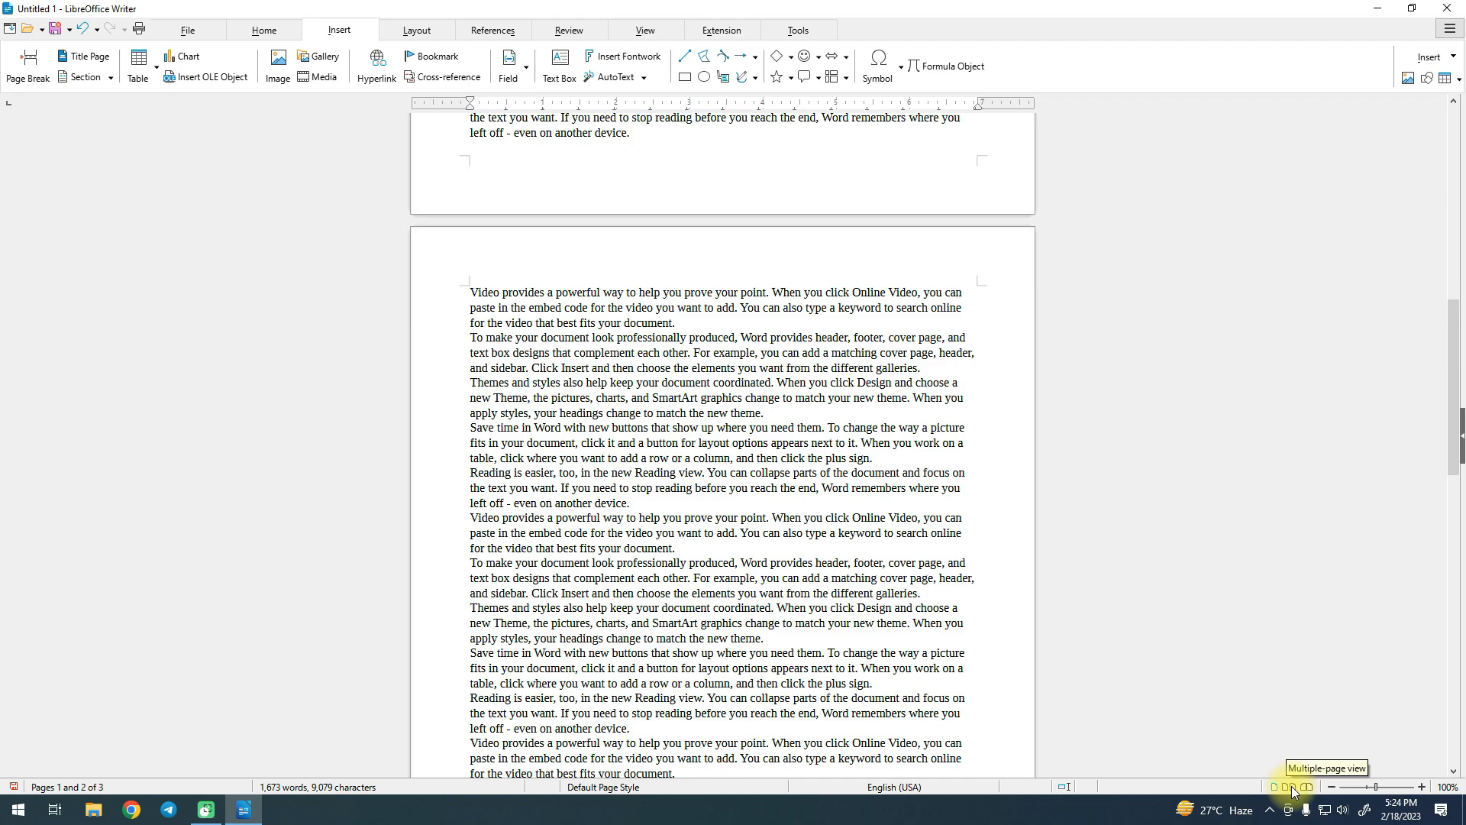
Switch the document to multiple-page view and zoom out until whole pages appear side by side.
click(1293, 792)
scroll(991, 631, up, 10)
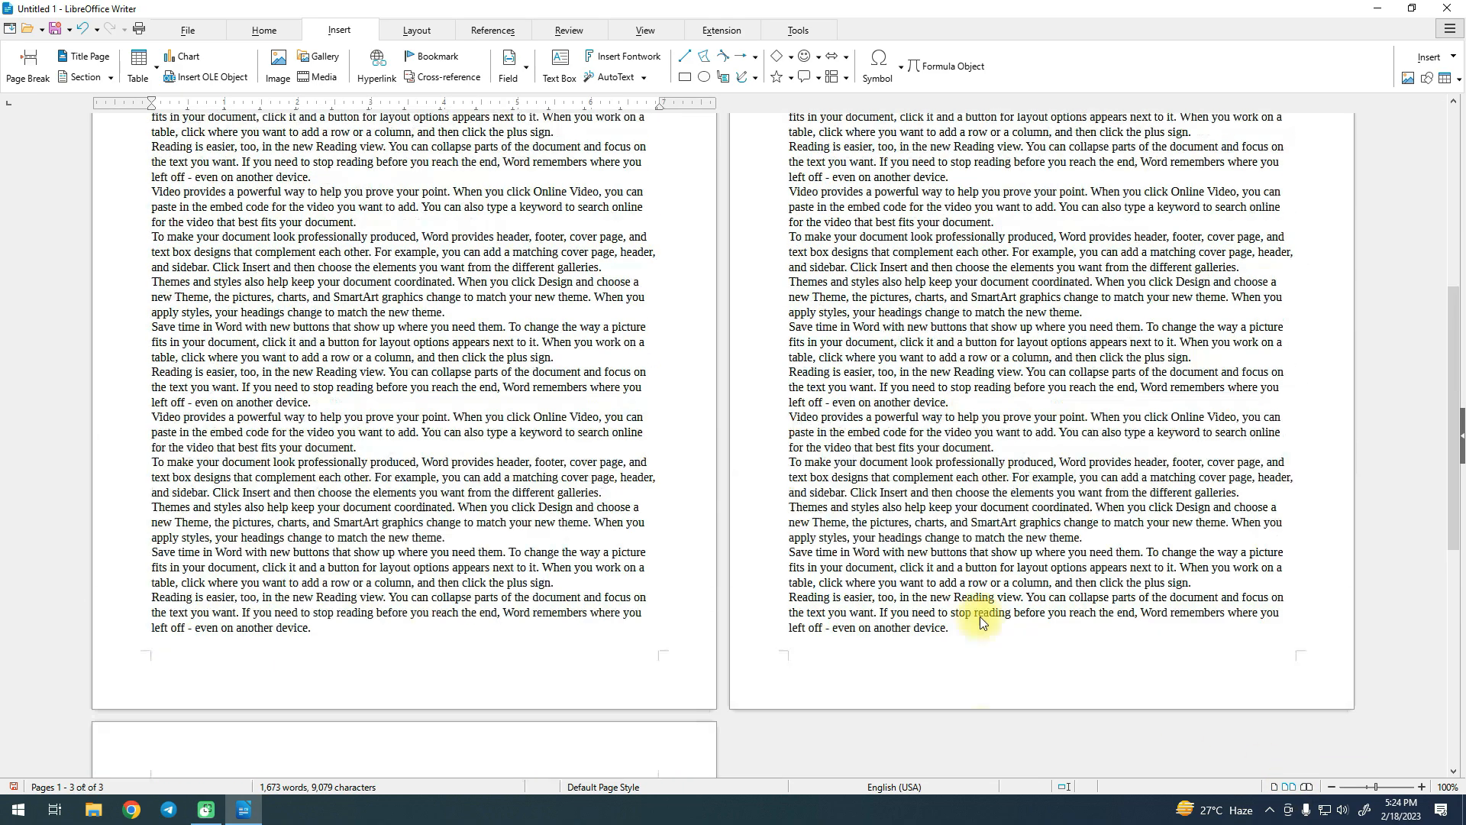
scroll(866, 366, down, 3)
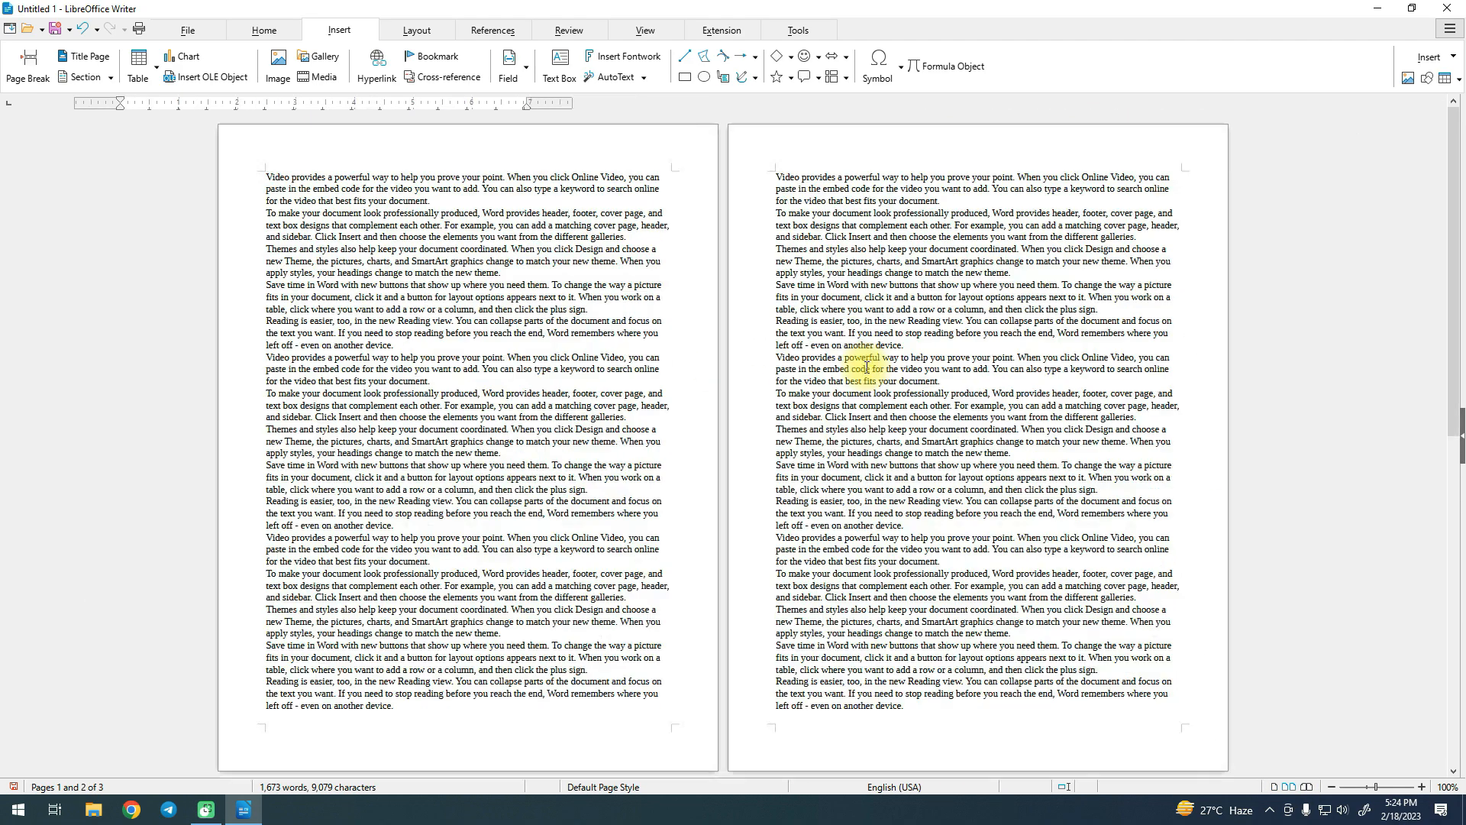
scroll(809, 375, up, 1)
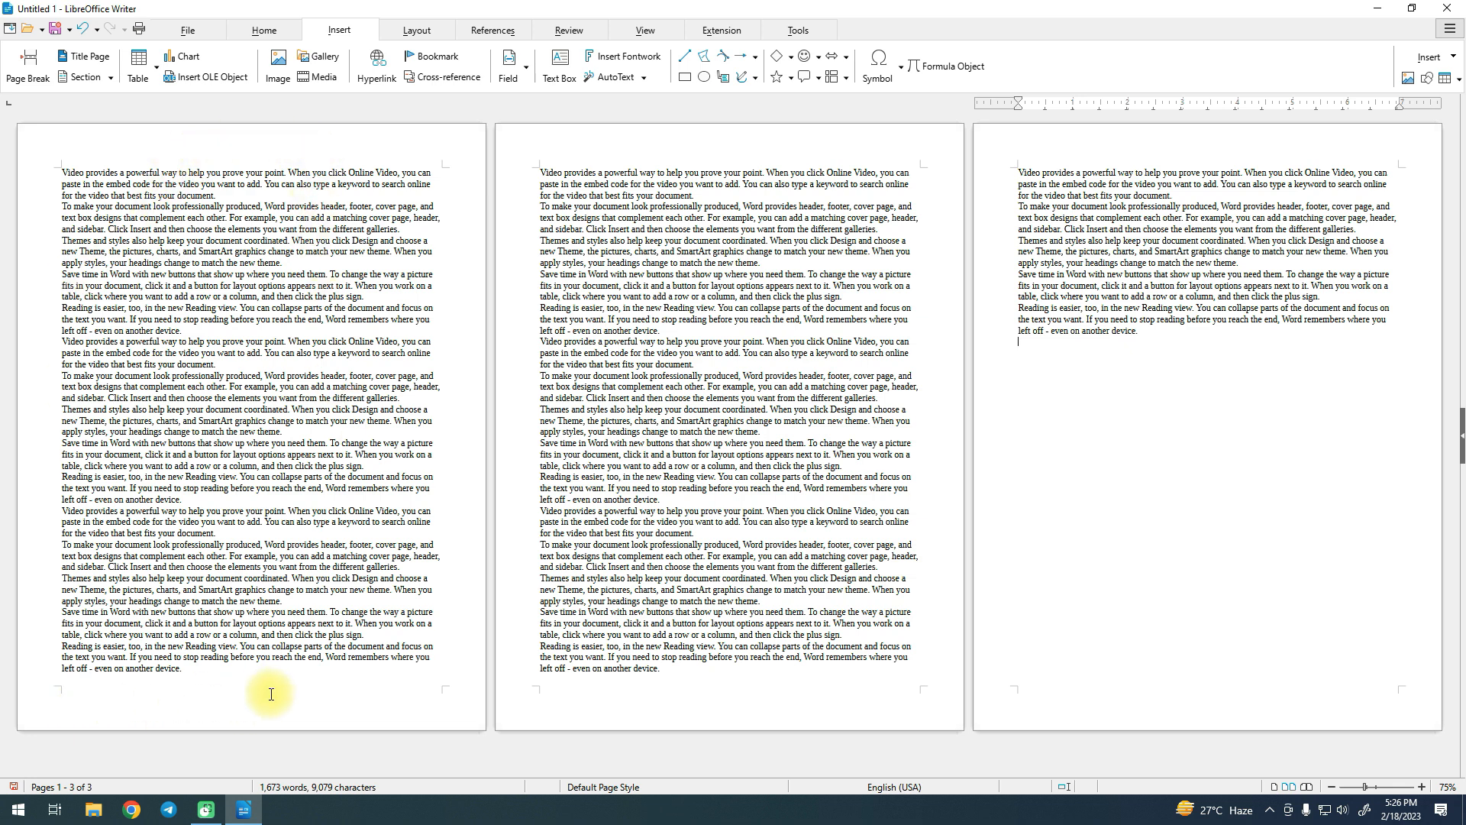
Add a header to the Default Page Style pages containing the text "Vidya Institute Hapur".
click(244, 143)
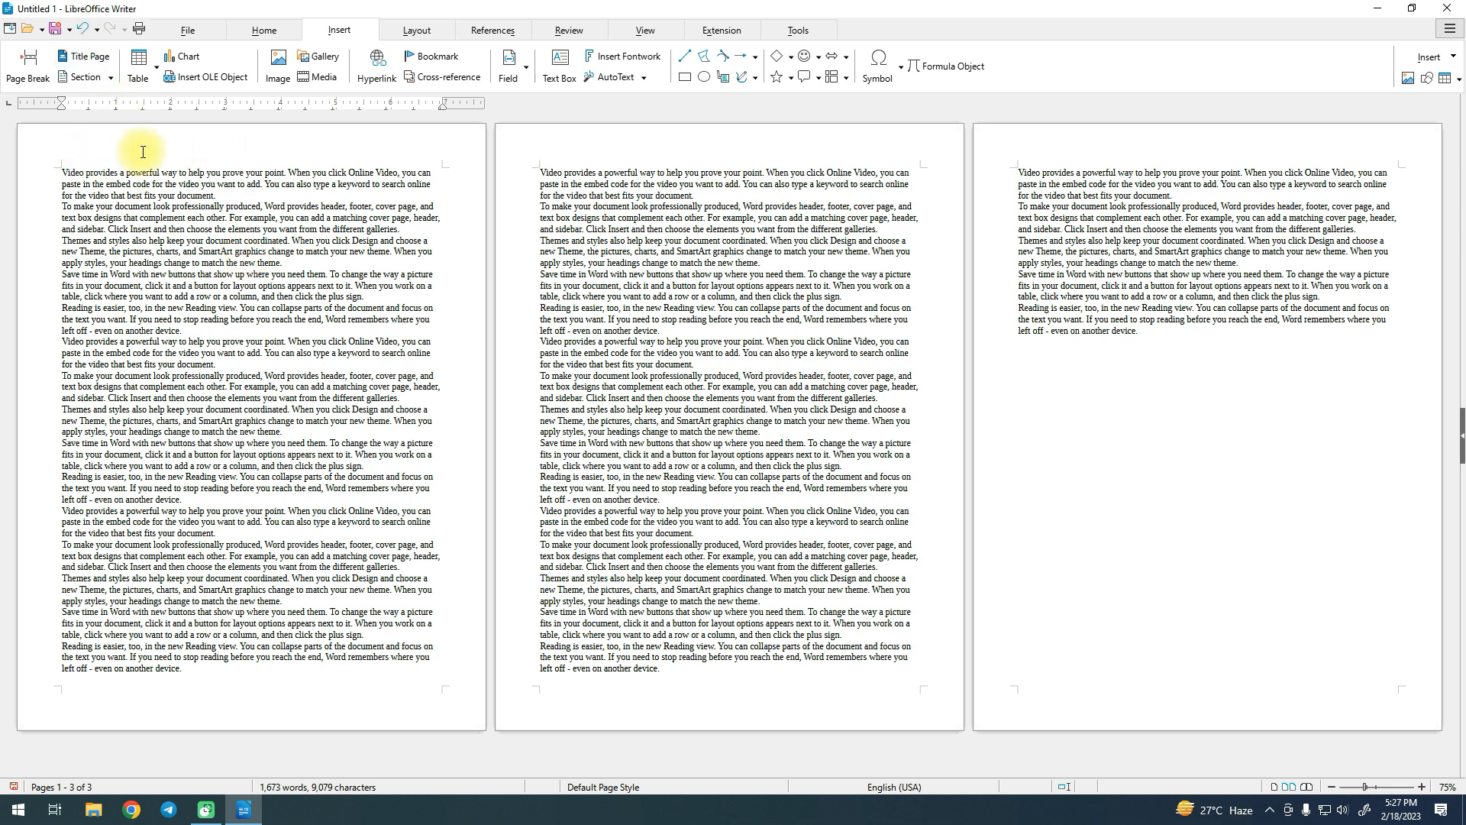
mouse_move(146, 148)
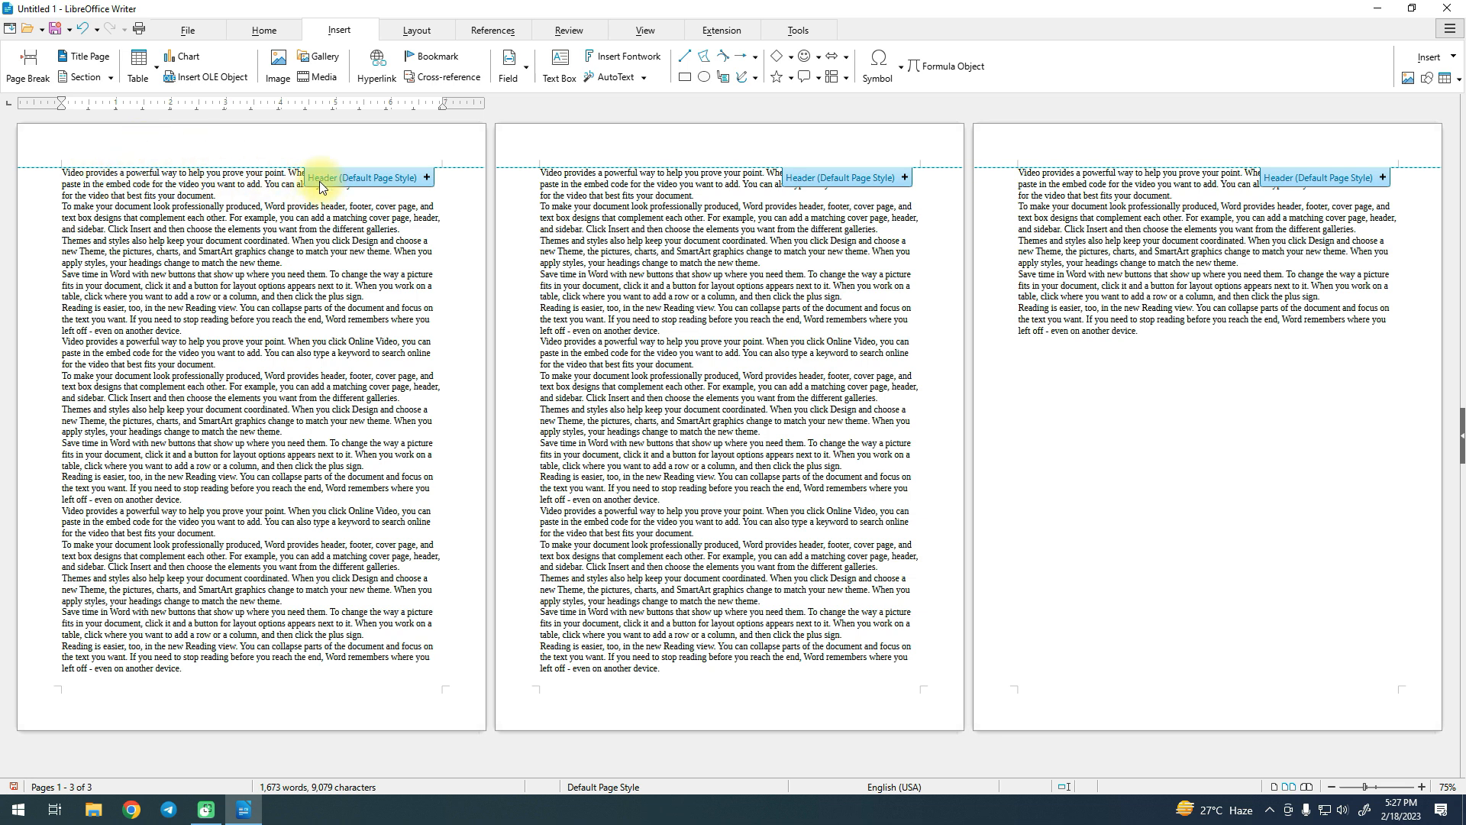
click(415, 181)
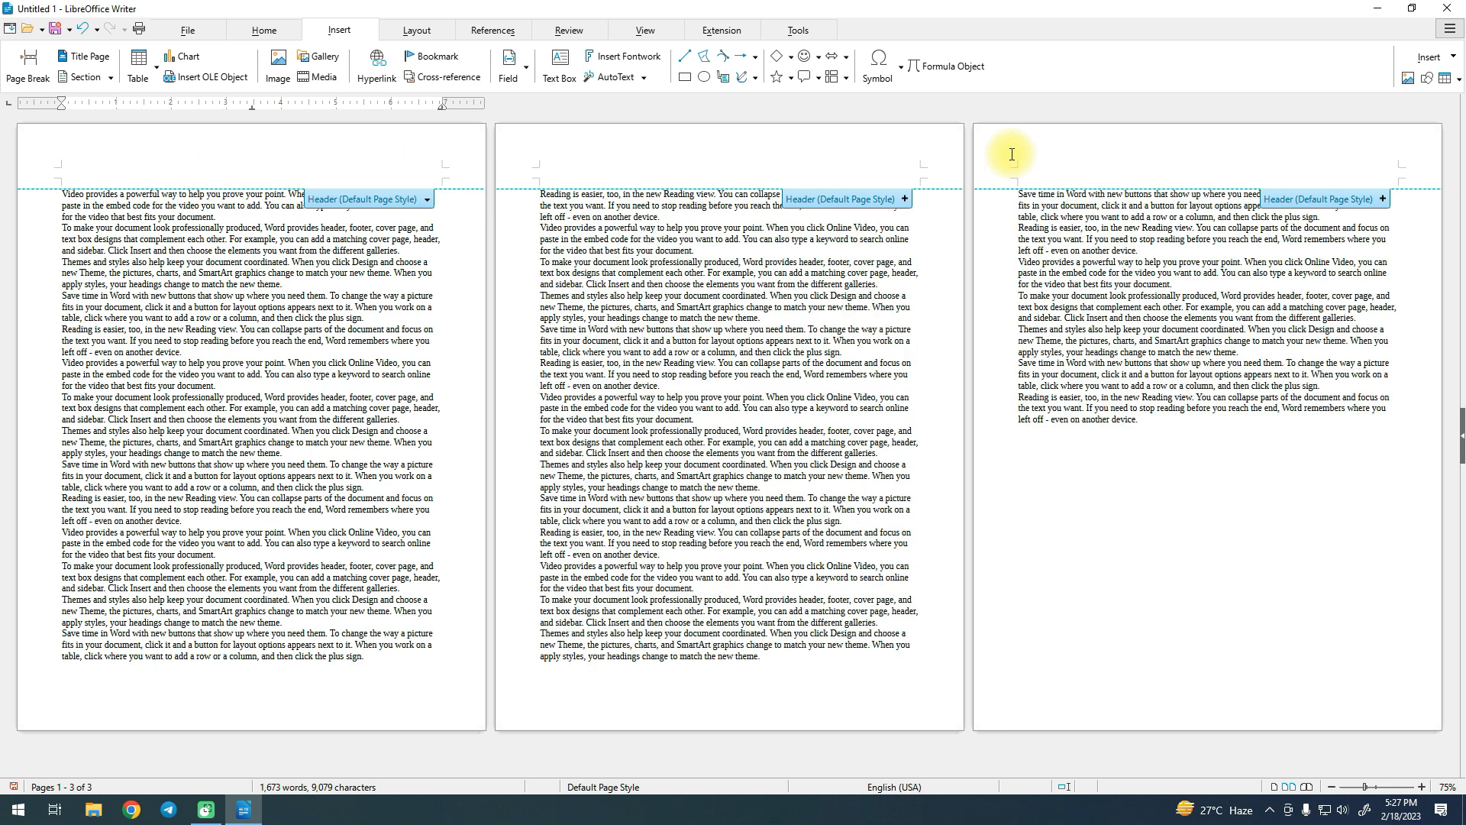
text(Vidya Institute Hapur)
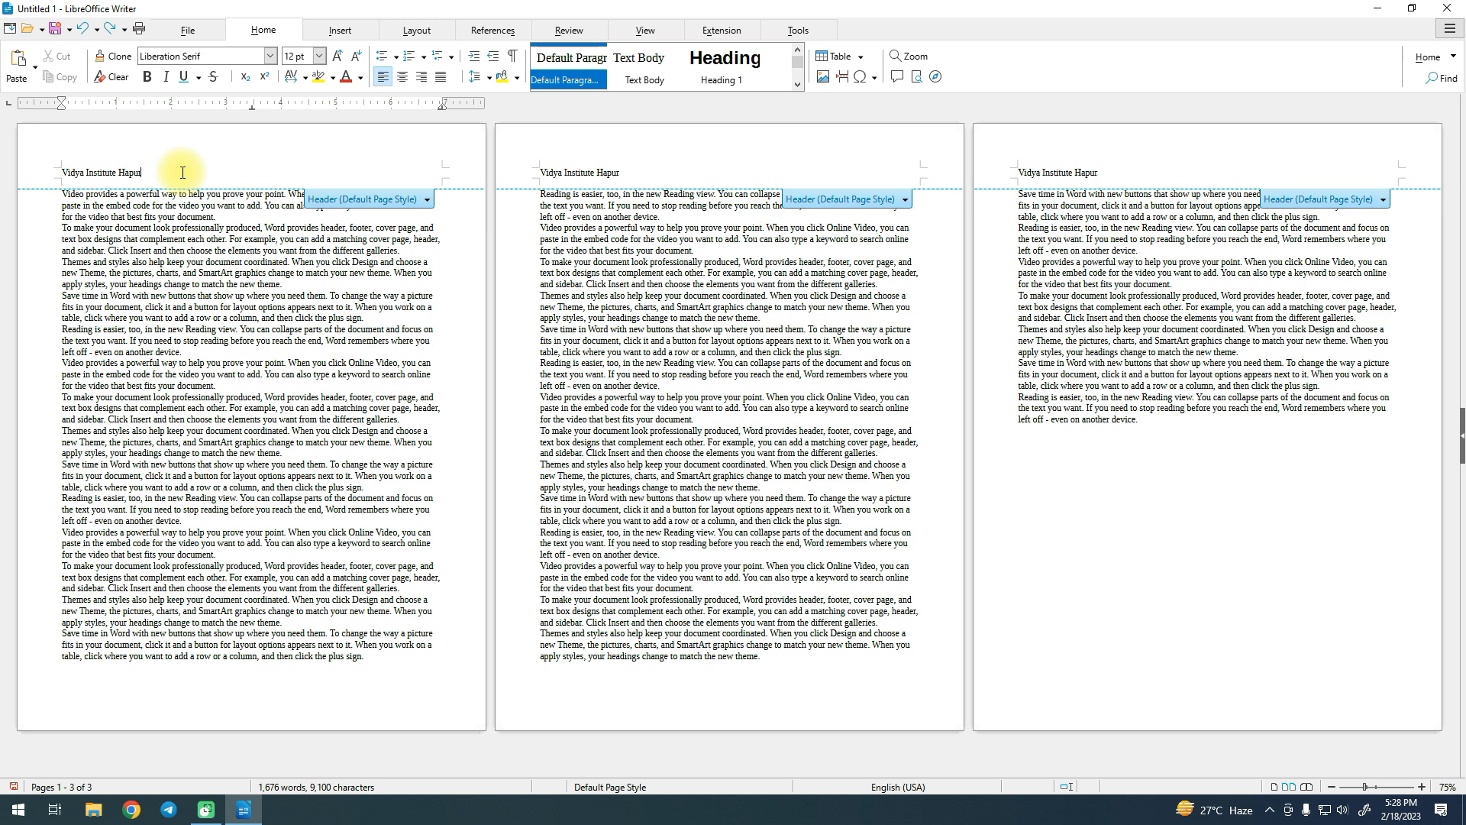
Format the header text in red with the Lucida Calligraphy font.
drag(162, 165, 60, 175)
click(163, 177)
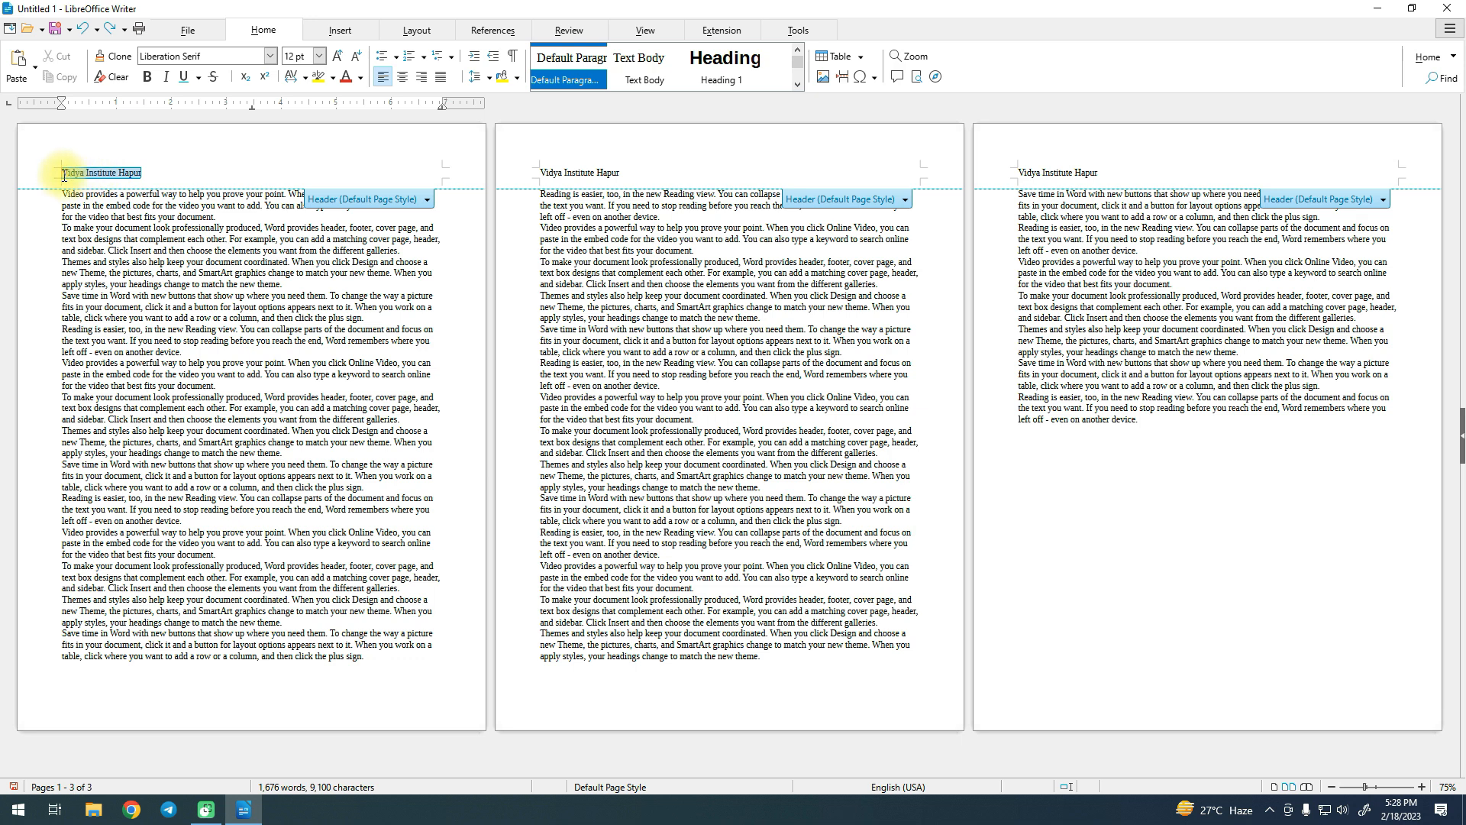
click(359, 80)
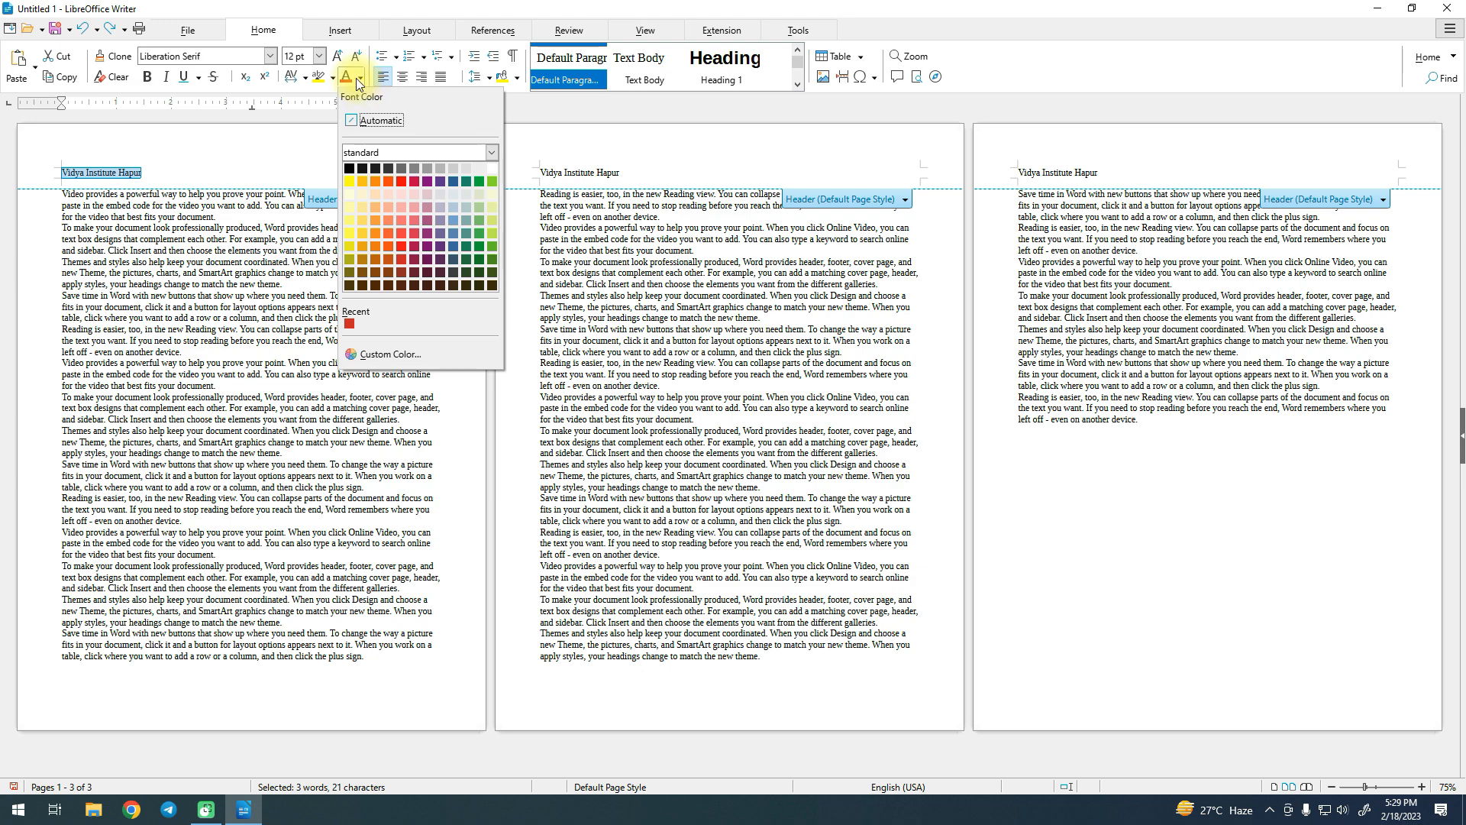
click(401, 181)
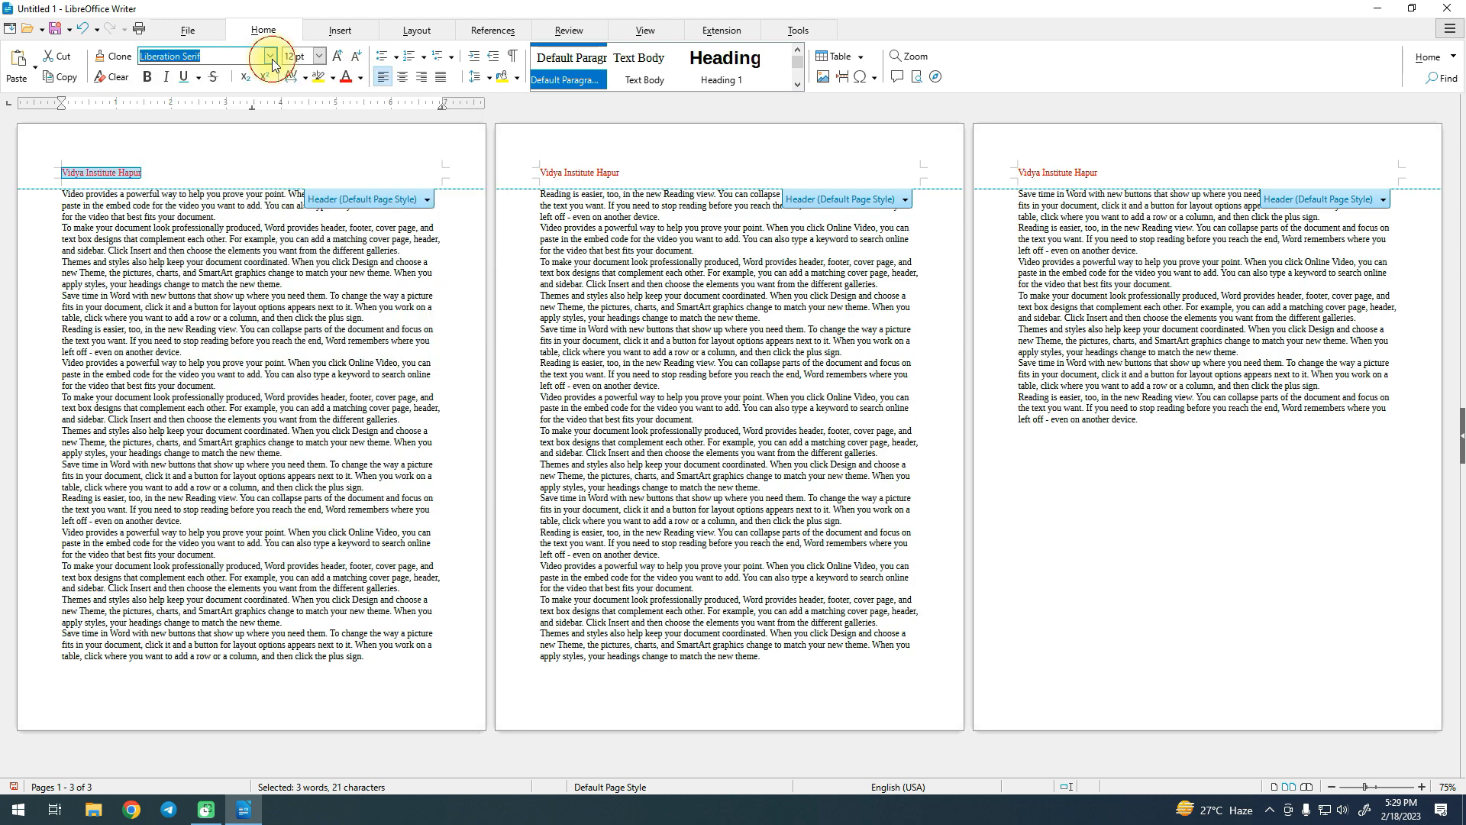
click(272, 58)
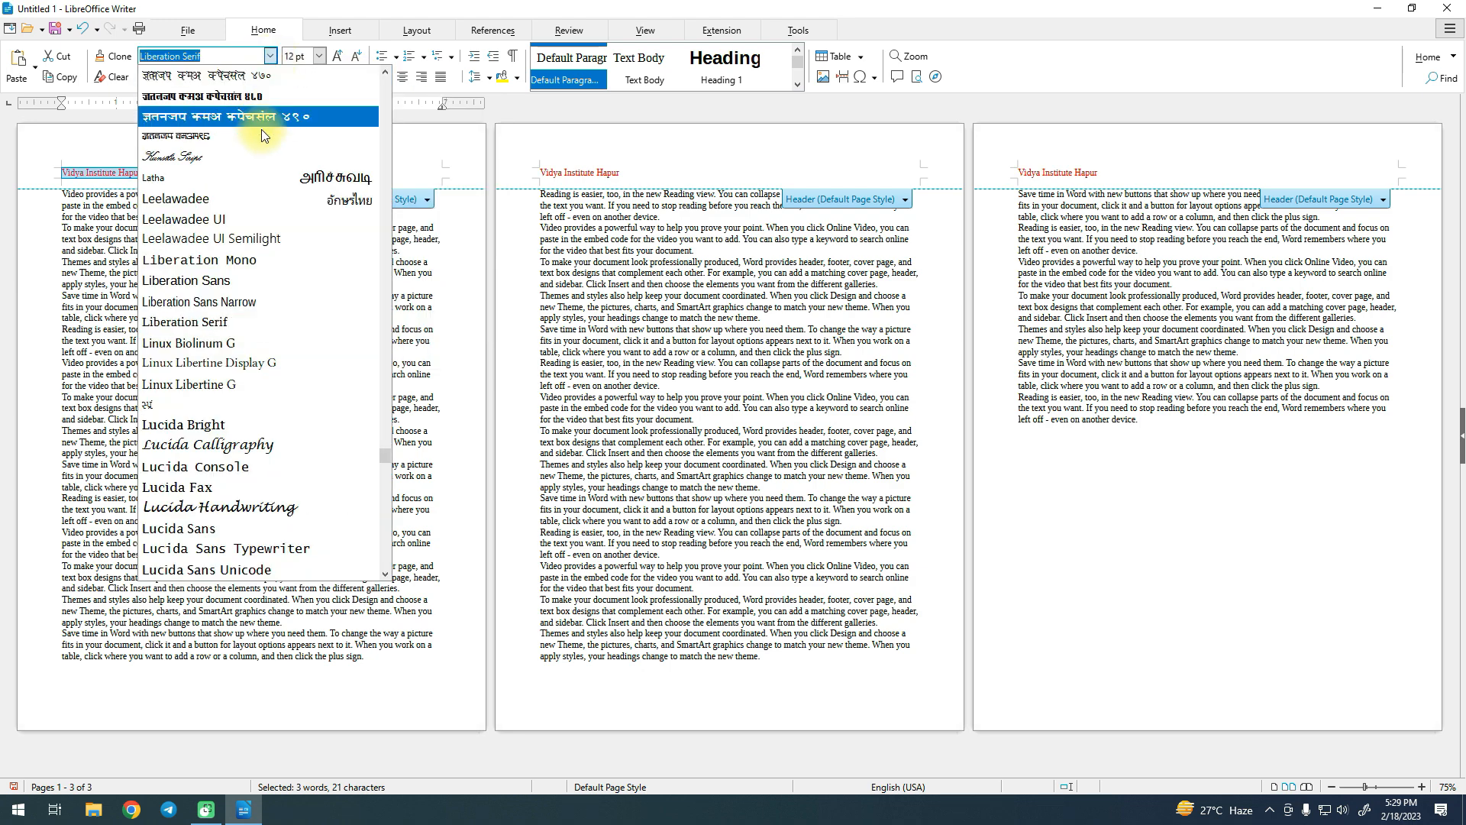
click(213, 447)
click(187, 174)
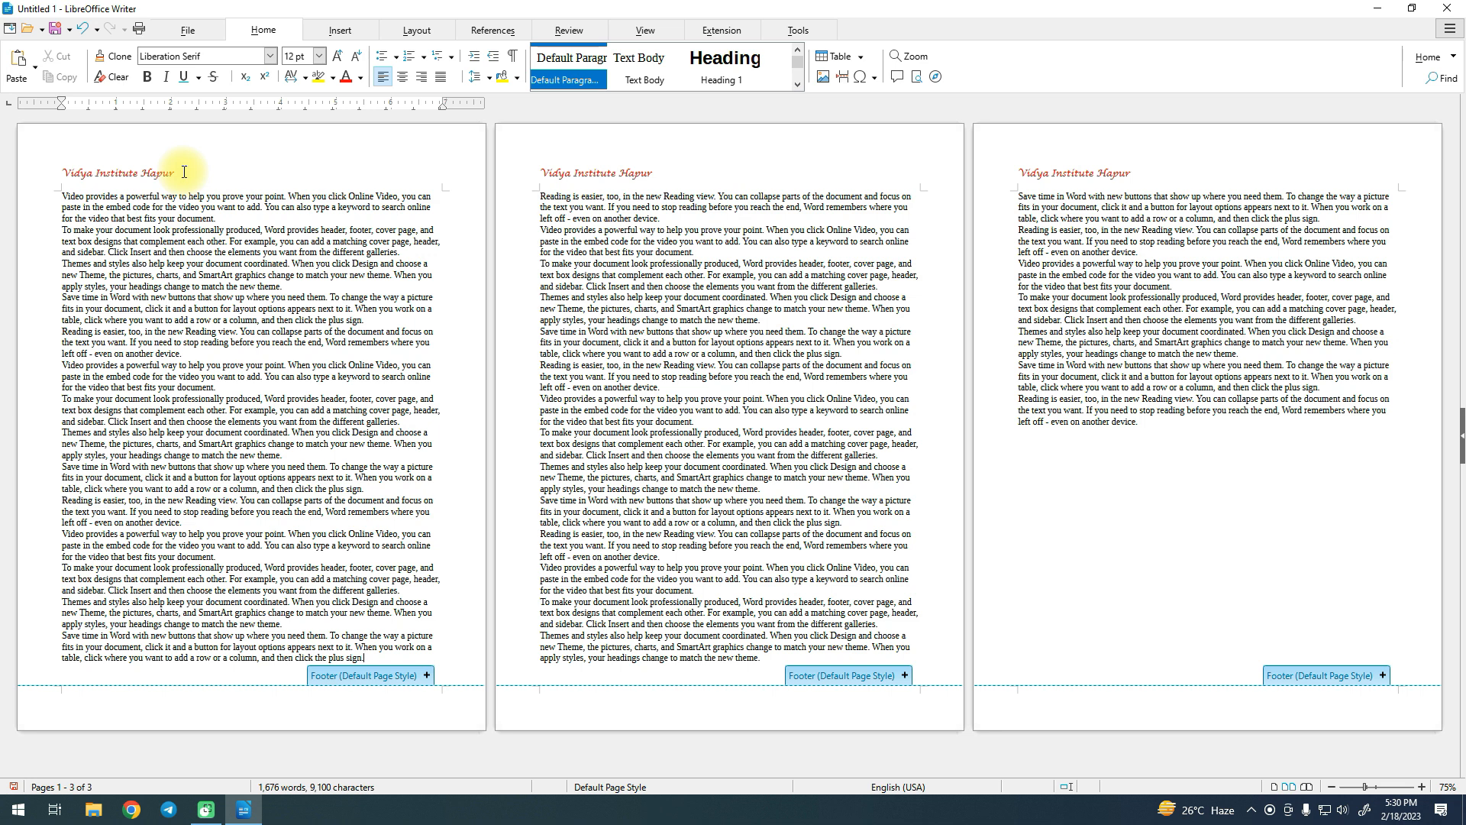
Add a footer to the Default Page Style pages and delete the manually entered number 1 from it.
click(271, 704)
mouse_move(326, 688)
click(422, 676)
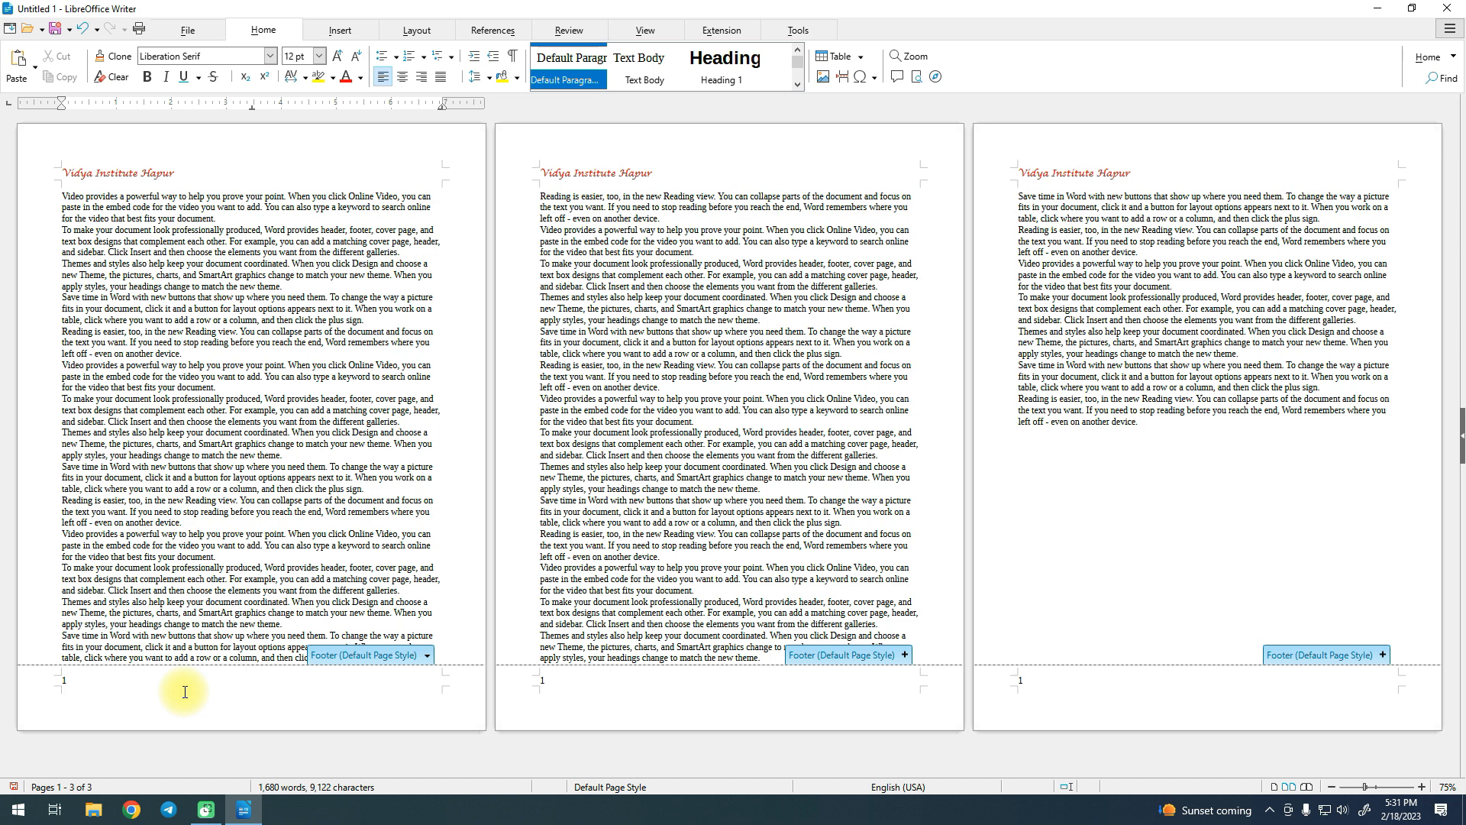
key(BackSpace)
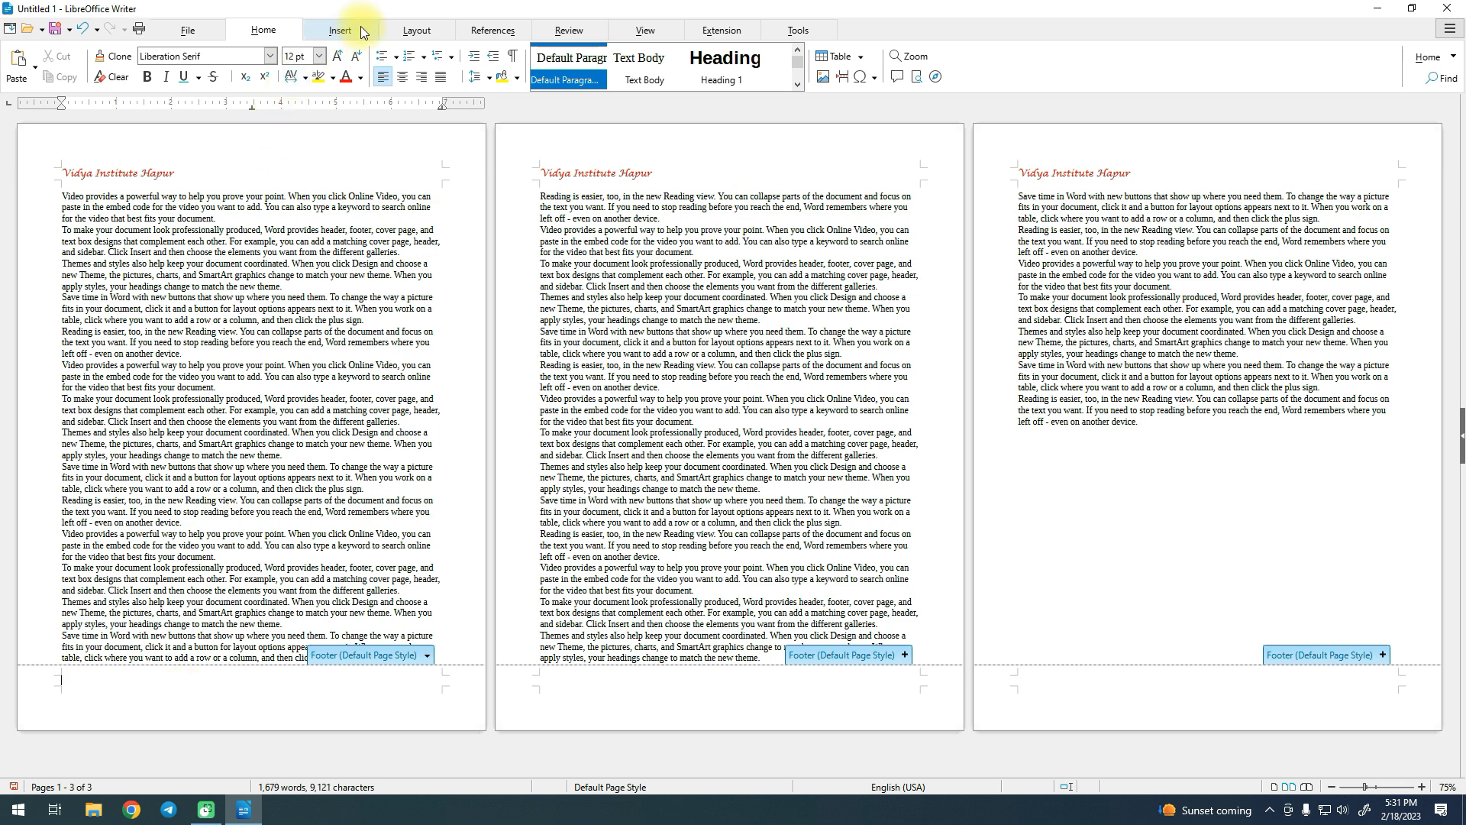
Insert an automatic page number field in the first page's footer.
click(362, 30)
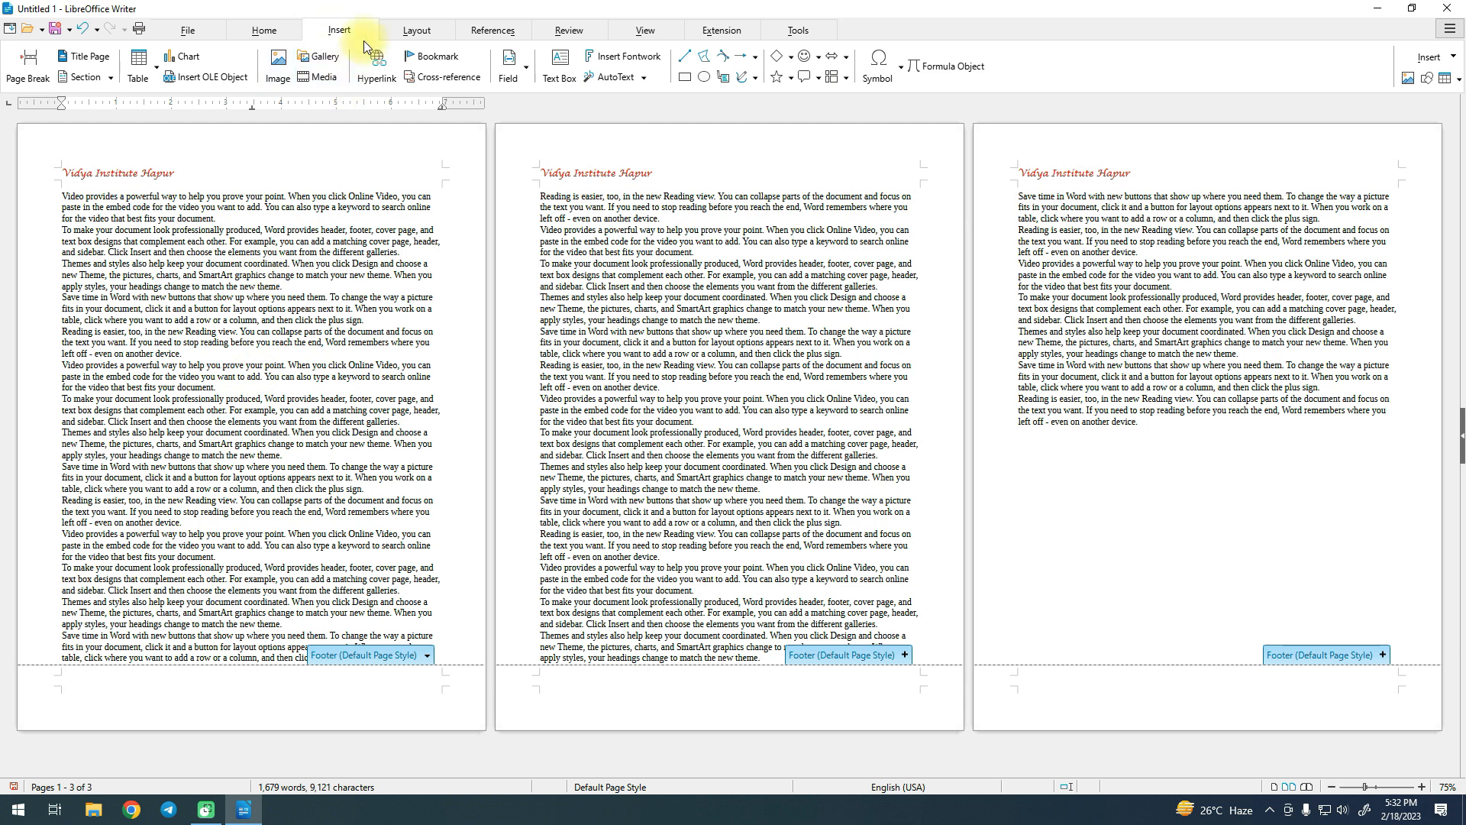
click(528, 77)
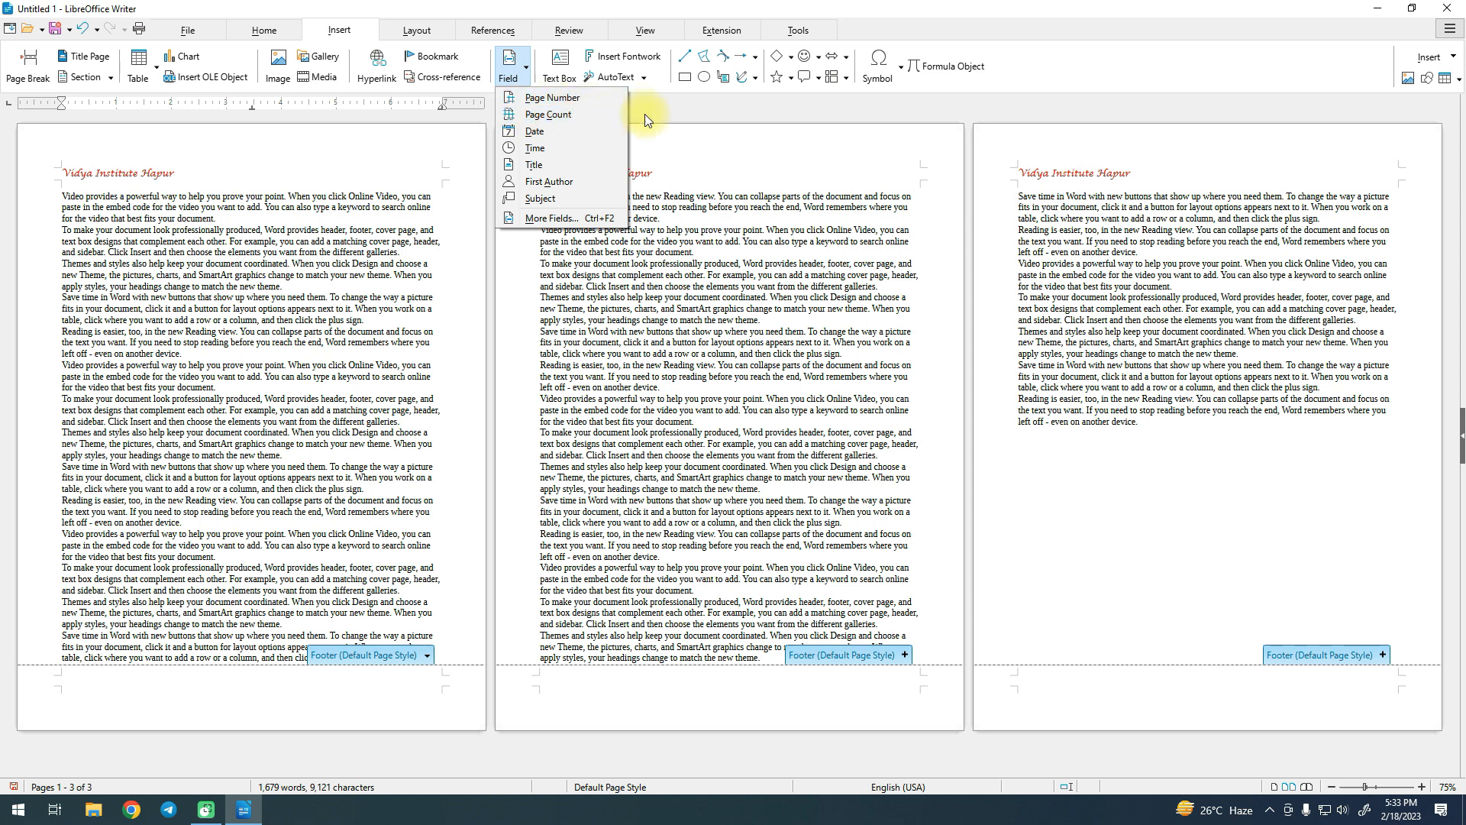
click(544, 98)
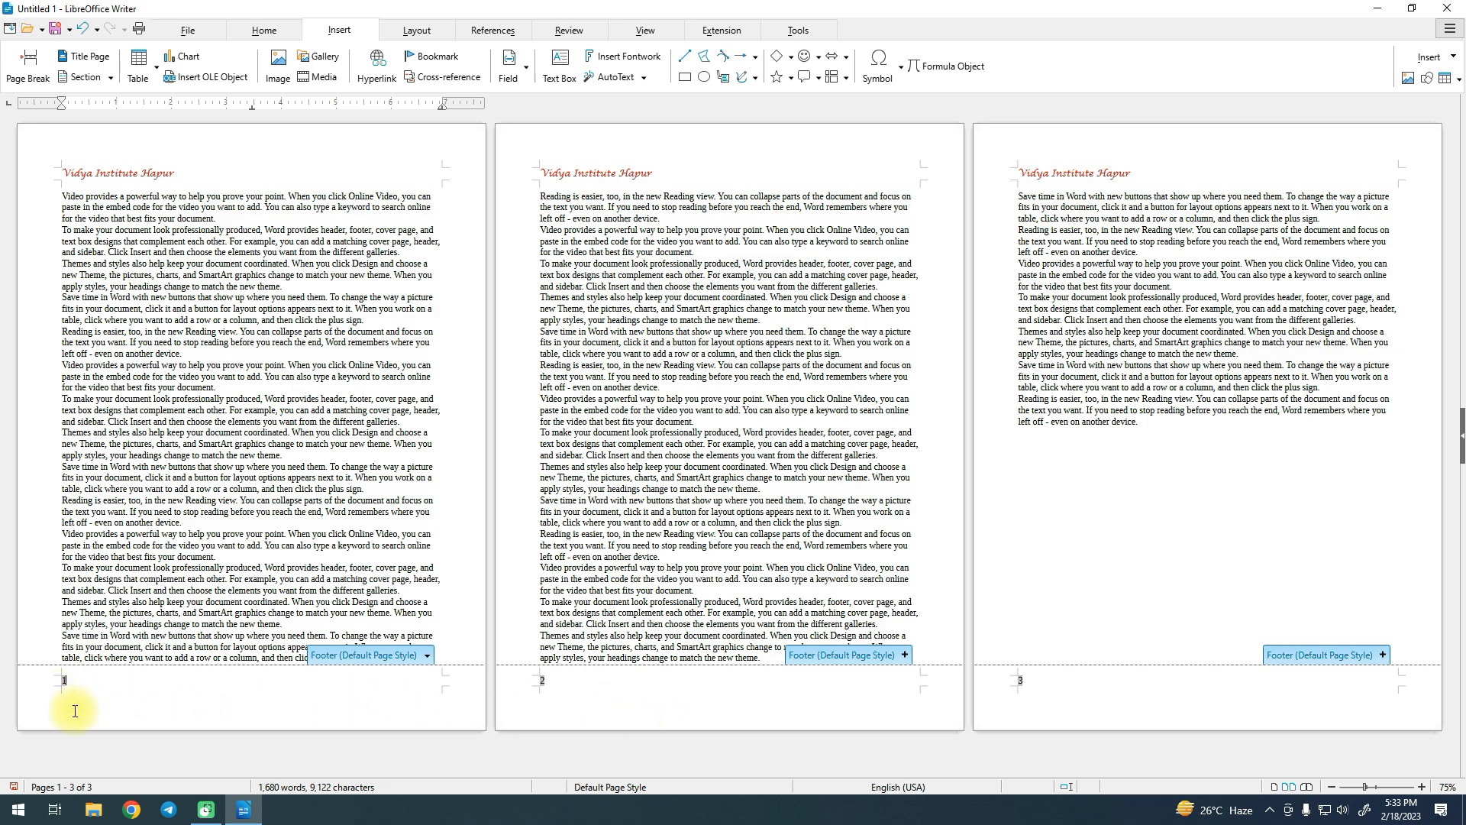
scroll(75, 711, up, 5)
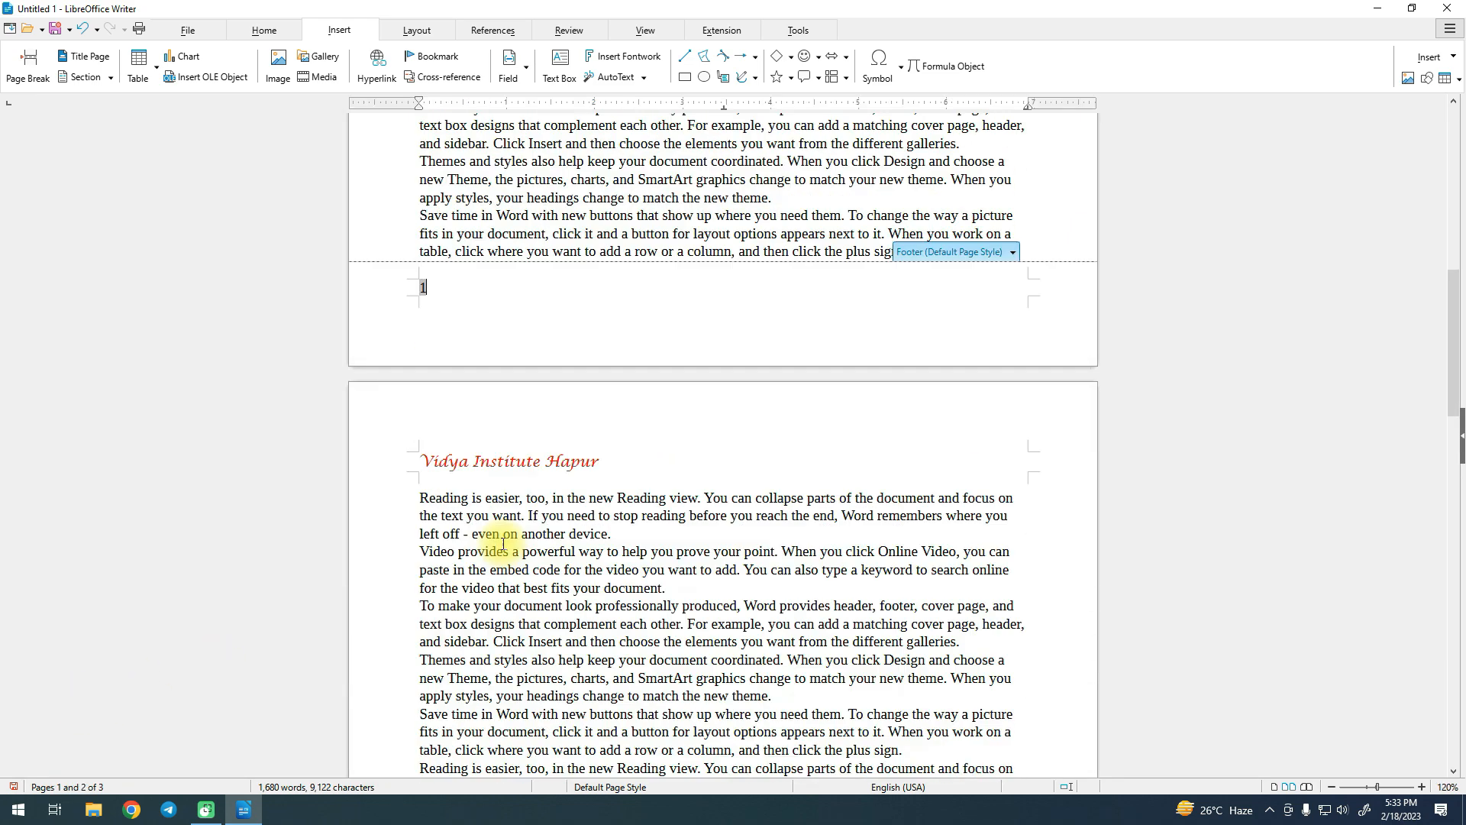
scroll(504, 543, down, 20)
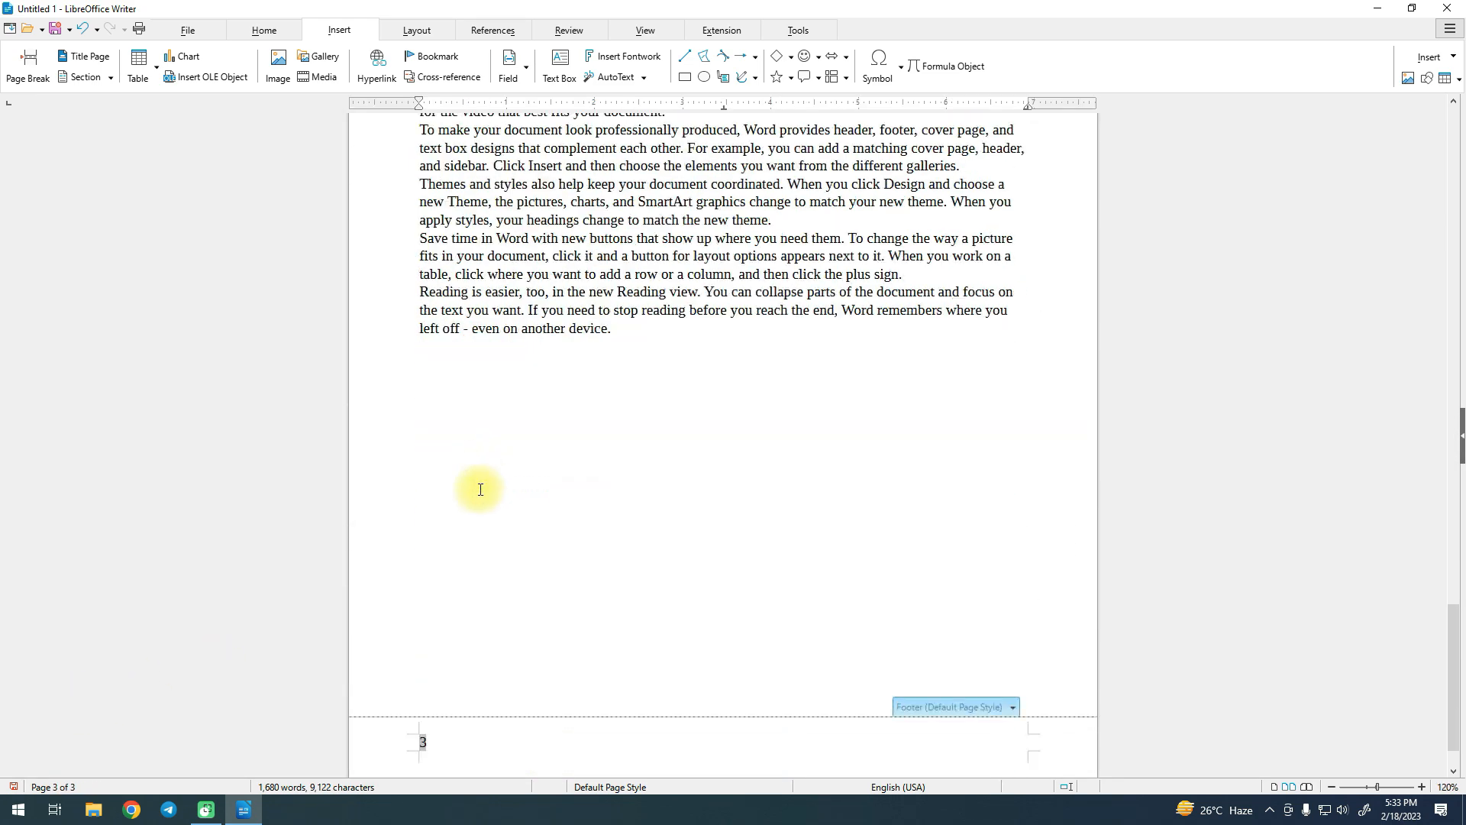
scroll(570, 501, down, 2)
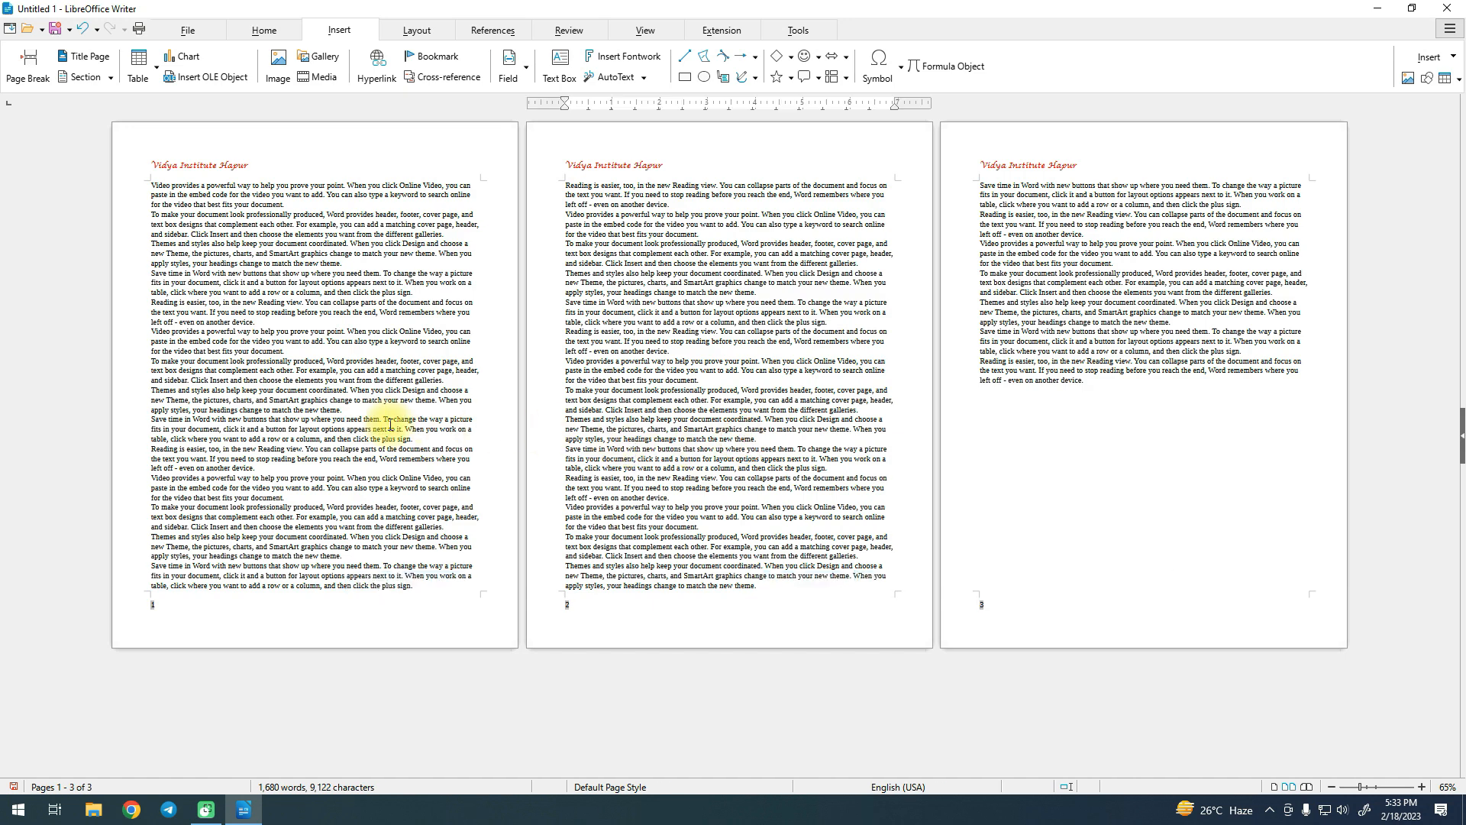
scroll(390, 424, up, 1)
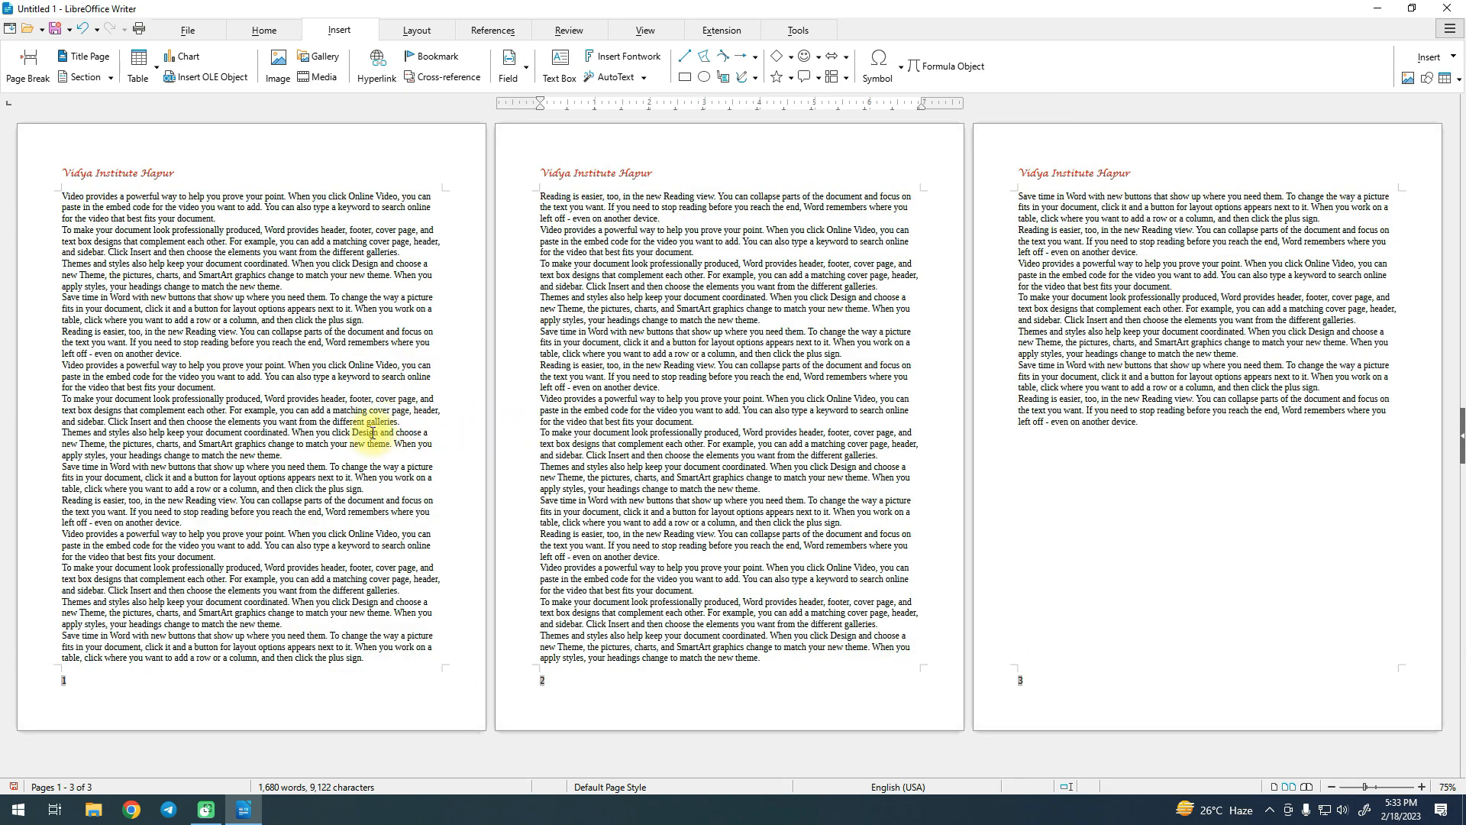
Try converting one existing page at the document start to a First Page style title page, and undo the conversion.
click(176, 282)
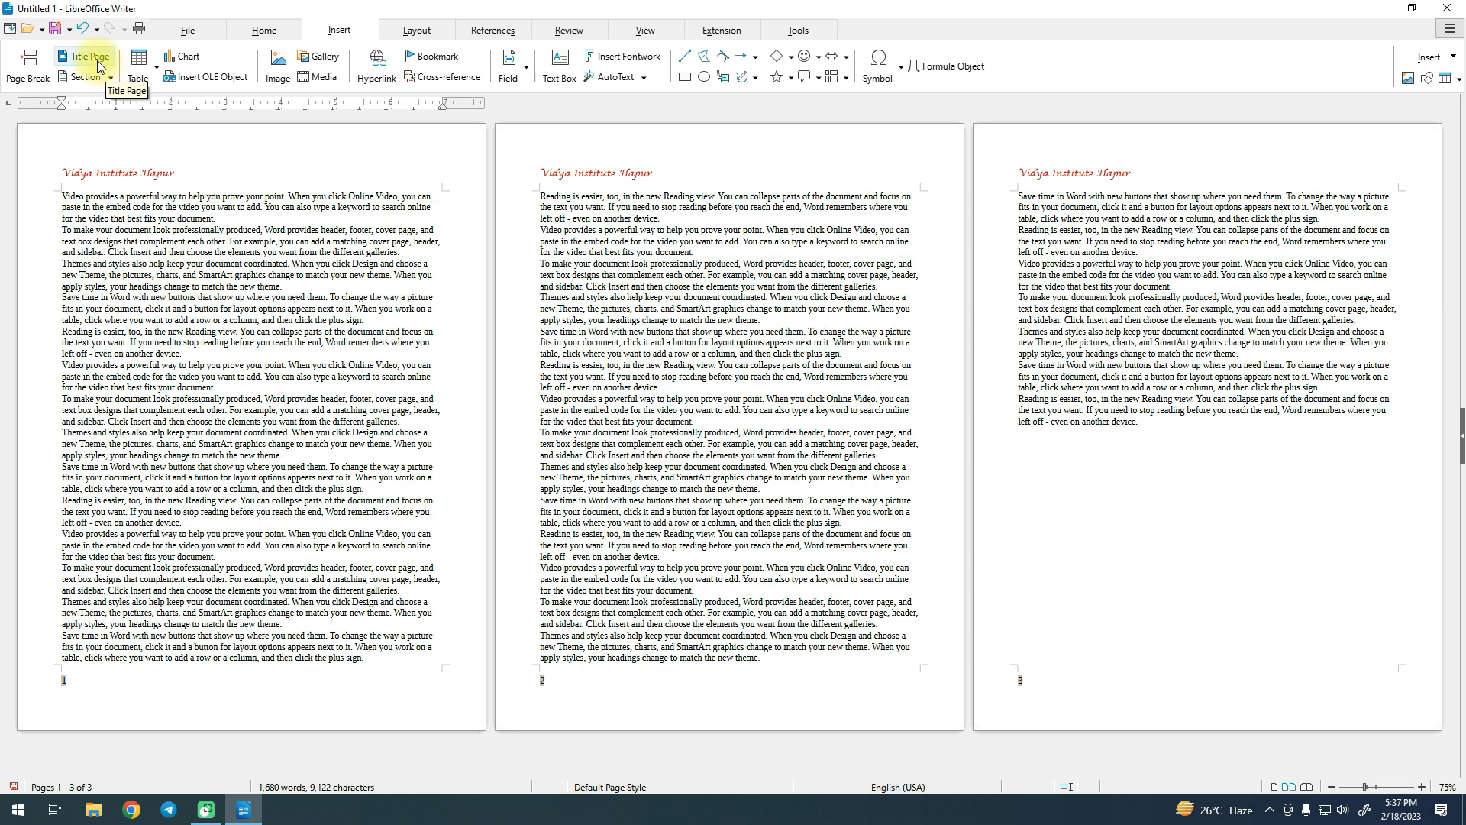
click(92, 58)
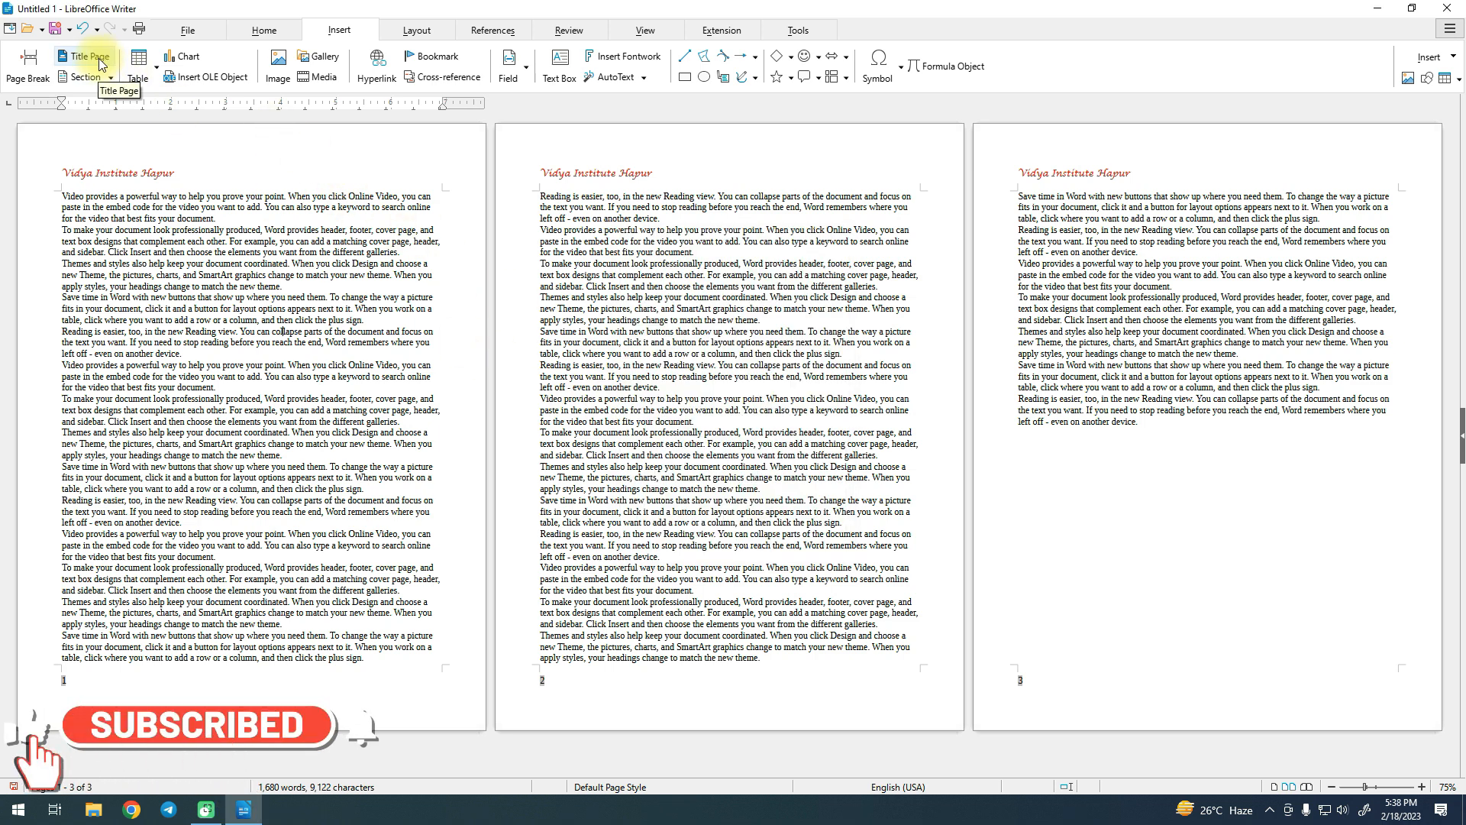
click(99, 61)
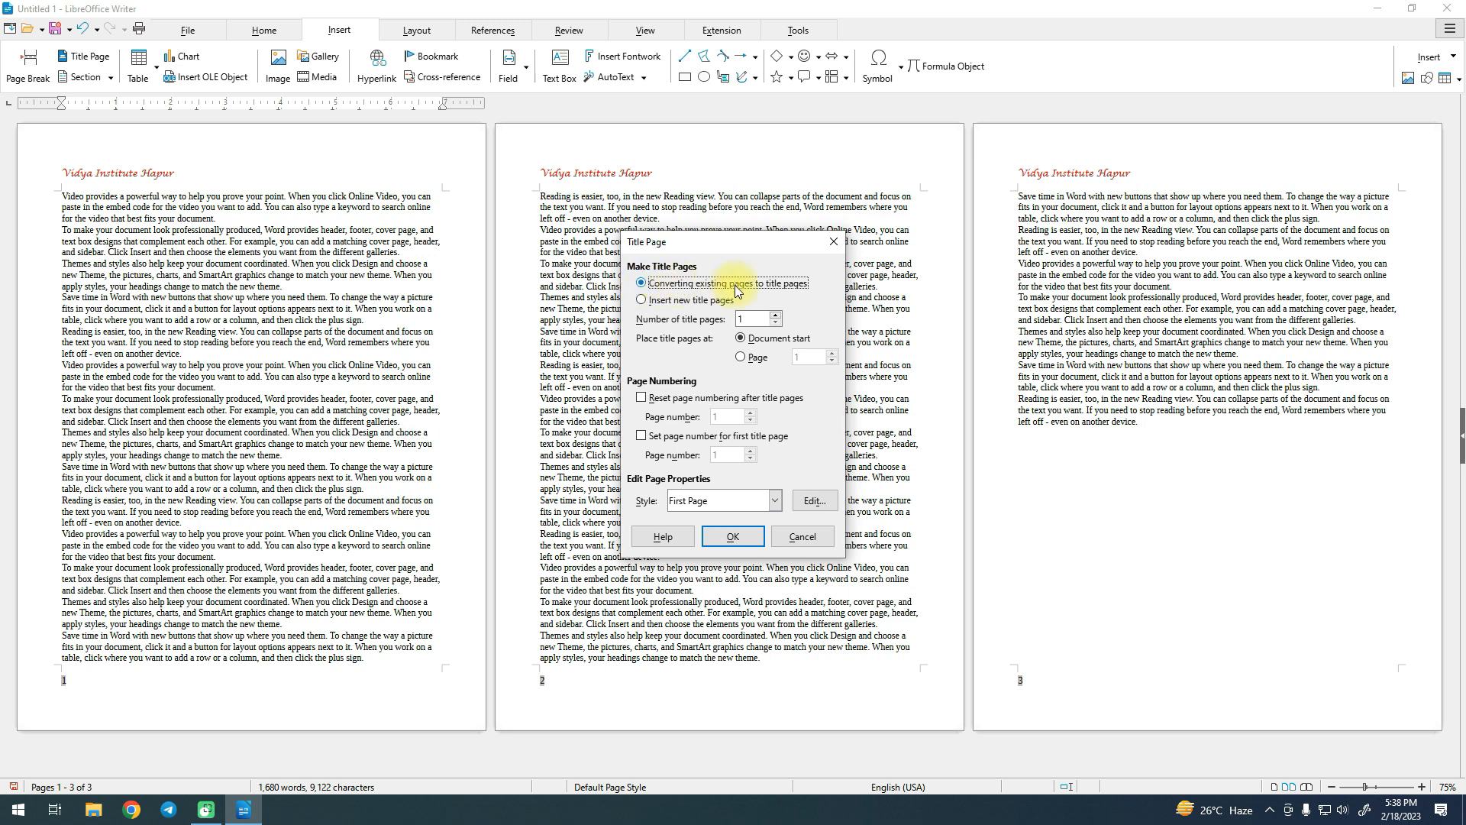
click(733, 537)
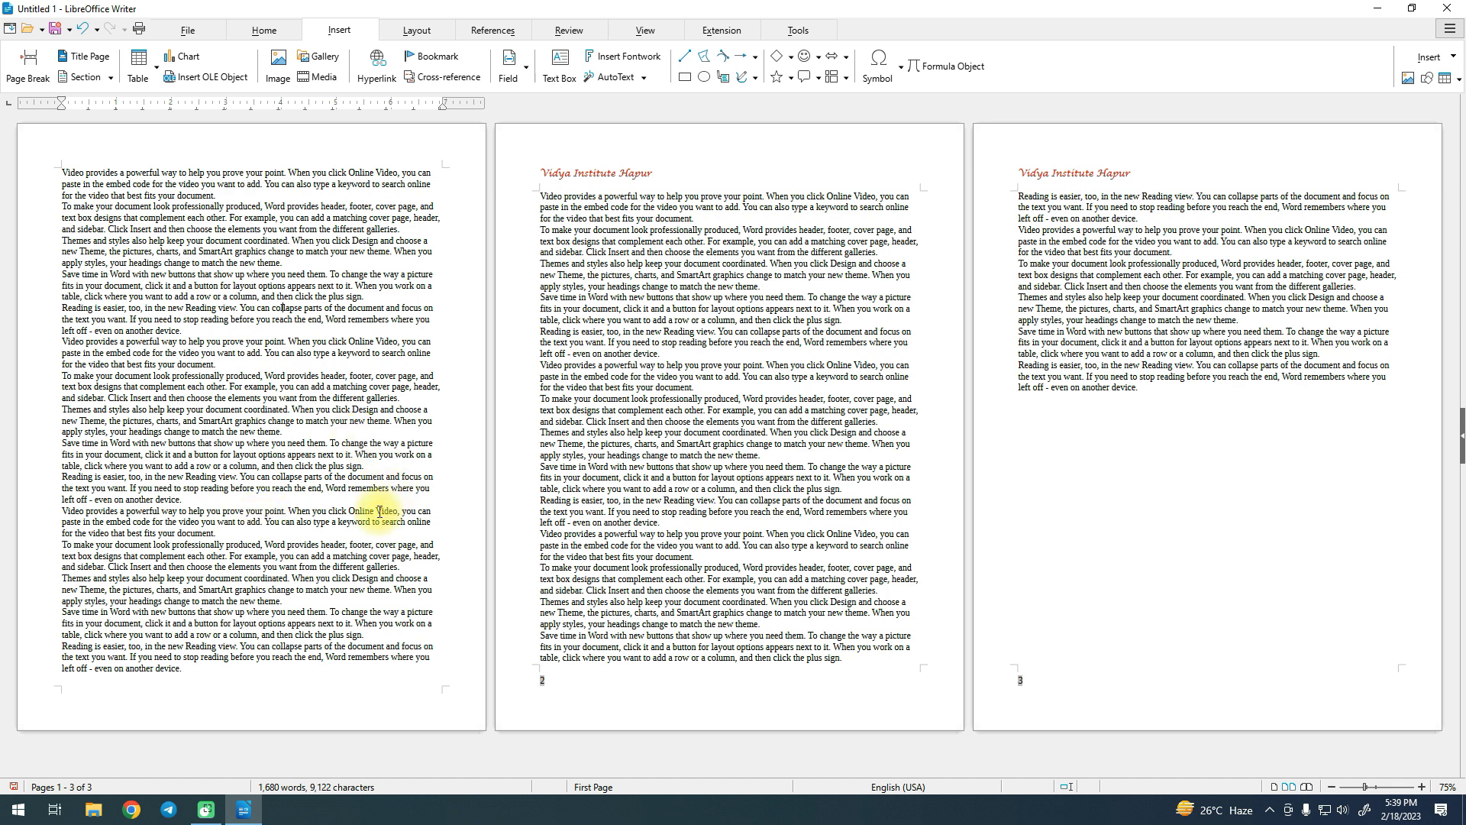
key(ctrl+z)
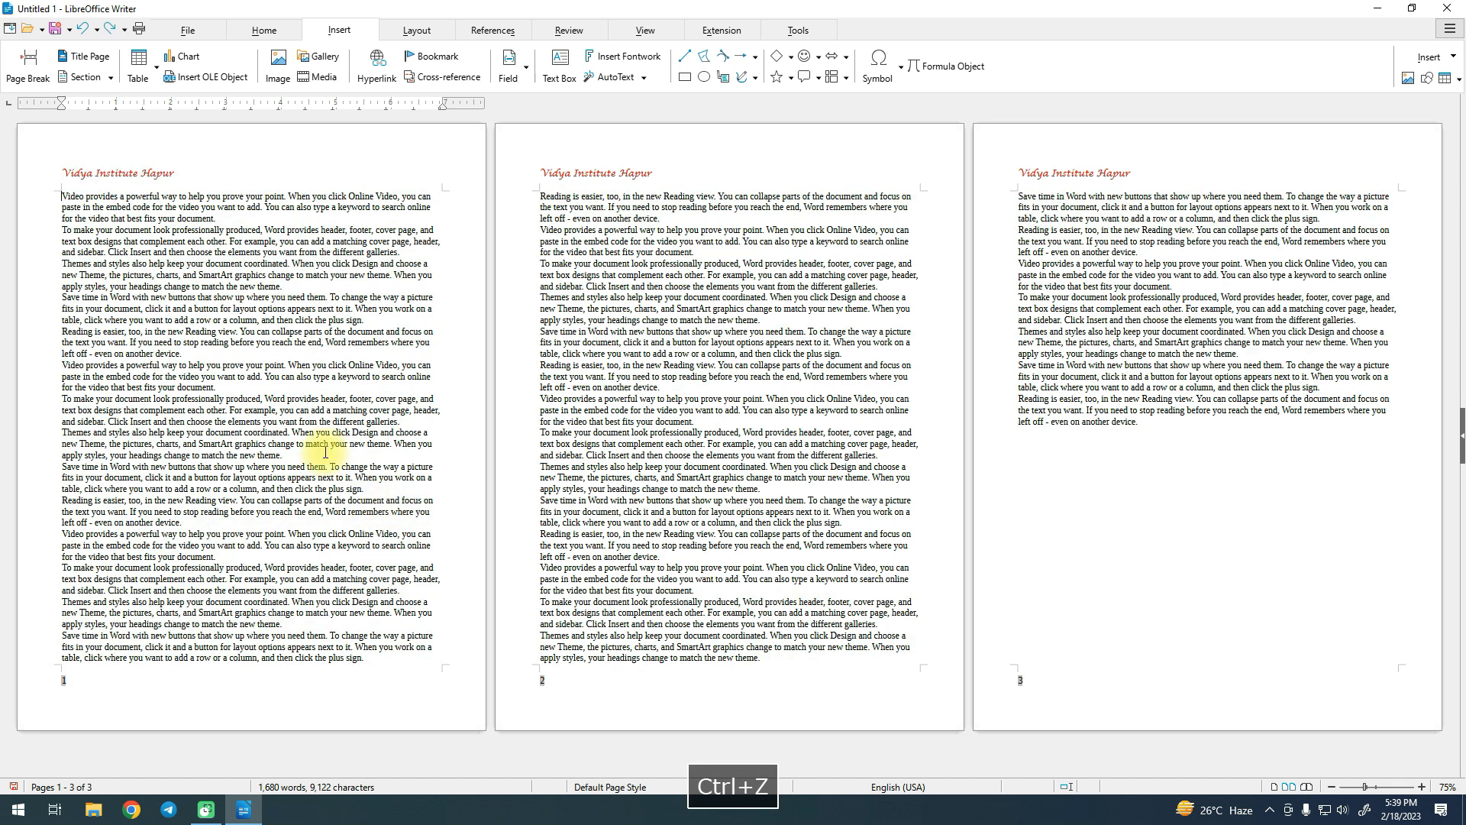
Insert one new title page at the document start using the First Page style.
click(84, 56)
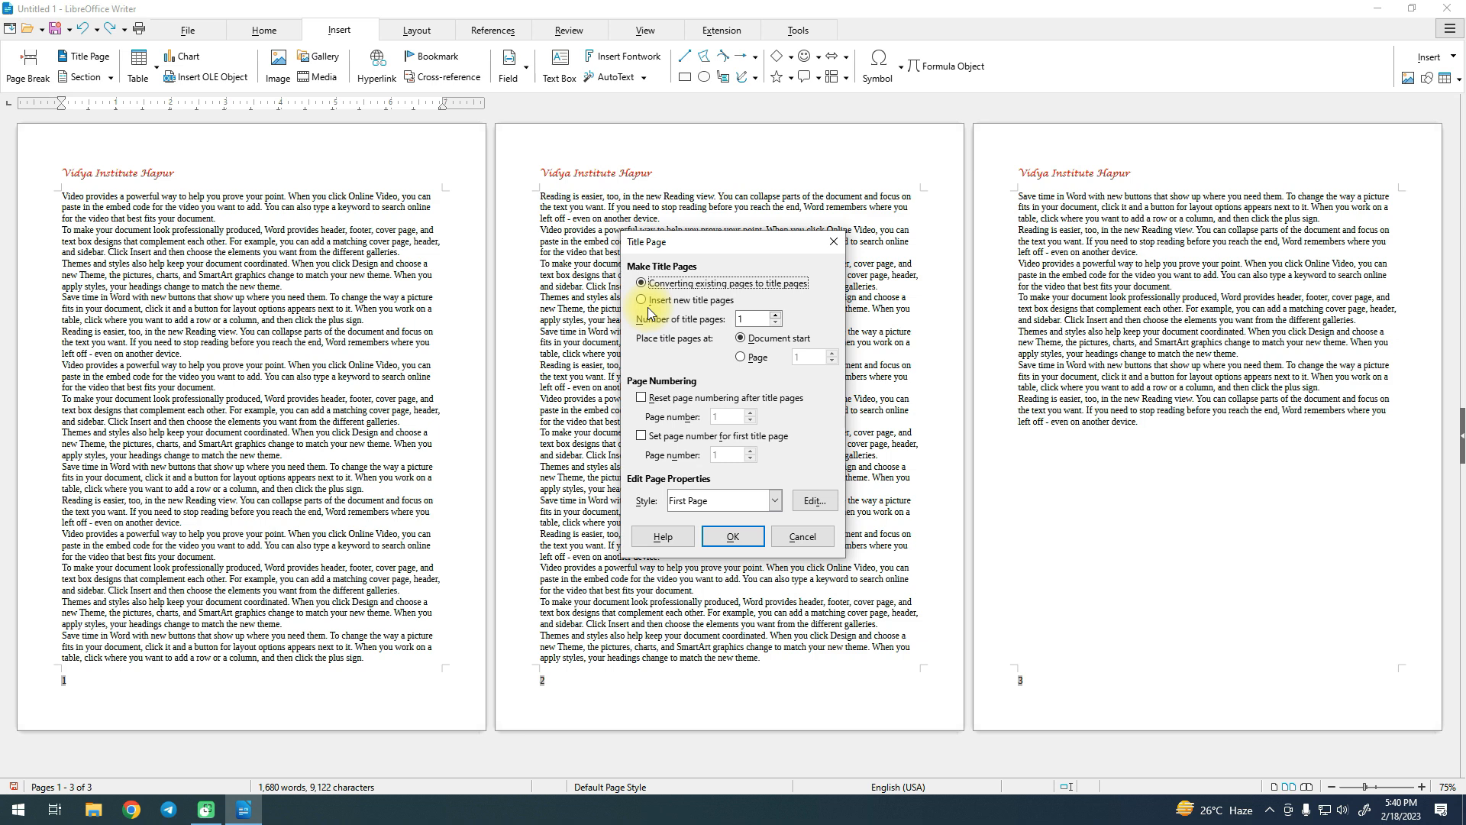
click(643, 300)
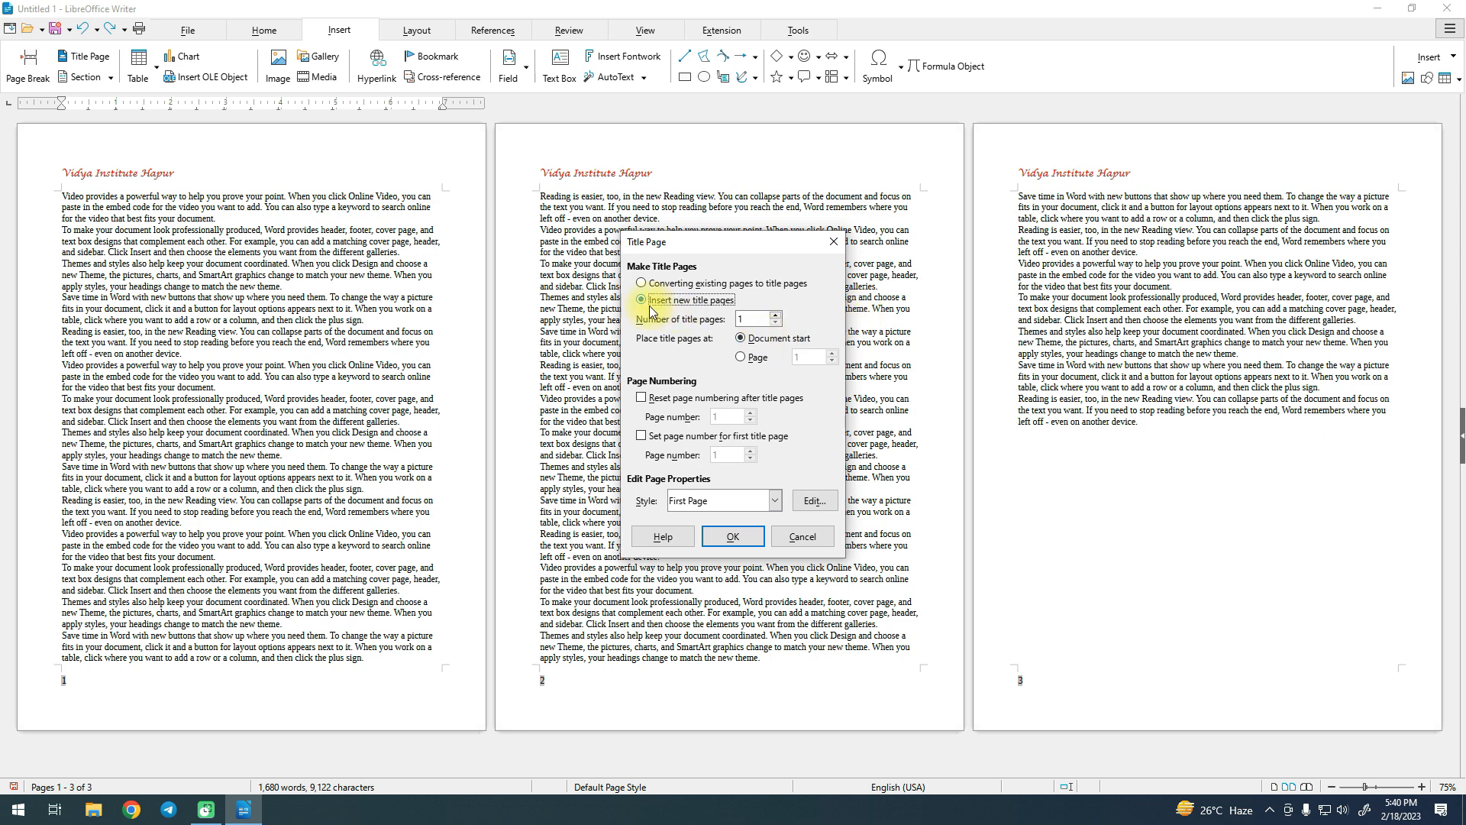
click(733, 536)
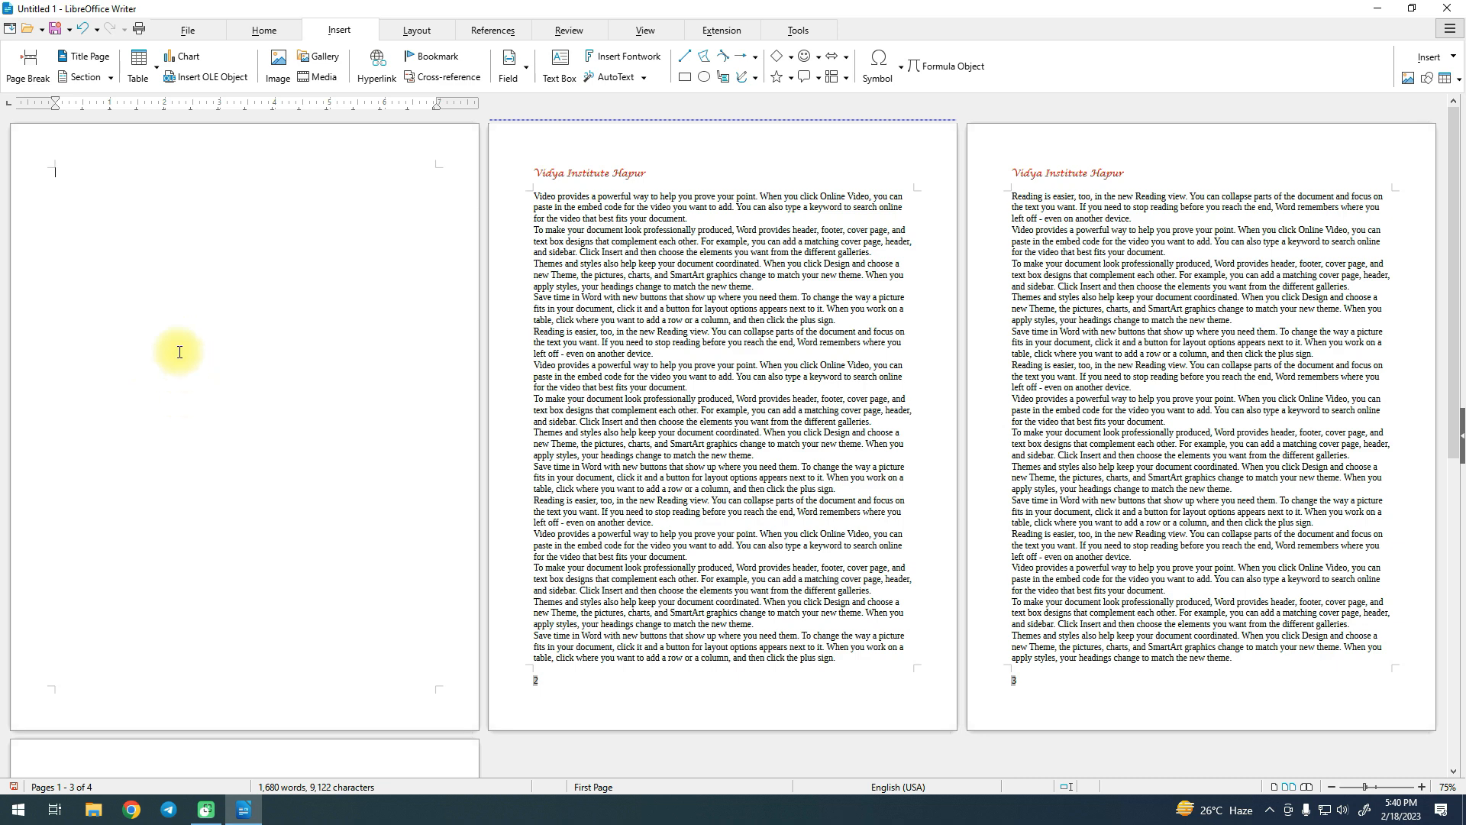
Examine the new title page and compare the headers and footer page numbers on the pages after it.
click(277, 370)
scroll(277, 370, down, 2)
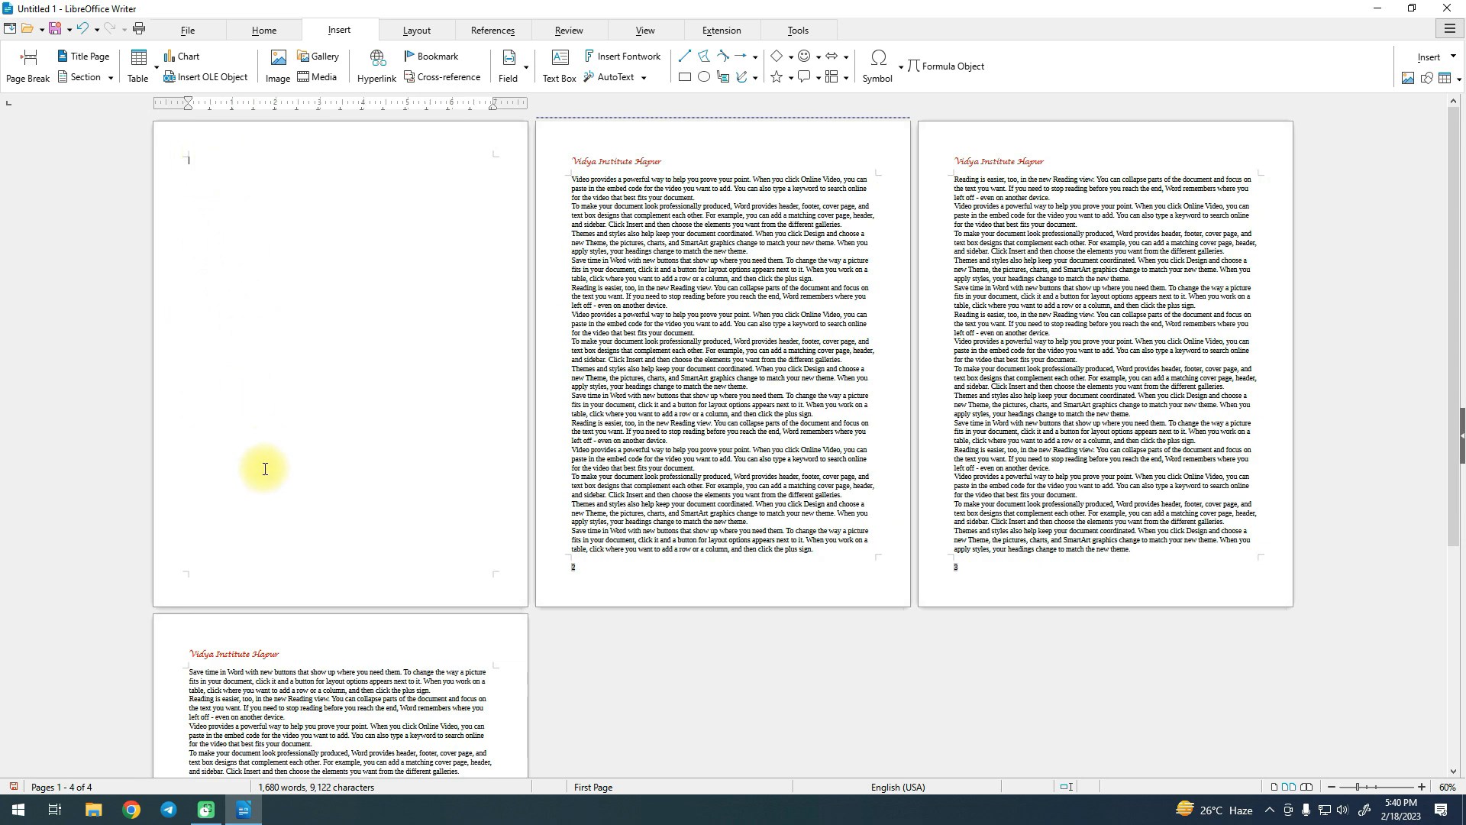
click(713, 437)
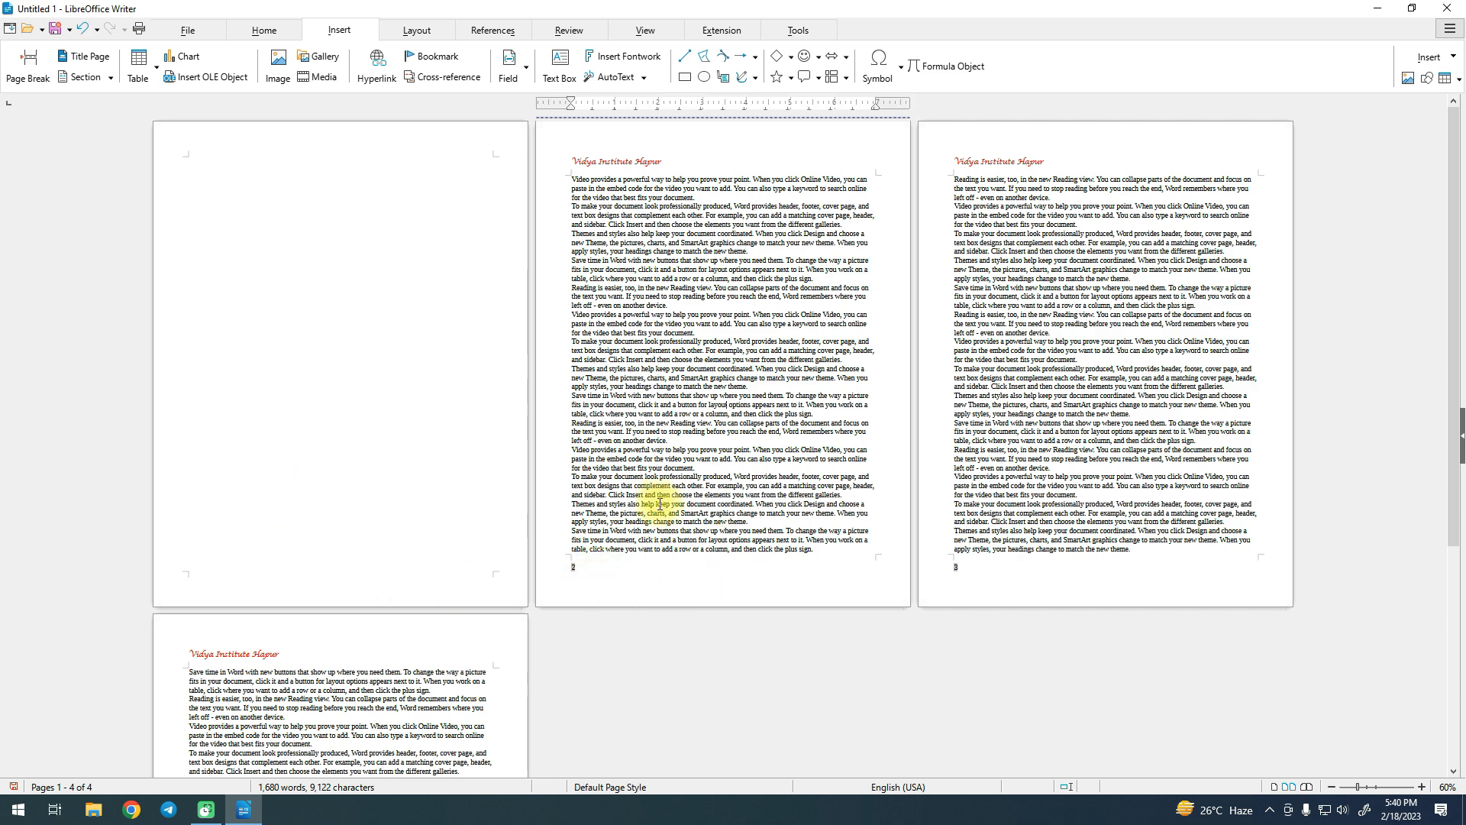
key(ctrl+Home)
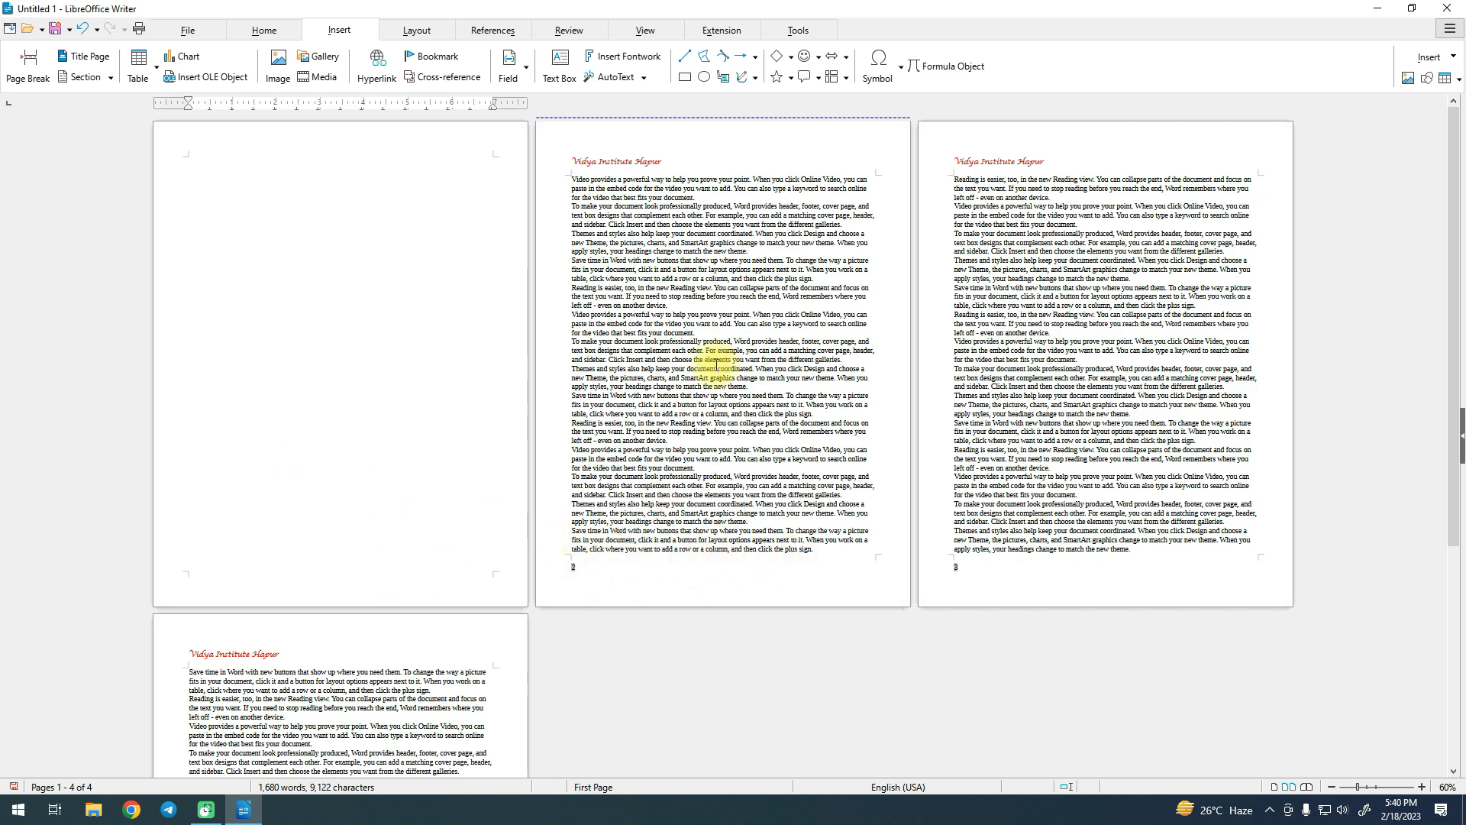
ctrl+scroll(687, 603, up, 2)
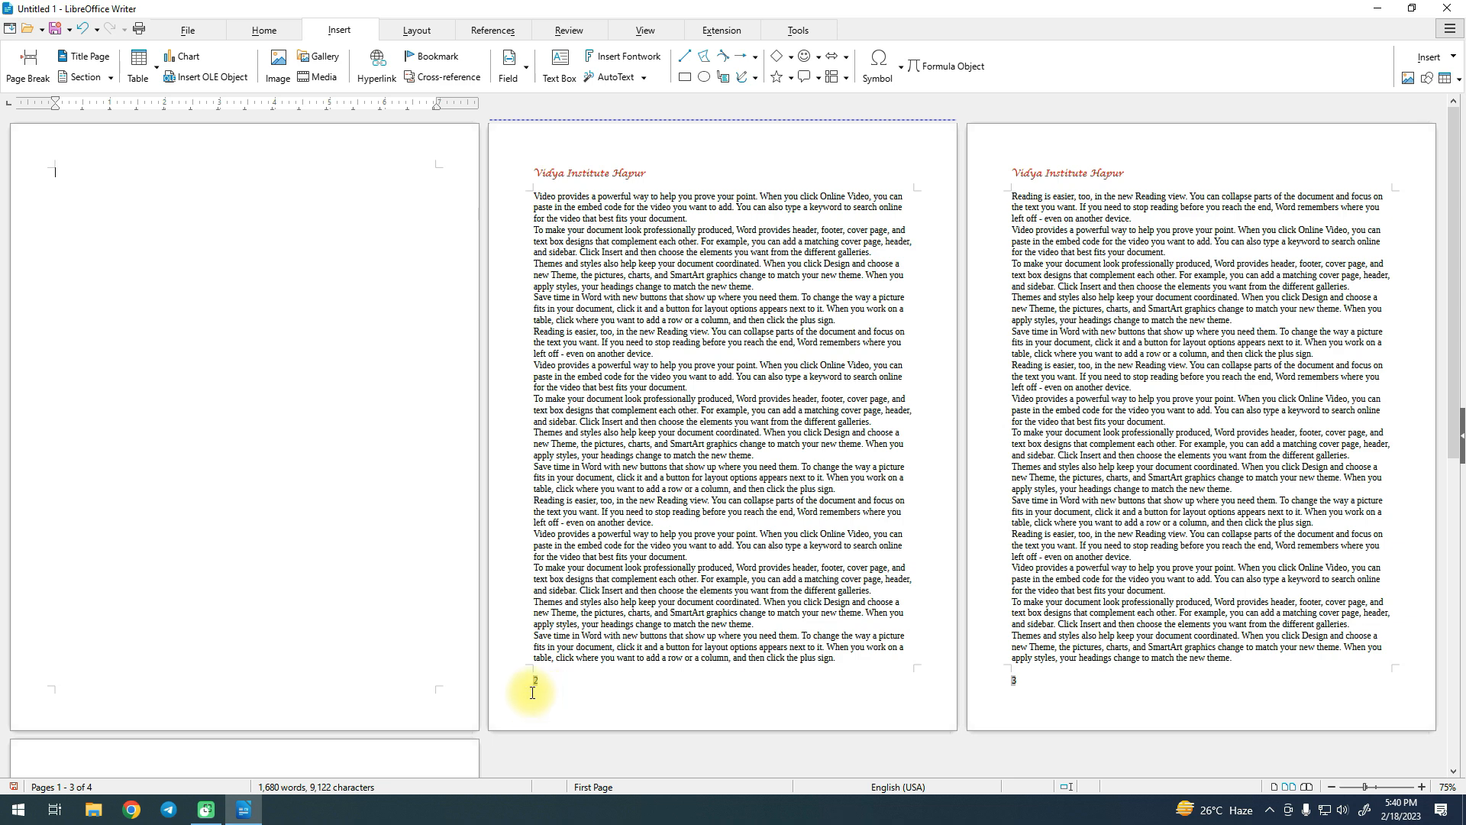
scroll(1015, 649, down, 3)
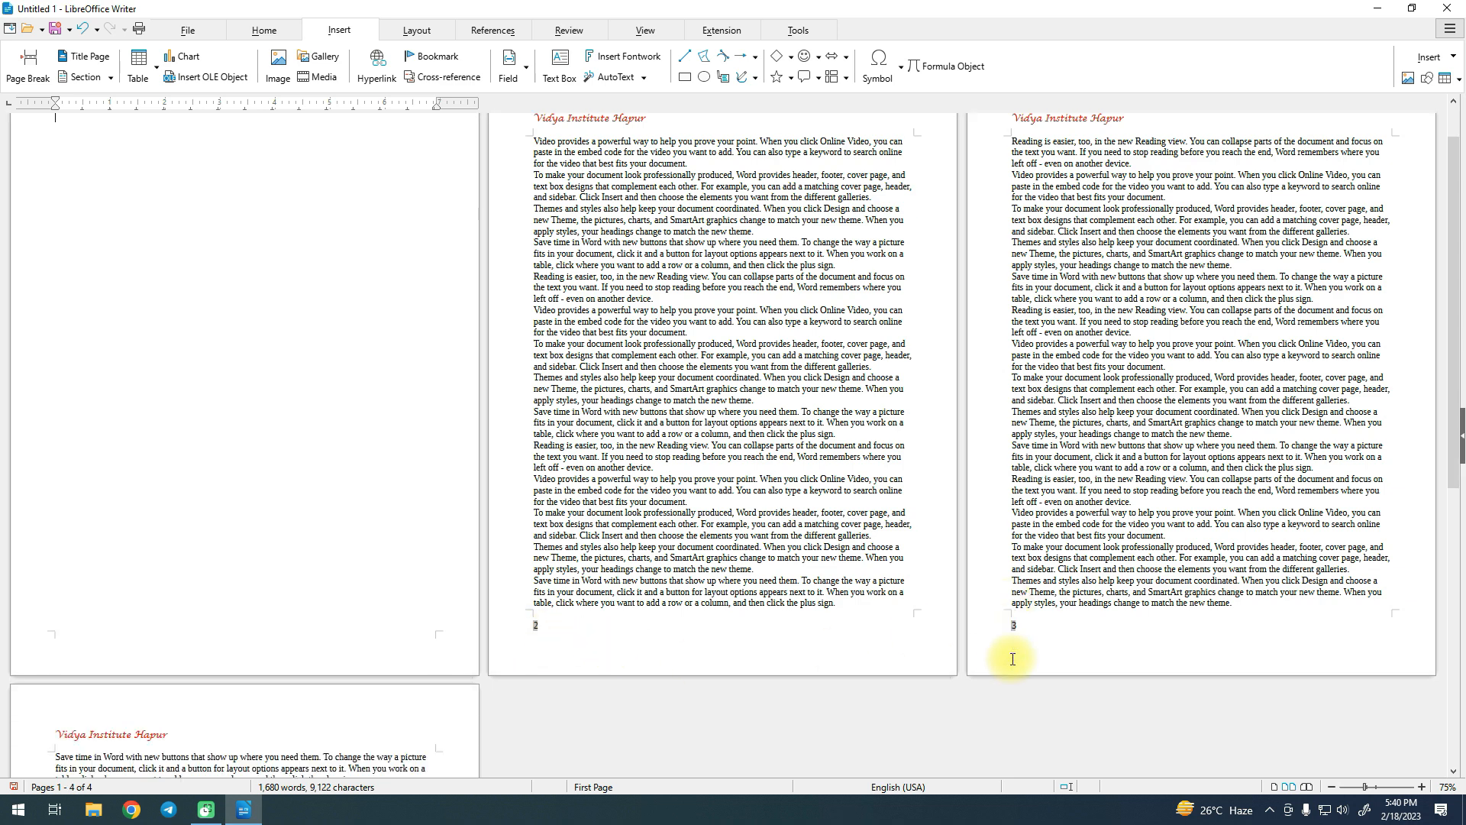
scroll(863, 605, down, 2)
scroll(764, 592, up, 5)
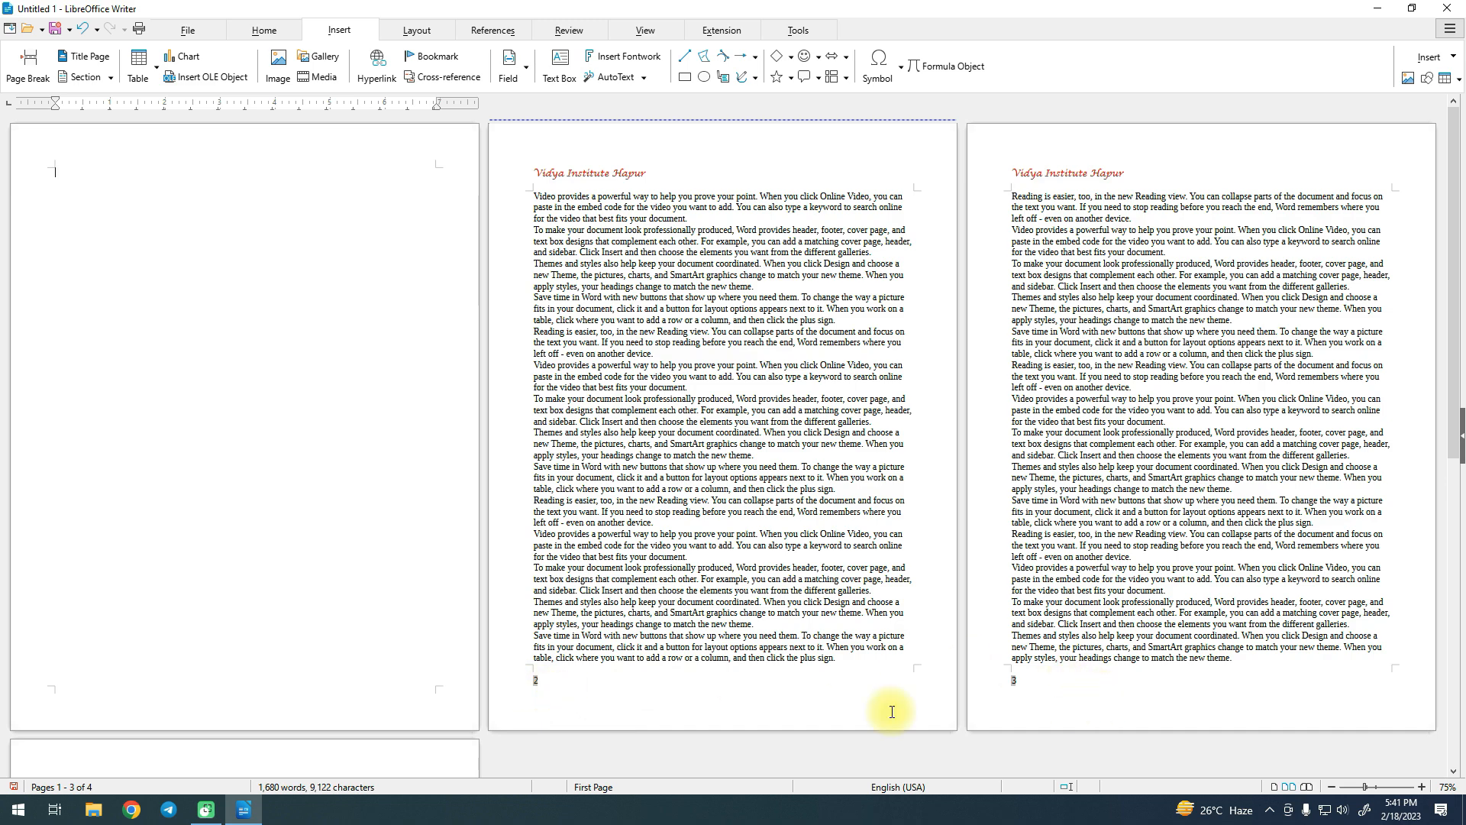
Undo the insertion of the new title page at the document start.
scroll(890, 703, down, 5)
scroll(285, 440, up, 5)
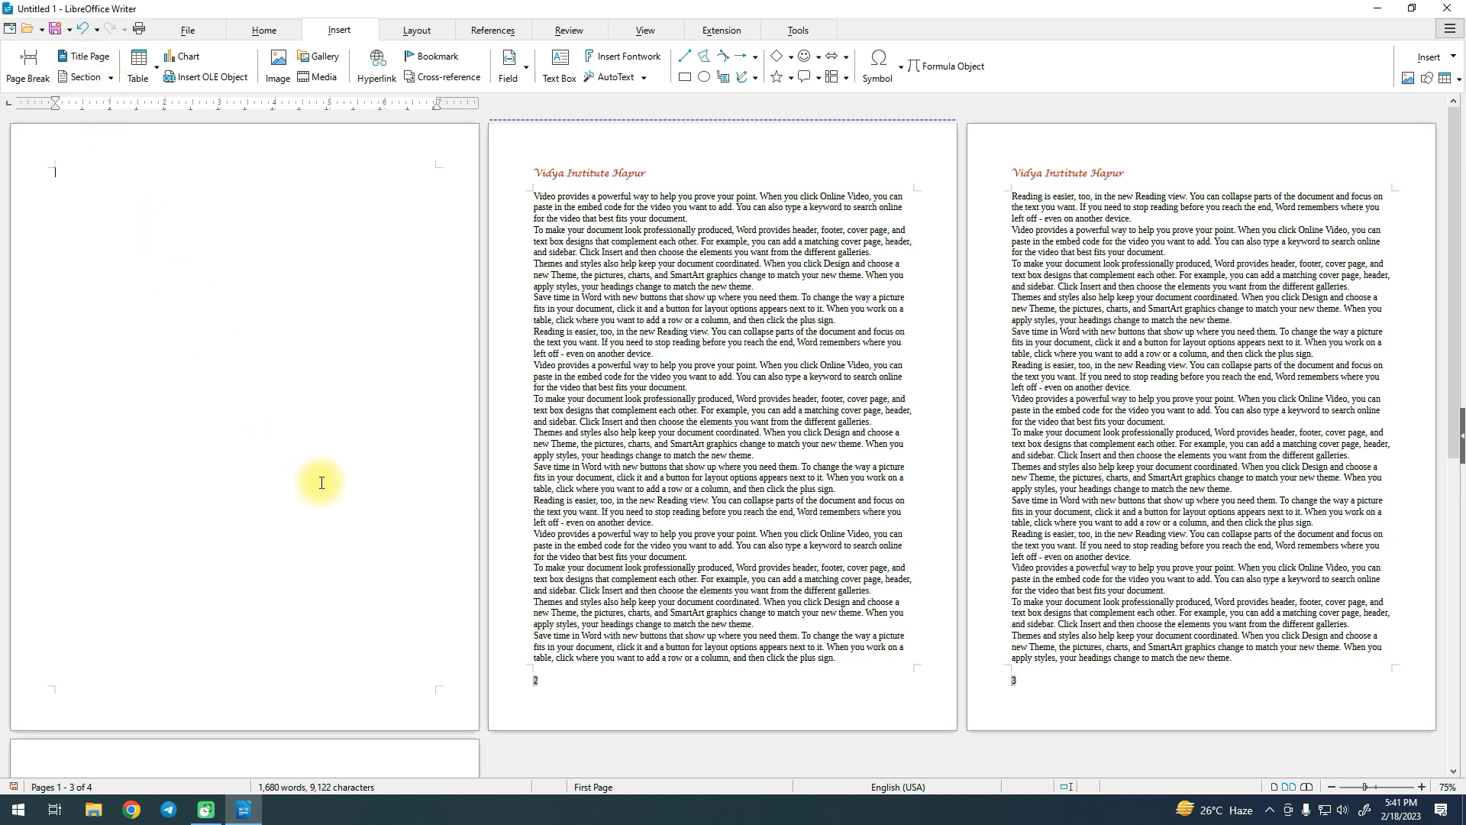
key(Delete)
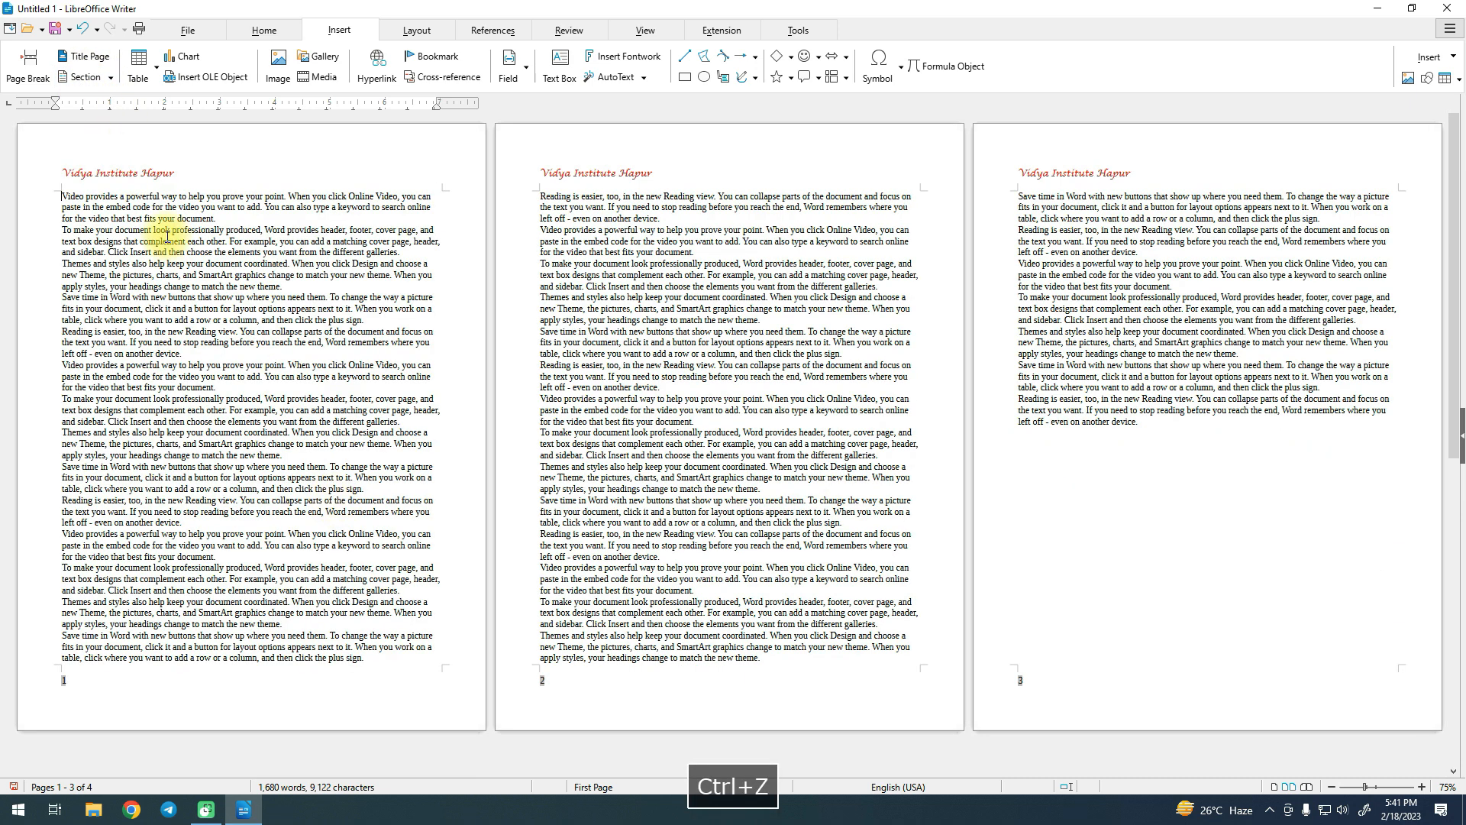
Insert two new title pages at the document start using the First Page style.
click(92, 61)
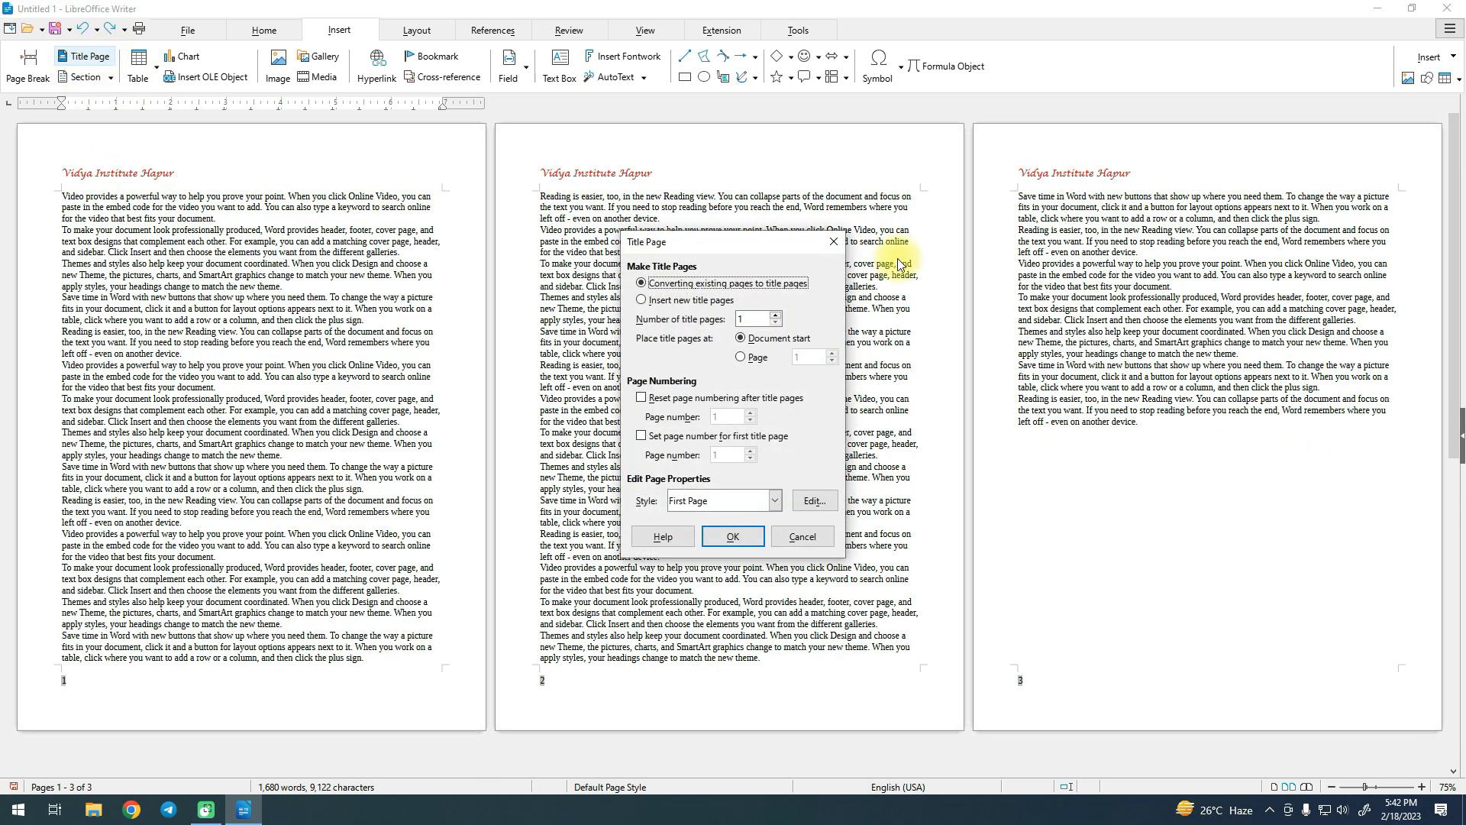
click(641, 299)
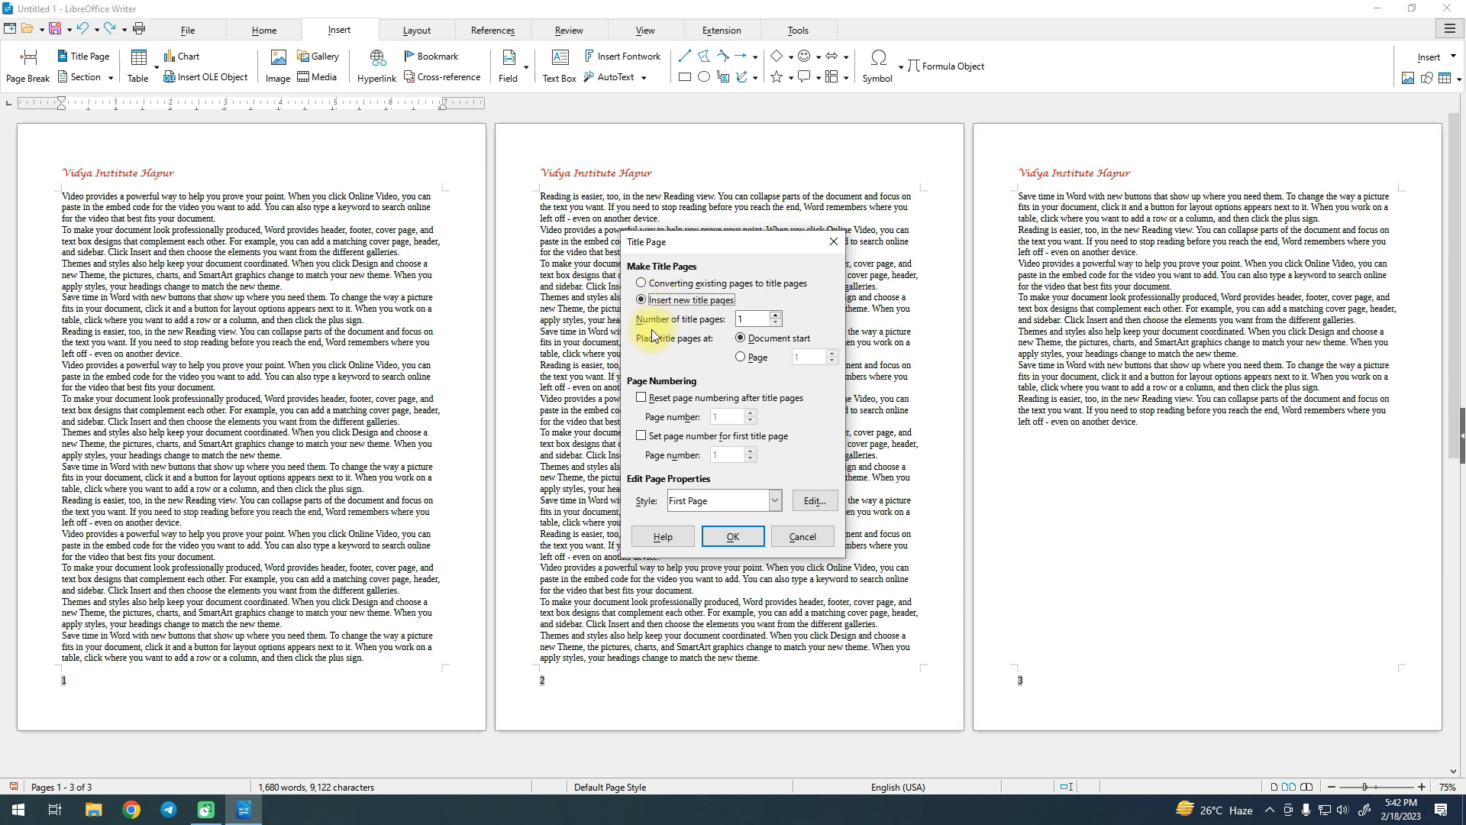
double_click(749, 321)
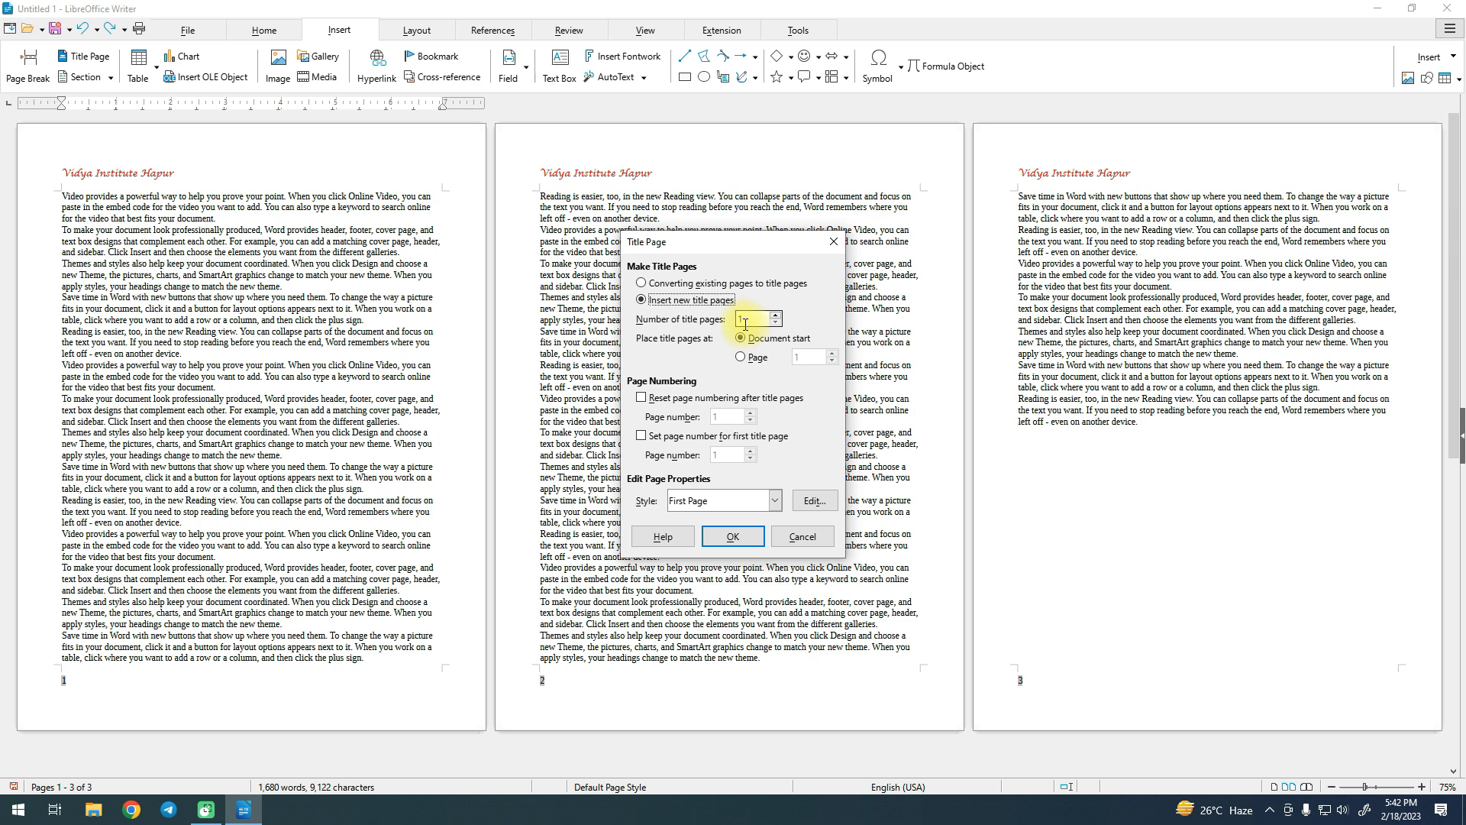
text(2)
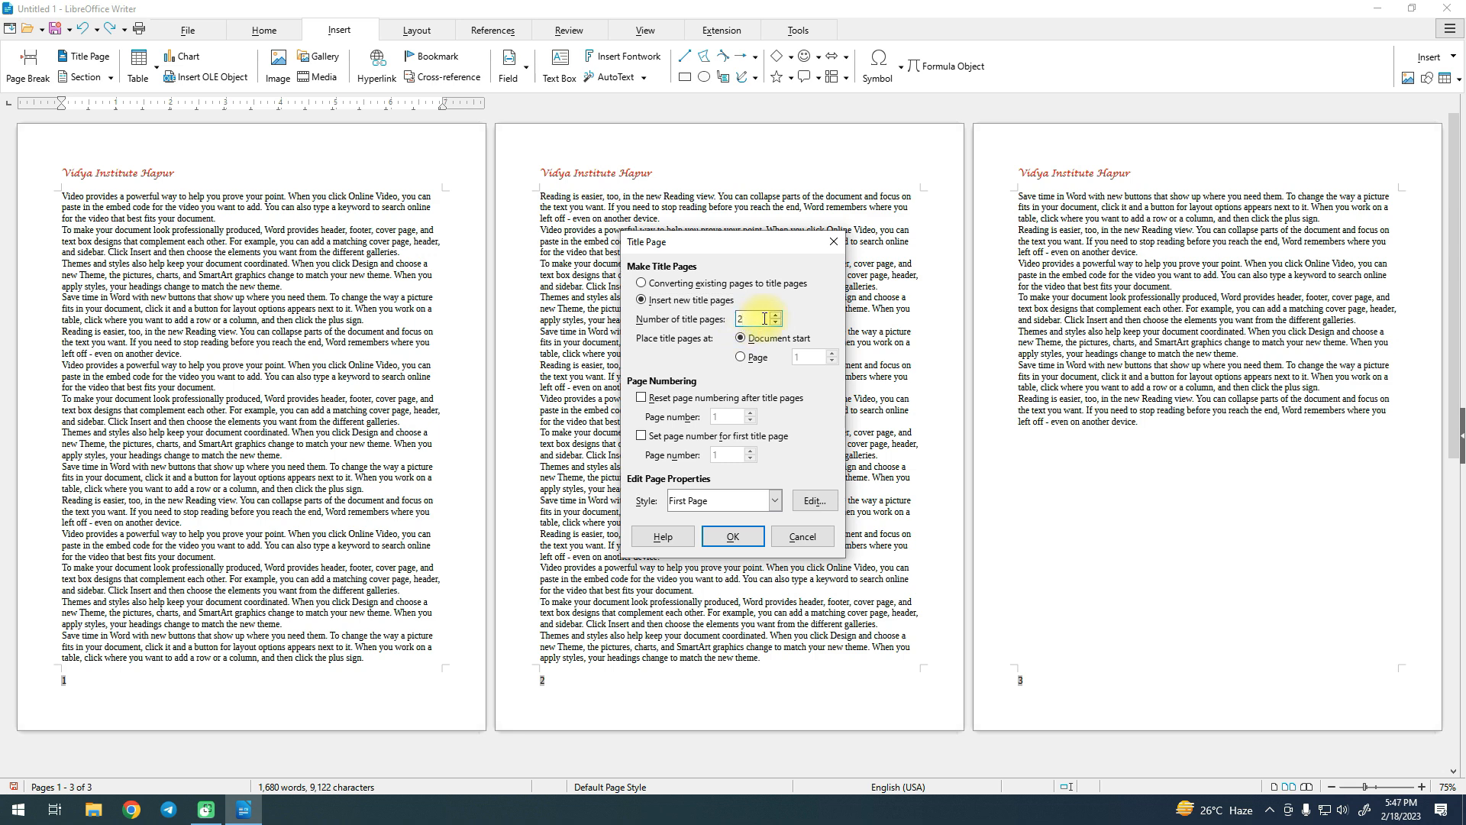
click(776, 315)
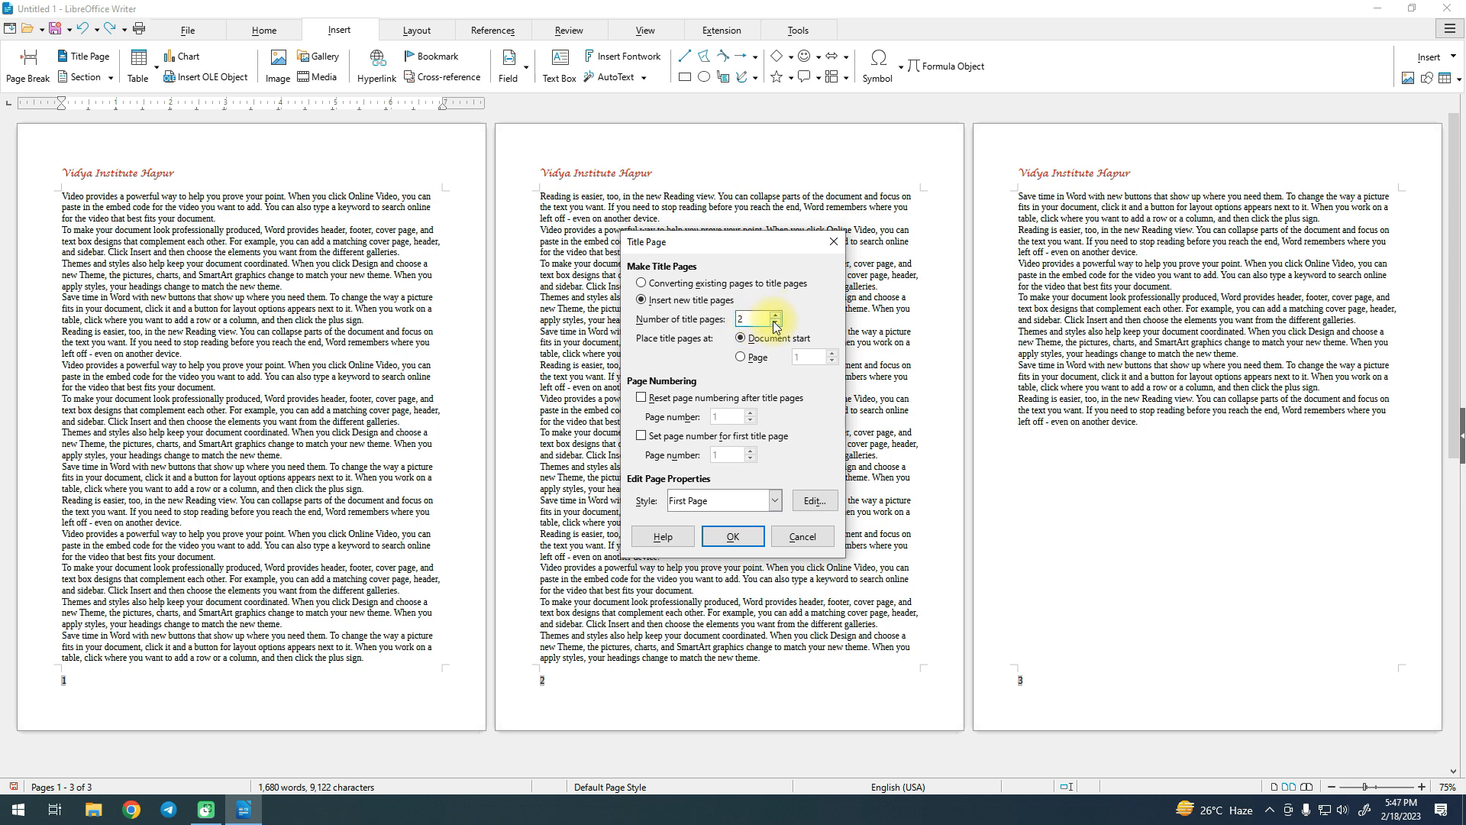
click(733, 536)
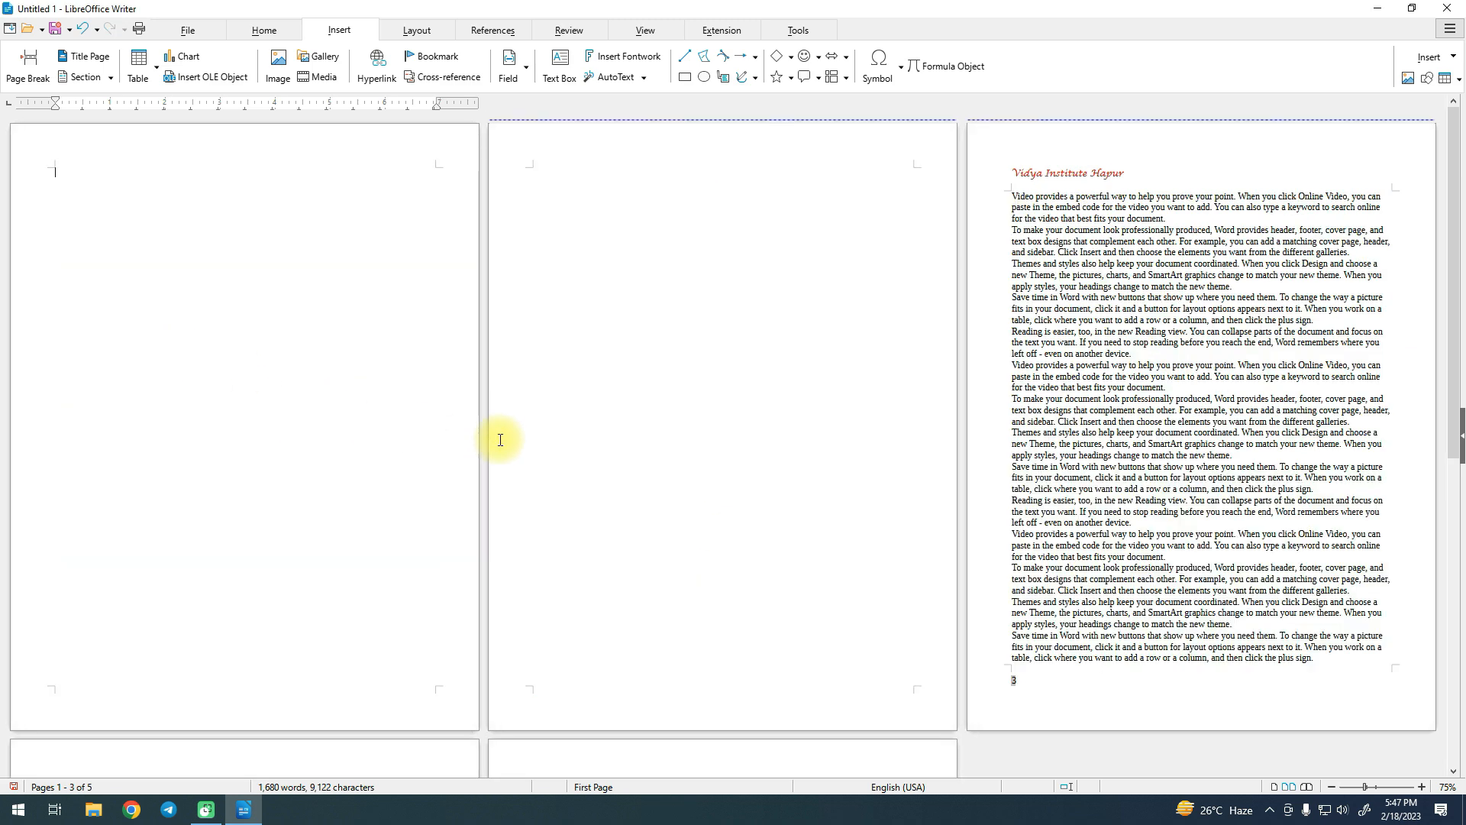
Check the footer page numbers on the pages after the two title pages, and undo the insertion of those title pages.
ctrl+scroll(569, 435, down, 2)
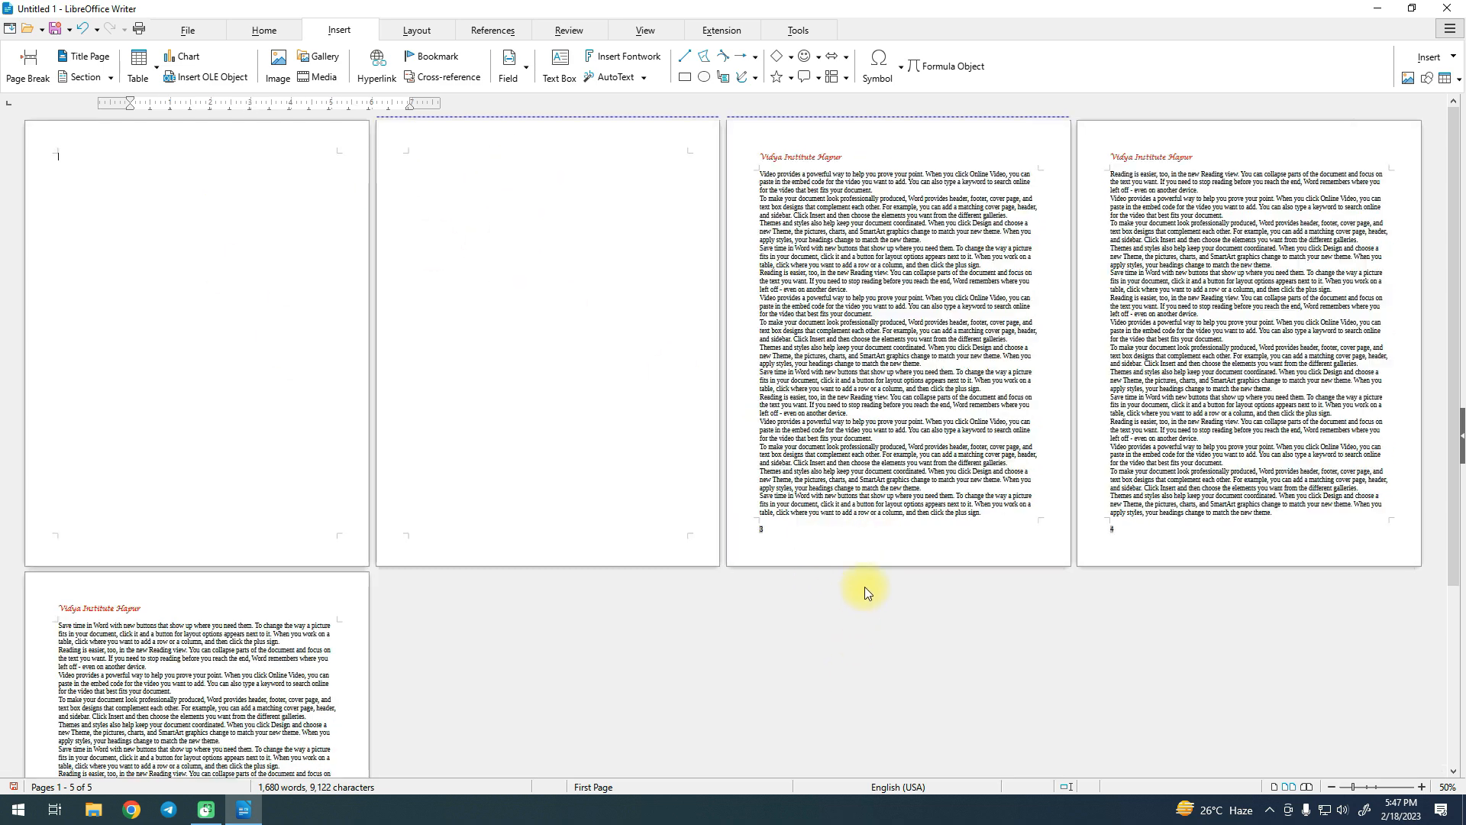
ctrl+scroll(864, 587, up, 2)
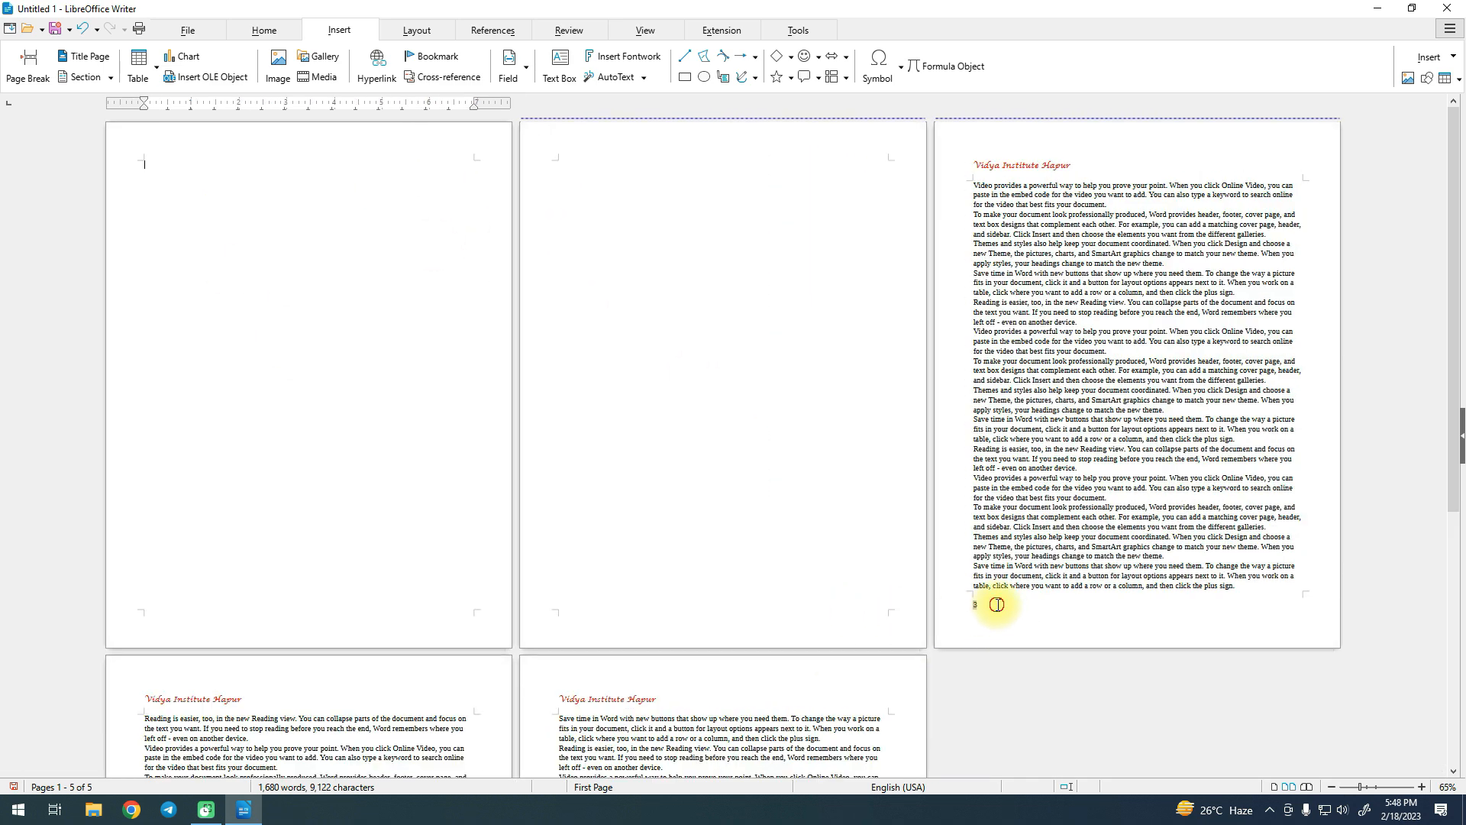
ctrl+scroll(982, 609, up, 4)
scroll(596, 616, up, 15)
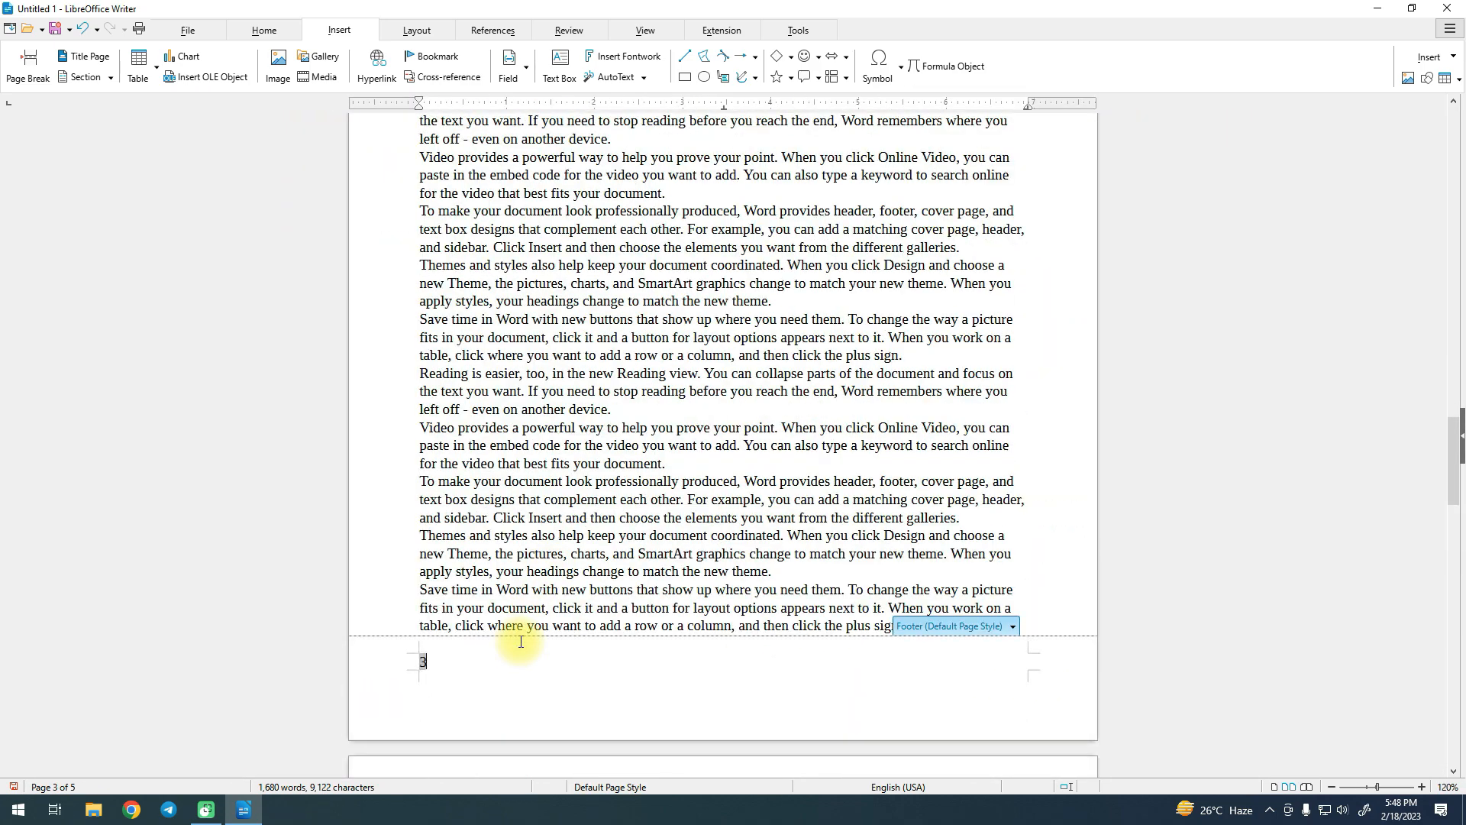
scroll(519, 509, up, 5)
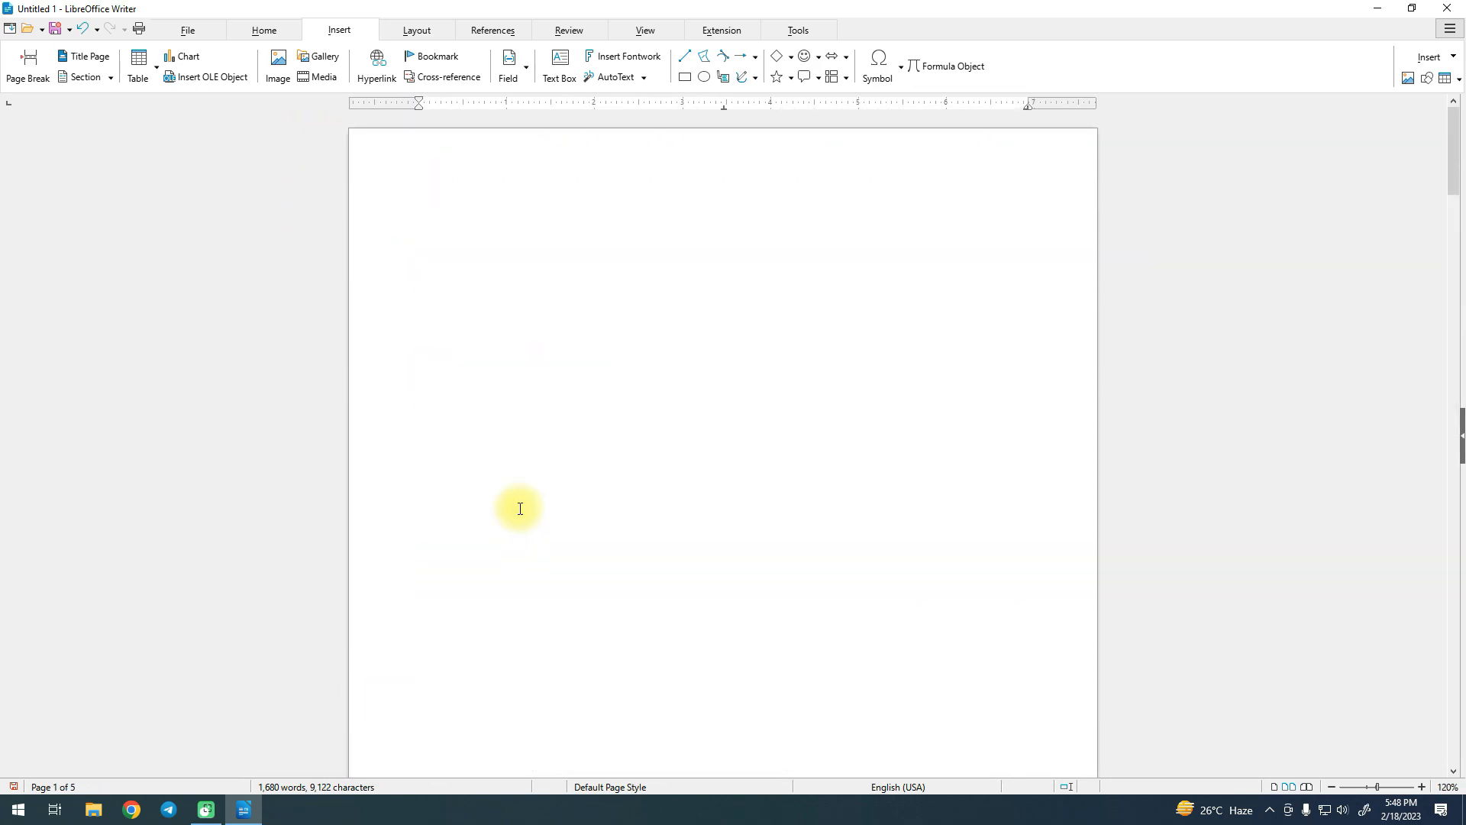
ctrl+scroll(519, 508, down, 6)
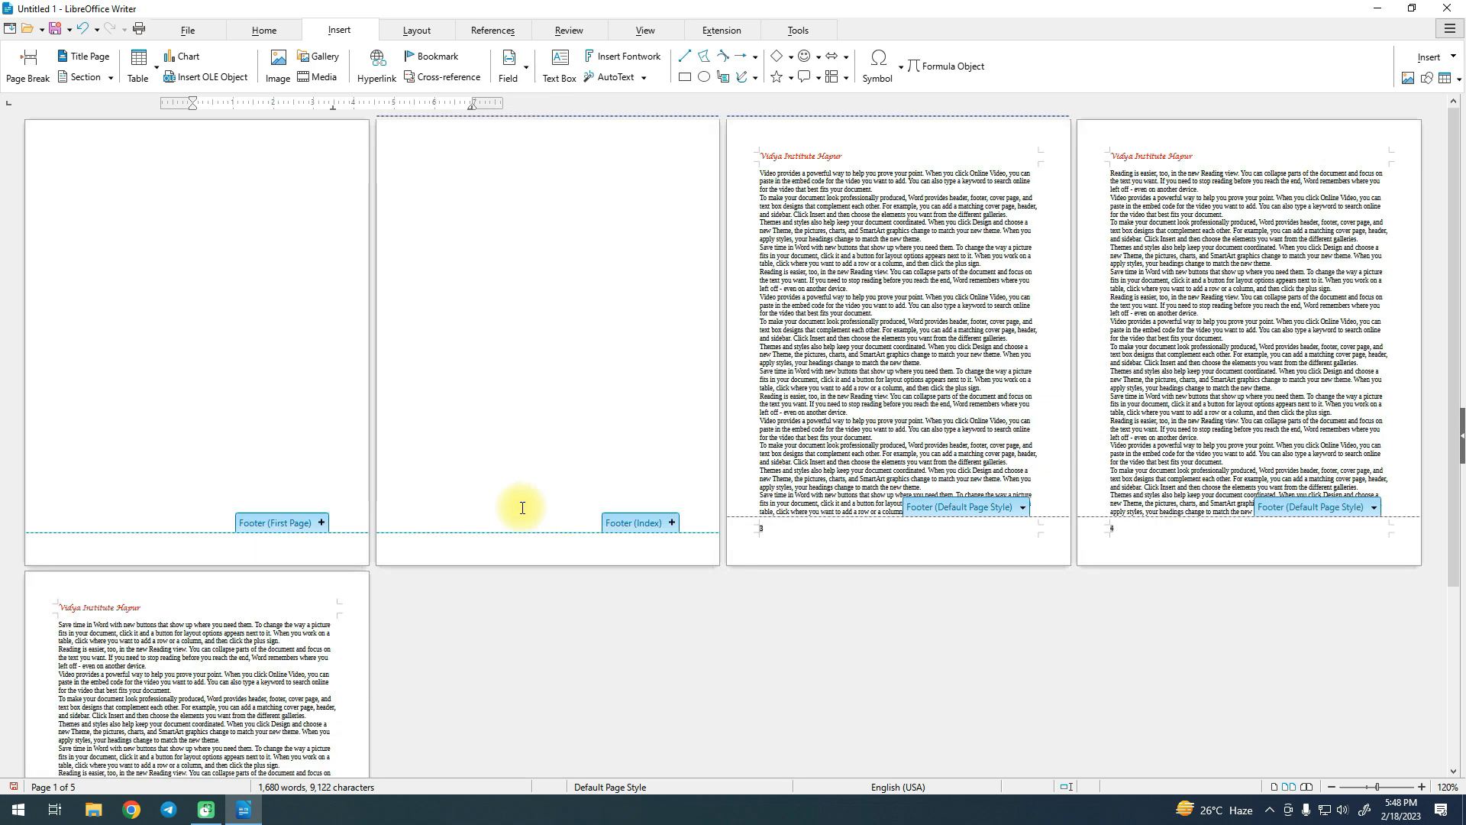
key(ctrl+z)
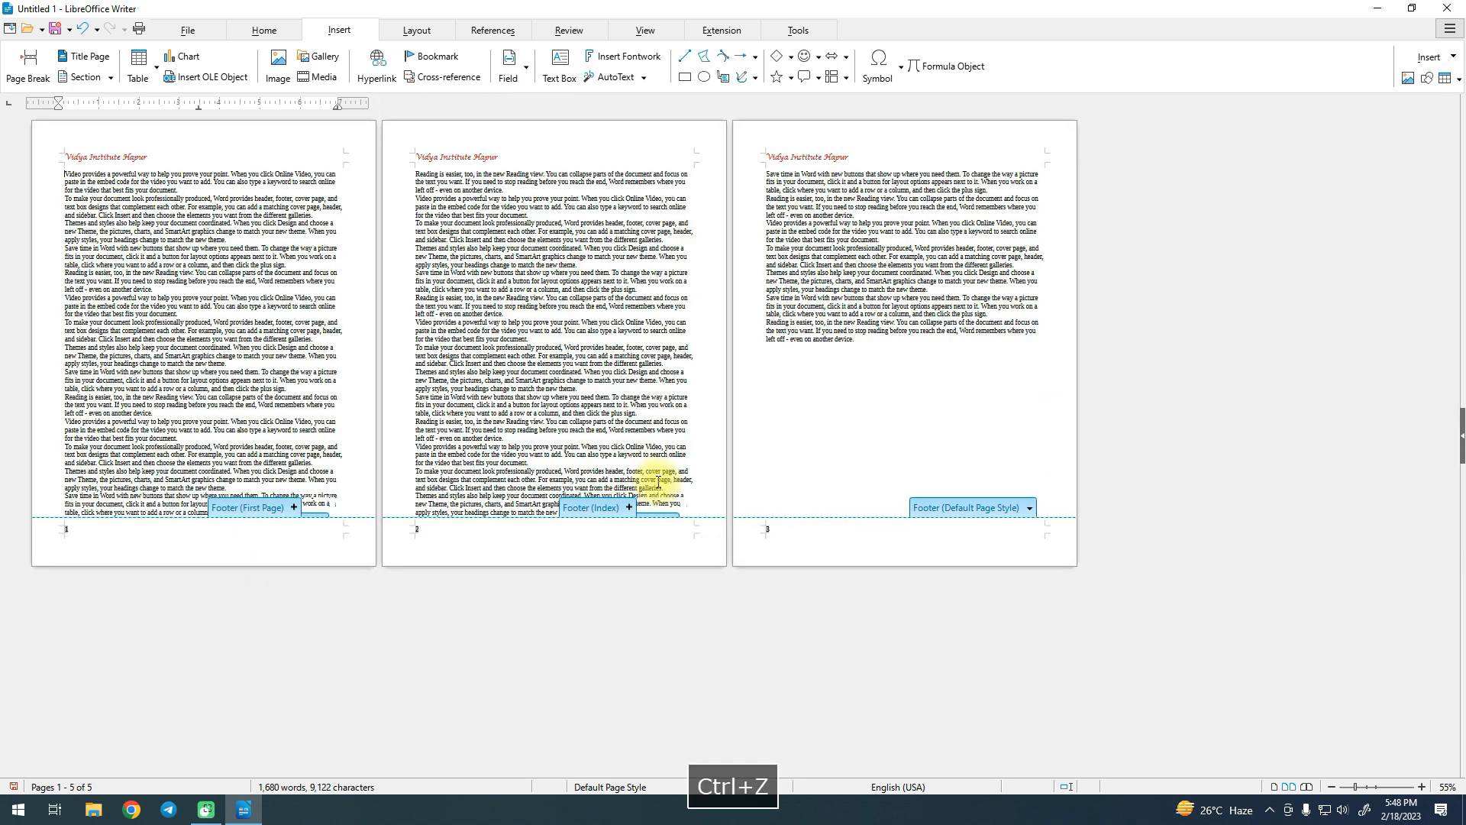
key(ctrl+y)
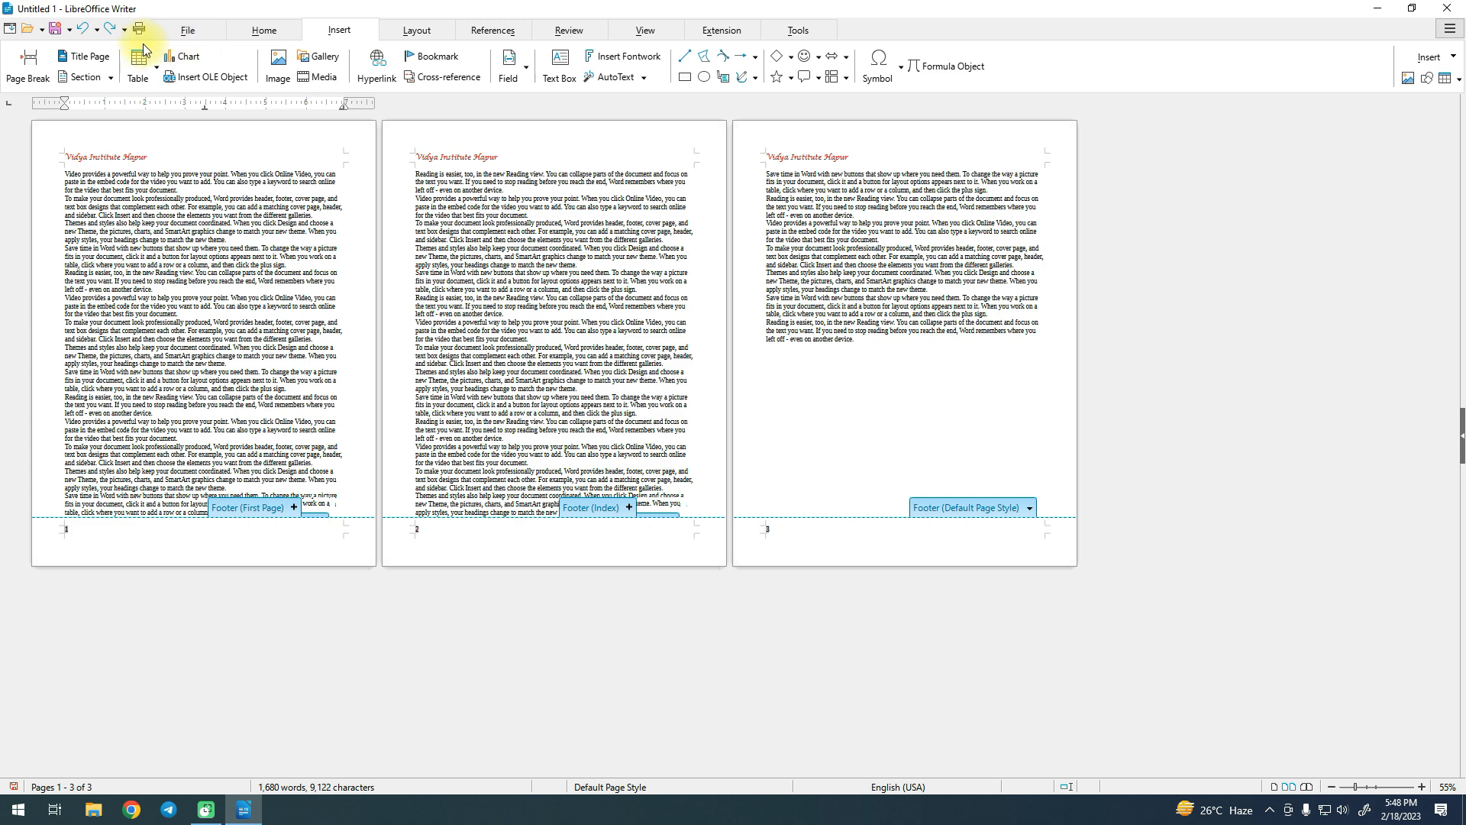
Try inserting two new First Page style title pages at page 2, and undo the insertion.
click(142, 240)
click(90, 57)
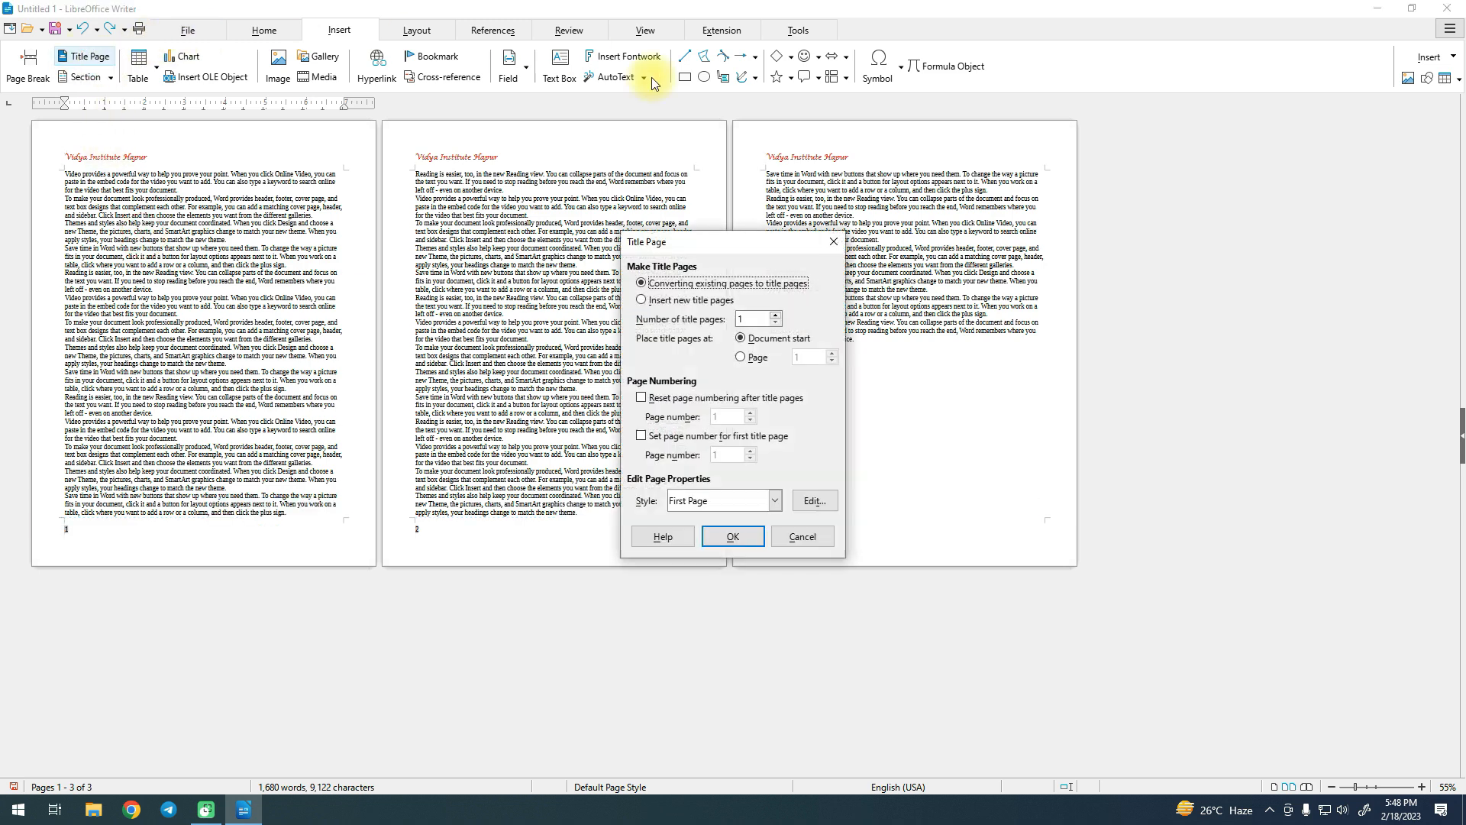
click(646, 300)
click(743, 318)
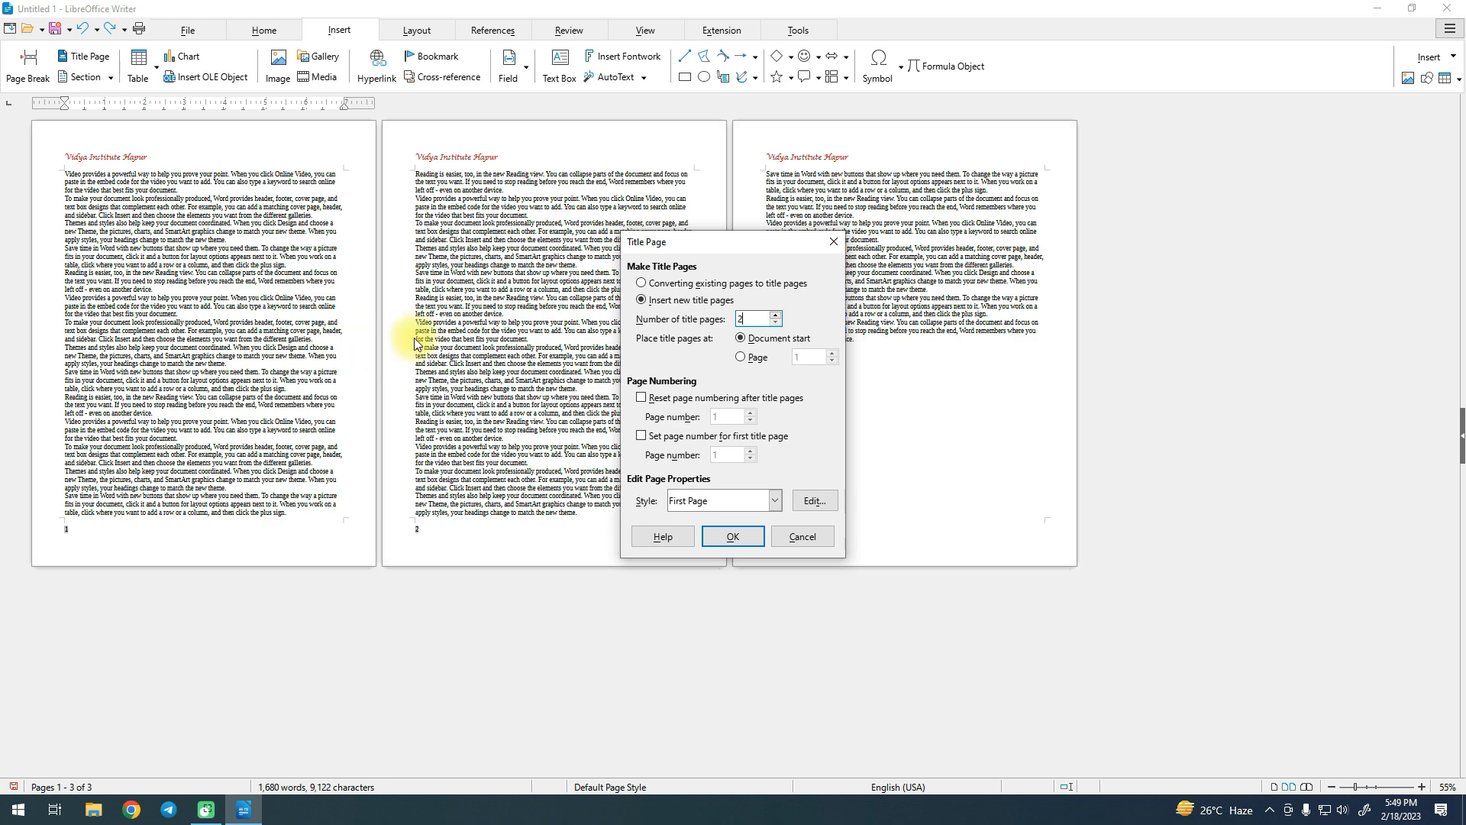
click(740, 358)
click(814, 360)
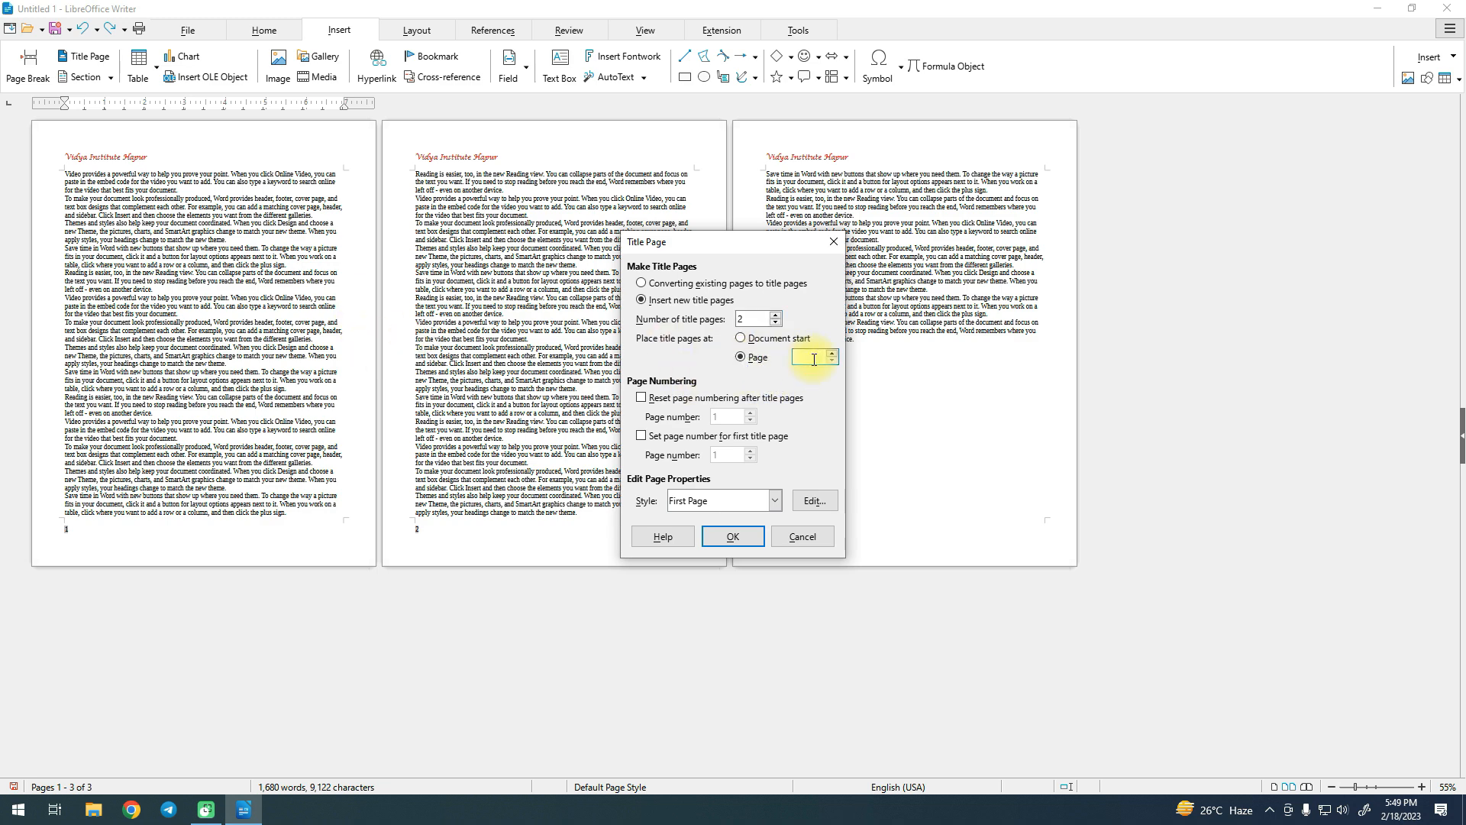
text(2)
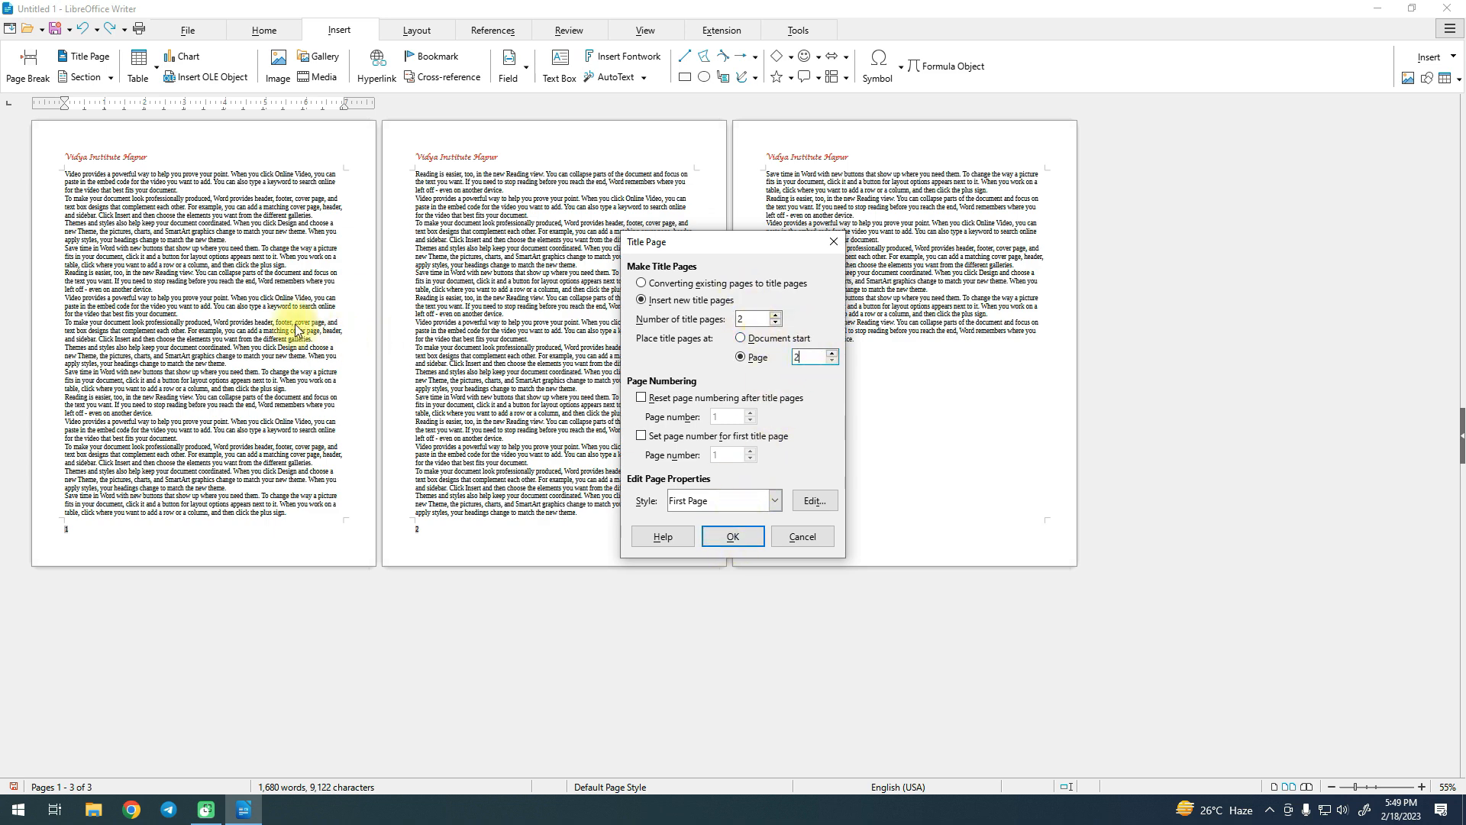
click(731, 537)
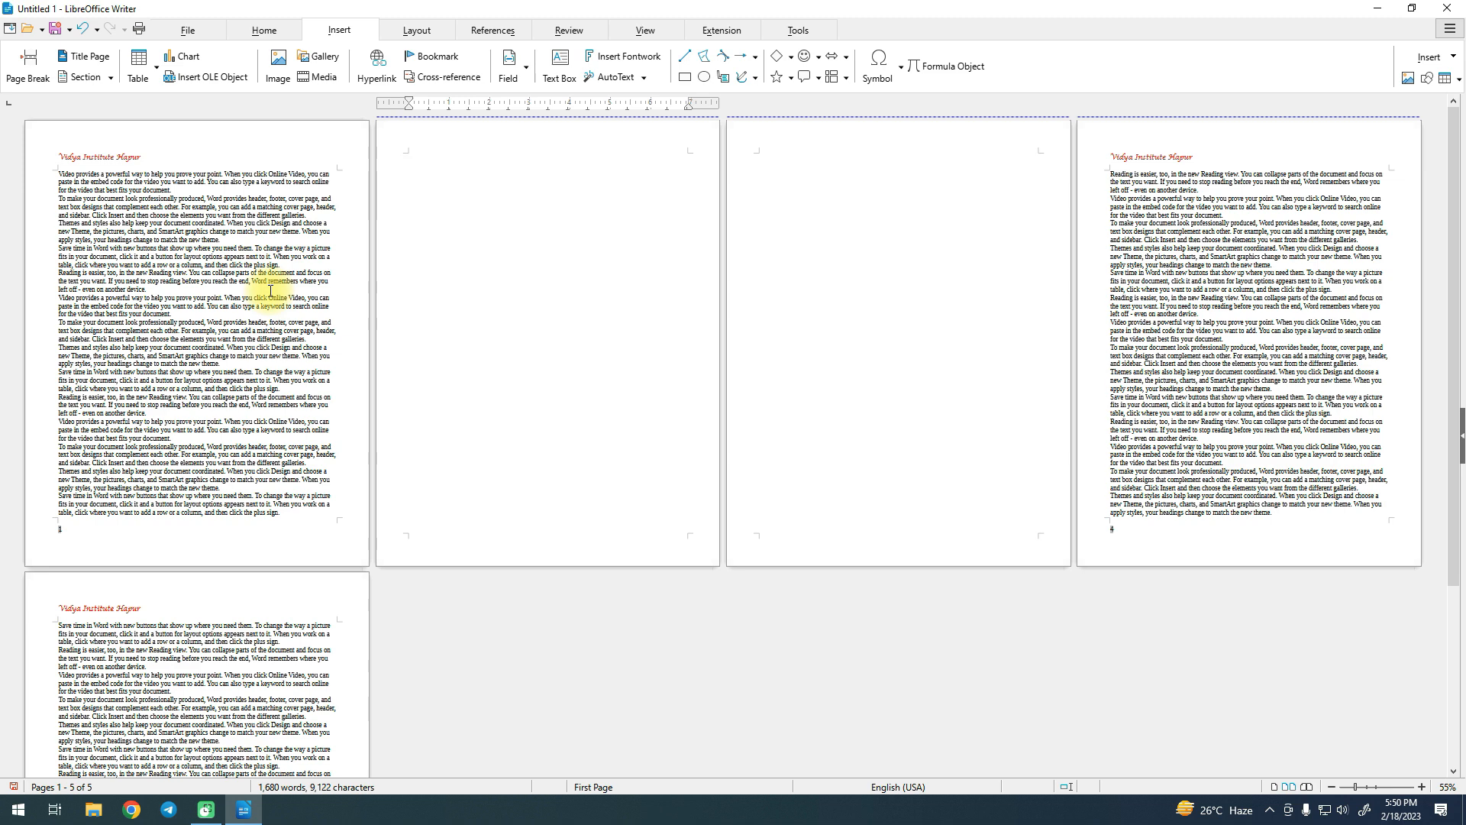
key(ctrl+z)
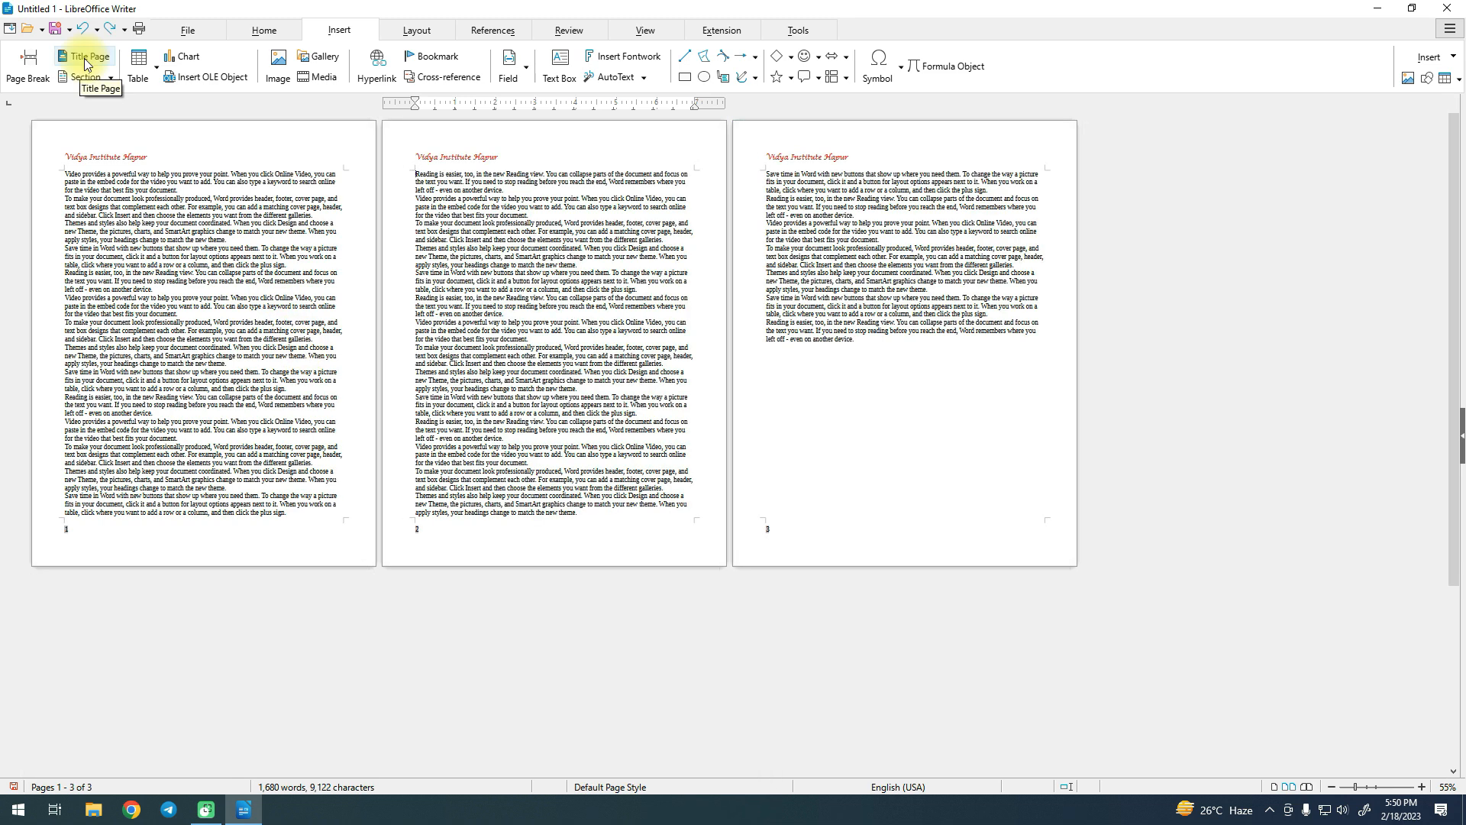
Insert one new First Page style title page at the document start and place the cursor on it.
click(86, 58)
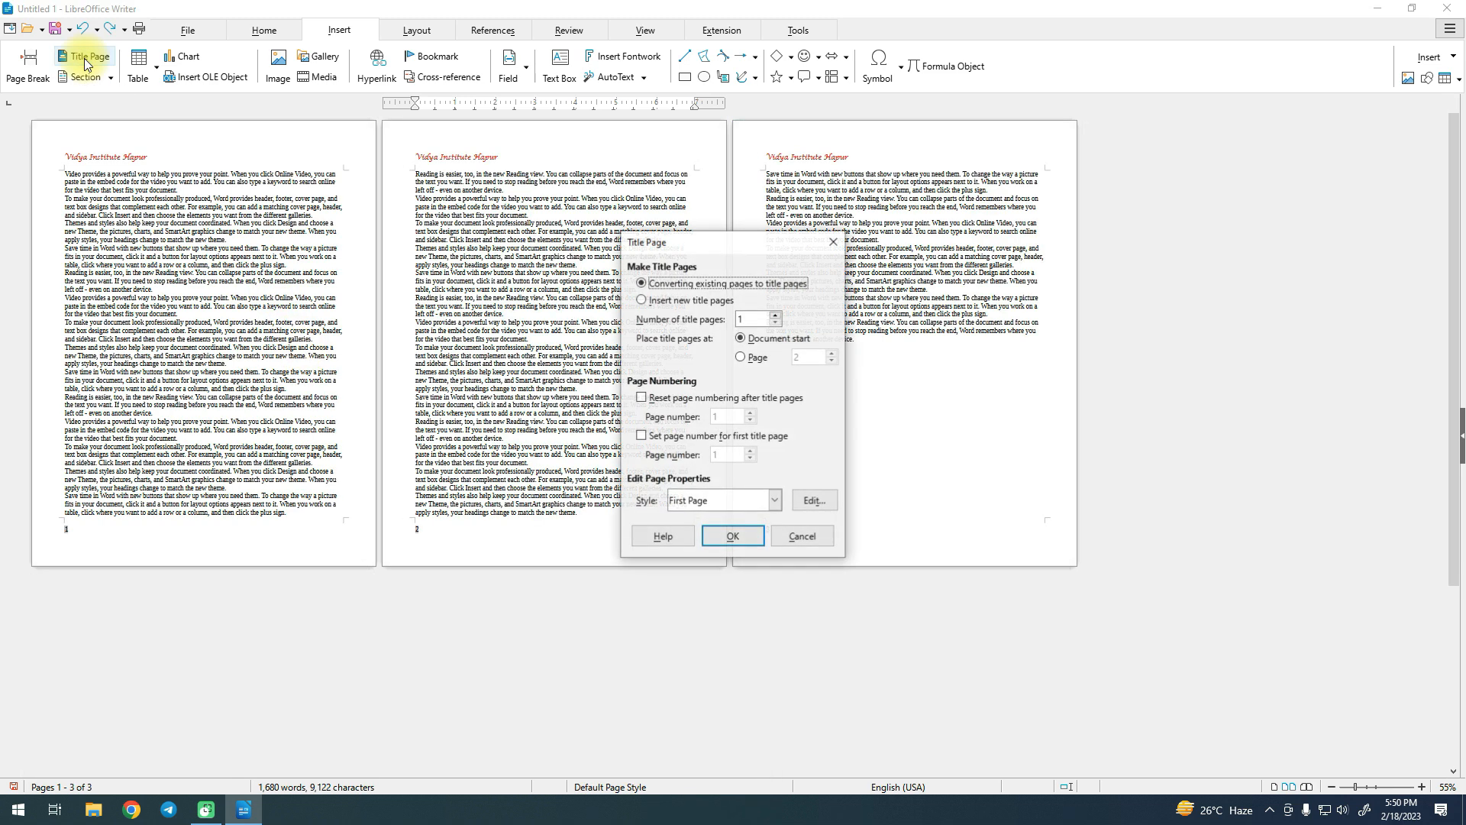
click(648, 304)
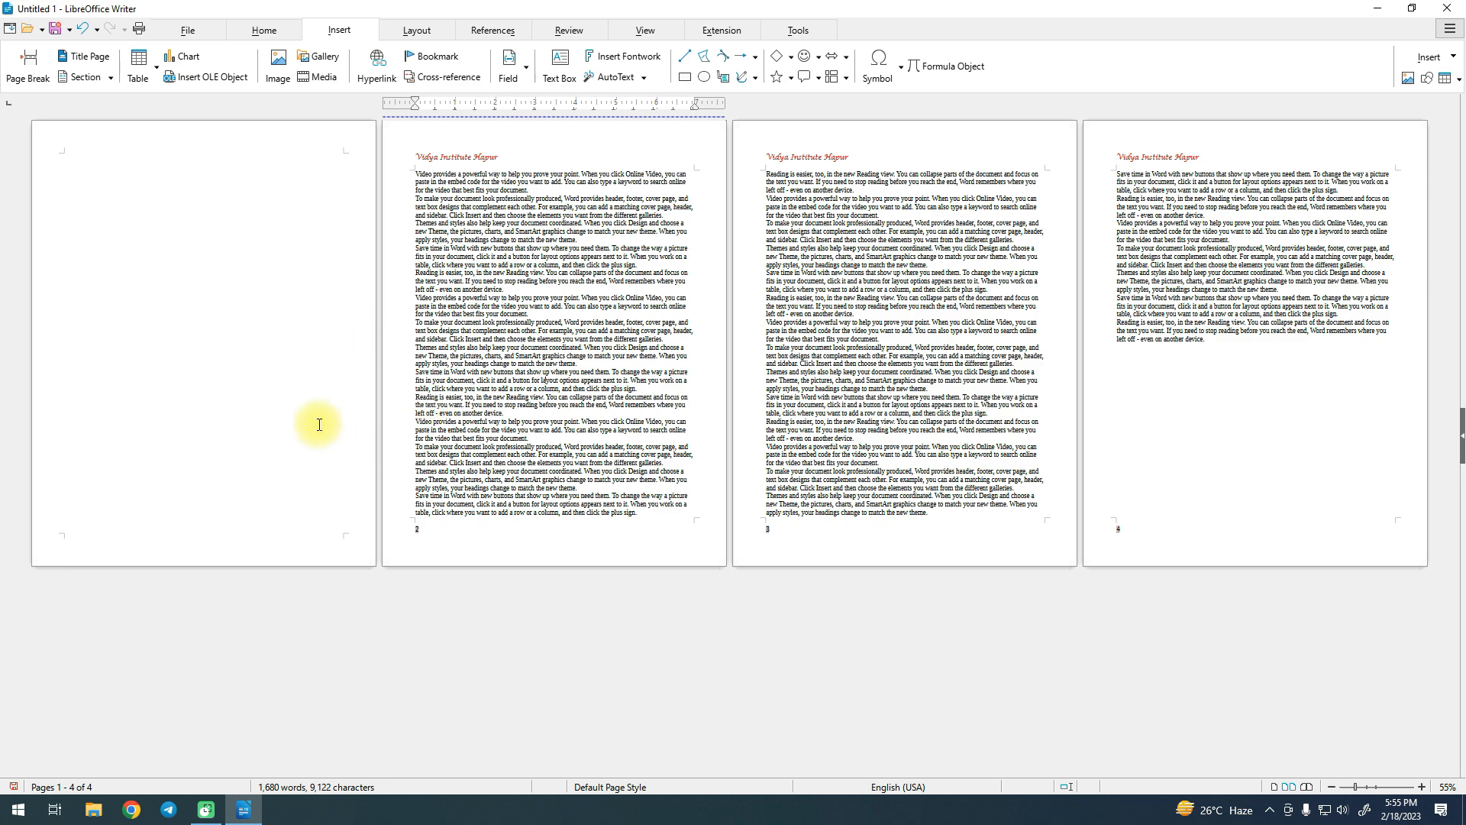
click(209, 259)
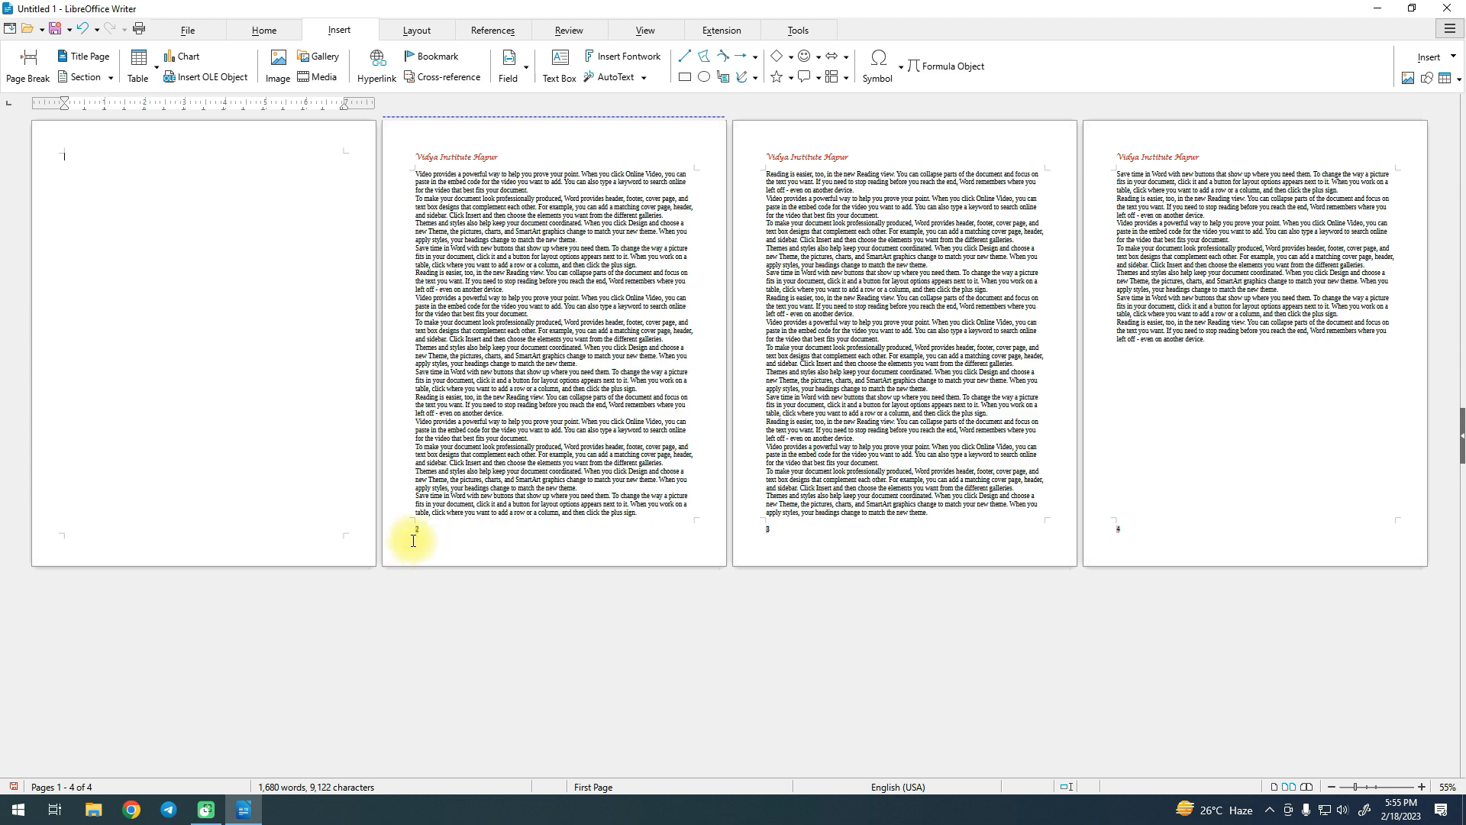
Reset the page numbering after the title page so that it starts at 1, keeping one First Page style title page.
click(414, 534)
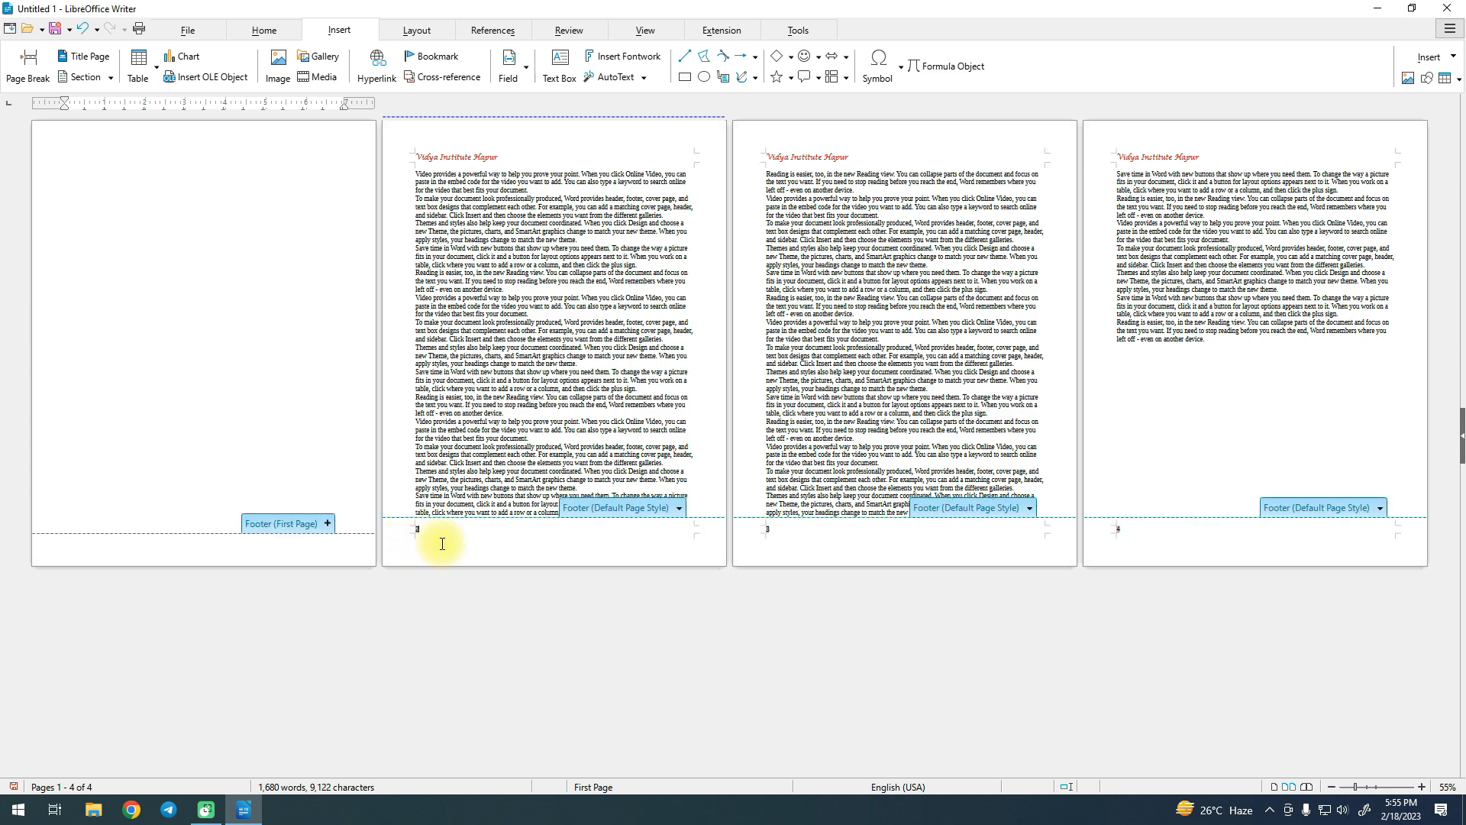
click(440, 544)
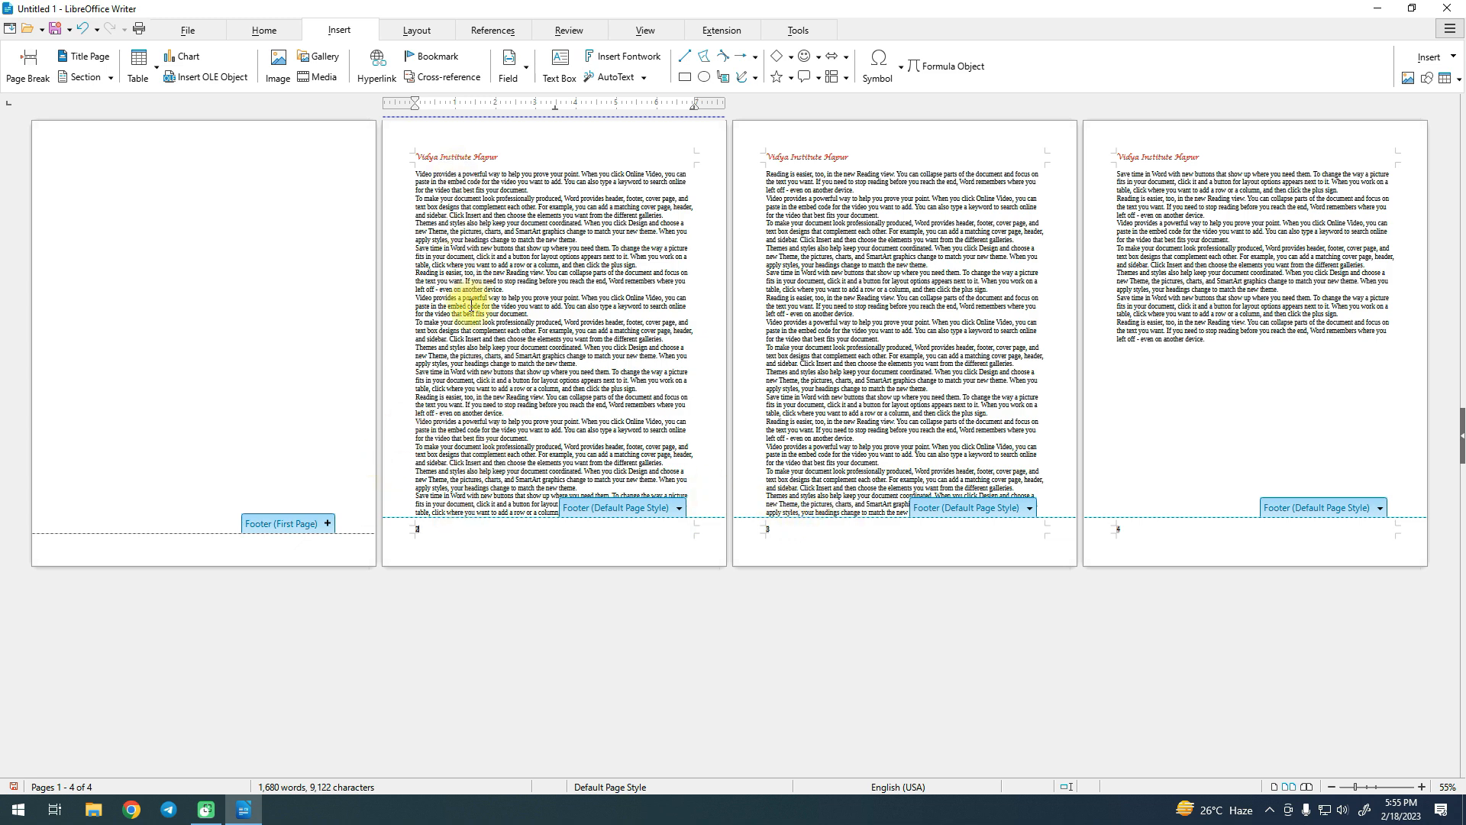
click(71, 61)
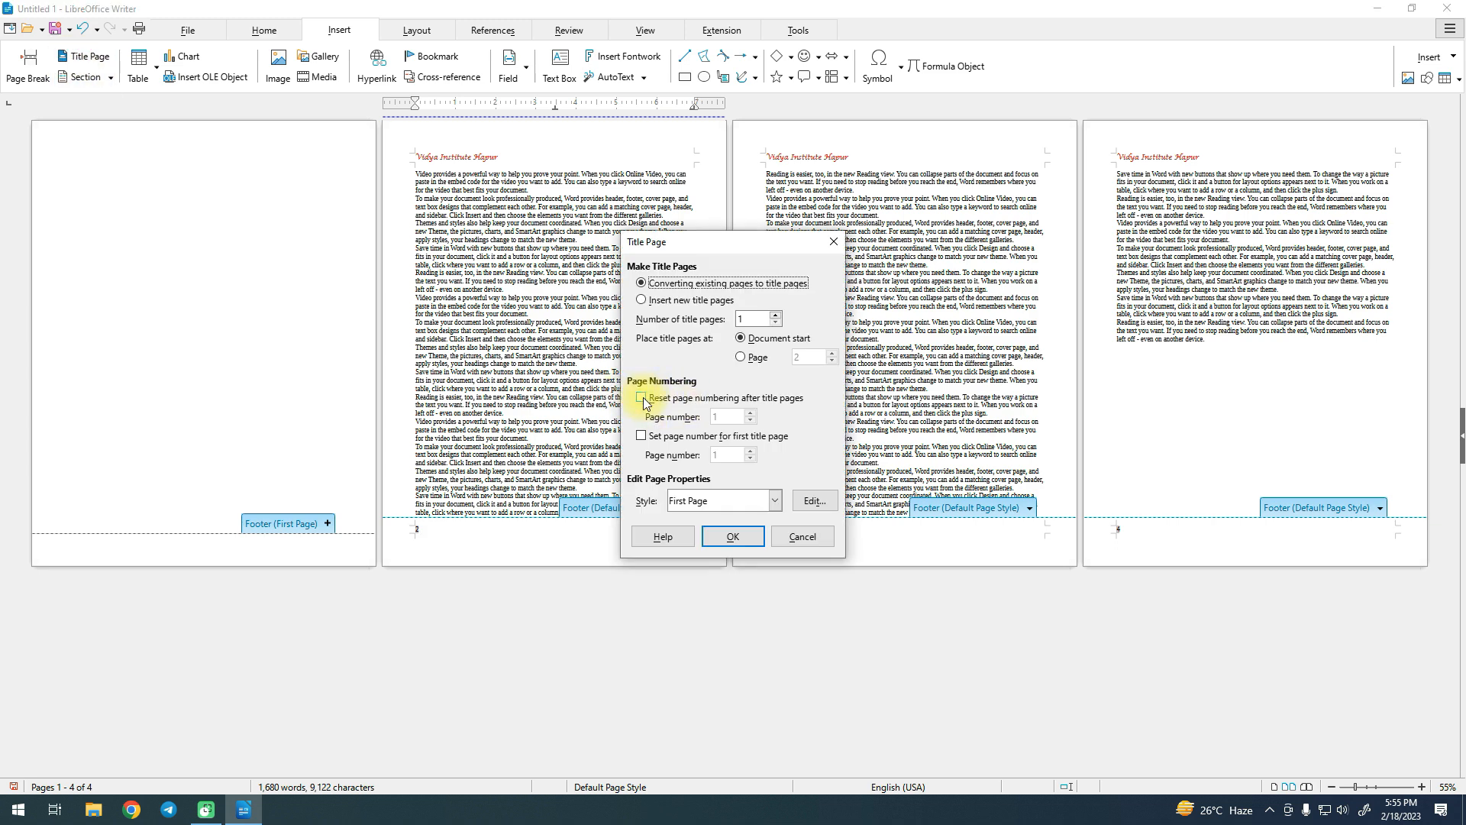
click(642, 398)
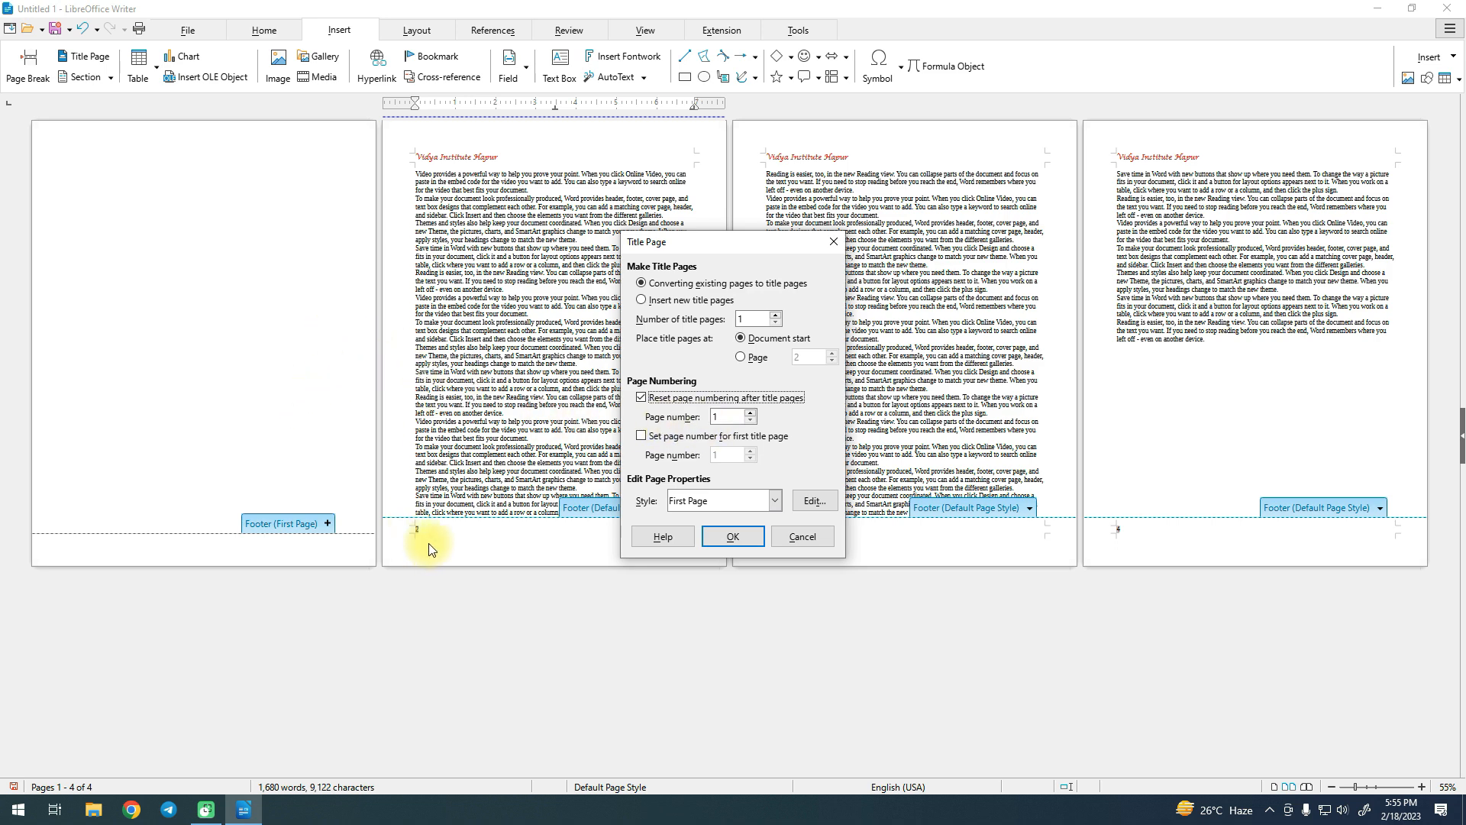
click(734, 534)
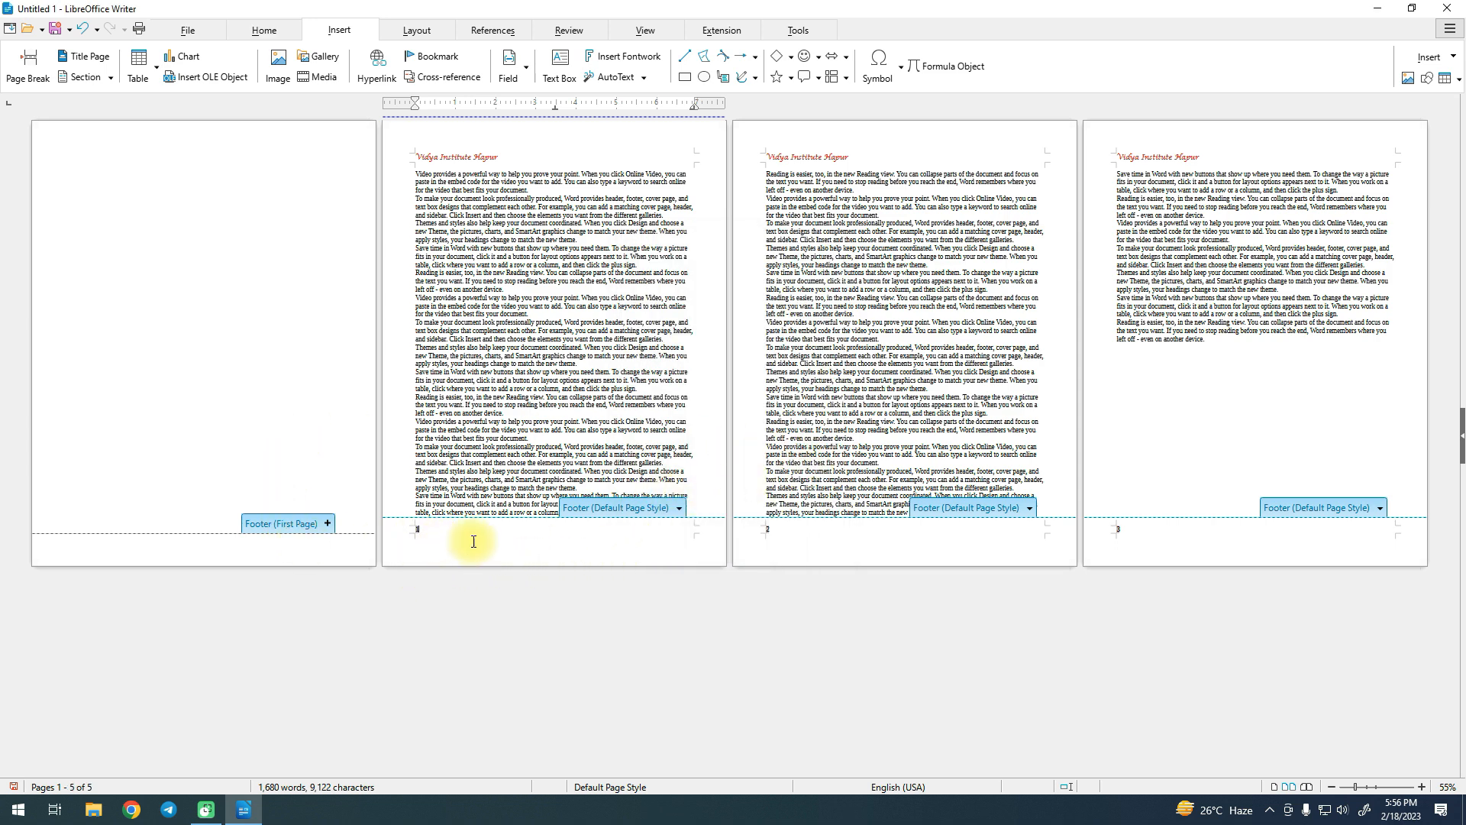
Examine the footer page numbers on the title page and on each of the text pages after it.
scroll(431, 565, up, 2)
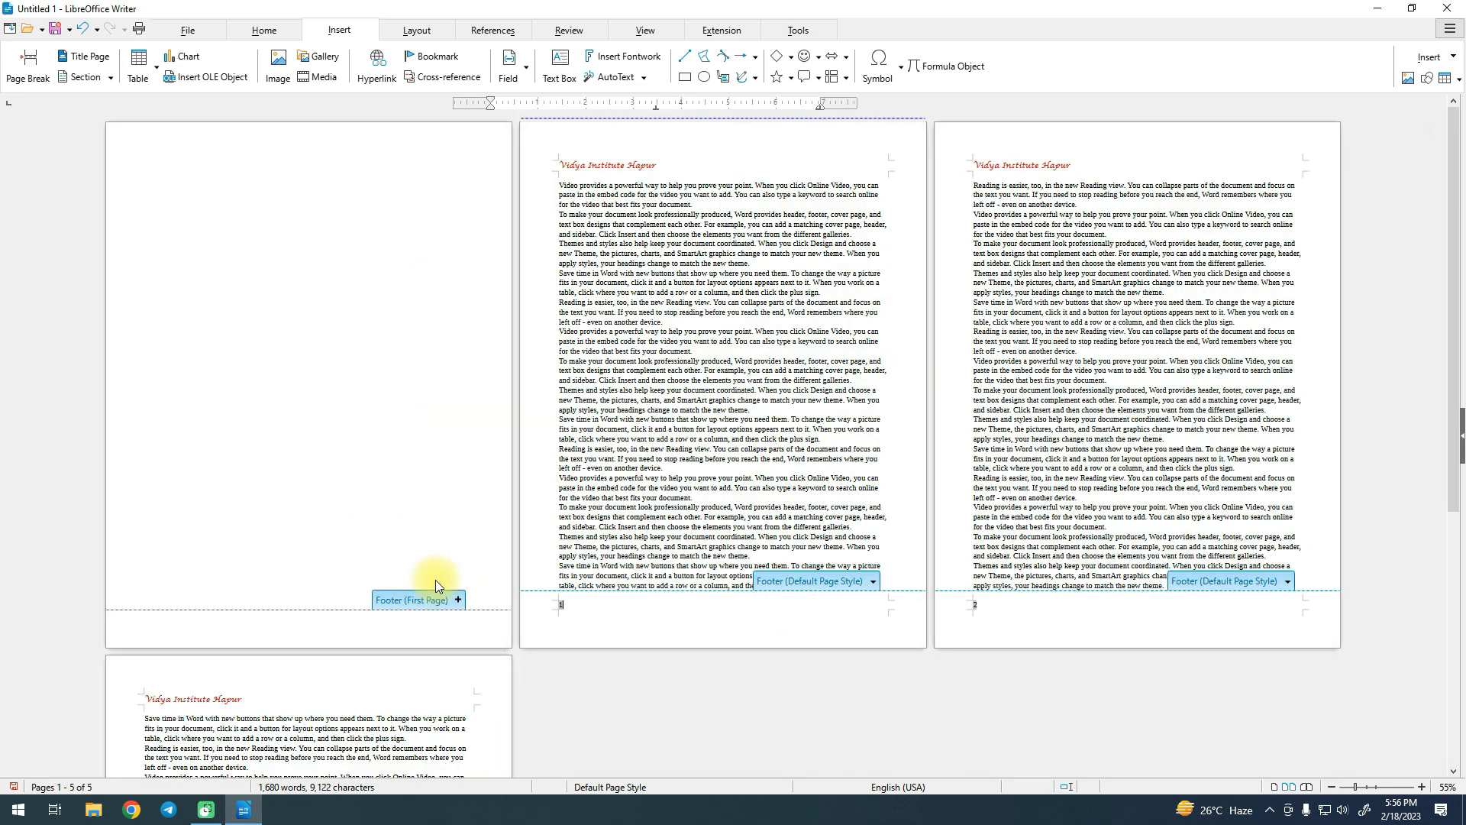
scroll(989, 664, down, 10)
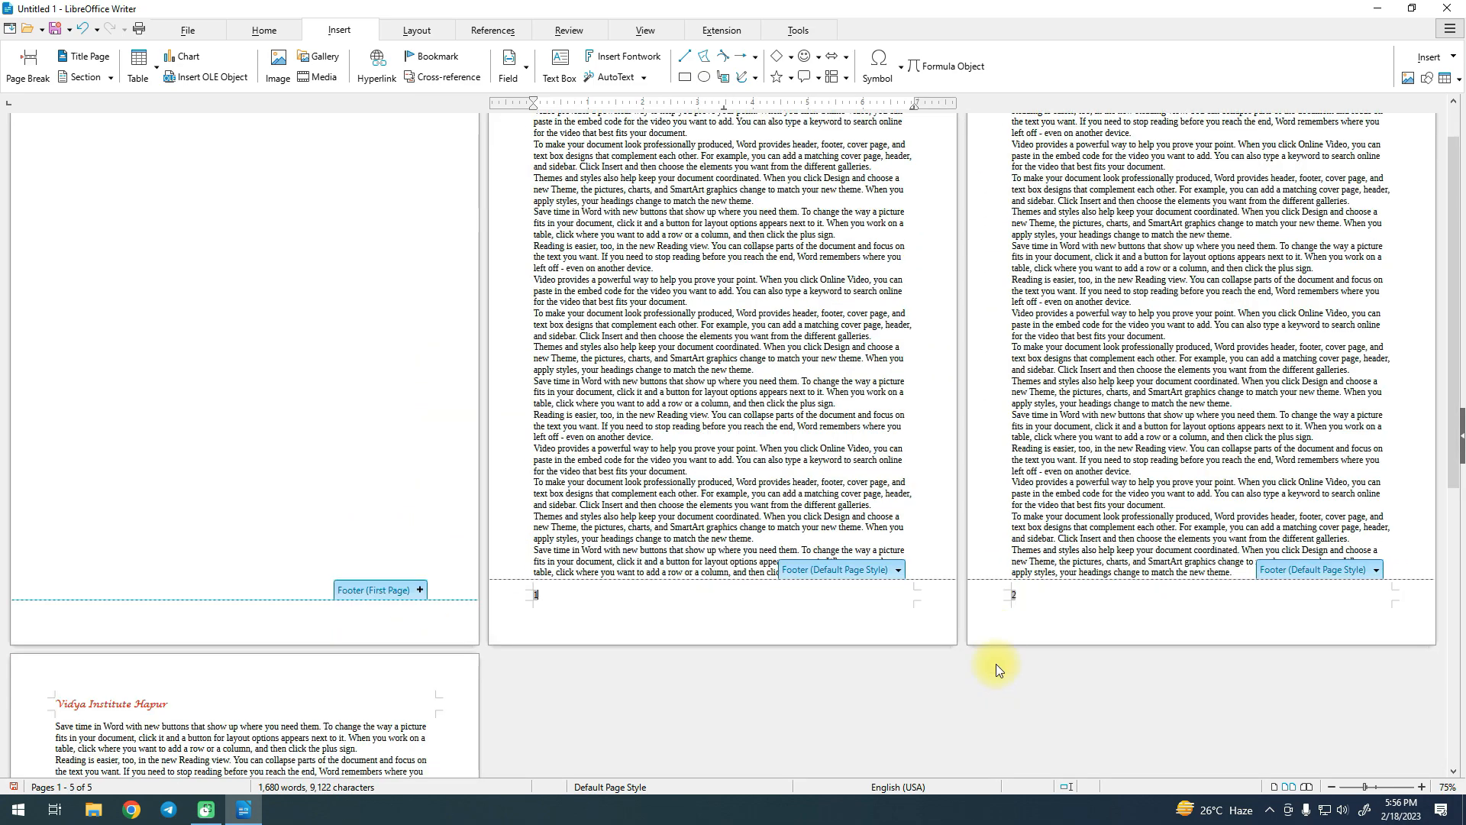
scroll(300, 506, up, 3)
scroll(300, 507, up, 3)
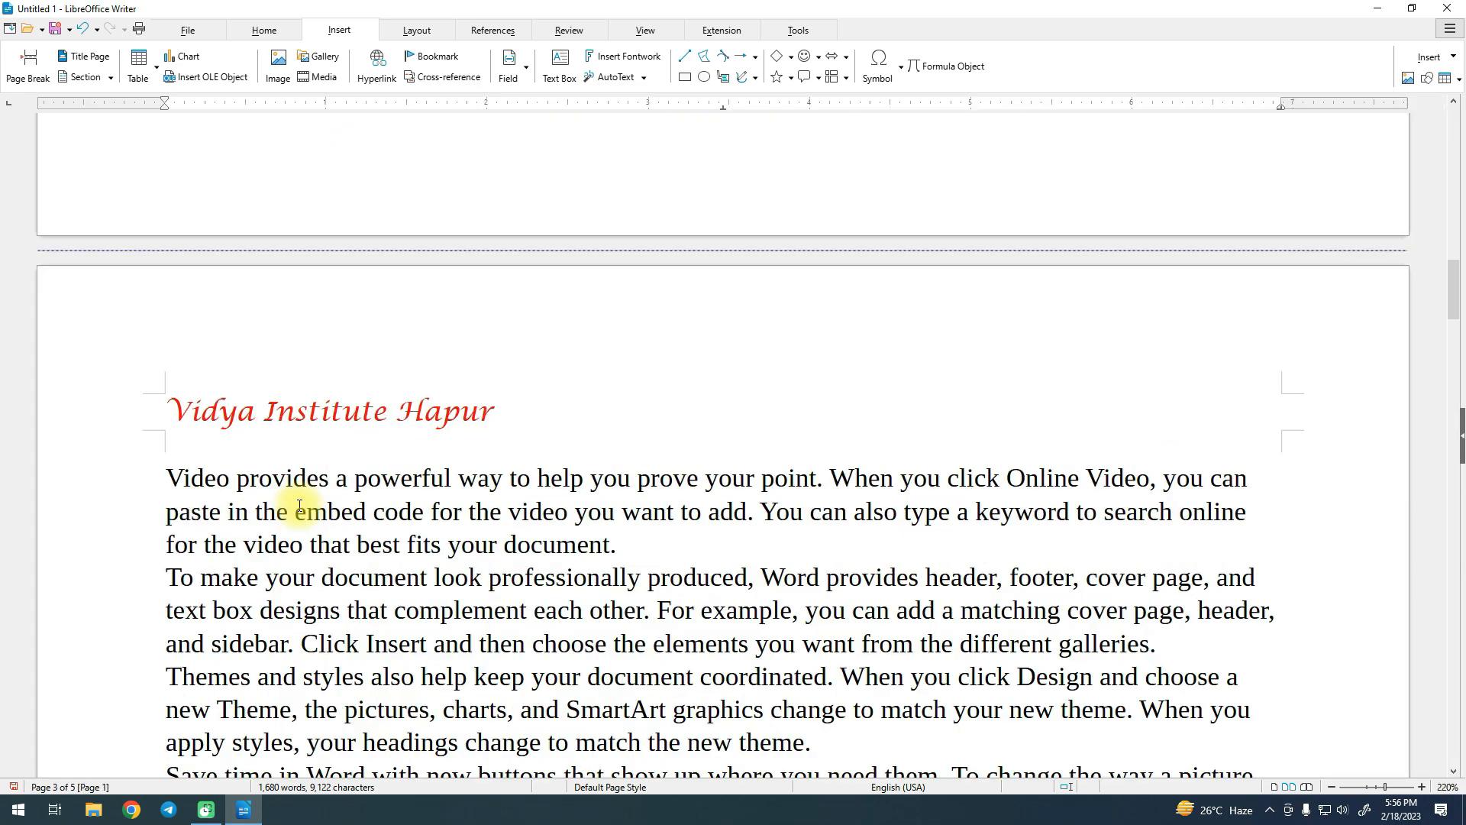
scroll(301, 507, down, 10)
scroll(198, 175, down, 10)
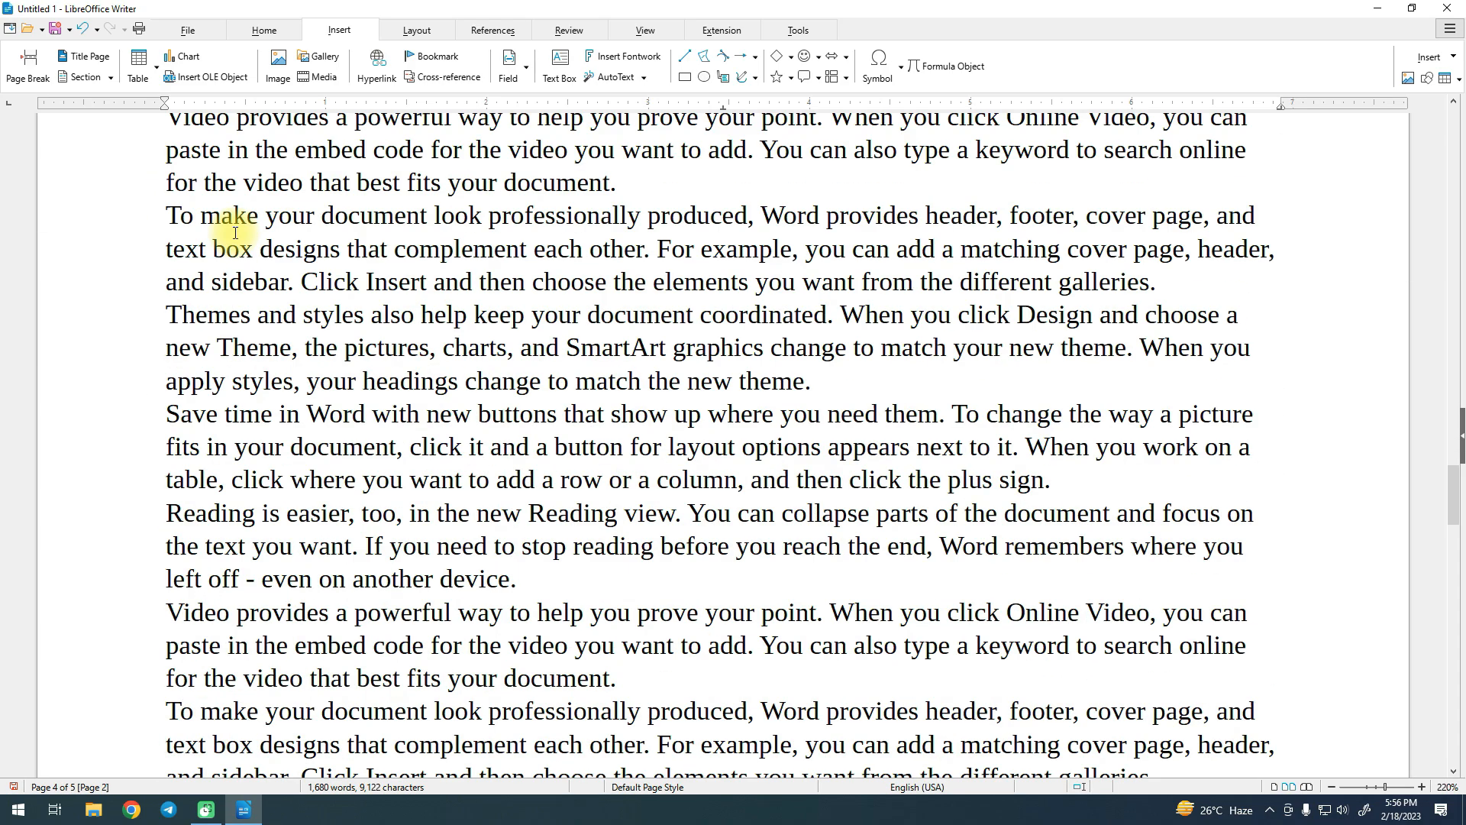
scroll(321, 336, up, 2)
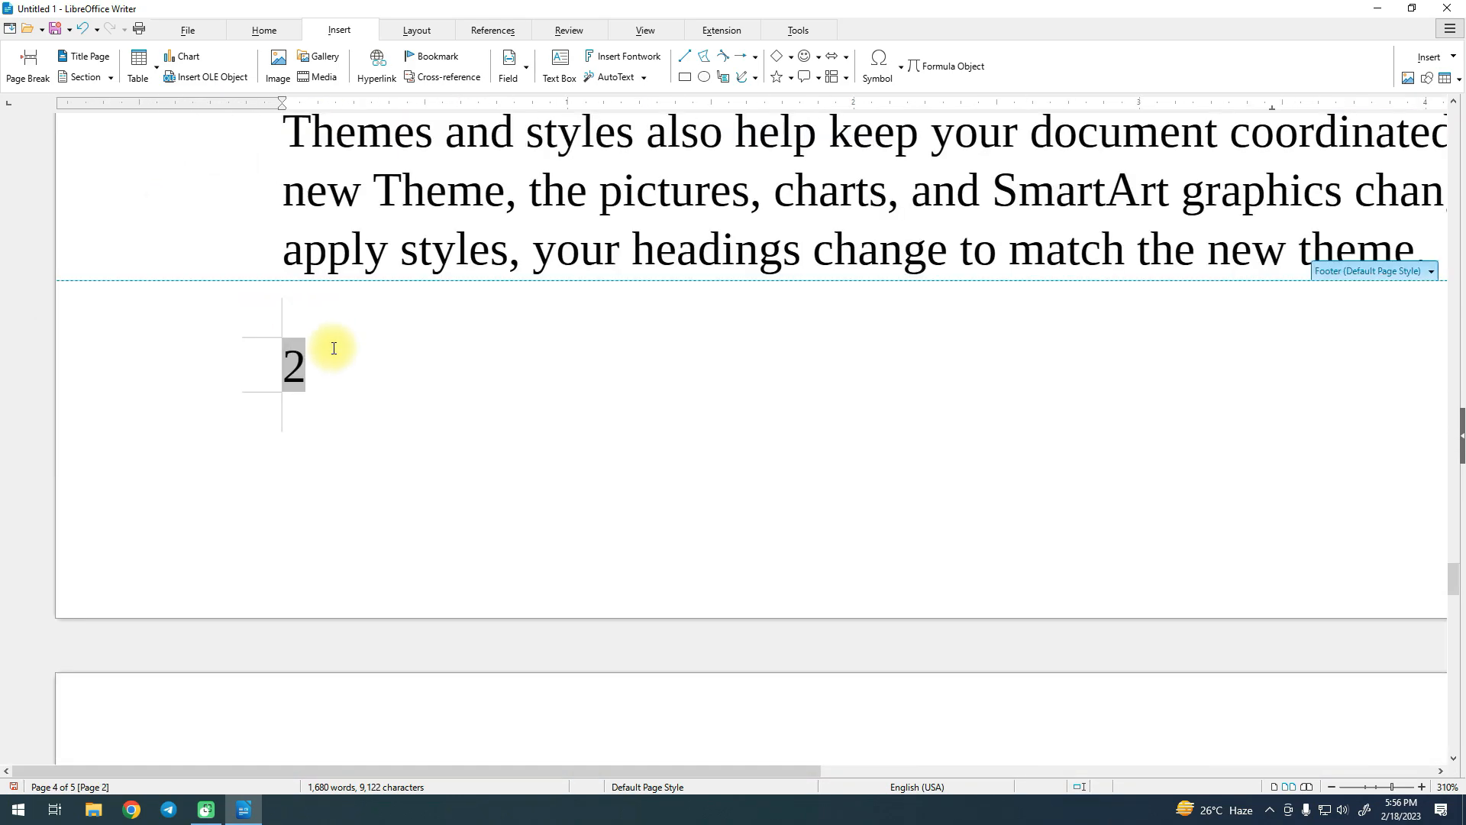
scroll(330, 344, down, 6)
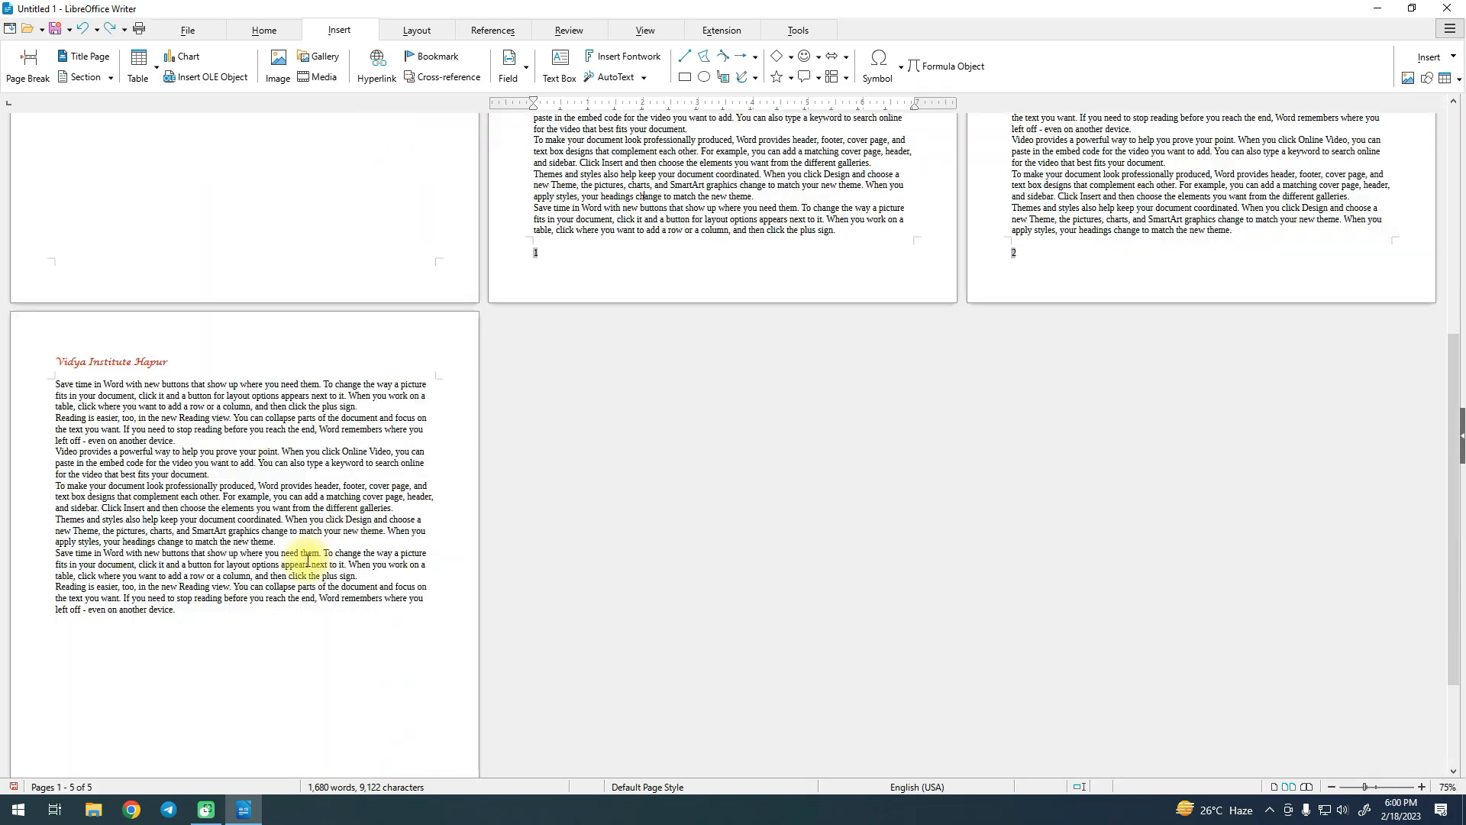
Try placing the first three paragraphs of the first text page in a two-column section.
scroll(307, 561, down, 2)
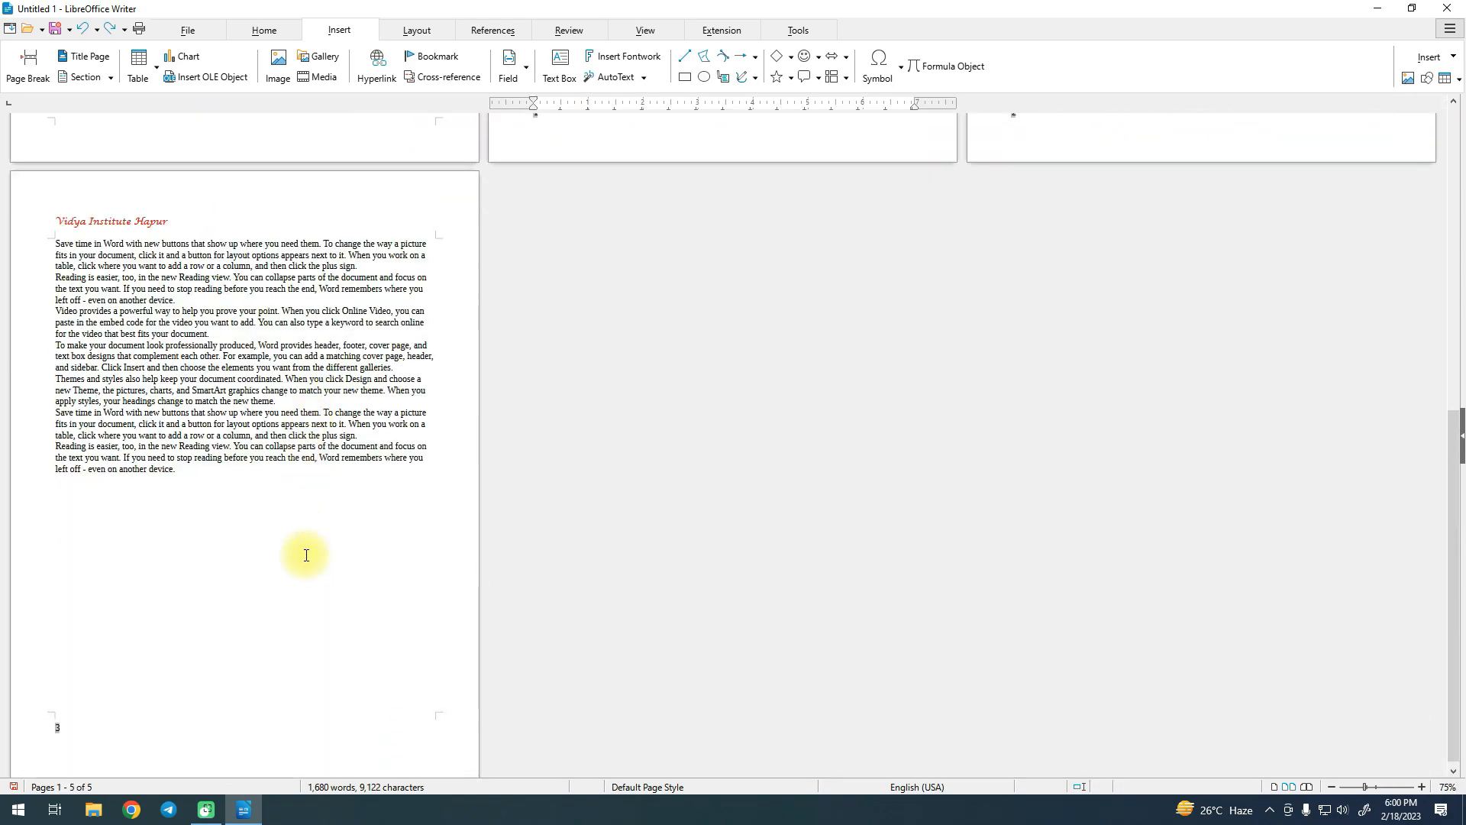
scroll(306, 557, up, 10)
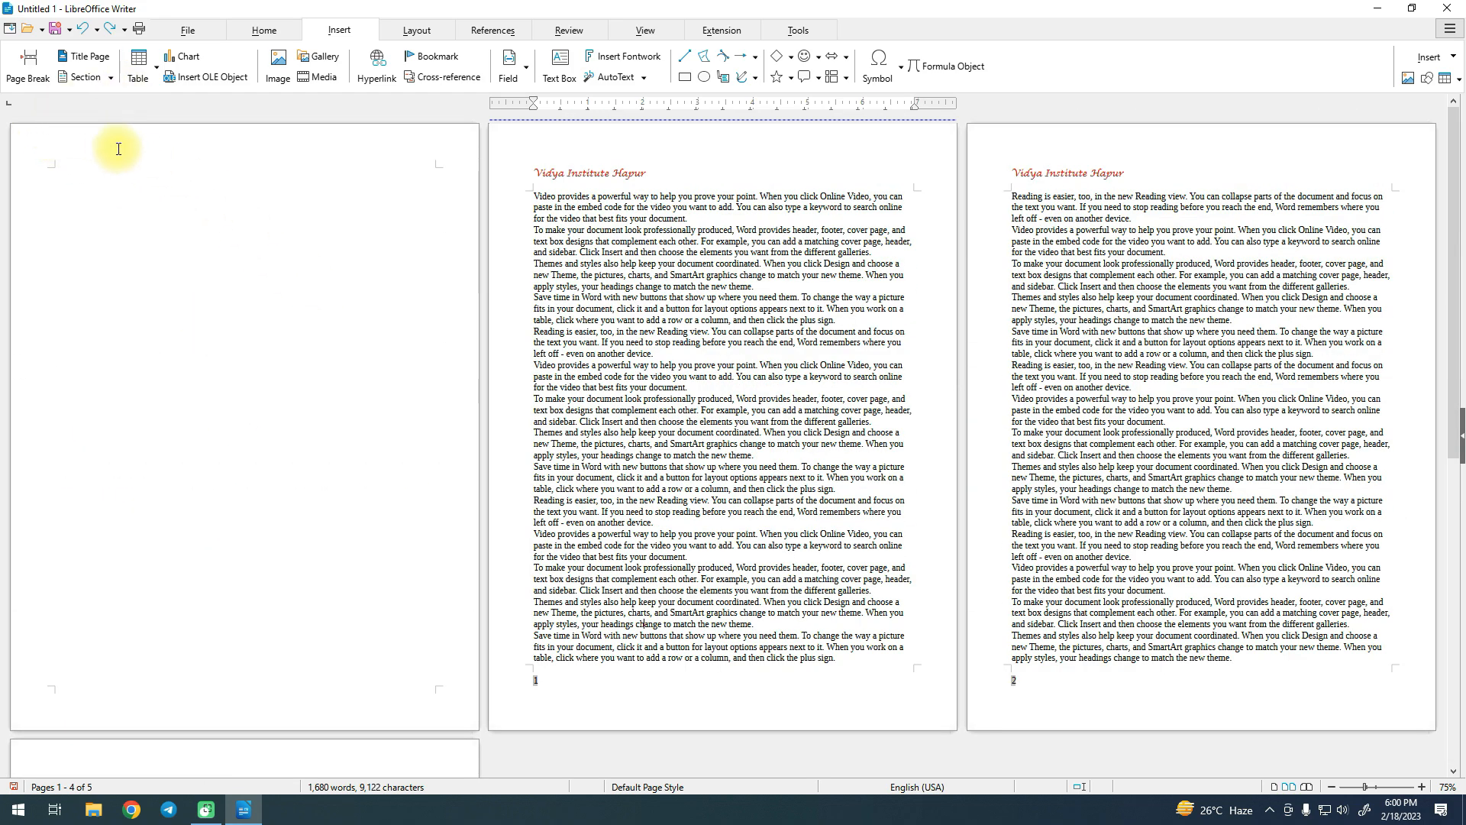
ctrl+scroll(710, 558, up, 2)
scroll(714, 558, down, 3)
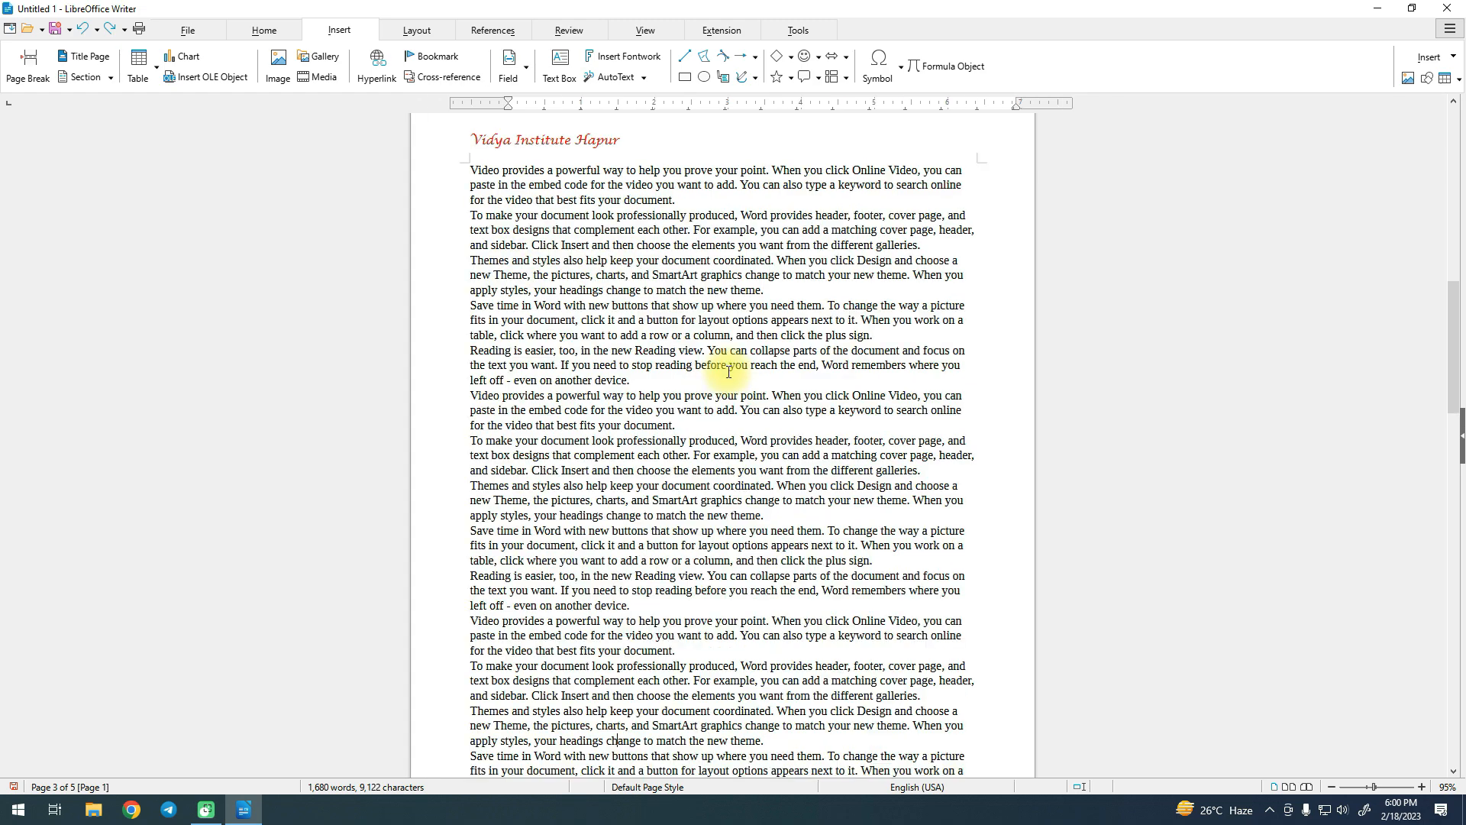
ctrl+scroll(714, 376, up, 4)
scroll(710, 412, up, 5)
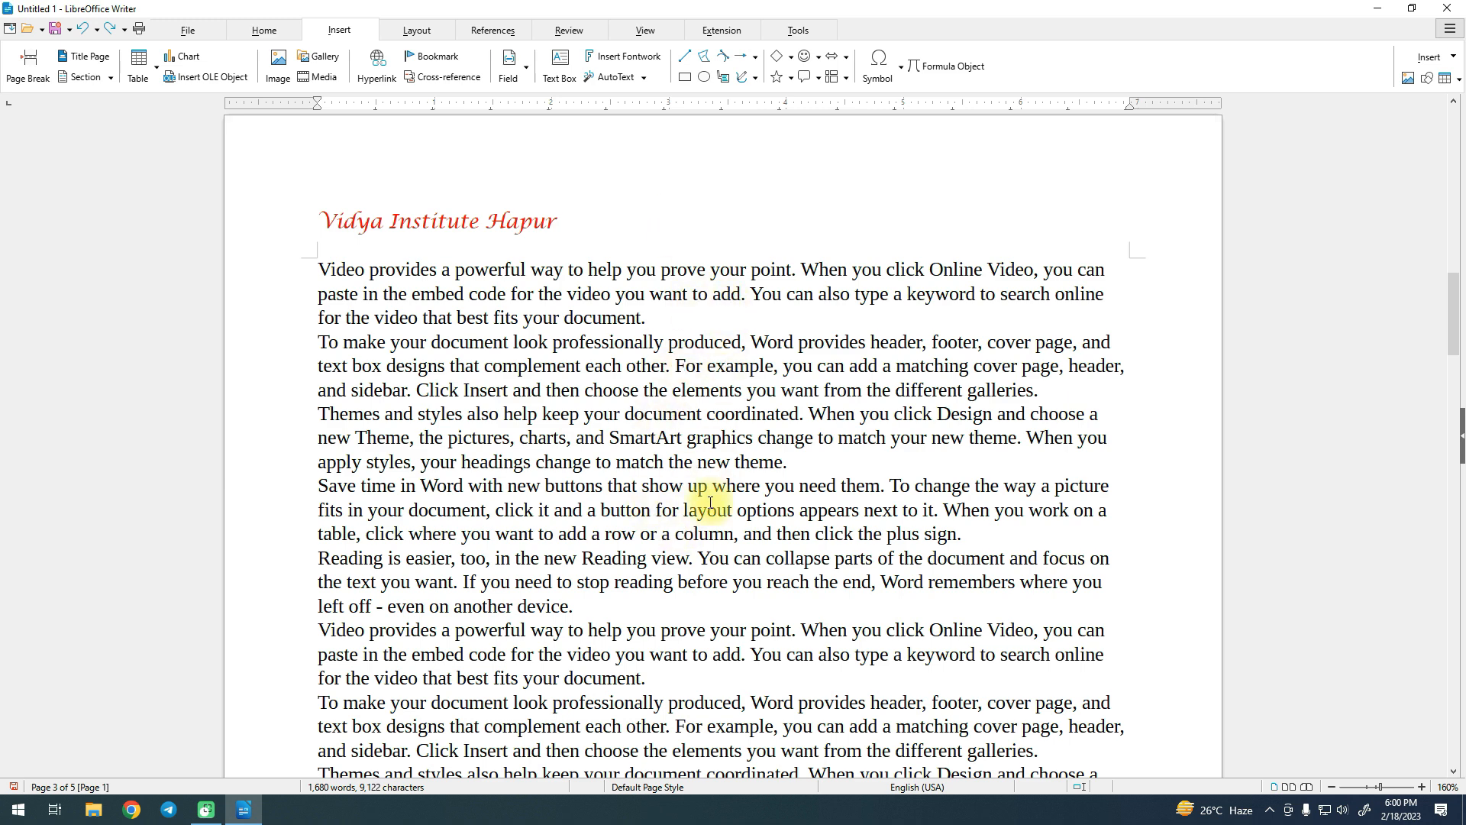
click(106, 79)
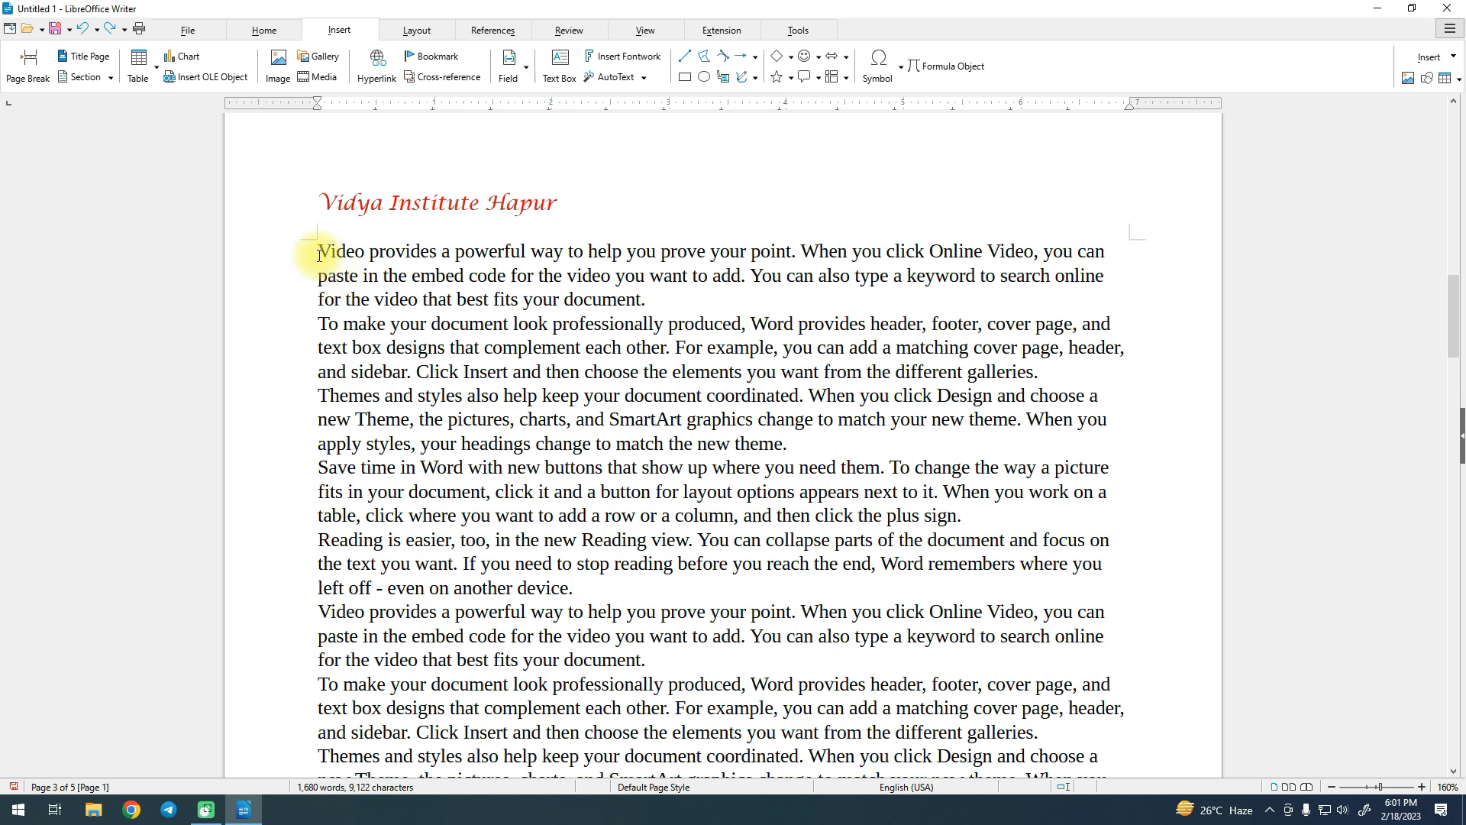
drag(318, 254, 788, 443)
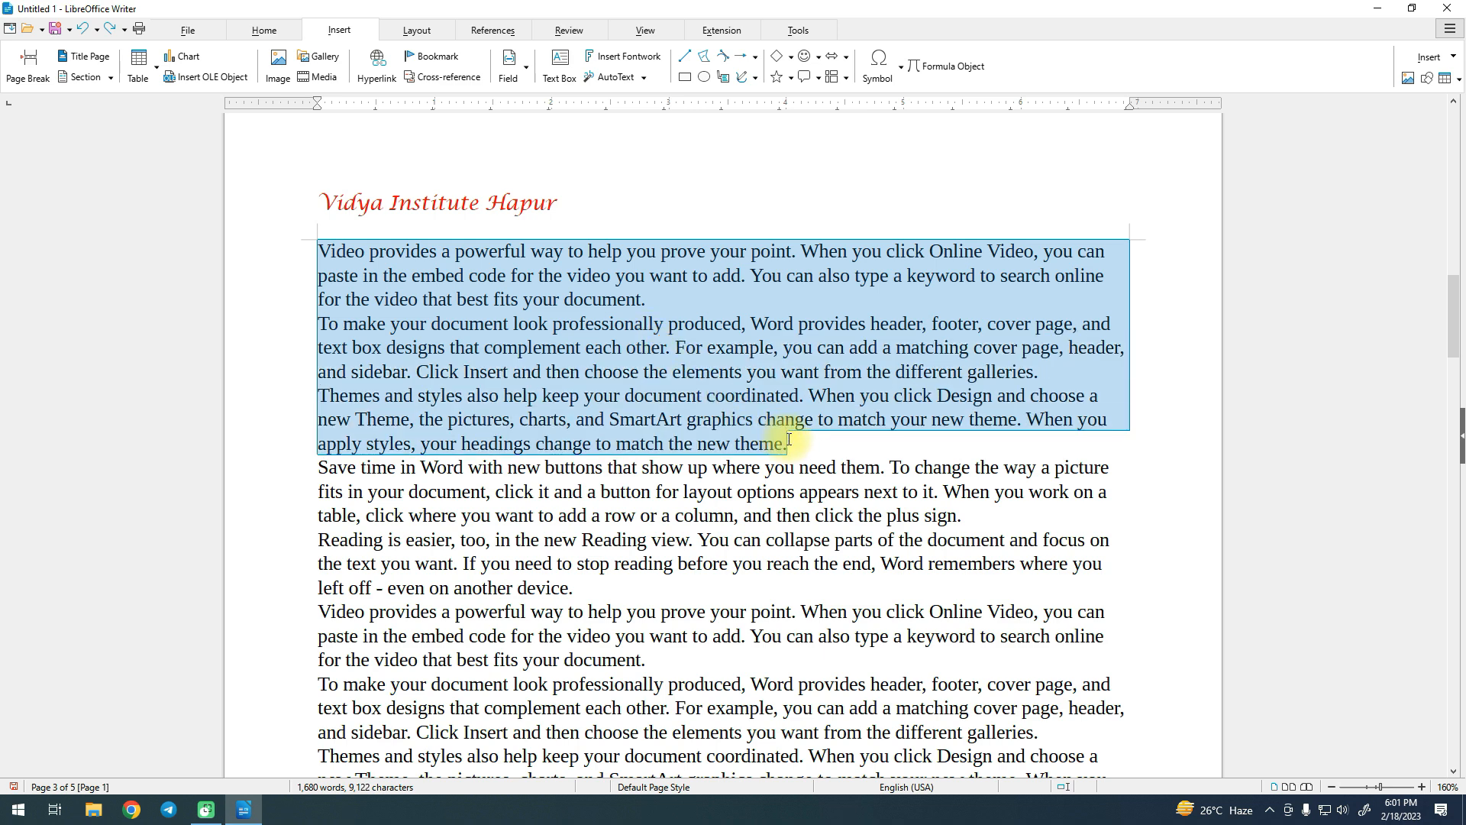
click(81, 75)
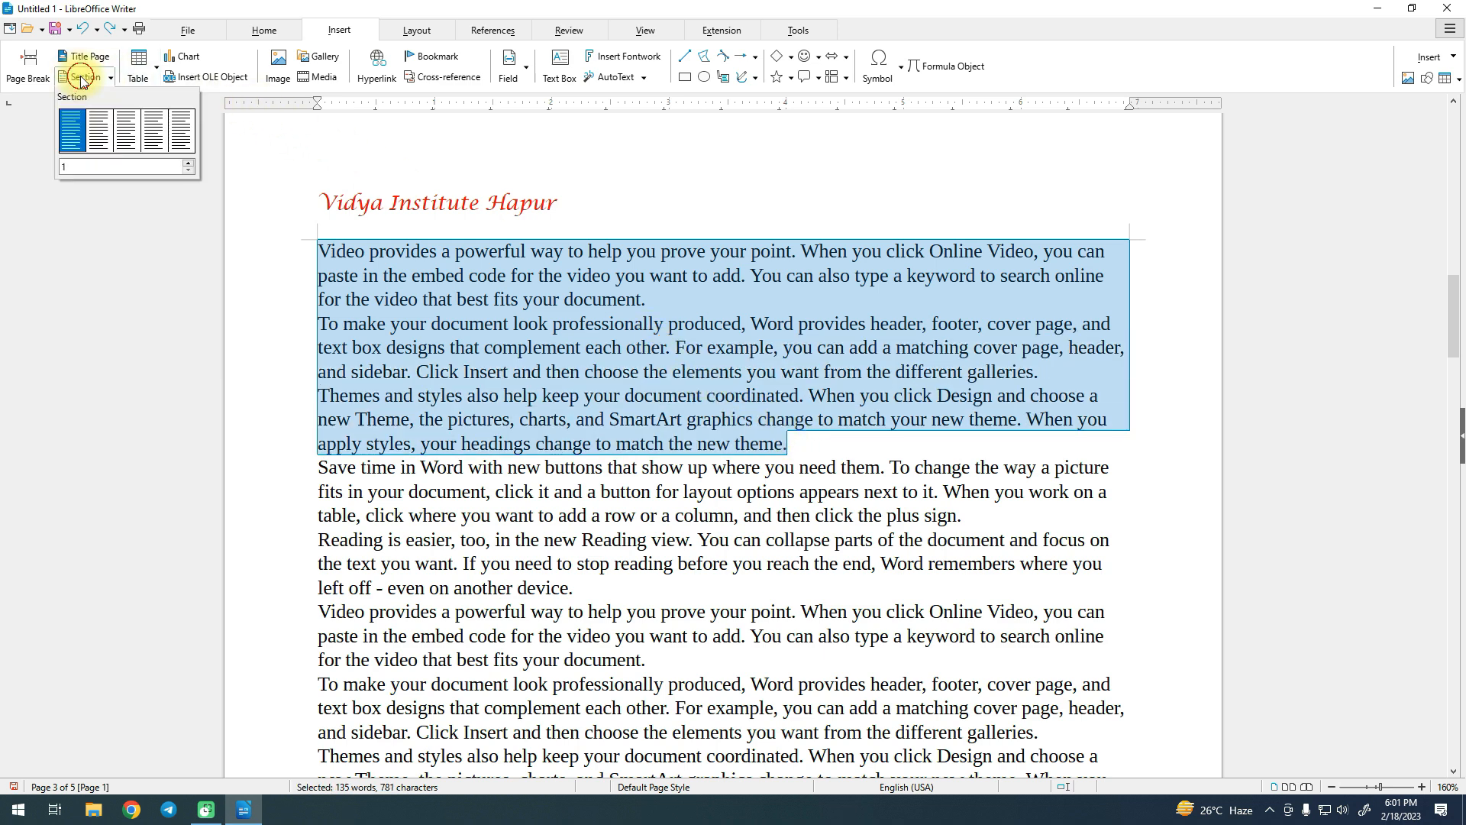
click(103, 145)
click(699, 348)
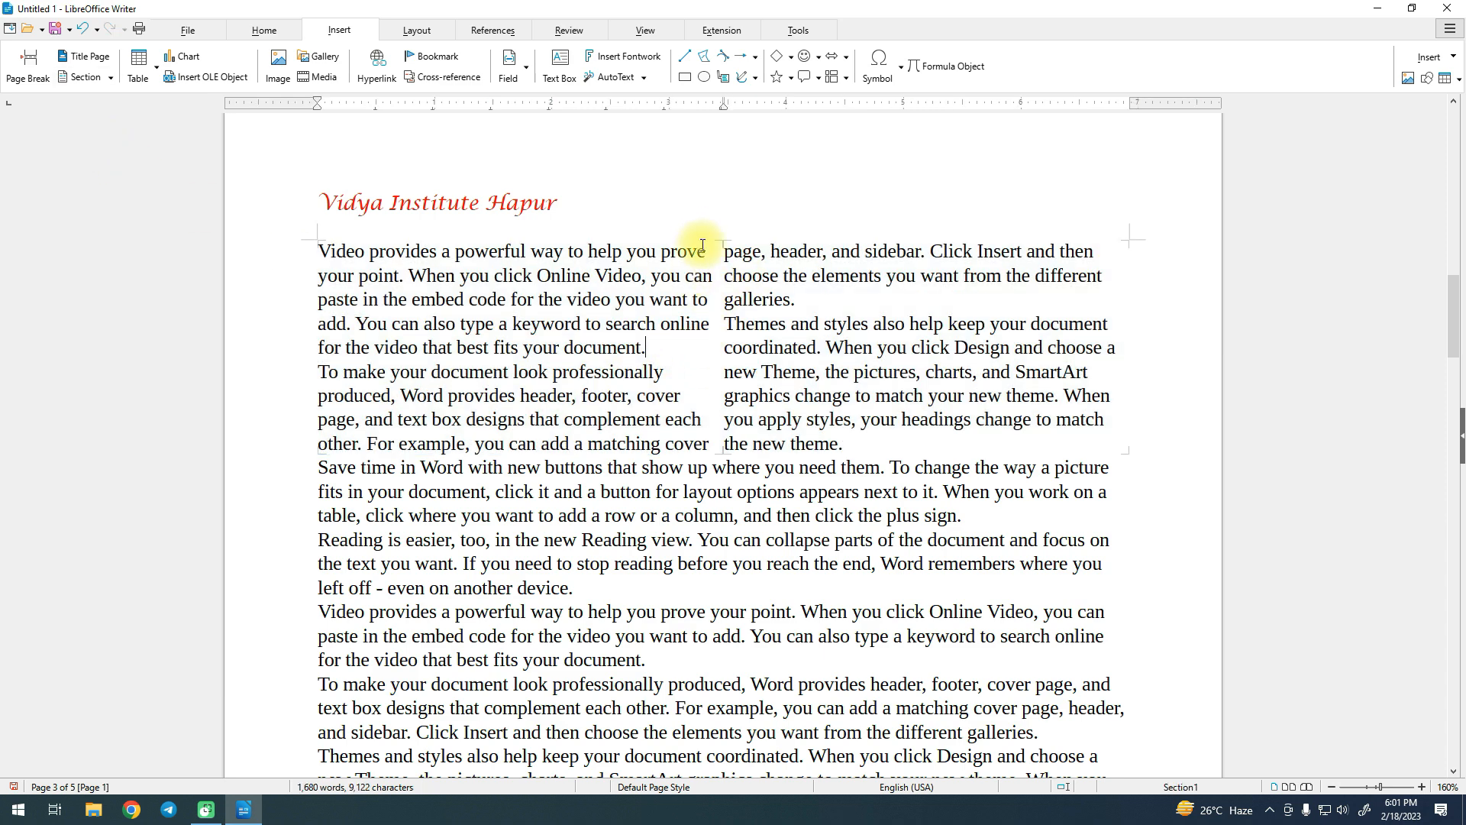
Highlight the text of each of the two columns, and undo the two-column section.
drag(708, 443, 321, 250)
drag(842, 443, 725, 246)
click(607, 433)
key(ctrl+z)
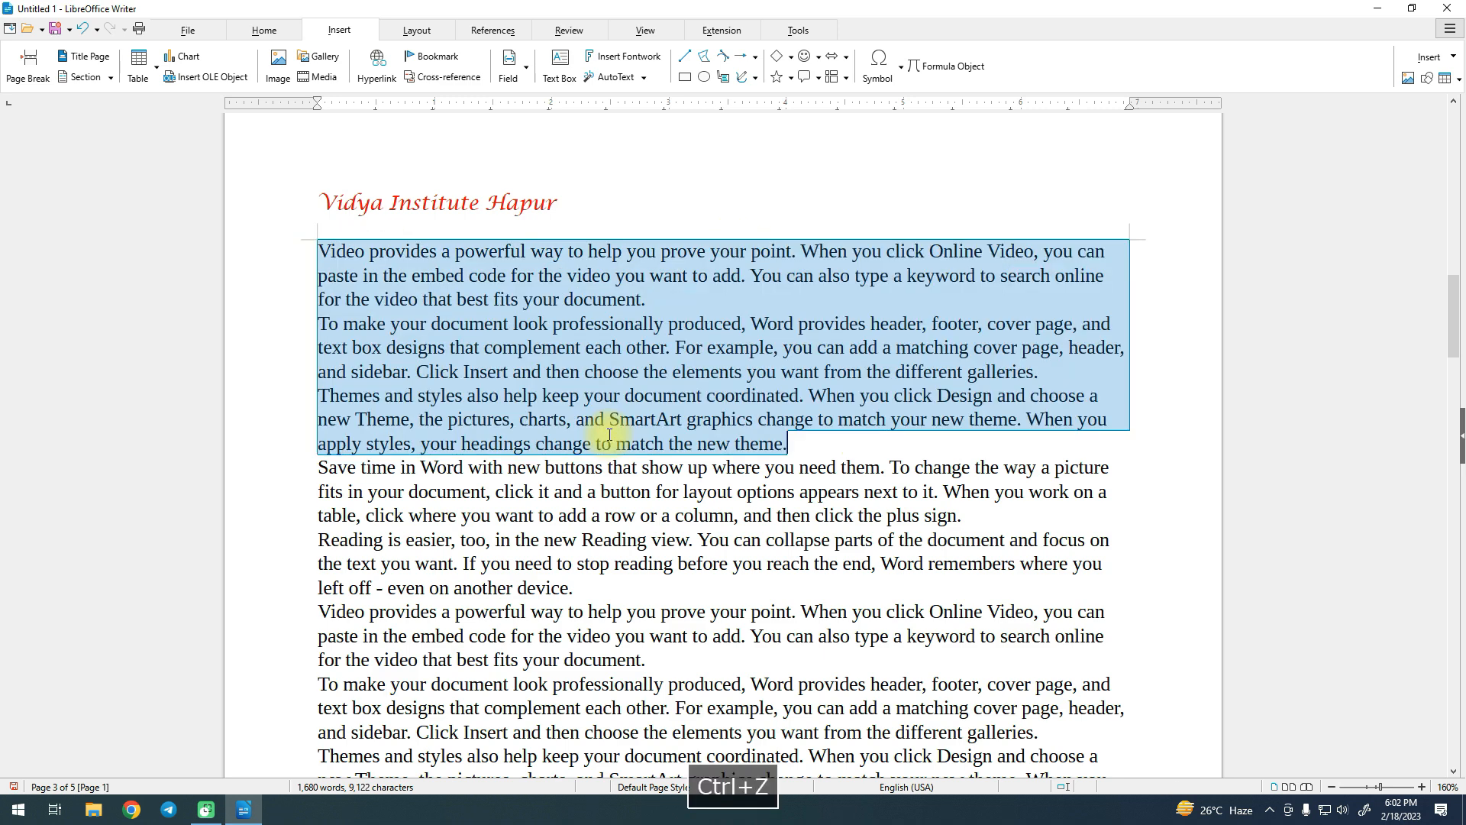
Select the document's entire text and place it in a three-column section.
click(540, 498)
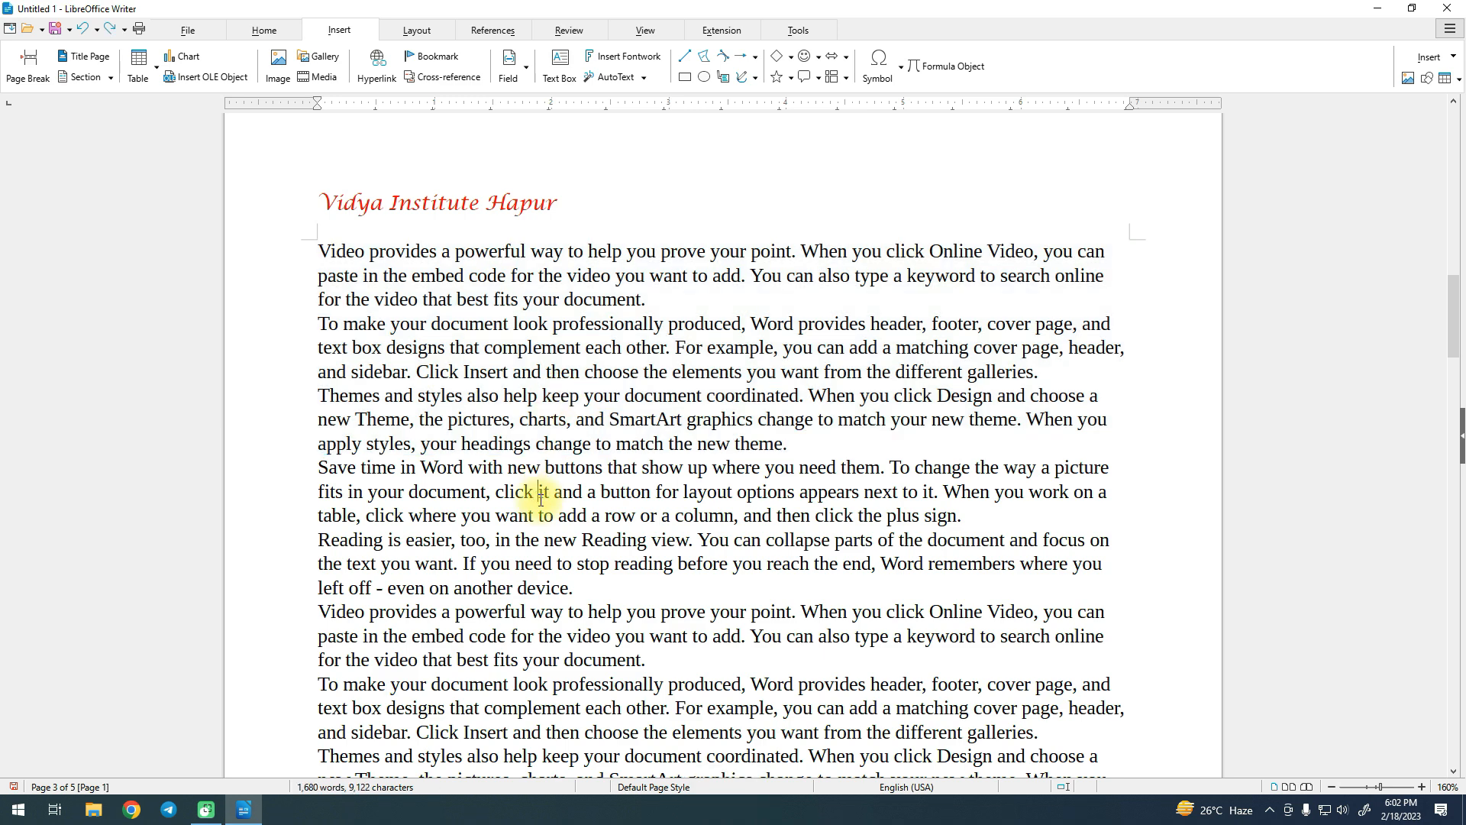
key(ctrl+a)
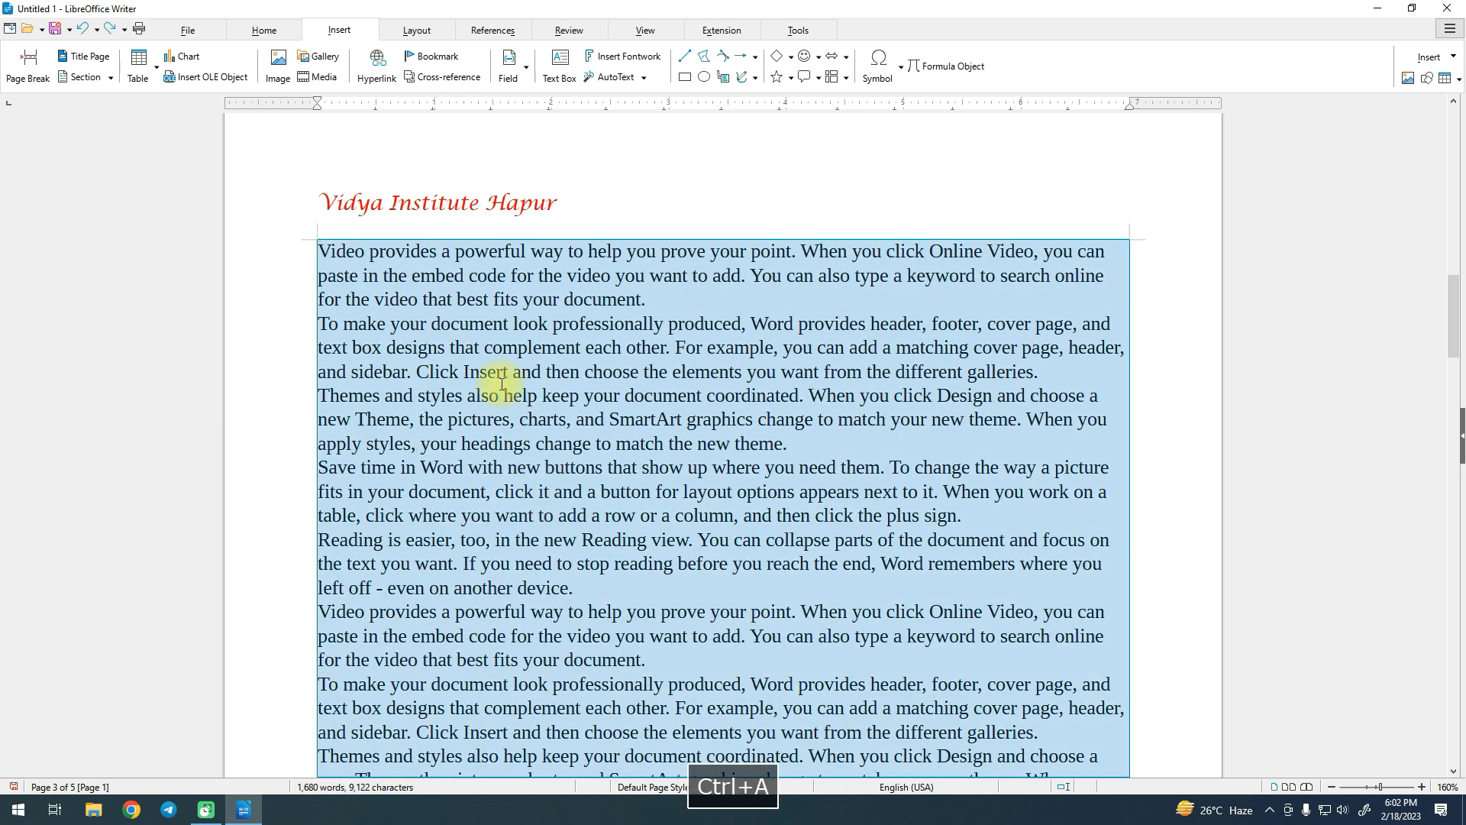
click(85, 80)
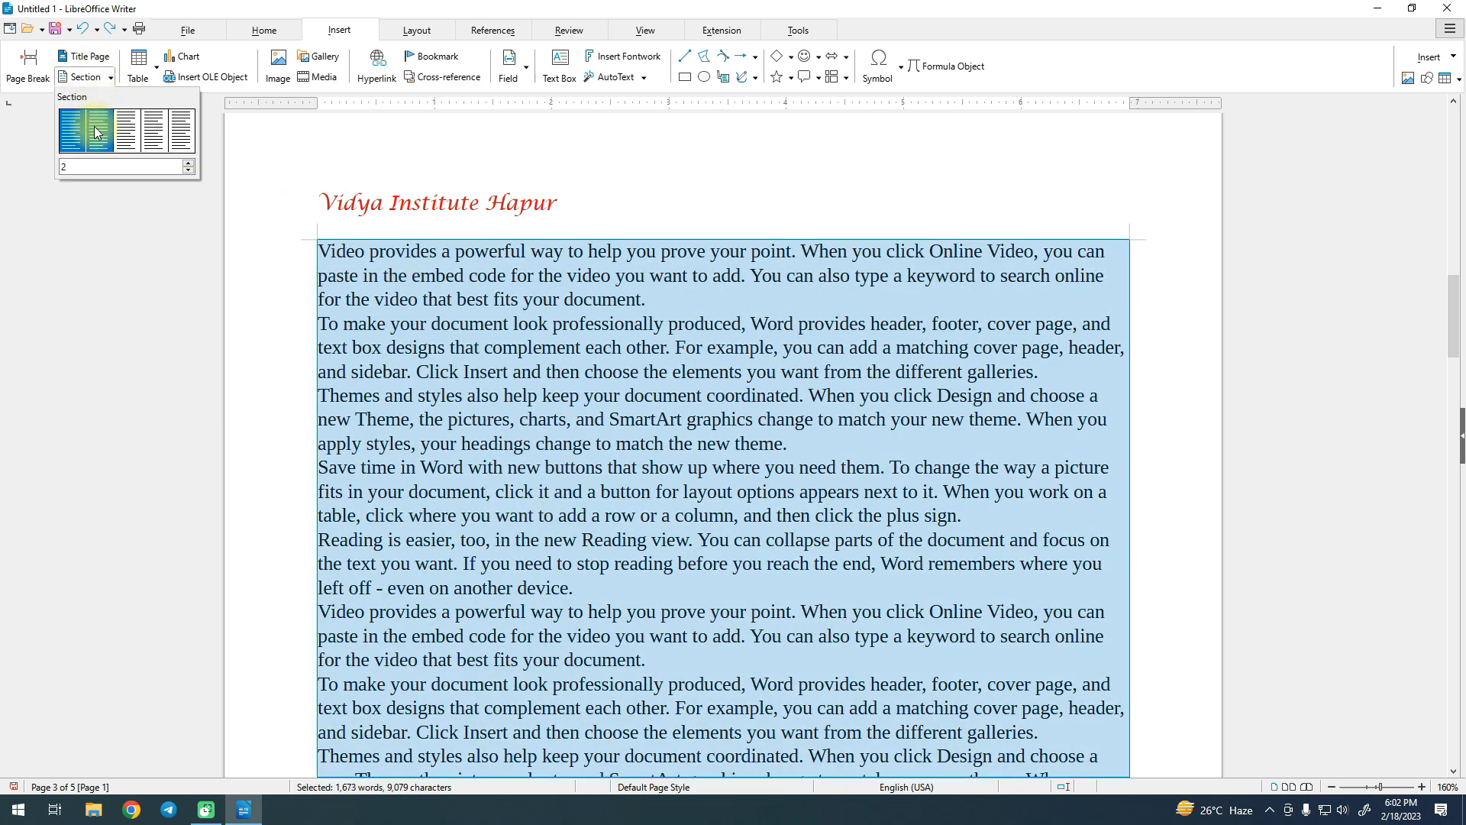
click(131, 143)
Examine how the text runs through the three columns on the pages, highlighting the first and second columns.
scroll(796, 492, up, 15)
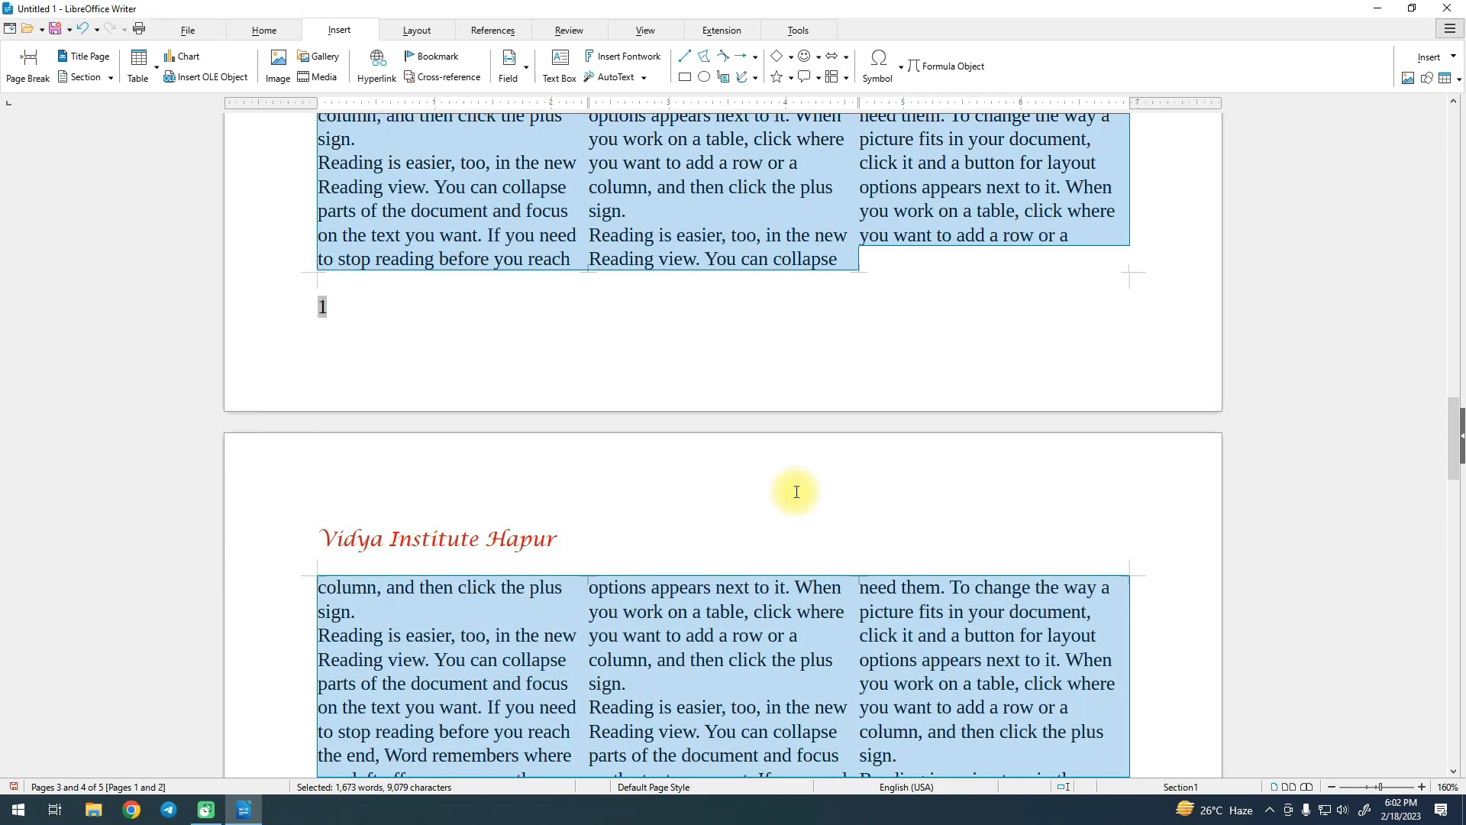
scroll(796, 492, up, 10)
scroll(796, 492, up, 5)
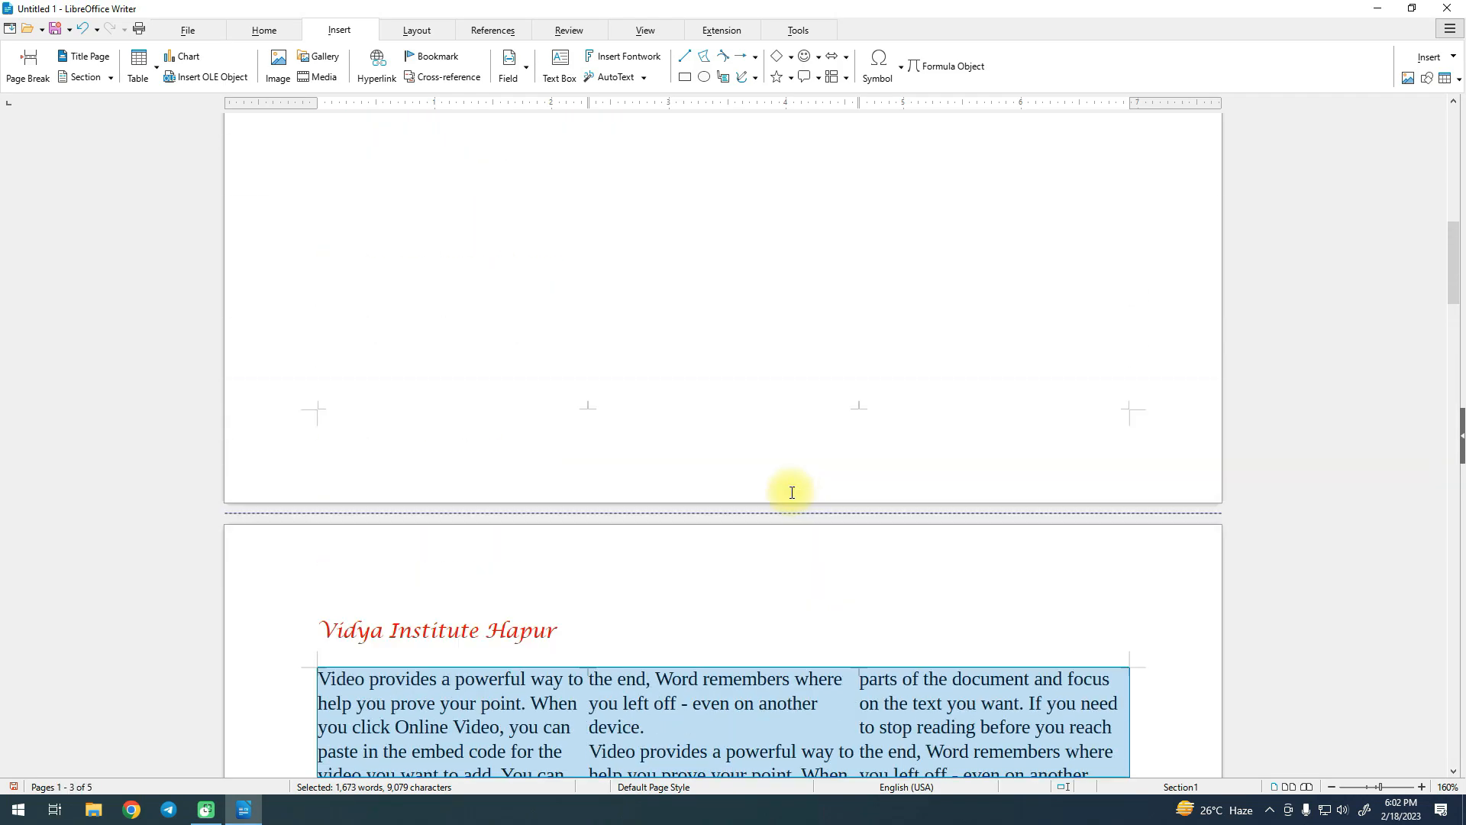
scroll(788, 492, down, 4)
click(696, 393)
scroll(441, 337, down, 1)
scroll(569, 359, up, 3)
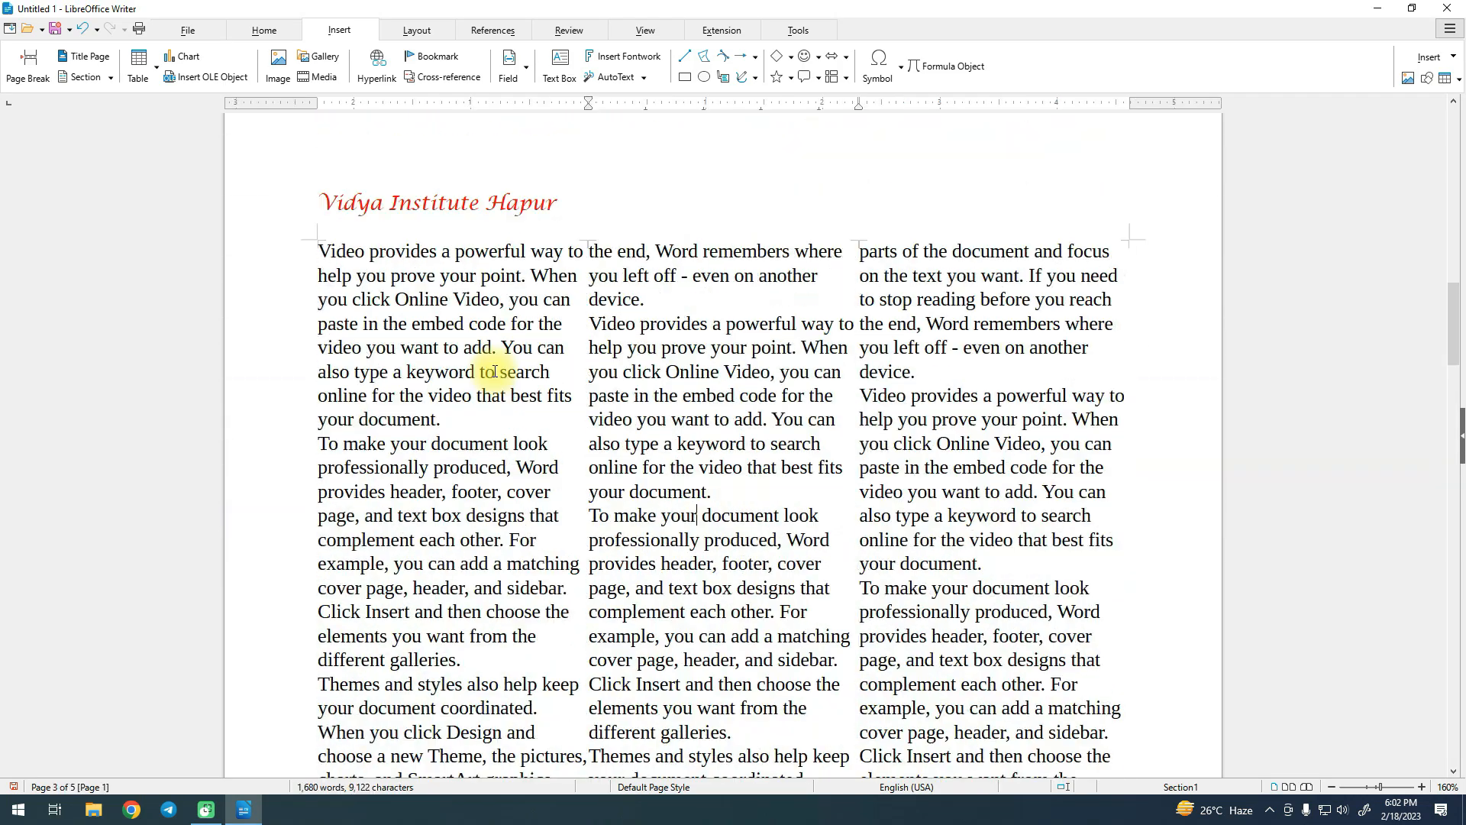
drag(318, 251, 379, 753)
scroll(606, 400, up, 9)
scroll(607, 400, up, 3)
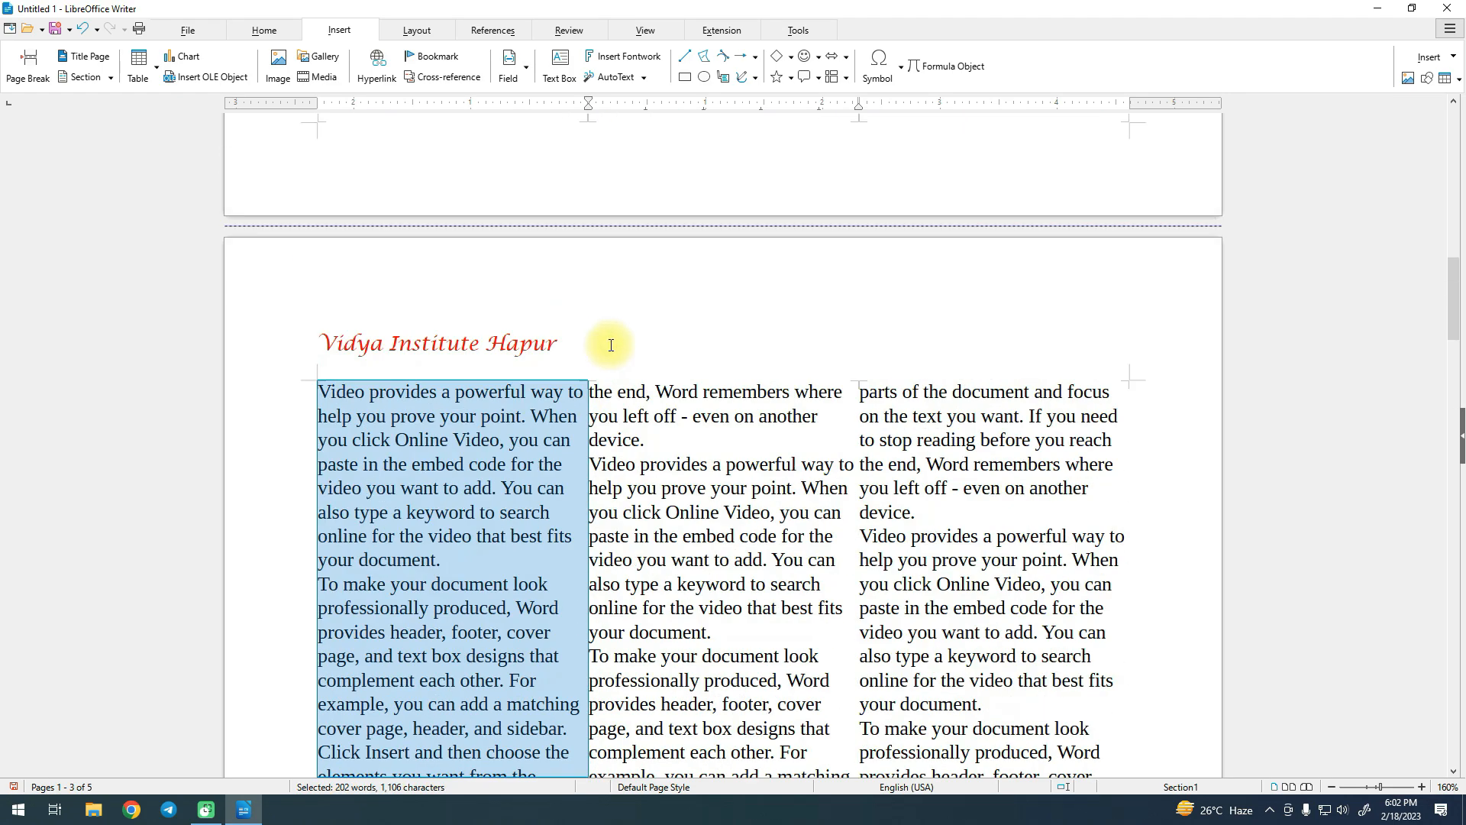
drag(604, 392, 778, 728)
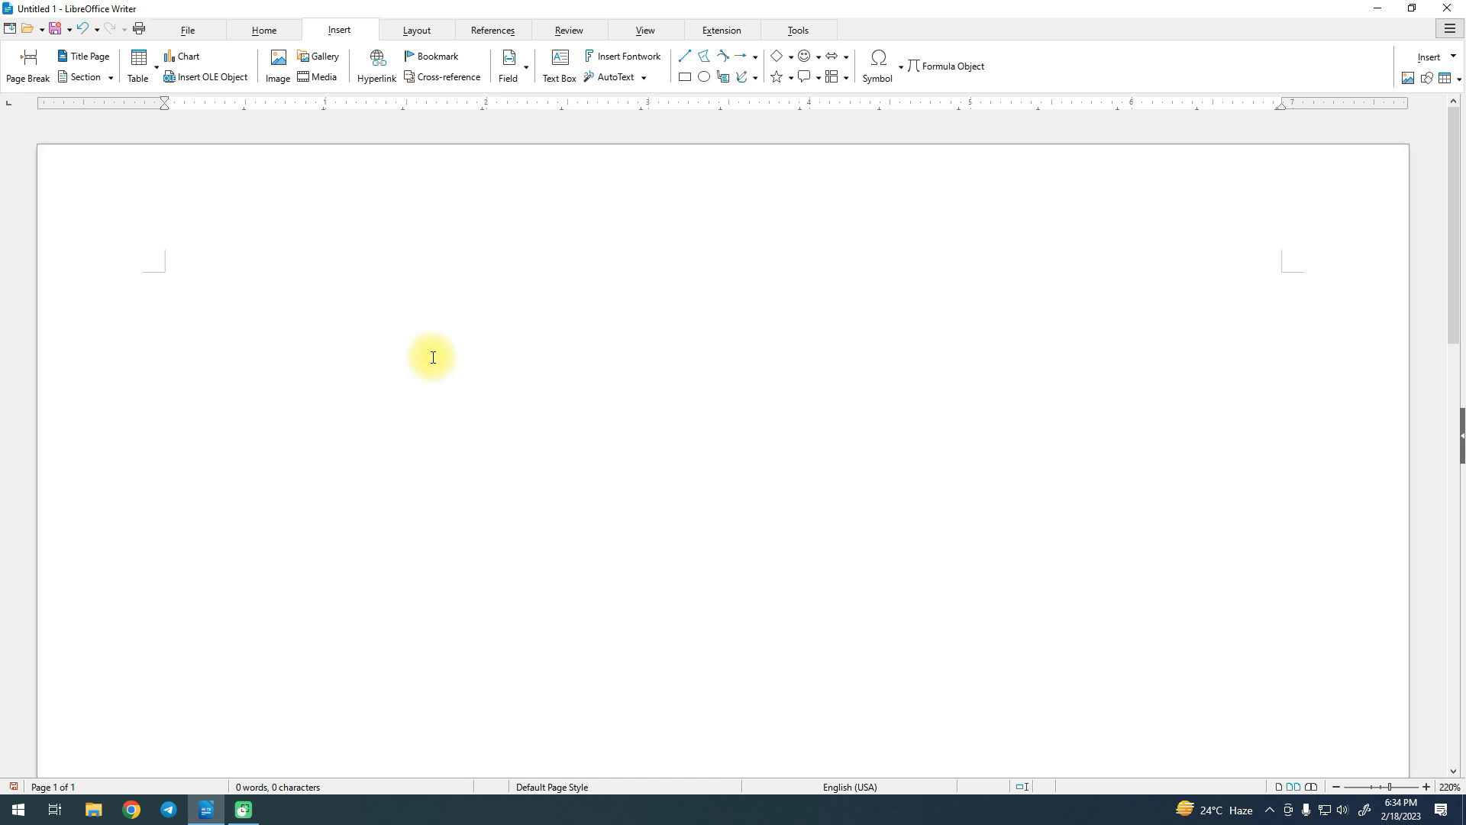
Insert a two-column, four-row table in the blank document and select each of its columns in turn.
click(157, 72)
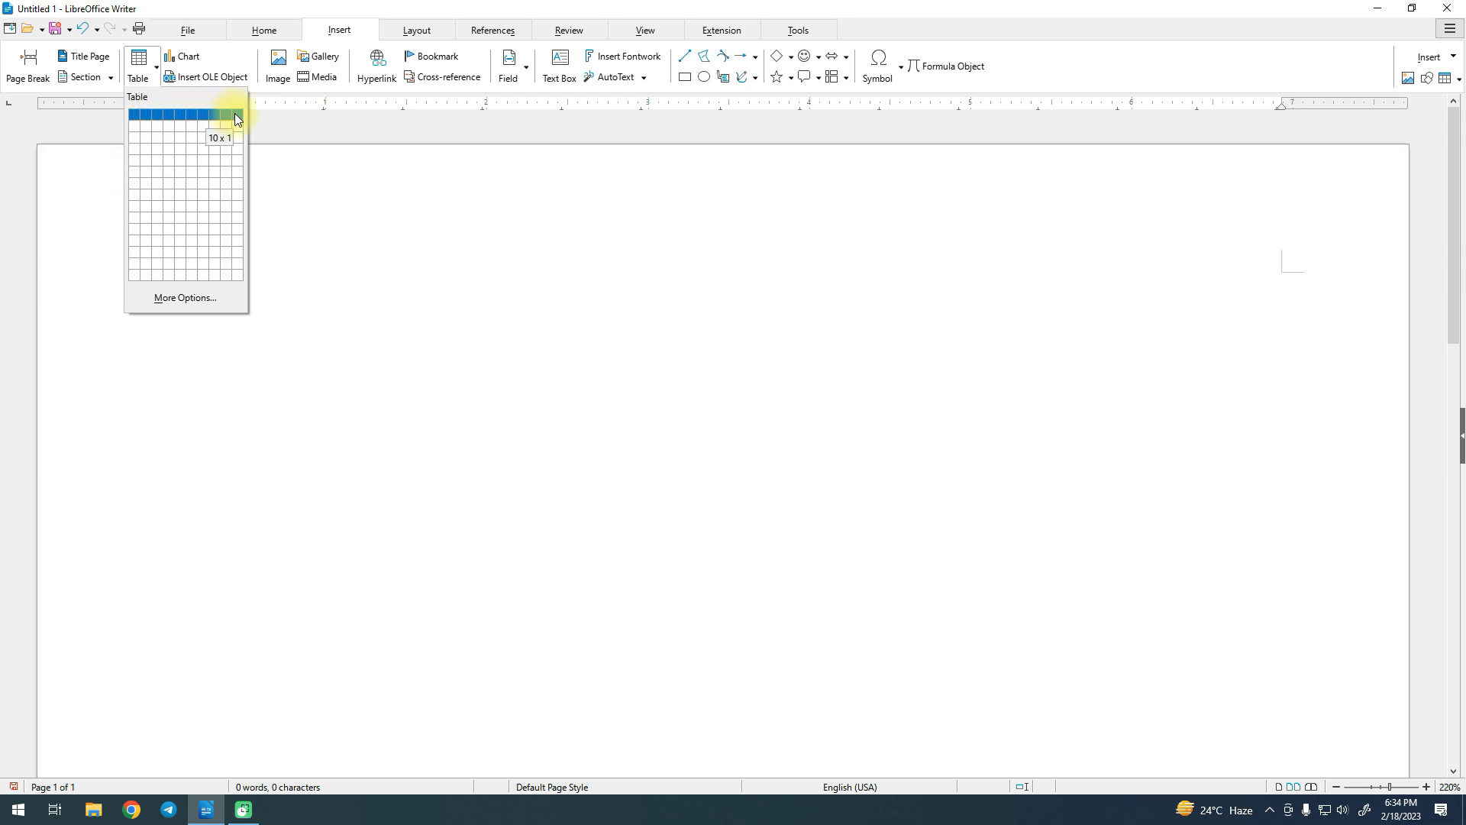
click(145, 148)
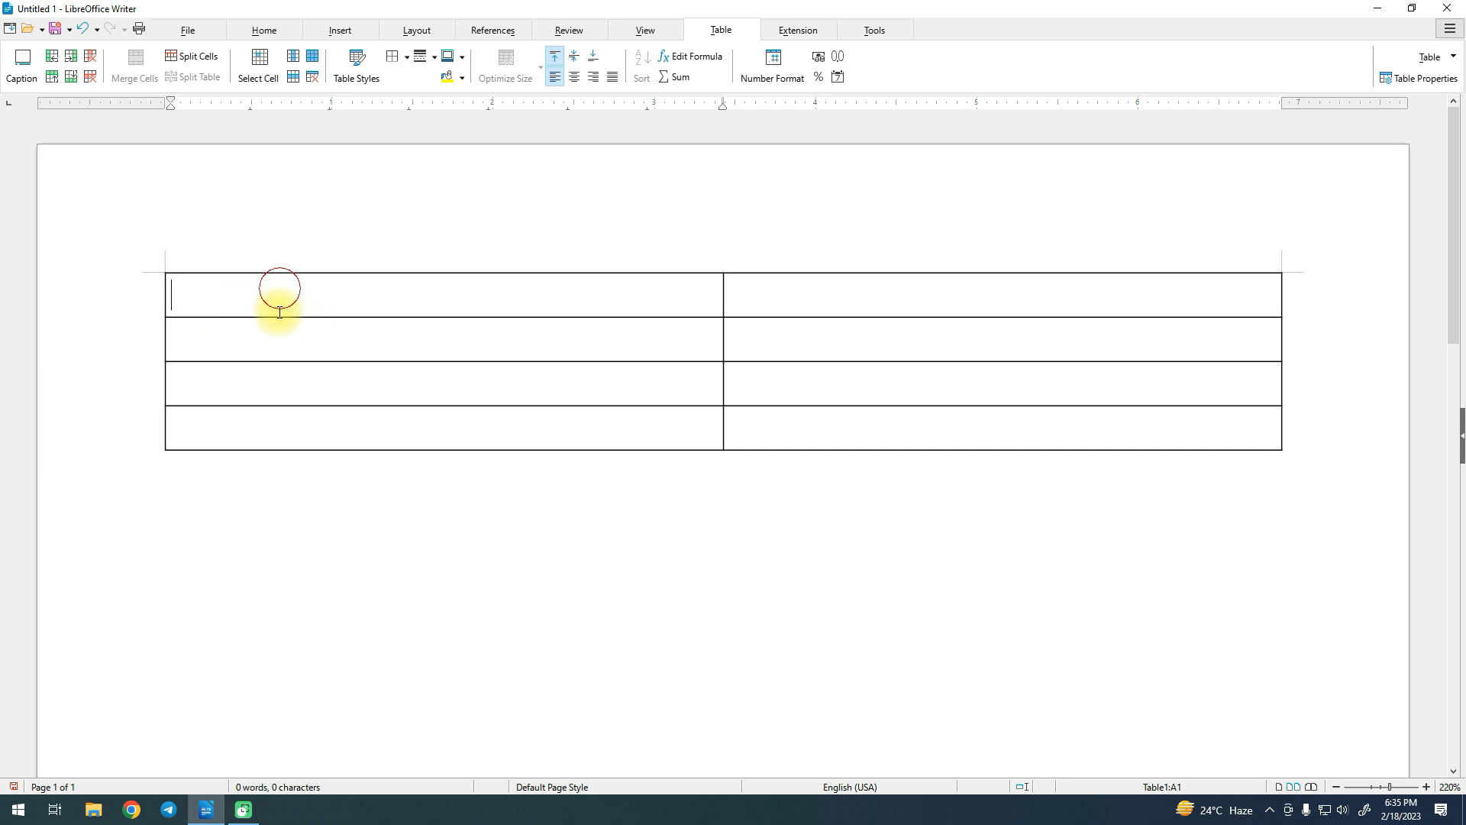
drag(278, 291, 265, 412)
drag(773, 298, 773, 419)
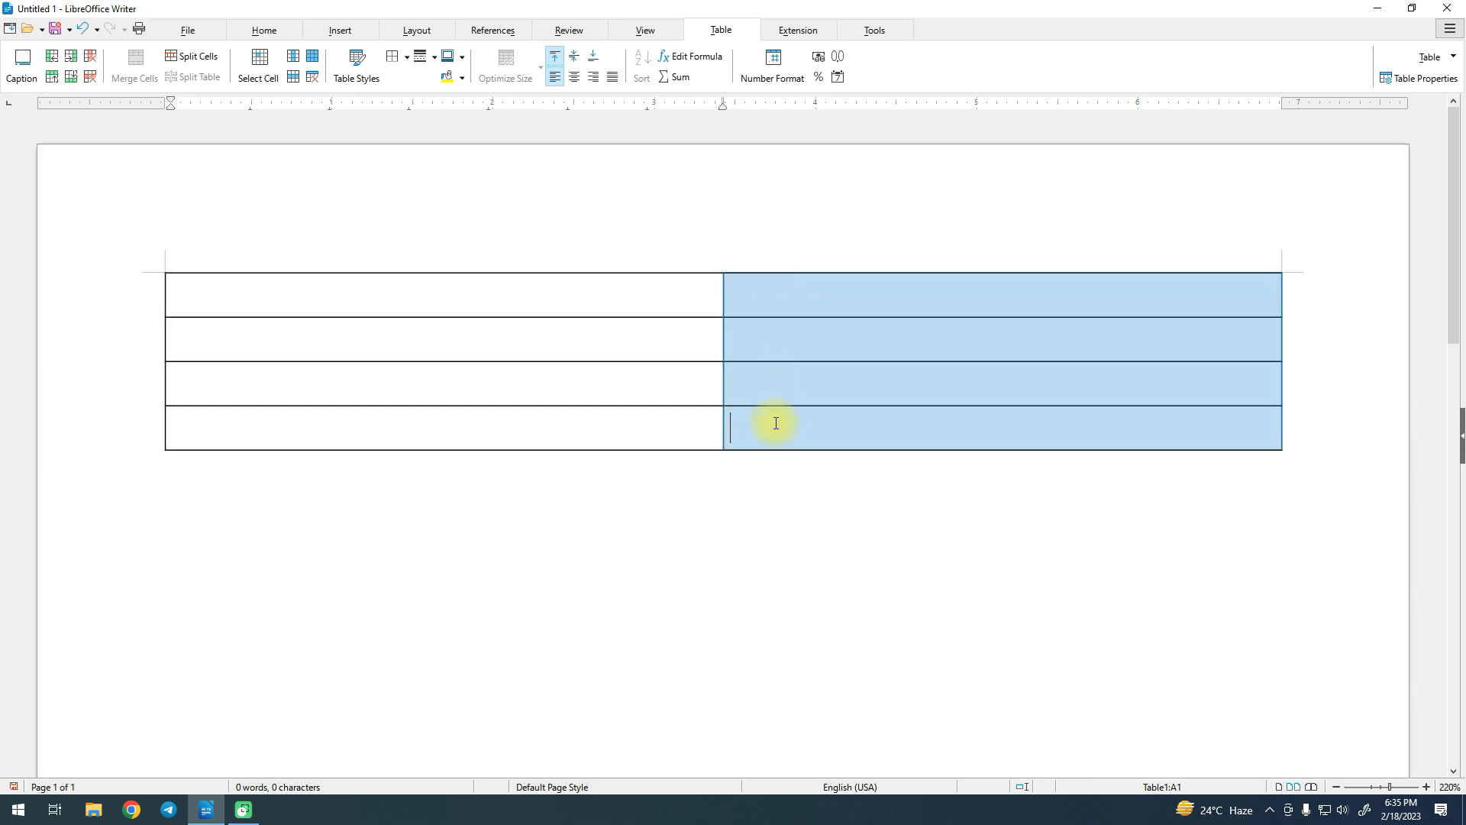
Select the table's rows and columns in several combinations, and return the cursor to the first cell.
click(268, 298)
drag(429, 299, 917, 302)
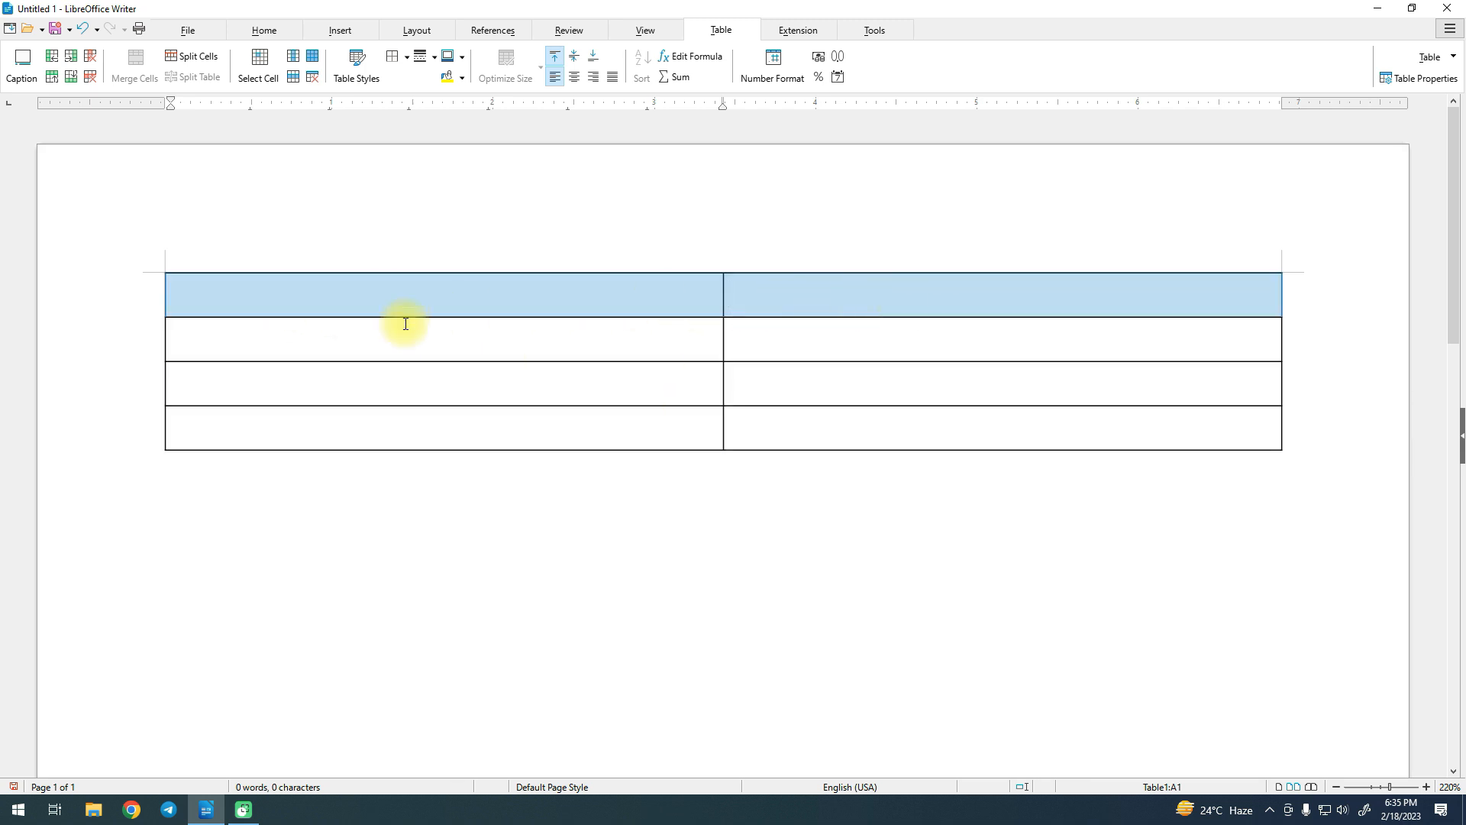
drag(390, 335, 901, 348)
drag(488, 291, 458, 427)
drag(803, 289, 301, 294)
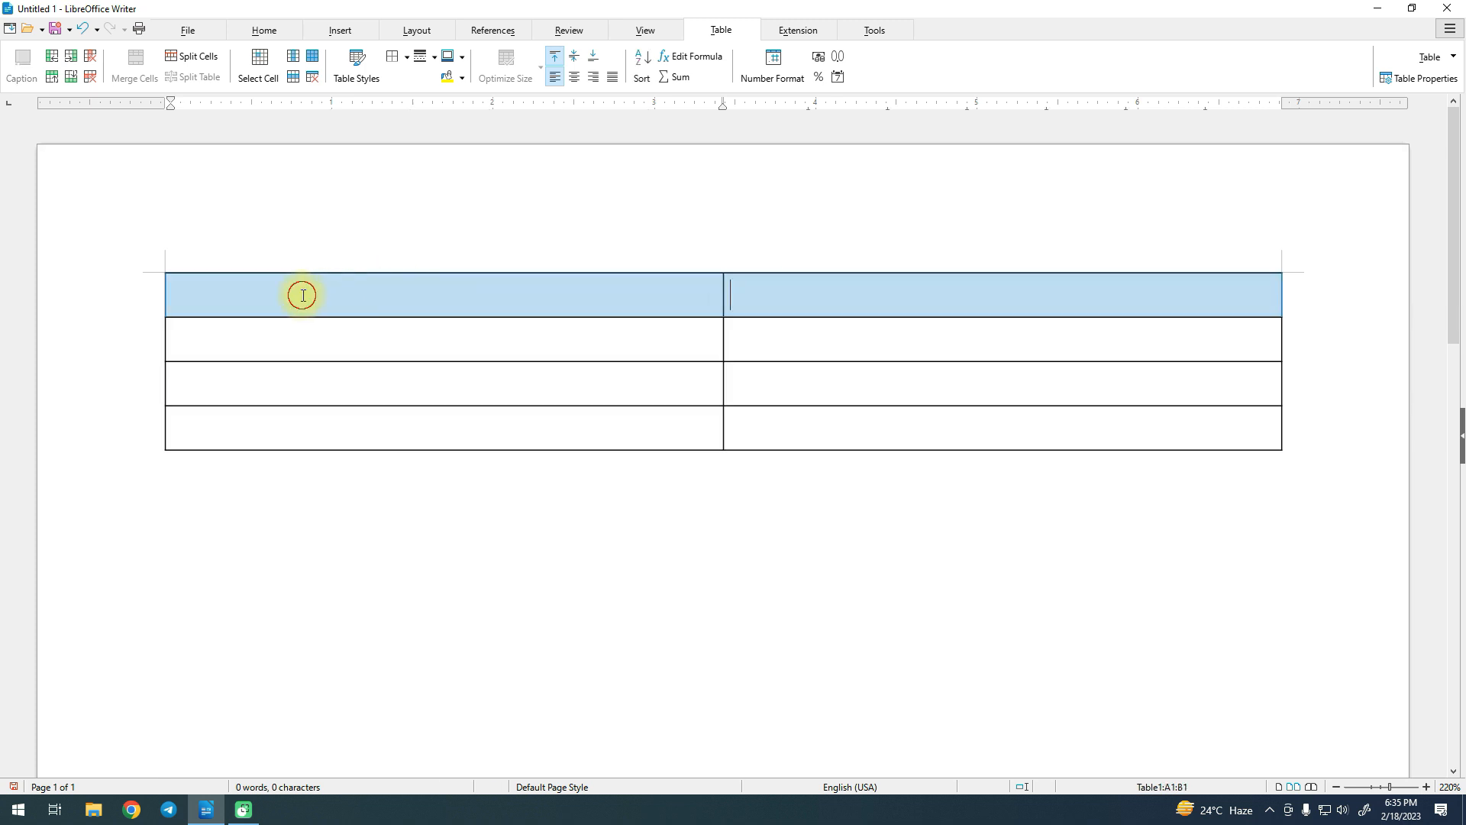
drag(414, 364, 704, 369)
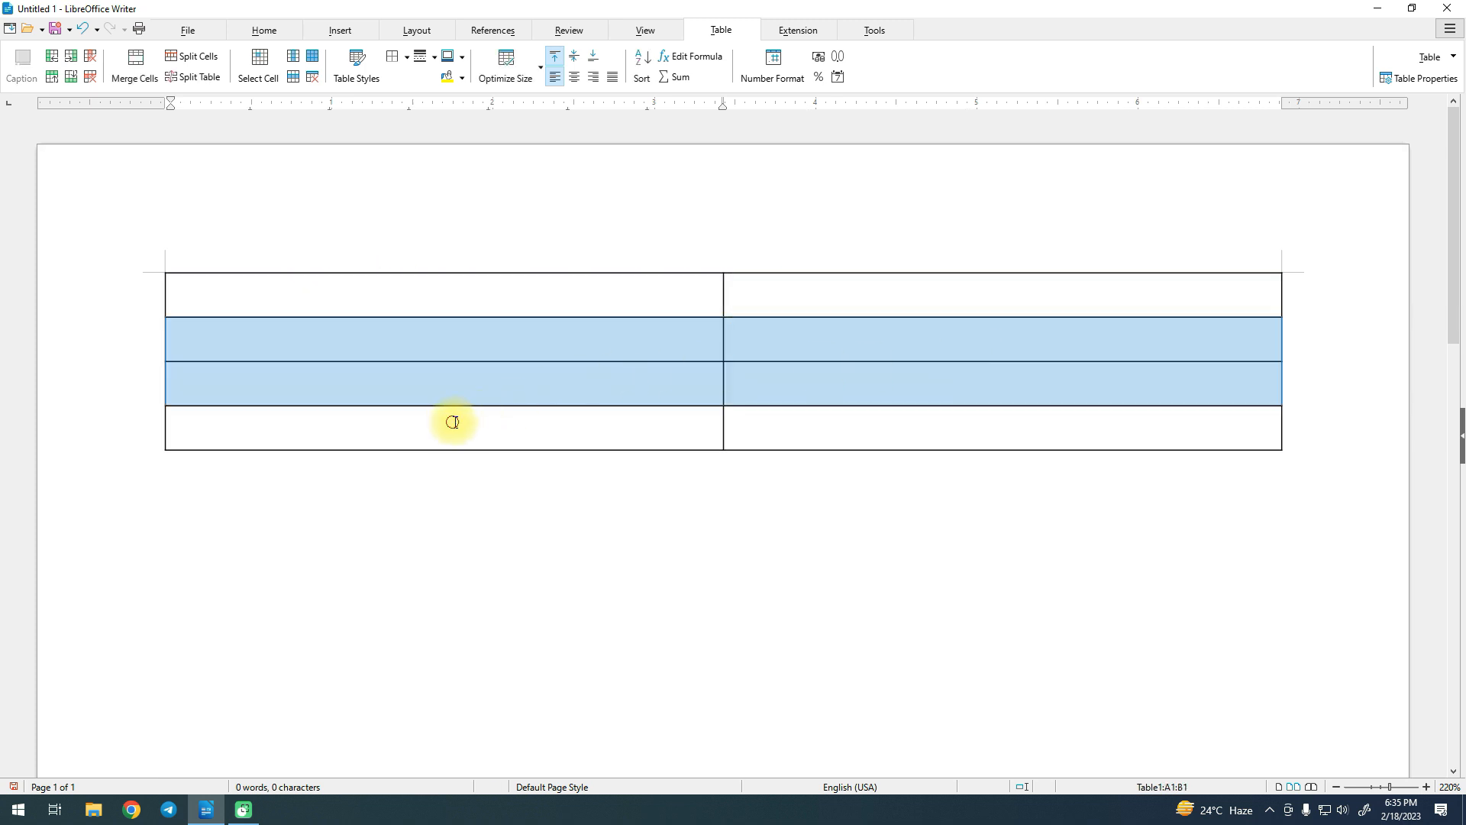
click(194, 279)
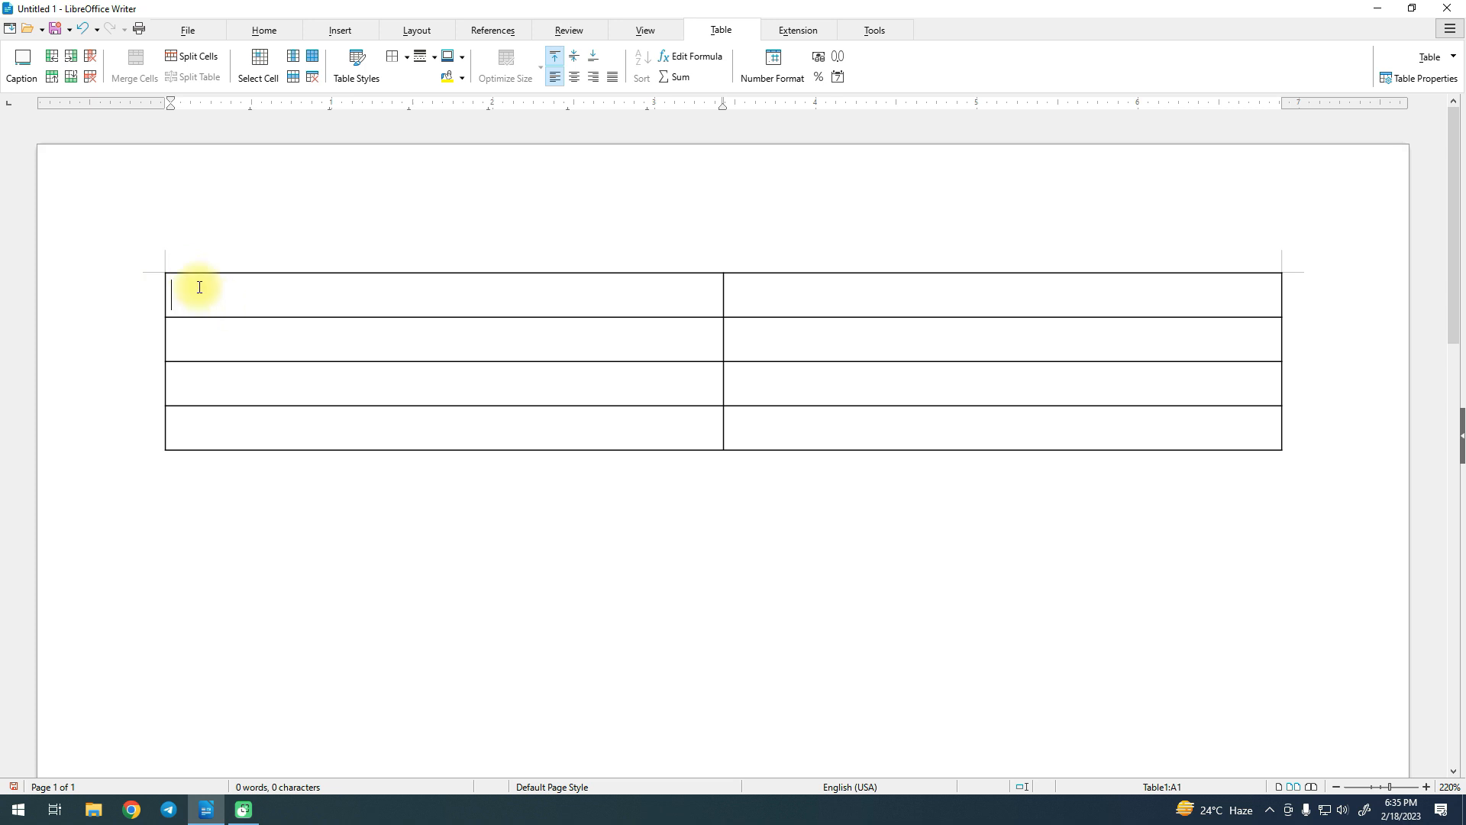
Delete the whole table and insert a new one with four columns and five rows.
key(ctrl+a)
click(90, 76)
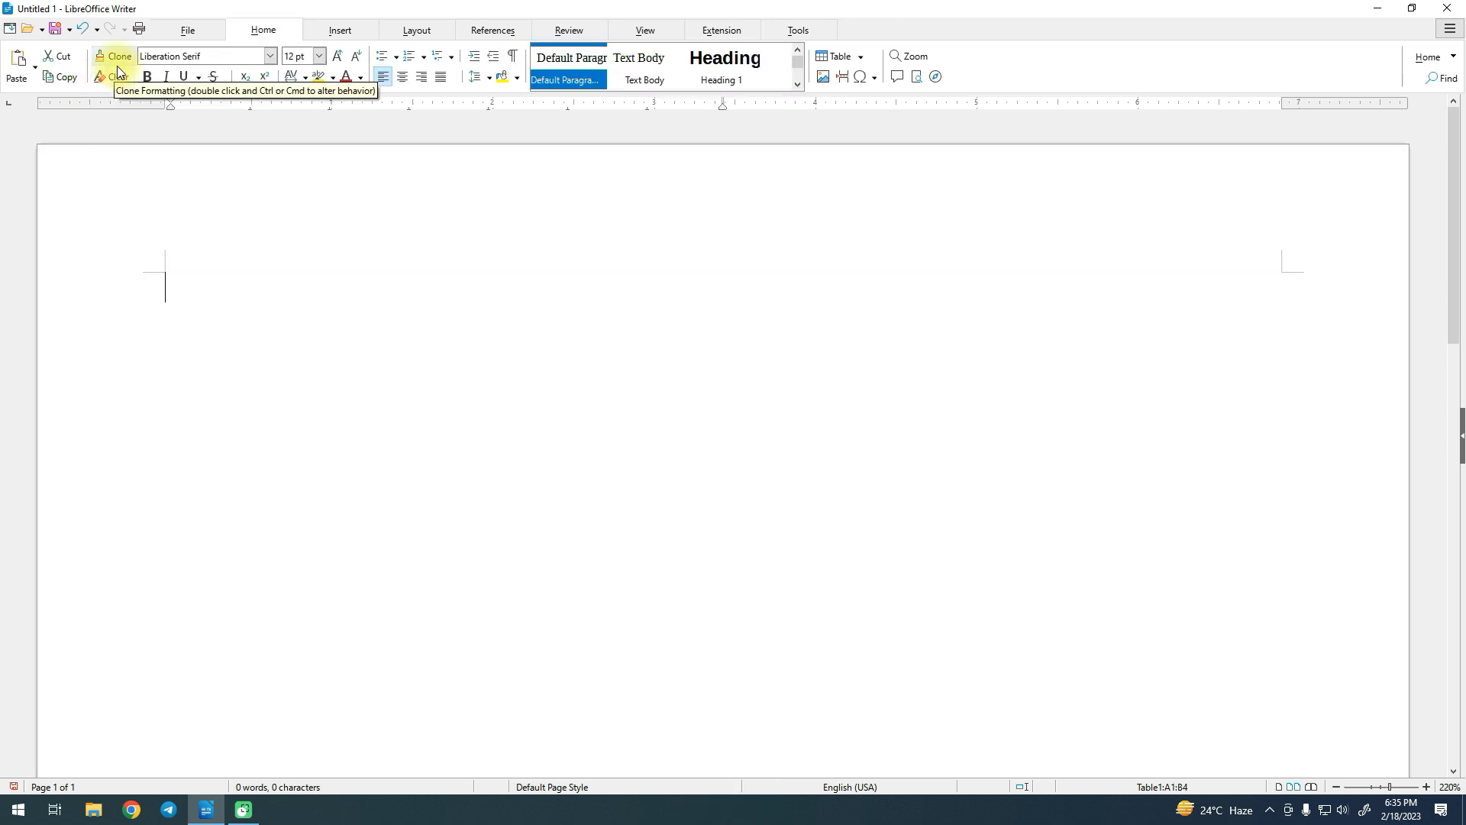
click(320, 30)
click(141, 69)
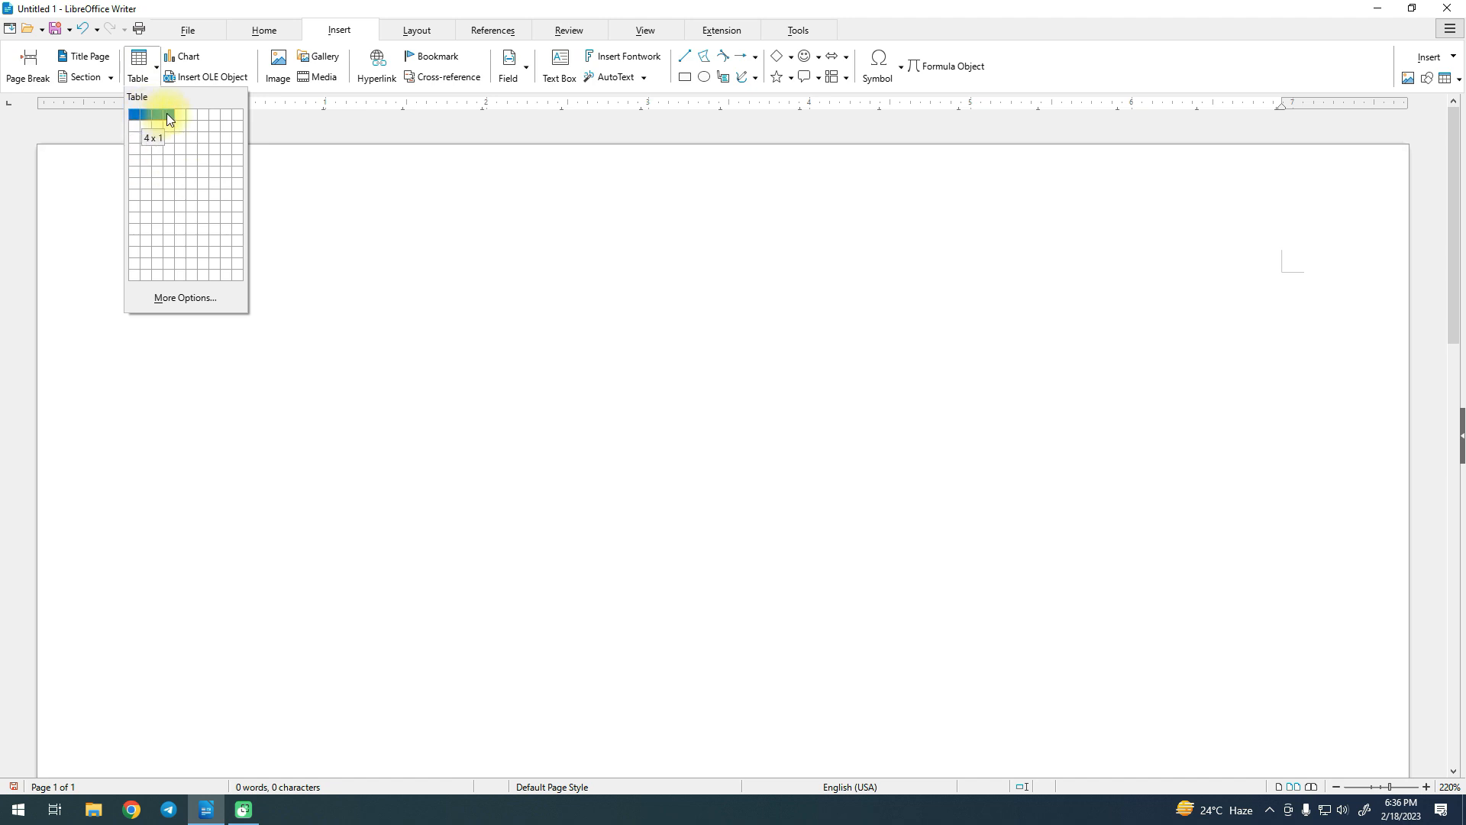
click(169, 158)
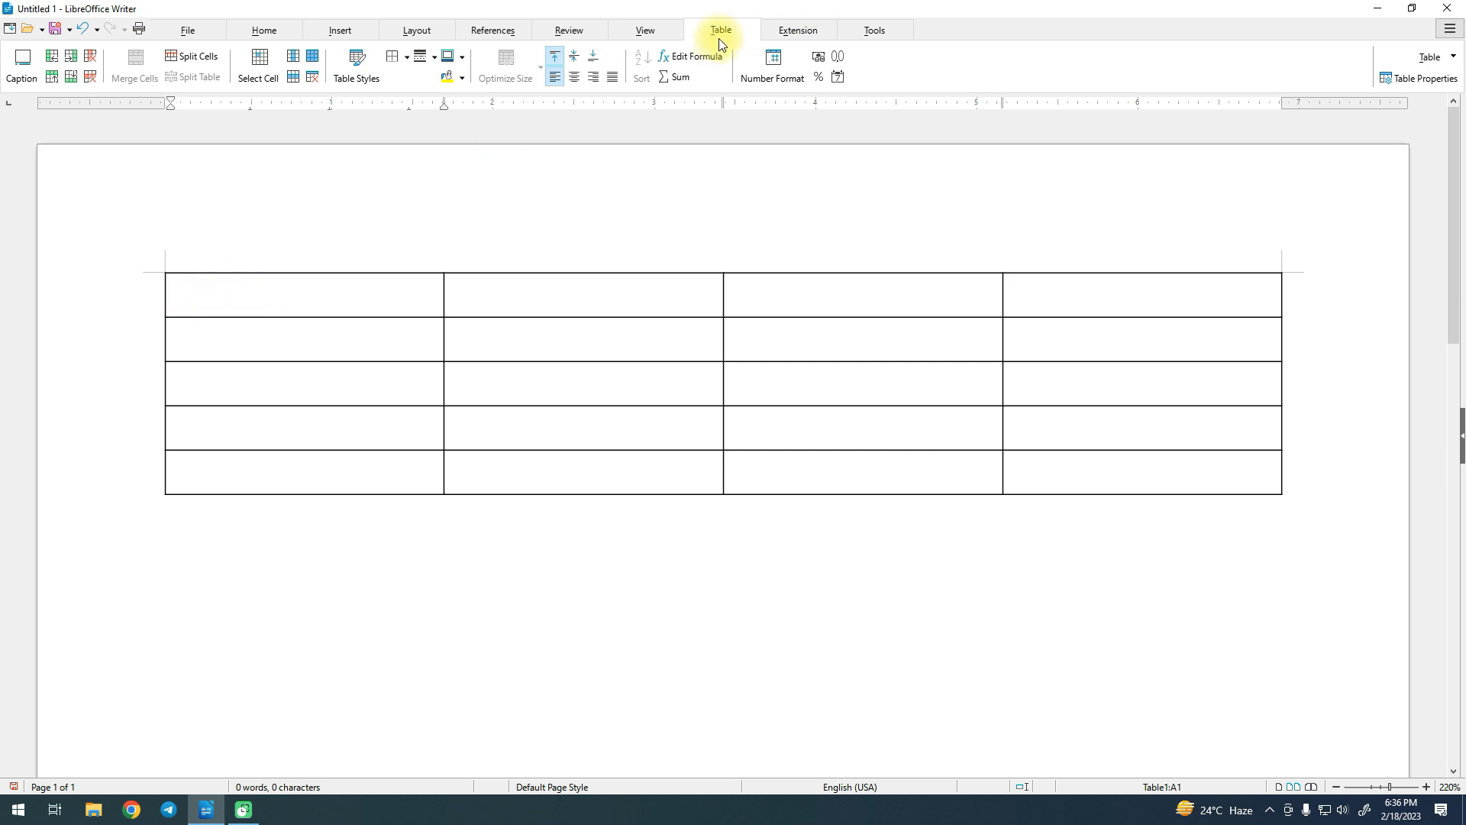
Place the cursor outside and back inside the new table, and select its first row and cells down the first column.
click(260, 581)
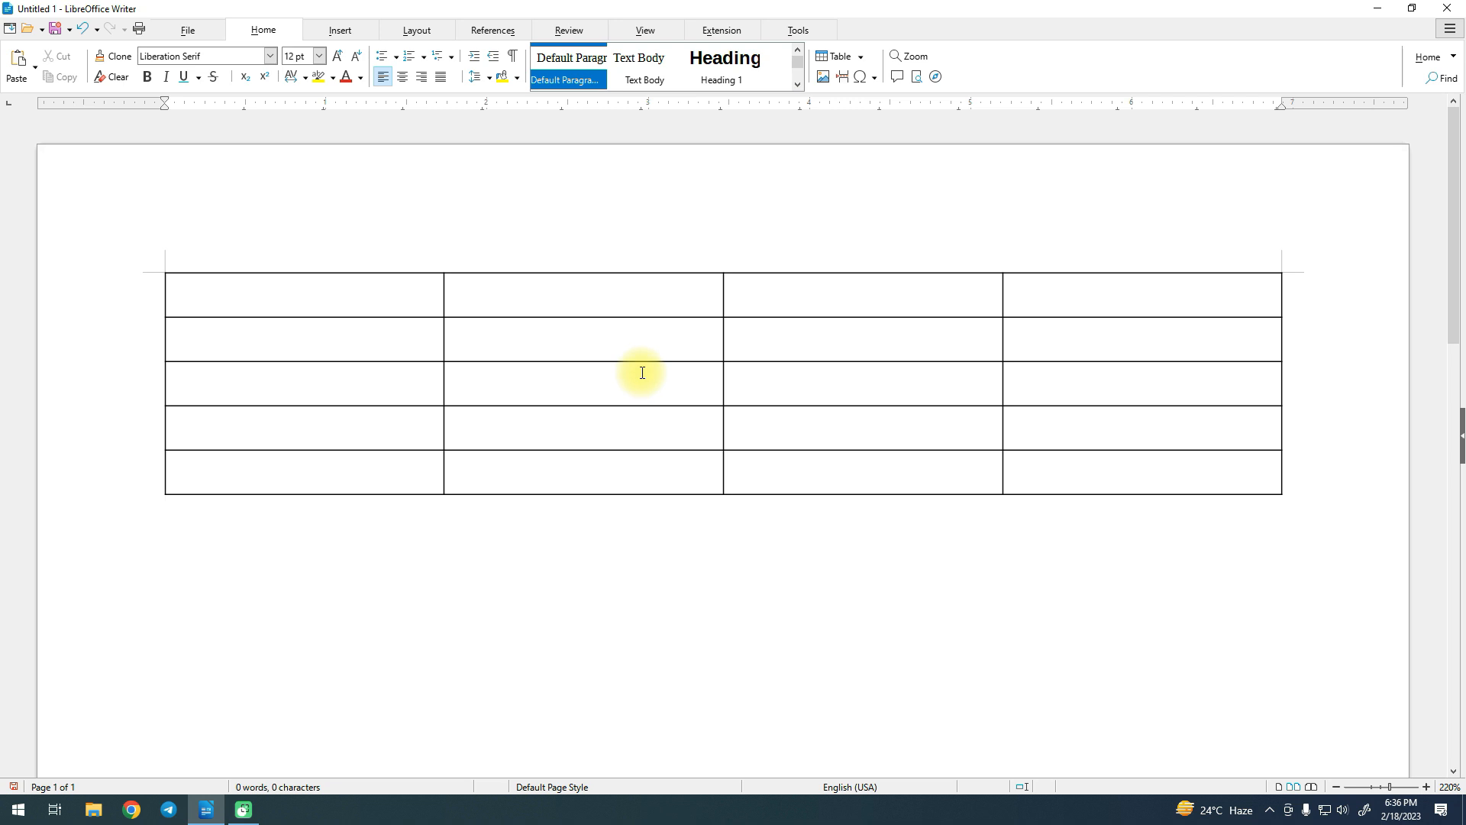
click(377, 301)
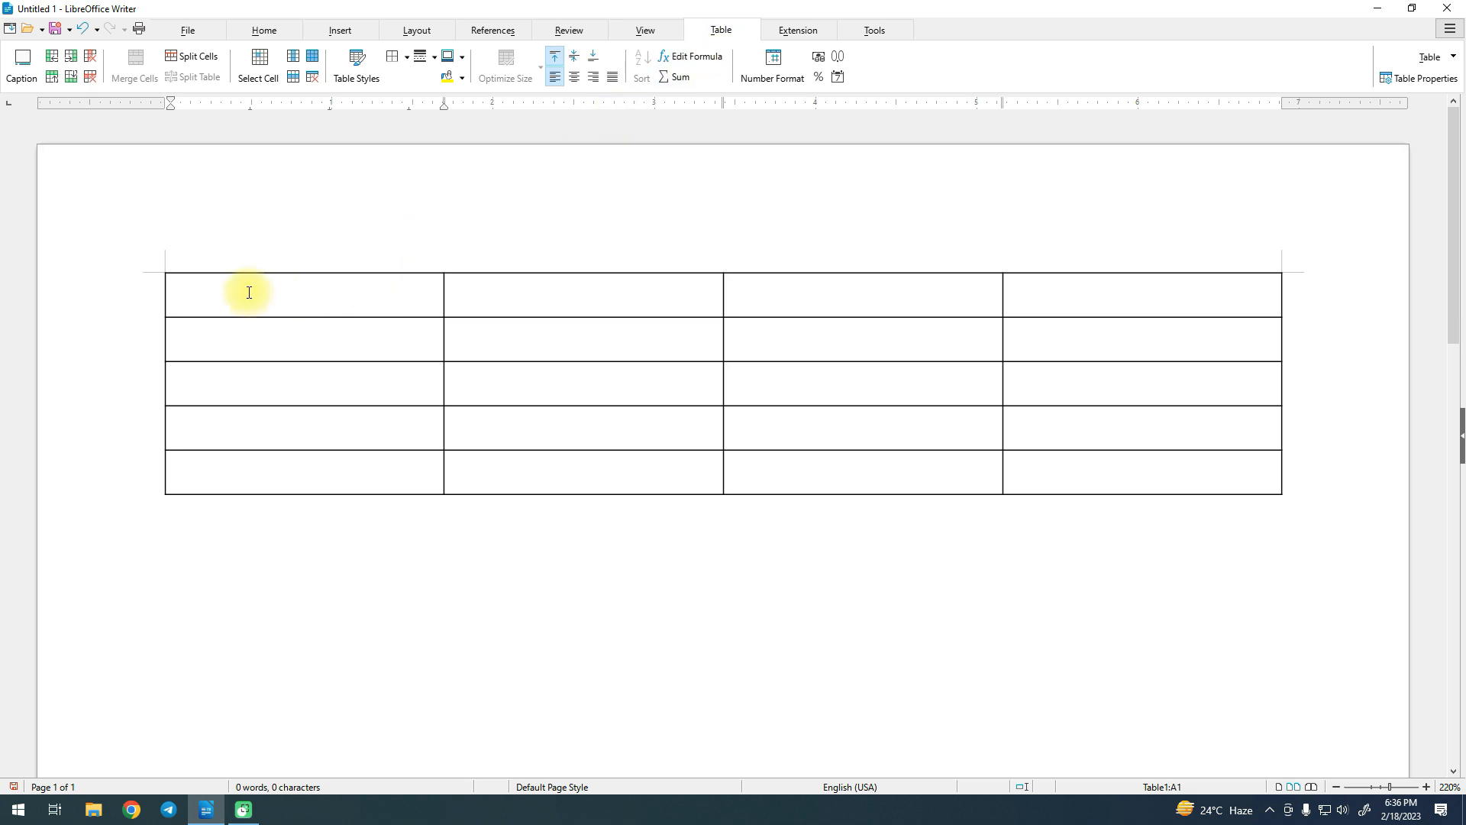
drag(215, 296, 1116, 282)
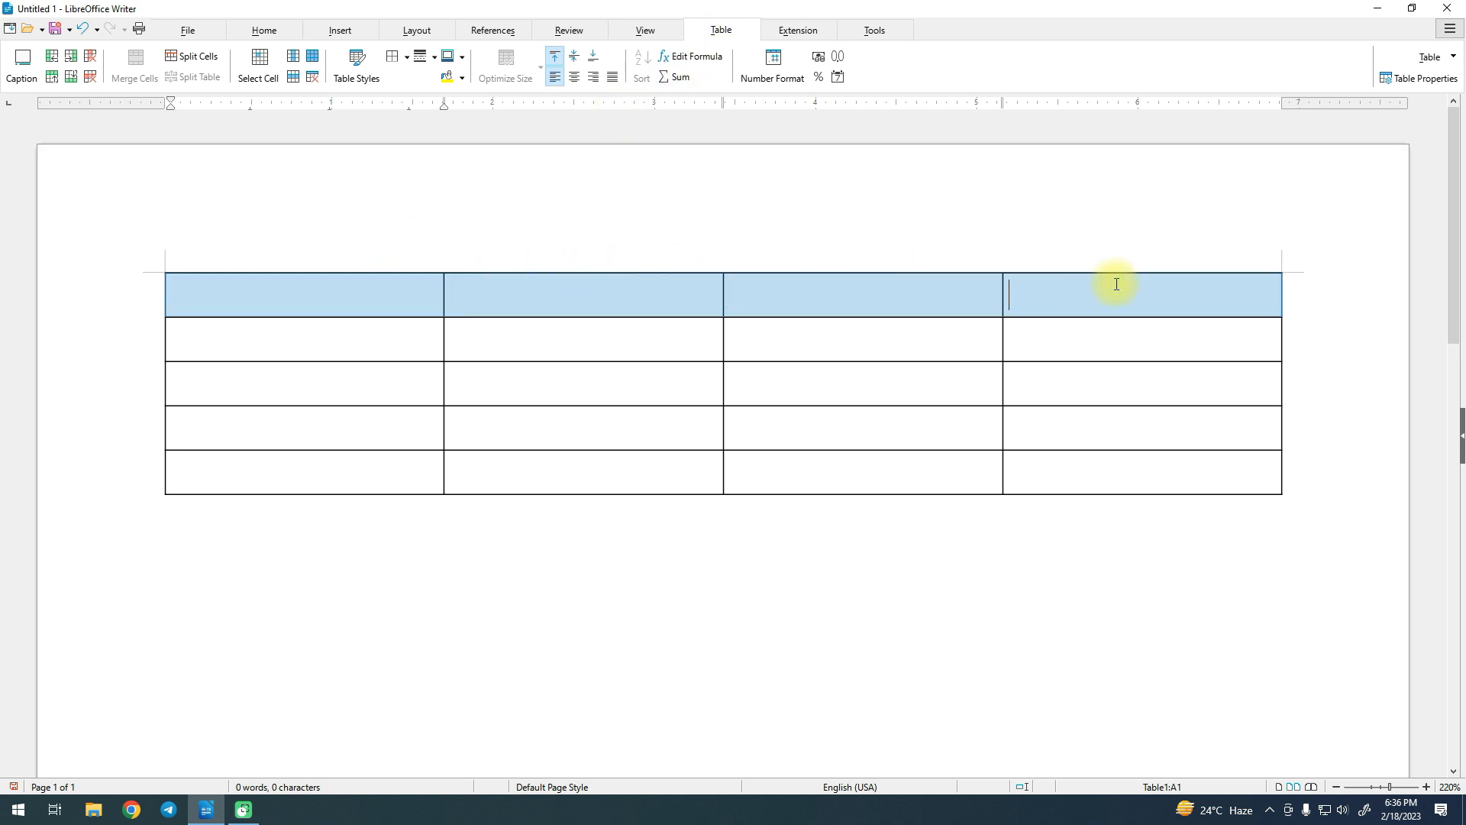
drag(324, 301, 327, 426)
Enter the heading "Name" in the table's first cell and move to the second cell of the header row.
click(366, 294)
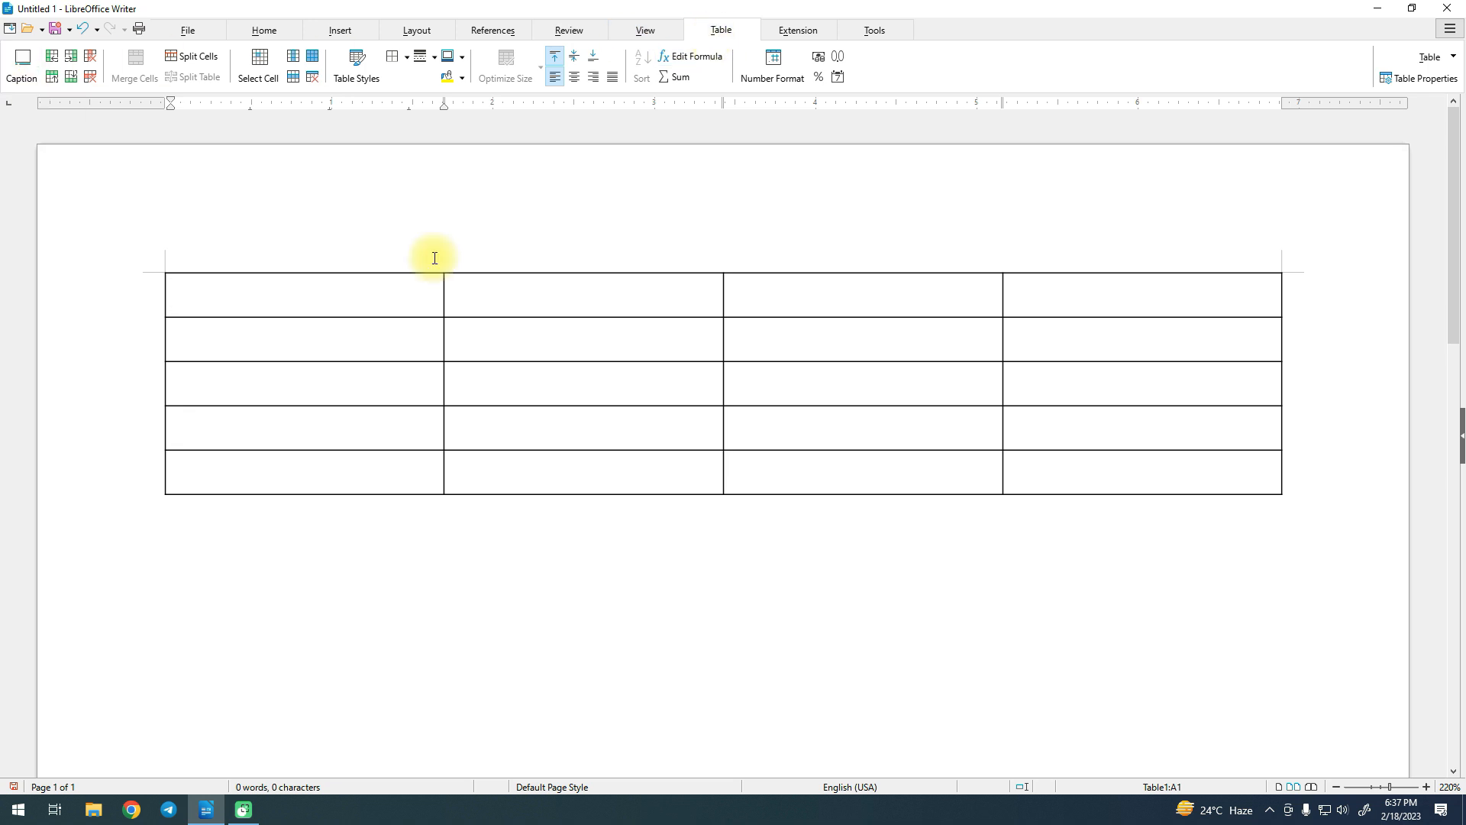
text(N)
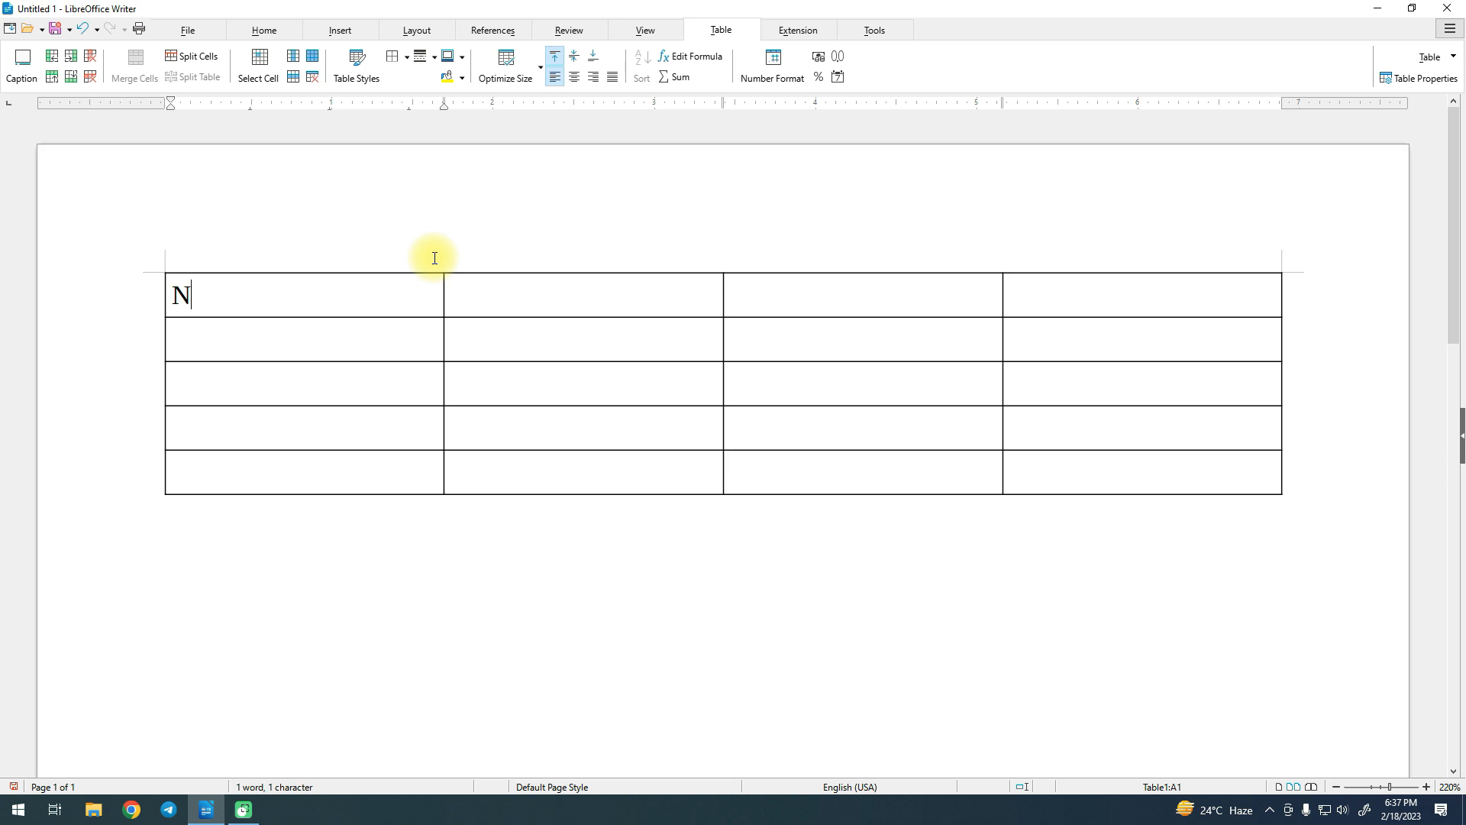
text(ame)
click(504, 300)
click(334, 295)
key(Tab)
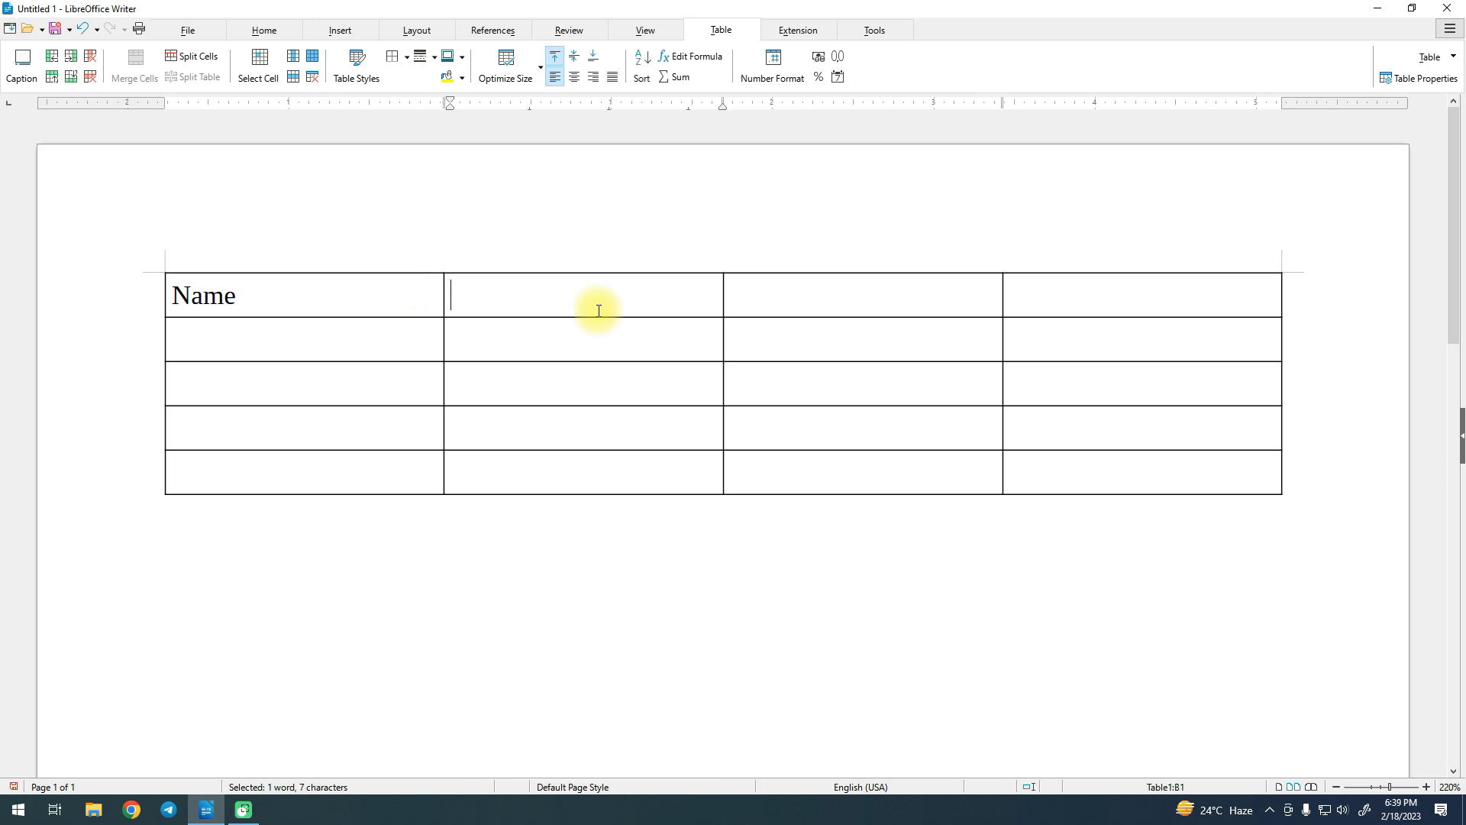
Fill the remaining header cells with "Sub 1", "Sub 2" and "Total".
text(Sub 1)
key(Tab)
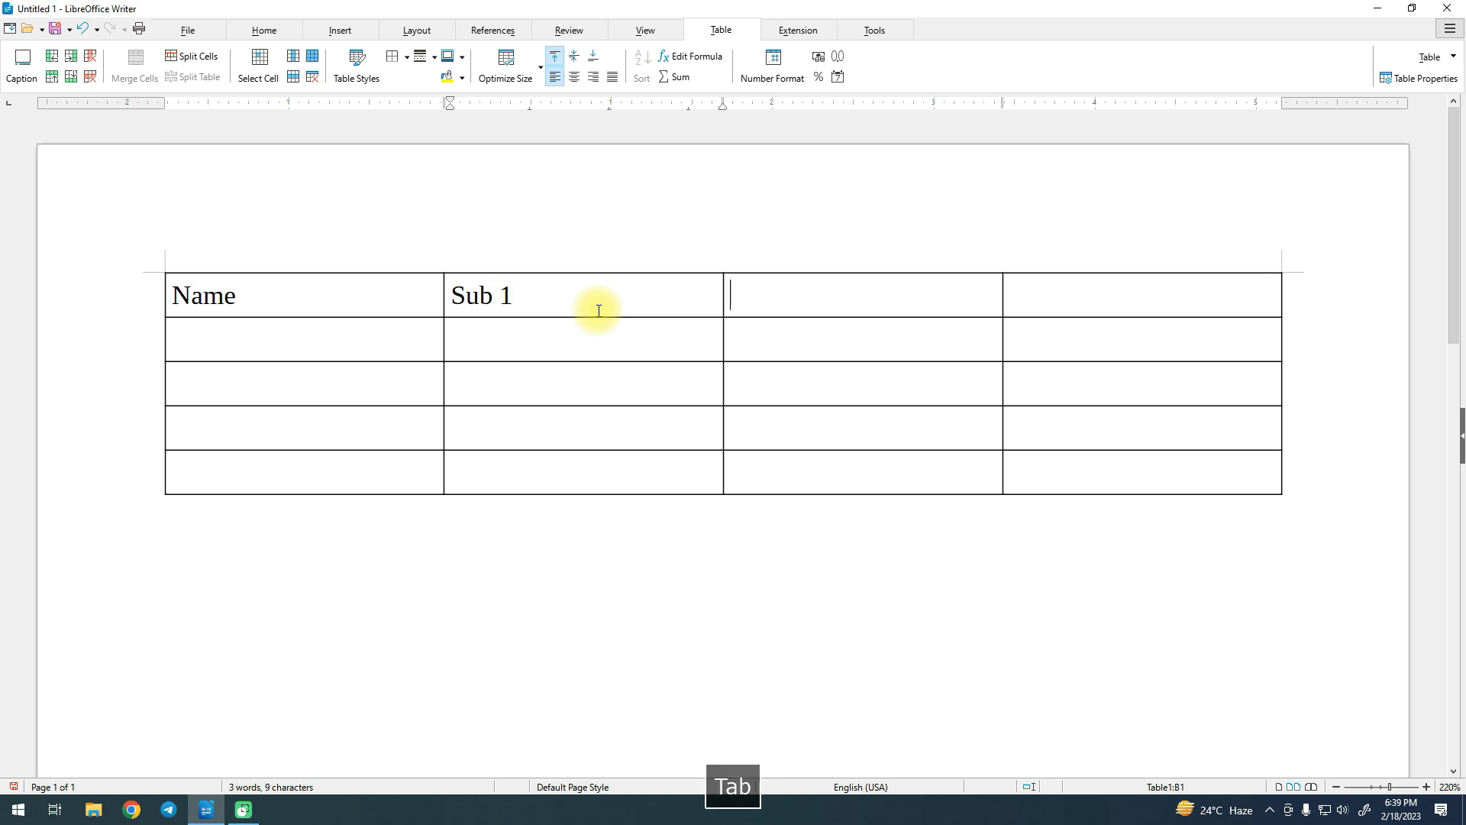
text(S)
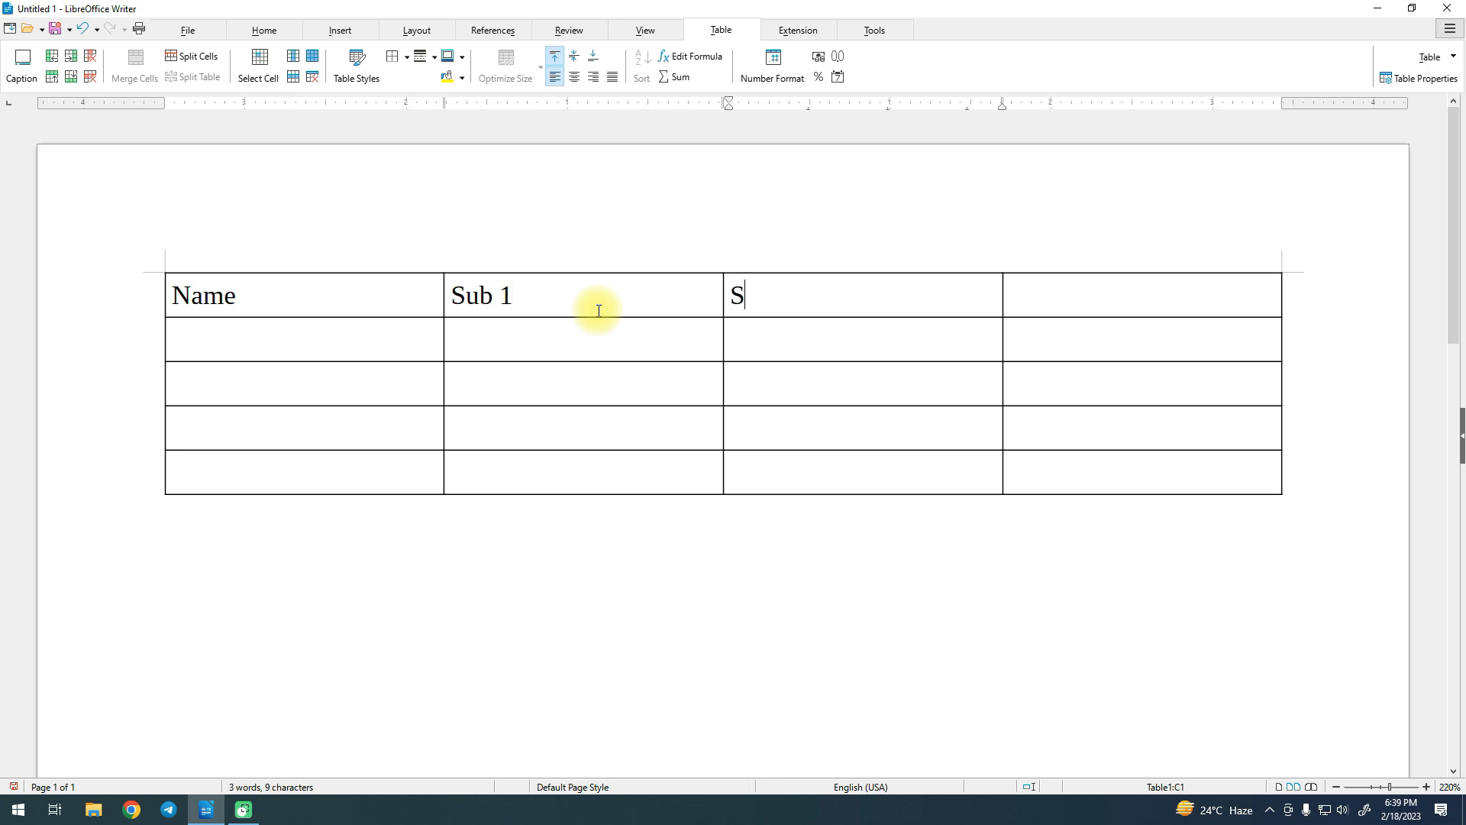
text(ub 2)
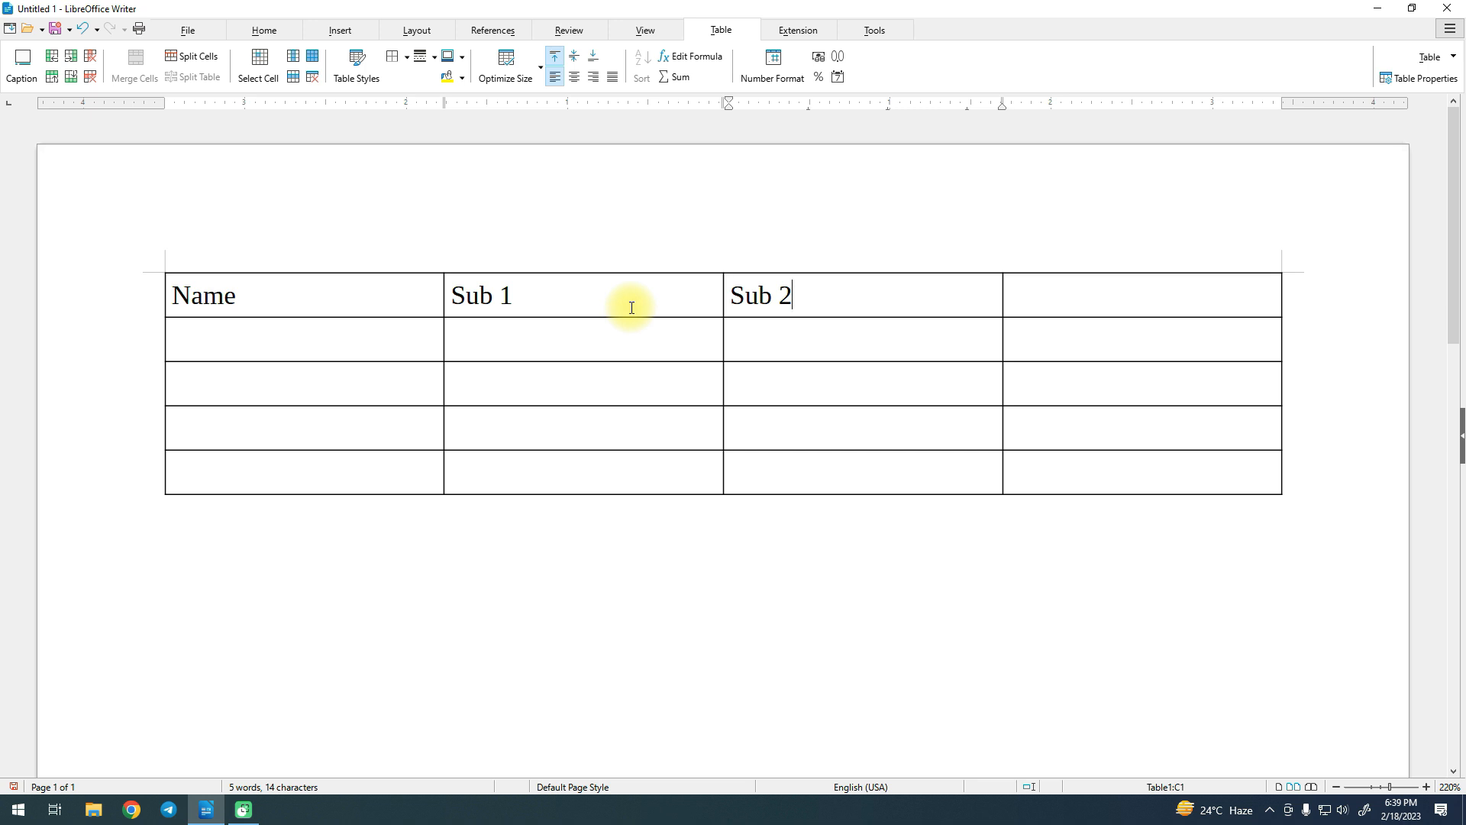
key(Tab)
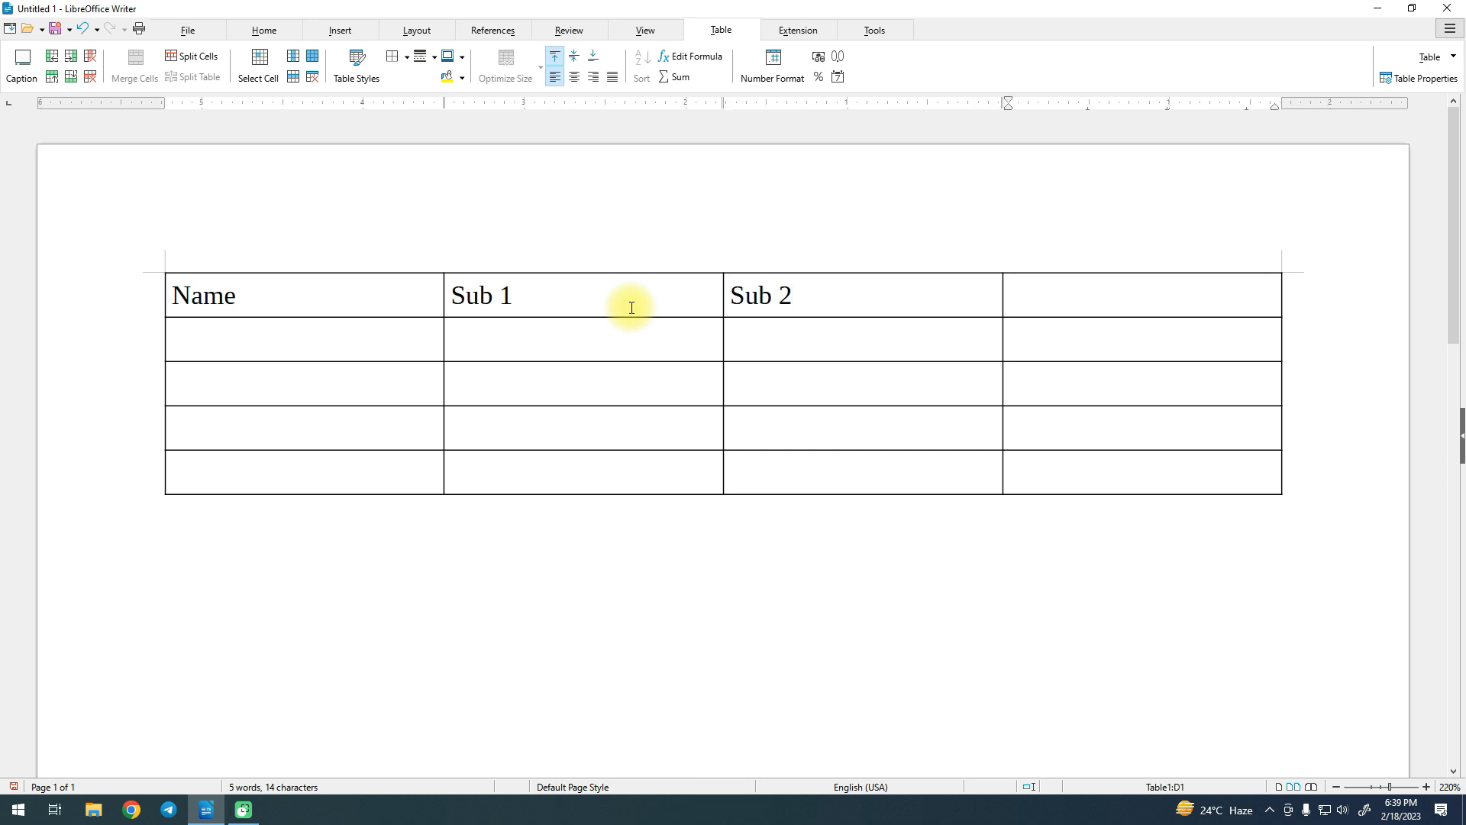
text(Total)
key(shift+Tab)
click(547, 348)
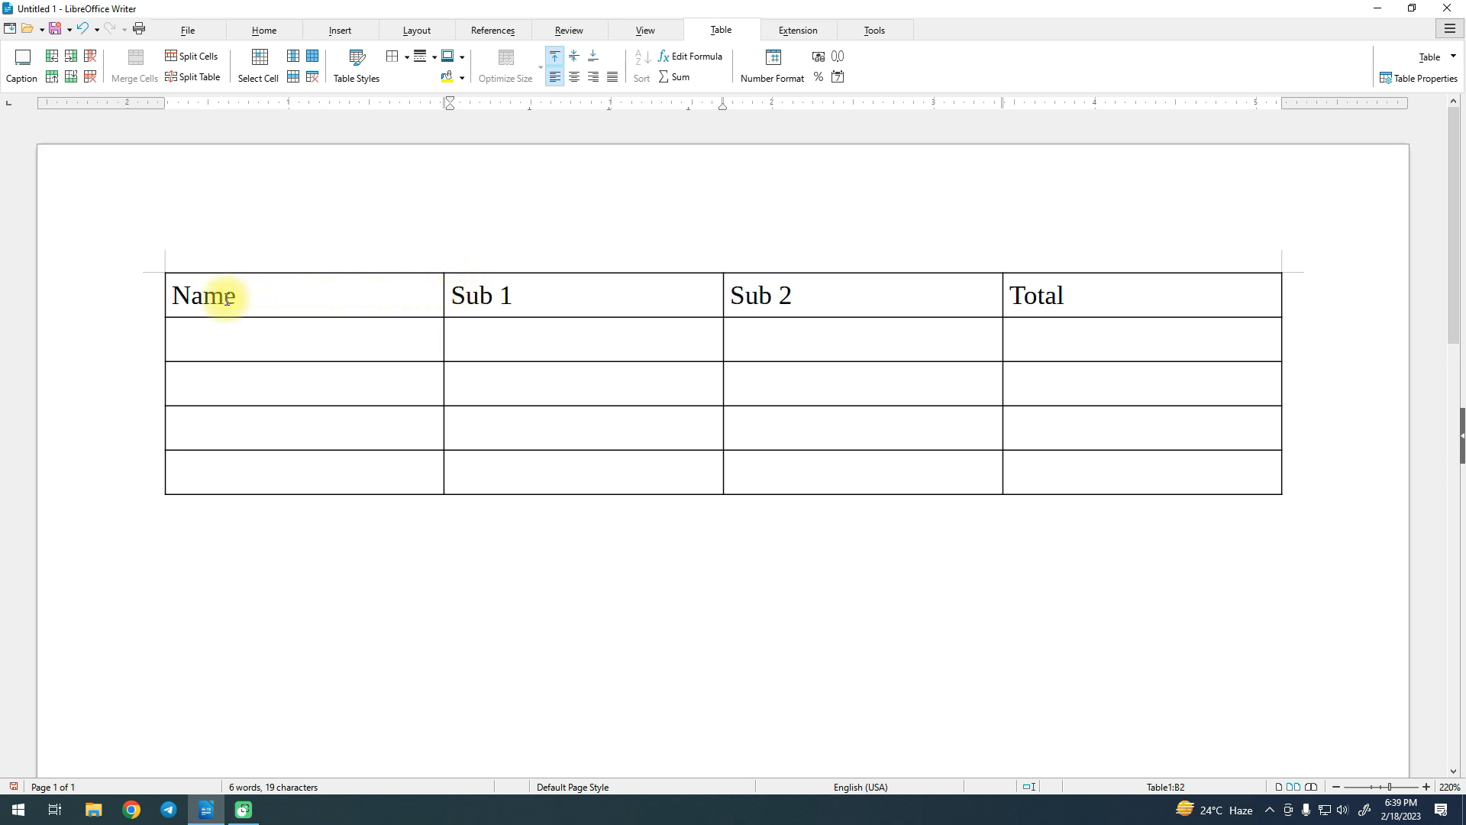
Centre the header row's text and make it bold.
drag(180, 288, 1069, 296)
click(279, 33)
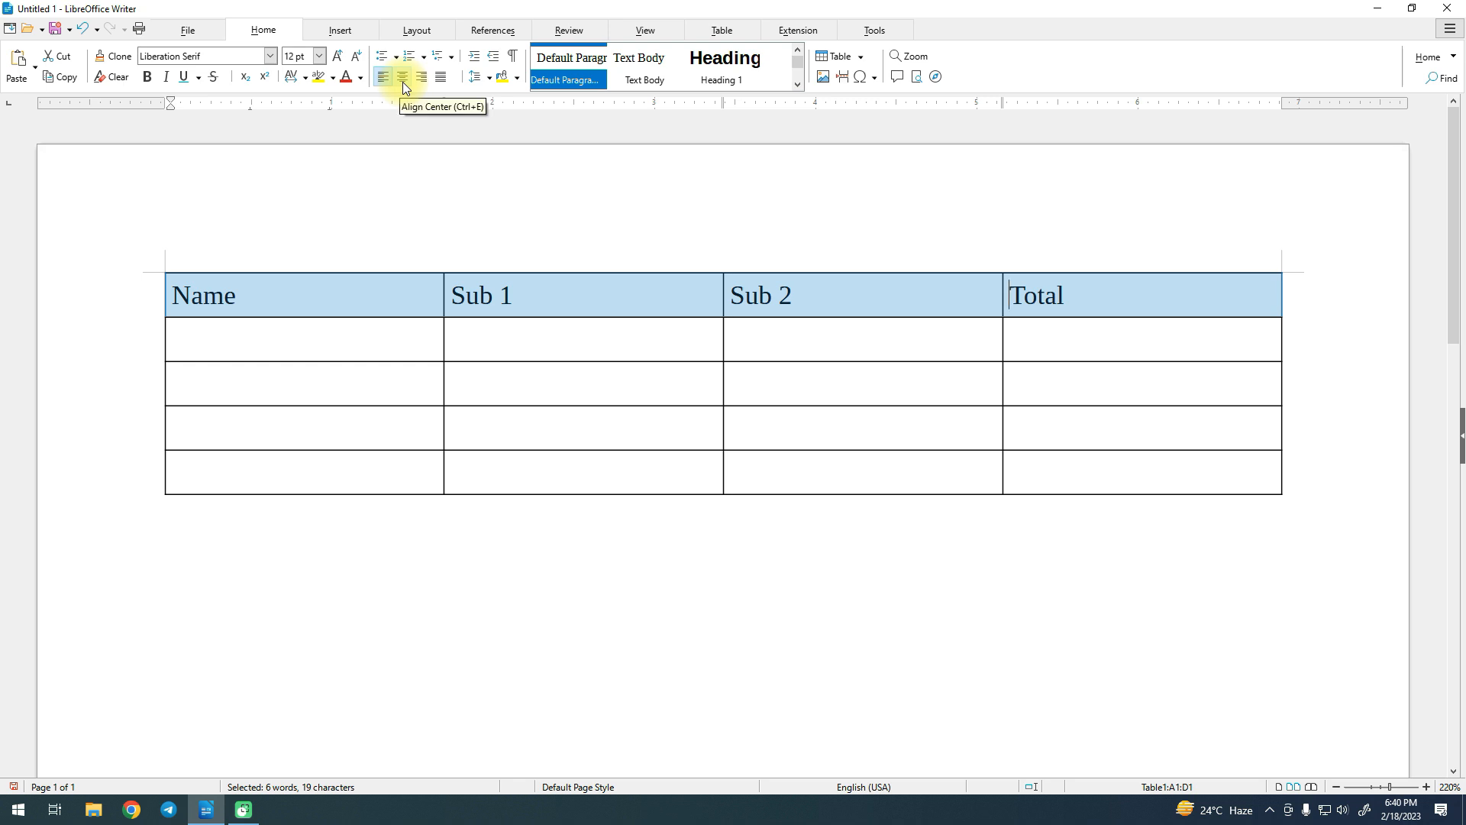
key(ctrl+e)
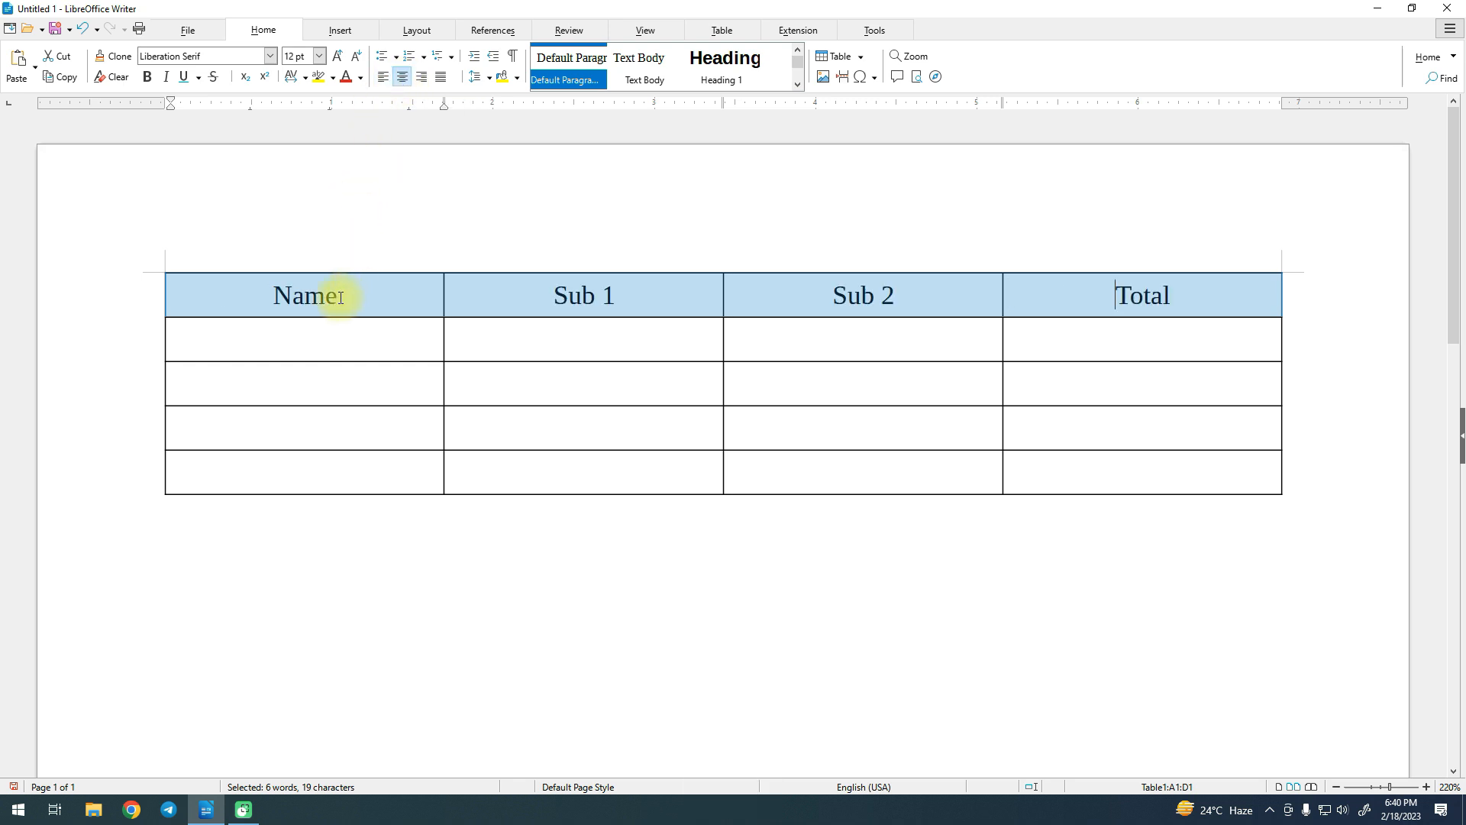
click(149, 77)
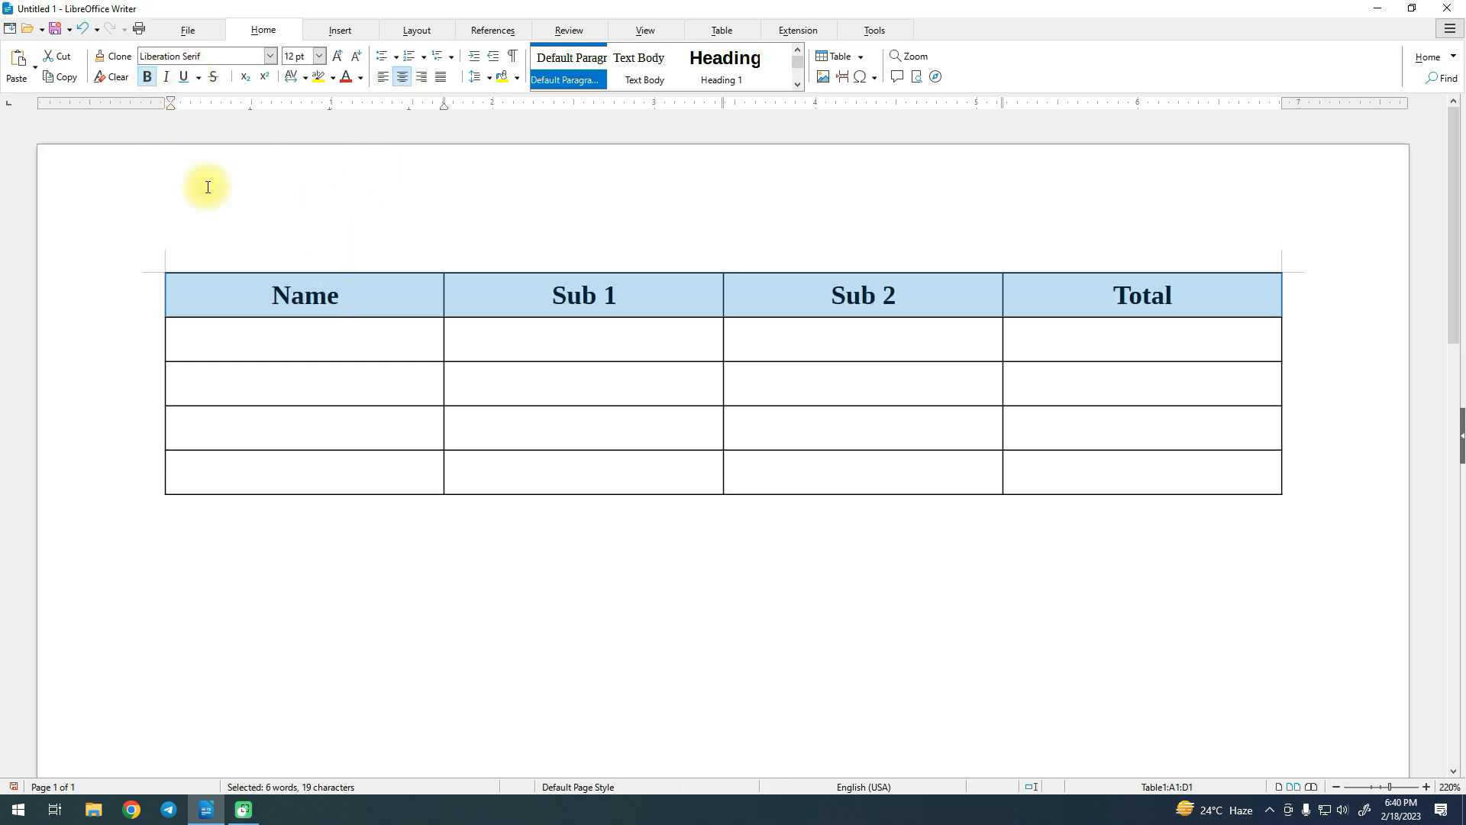
Fill the four cells of the Name column with students' first names, one per row.
click(413, 328)
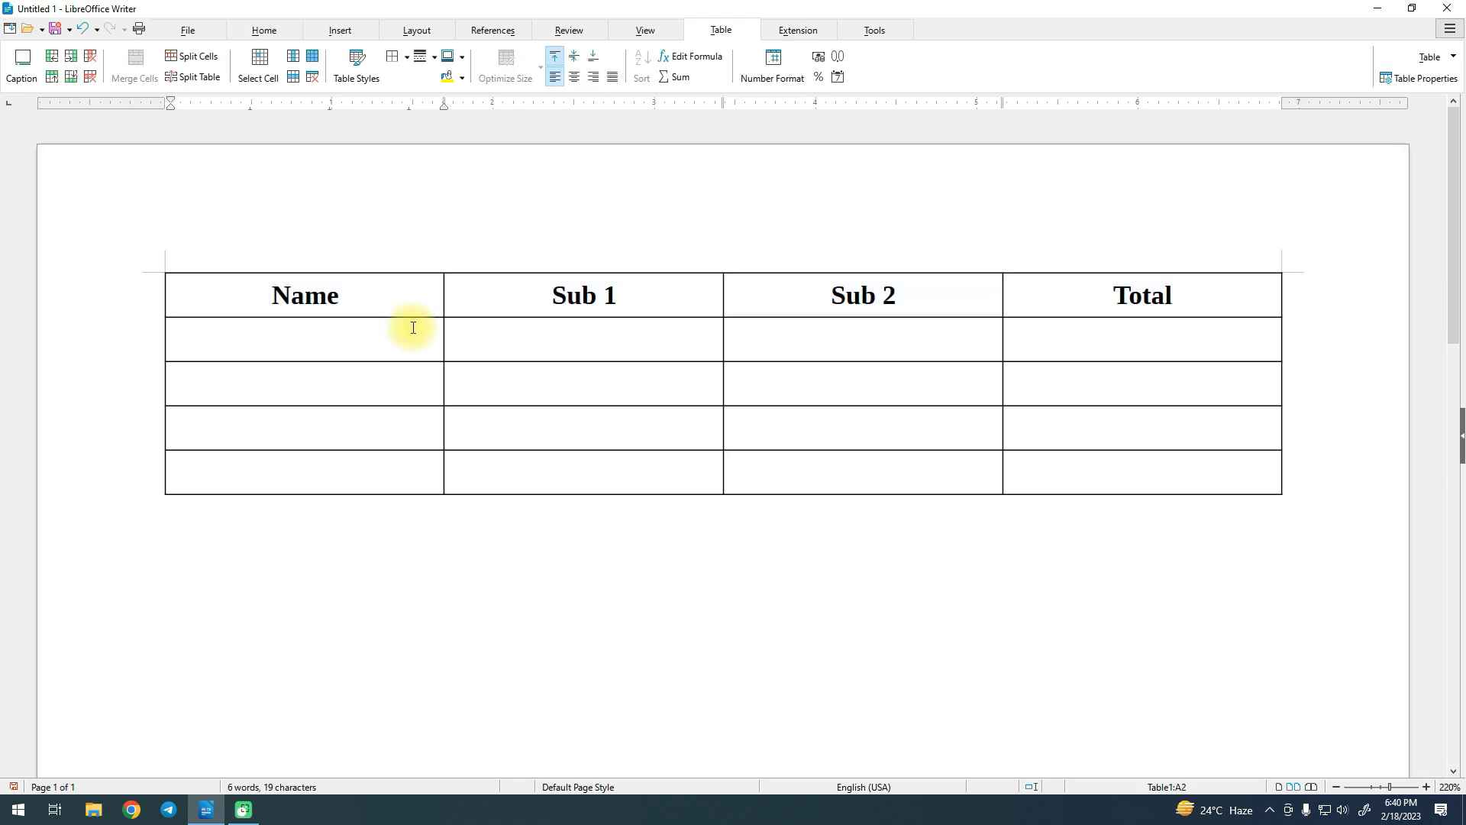
text(Rahul)
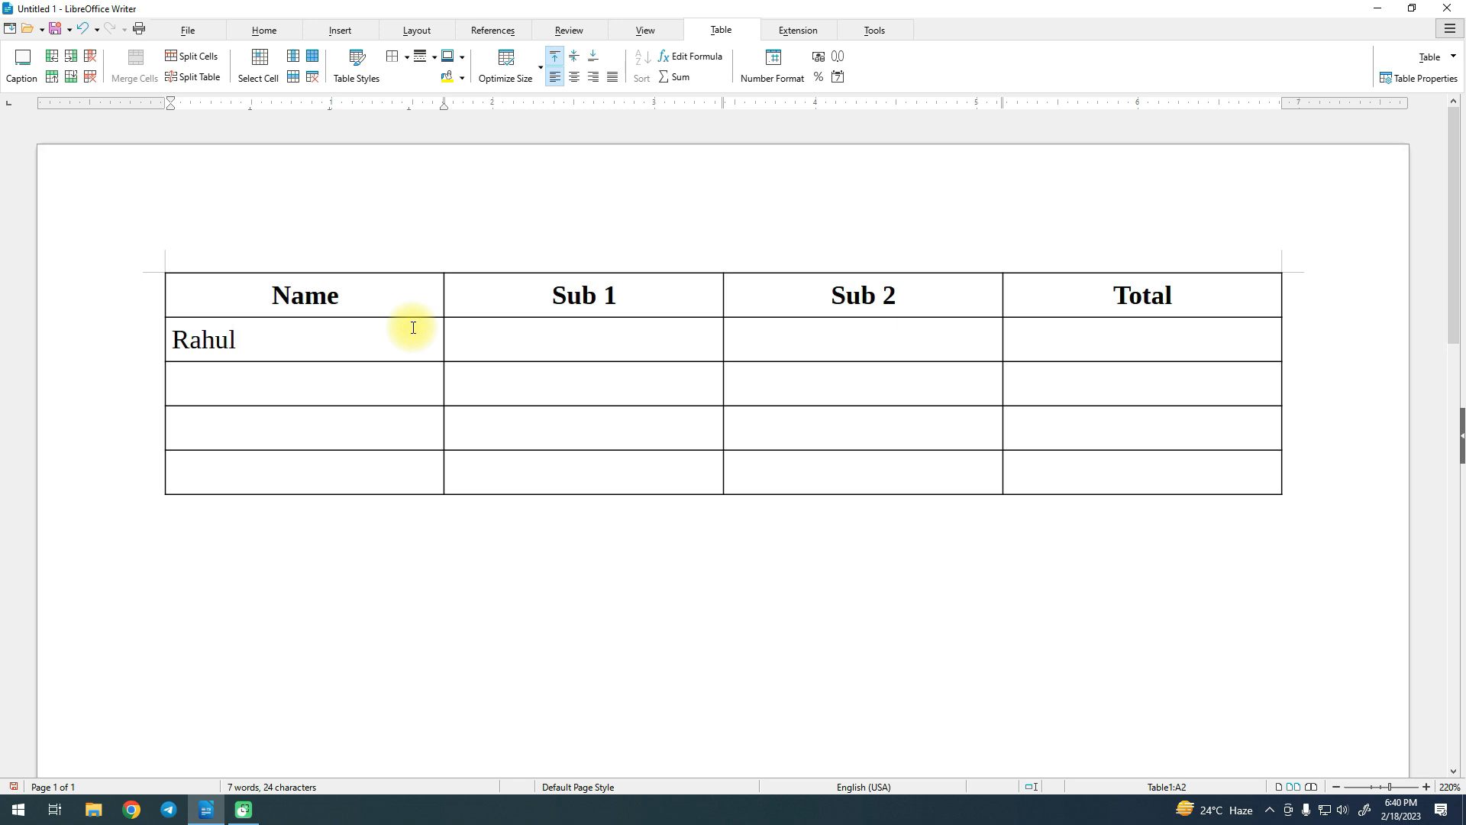
key(Down)
key(Up)
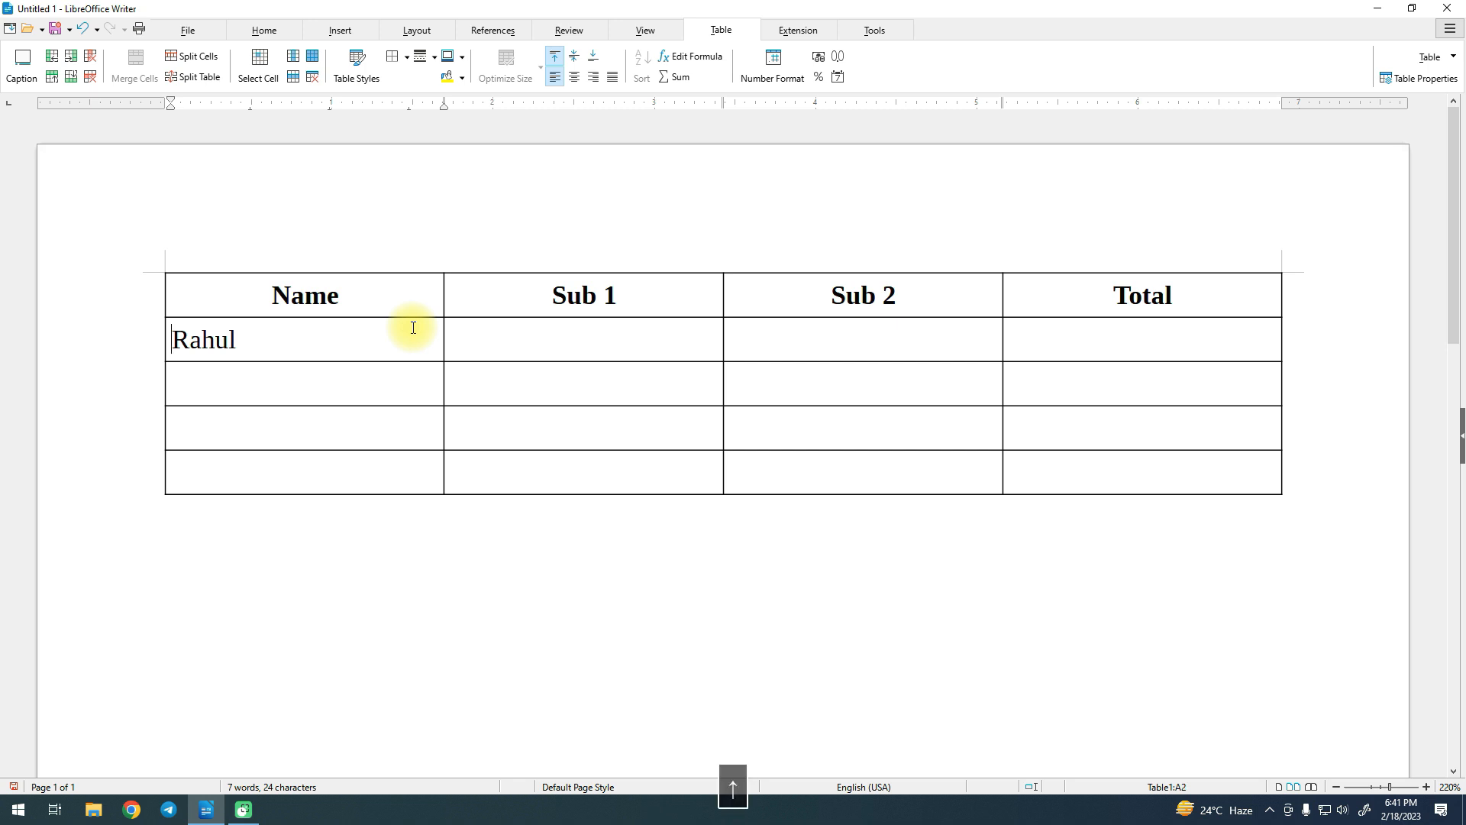
text(Anuj)
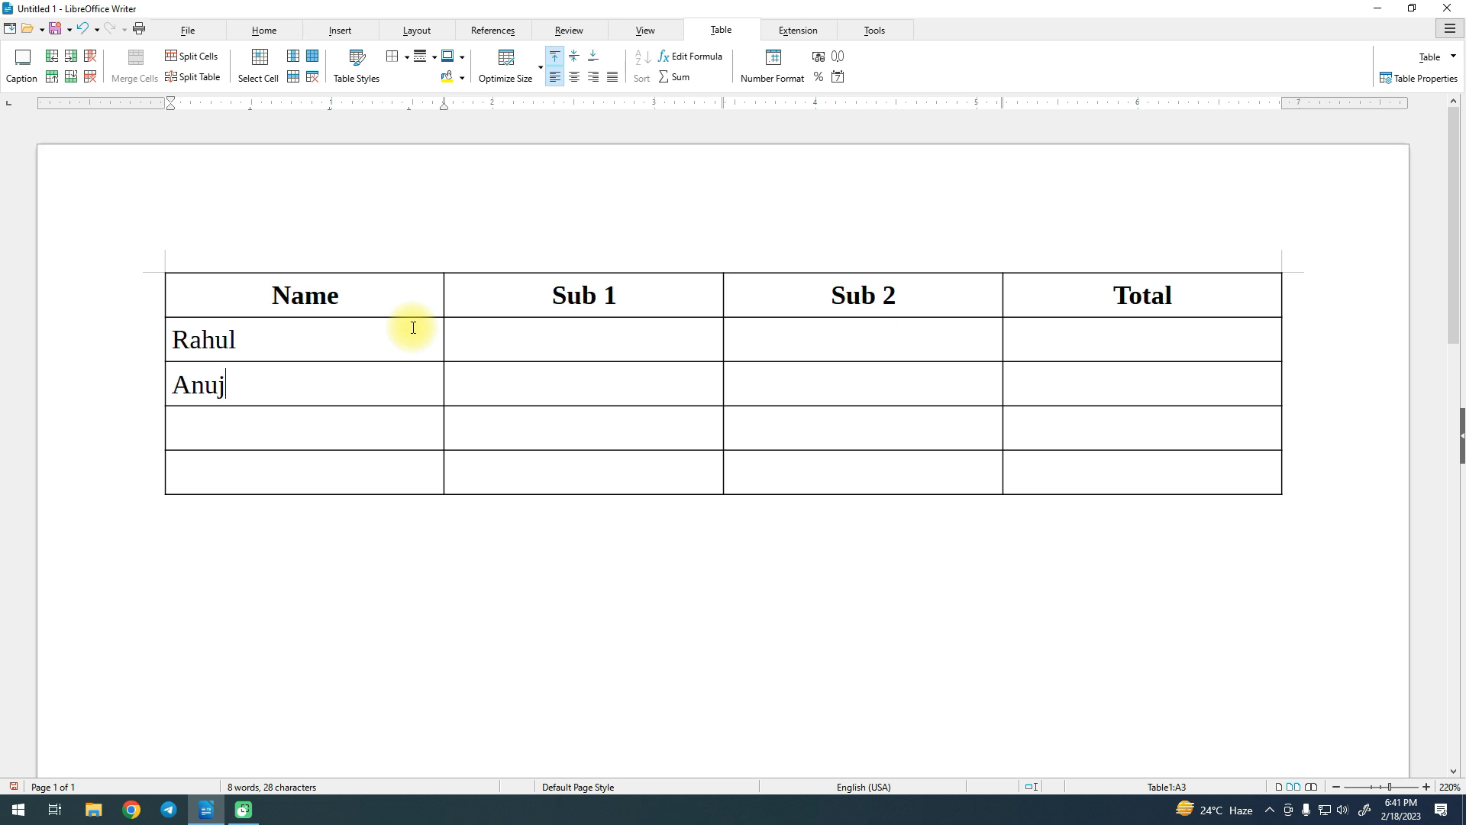
key(Down)
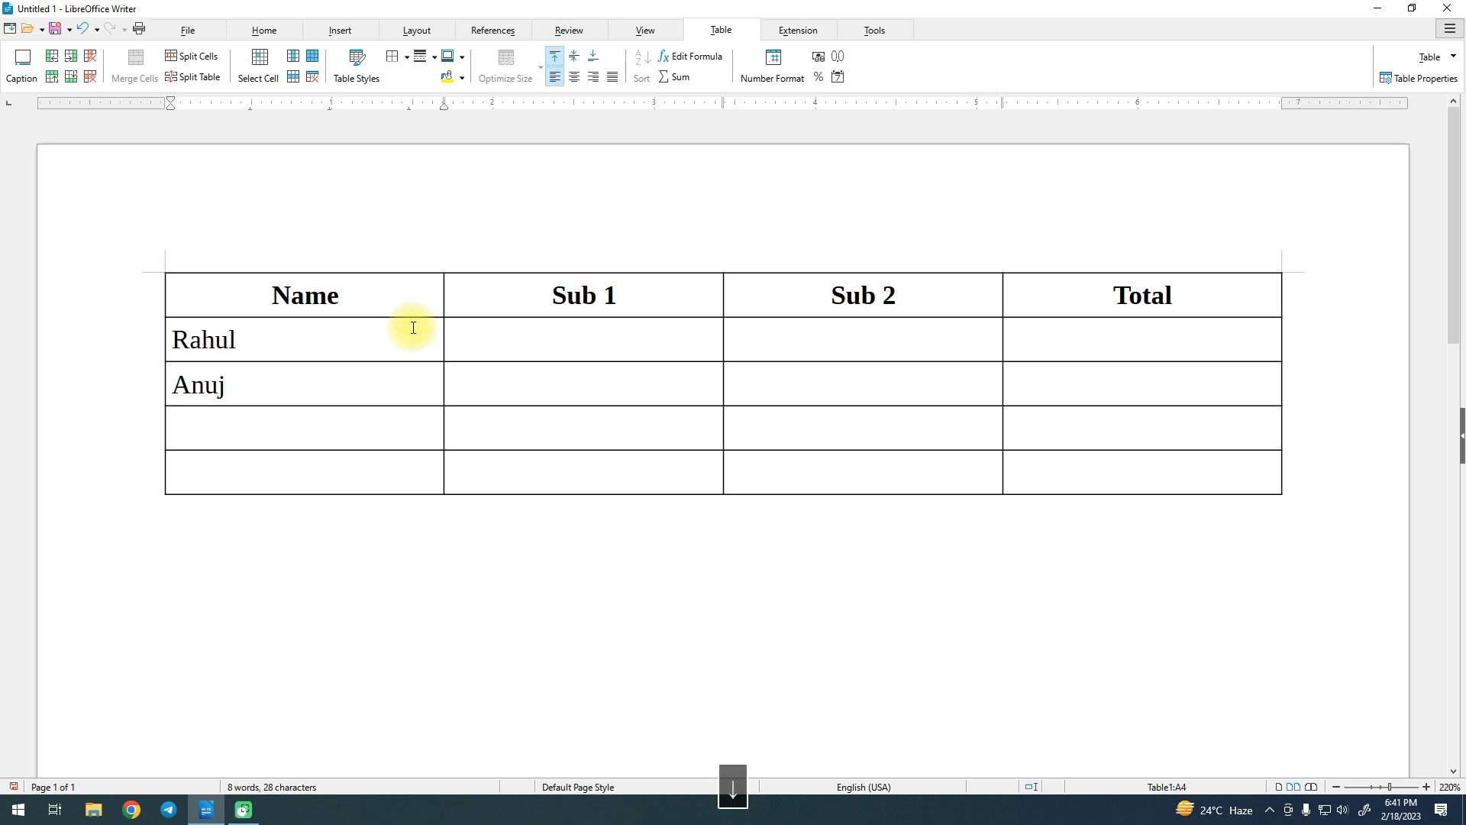
text(Aman)
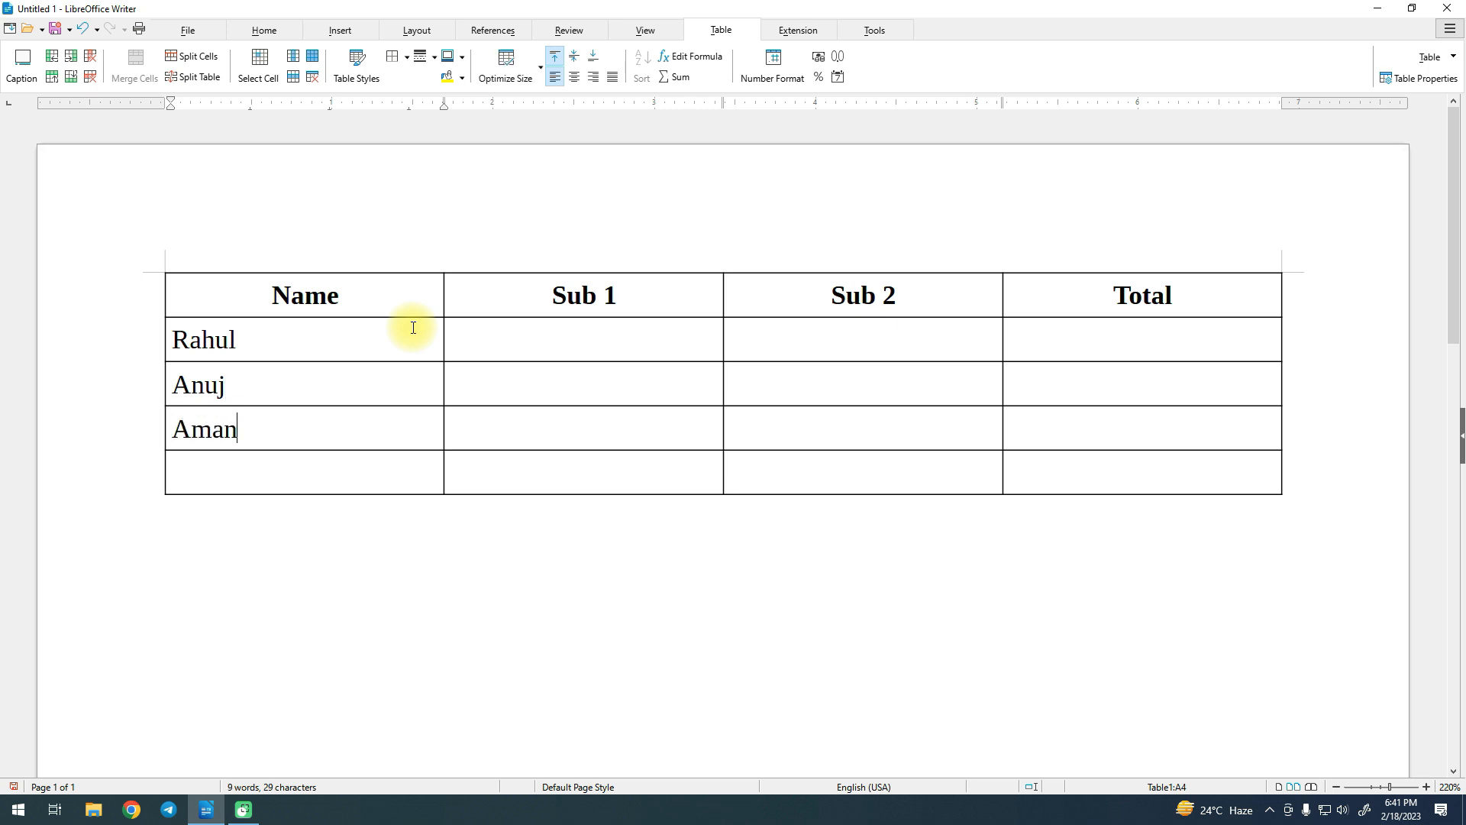
key(Down)
text(Keshav)
Enter the marks 50, 85, 56 and 78 down the Sub 1 column and select them.
click(535, 342)
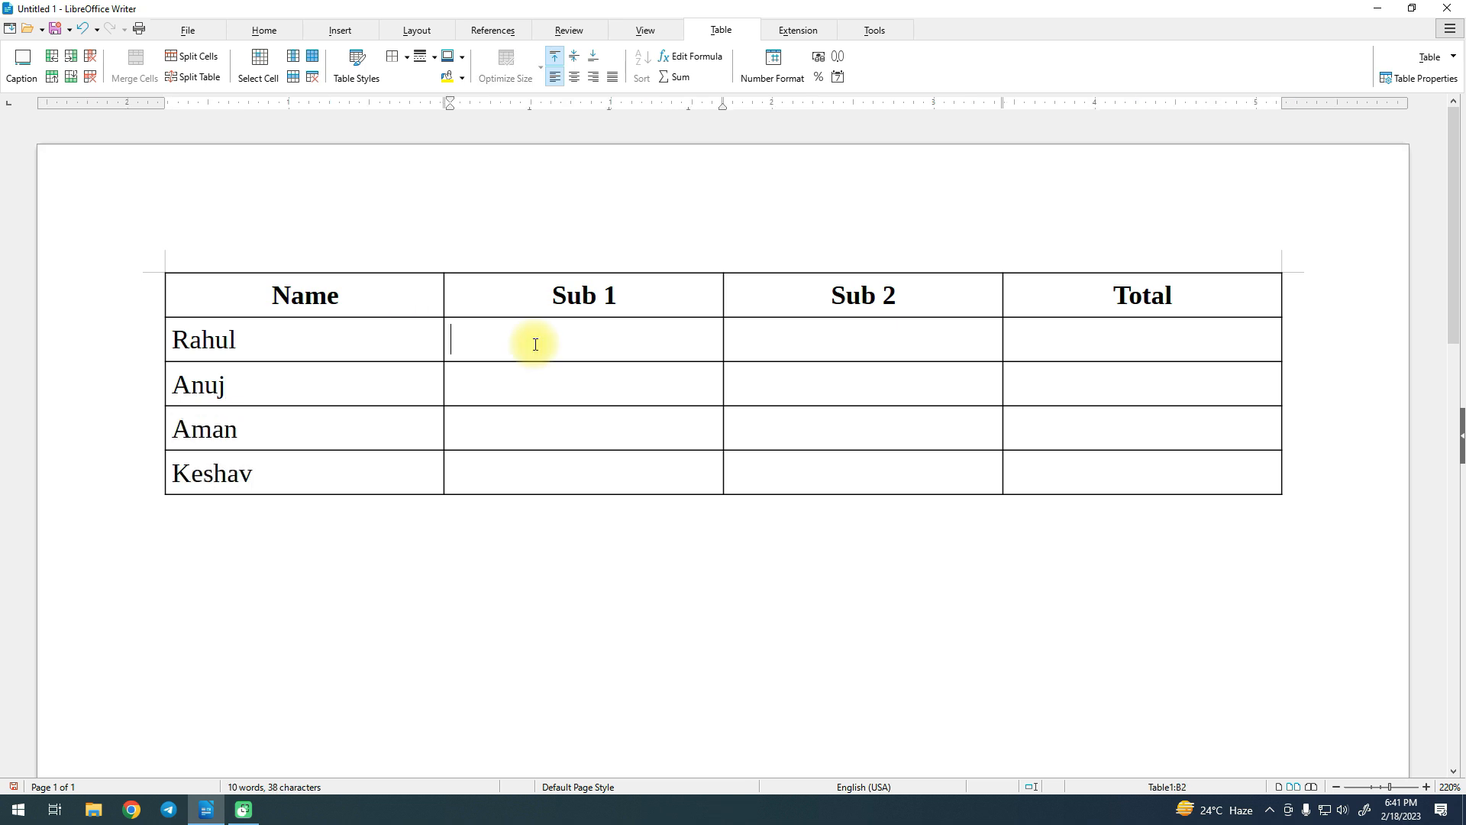
text(50)
key(Down)
text(85)
key(Down)
text(56)
key(Down)
text(78)
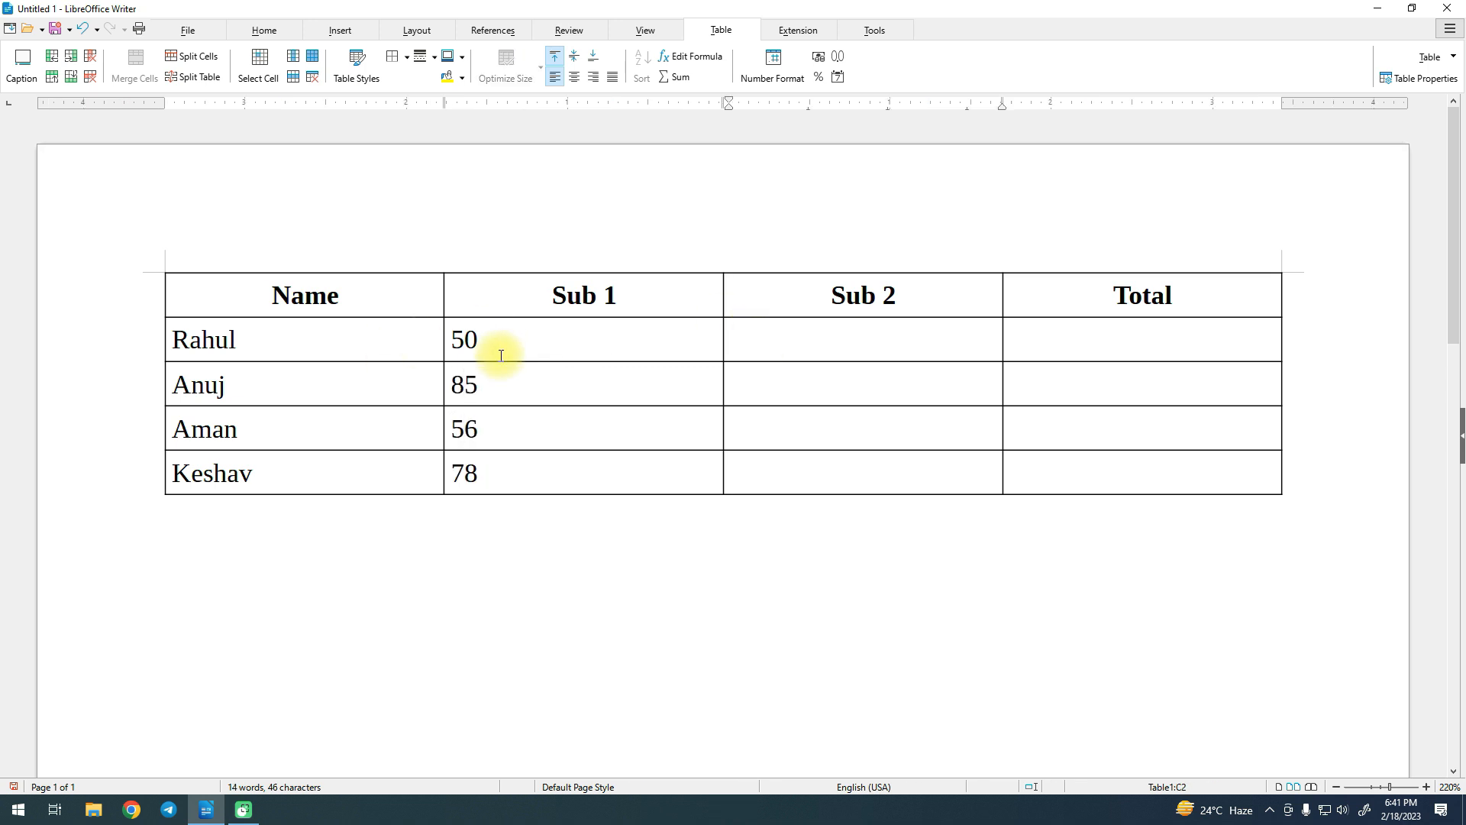
drag(481, 337, 461, 475)
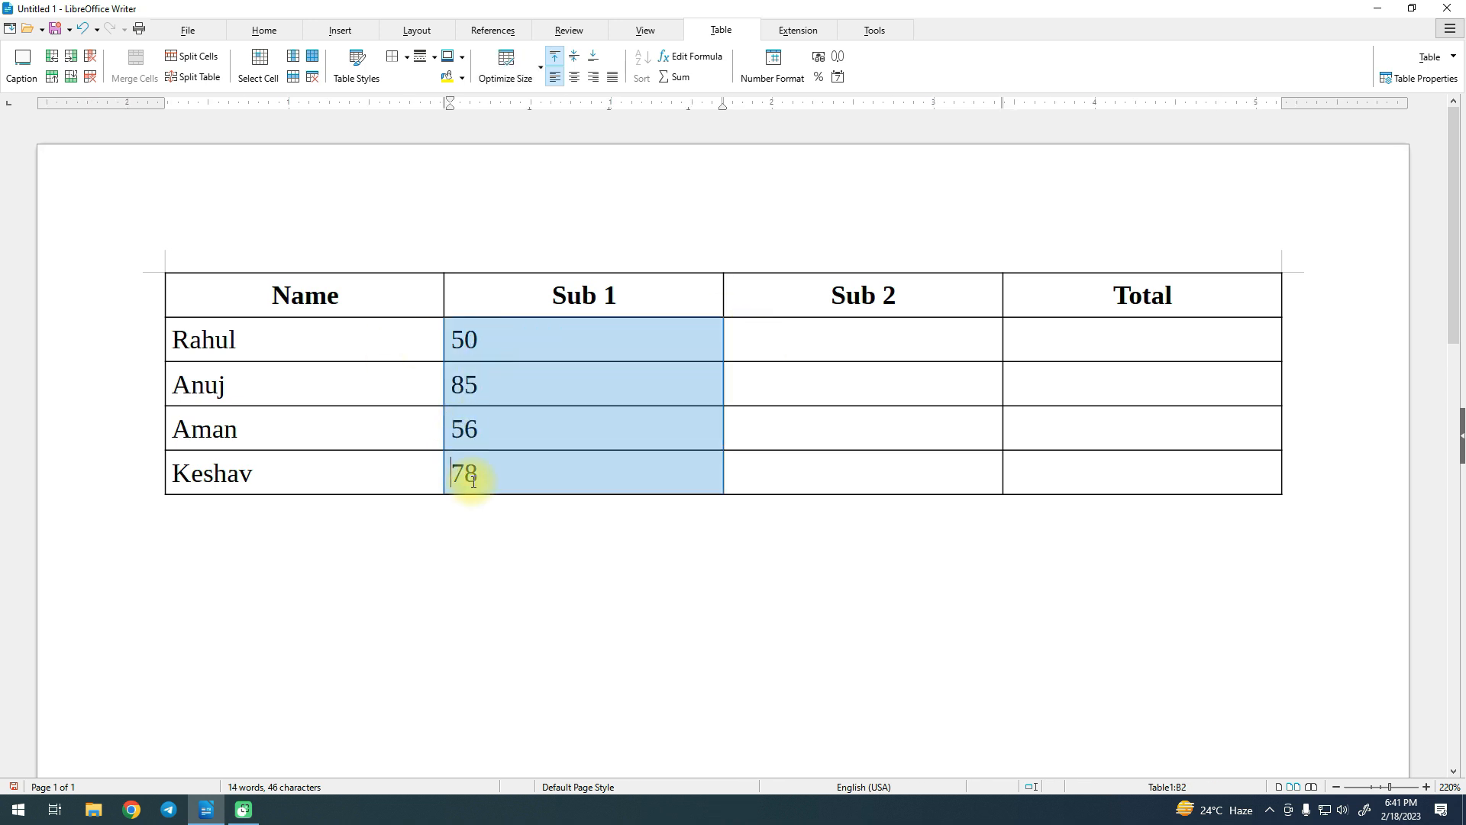
Enter the marks 45, 68, 48 and 71 down the Sub 2 column.
click(755, 326)
text(45)
key(Down)
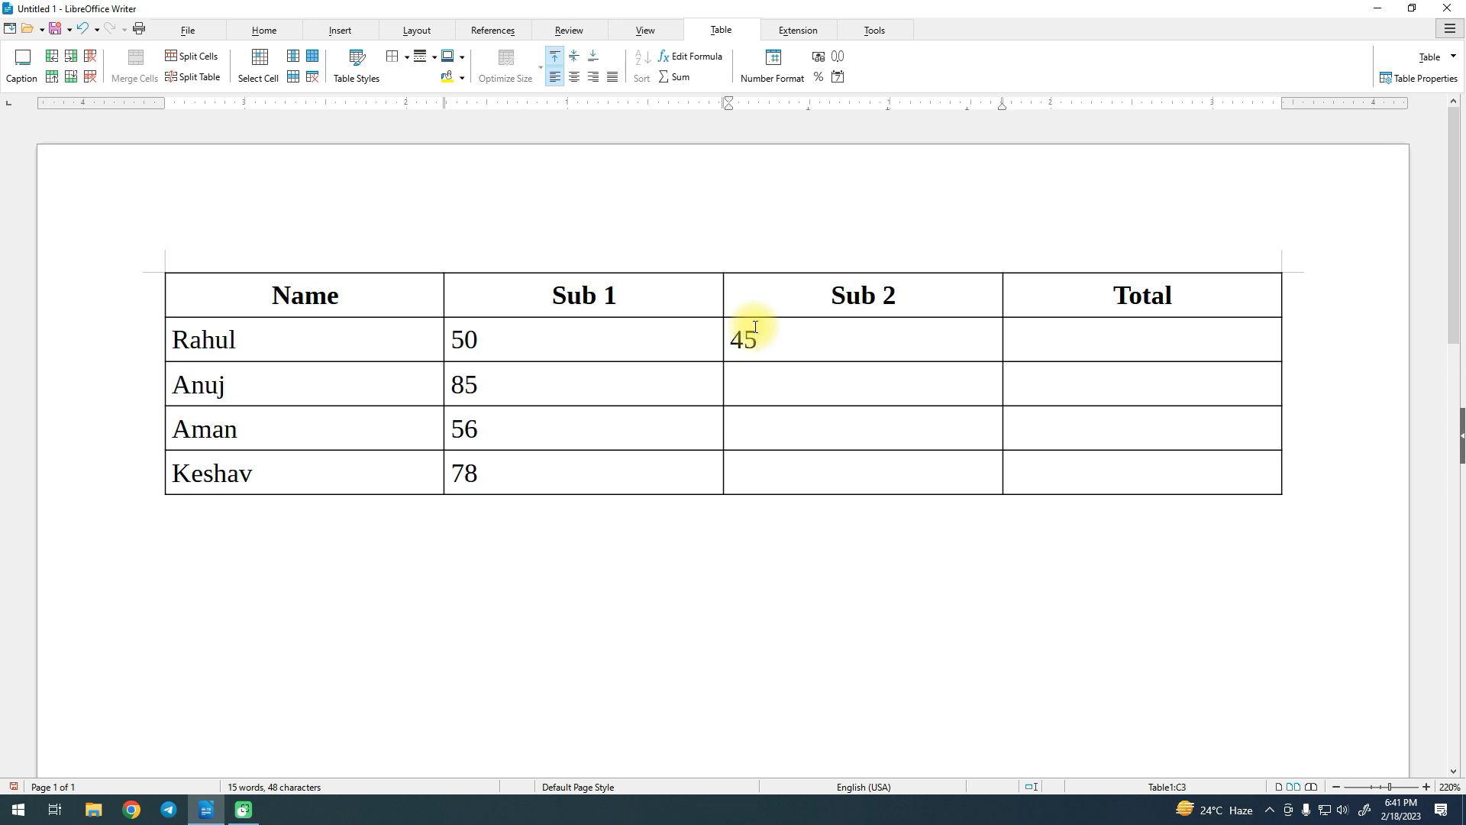
text(68)
key(Down)
text(48)
key(Down)
text(71)
Centre the names and marks below the header row, as well as the empty cells of the Total column.
click(292, 346)
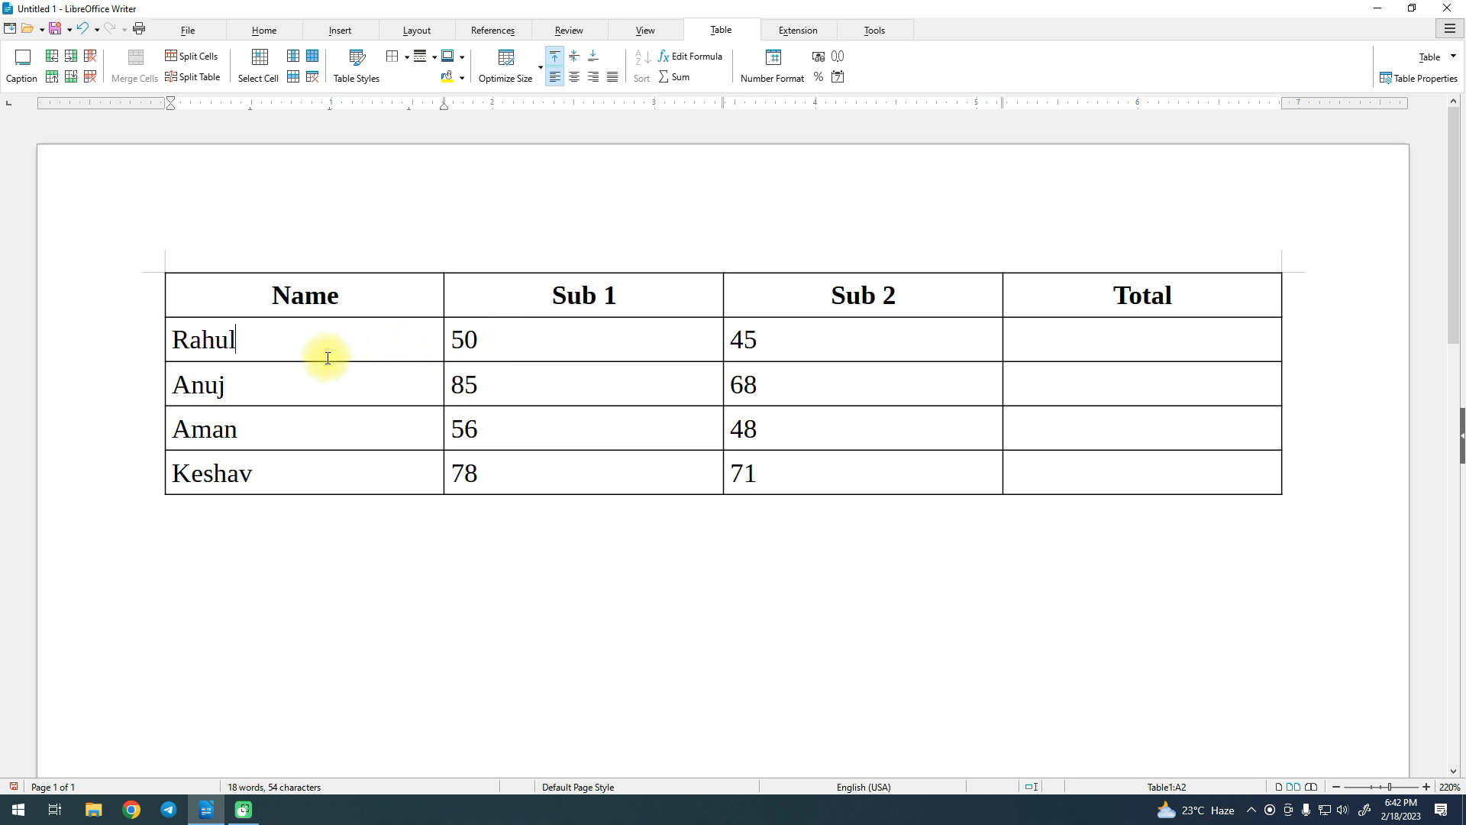
drag(256, 343, 754, 460)
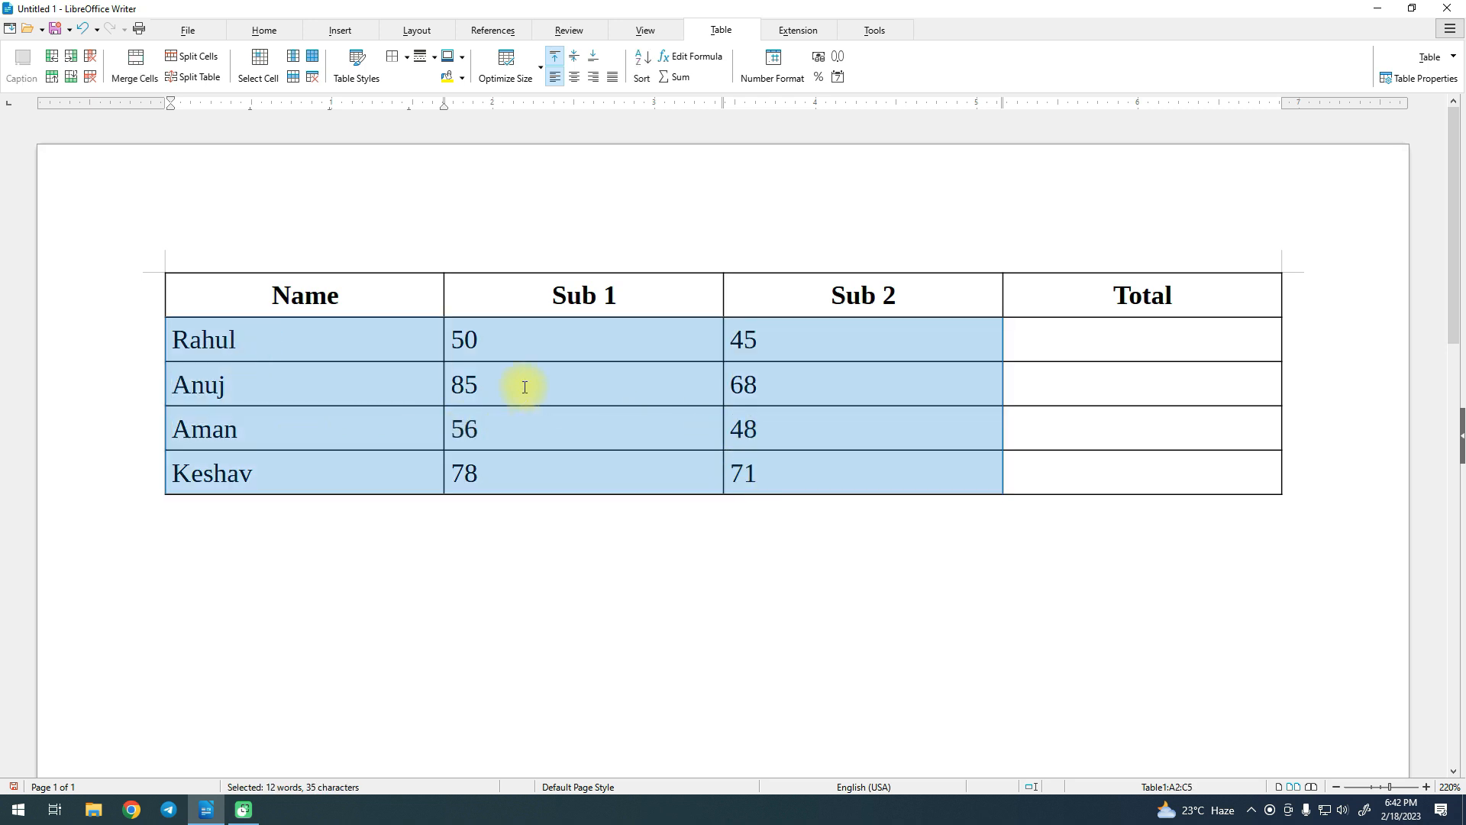
key(ctrl+e)
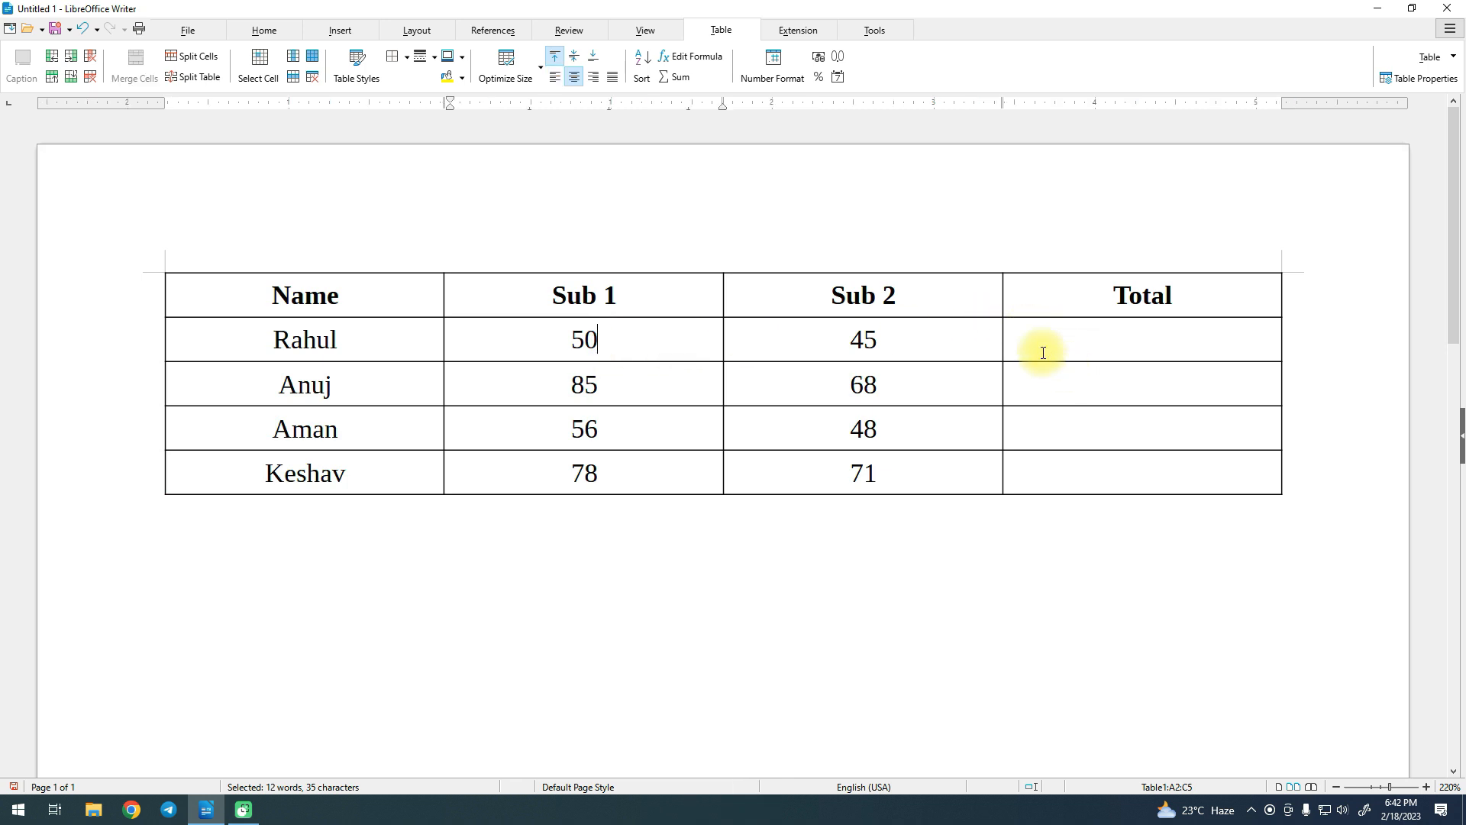
drag(1144, 345, 1132, 462)
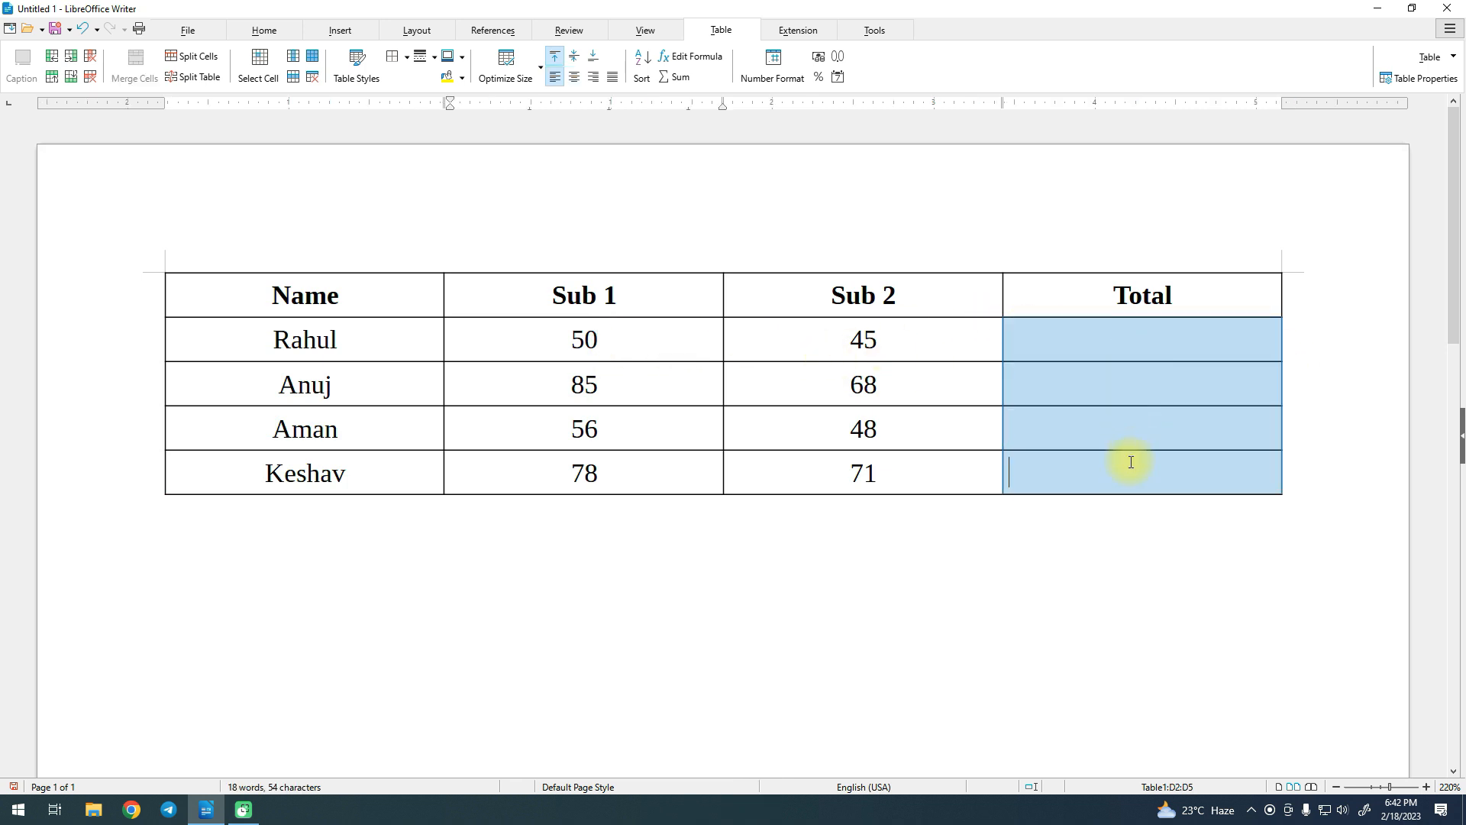
key(ctrl+e)
click(1112, 342)
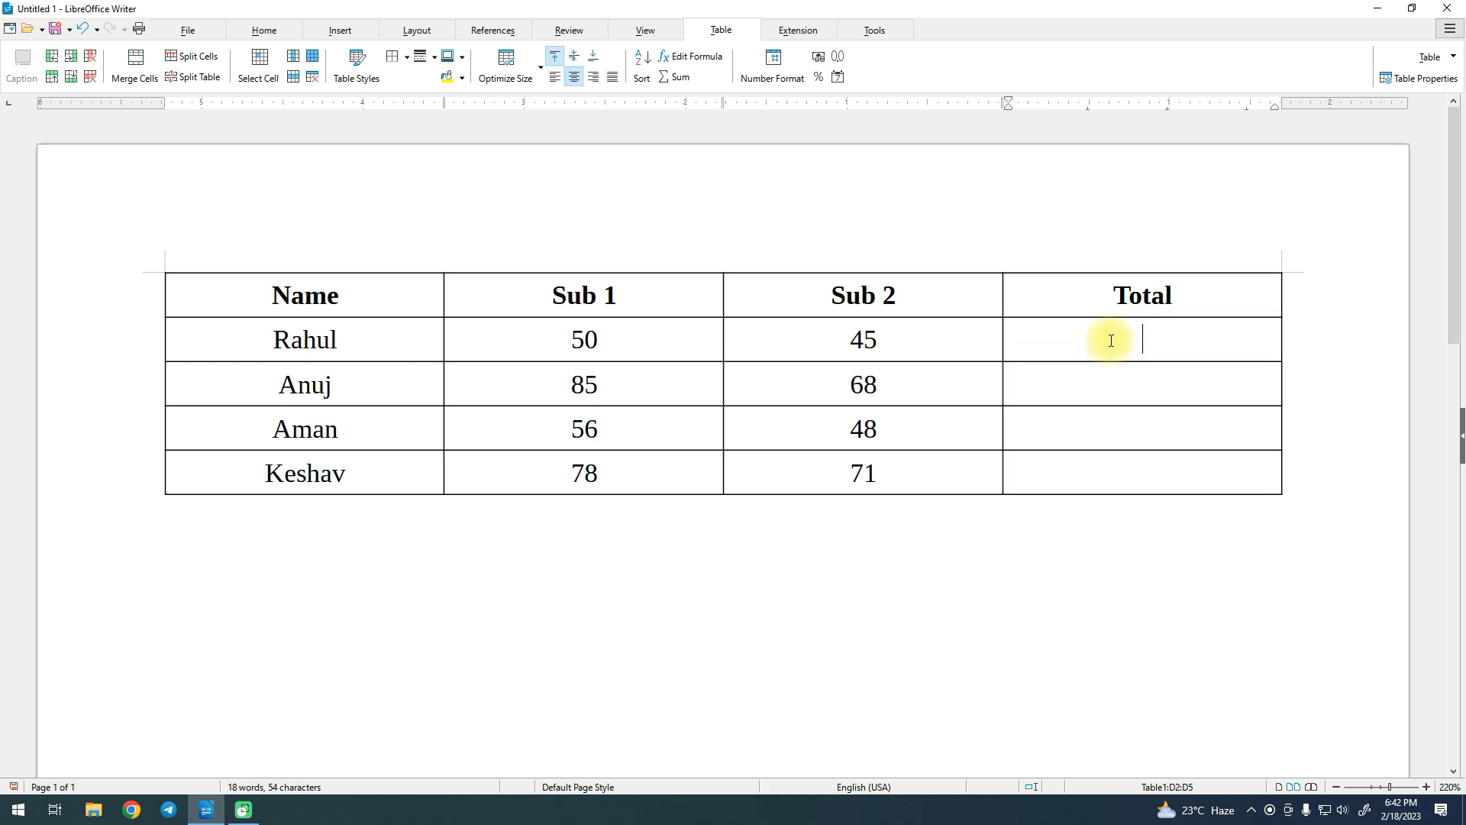
Add the numbered caption "Marksheet" above the table using the Table category, and place the cursor in the caption line.
click(391, 350)
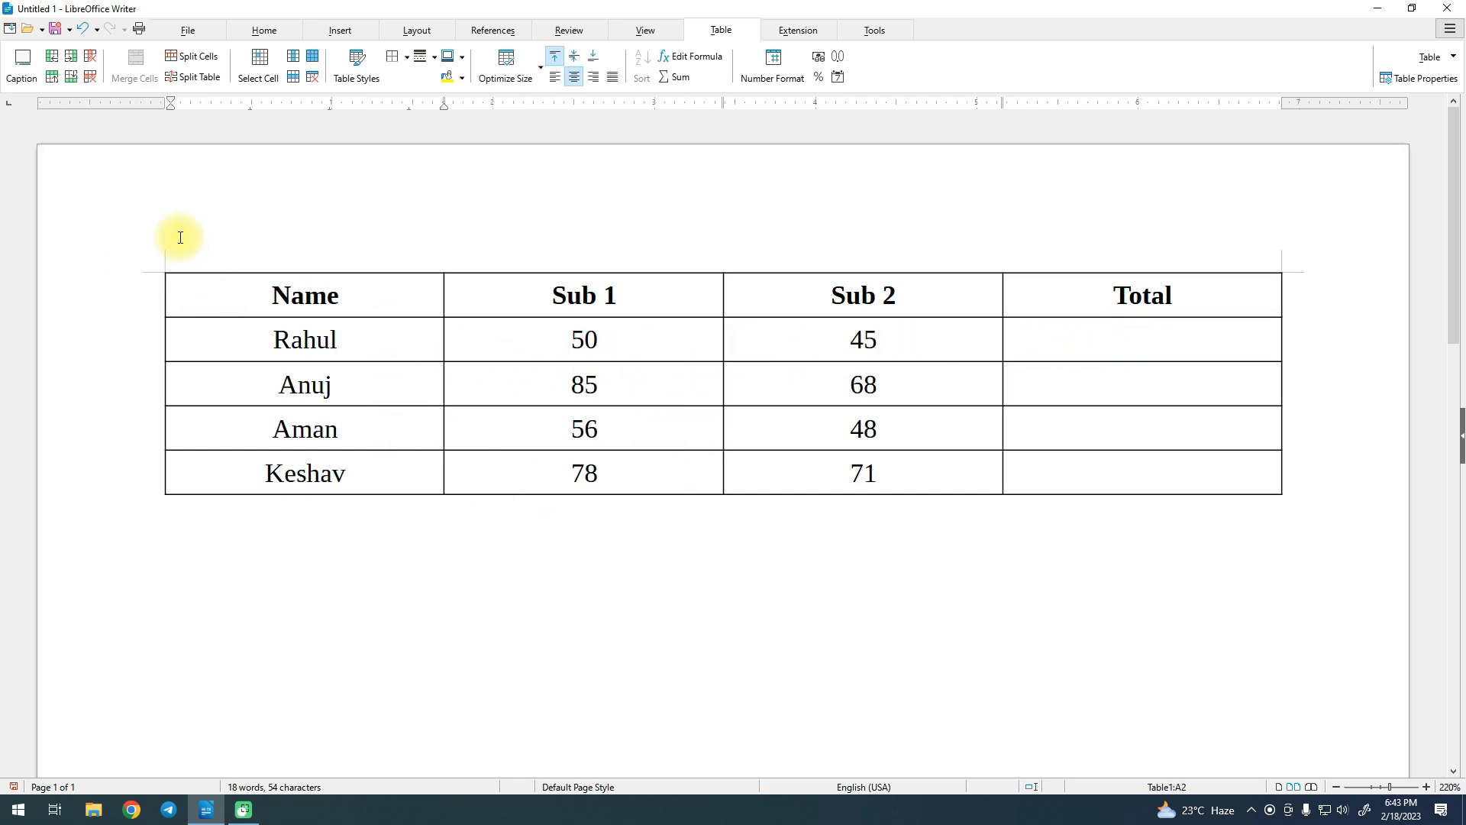
click(27, 80)
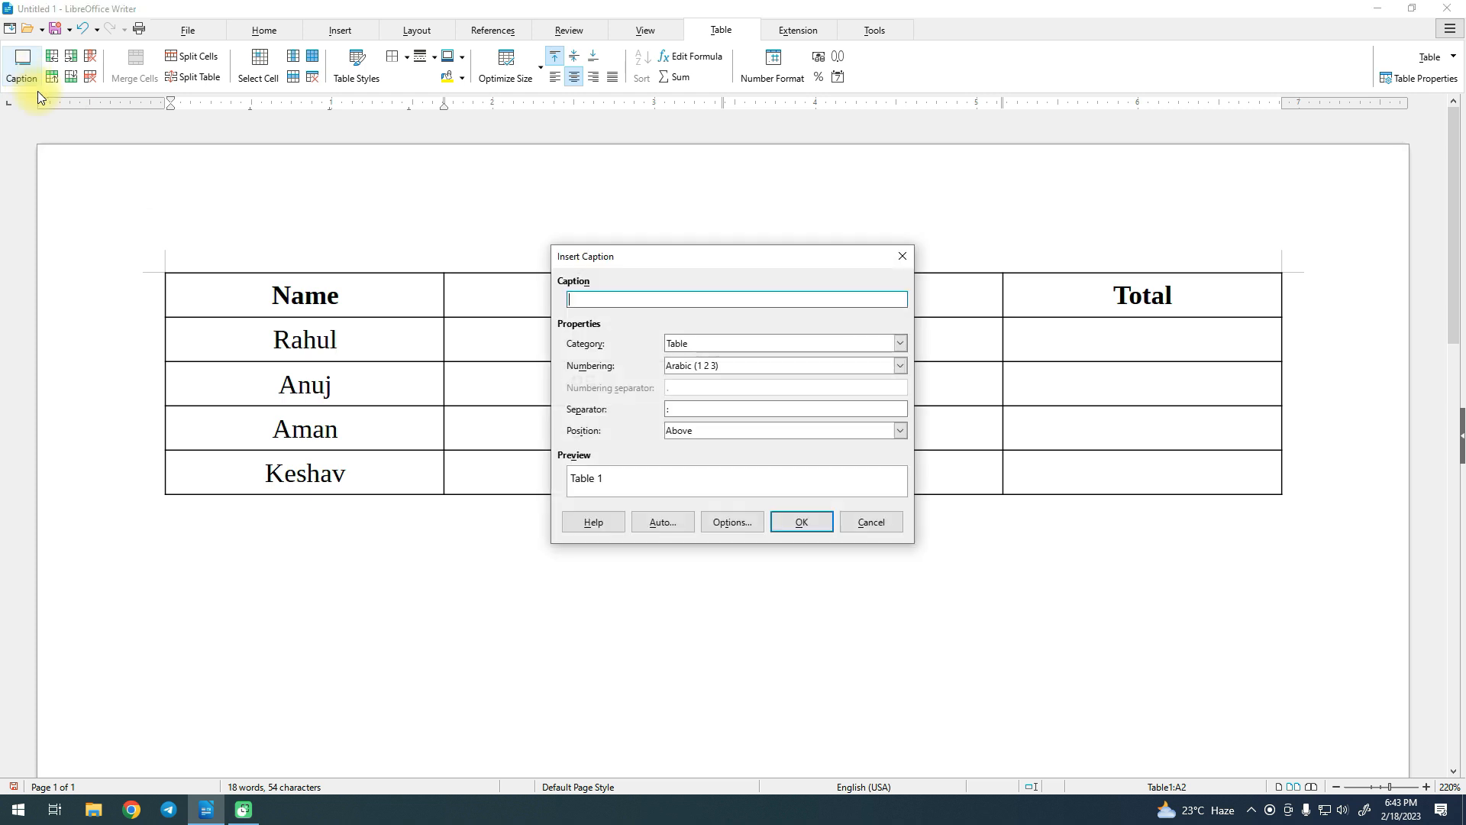
drag(707, 260, 871, 233)
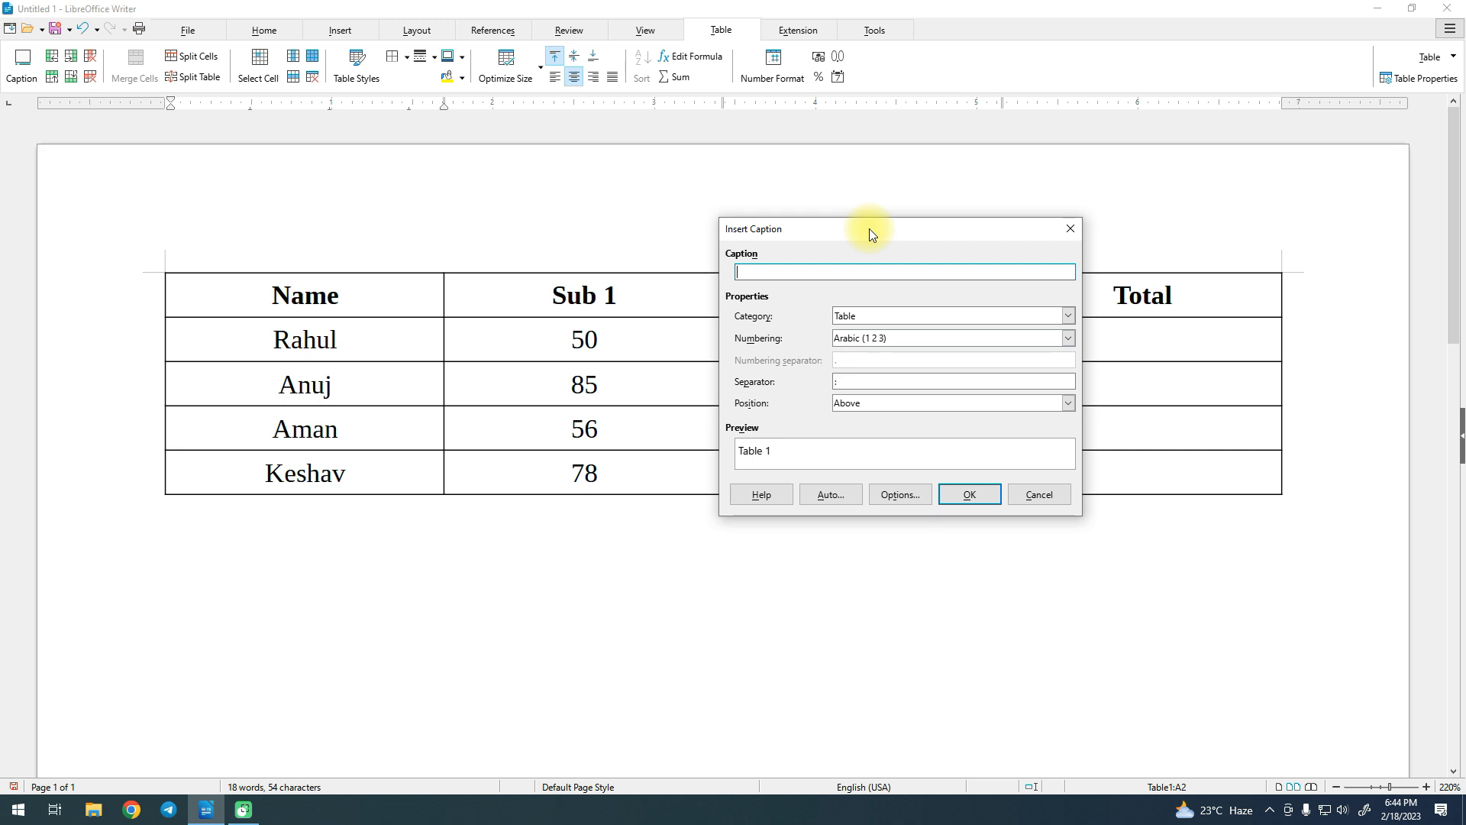
text(Marksheet)
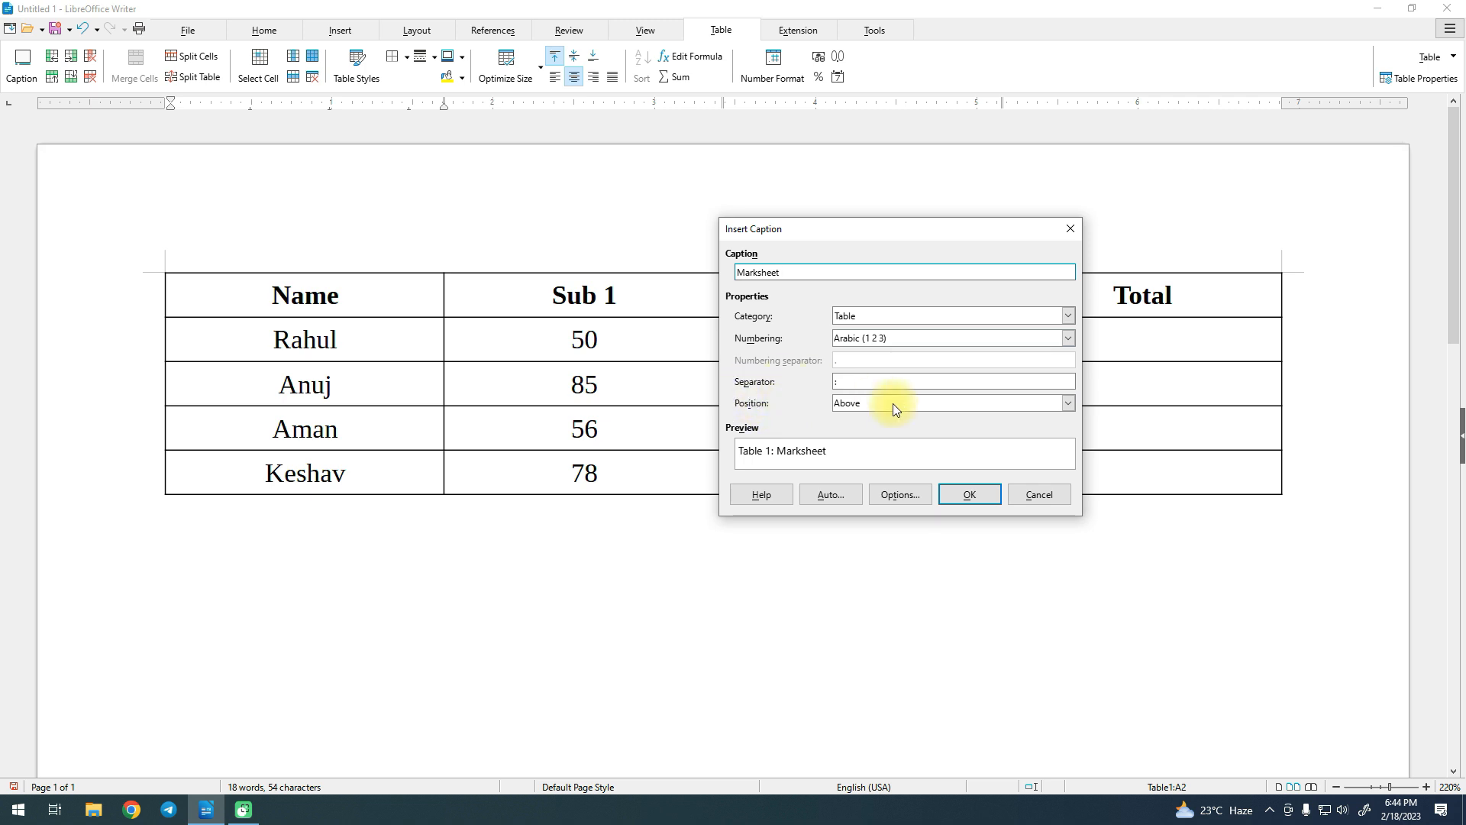
click(971, 495)
click(238, 301)
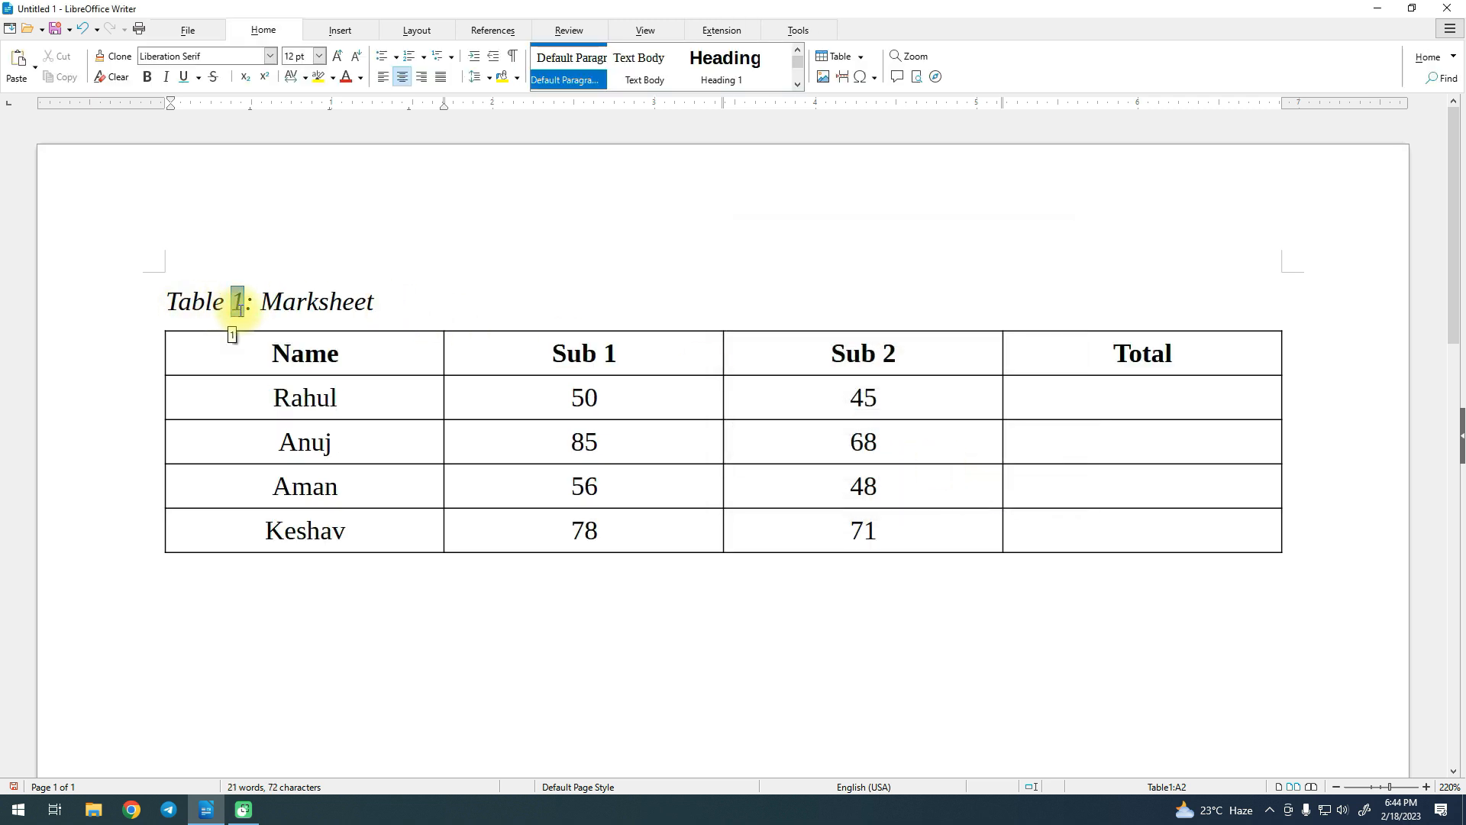
click(255, 301)
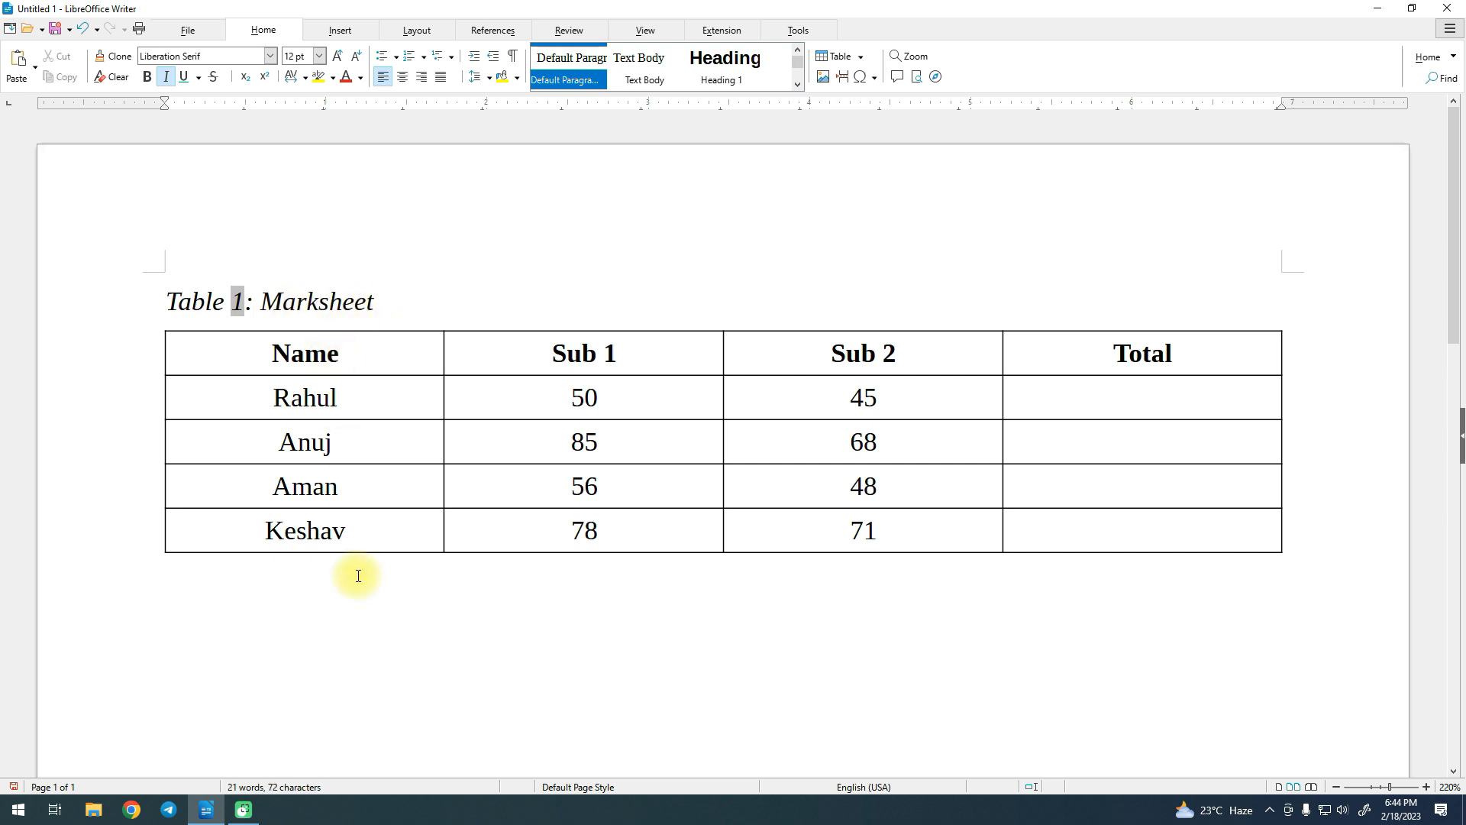
Insert a second table with five columns and five rows below the marks table.
scroll(236, 649, down, 1)
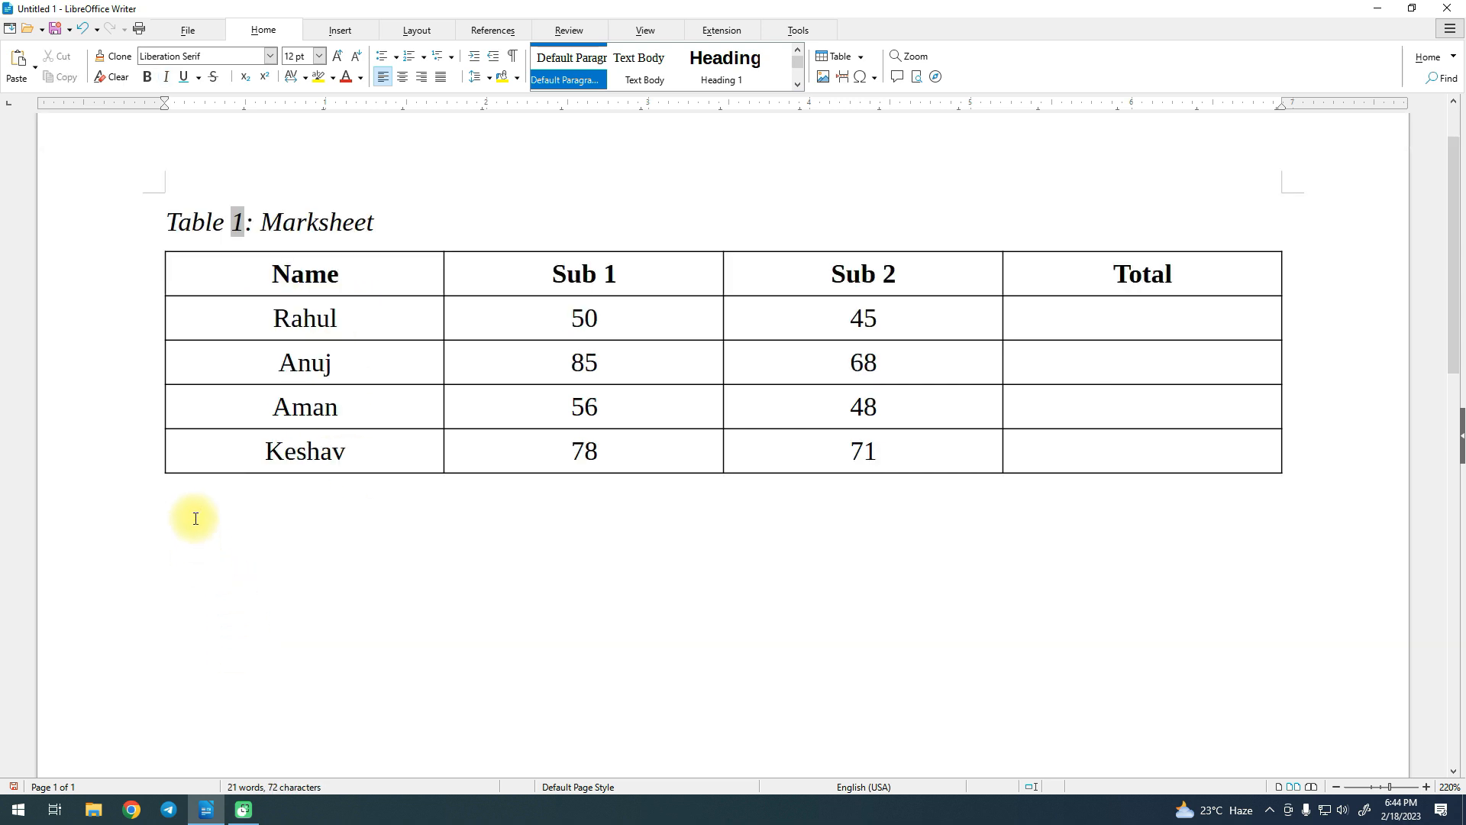
click(340, 30)
click(149, 77)
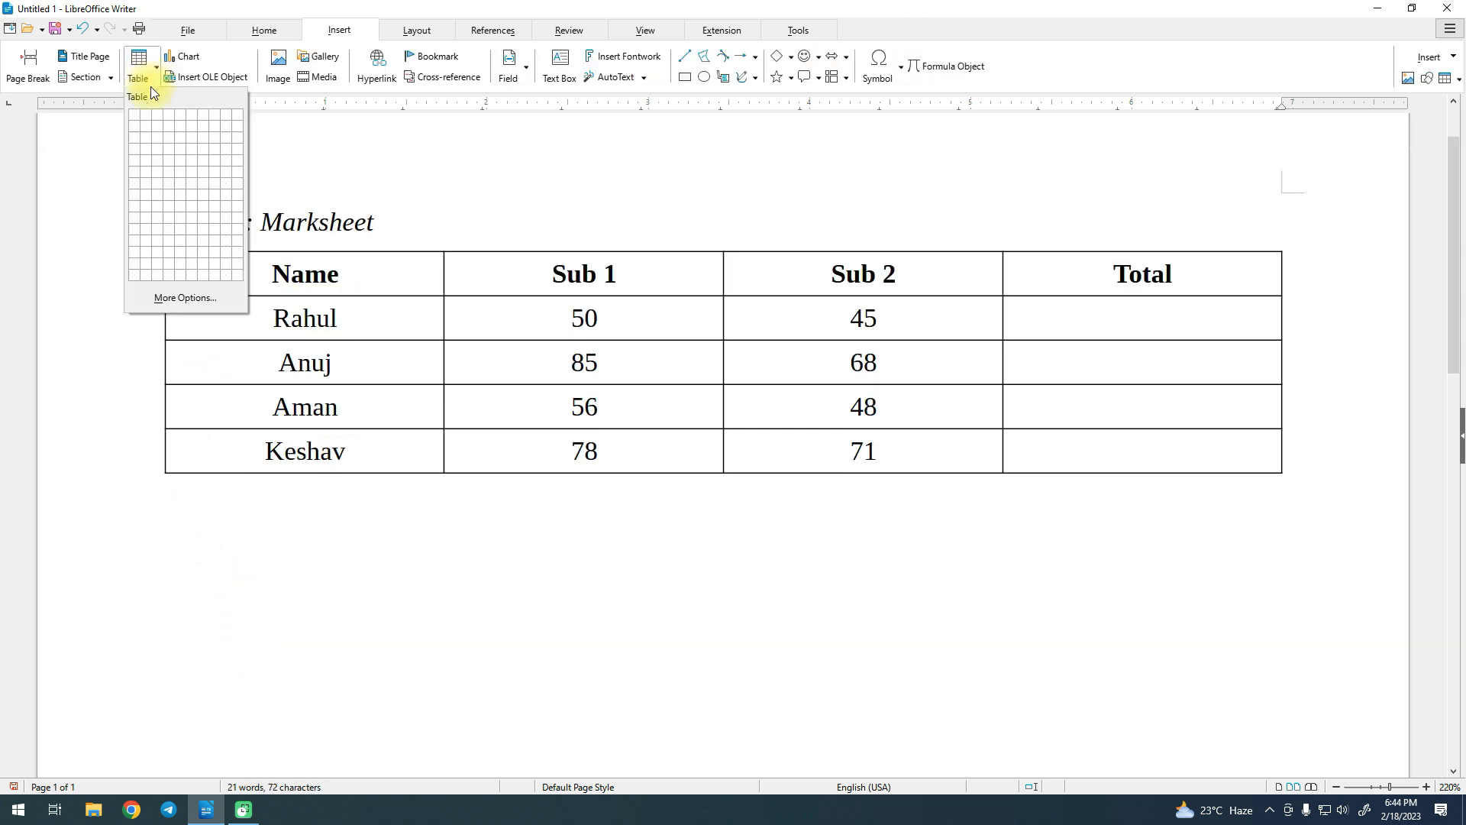
click(176, 155)
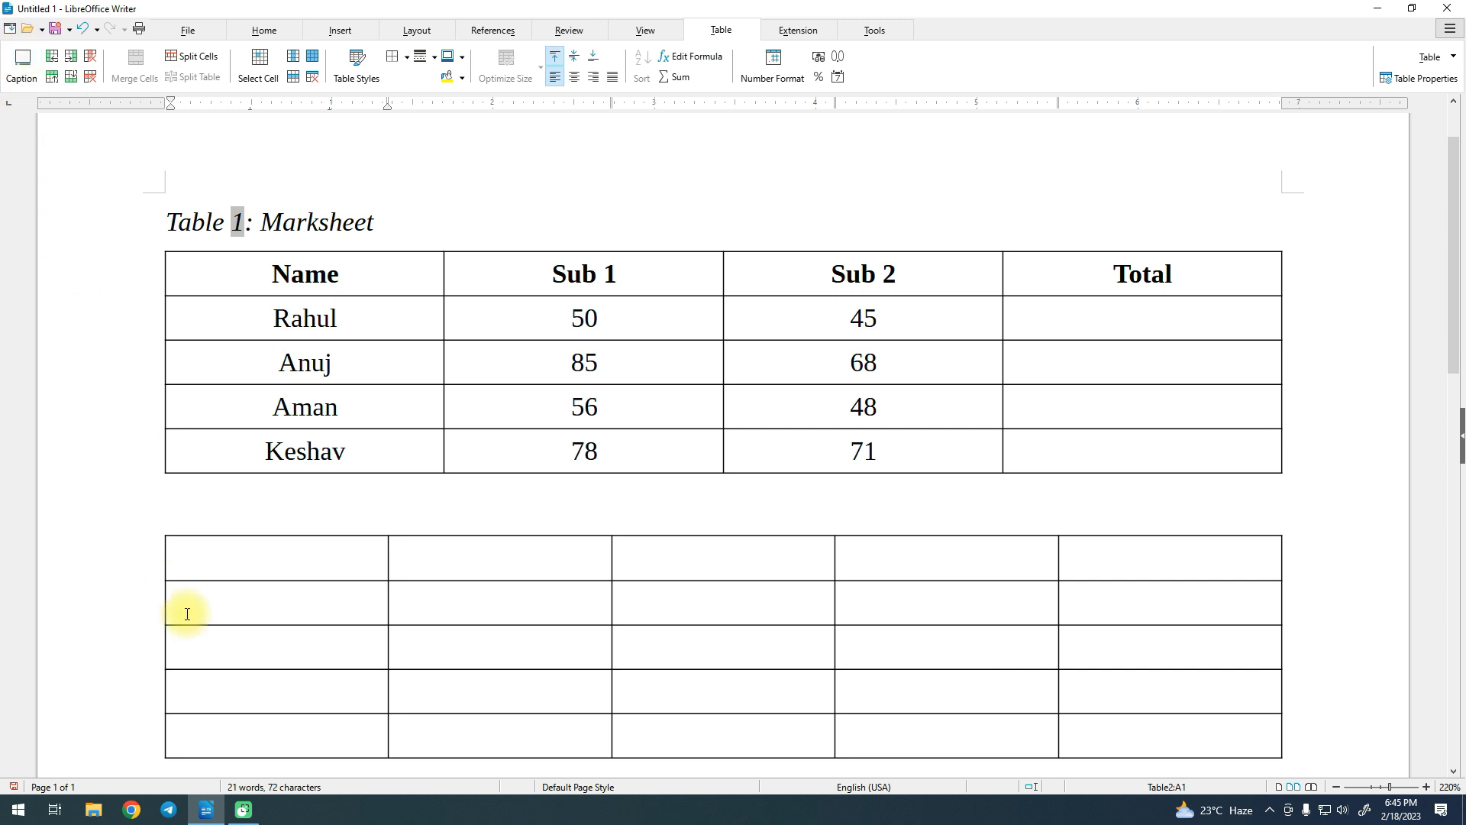
Add the numbered caption "123" above the second table using the Table category, and select the caption's number.
click(21, 81)
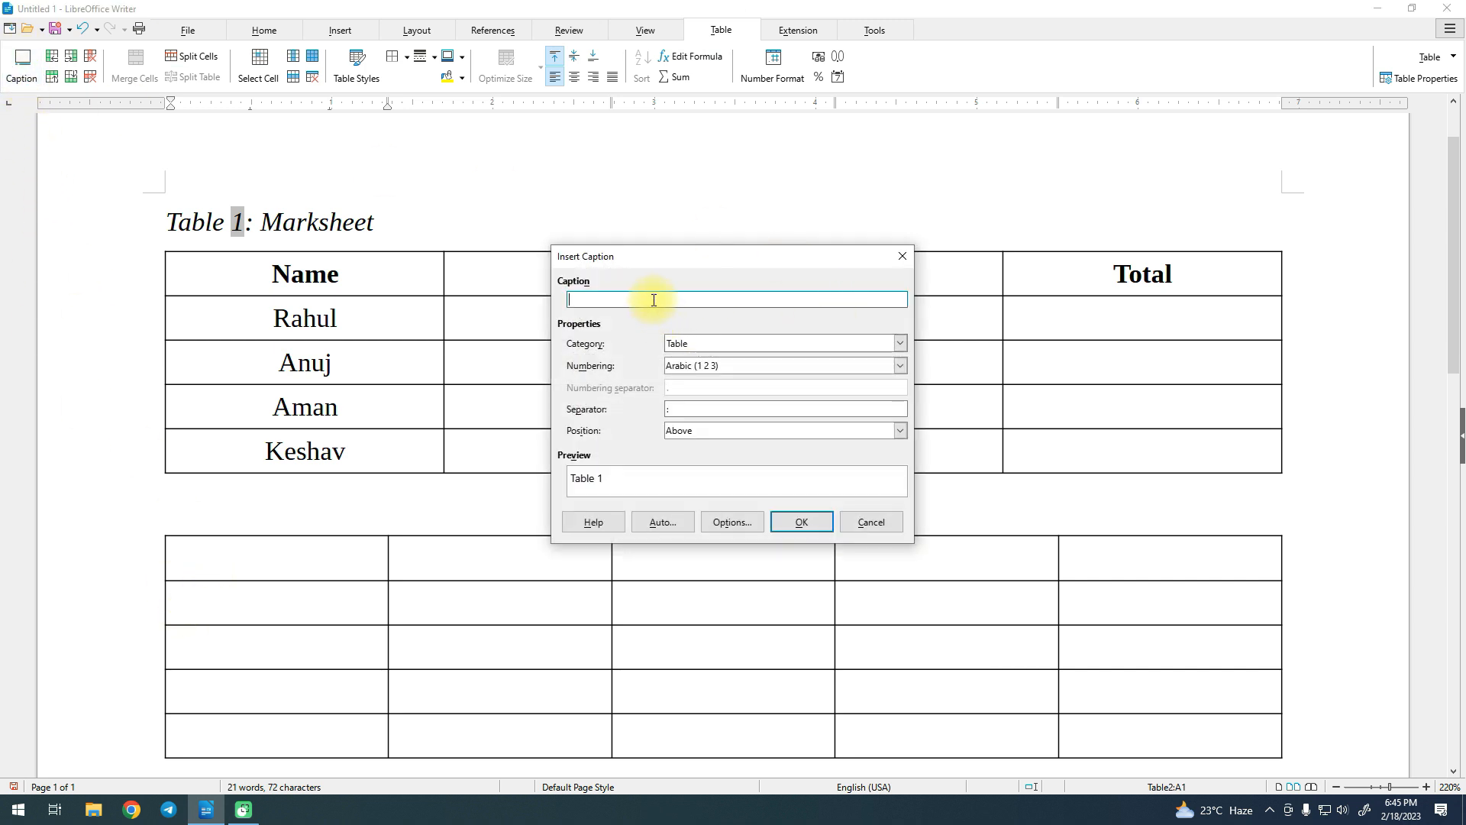
text(123)
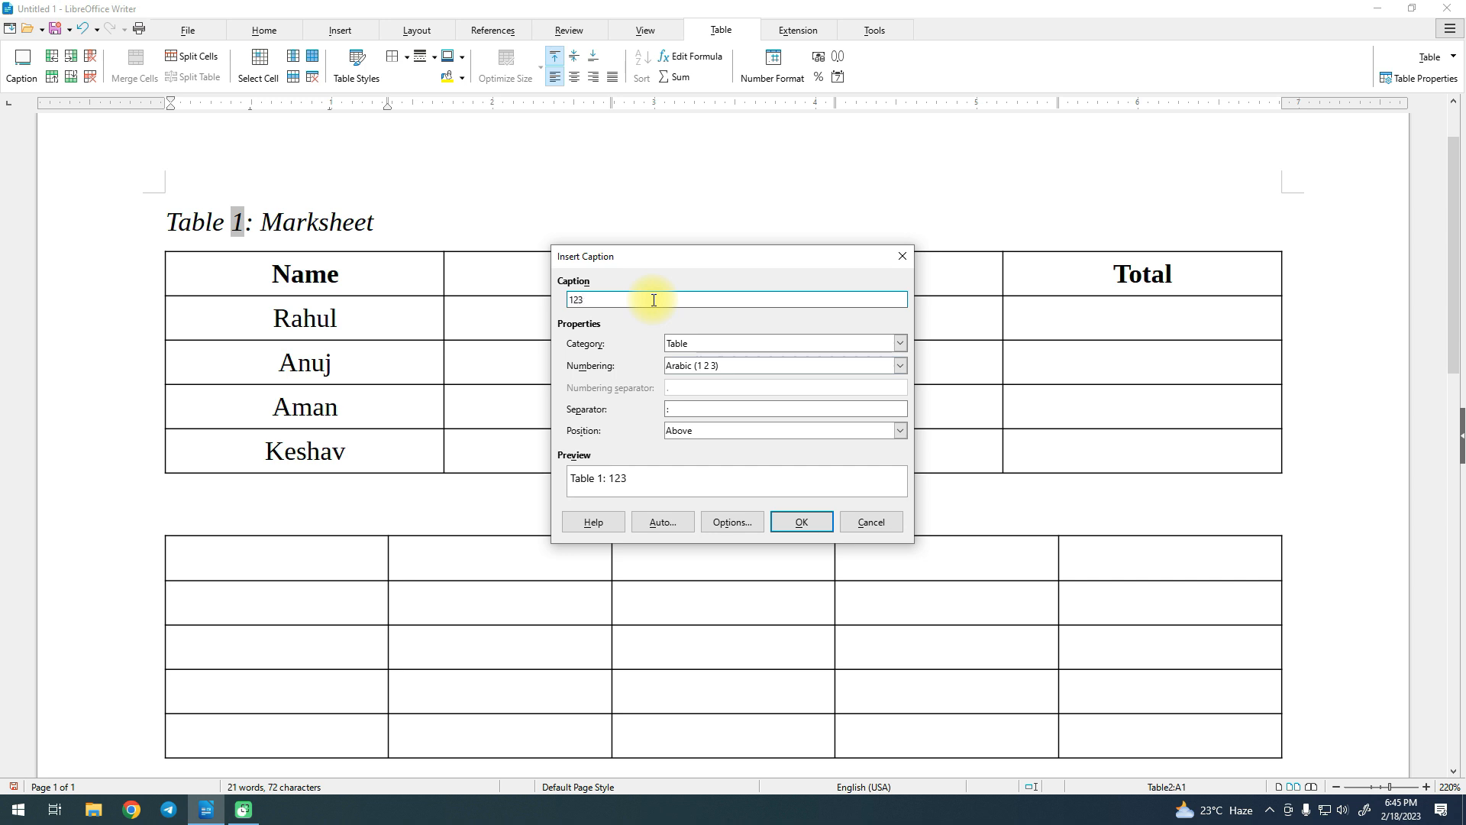
click(801, 523)
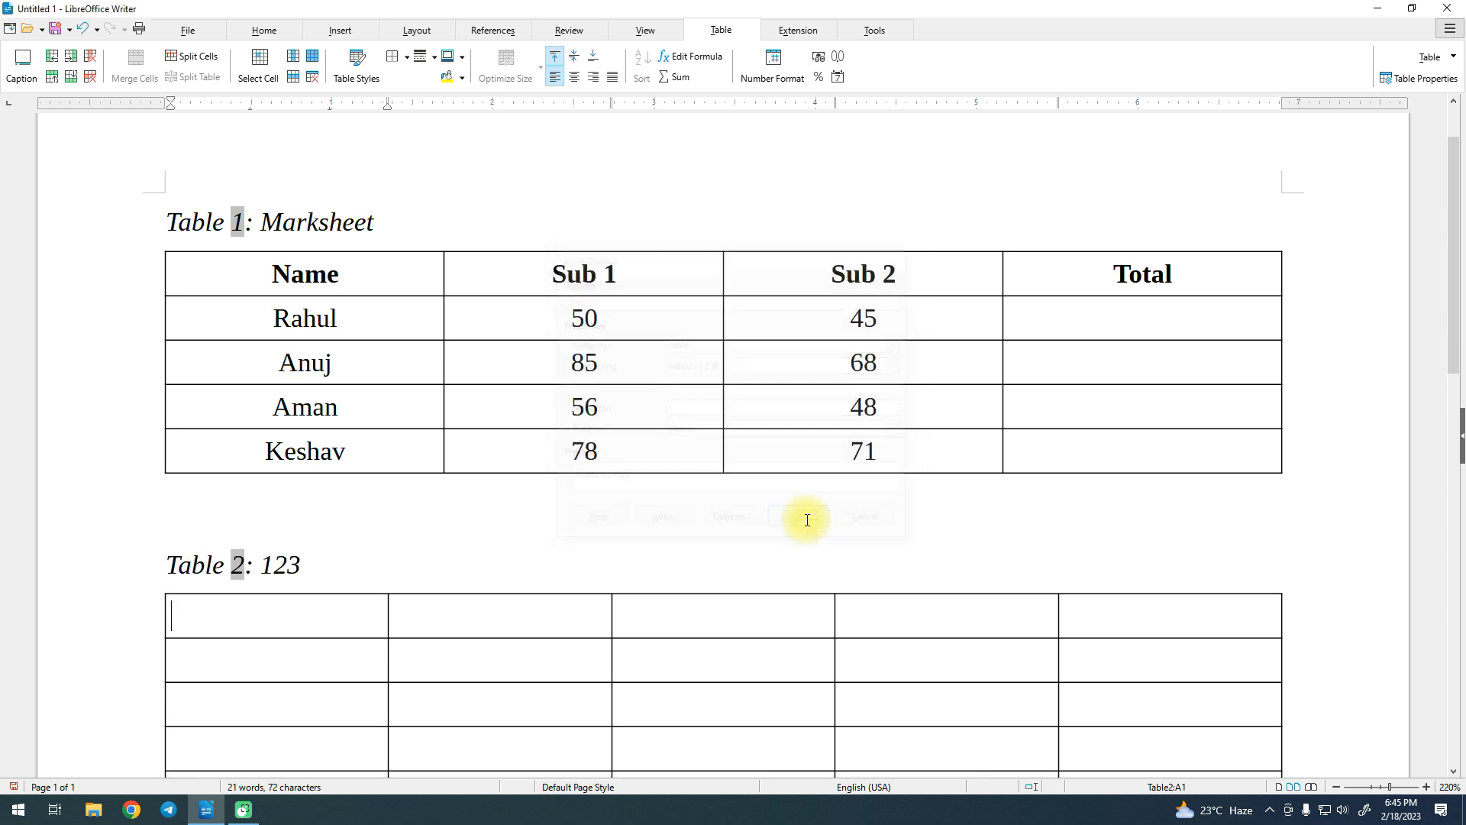
double_click(237, 566)
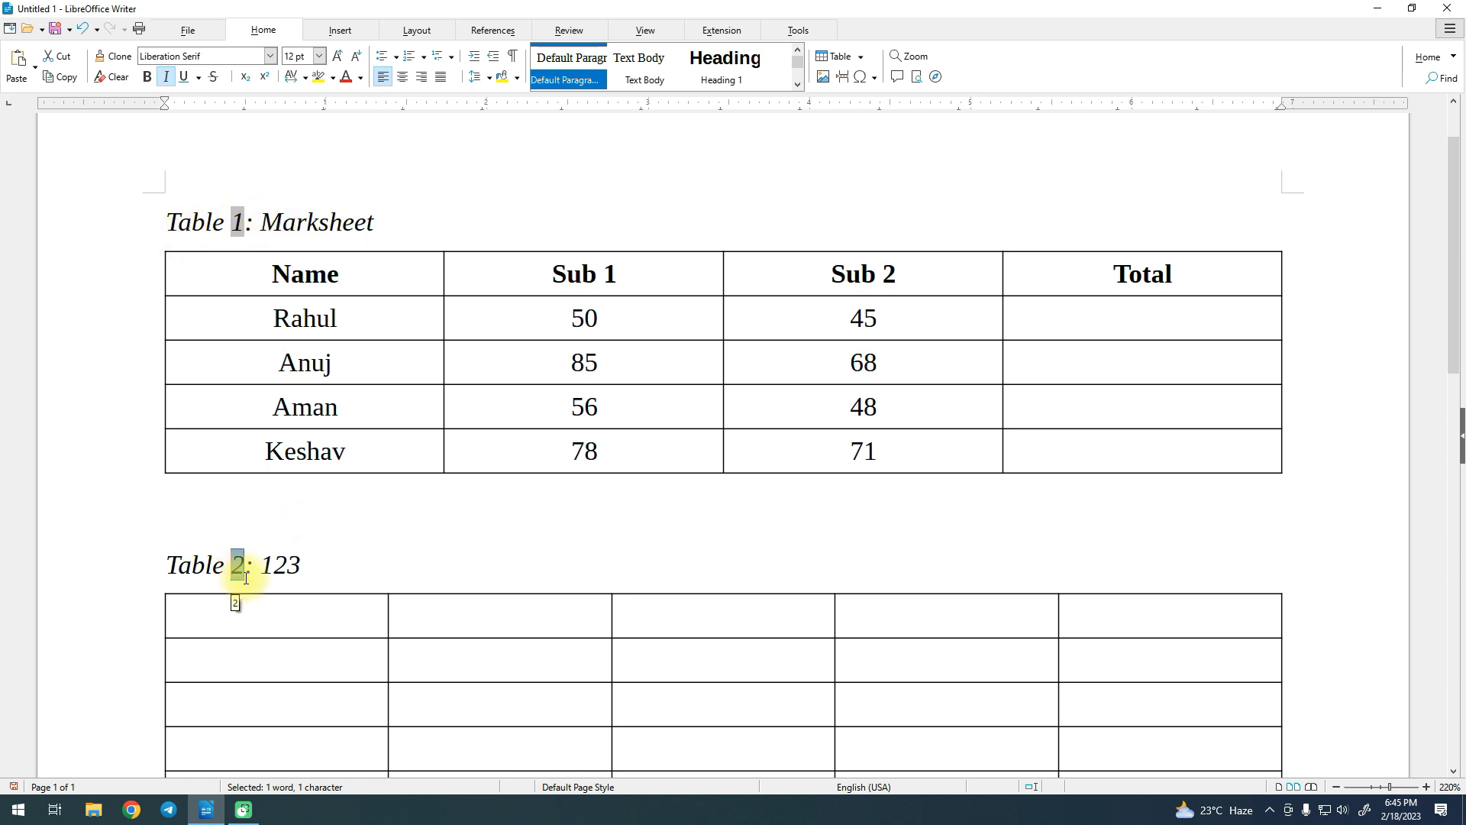
Undo the "123" caption and the insertion of the second table.
click(271, 573)
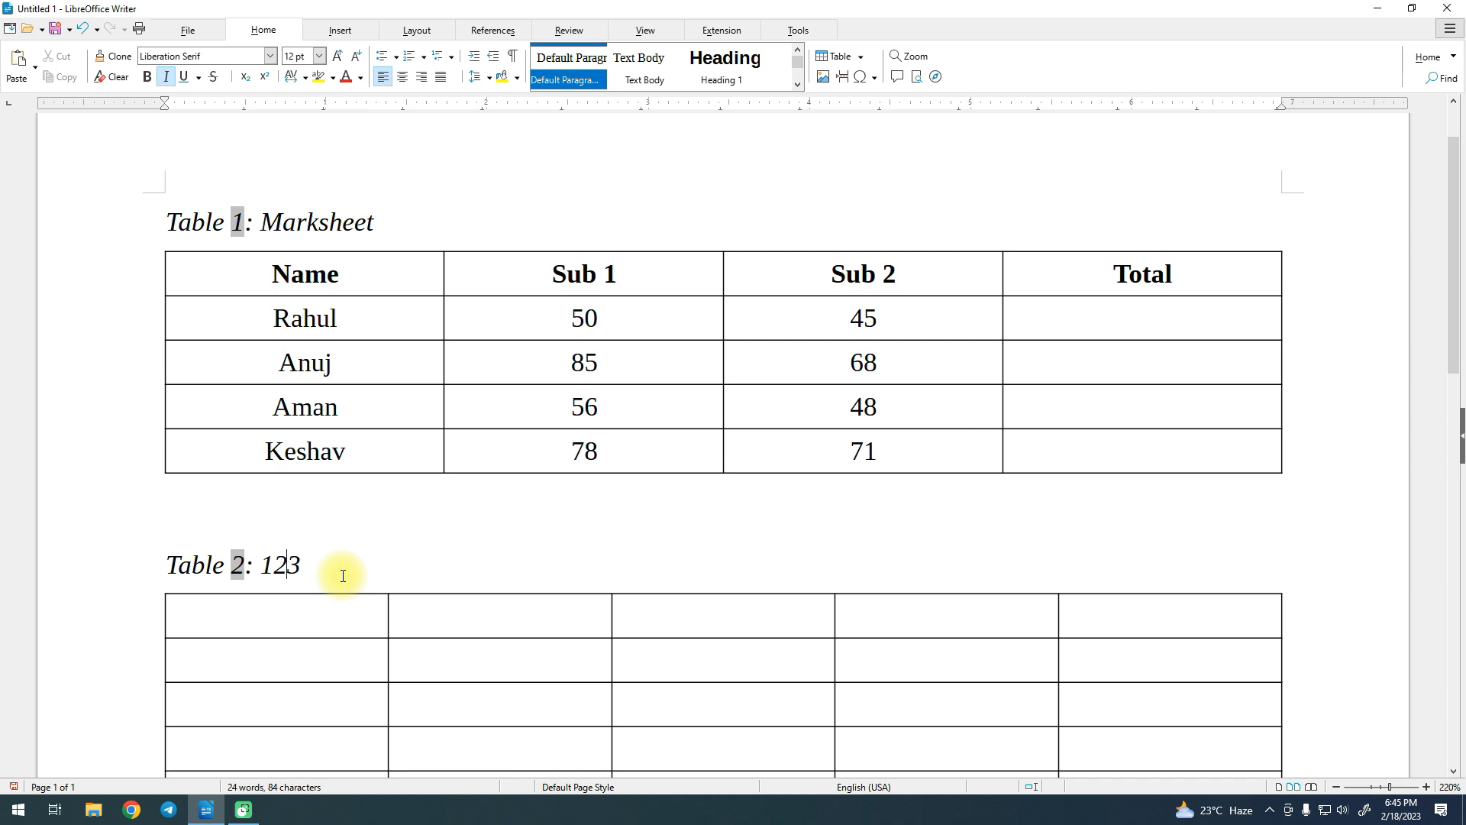
click(323, 555)
key(ctrl+z)
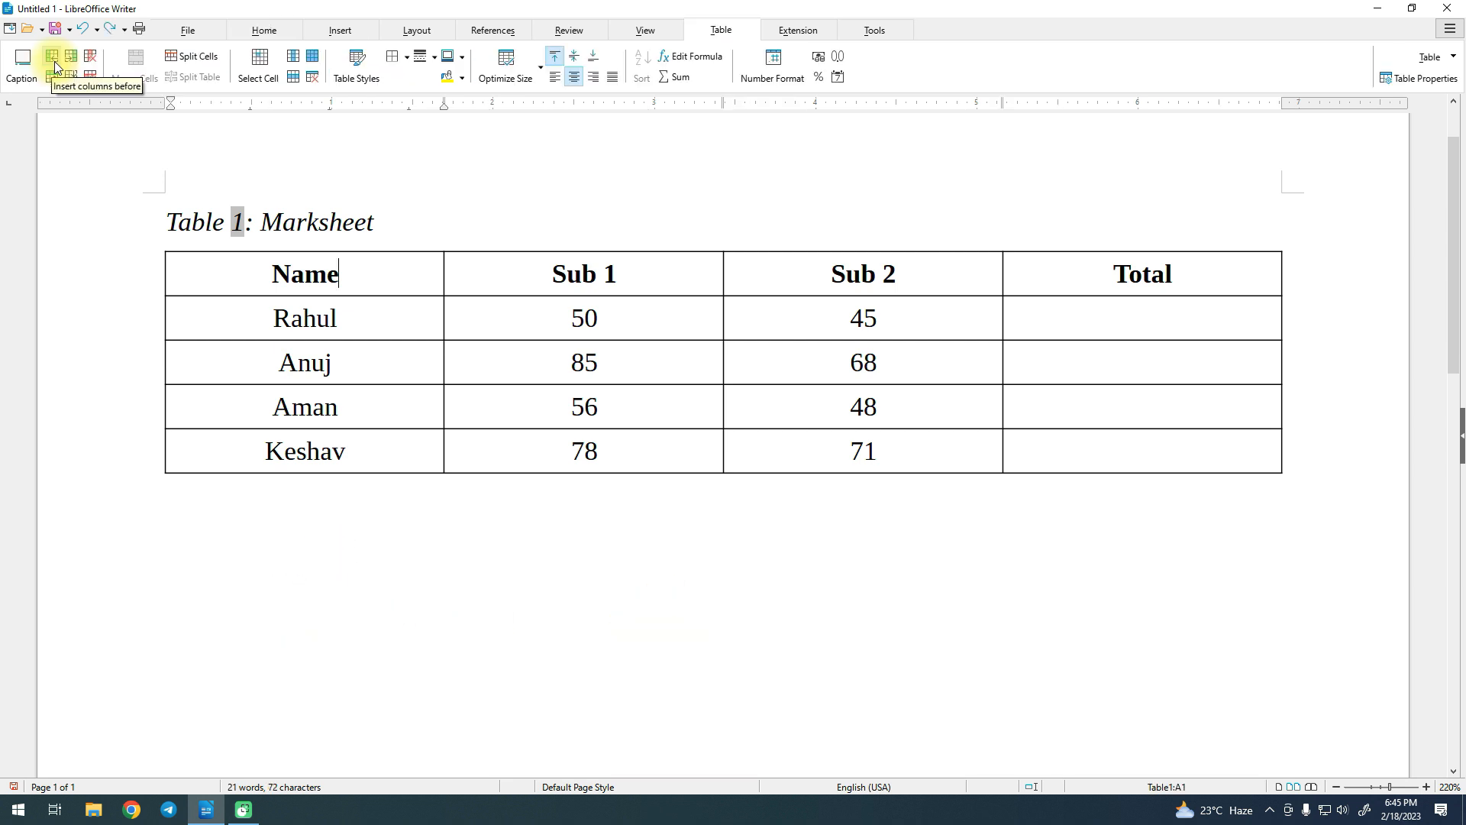
Insert a column before the Name column of the marksheet table and head it "Sr. No.".
click(263, 274)
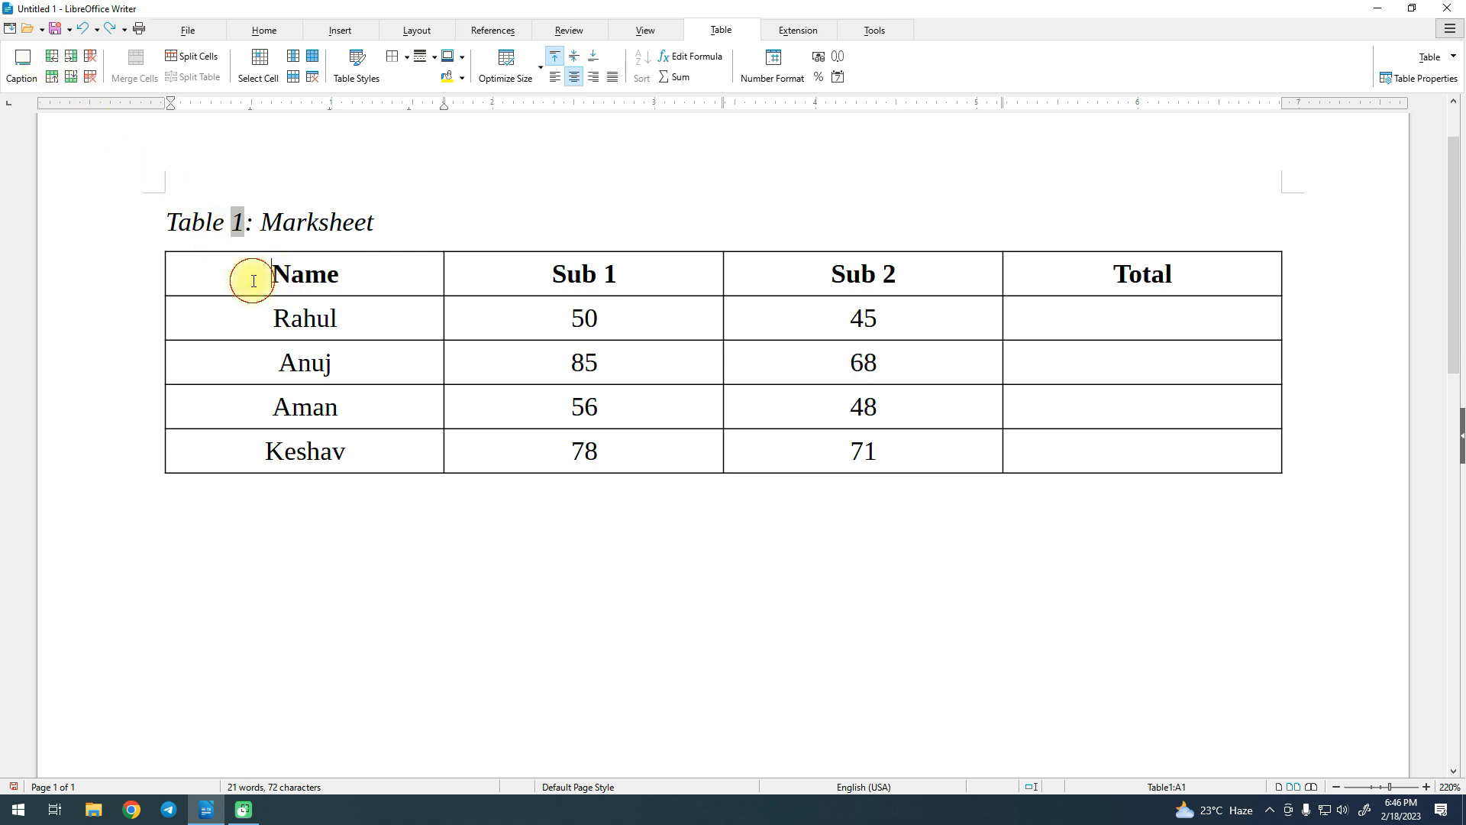
click(49, 58)
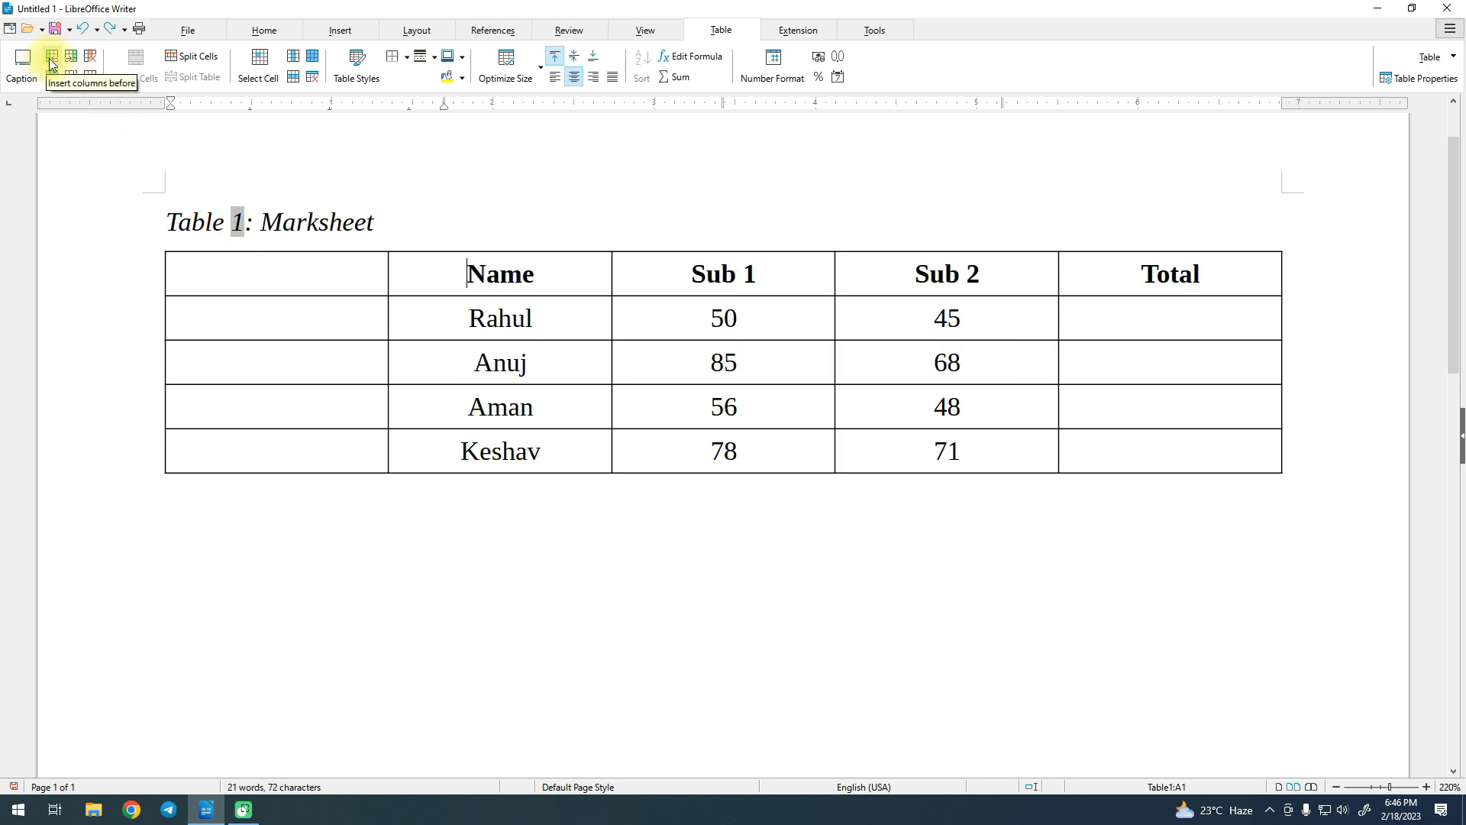
click(303, 278)
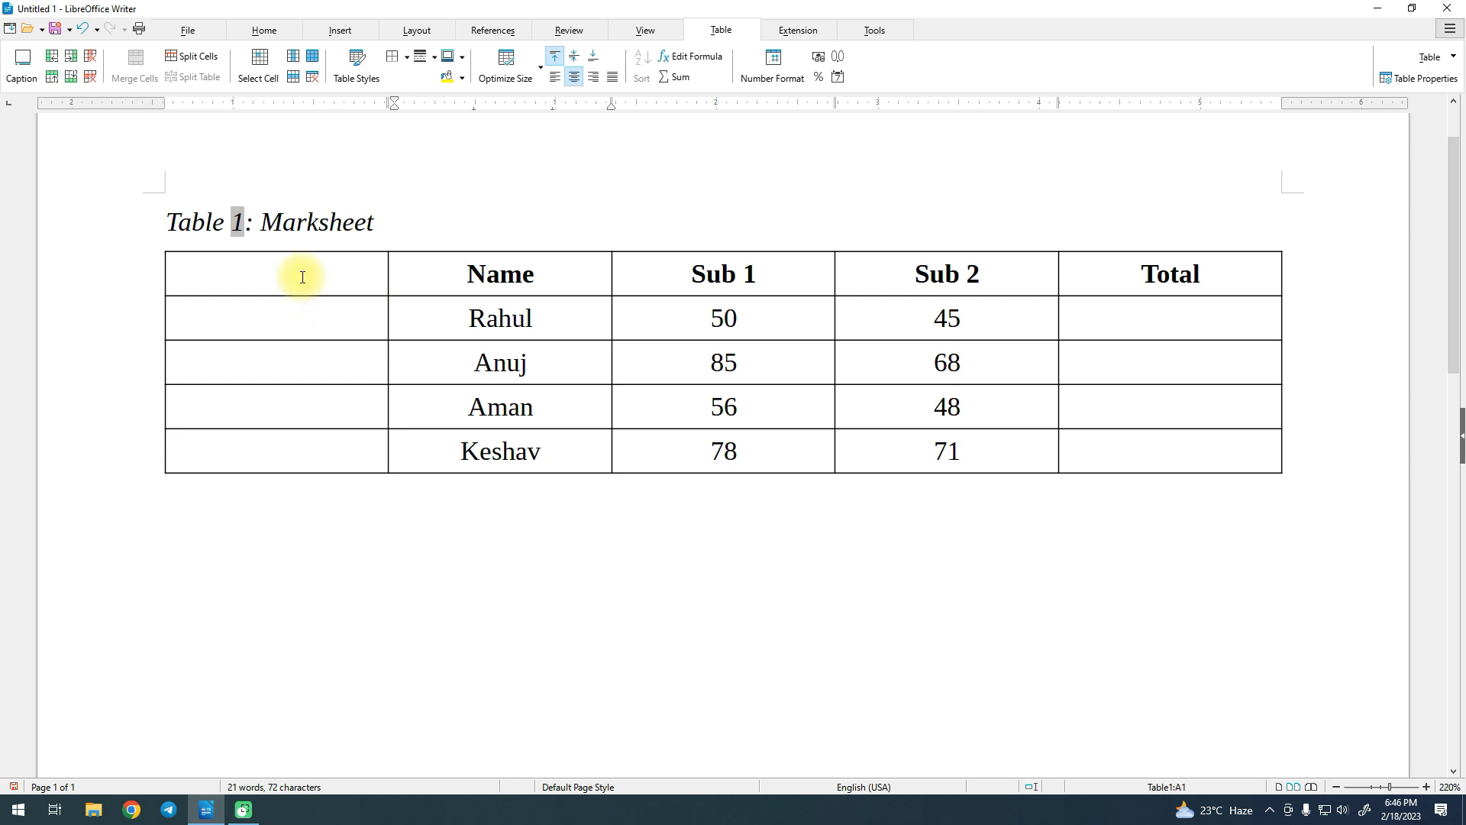
text(S)
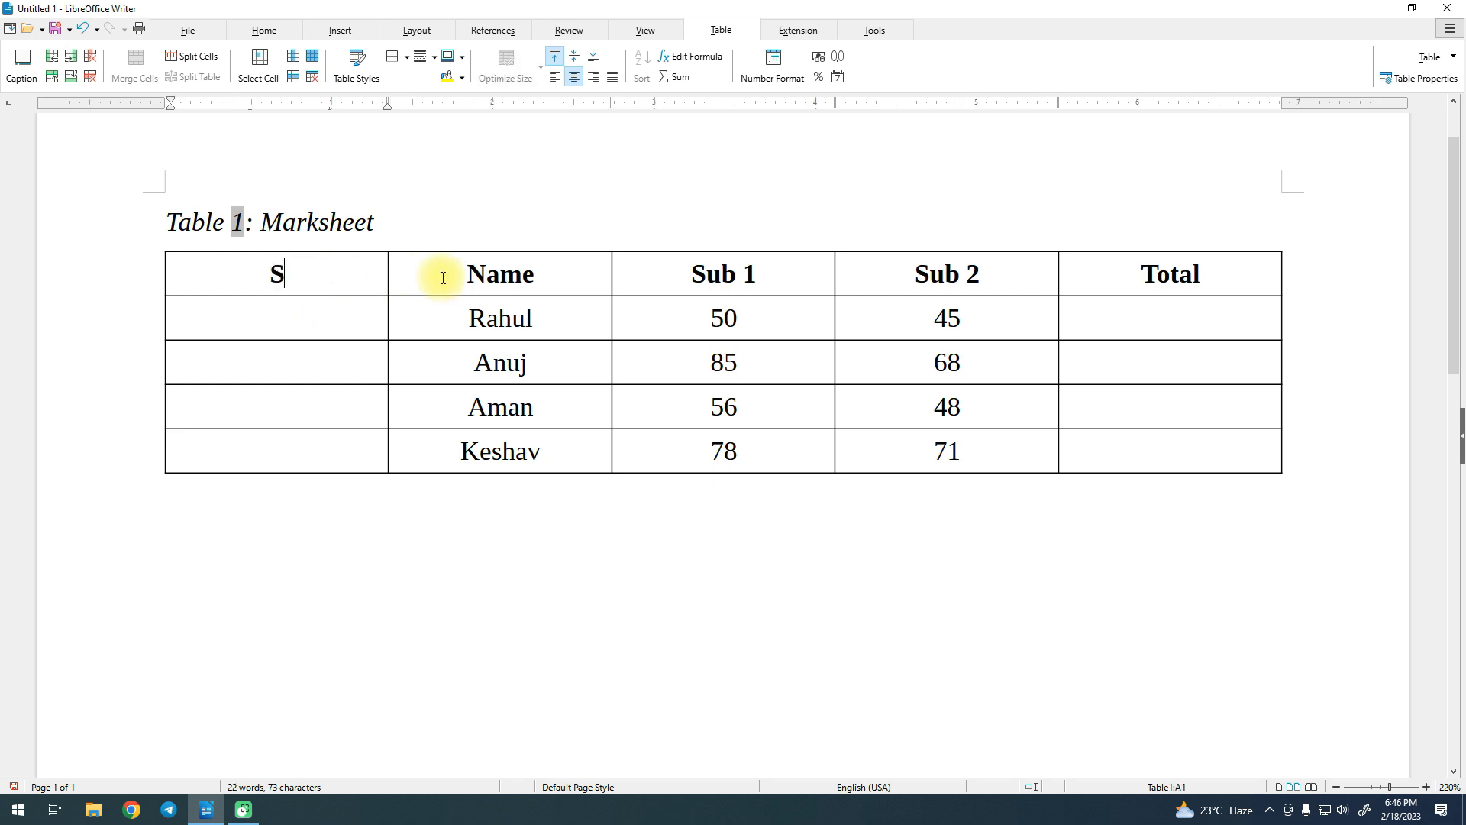
text(r. )
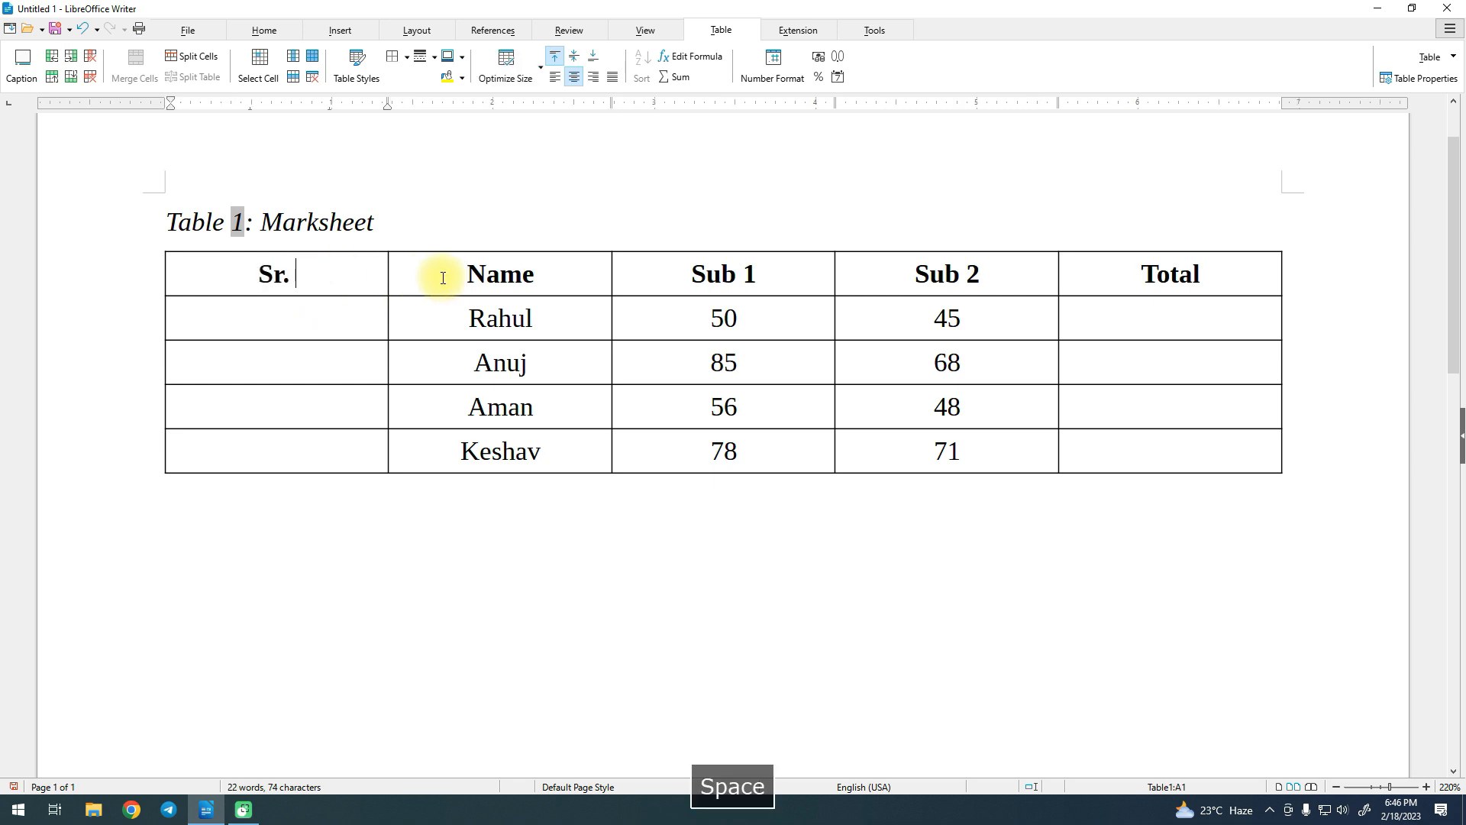
text(No.)
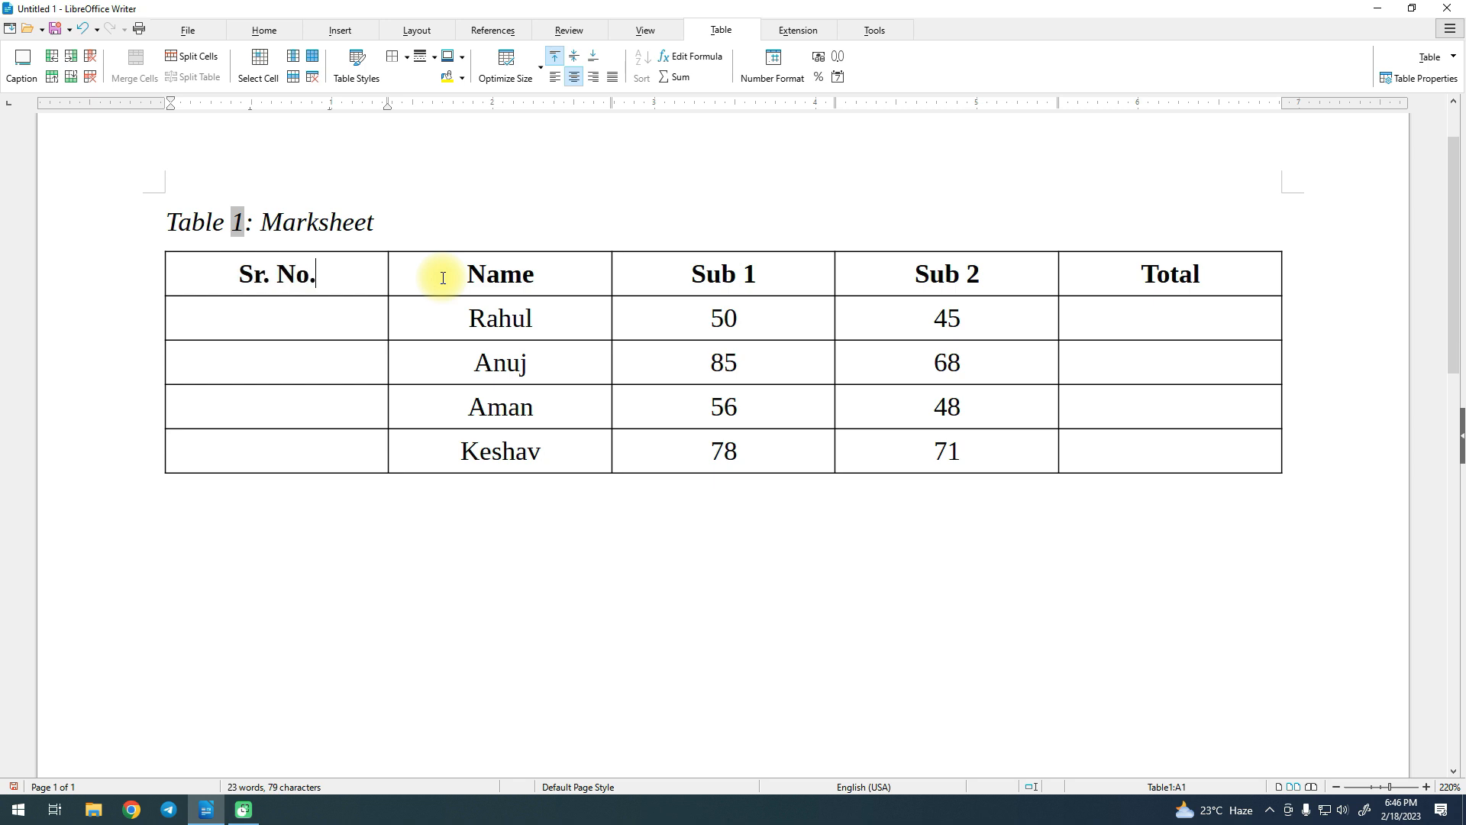
Enter the serial numbers 1, 2, 3 and 4 down the Sr. No. column.
click(353, 326)
text(1)
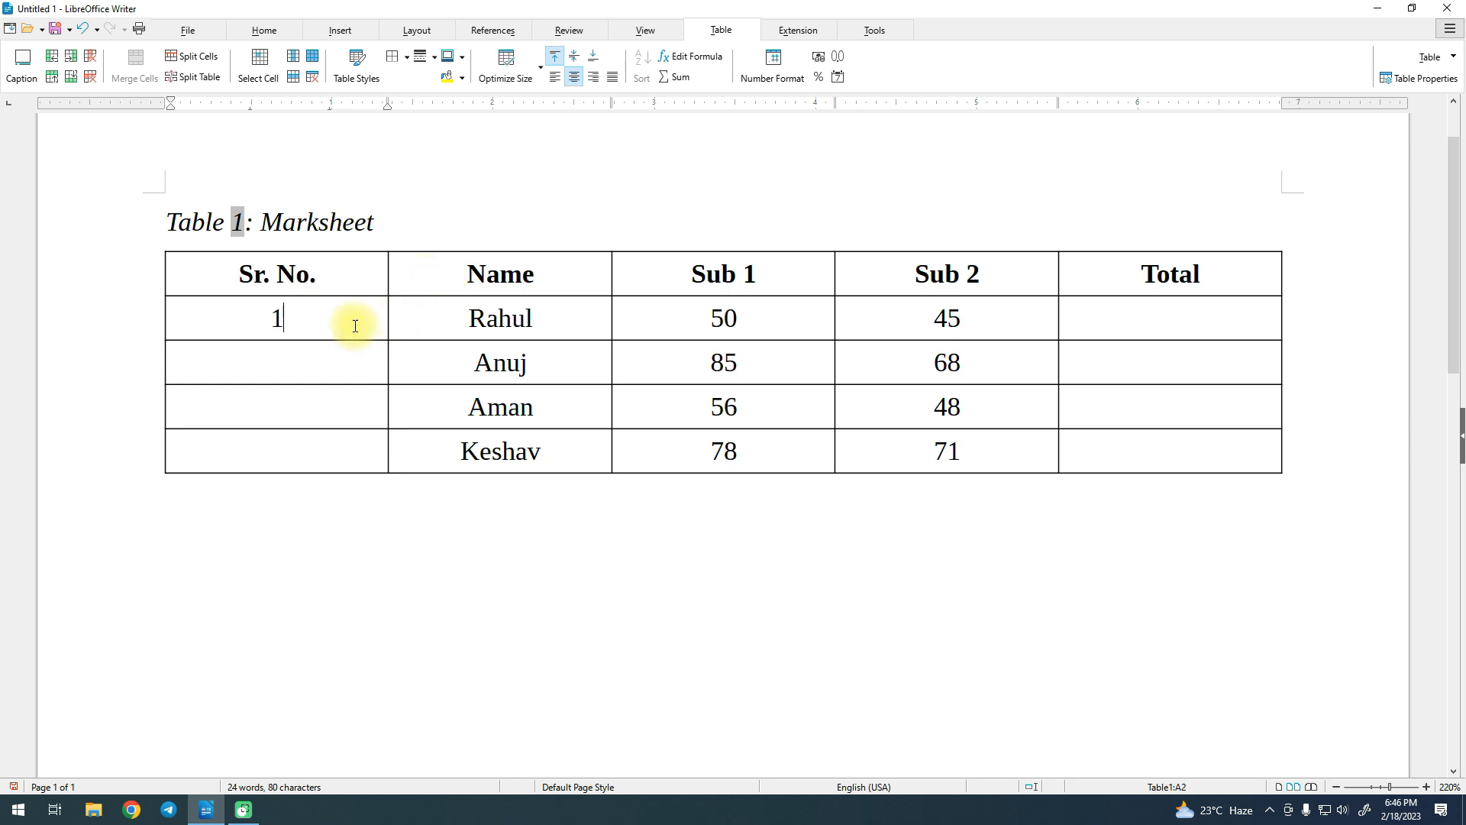
key(Down)
text(2)
key(Down)
text(3)
key(Down)
text(4)
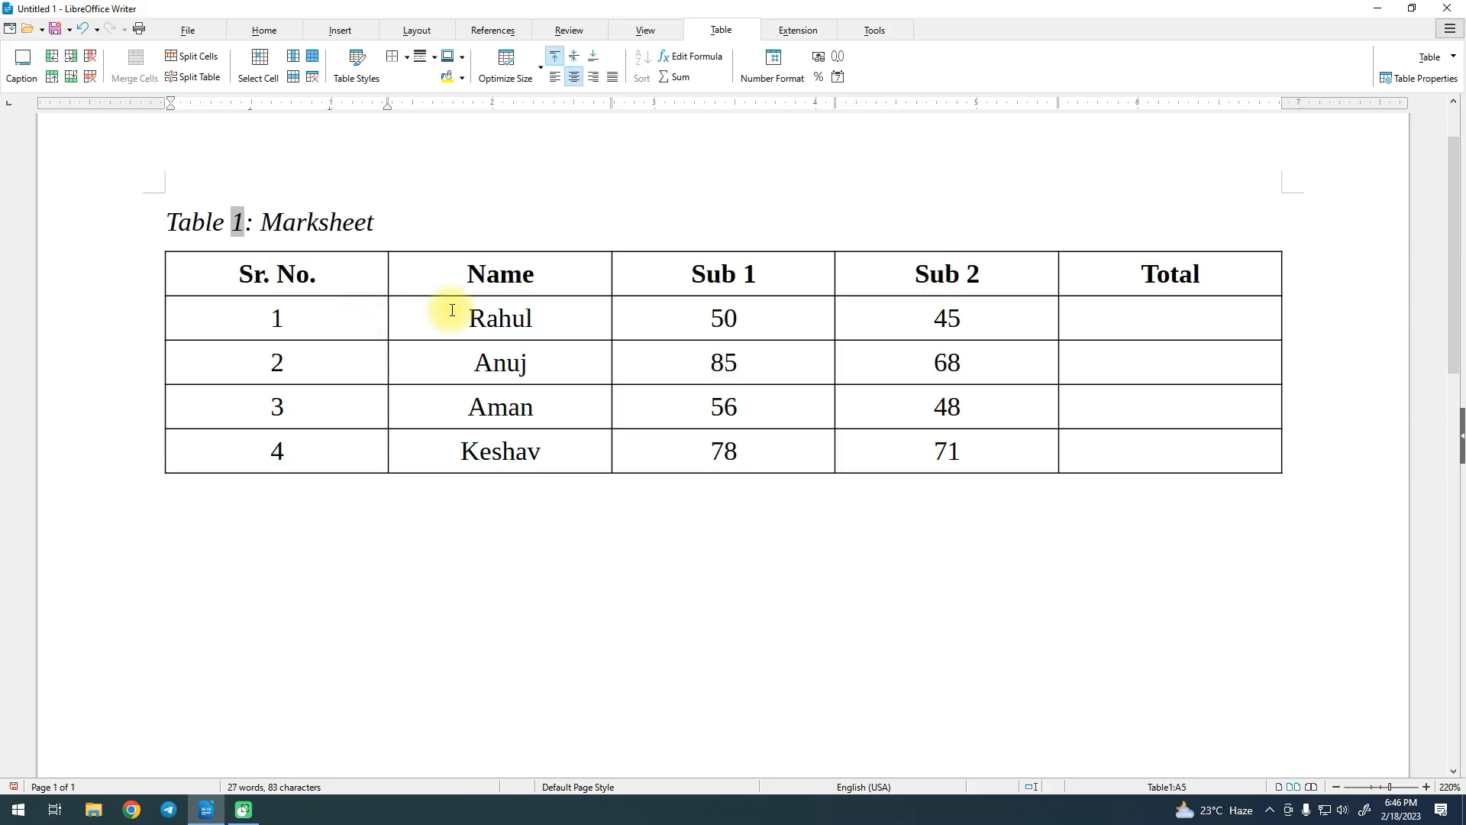
Insert a column after Sub 2 in the marksheet table and head it "Sub 3".
click(520, 278)
click(974, 285)
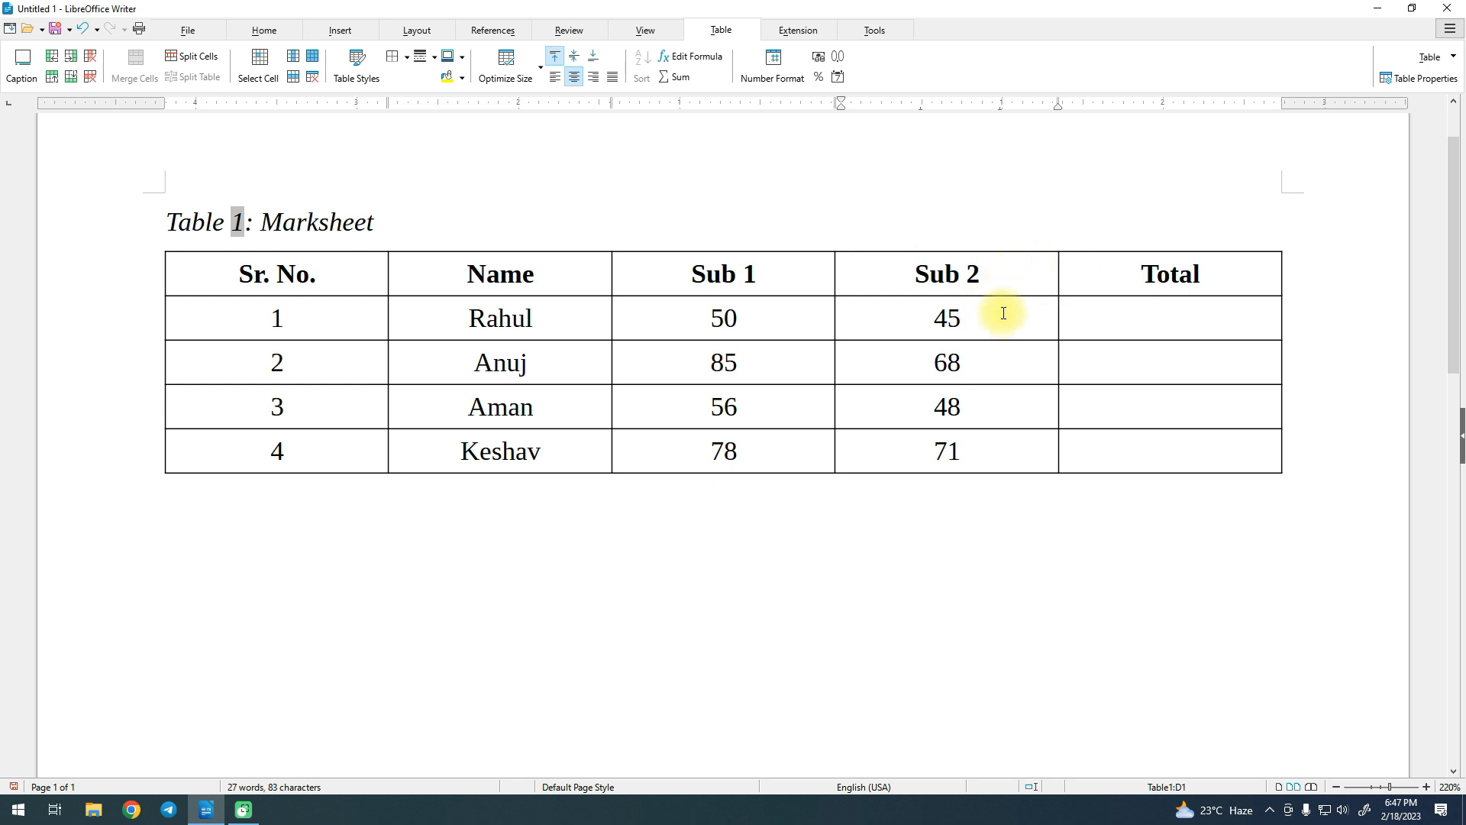
click(69, 61)
click(1008, 285)
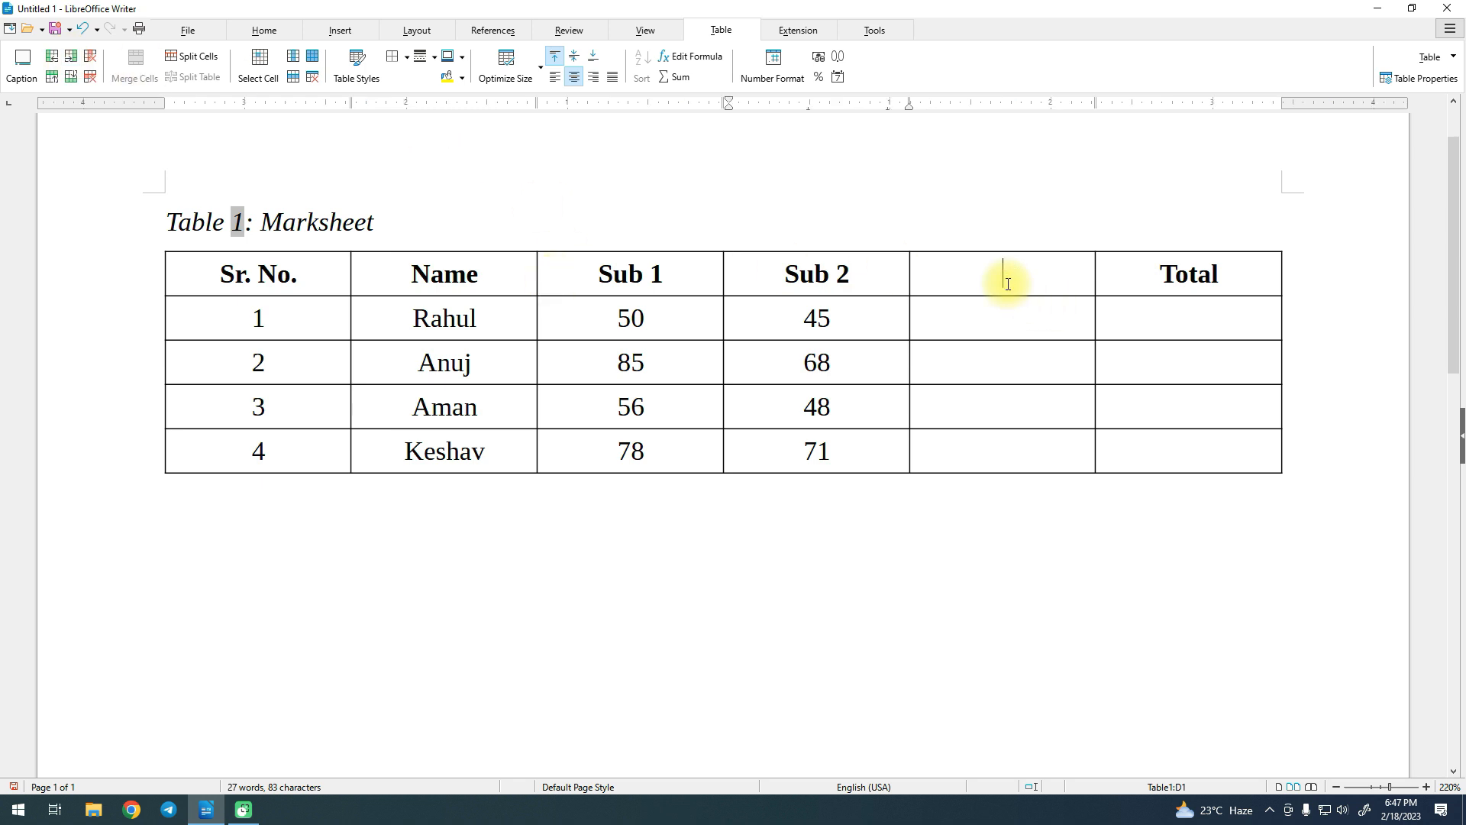
text(Sub 3)
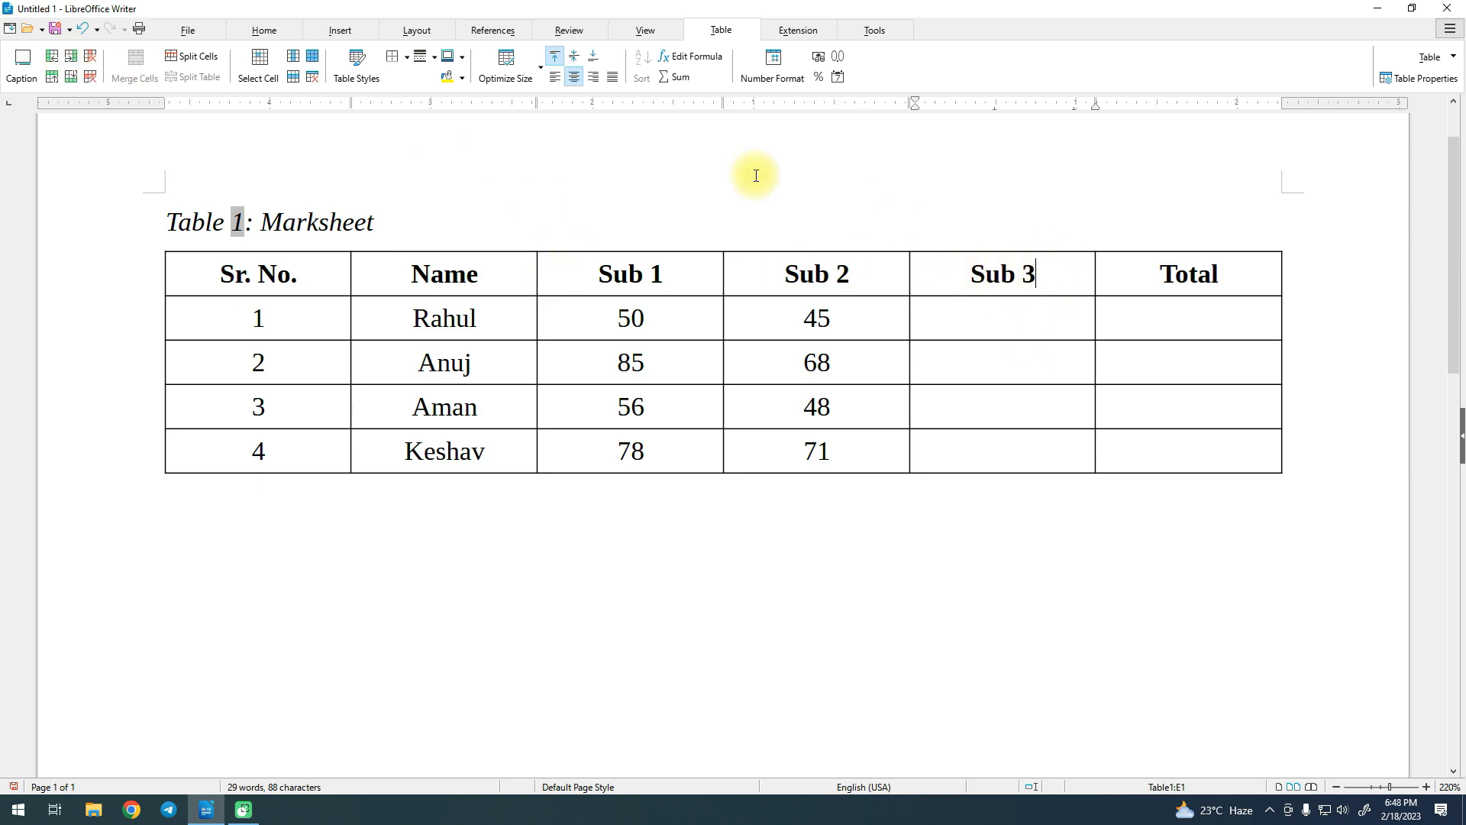
Insert one empty row below and one empty row above the row with serial number 4.
click(276, 311)
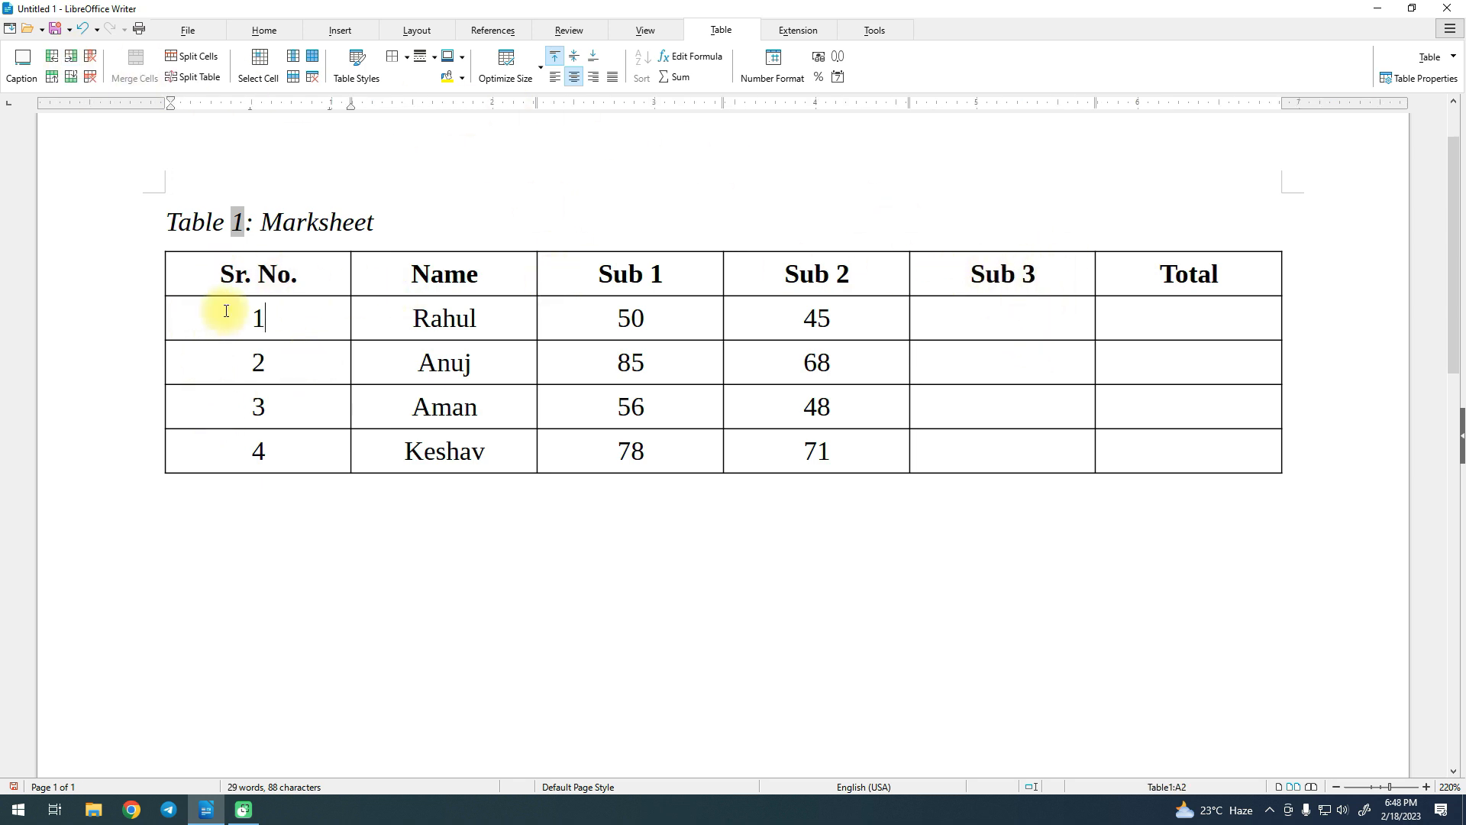
click(288, 449)
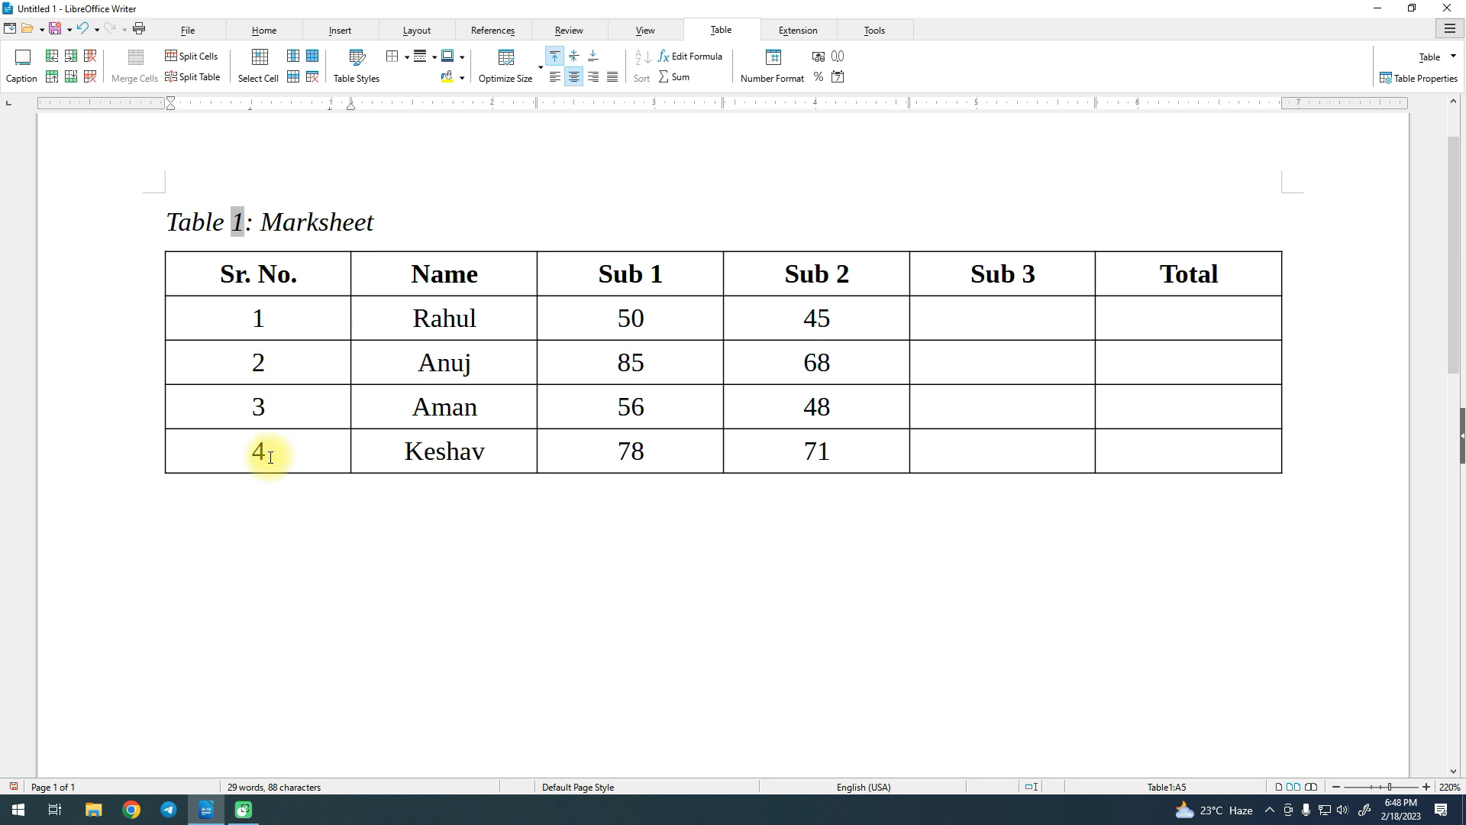
click(71, 77)
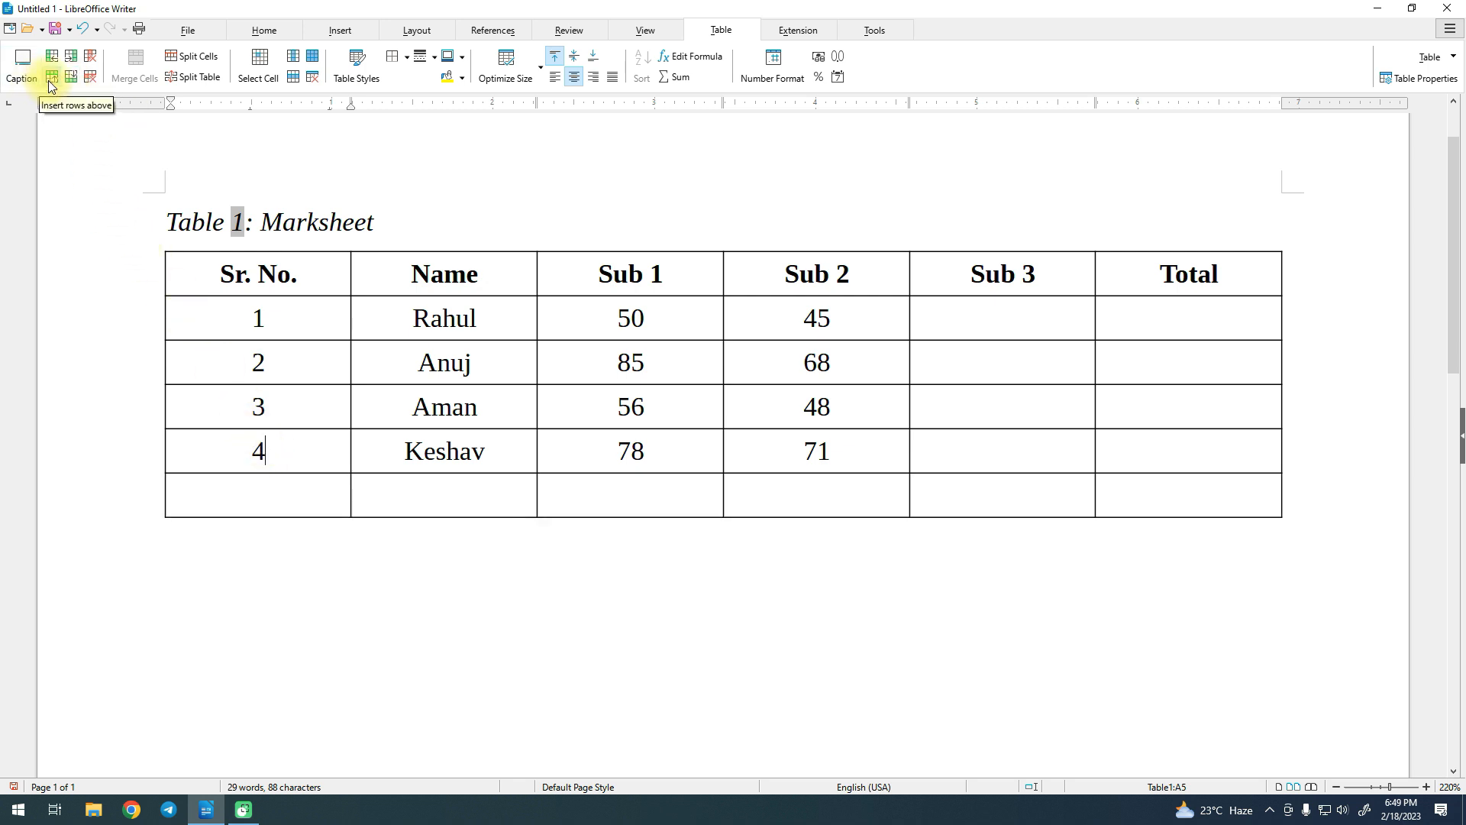
click(49, 80)
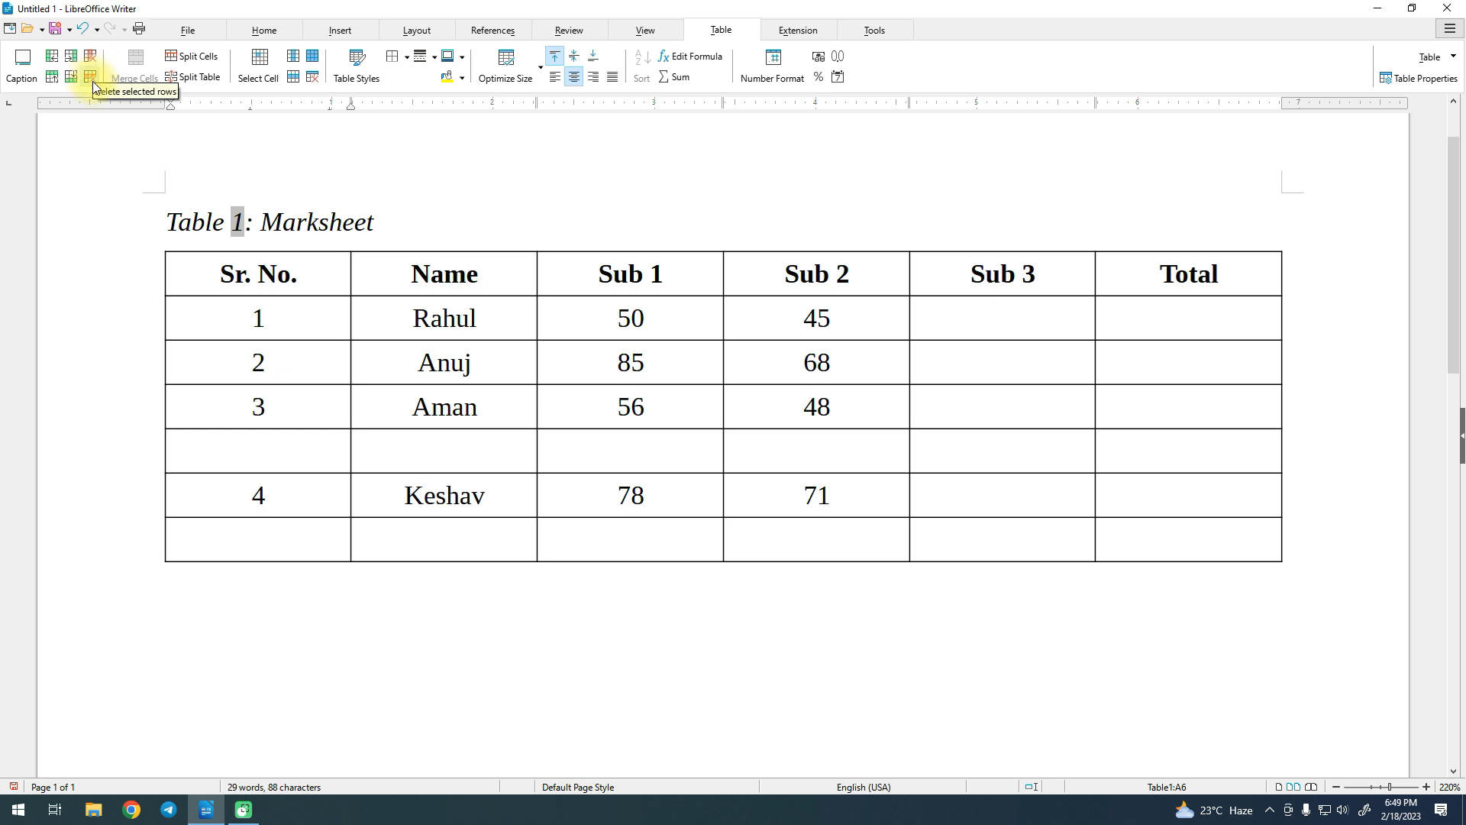
Delete the two empty rows above and below the row with serial number 4.
click(243, 459)
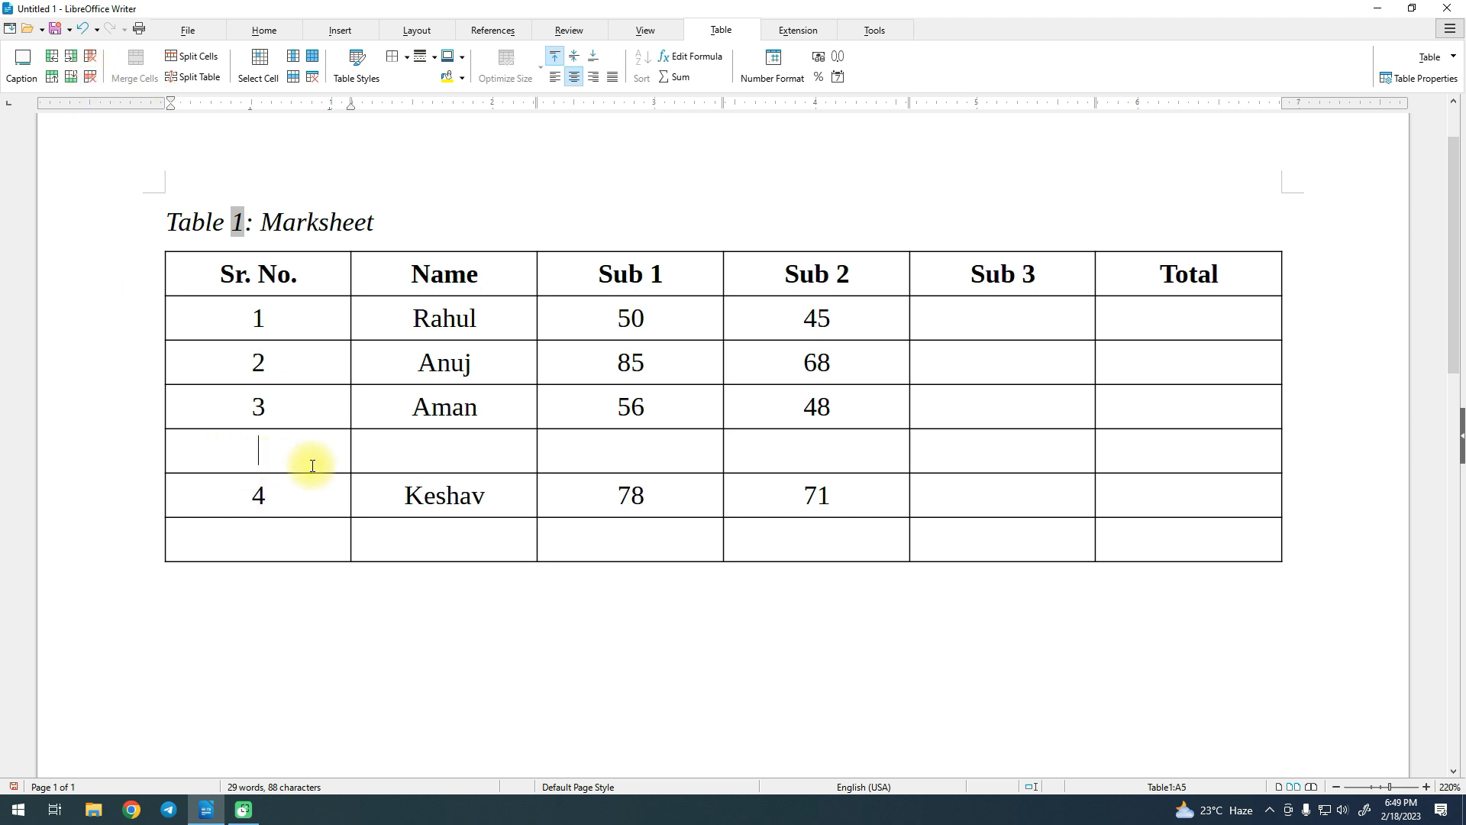
click(90, 81)
click(237, 498)
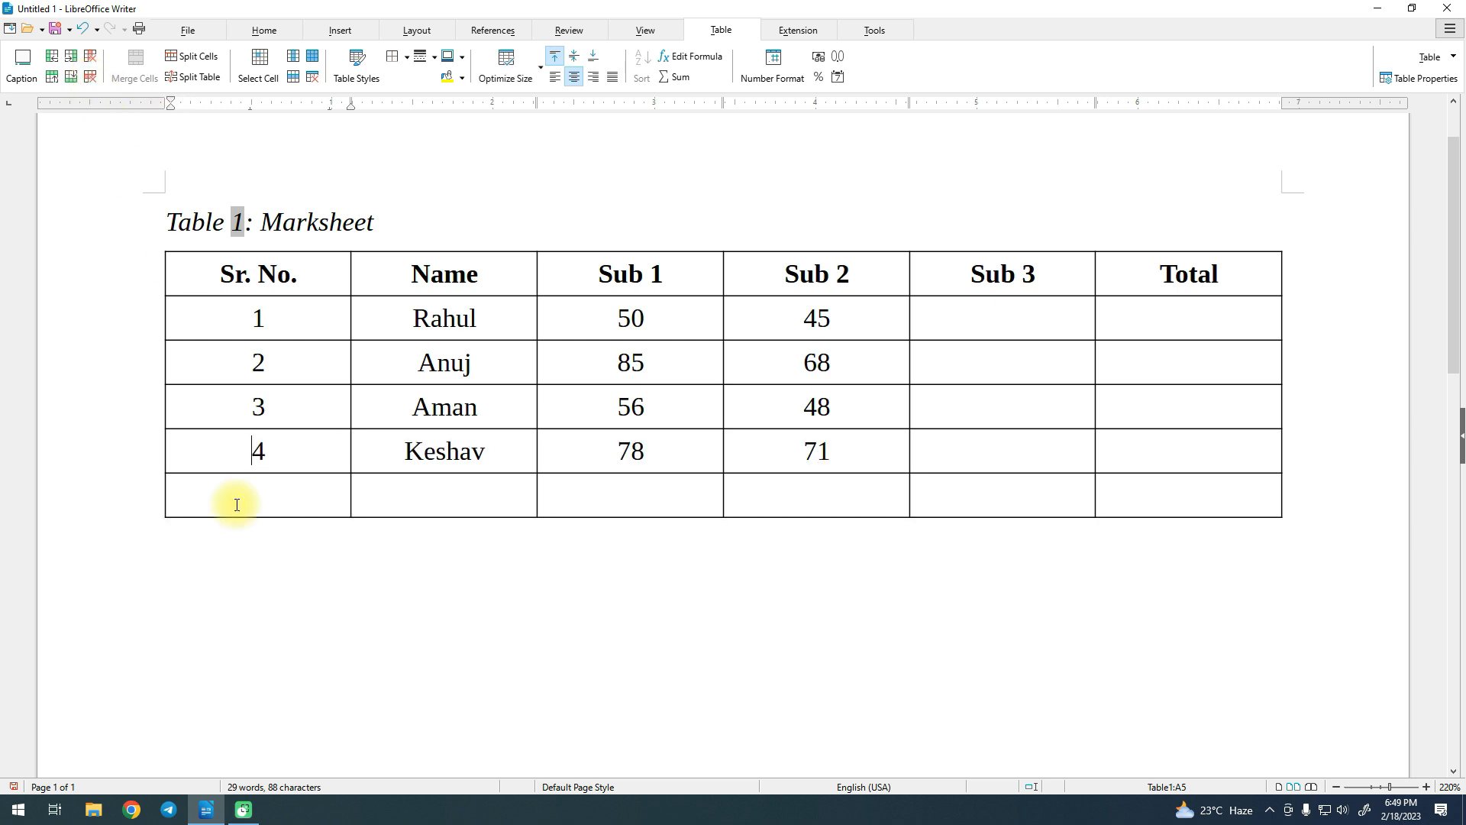
click(89, 77)
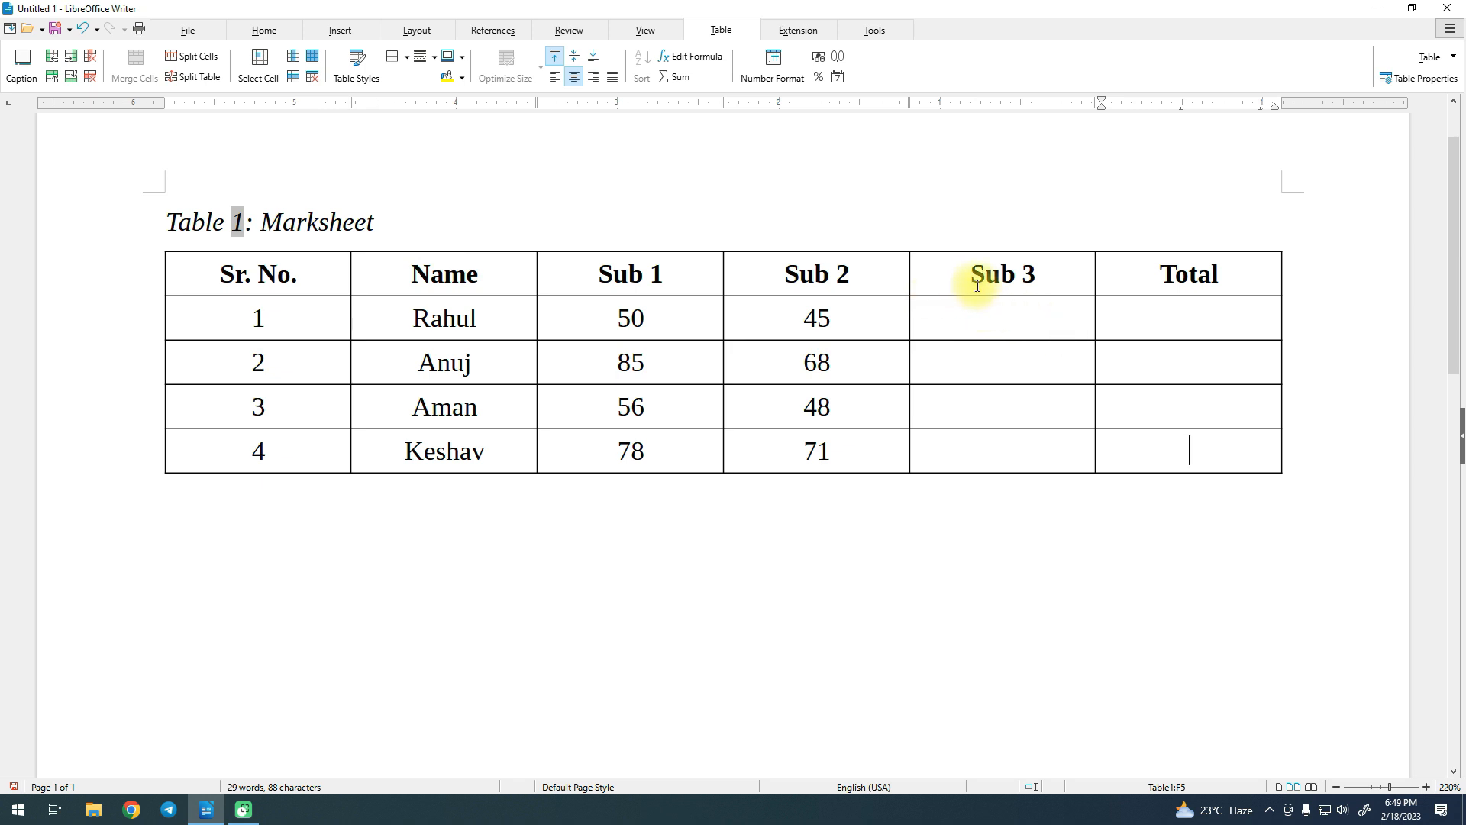
Delete the Sub 3 column from the marksheet table.
click(954, 282)
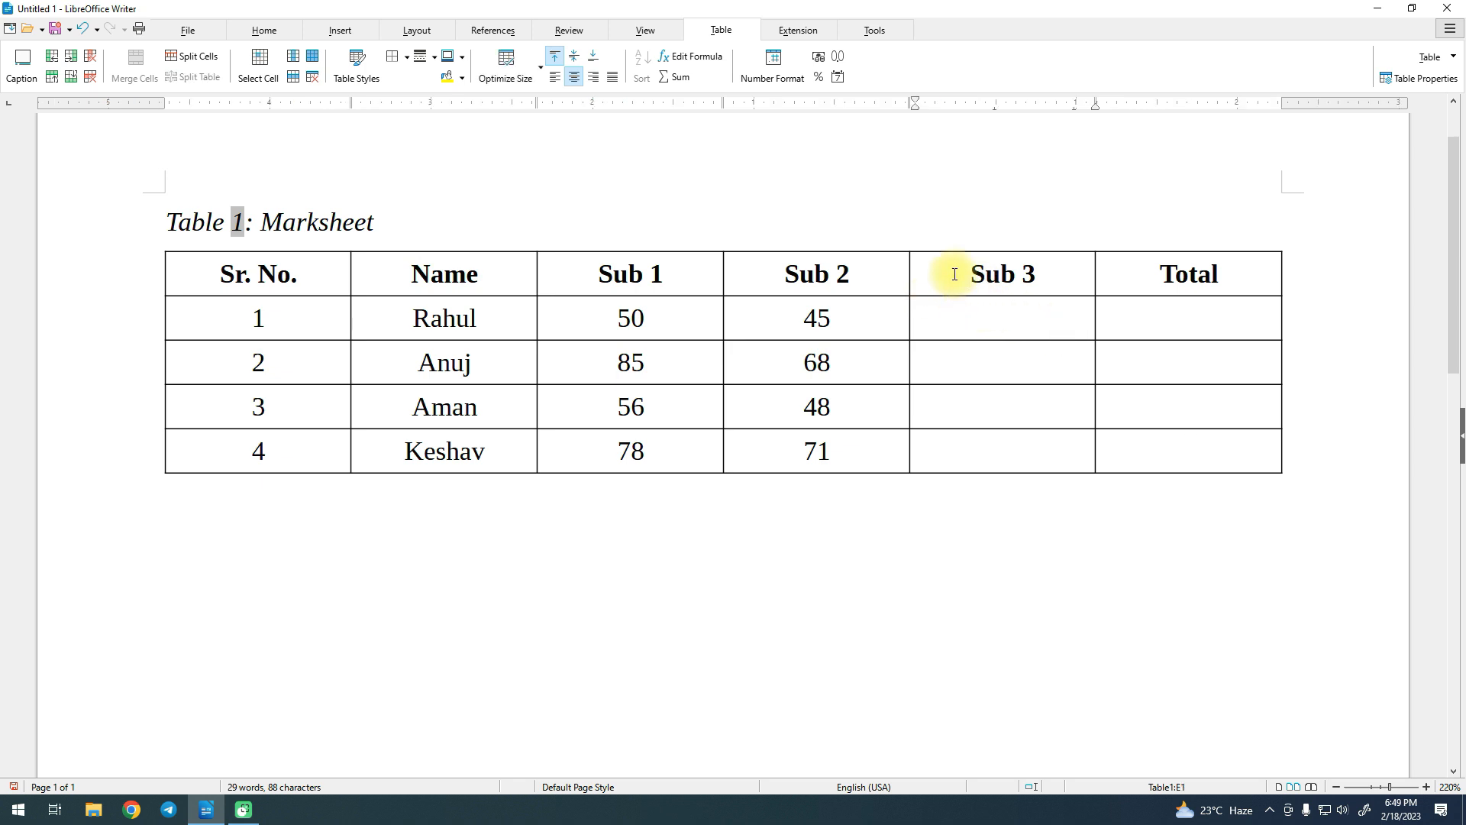
click(93, 62)
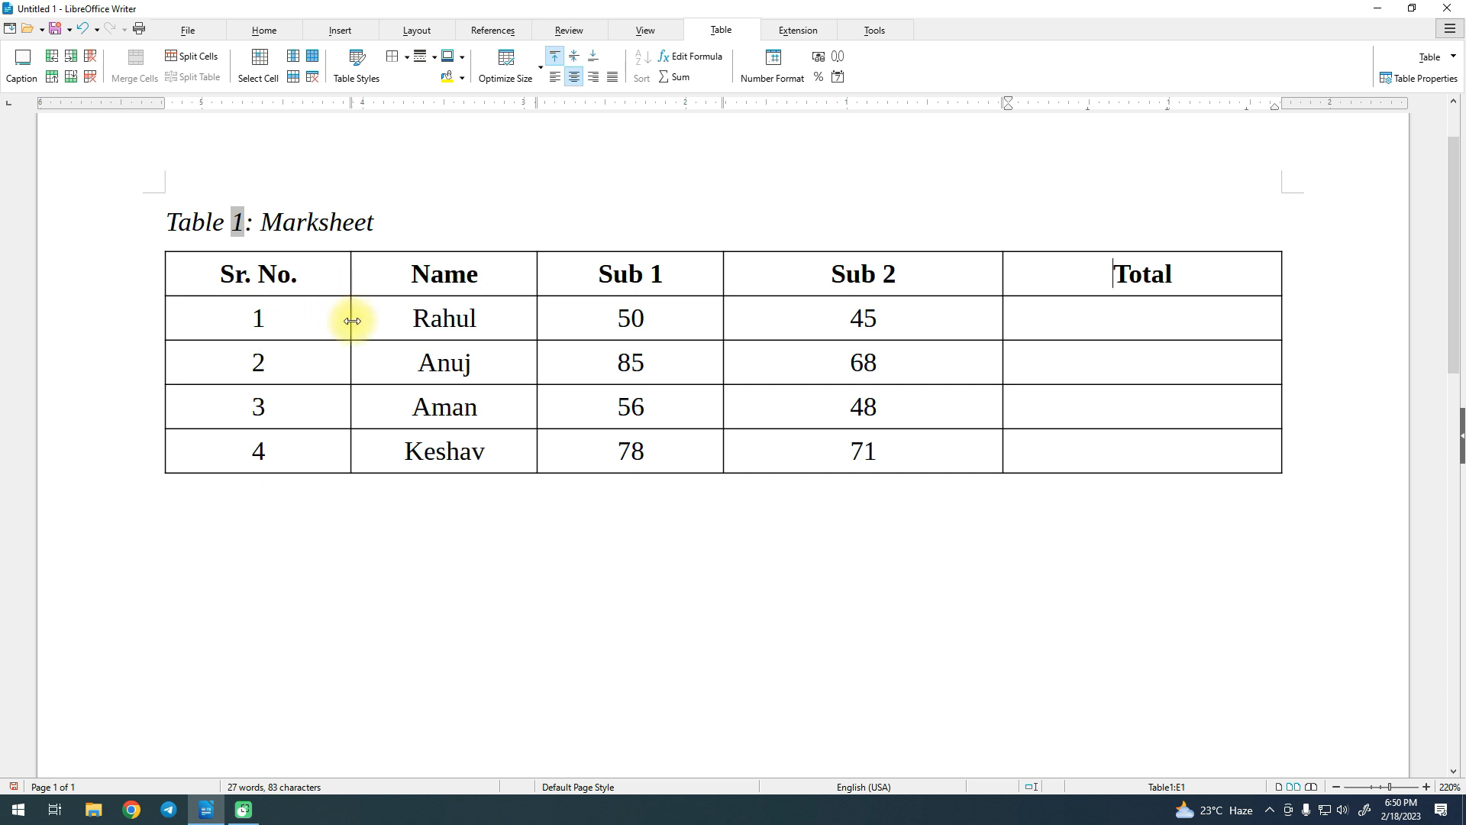
Adjust the border between the Sr. No. and Name columns so that the Sr. No. column is slightly wider.
drag(352, 320, 262, 321)
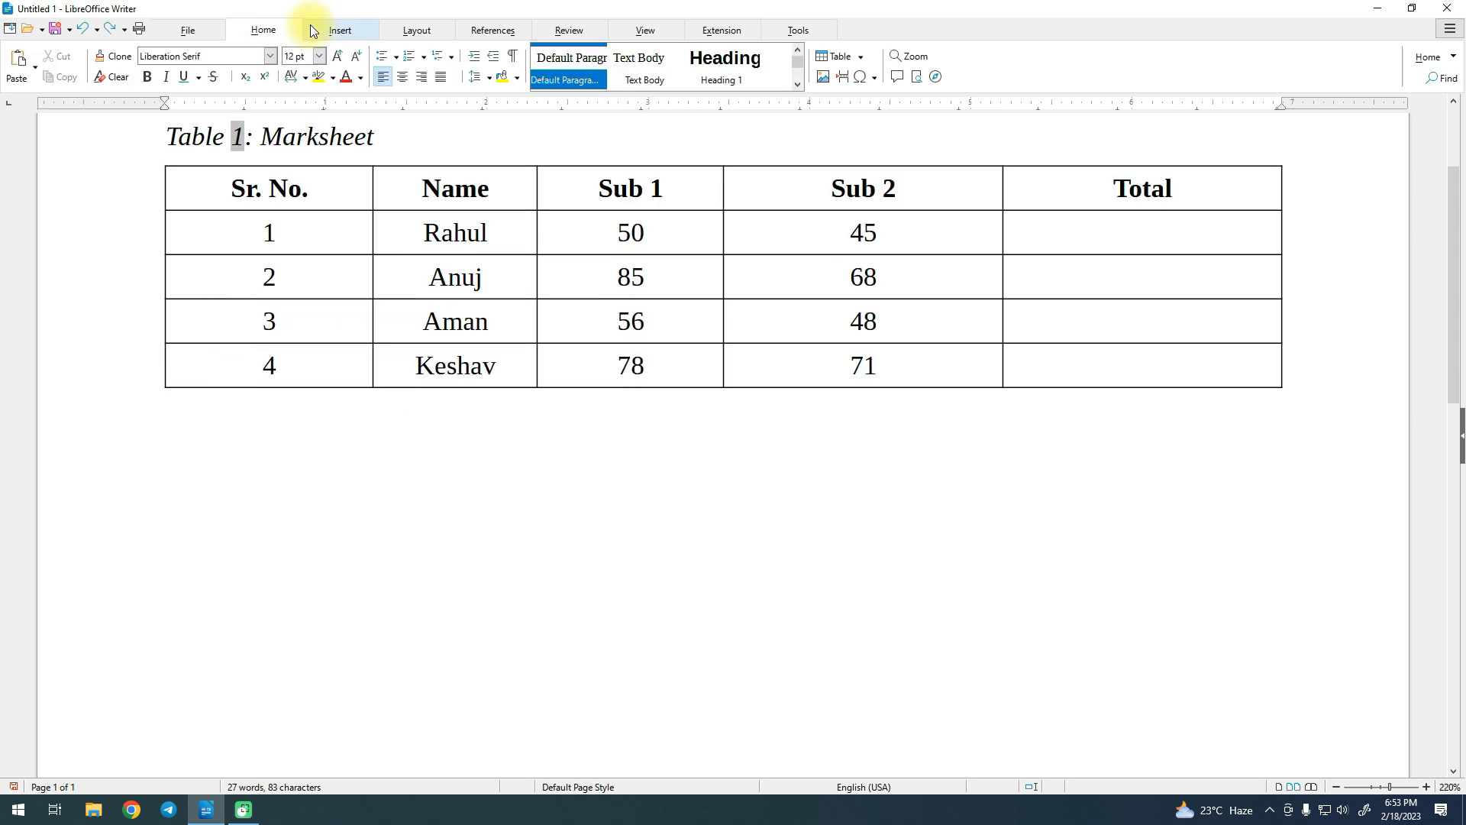
Insert a table with seven columns and four rows below the marksheet table.
click(340, 30)
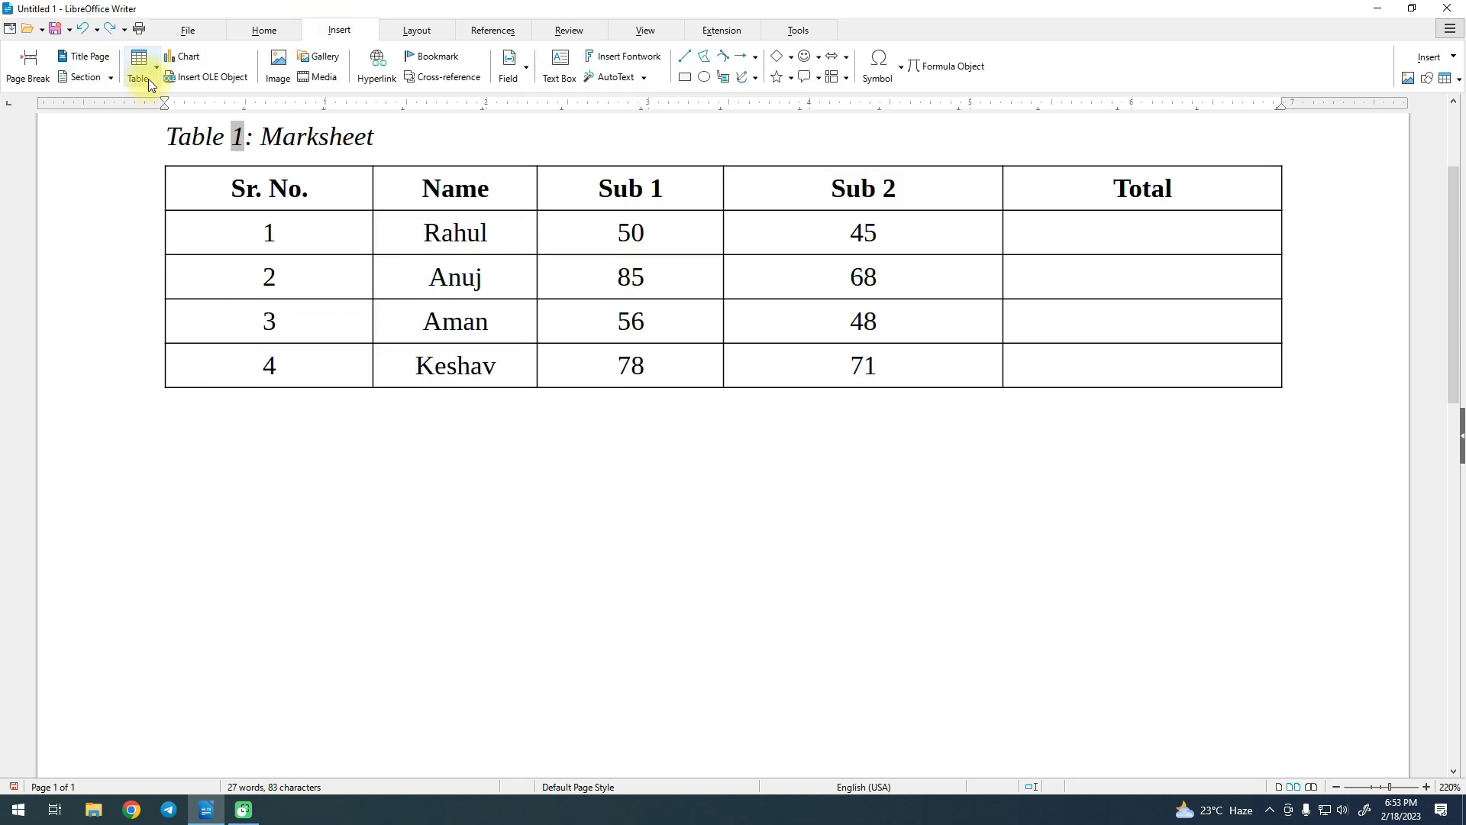
click(148, 79)
click(202, 151)
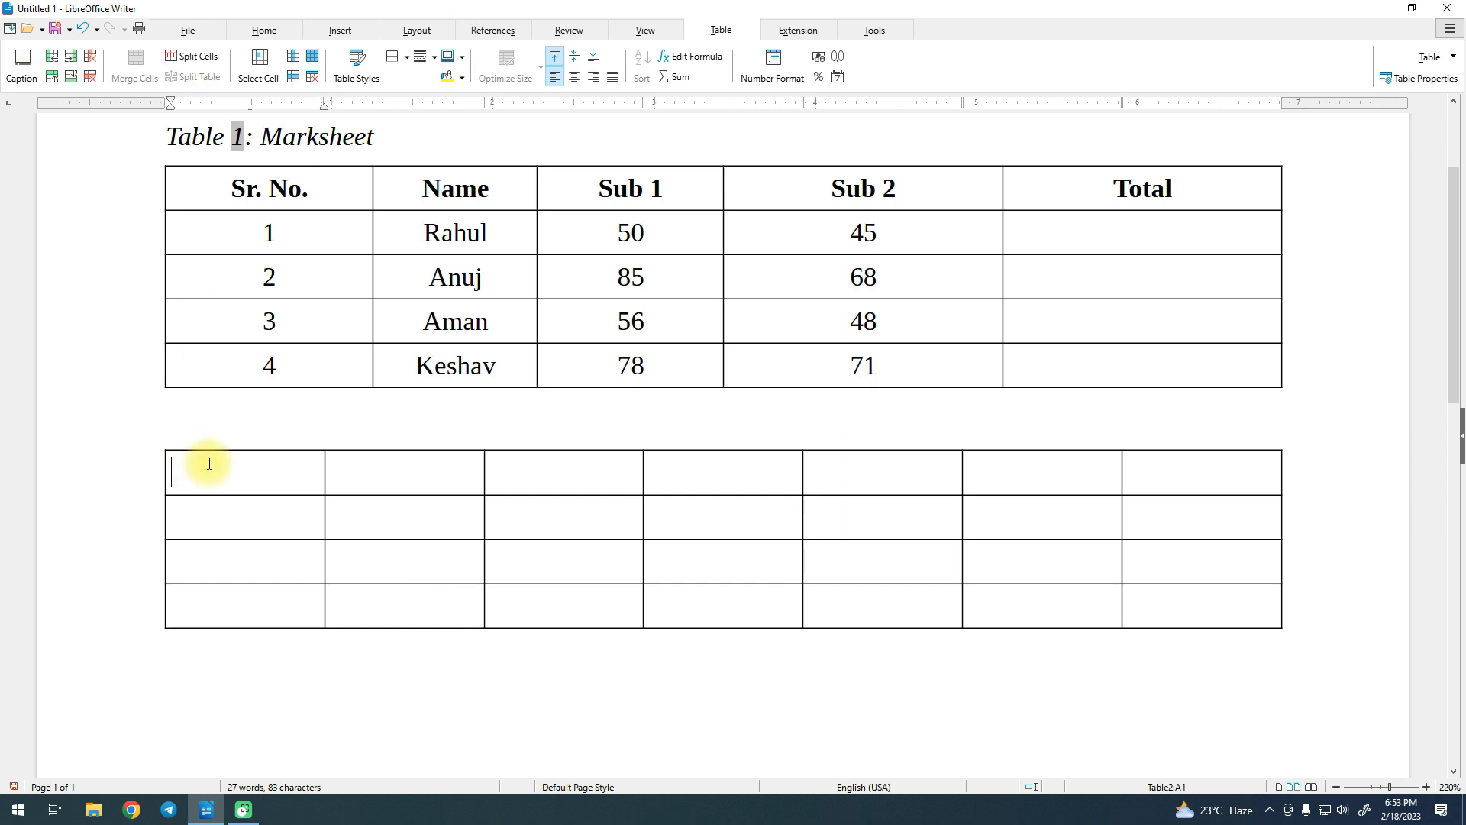
Merge the first two cells in the new table's top row and enter the centred heading "Marks" in the merged cell.
drag(220, 473, 298, 471)
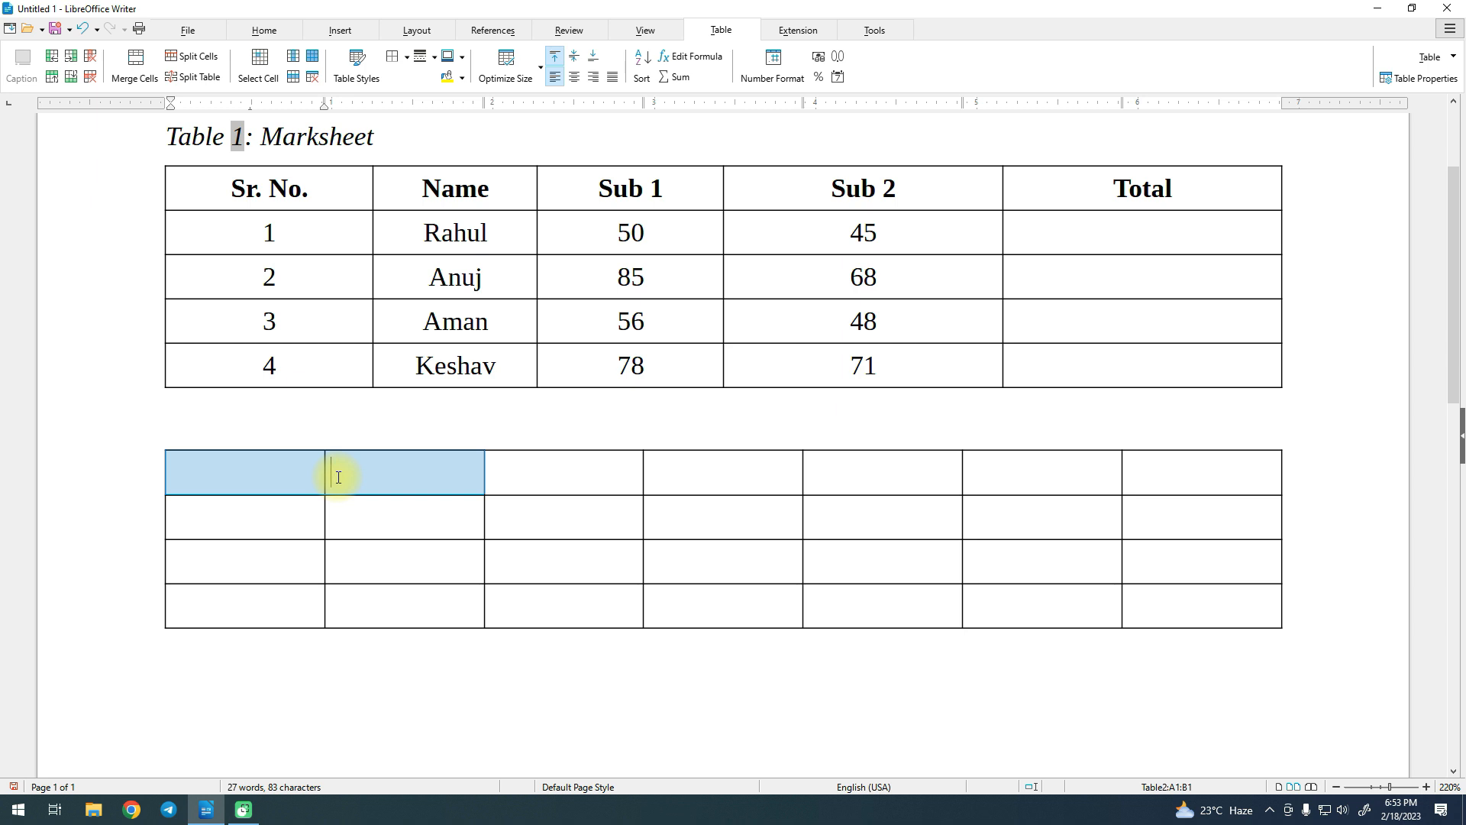
click(268, 468)
drag(255, 478, 379, 468)
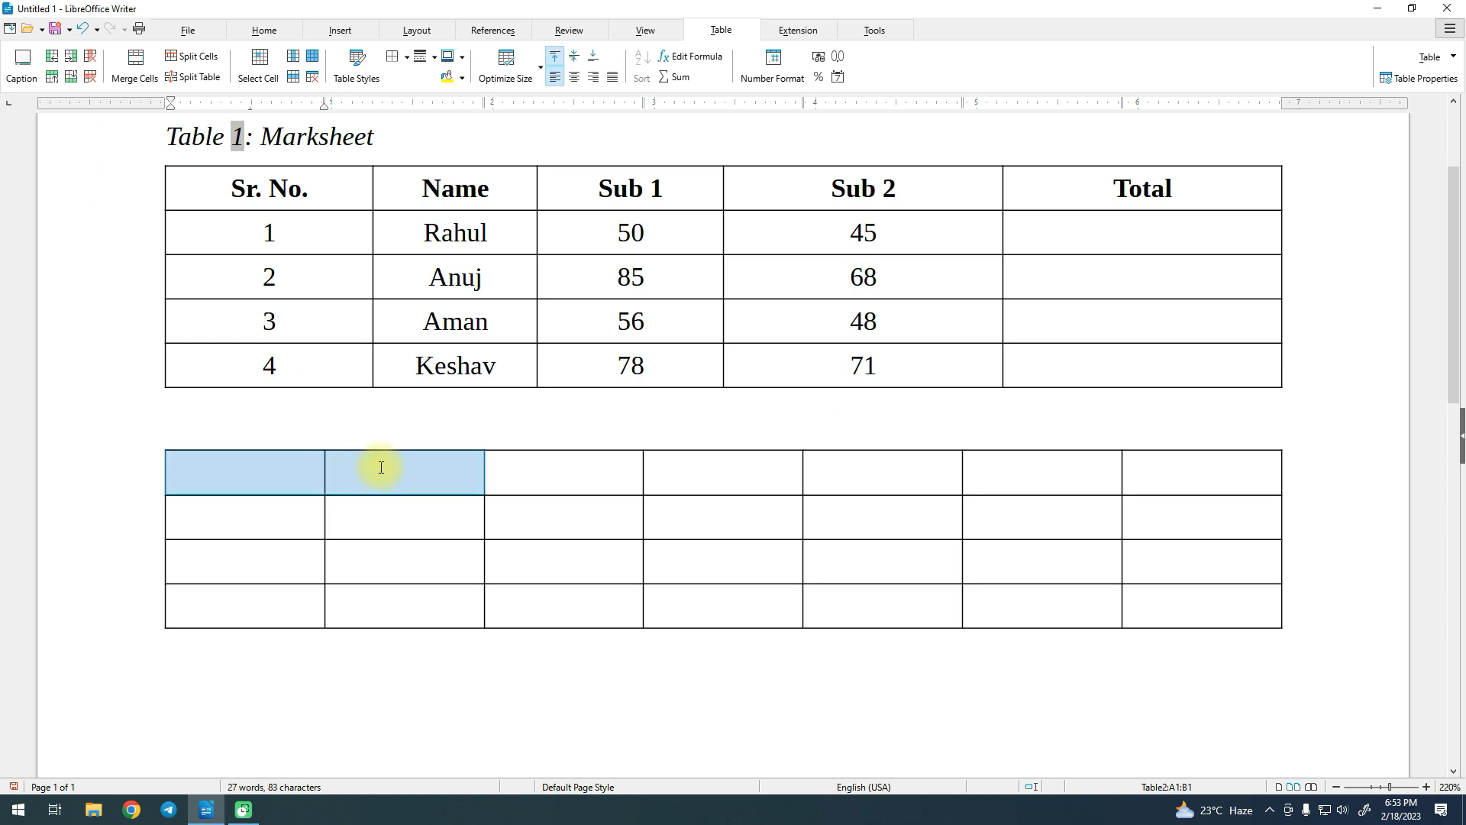
click(132, 84)
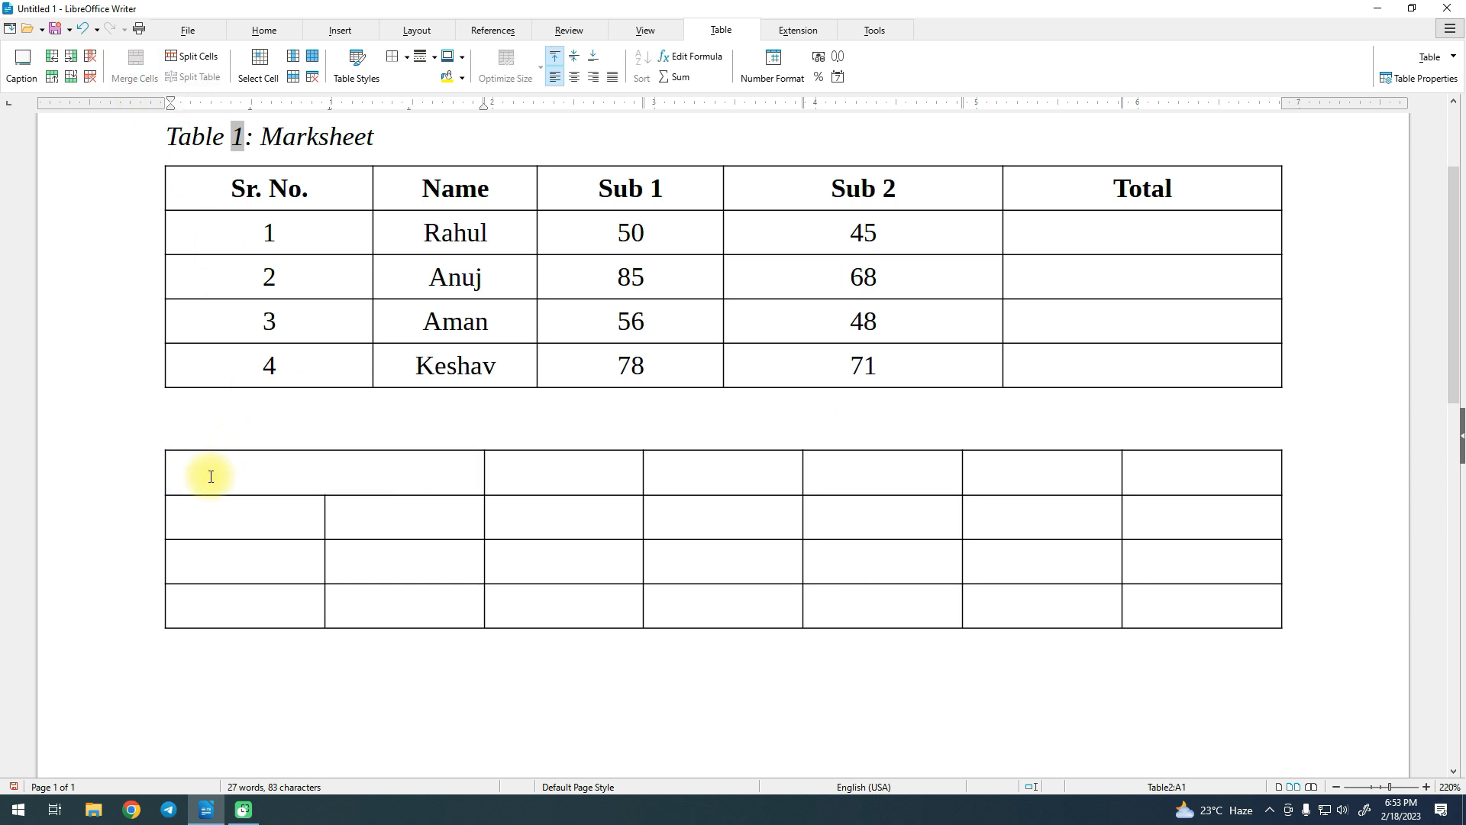
text(Marks)
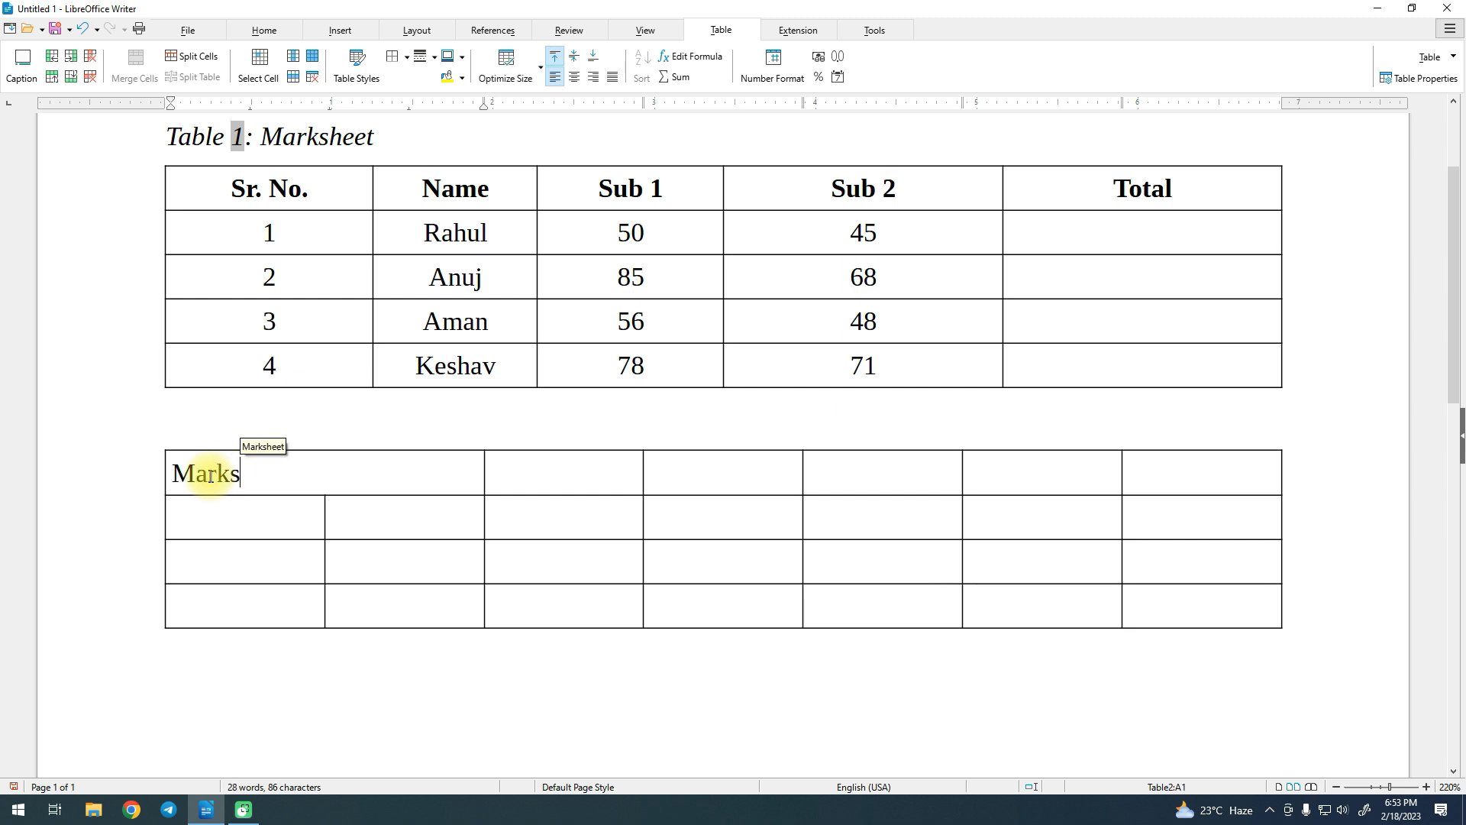
key(ctrl+e)
Enter the centred subheadings "Practical" and "Theory" in the two cells below the Marks heading.
click(207, 526)
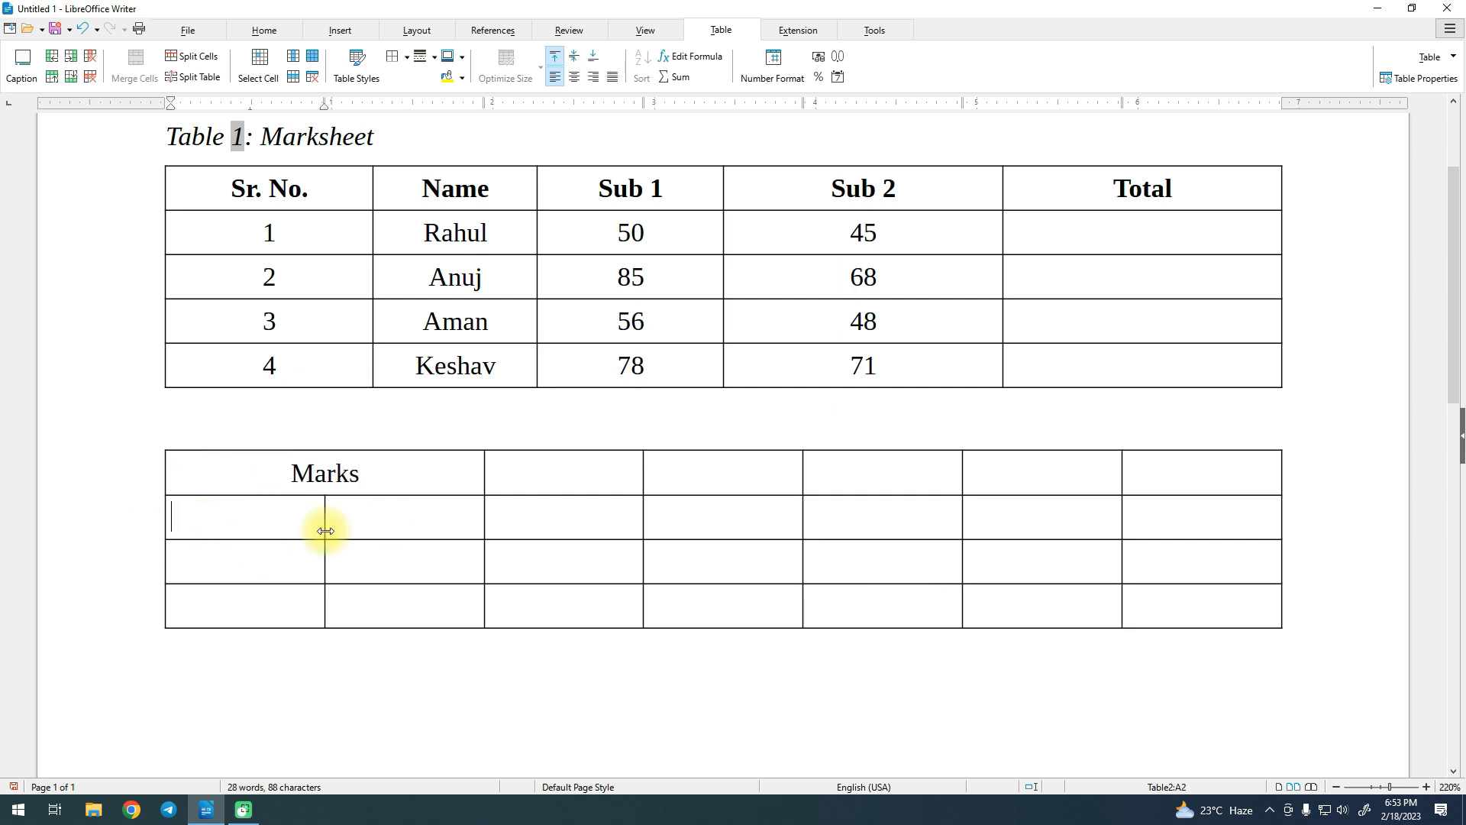
text(P)
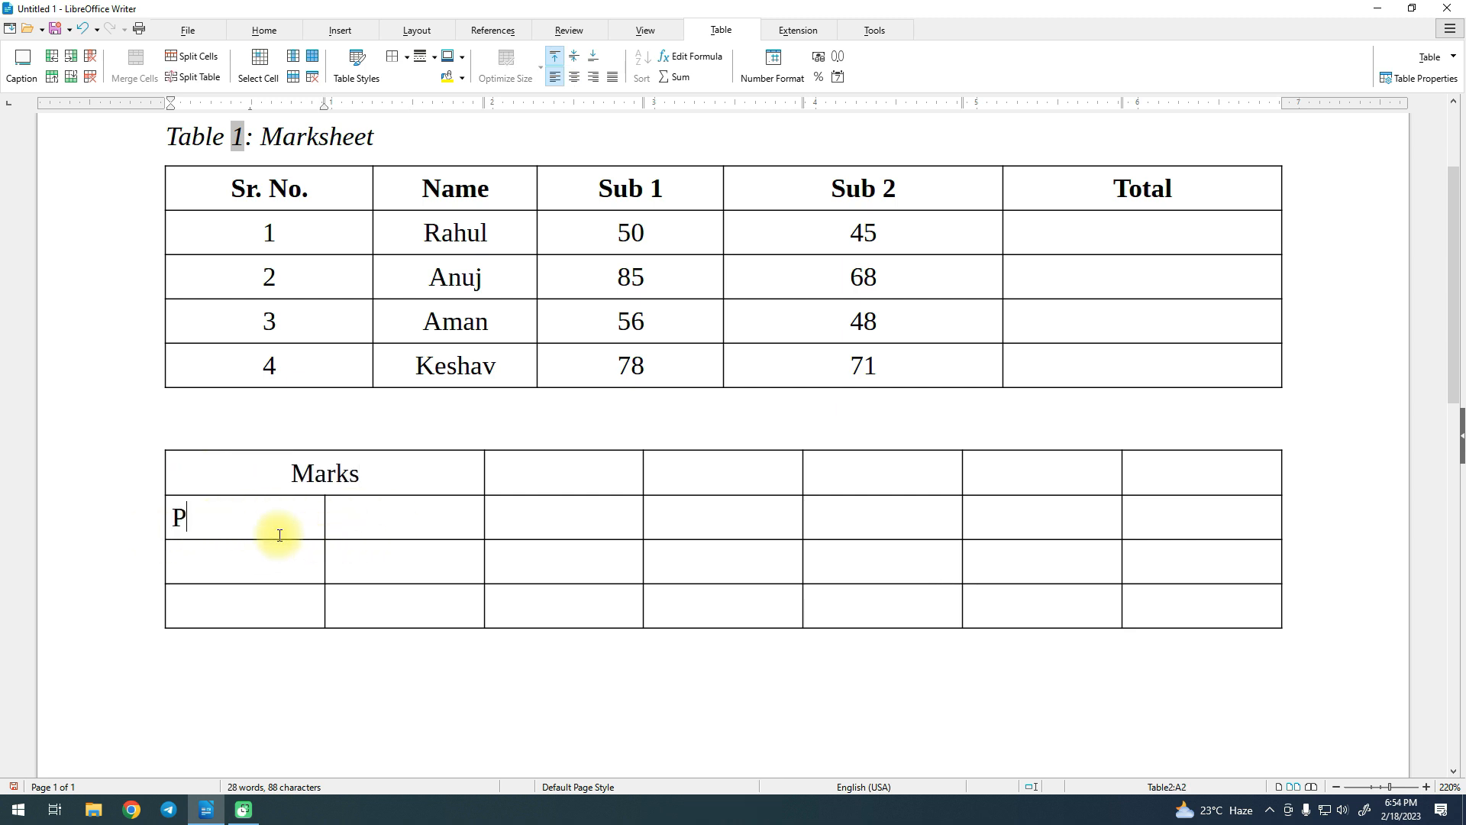
text(ractical)
key(Tab)
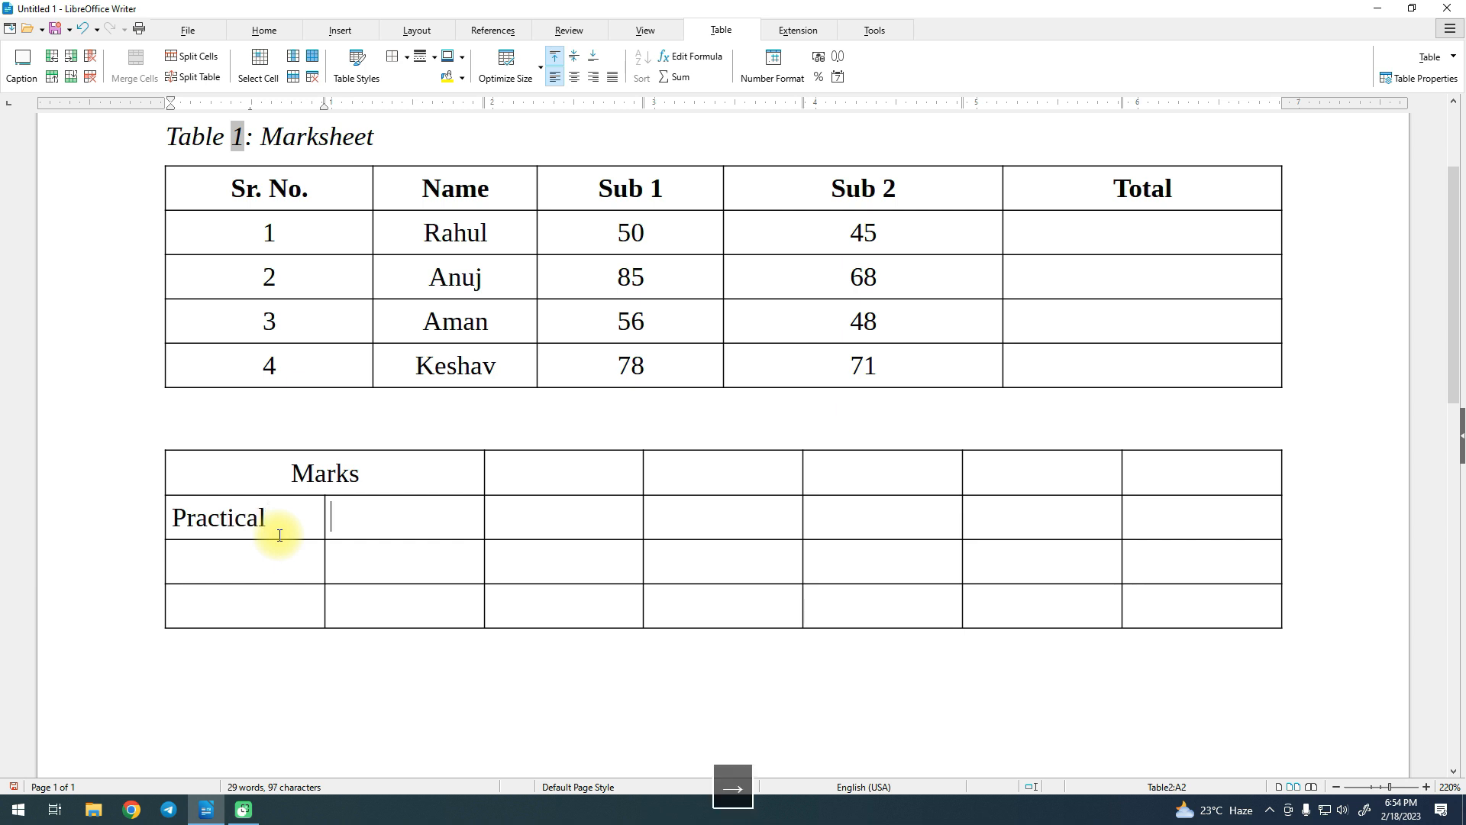
text(Theory)
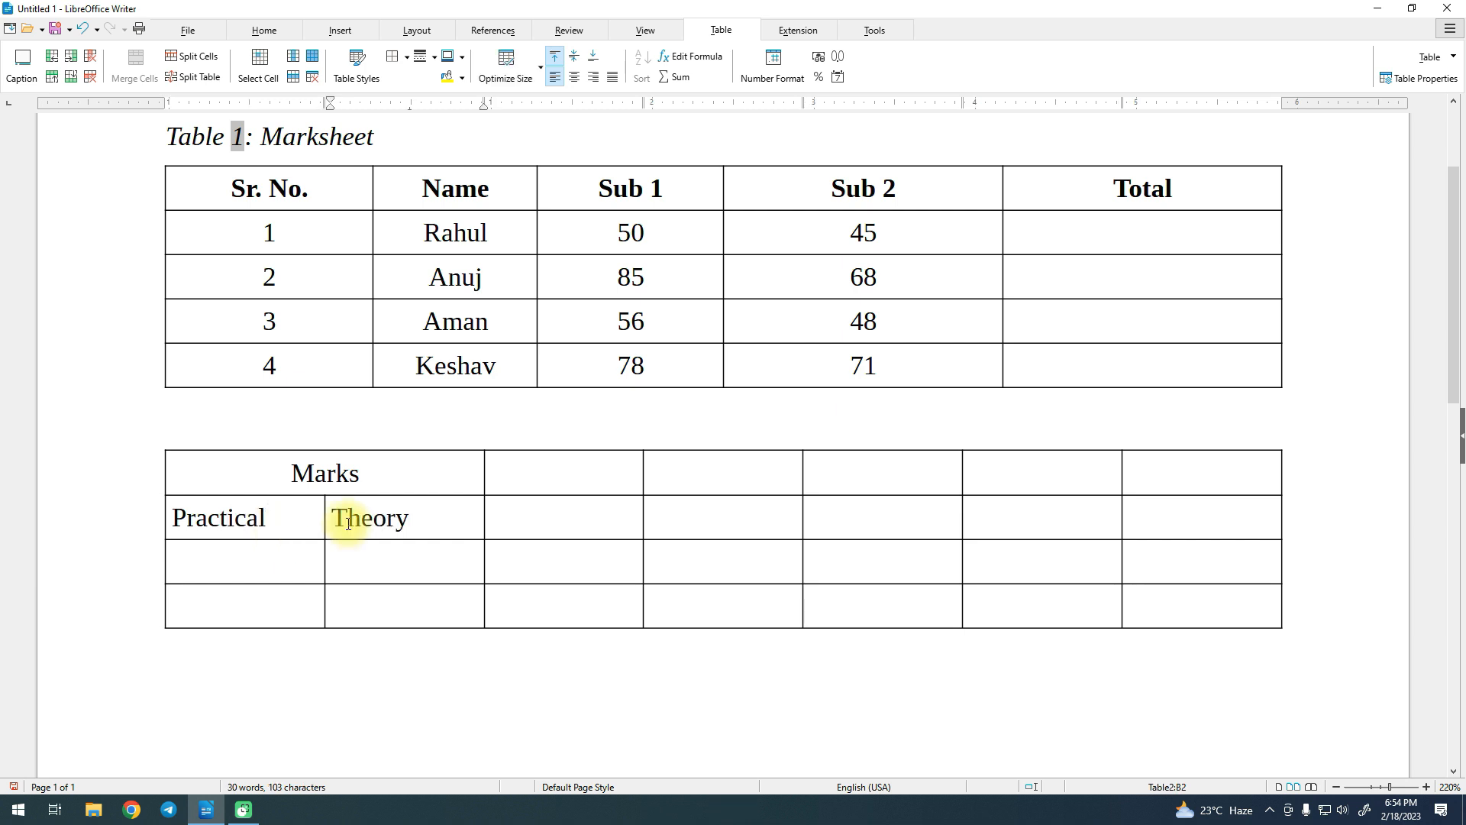
drag(344, 517, 273, 537)
key(ctrl+e)
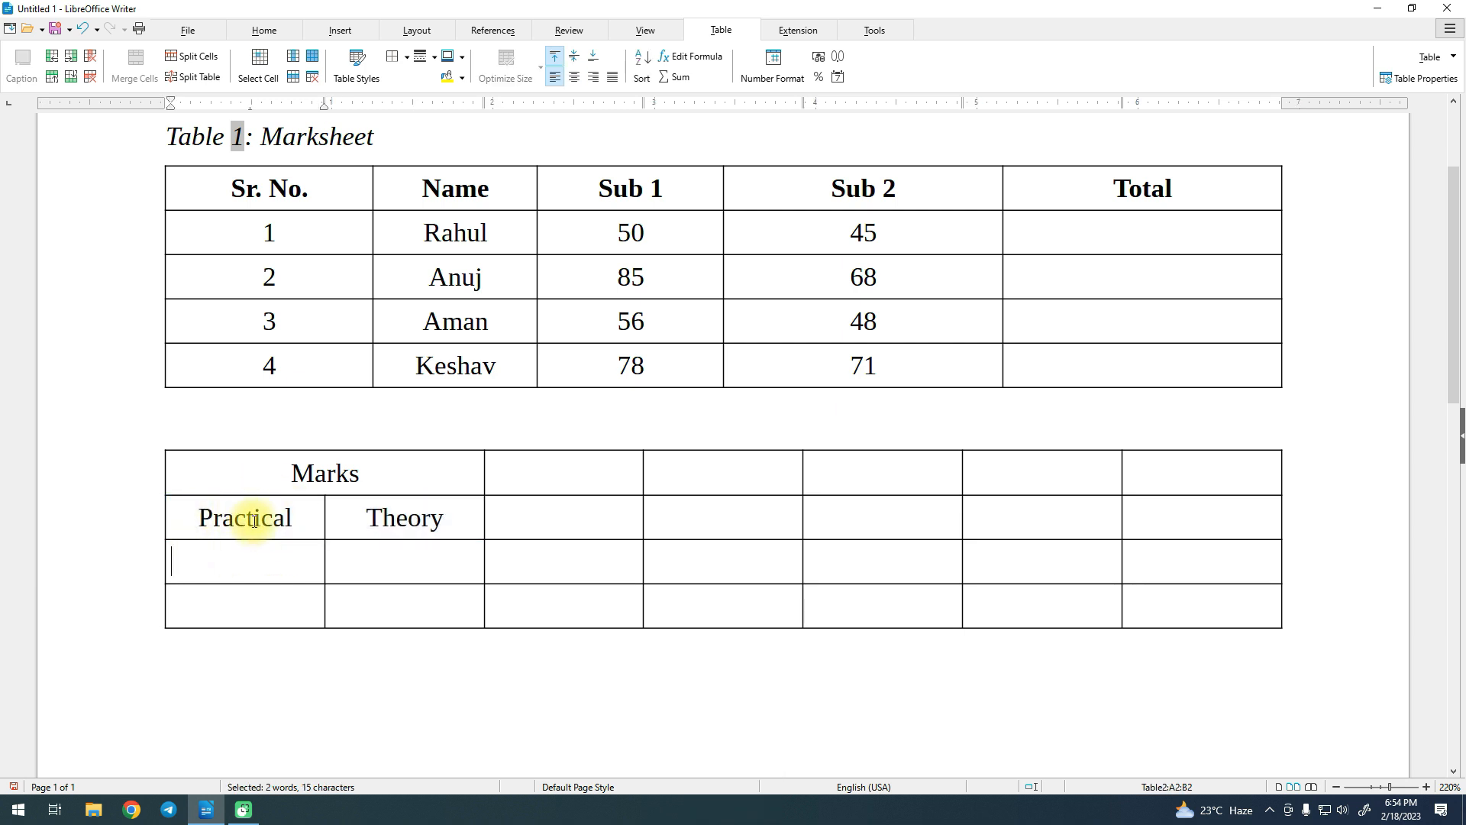
key(Down)
Split the top-row cell next to the Marks heading vertically into two cells.
click(369, 498)
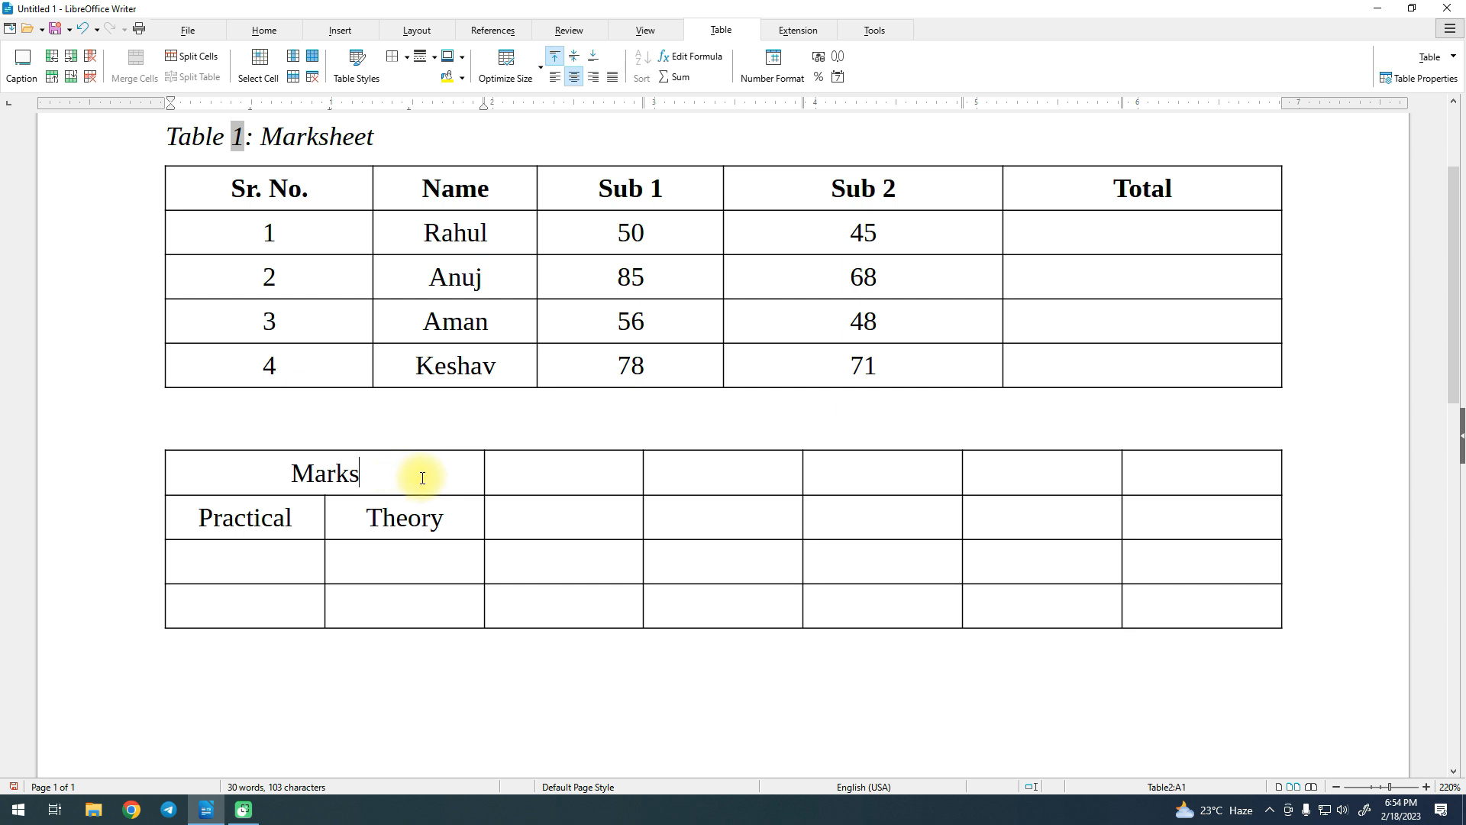
key(Tab)
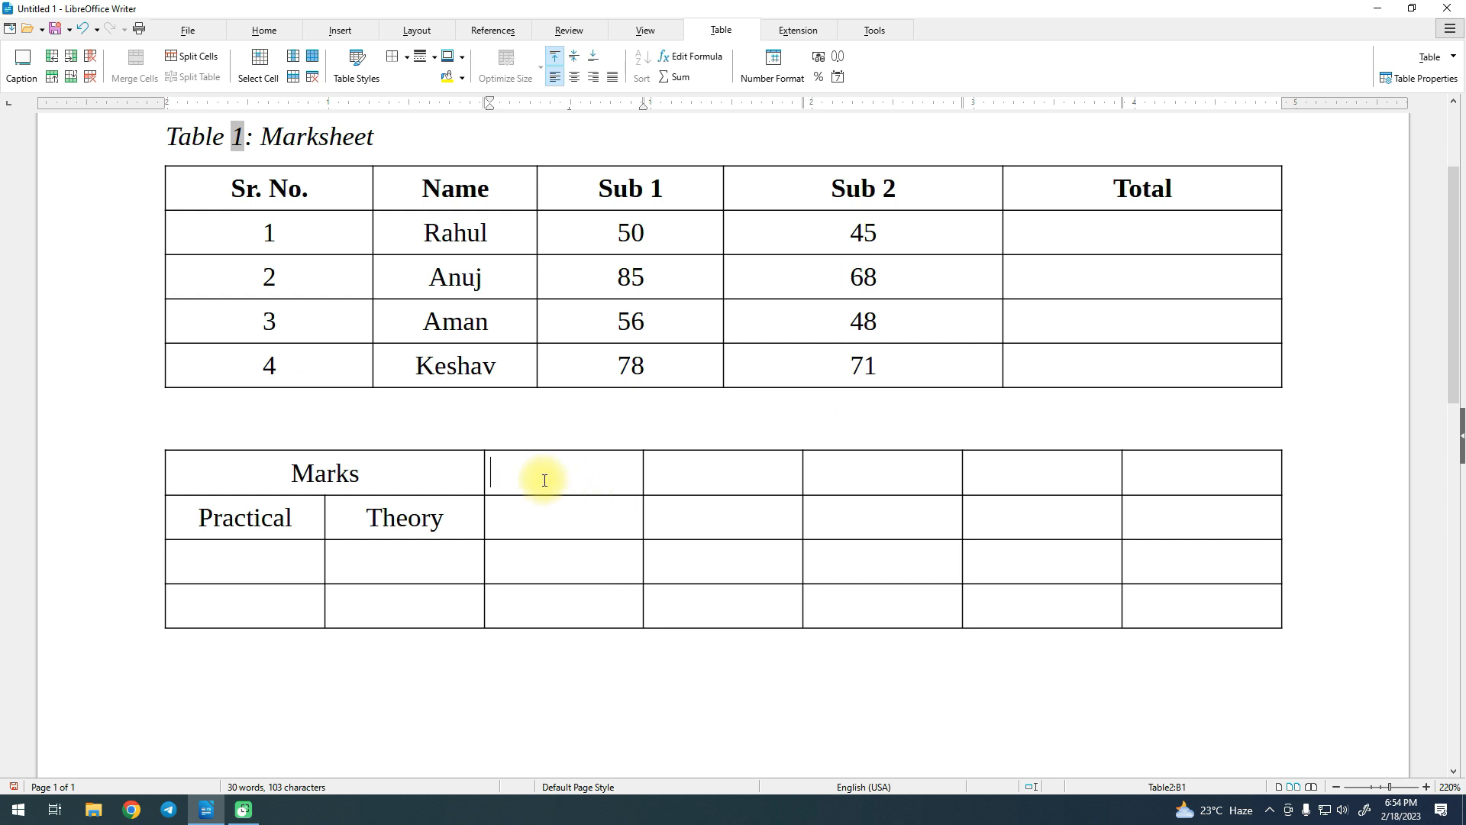
click(191, 57)
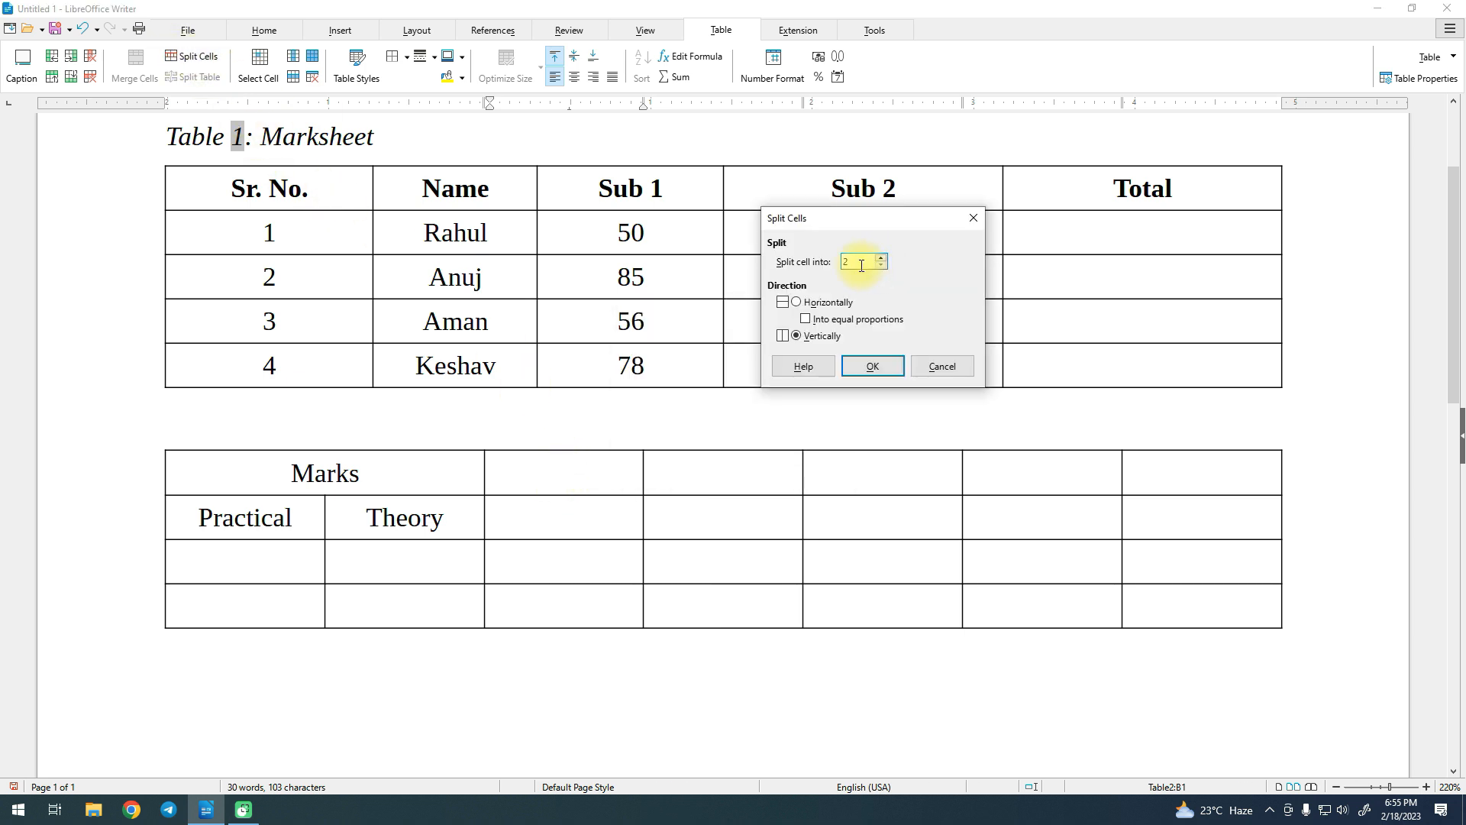
click(882, 257)
click(882, 266)
click(882, 266)
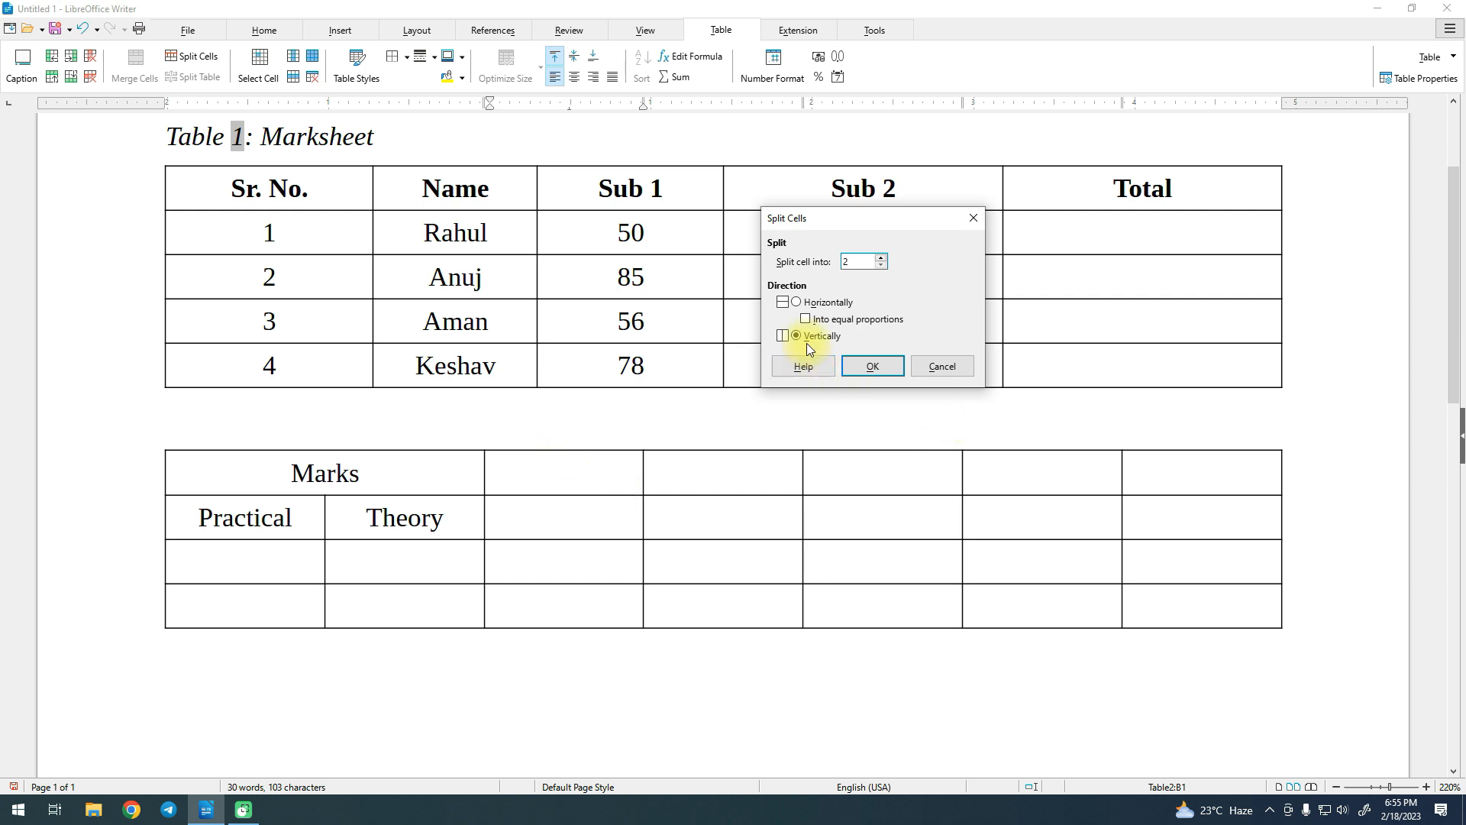
click(870, 370)
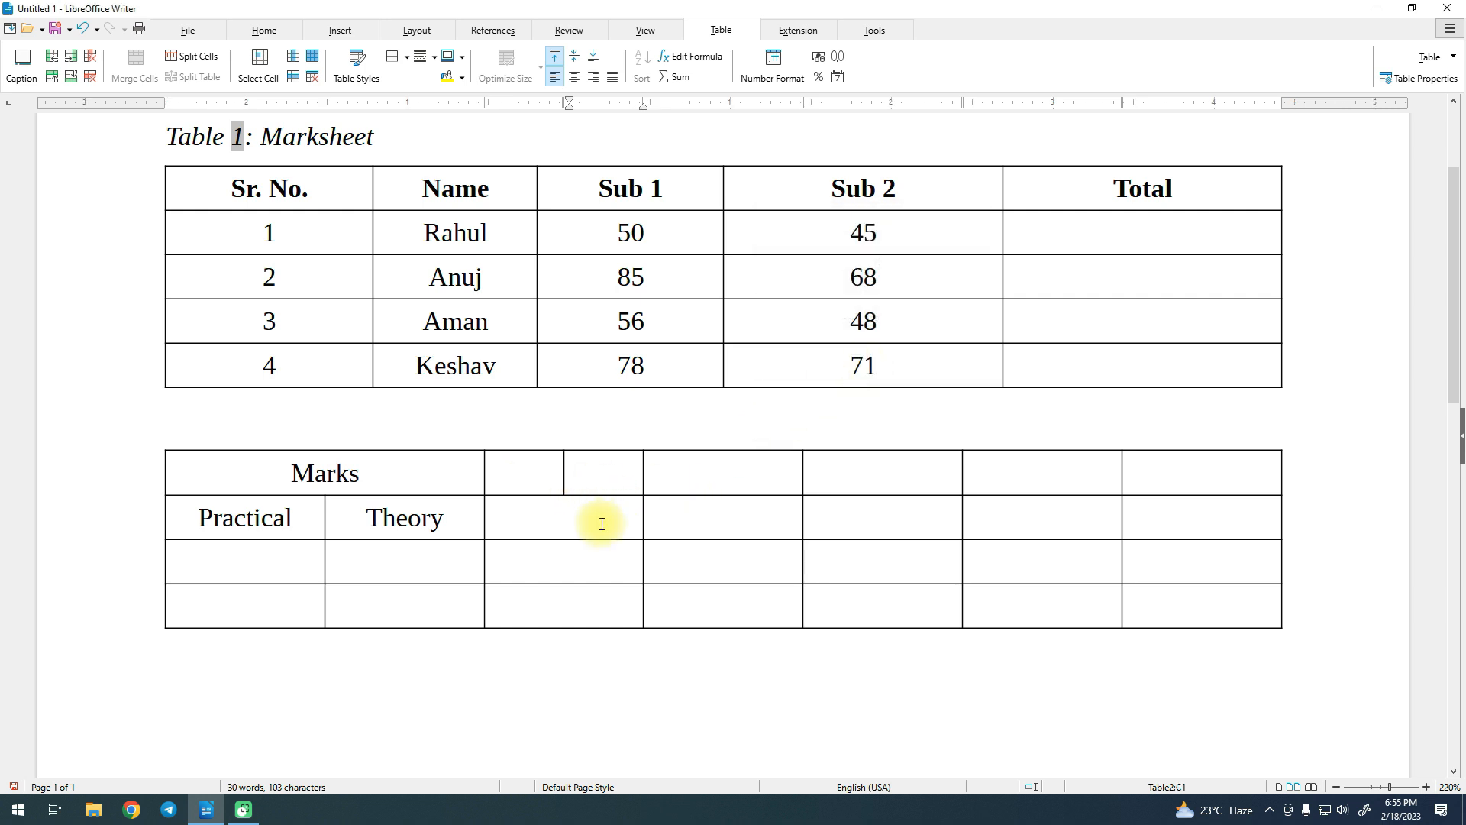
Try splitting the cell next to Theory horizontally into two cells, and undo the split.
click(502, 519)
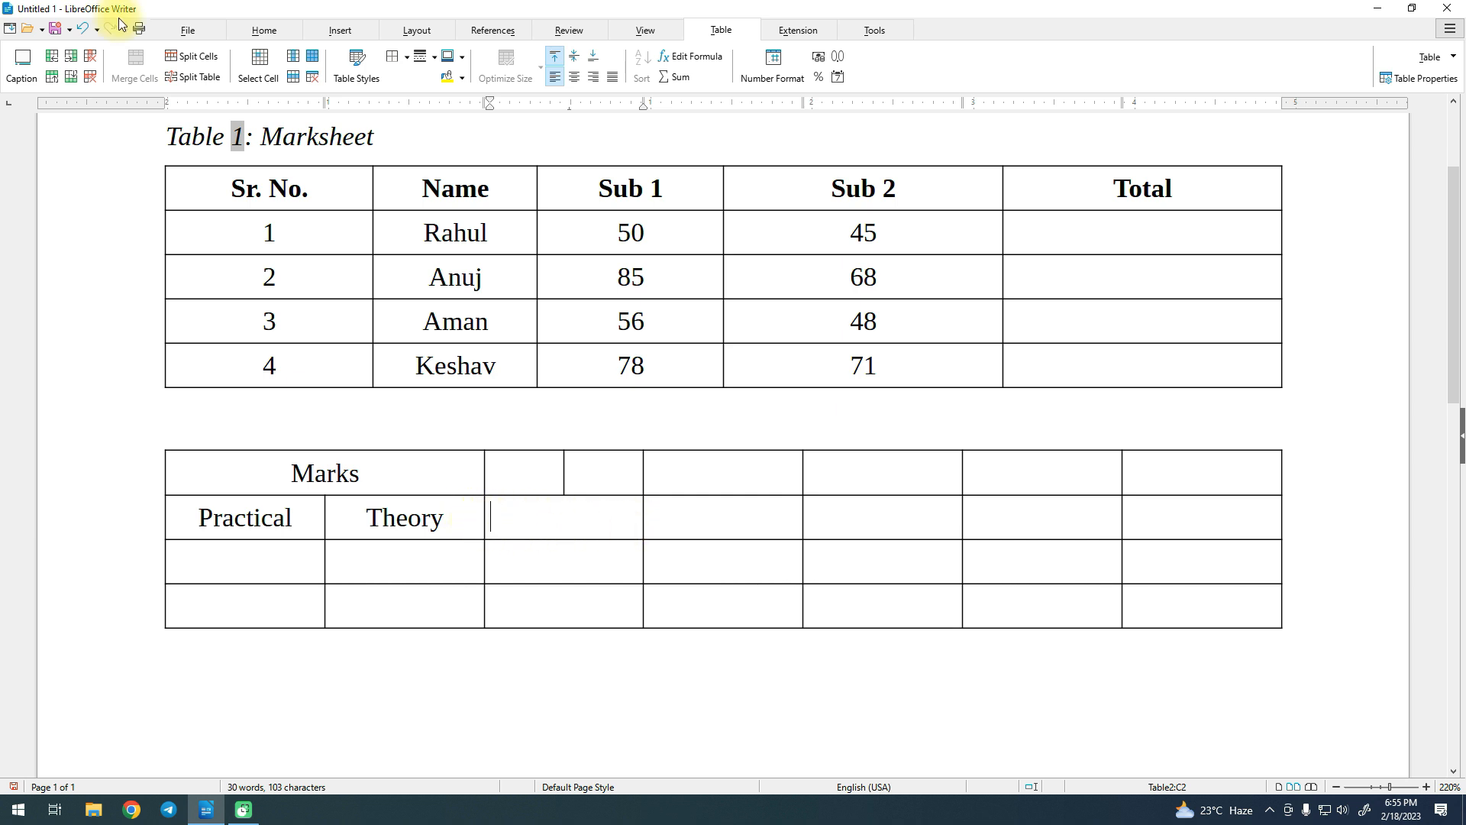
click(191, 56)
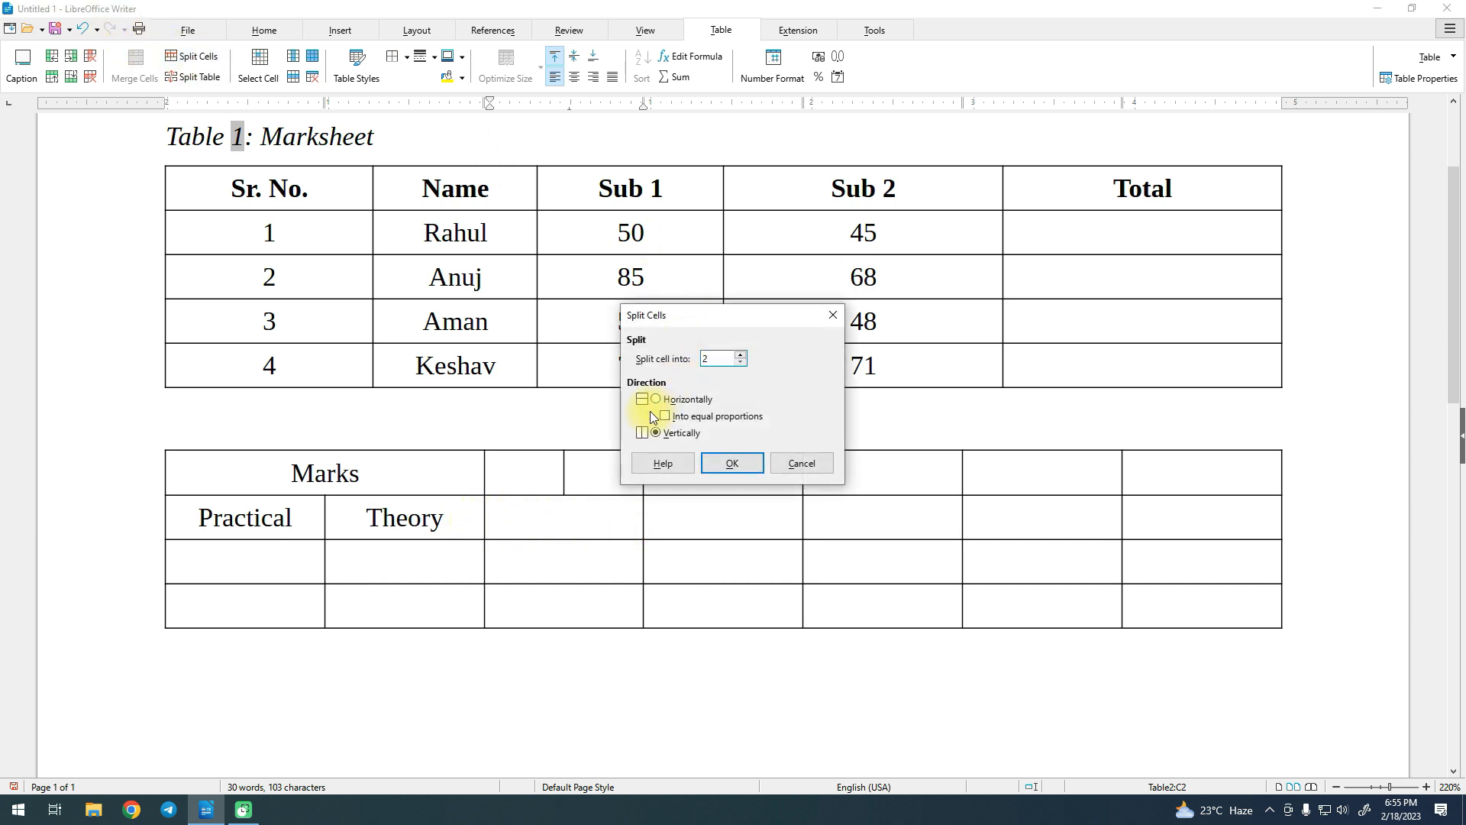
click(657, 402)
click(738, 466)
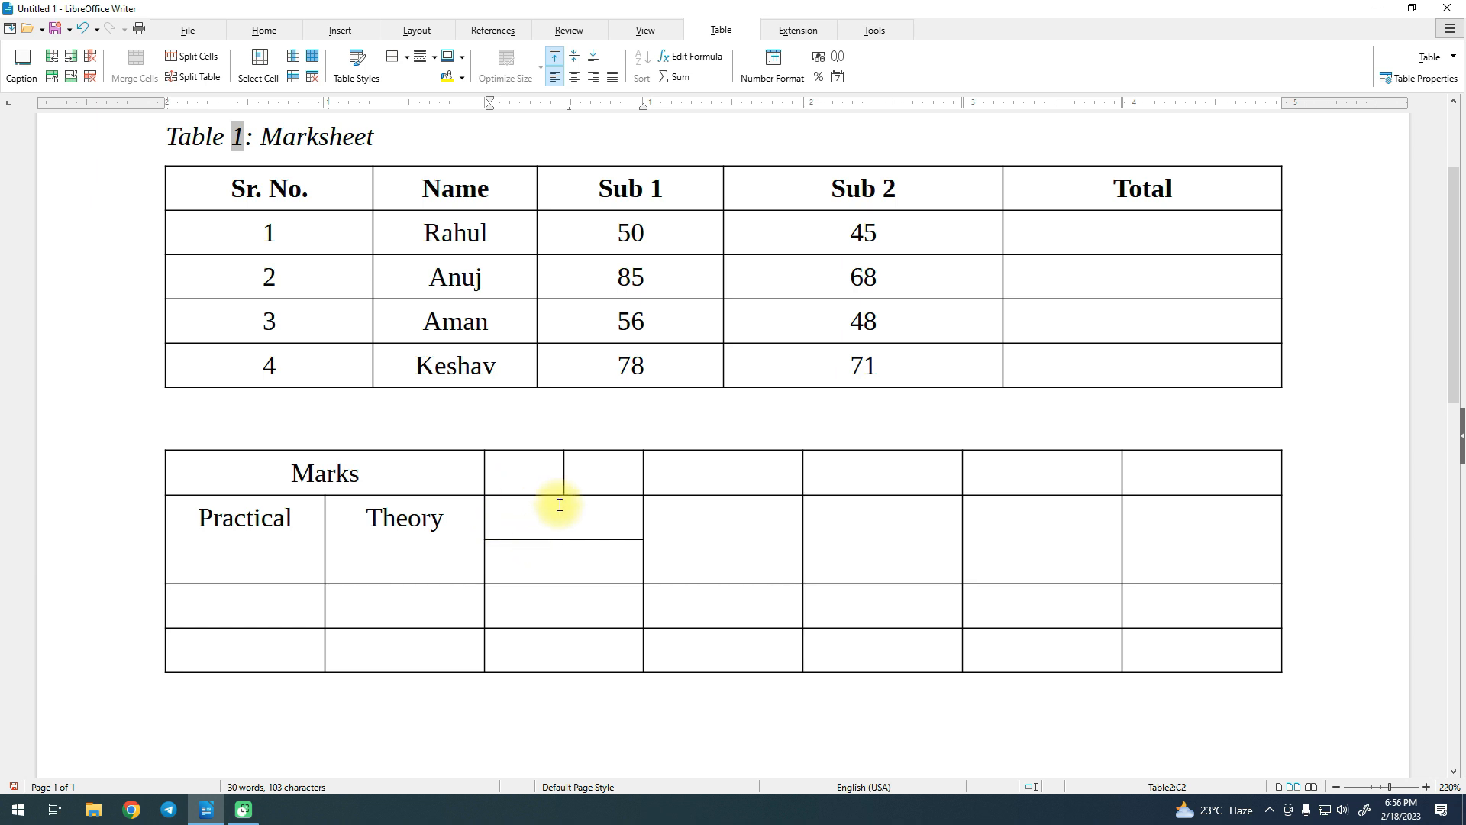
key(ctrl+z)
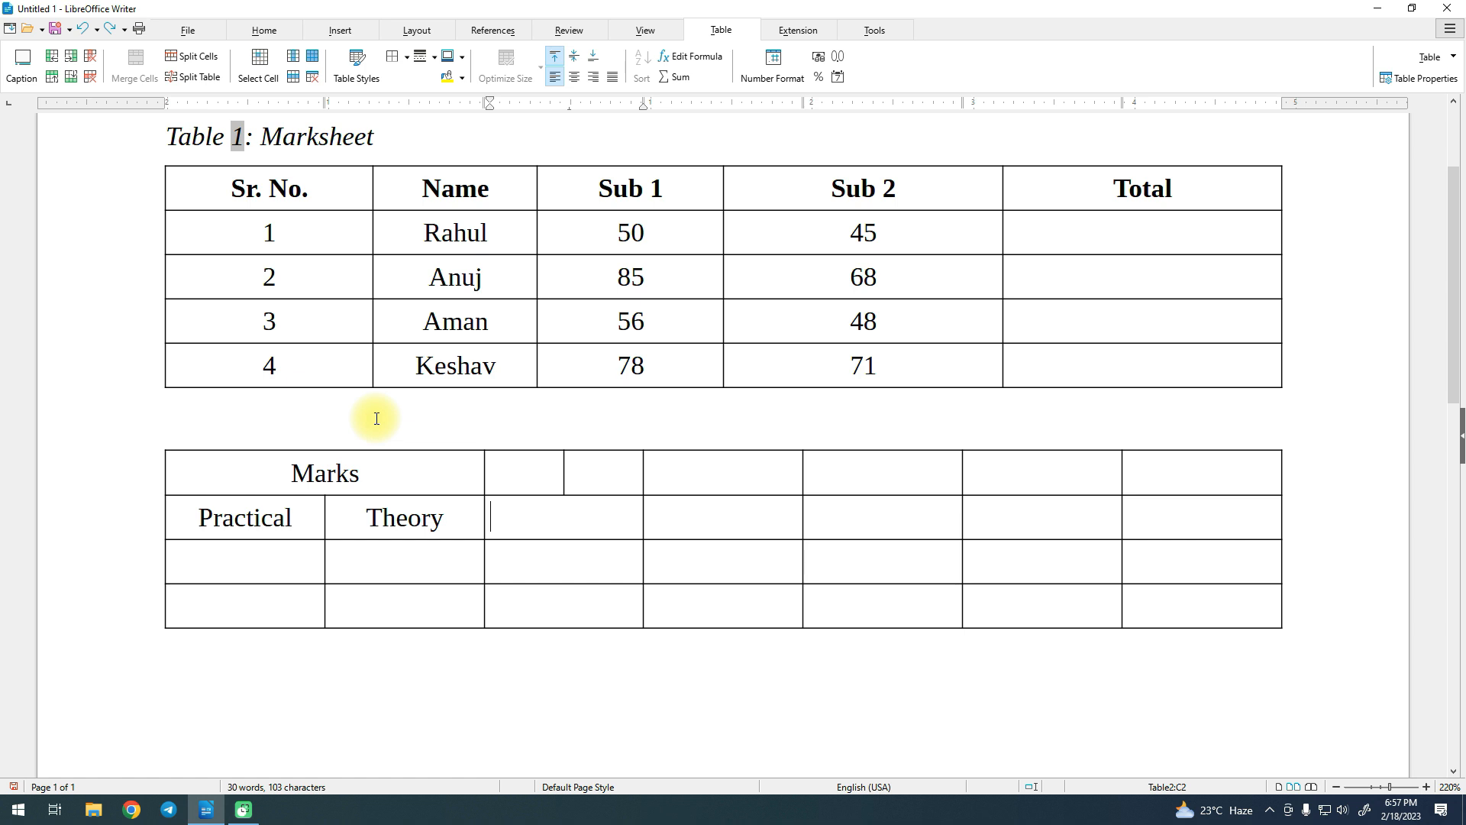
Try splitting the marksheet table at the Aman row with the heading copied, and undo the split.
click(298, 391)
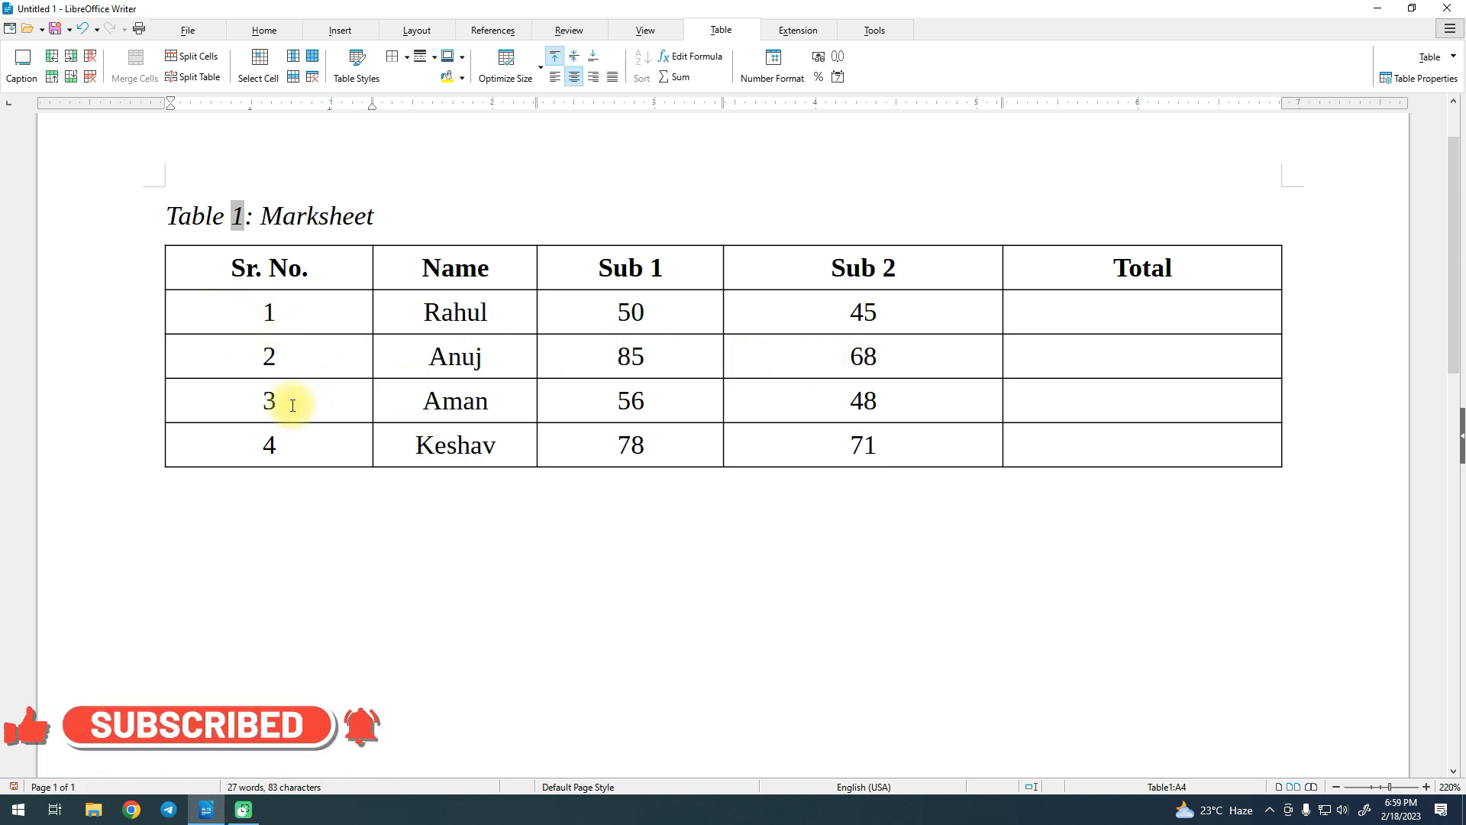
click(203, 81)
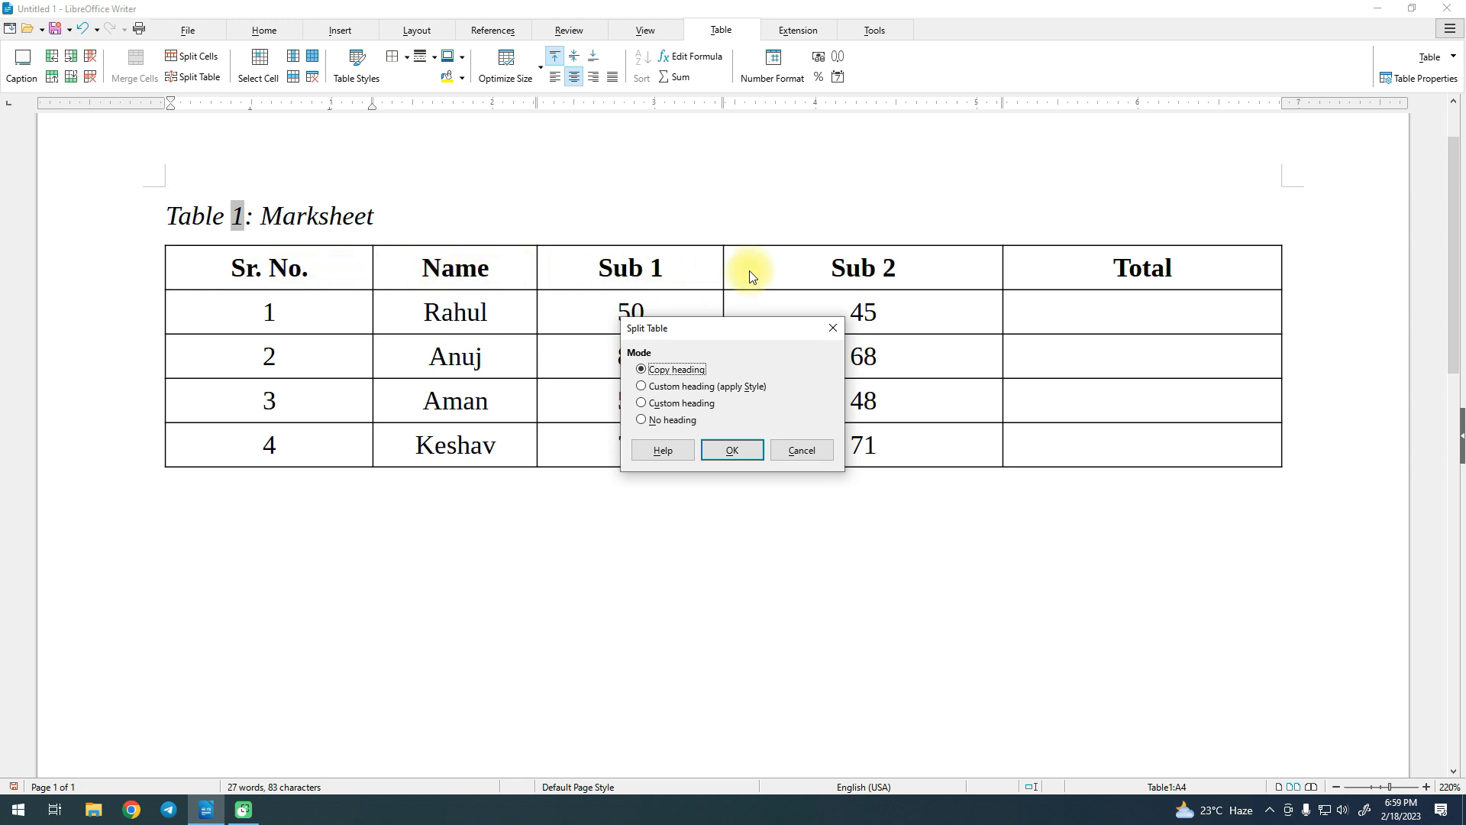
click(705, 449)
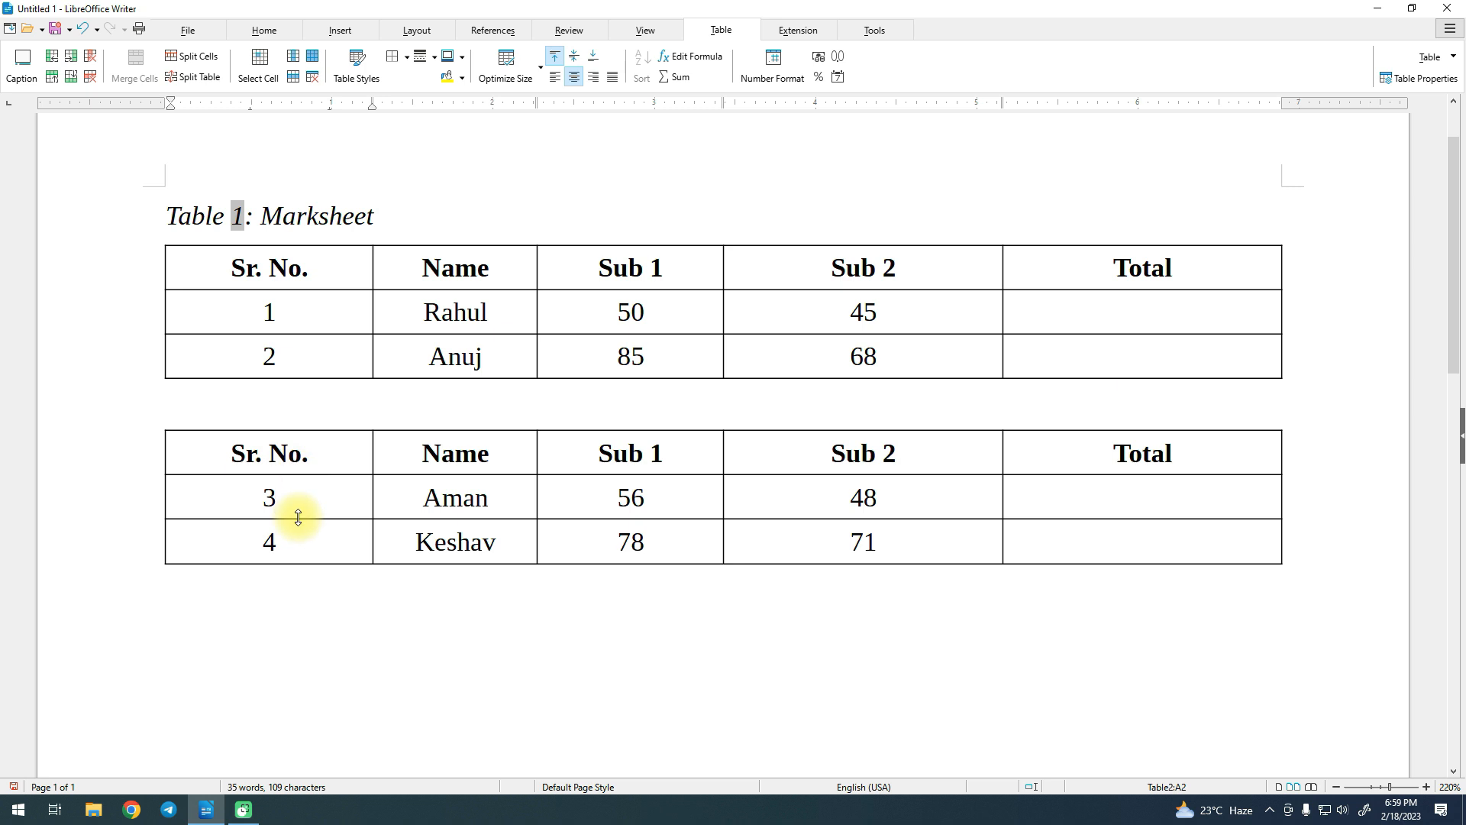
key(ctrl+z)
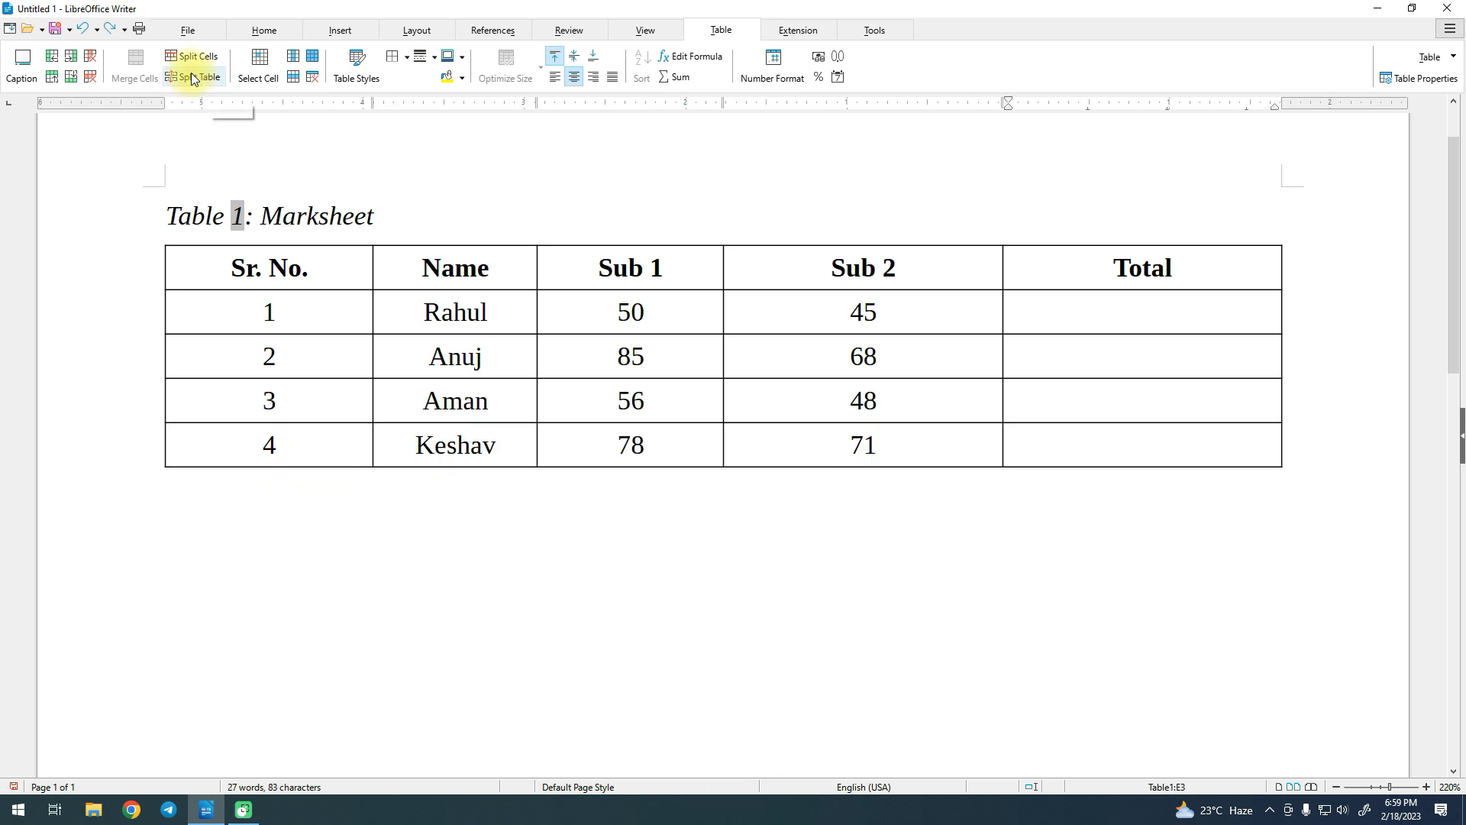
Try splitting the marksheet table at the Aman row with no heading, and undo the split.
click(193, 75)
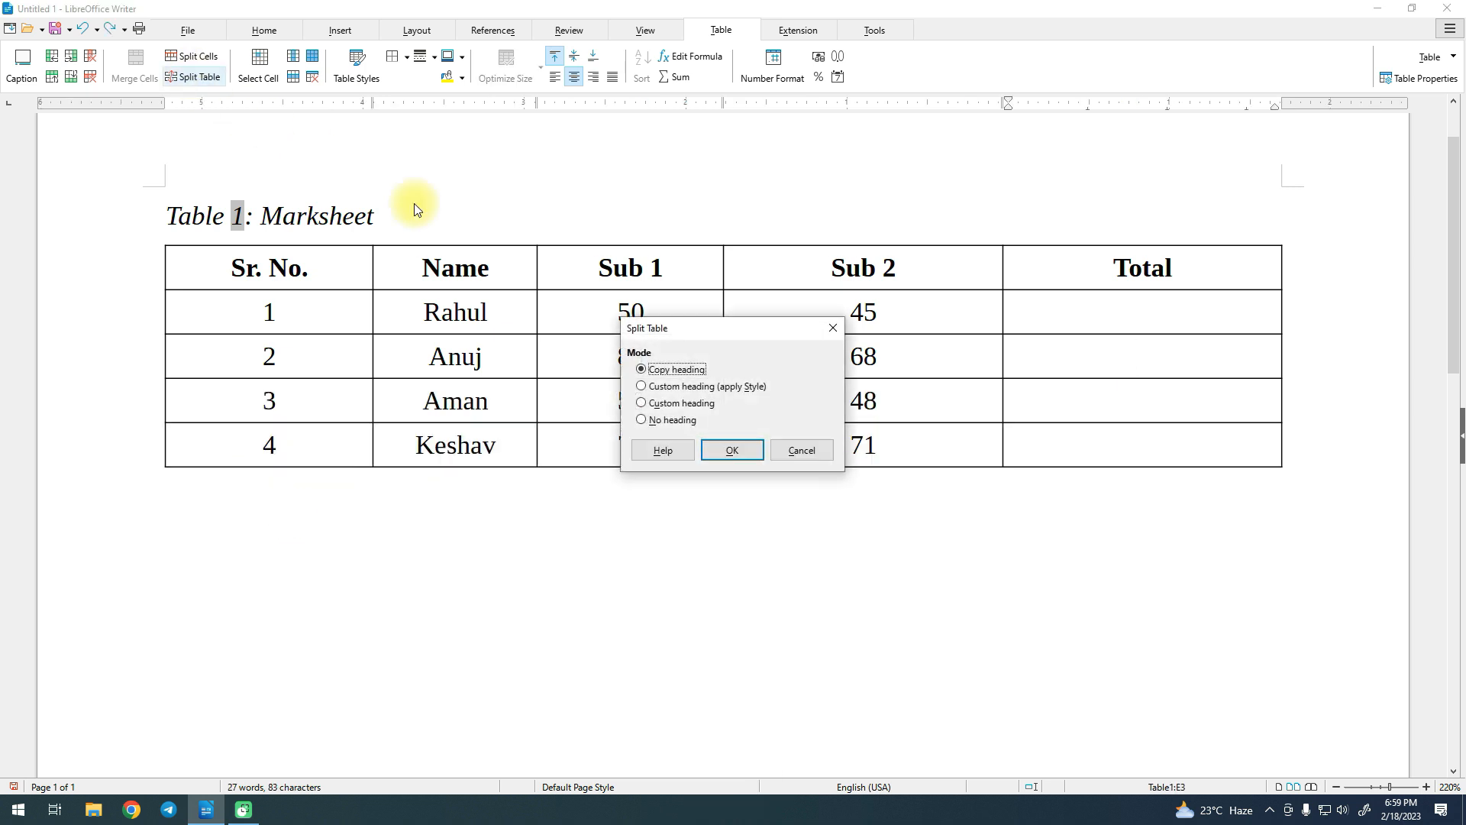
click(658, 421)
key(Return)
key(ctrl+a)
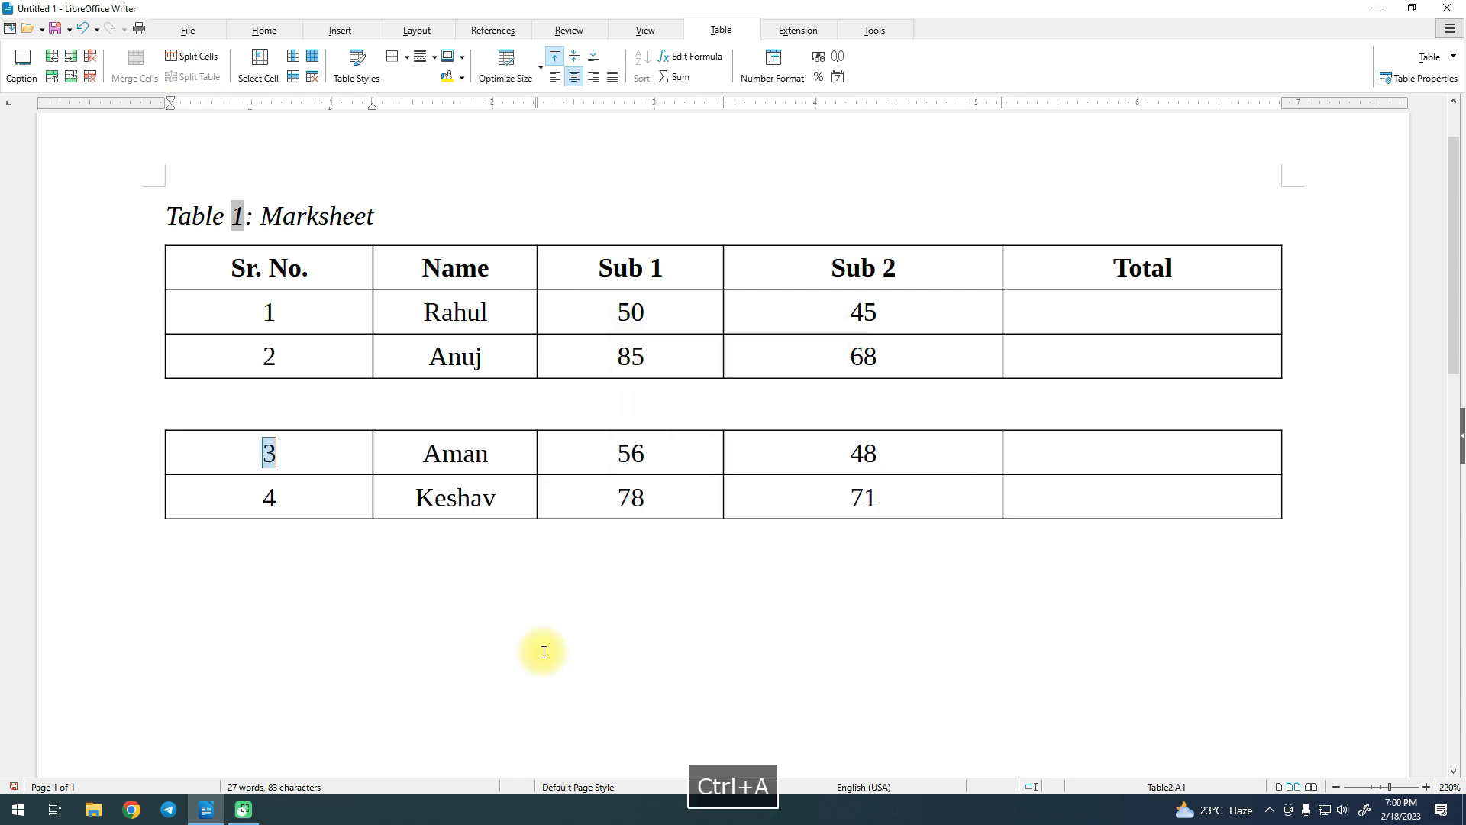
key(ctrl+z)
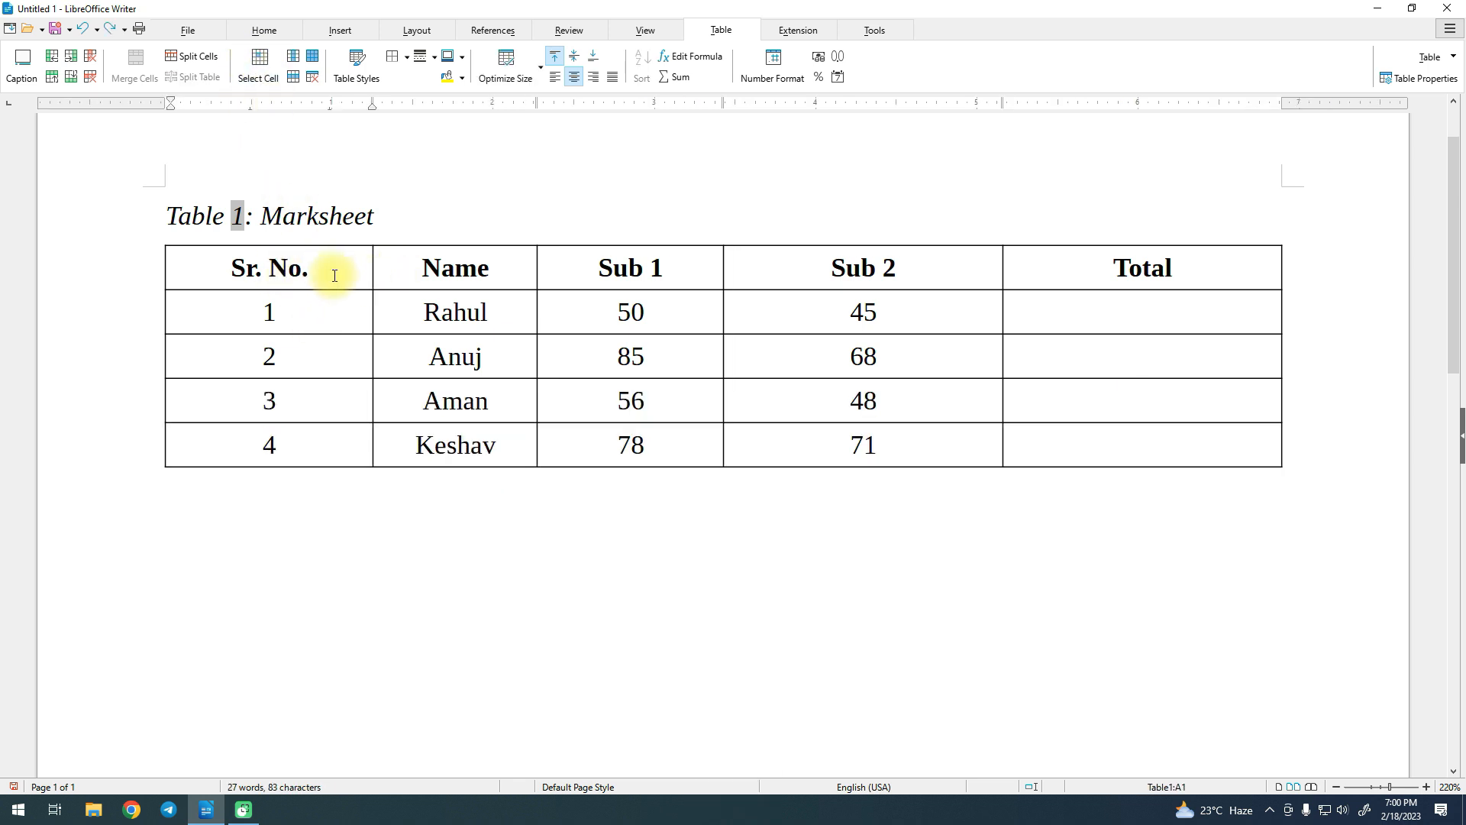
Select the Sr. No. header cell of the marksheet table and give it a gold background colour.
click(255, 67)
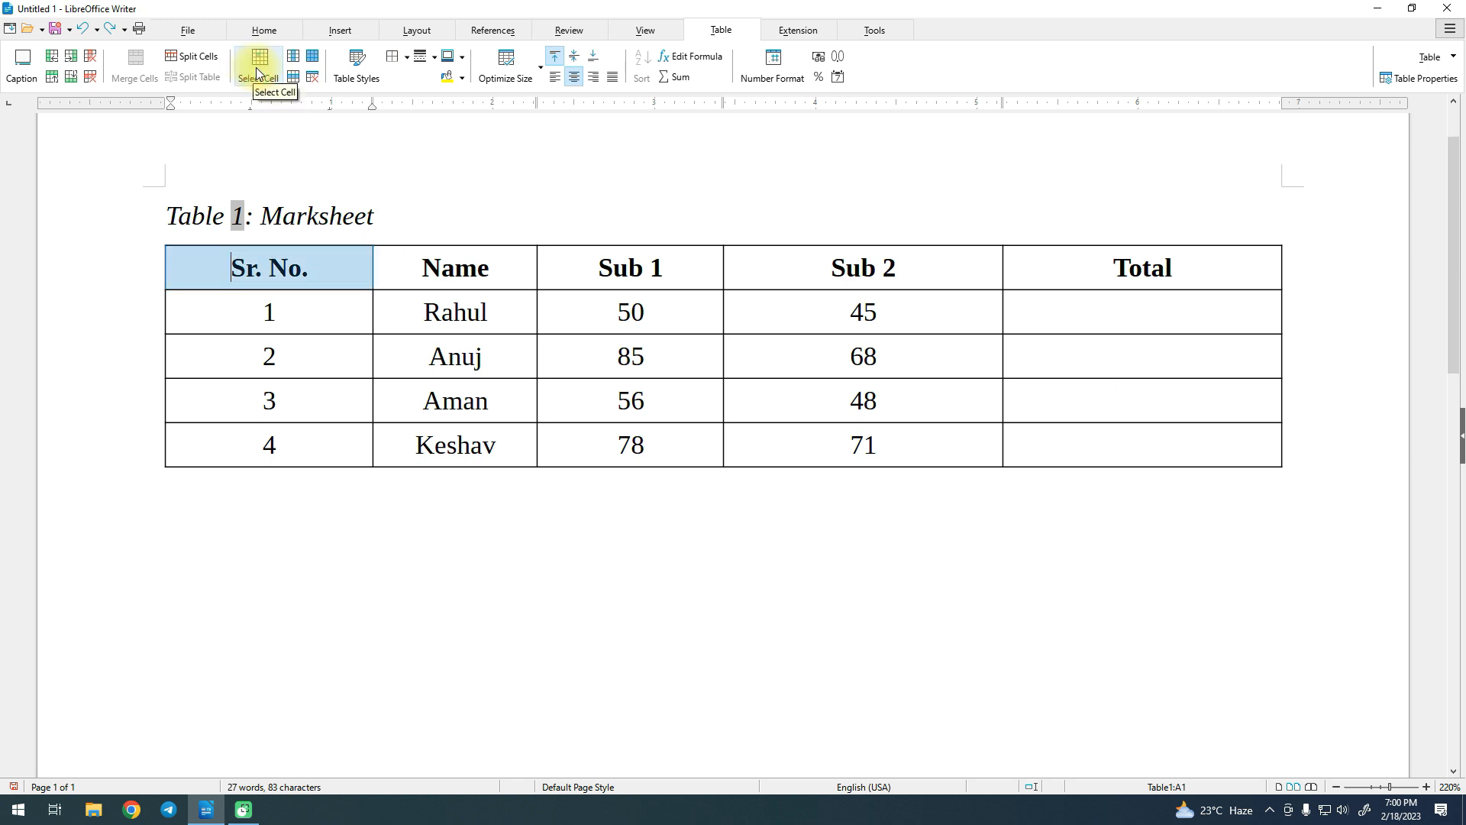
click(332, 282)
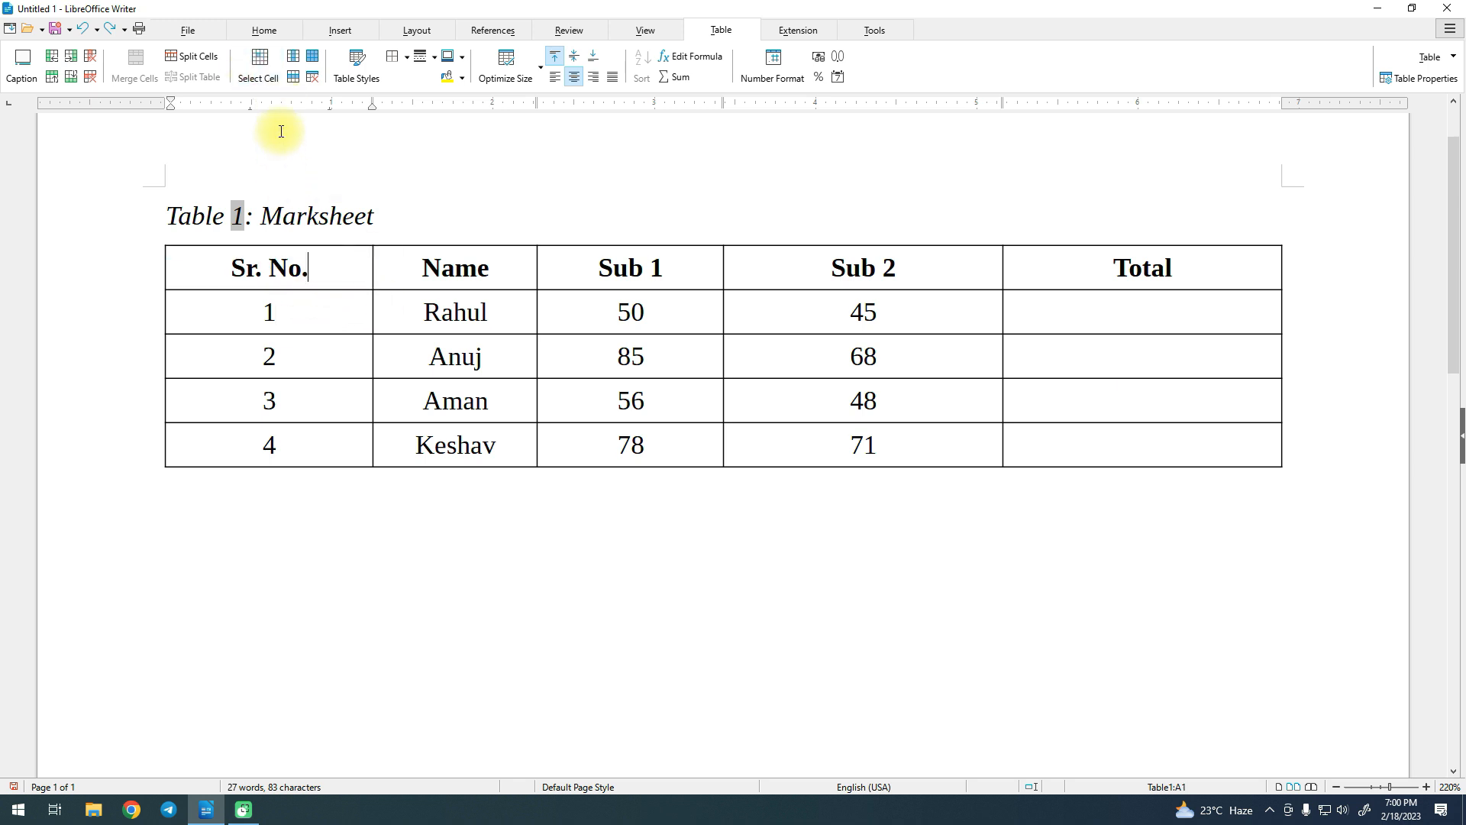
click(255, 77)
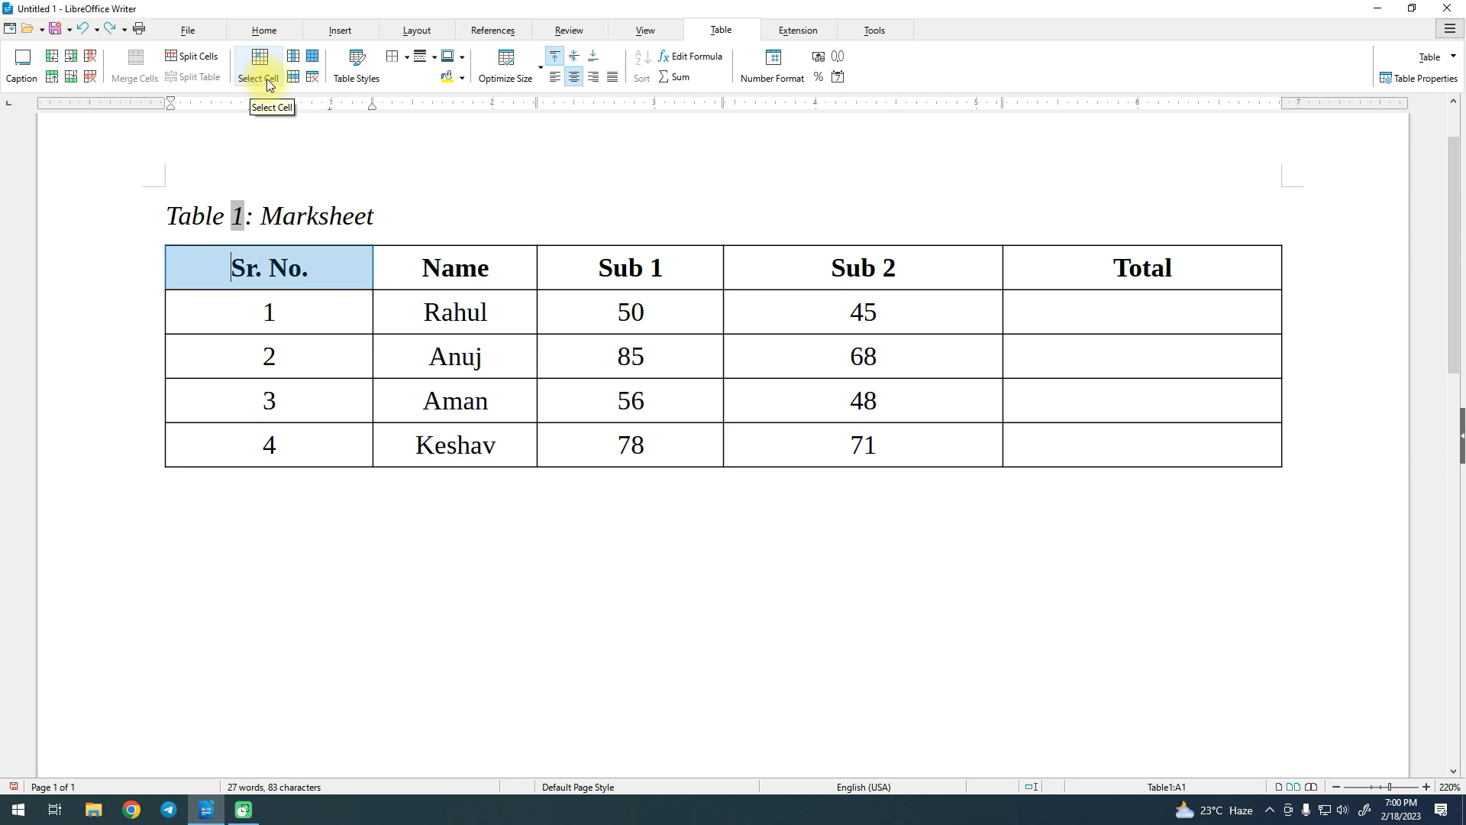
click(462, 78)
click(464, 185)
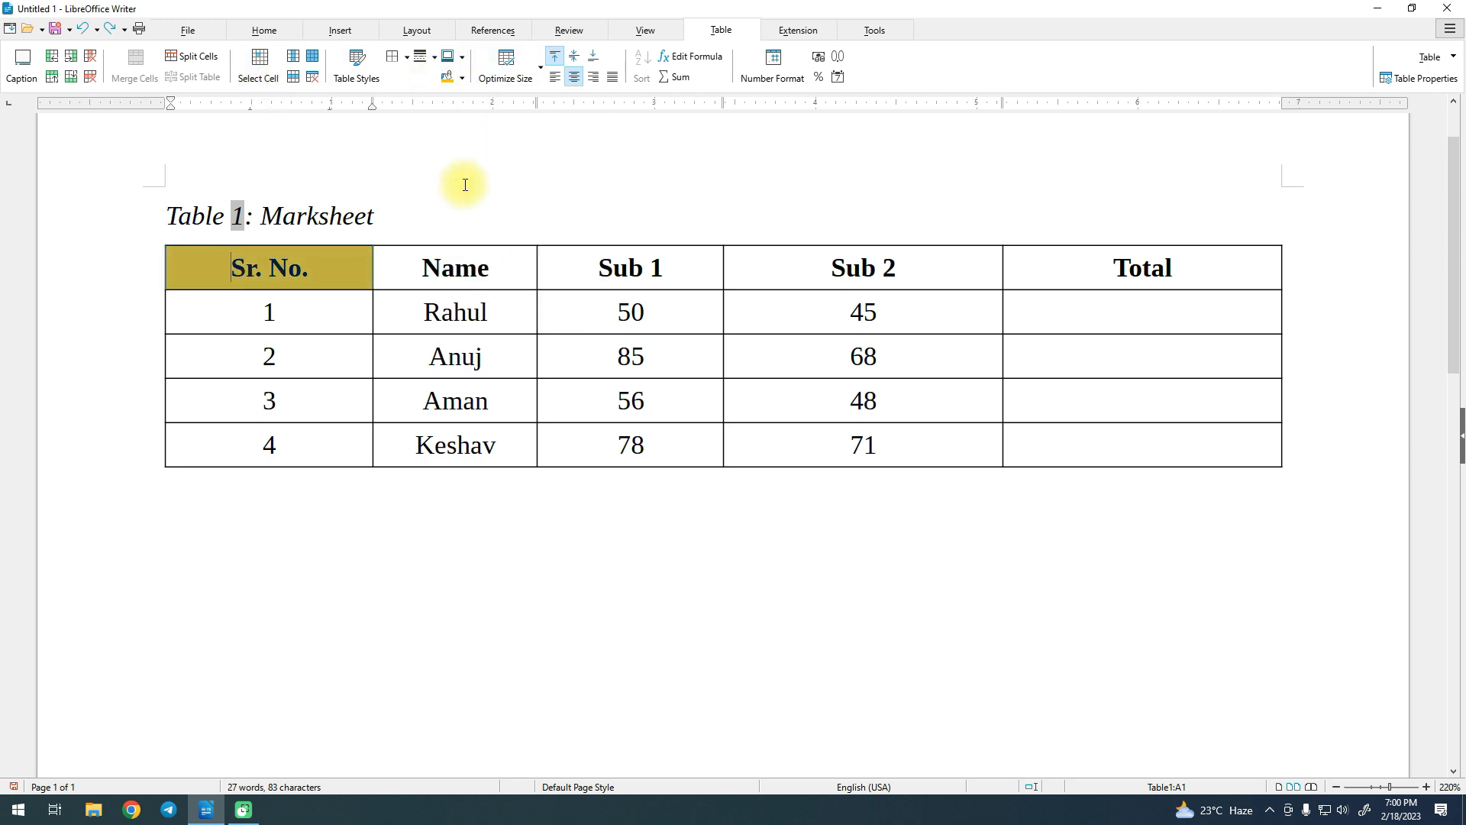
click(360, 276)
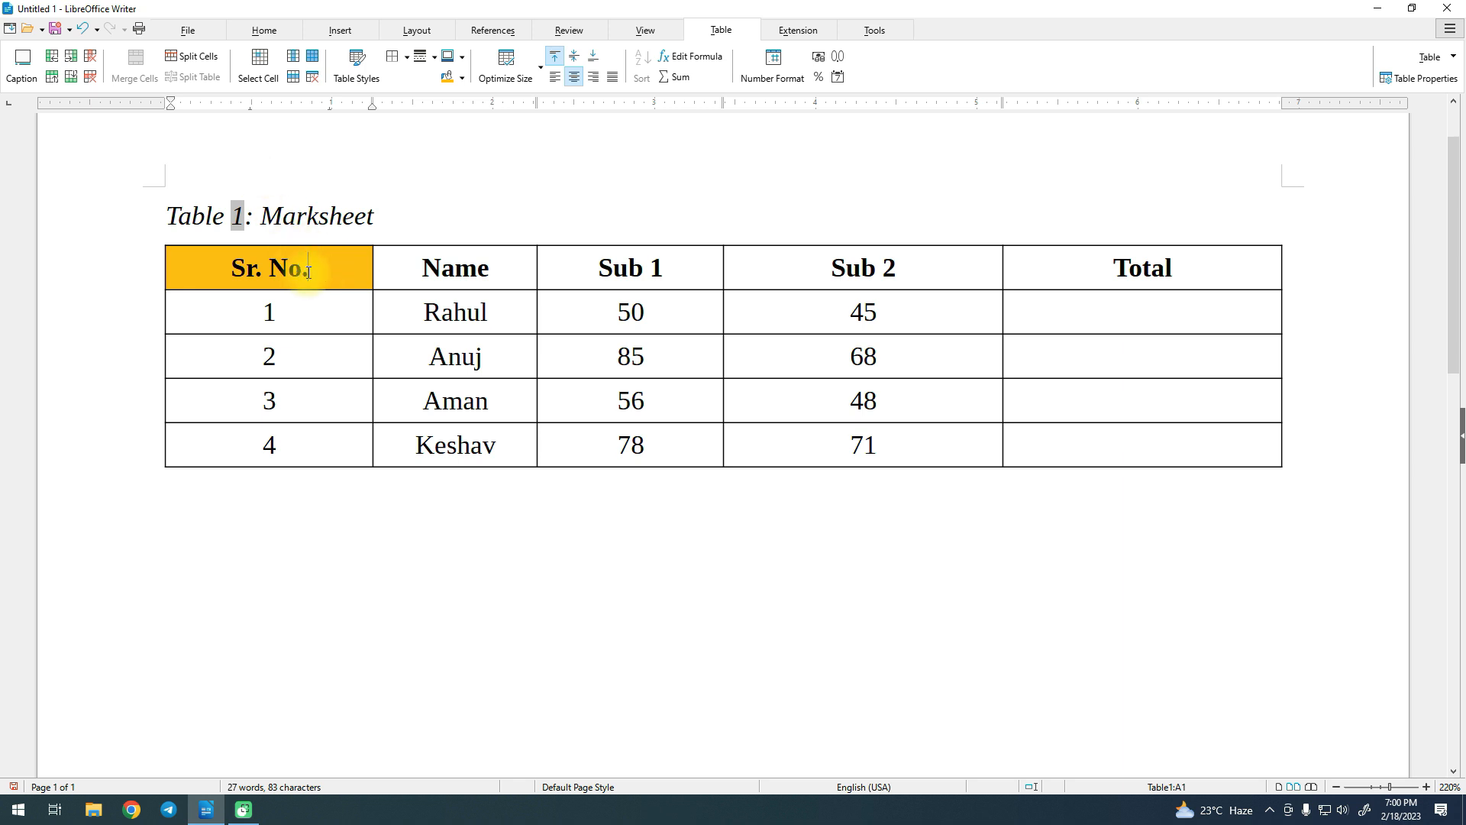
Select the marksheet table's entire header row and fill it with the same gold background colour.
click(294, 81)
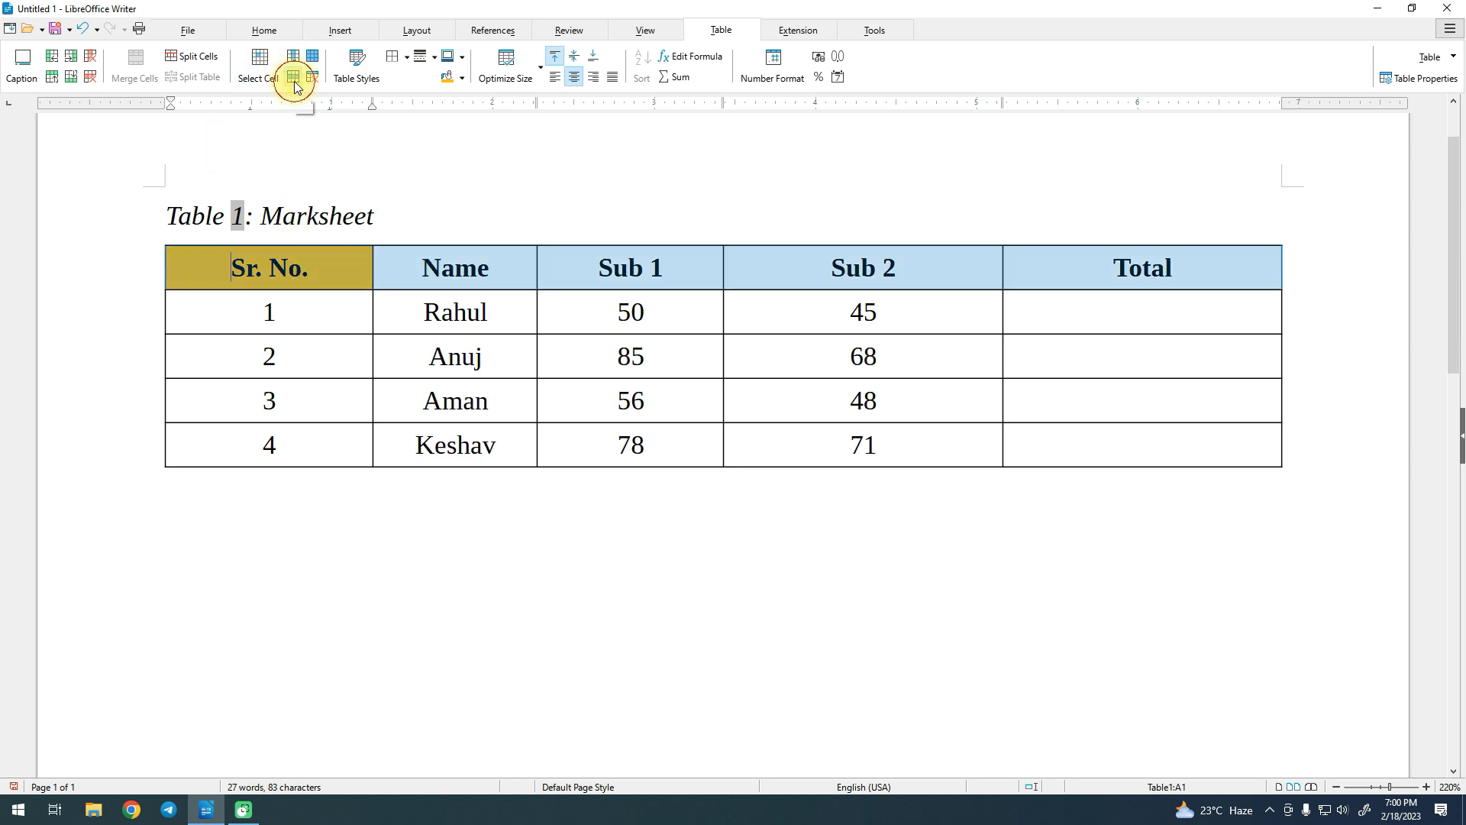
click(462, 79)
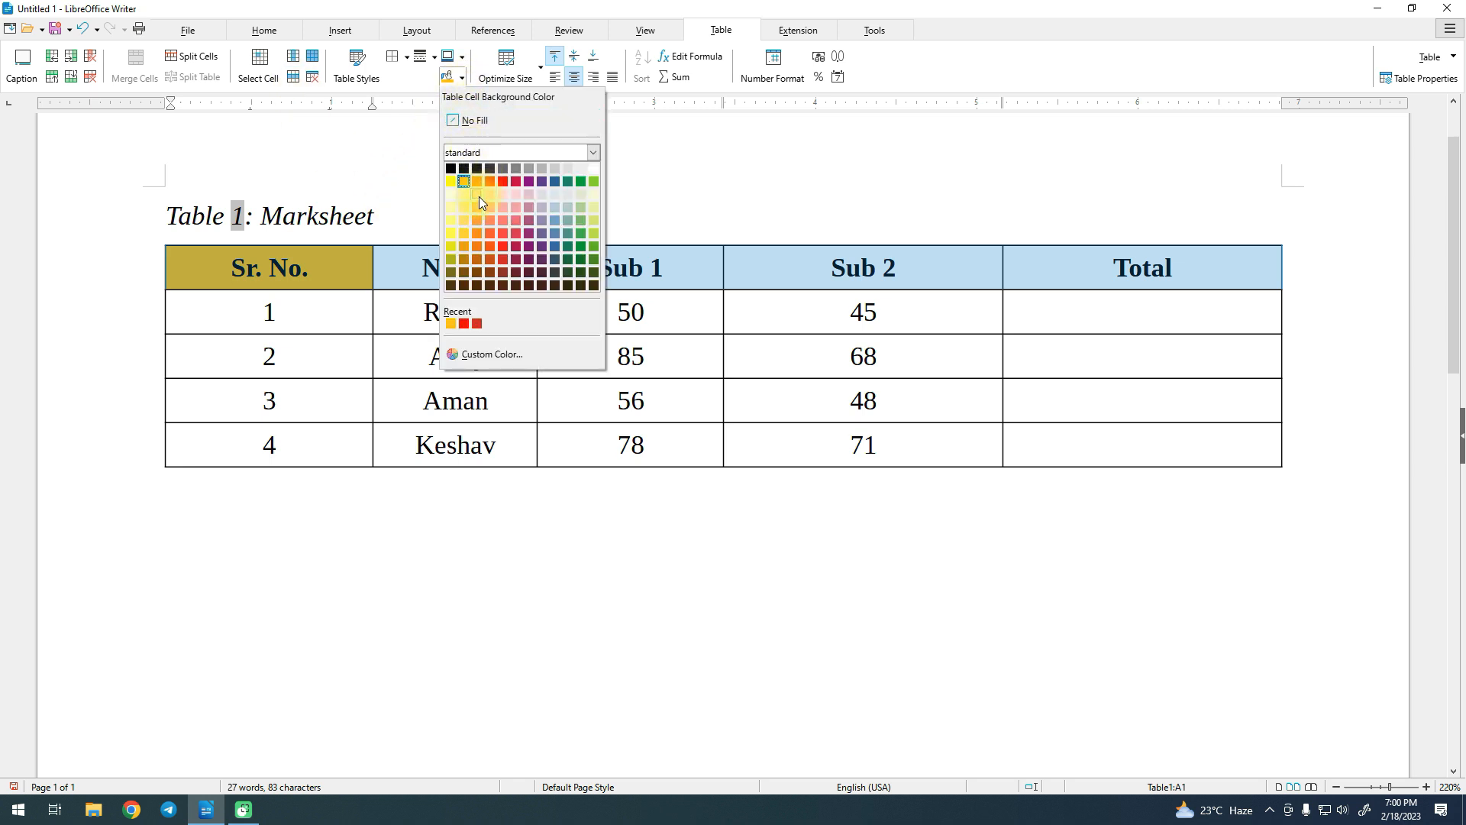
click(464, 183)
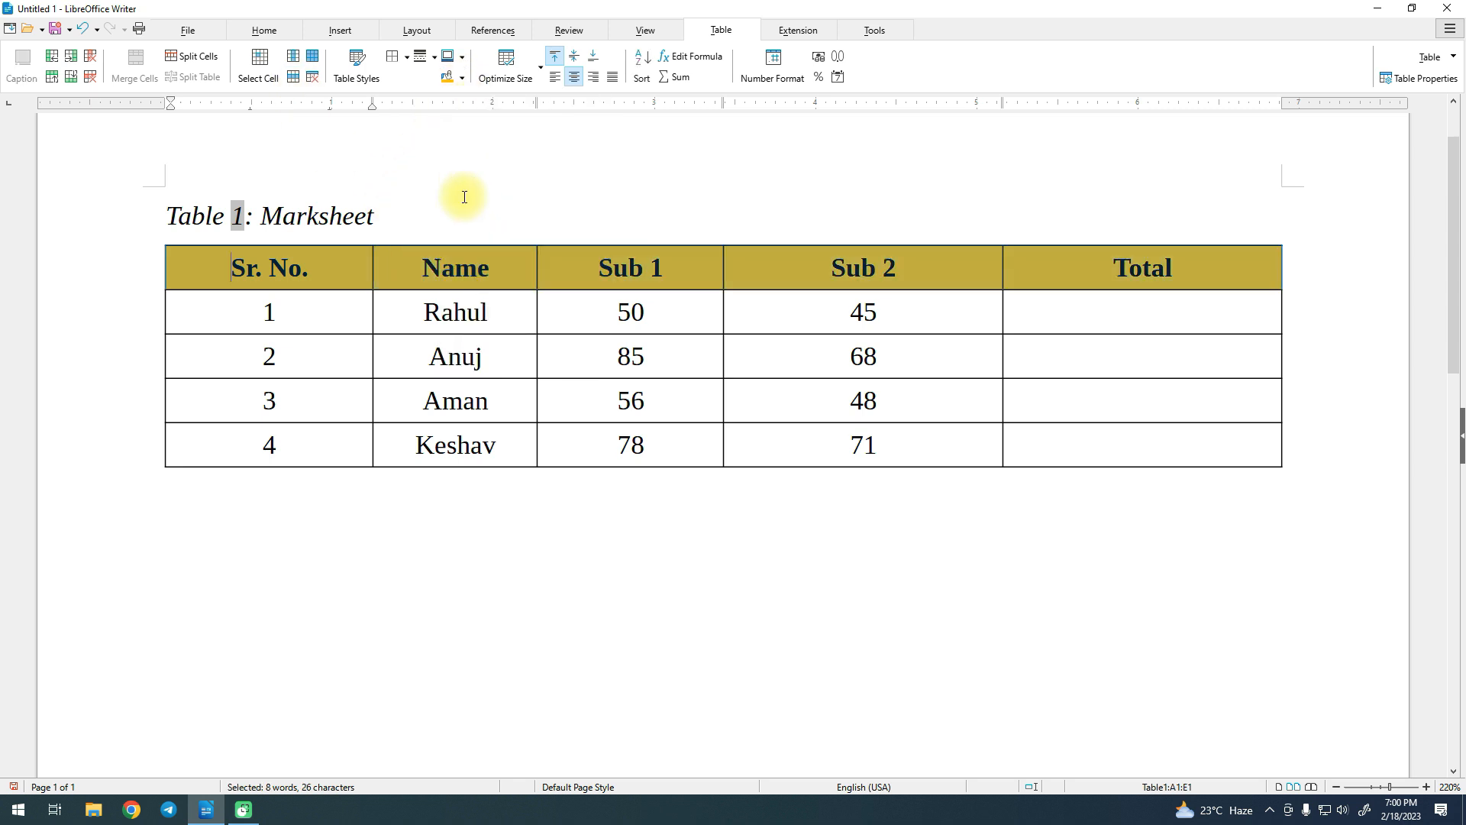
click(347, 311)
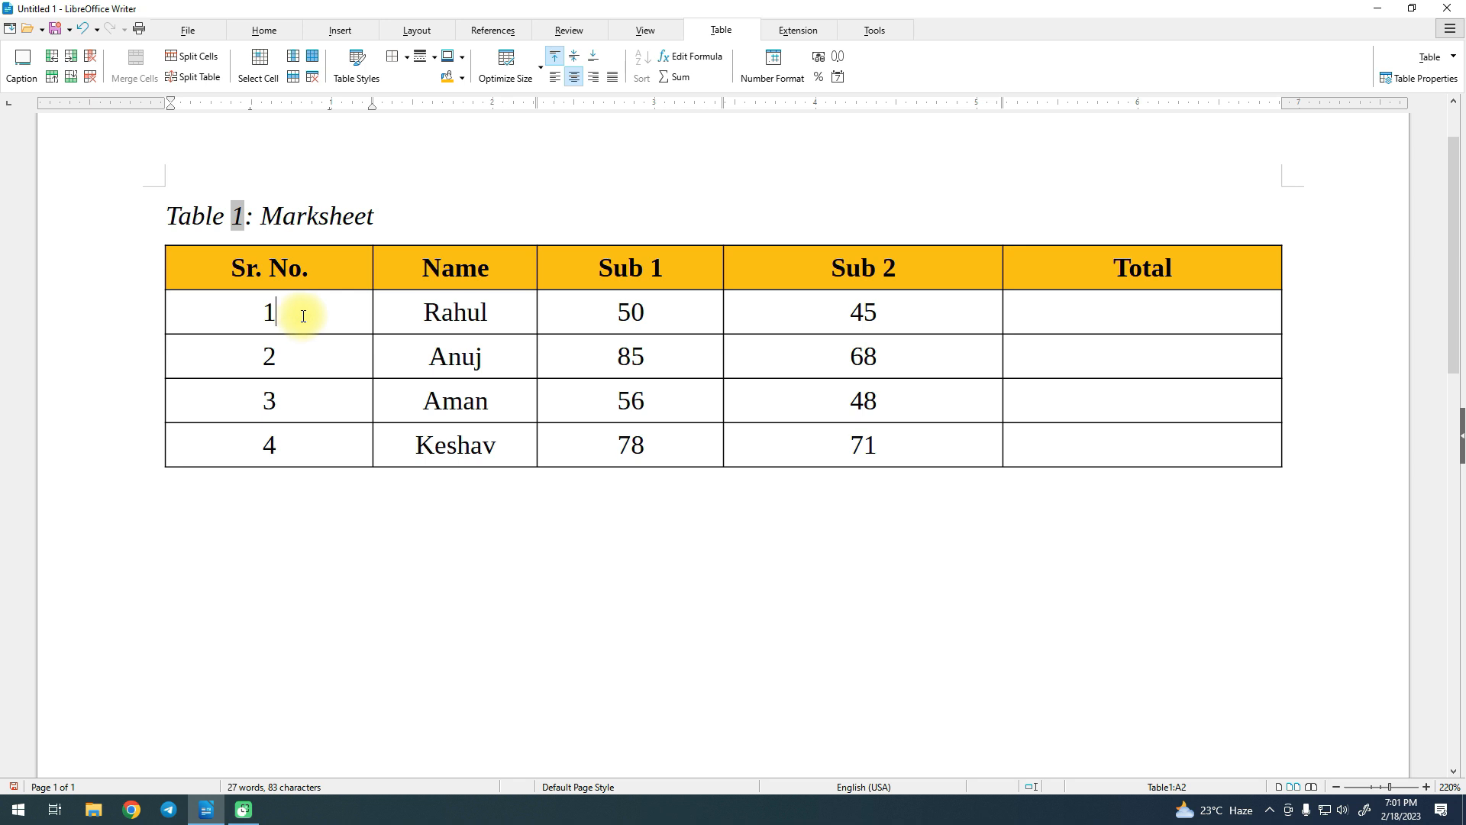
Demonstrate selecting the whole Total column and the entire marksheet table, and clear the selection.
click(1214, 282)
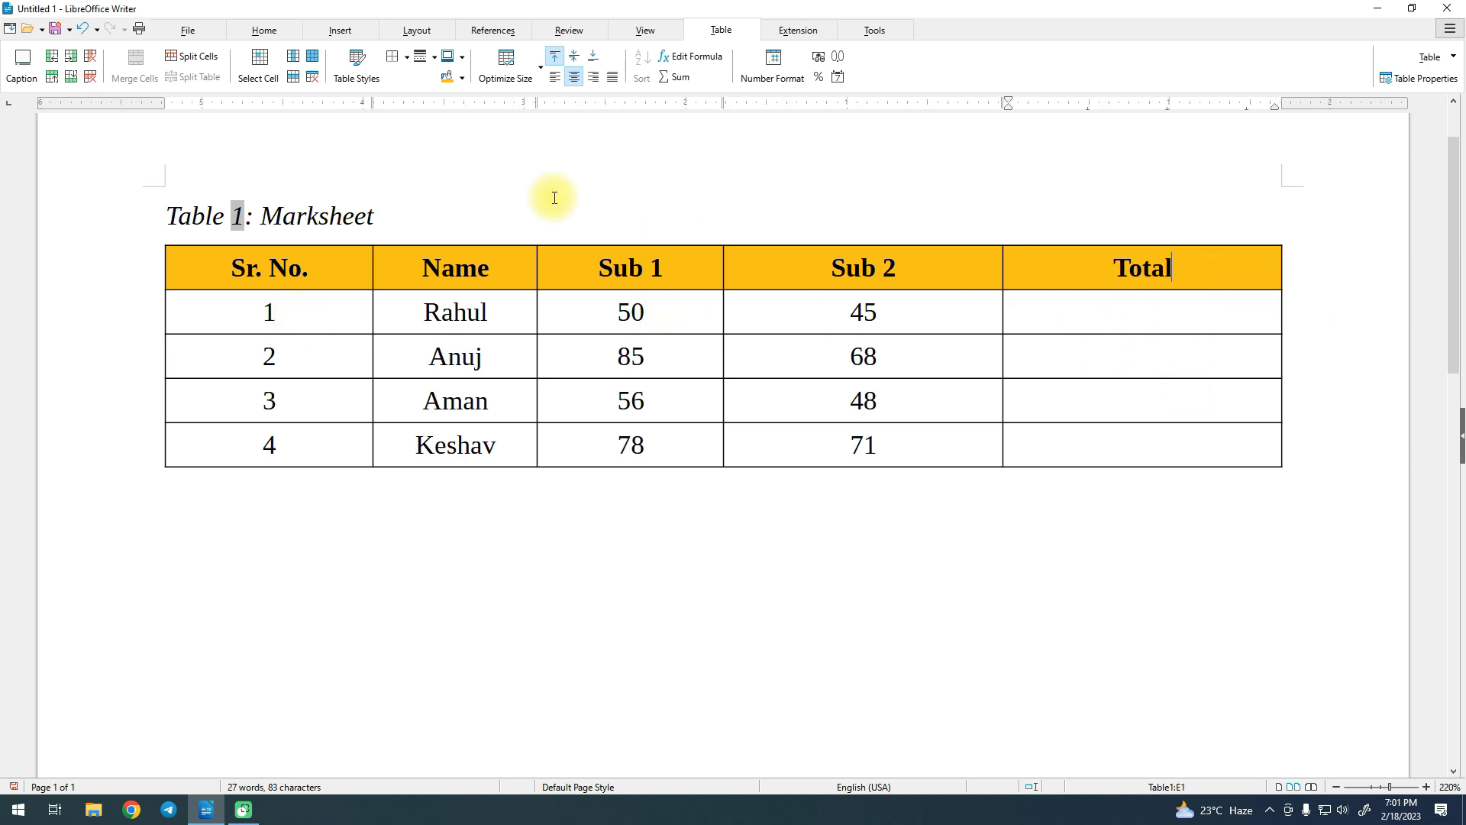
click(294, 61)
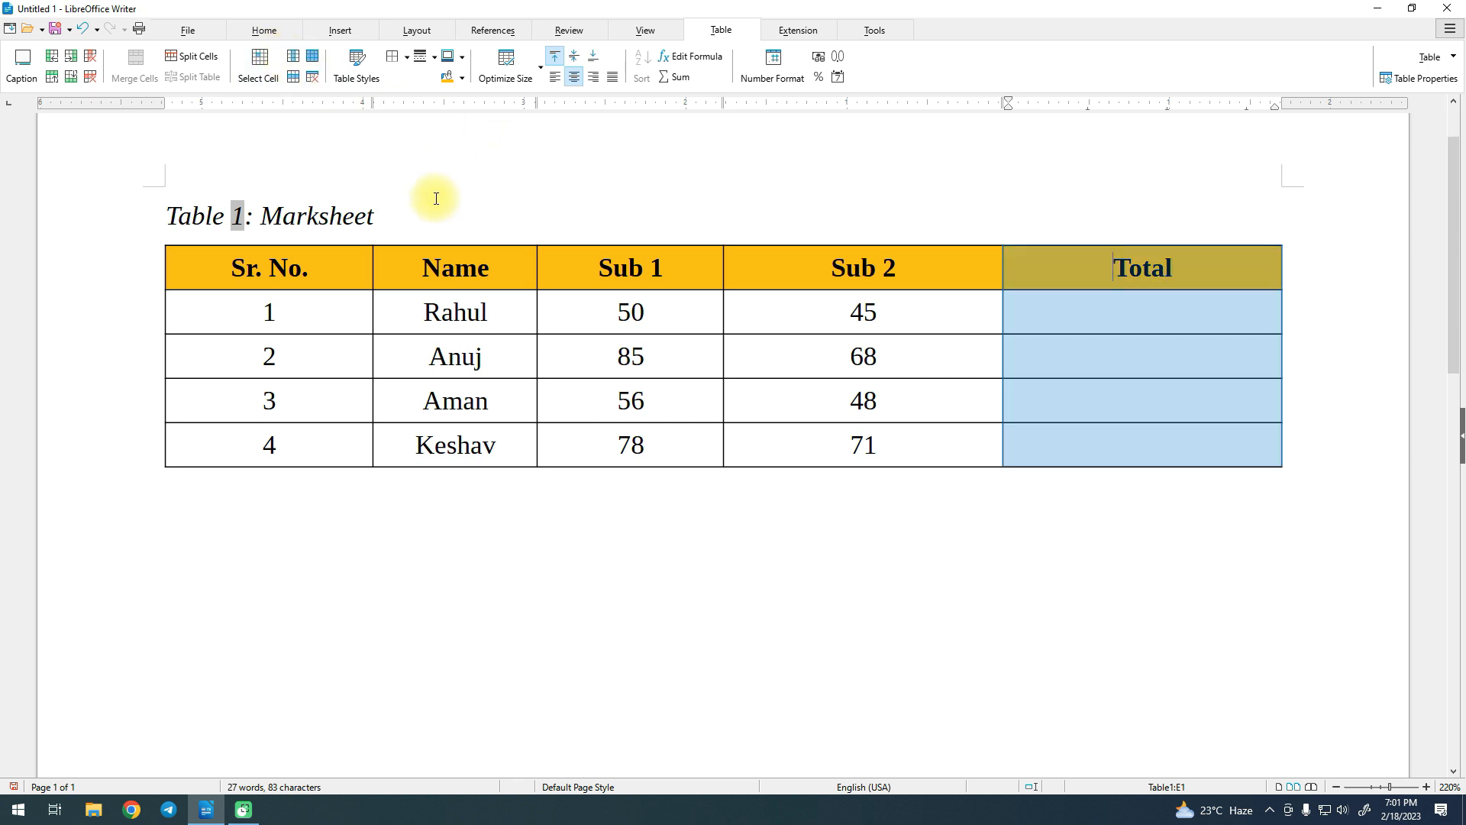
click(547, 275)
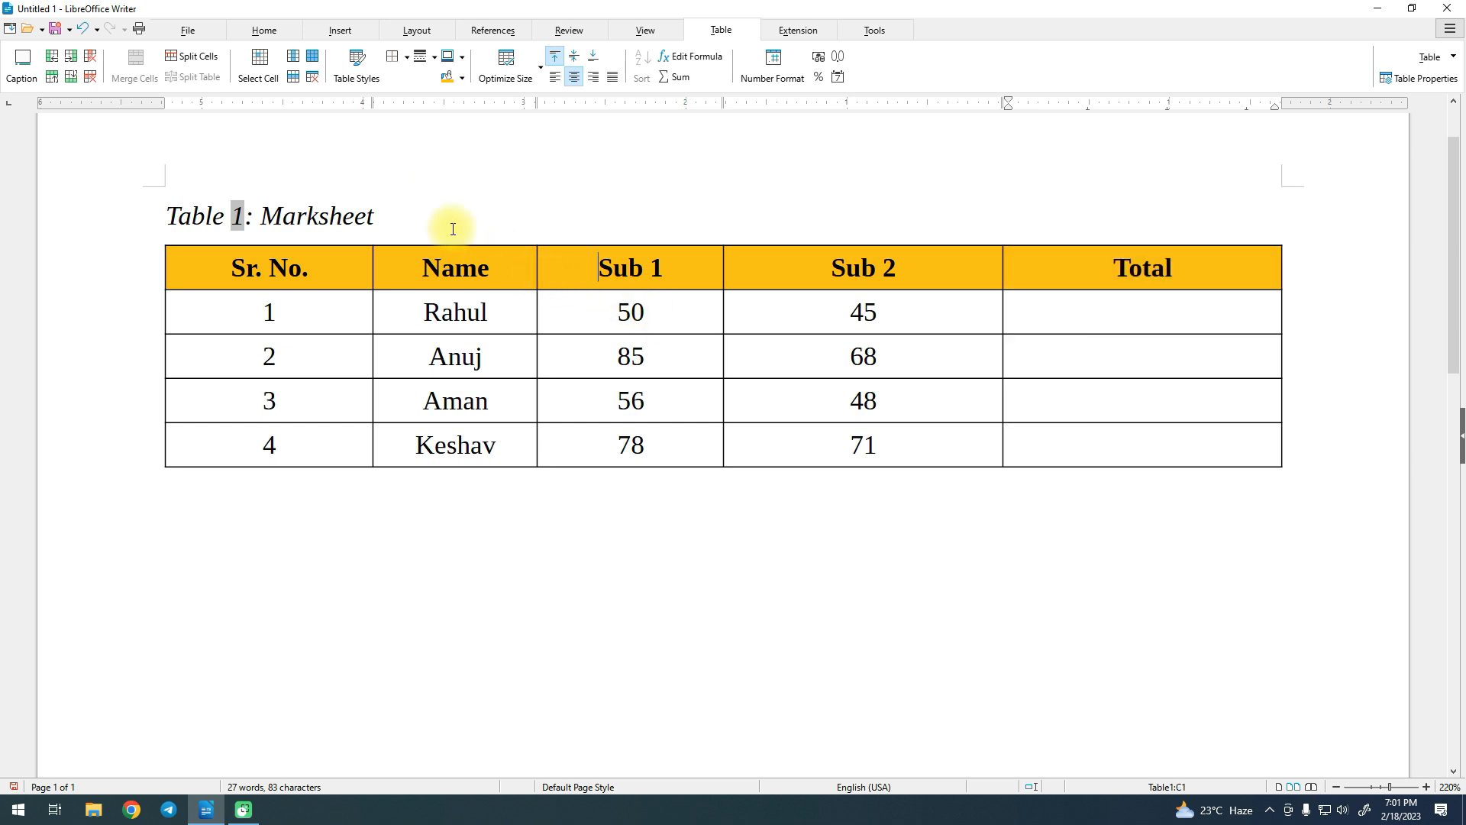
click(310, 67)
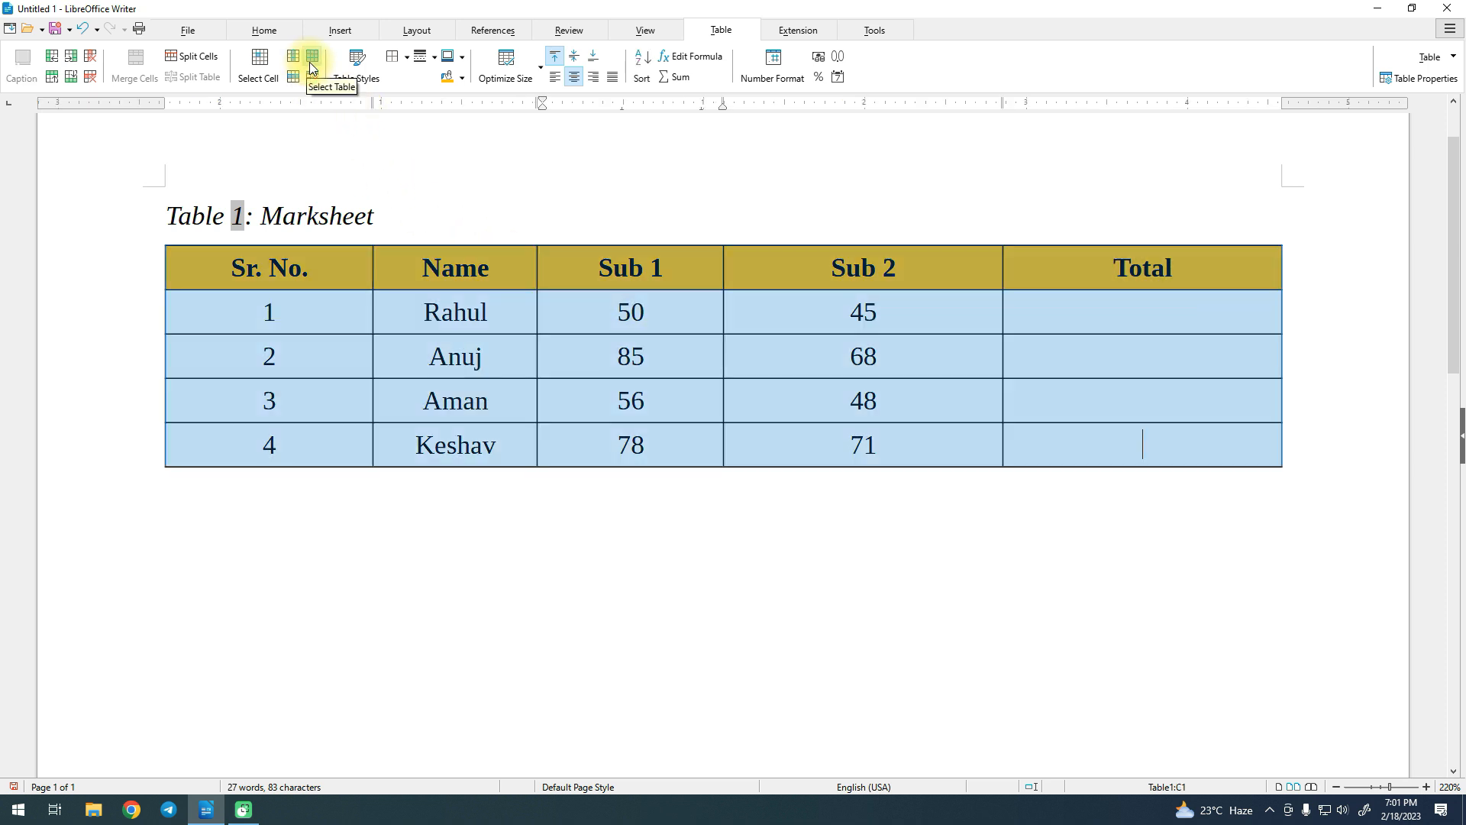
click(313, 273)
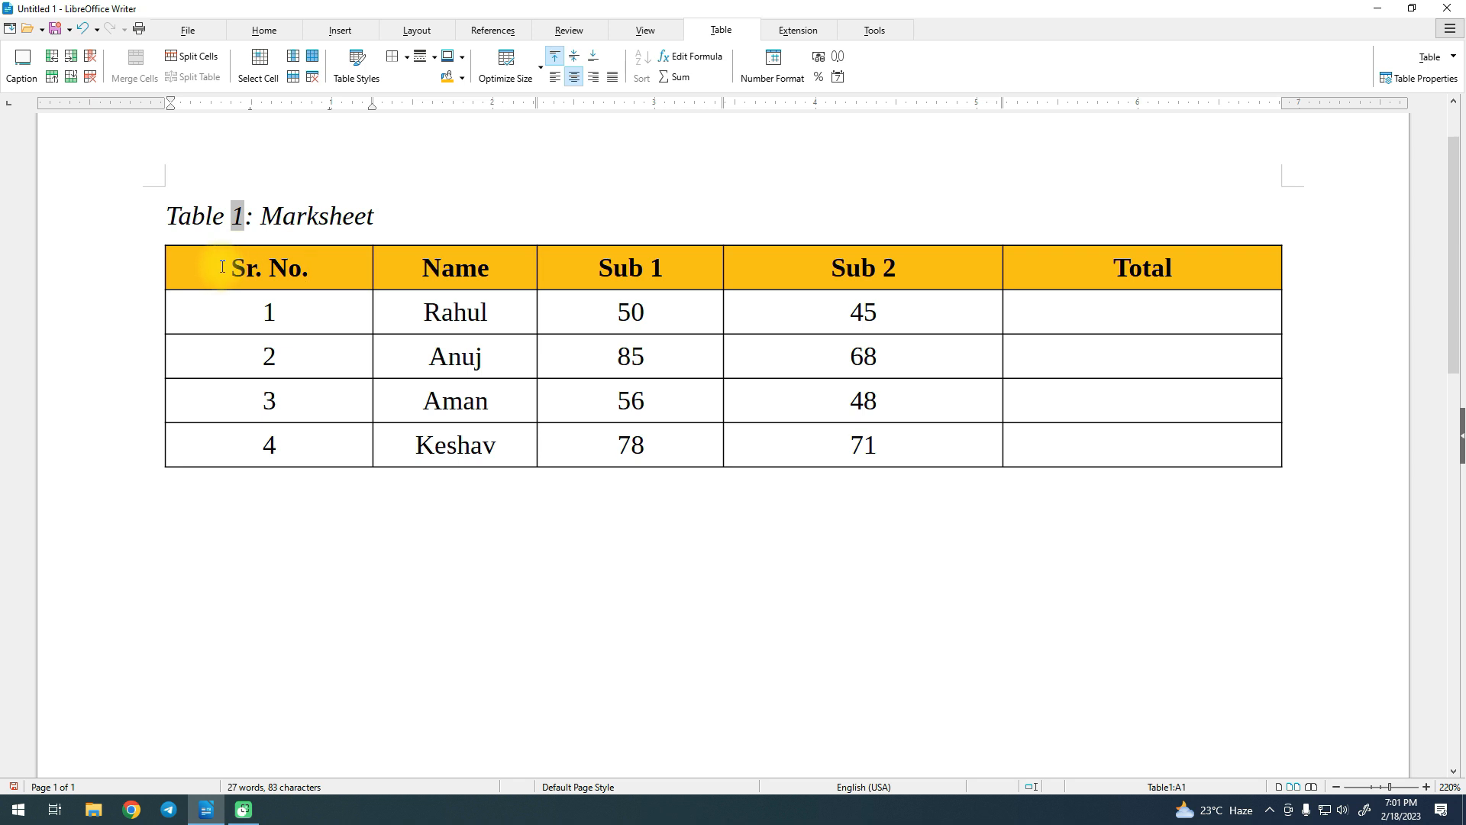
Select the entire marksheet table, erase all of its cell contents, and undo the erasure.
drag(222, 267, 1094, 441)
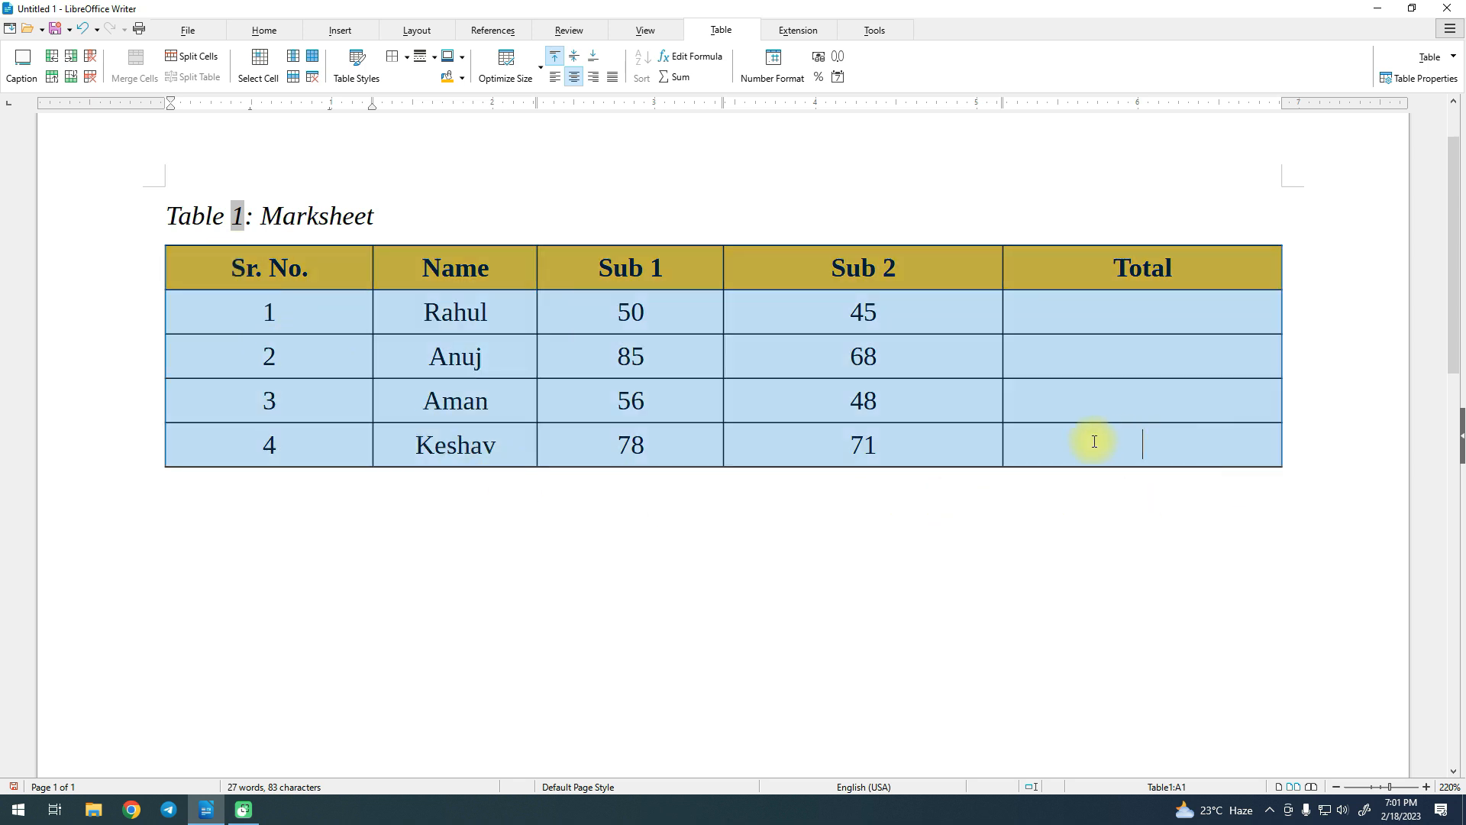
click(207, 261)
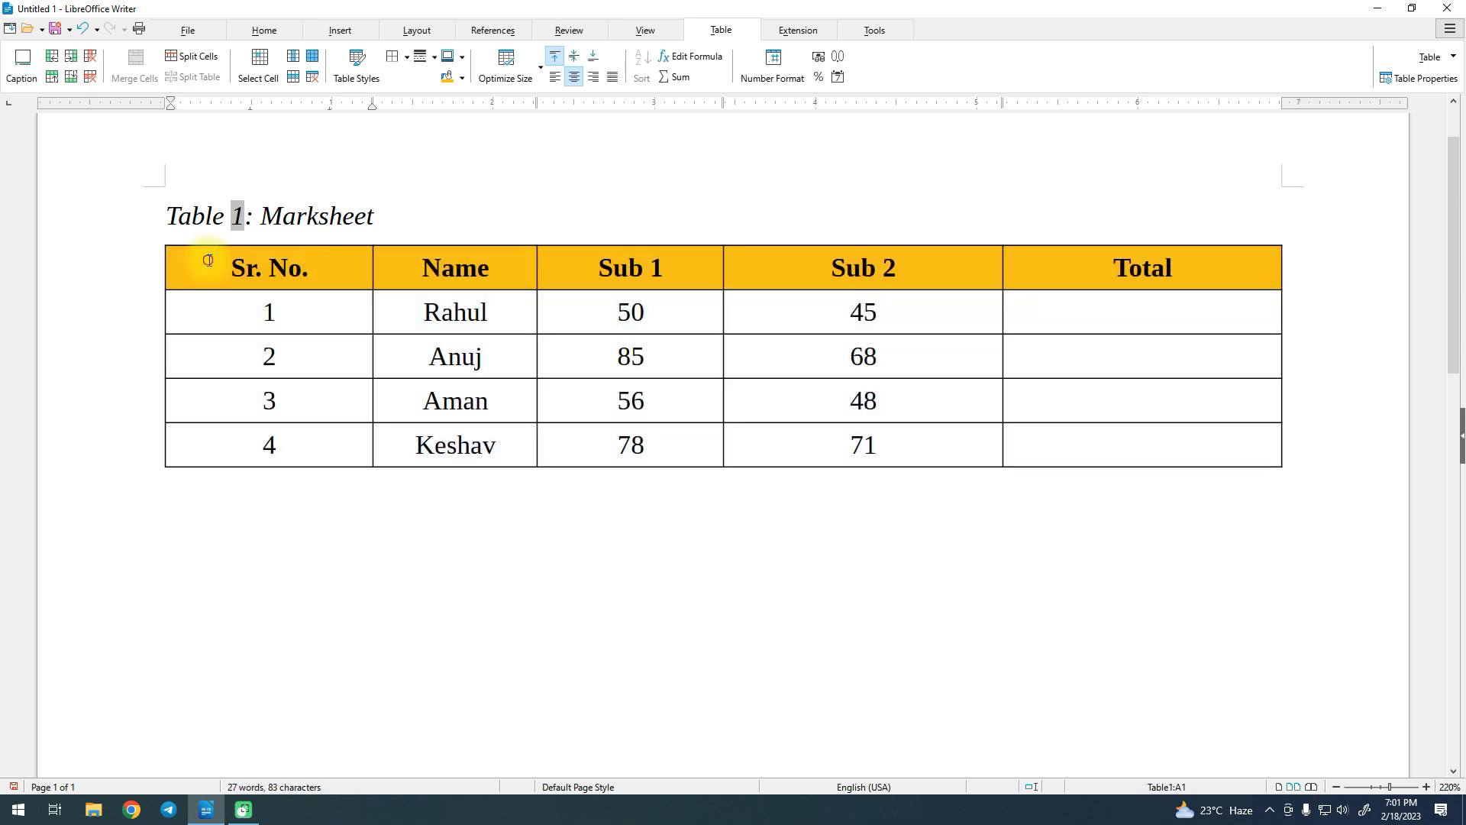
drag(207, 261, 1064, 425)
click(344, 271)
click(313, 63)
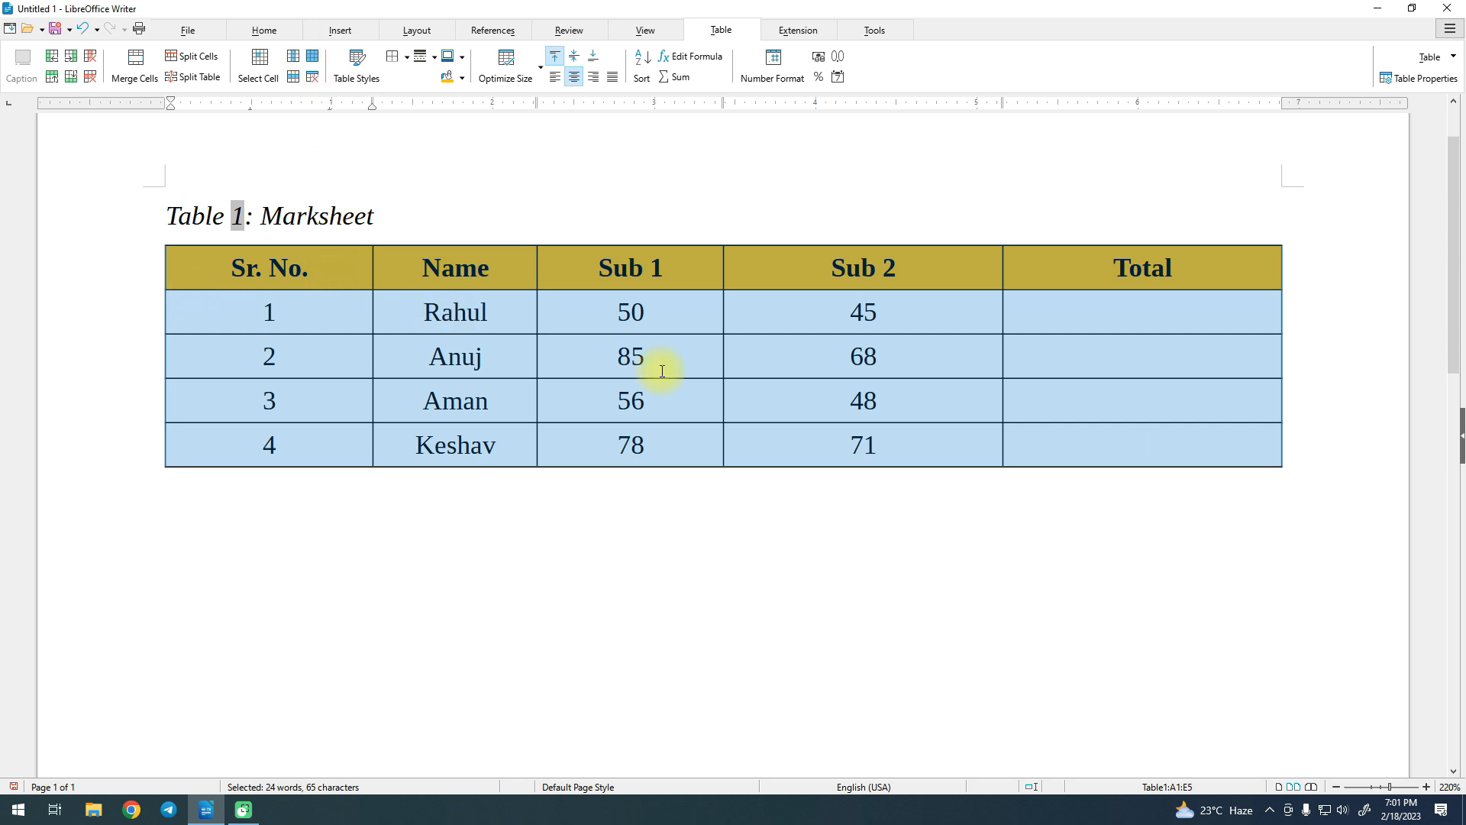
key(Delete)
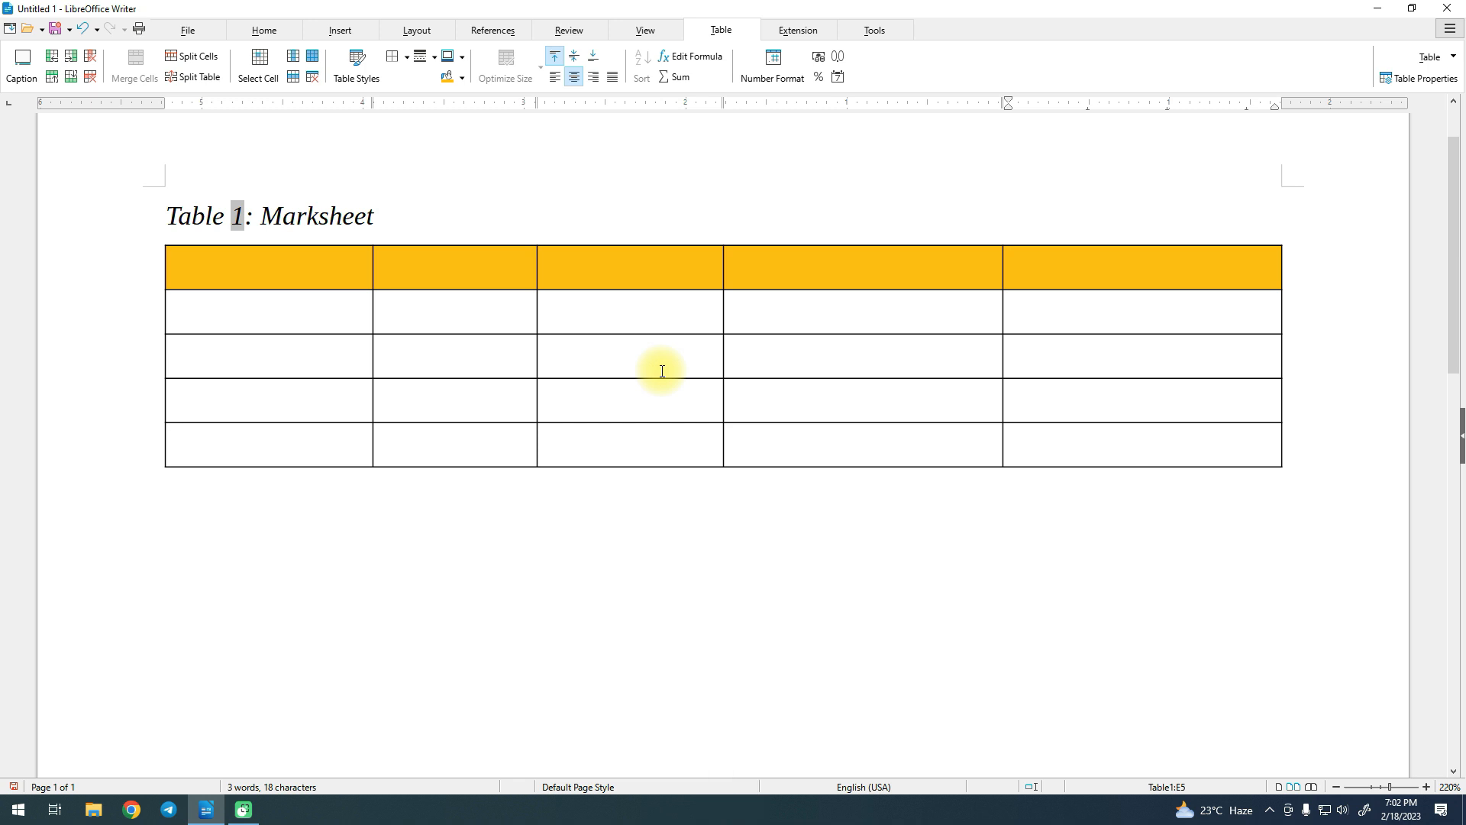
key(ctrl+z)
Select the whole marksheet table, delete the table itself, and undo the deletion.
click(336, 290)
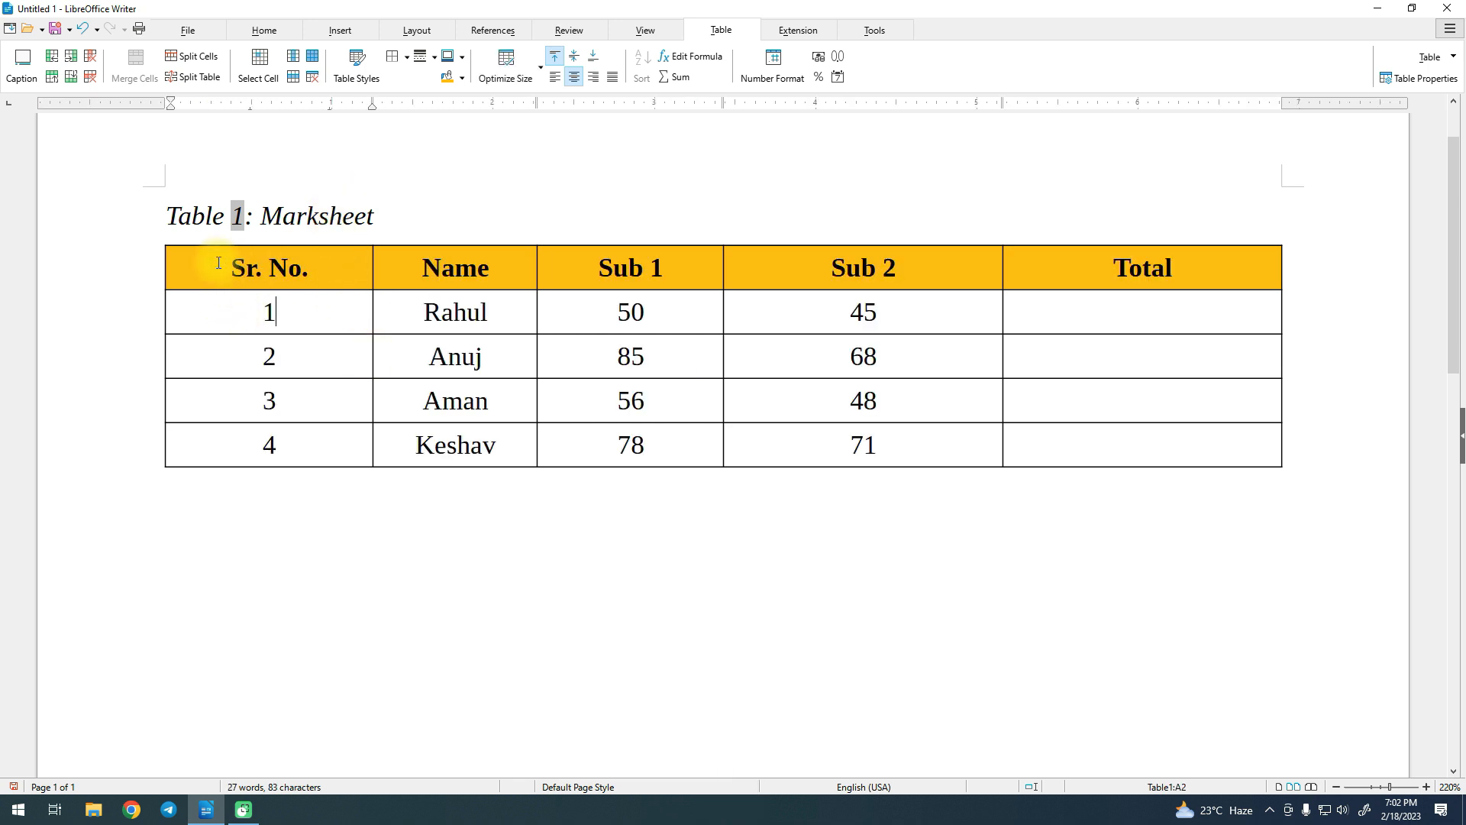
click(312, 58)
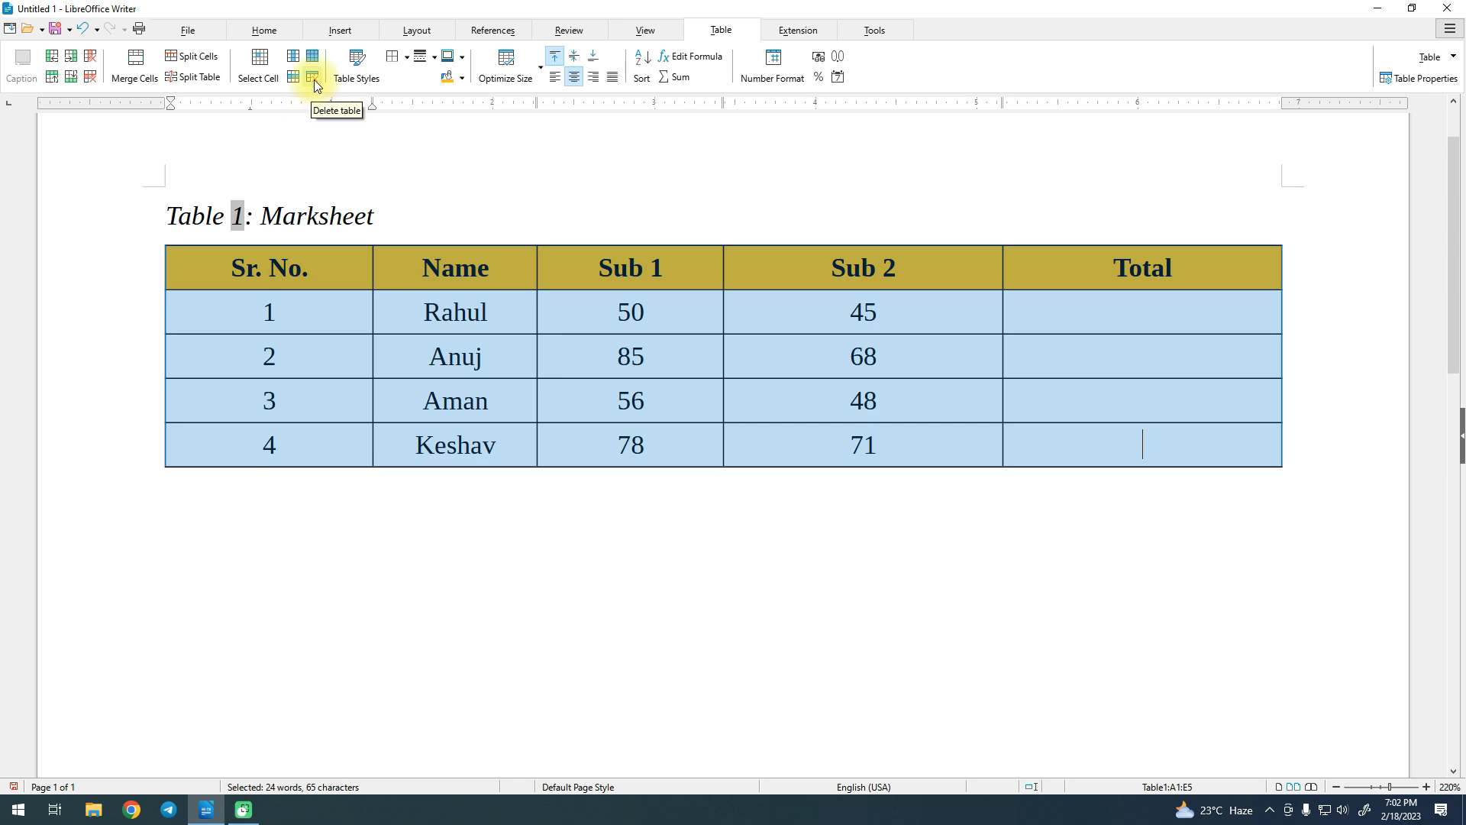
click(314, 79)
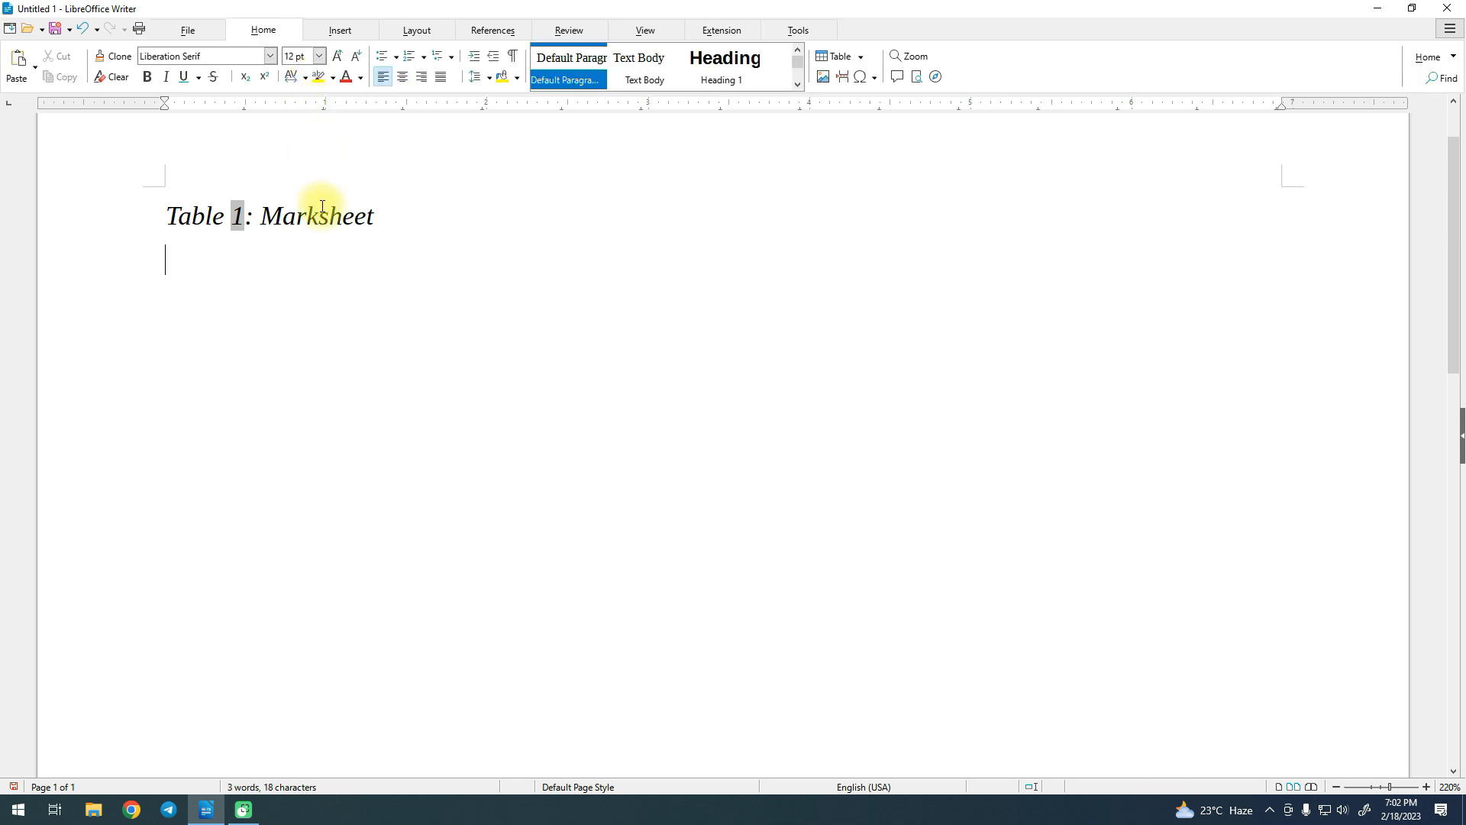
key(ctrl+z)
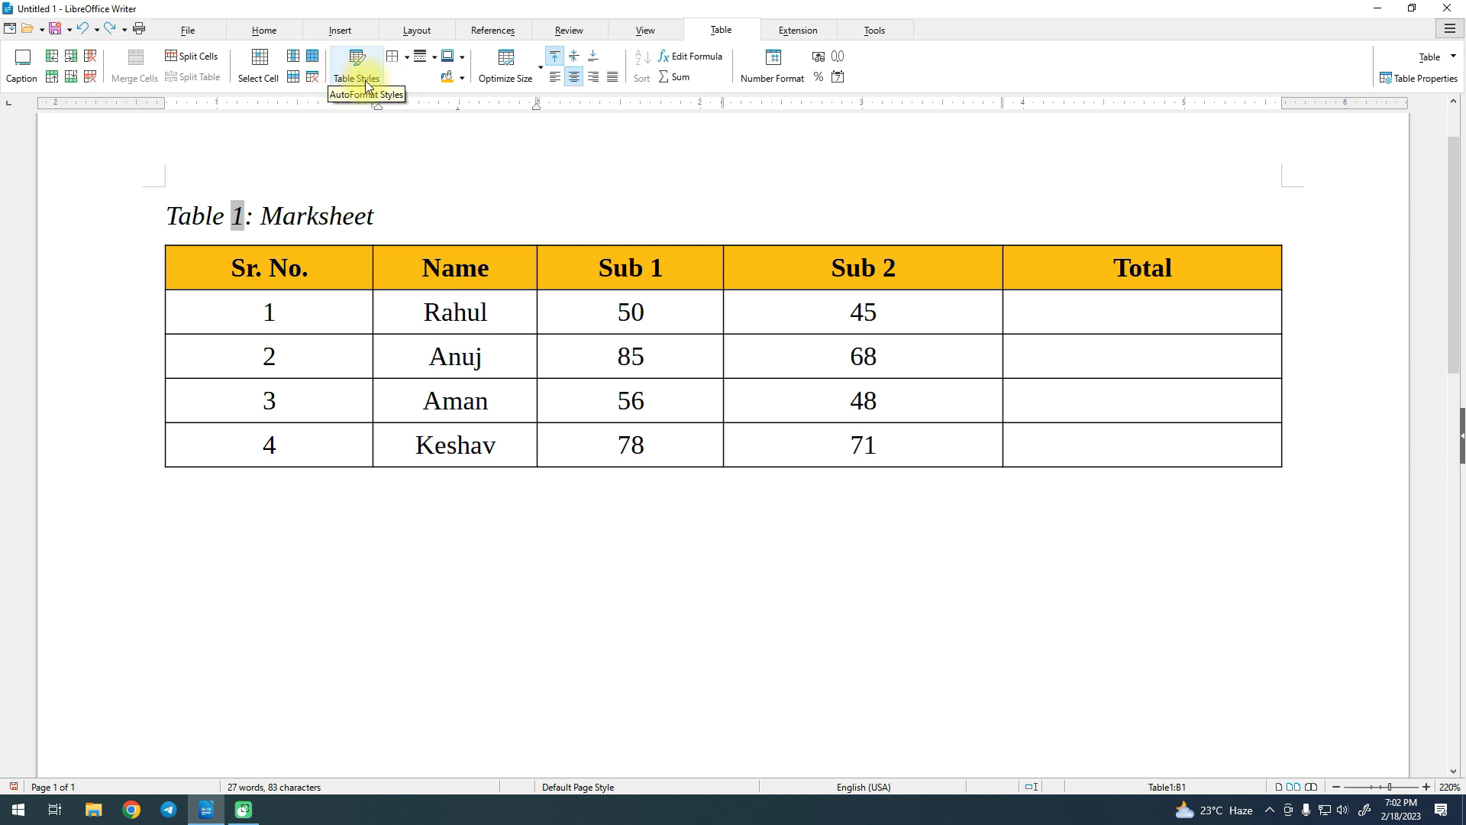
Preview the AutoFormat table styles from Academic through Financial and apply the Elegant style to the marksheet table.
click(365, 80)
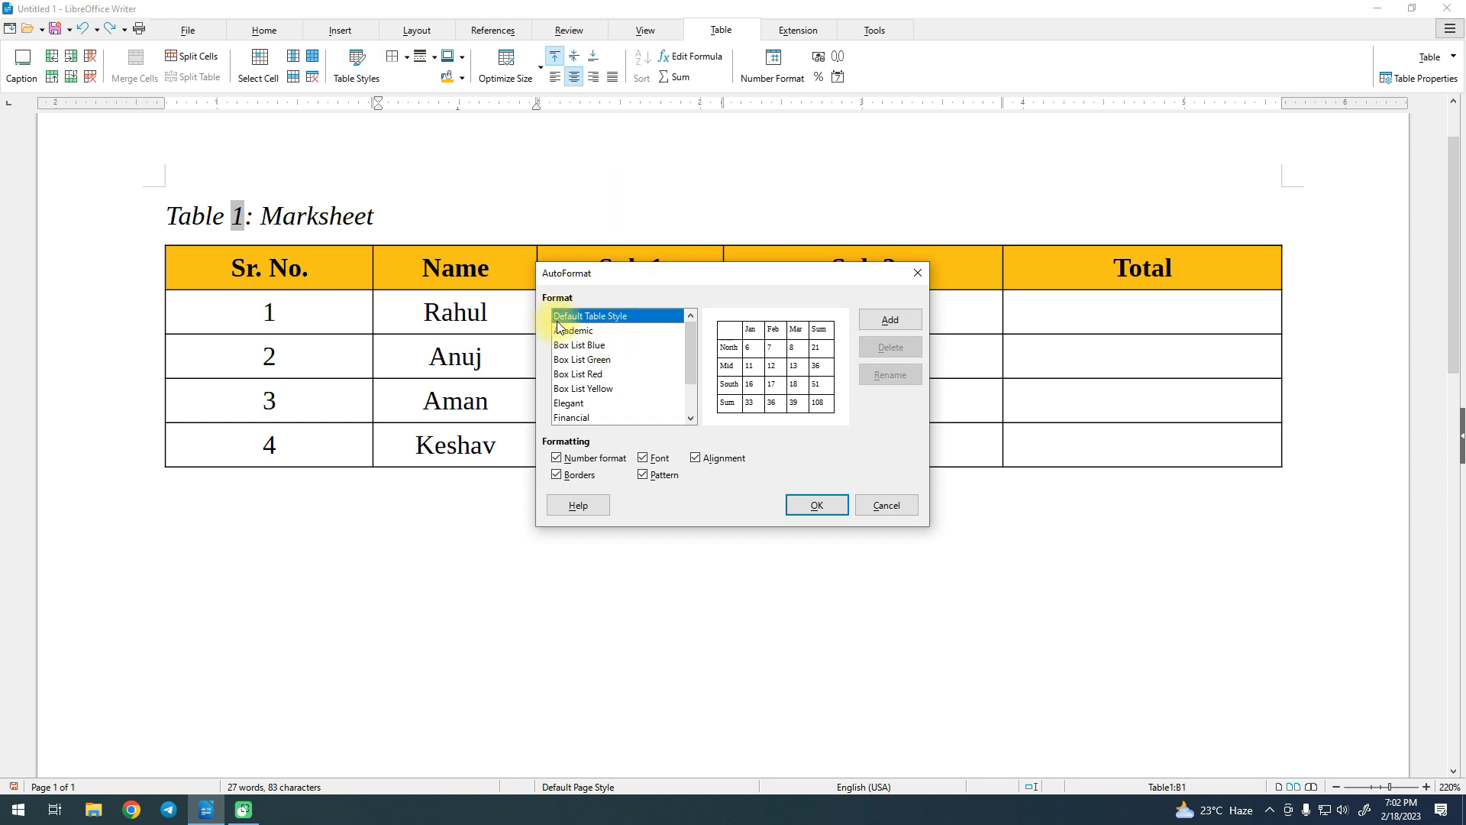
click(579, 332)
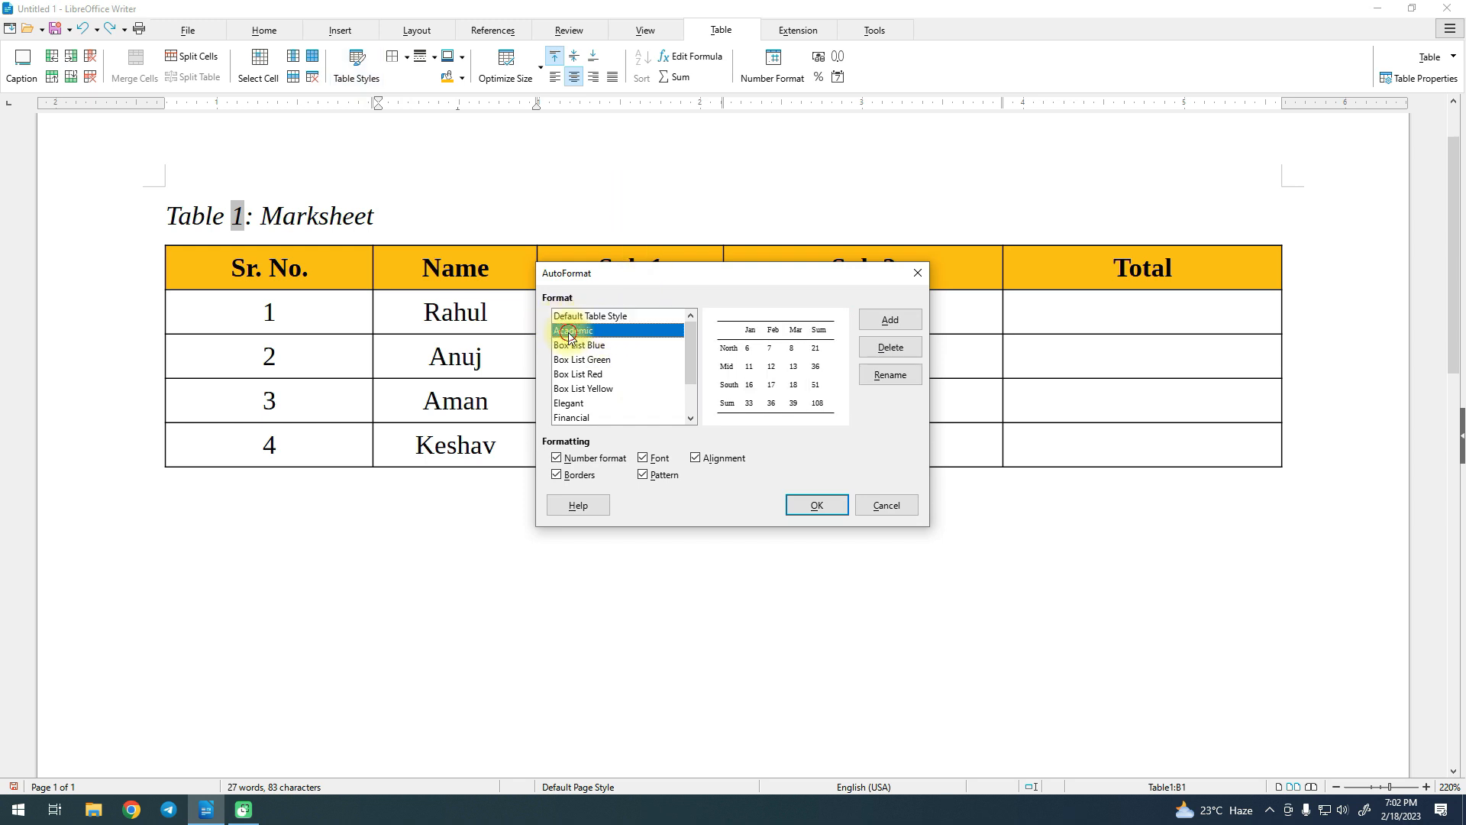
click(579, 346)
click(578, 360)
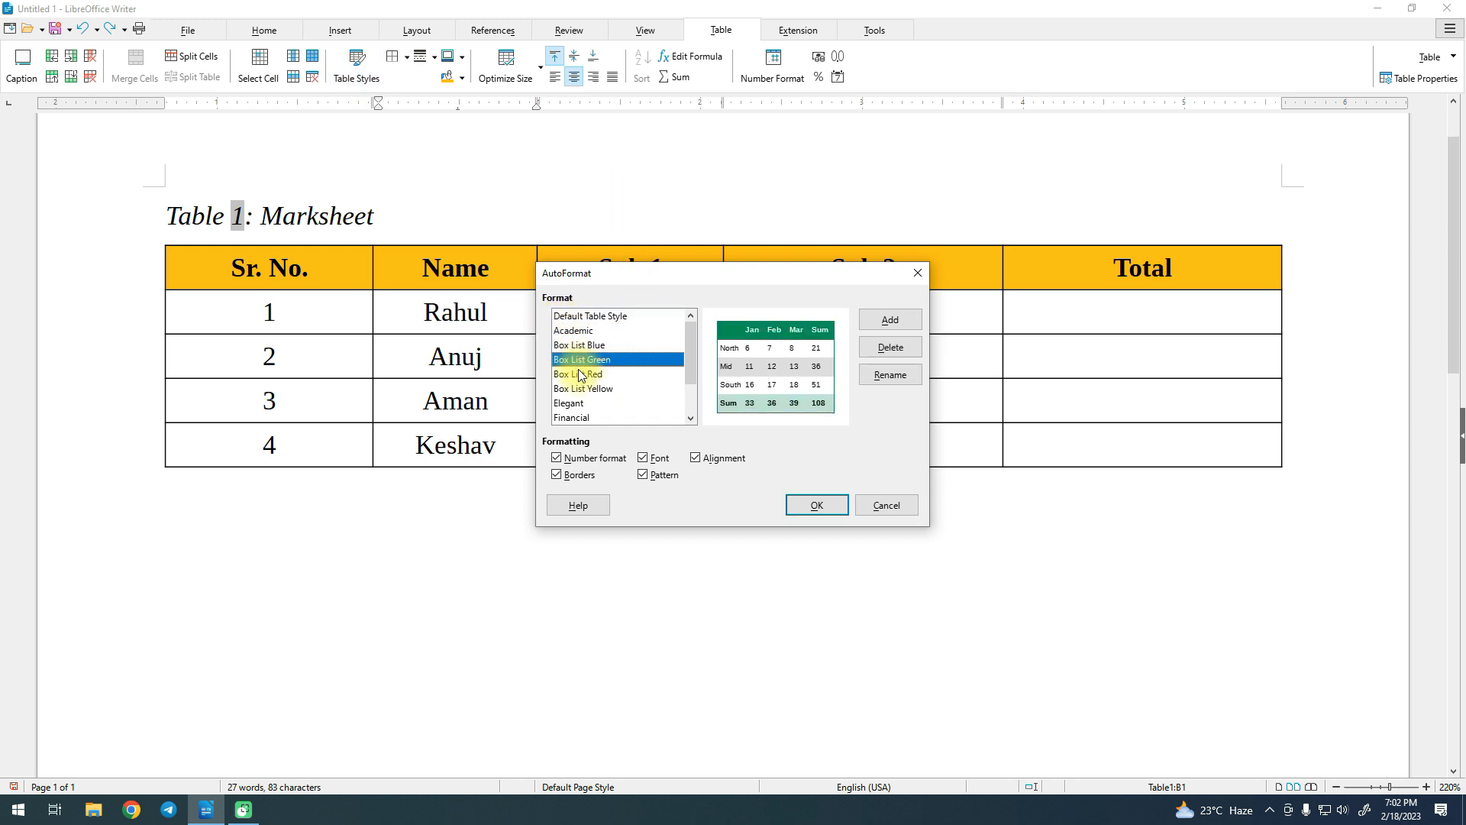
click(579, 374)
click(581, 389)
click(579, 406)
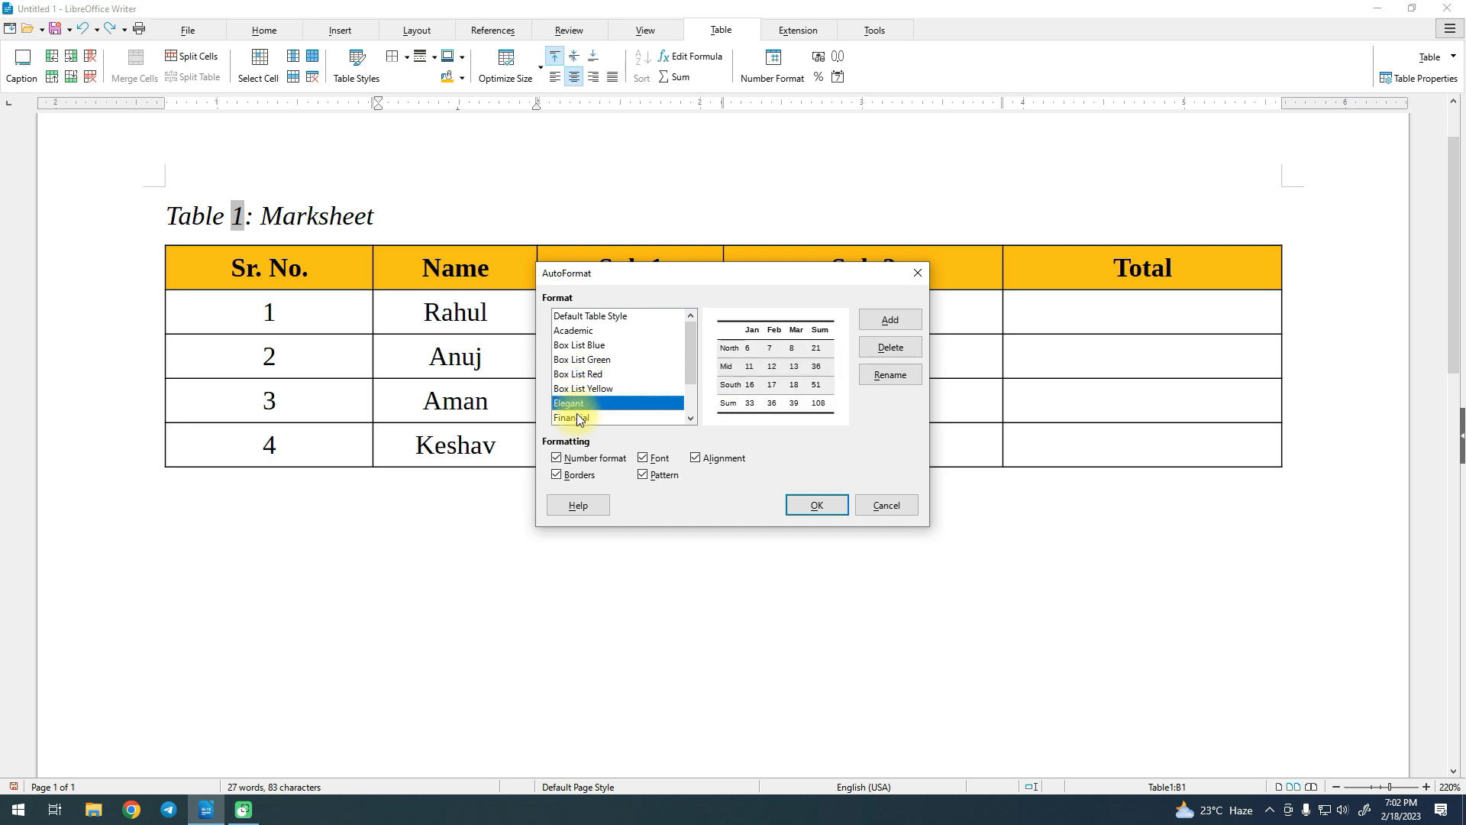
click(577, 418)
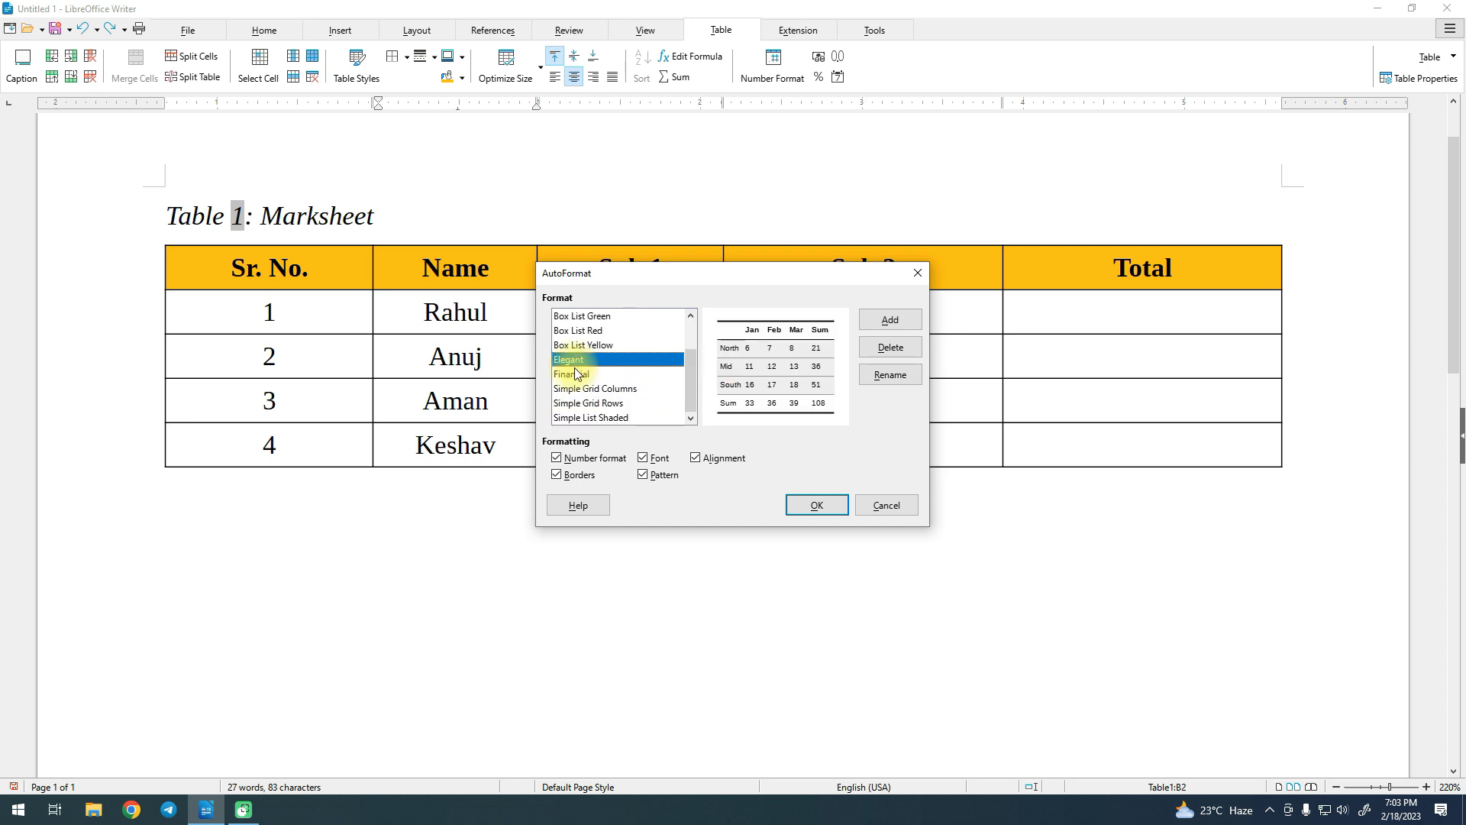
click(813, 507)
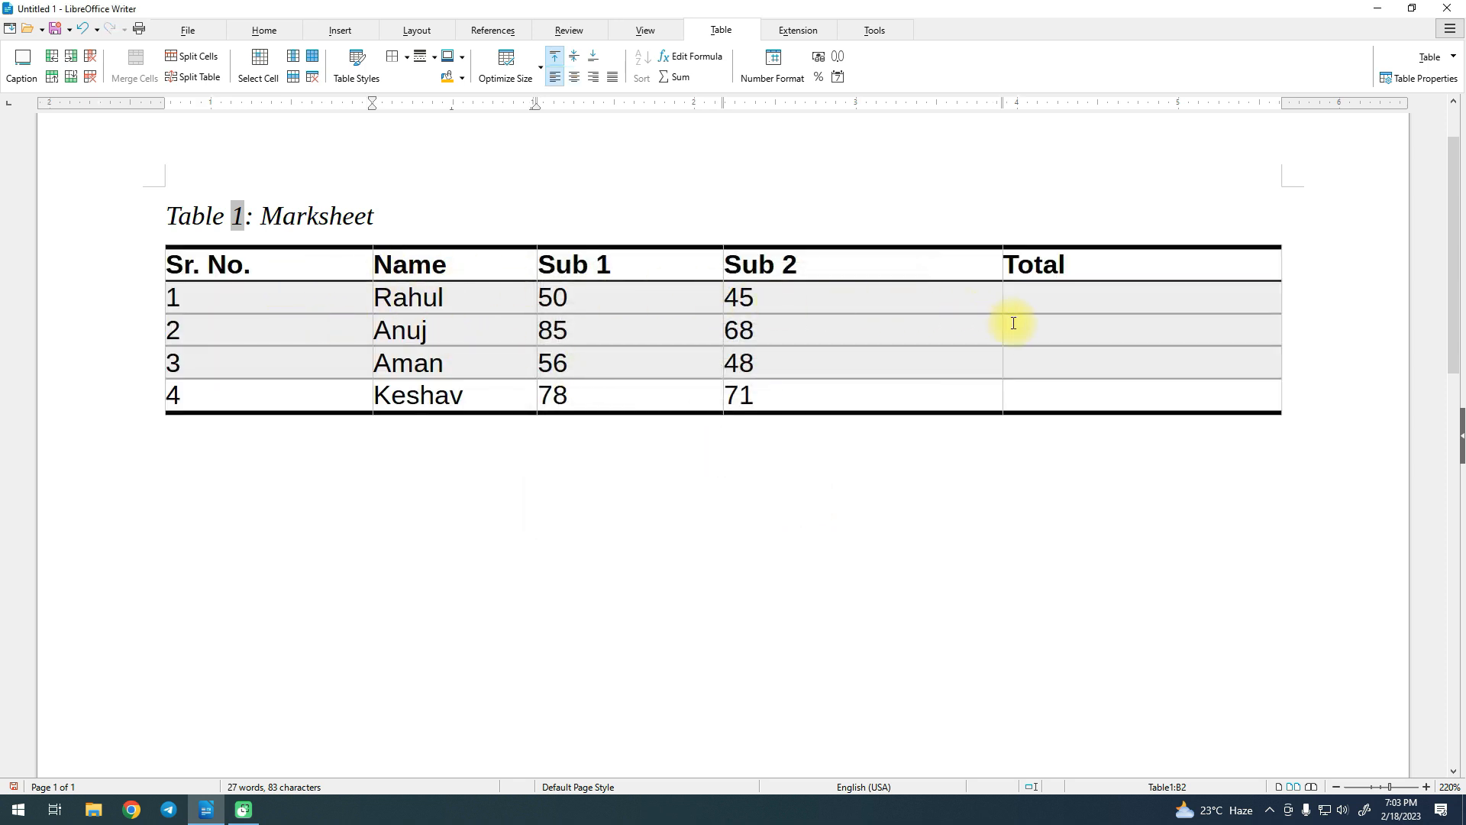
Apply a left border only to the Total cell in the Sr. No. 1 row.
click(407, 58)
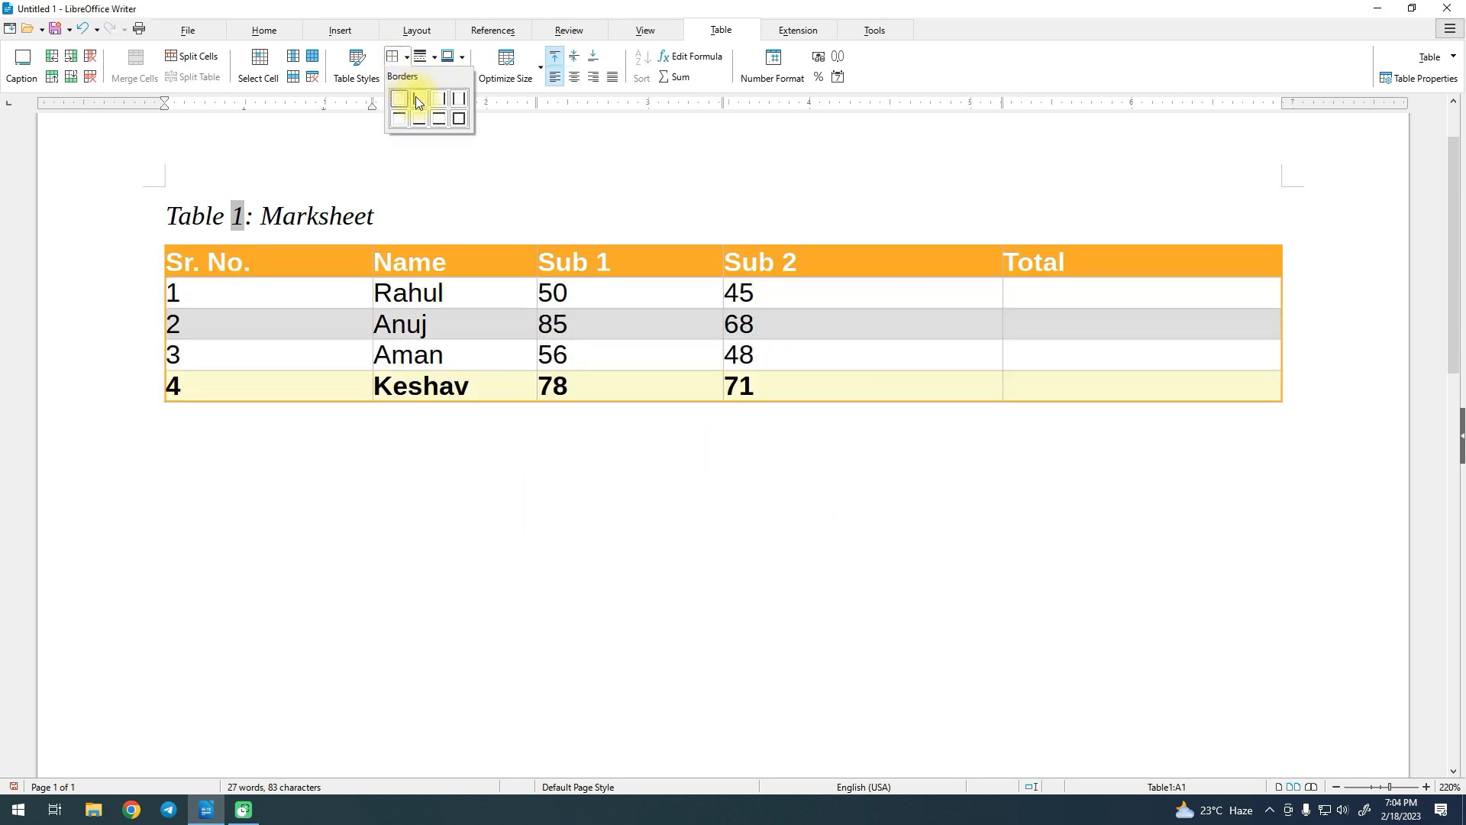
click(243, 295)
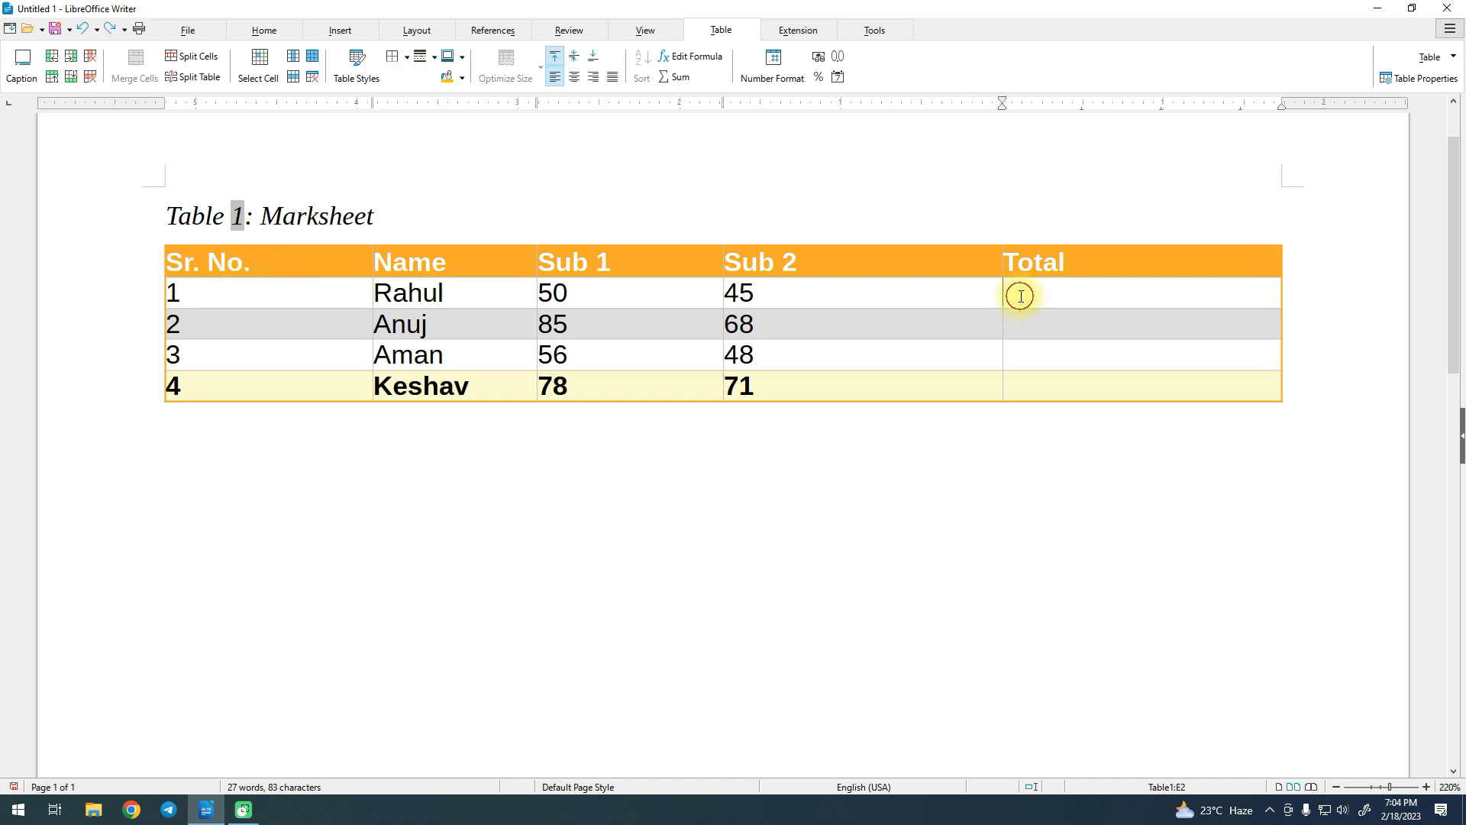
click(1113, 301)
click(405, 59)
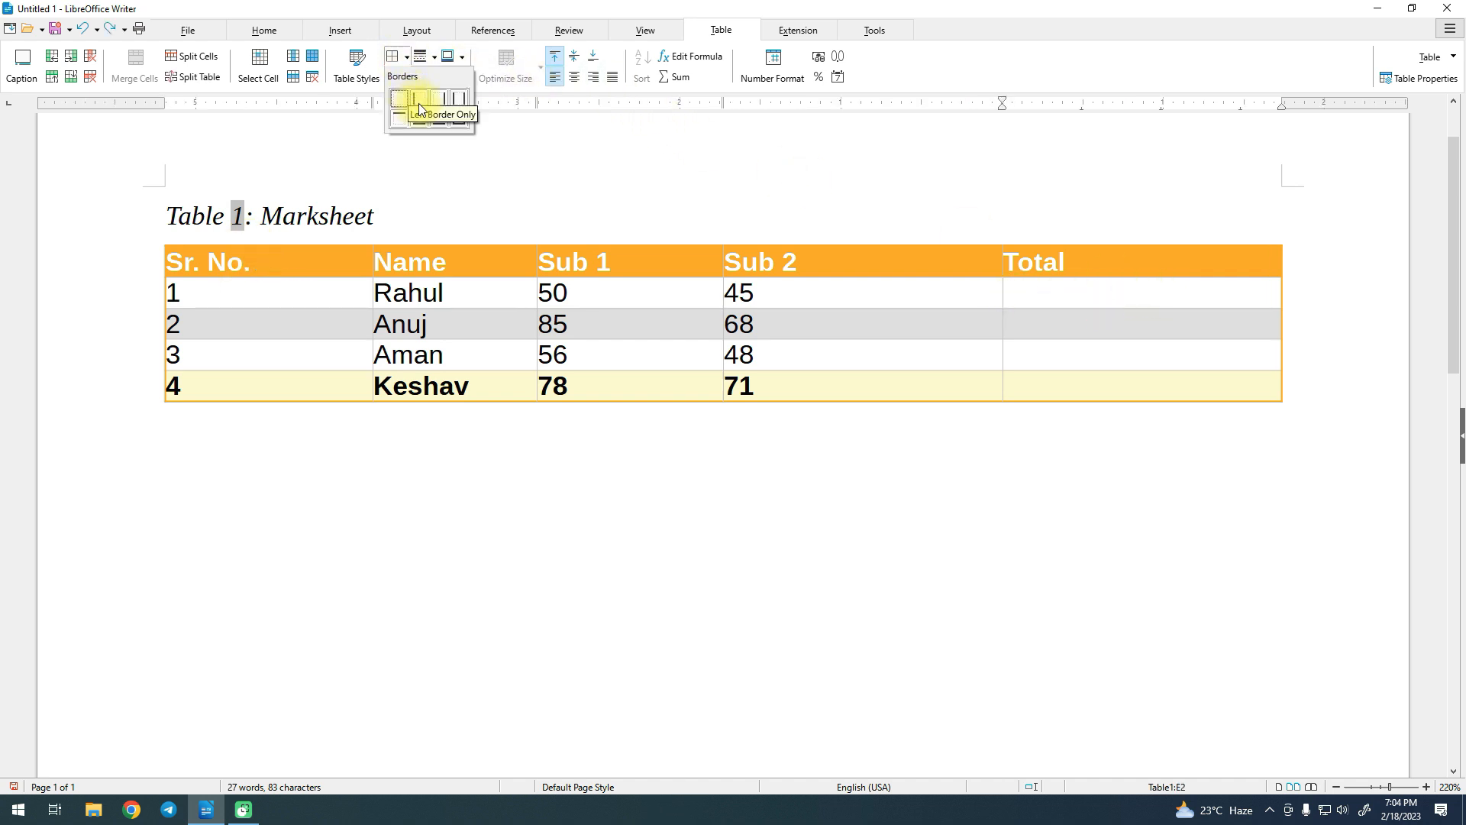
click(419, 100)
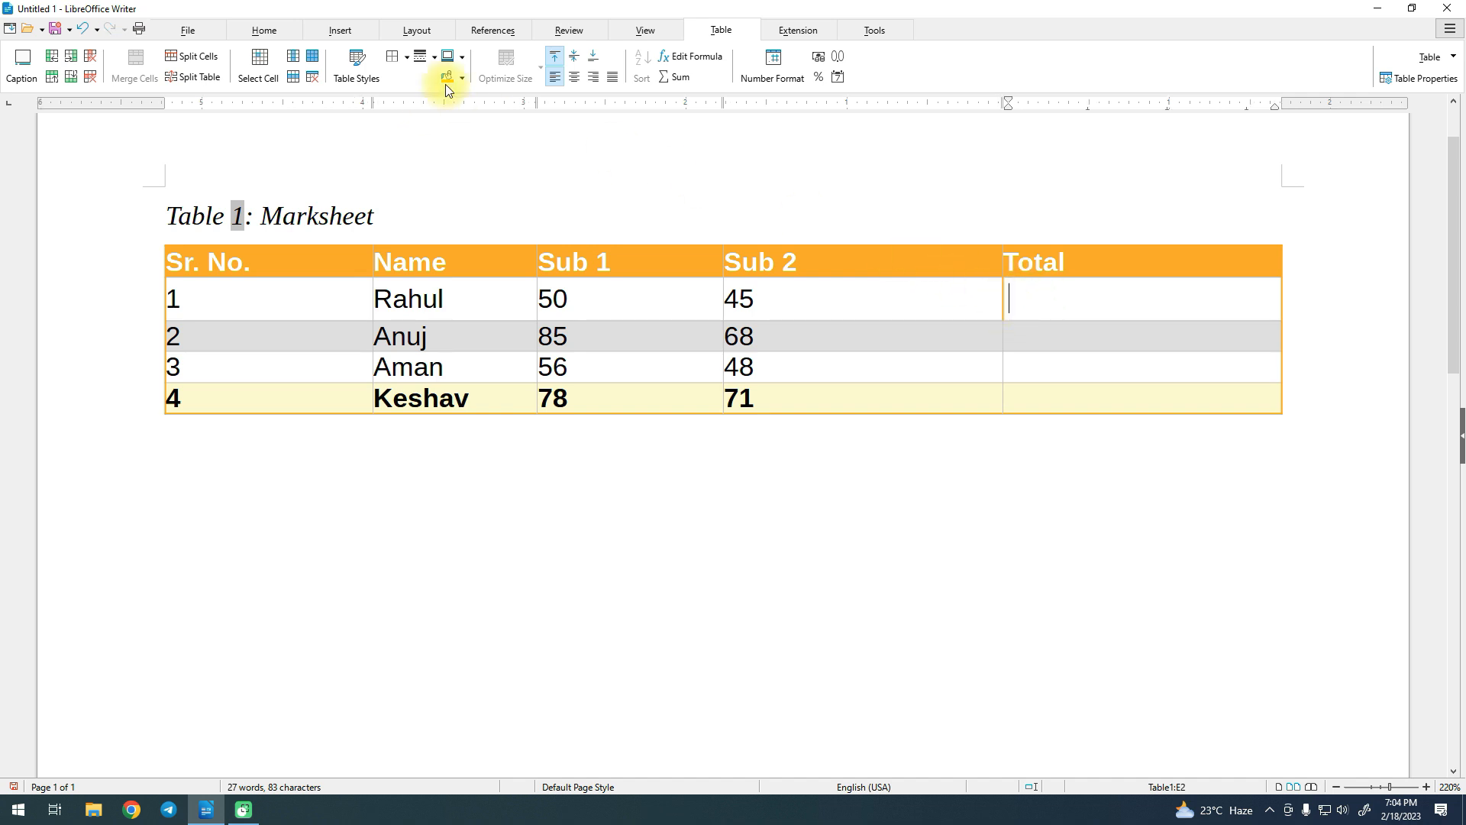
Try right-only and bottom-only borders on the Sr. No. 1 row's Total cell, and undo its border changes.
click(406, 60)
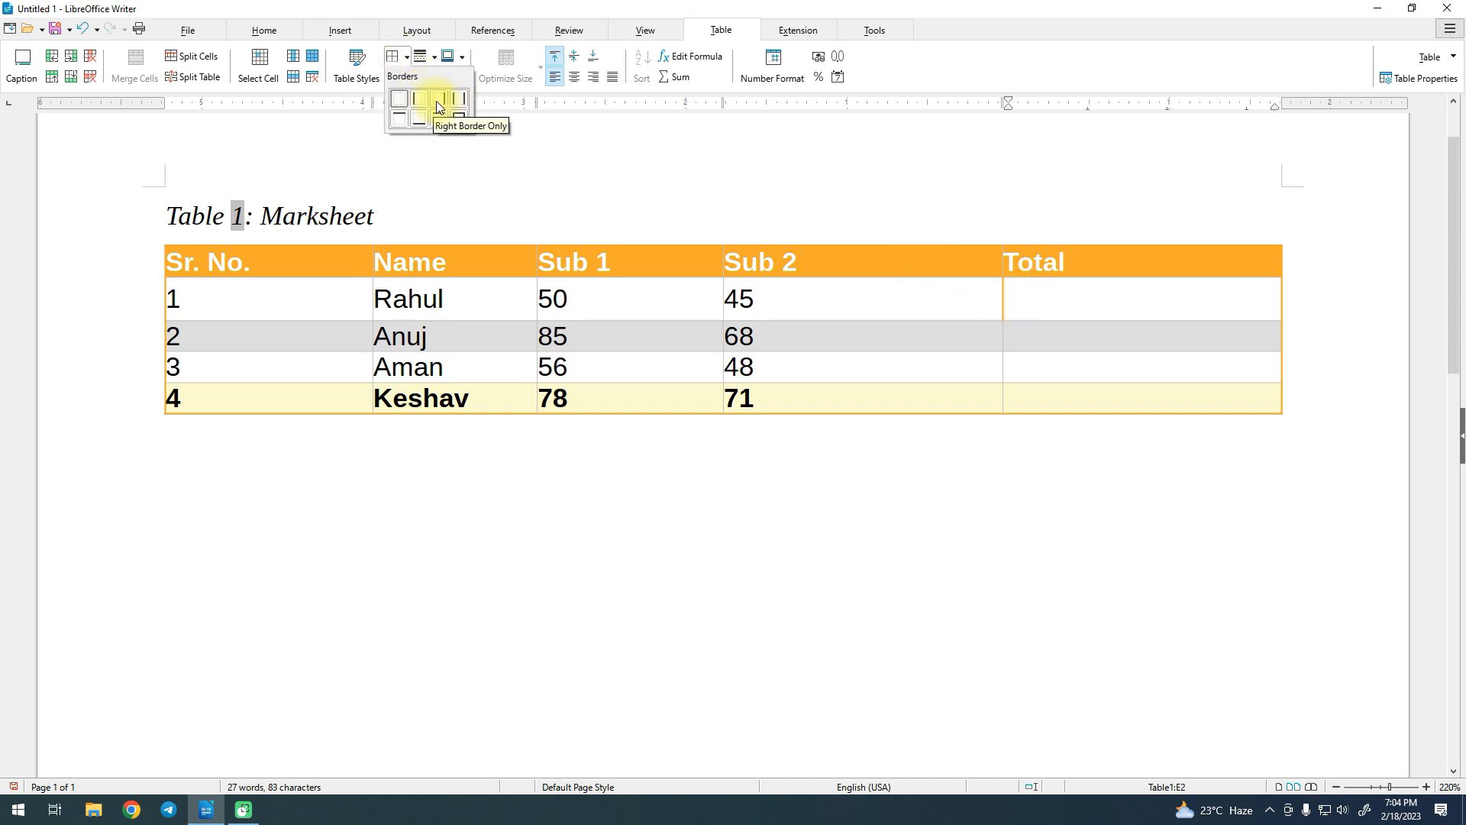
click(437, 101)
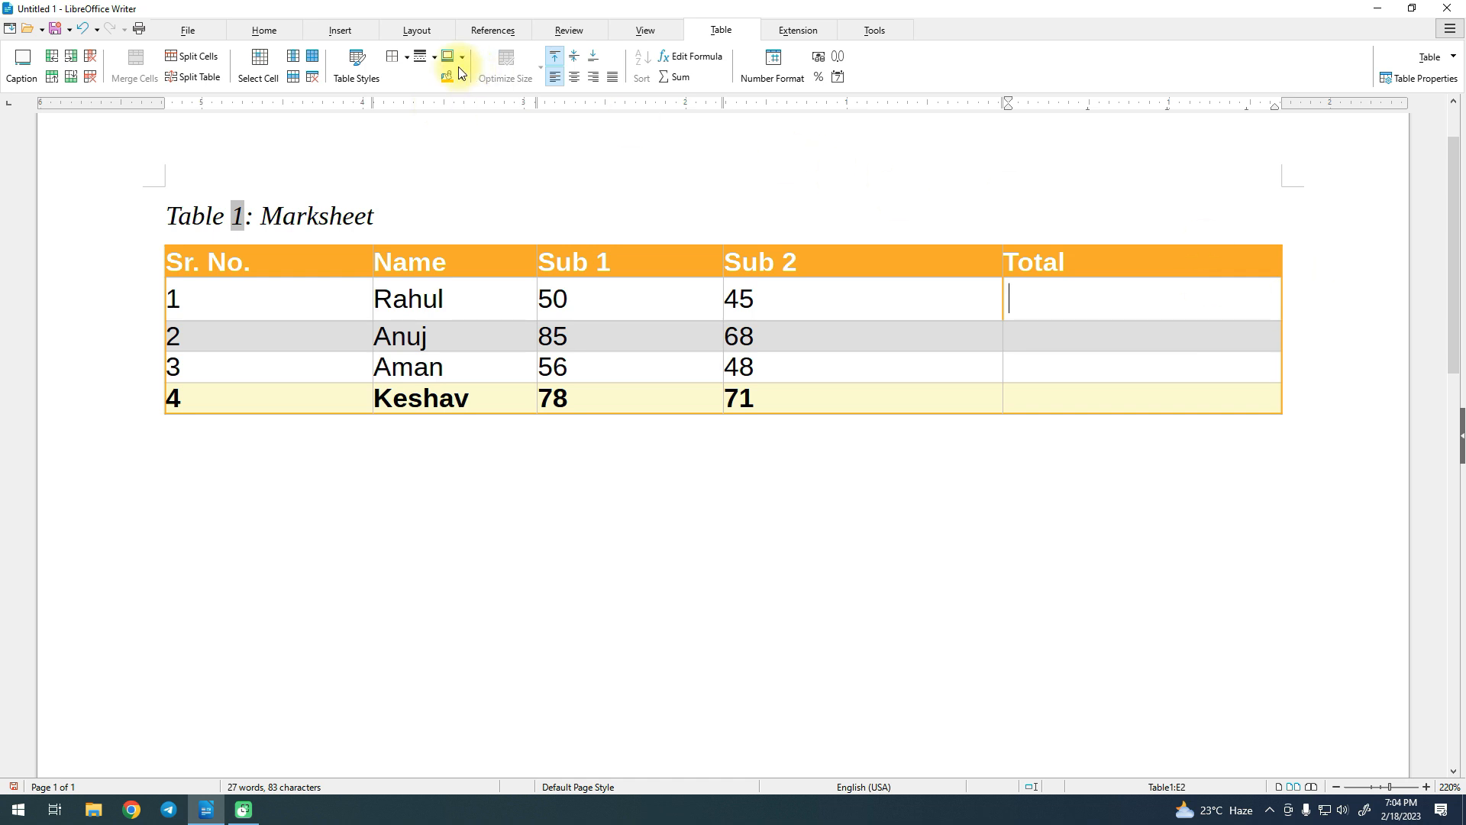
click(413, 62)
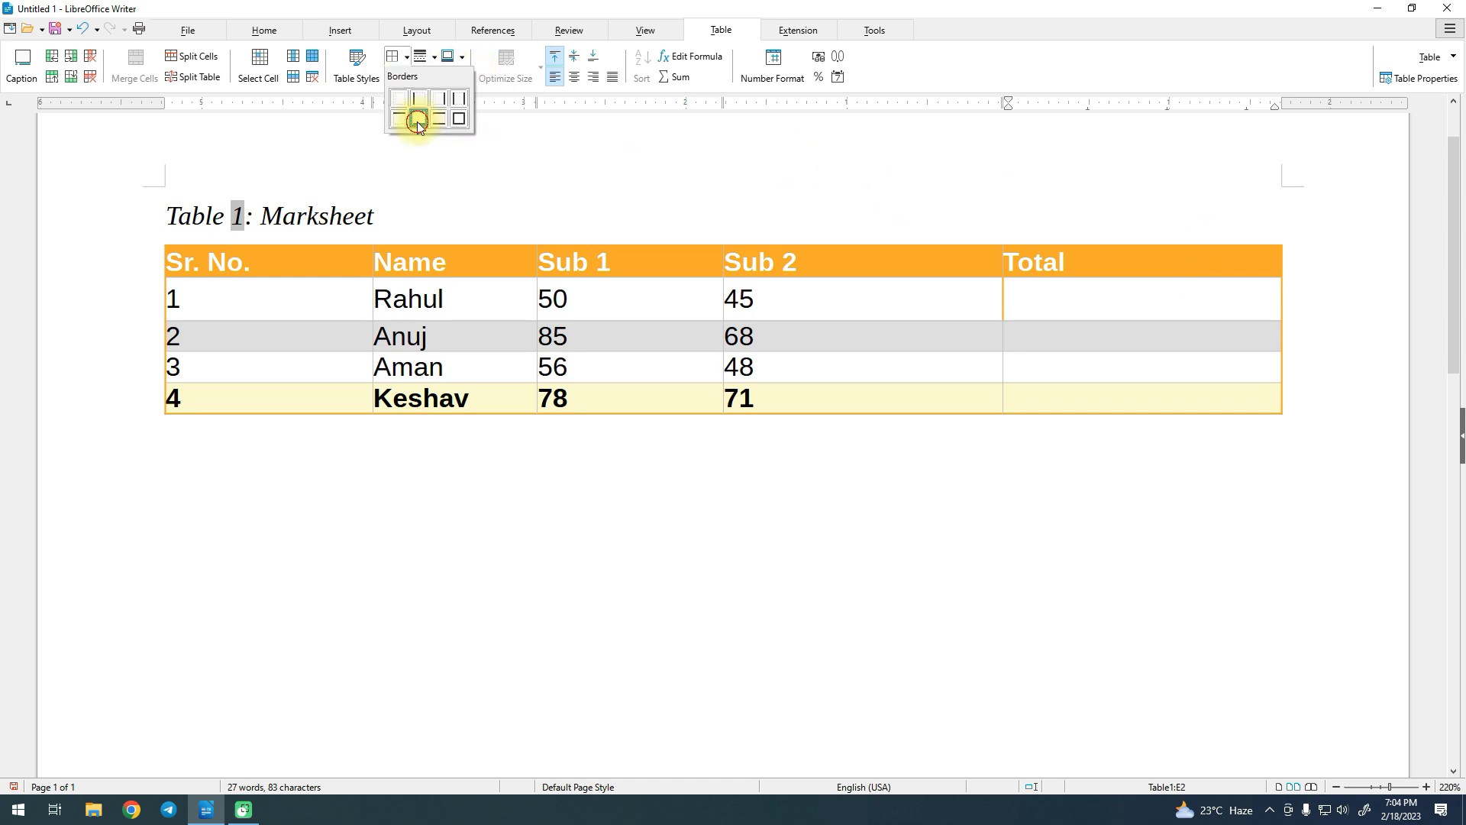
click(417, 121)
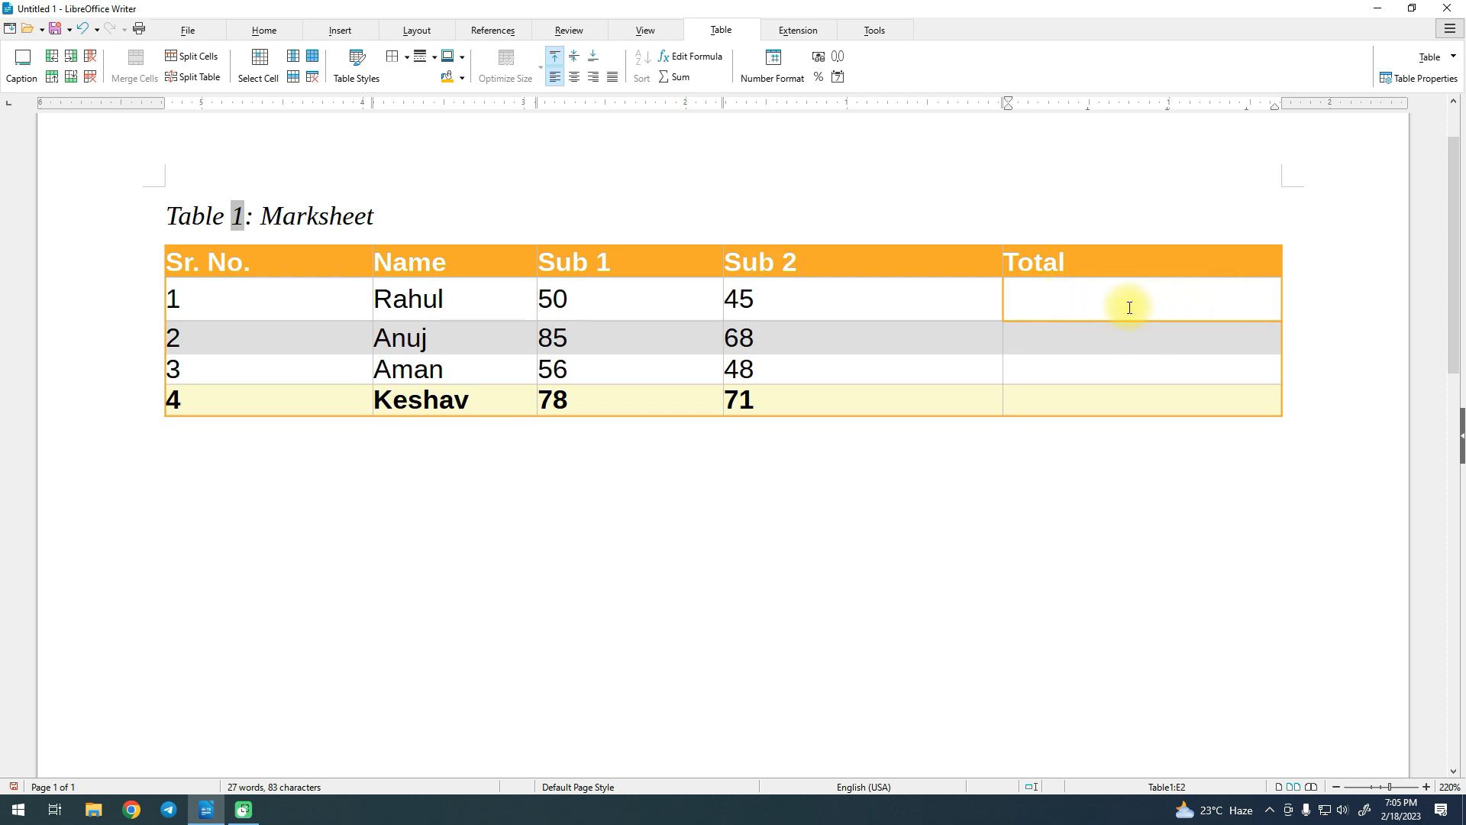
key(ctrl+z)
key(ctrl+z)
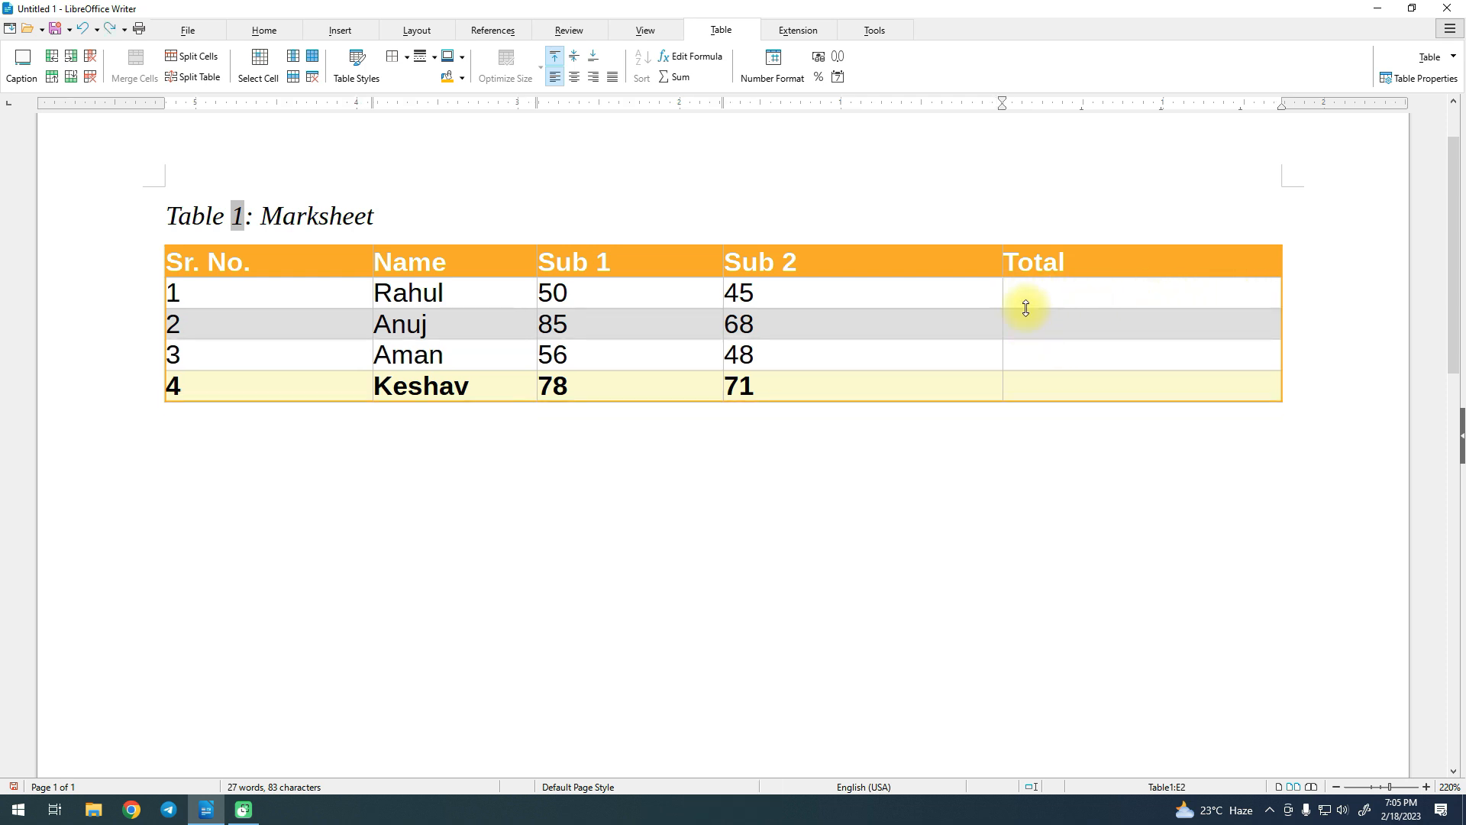
Try an outer border only on the Total cells of the Sr. No. 1 and 2 rows, undoing each.
click(401, 57)
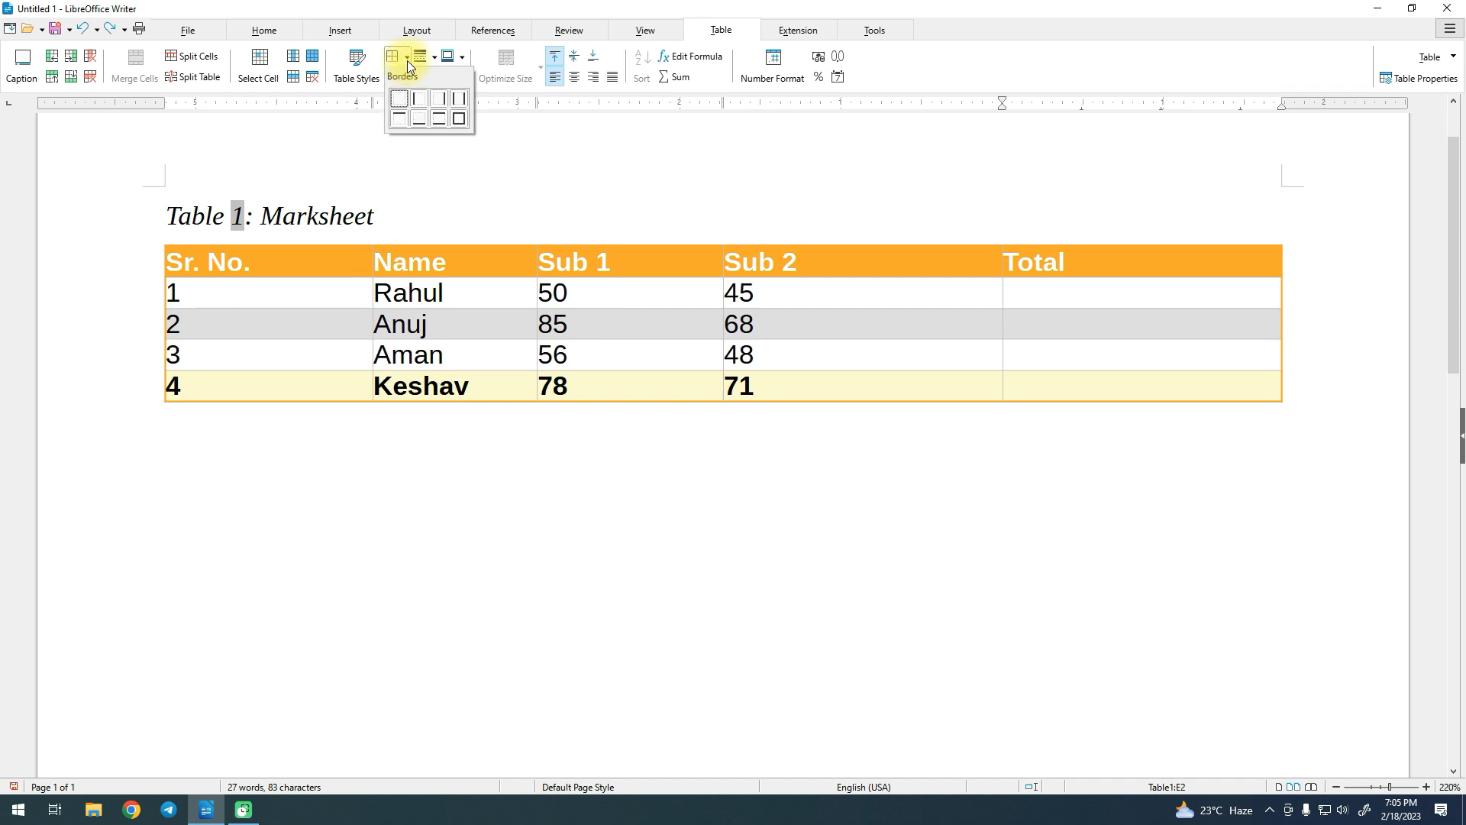
click(459, 121)
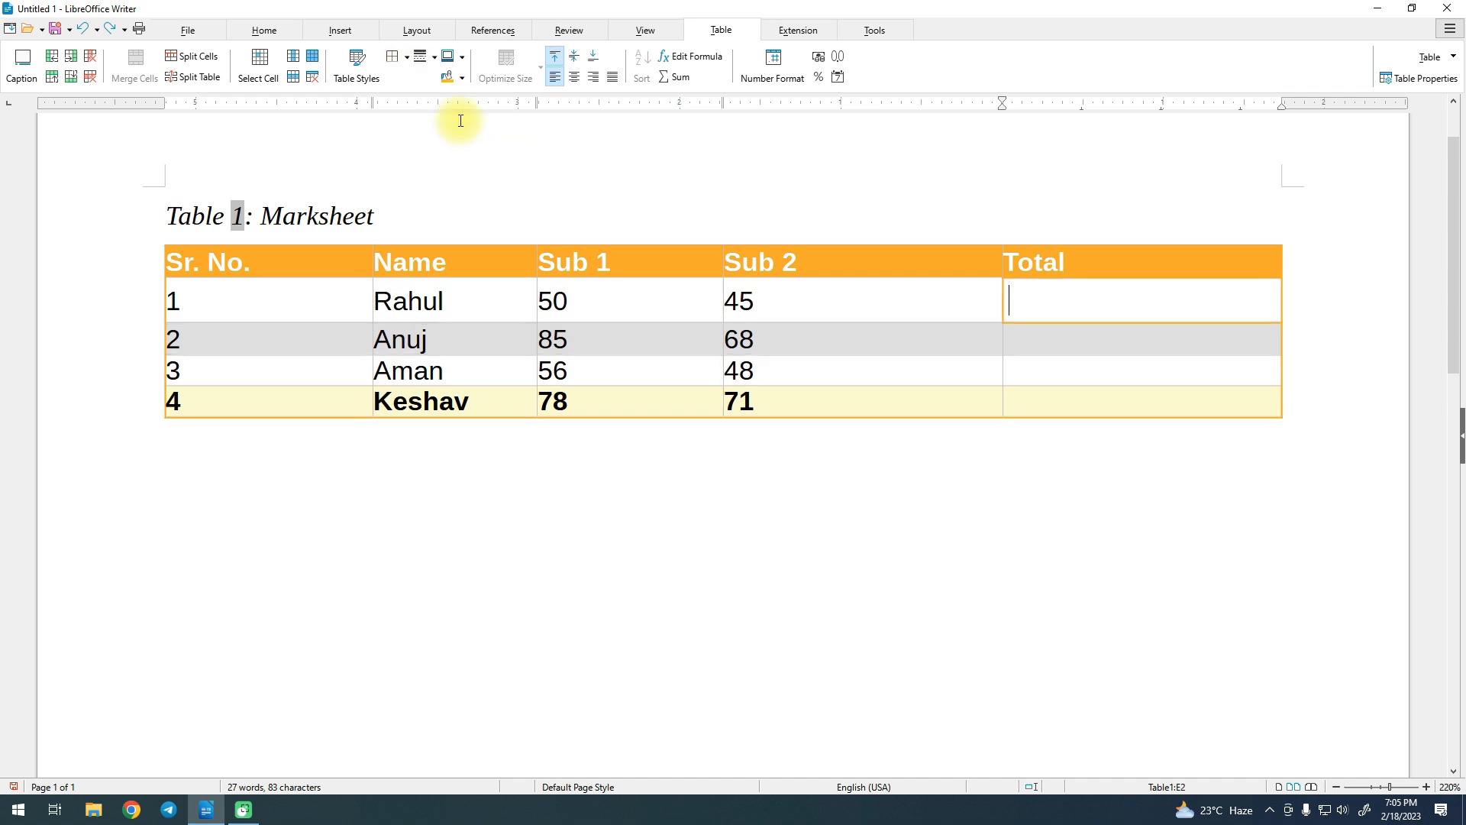
key(ctrl+z)
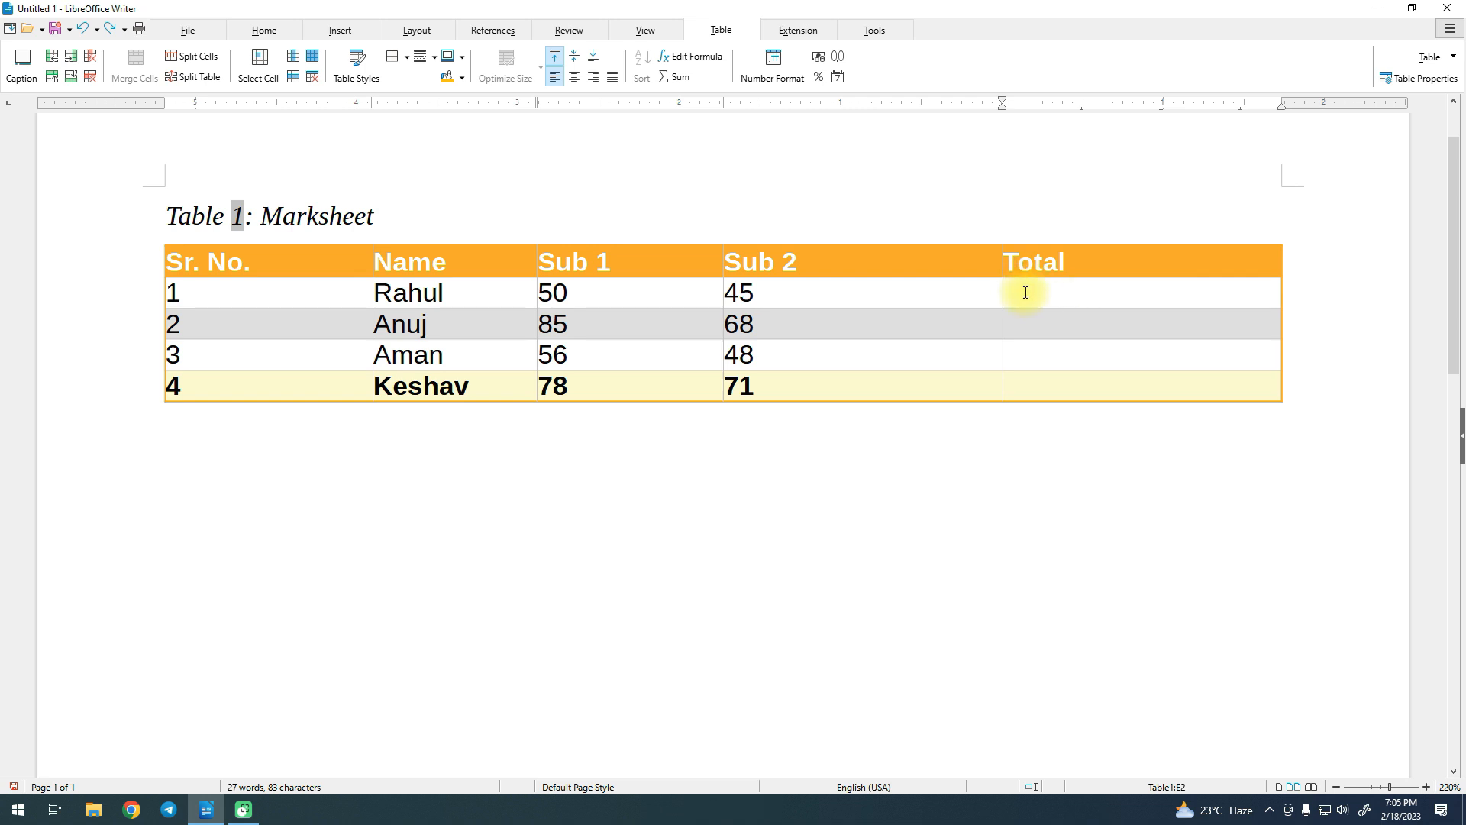
click(1004, 320)
click(407, 61)
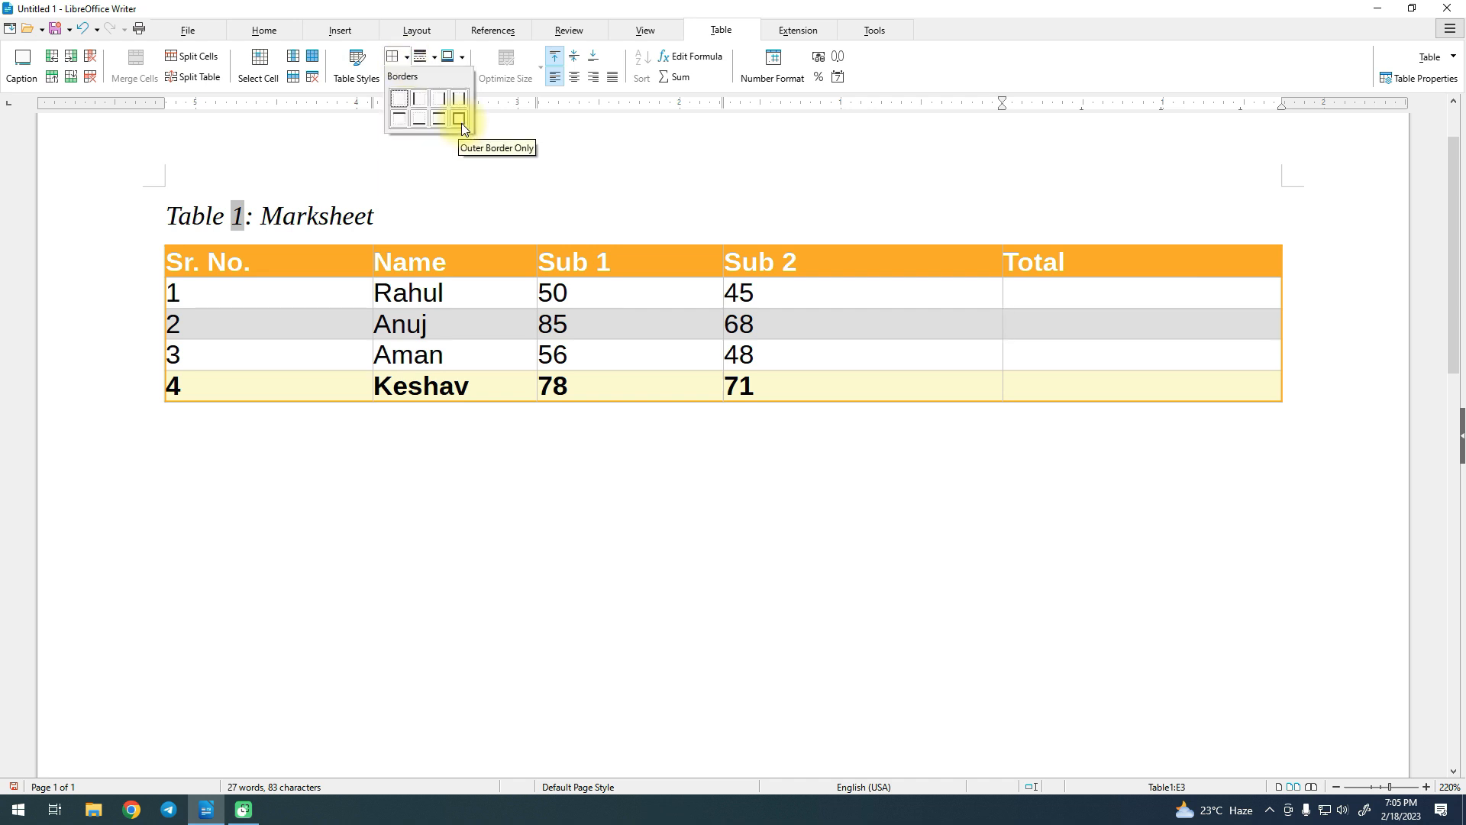
click(462, 122)
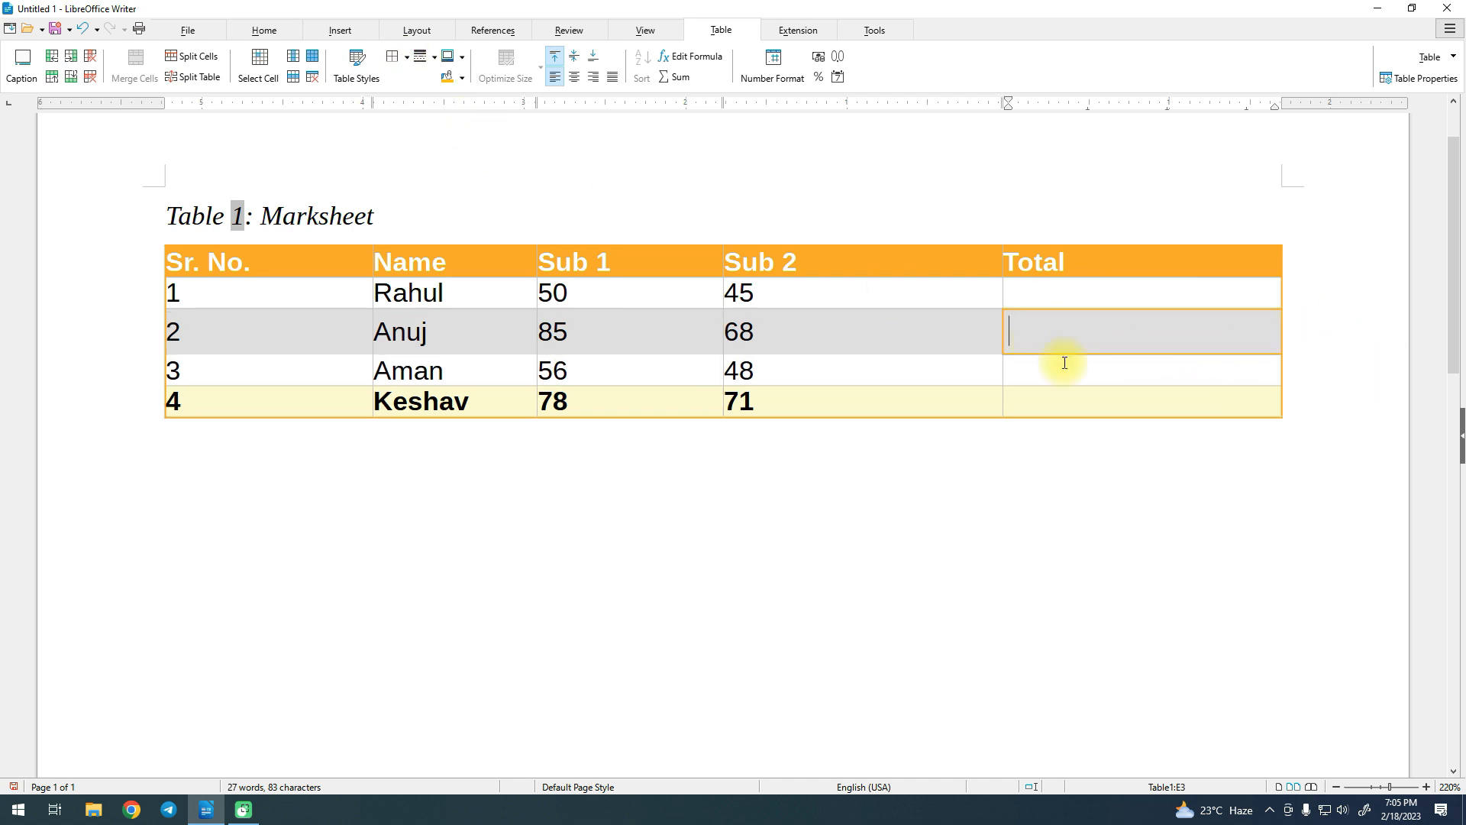
key(ctrl+z)
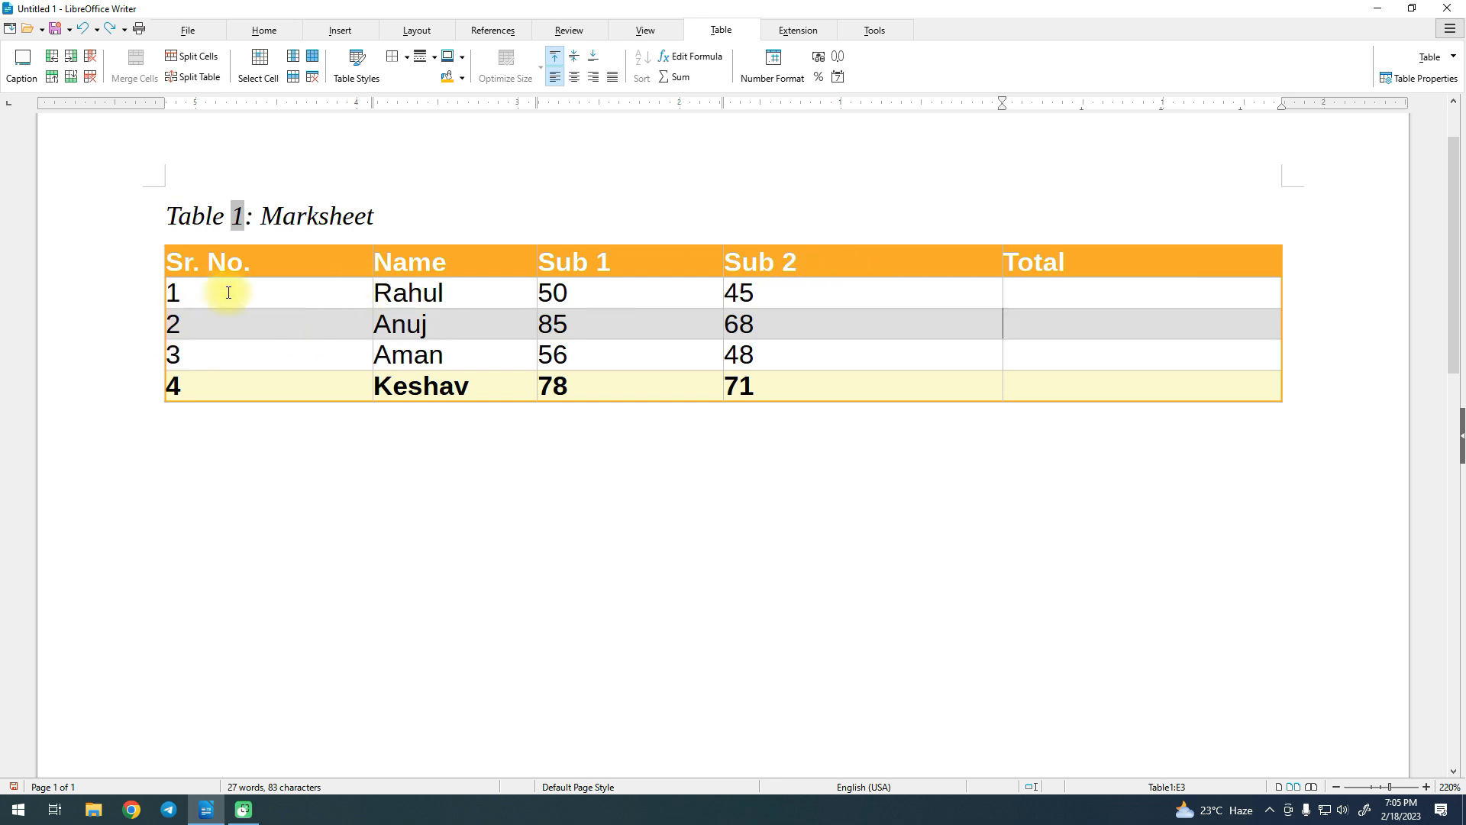
Try top, bottom and horizontal line borders on the rows Sr. No. 1 to 3, and undo them.
drag(227, 288, 1158, 344)
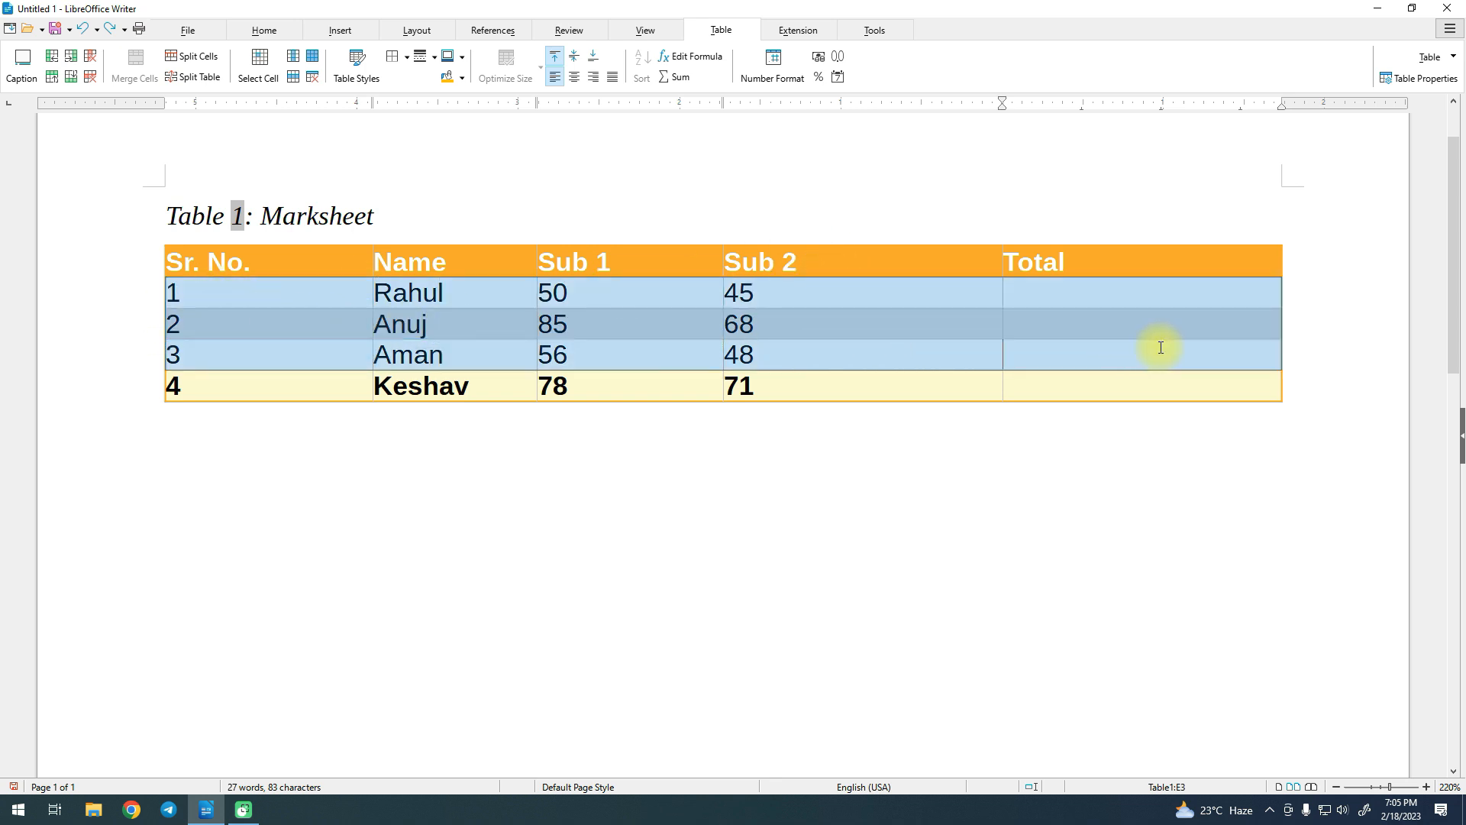
click(396, 58)
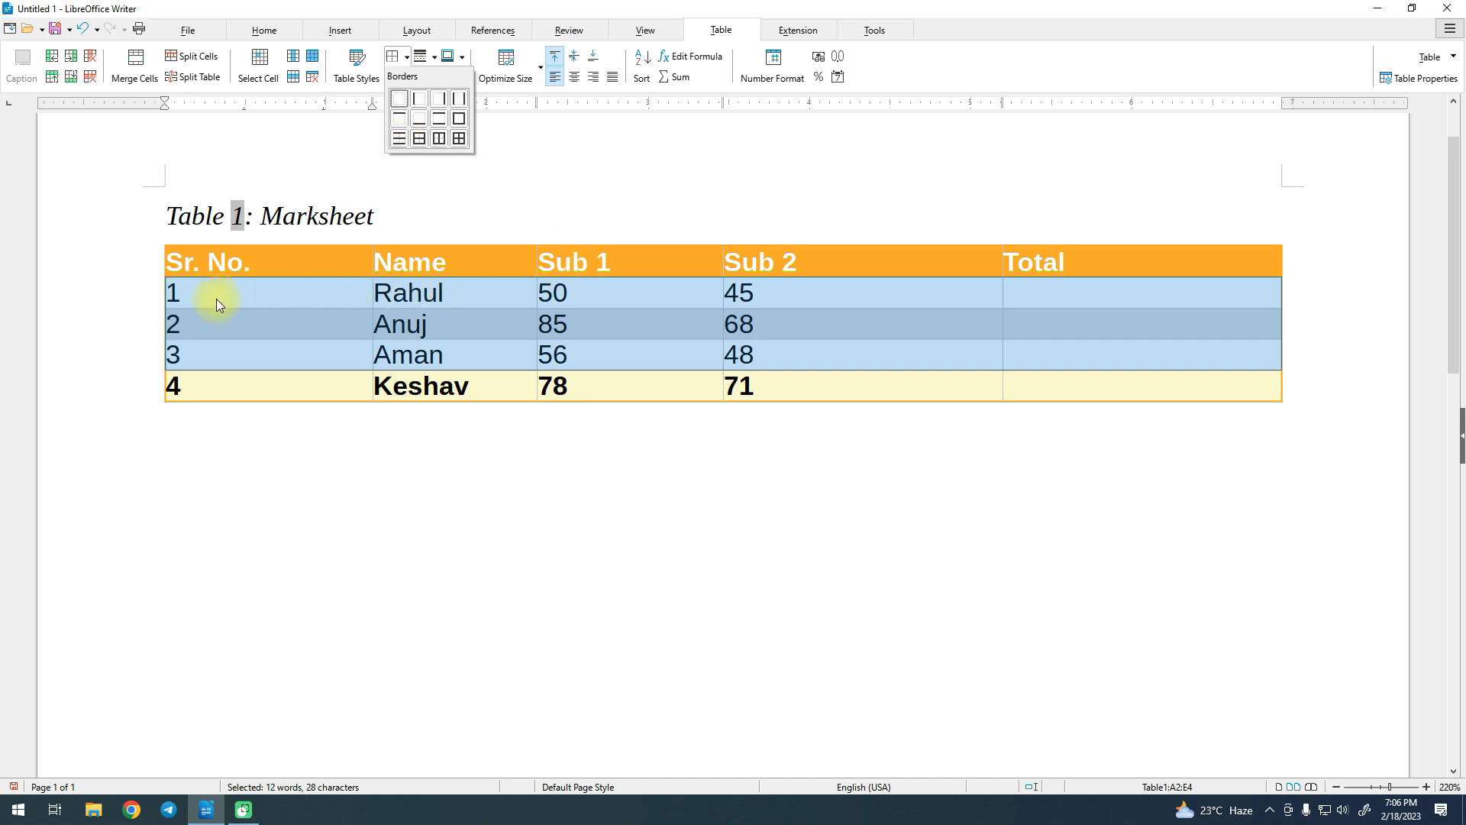
click(397, 142)
click(626, 384)
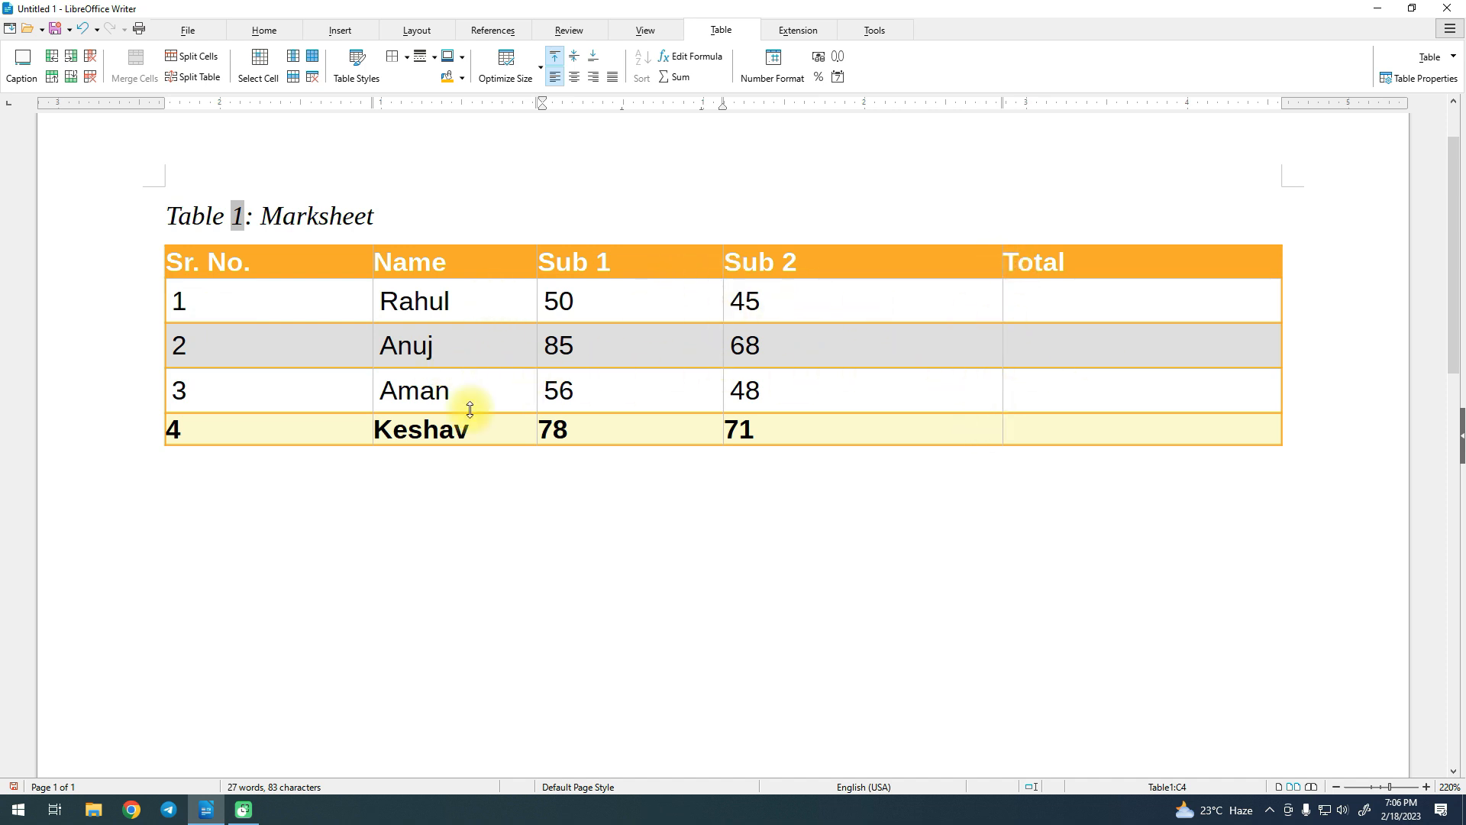
key(ctrl+z)
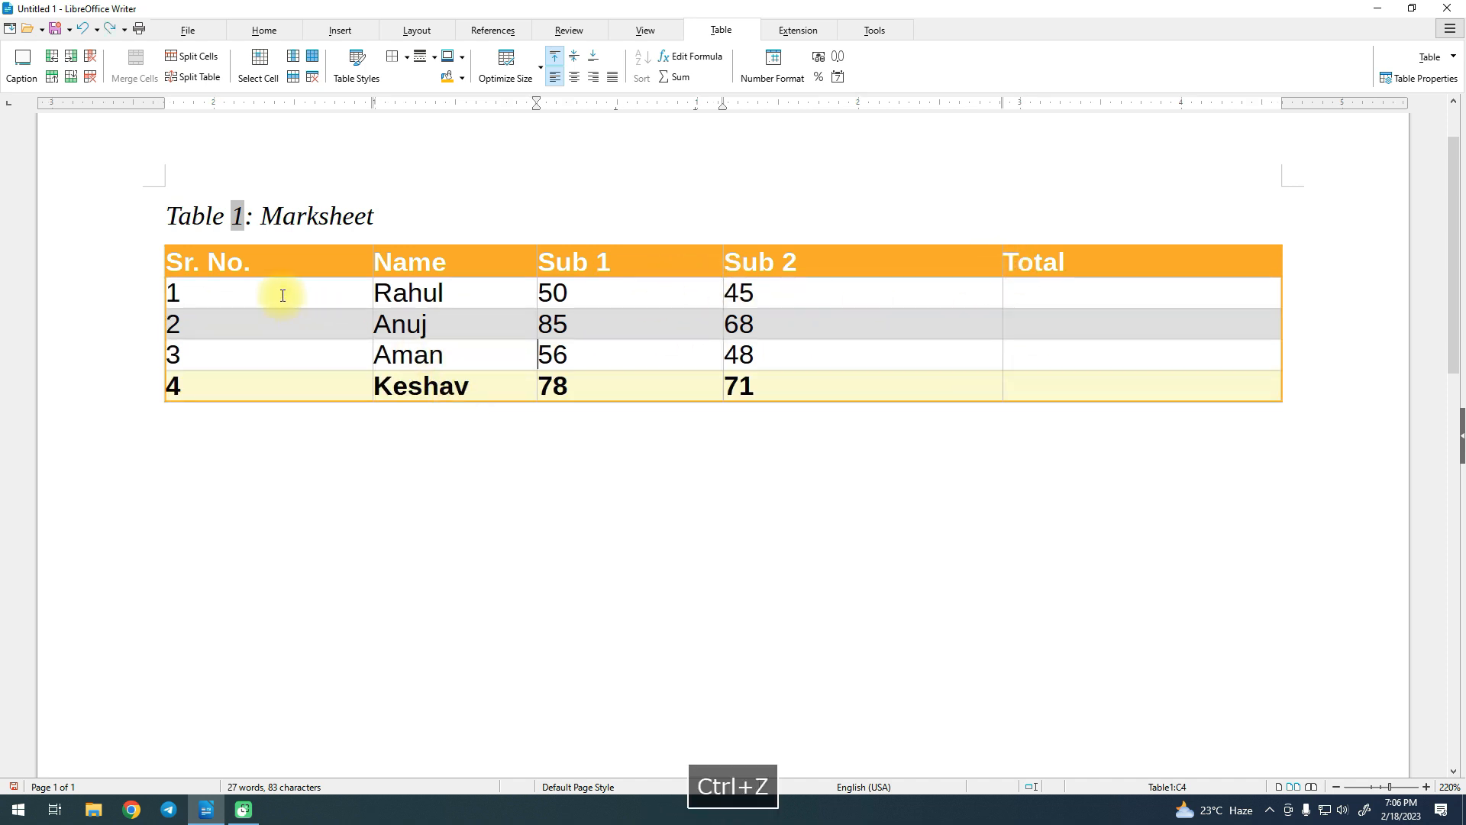
Apply the outer border and horizontal lines to the rows Sr. No. 1 to 3 of the marksheet table.
drag(284, 295, 1102, 355)
click(407, 57)
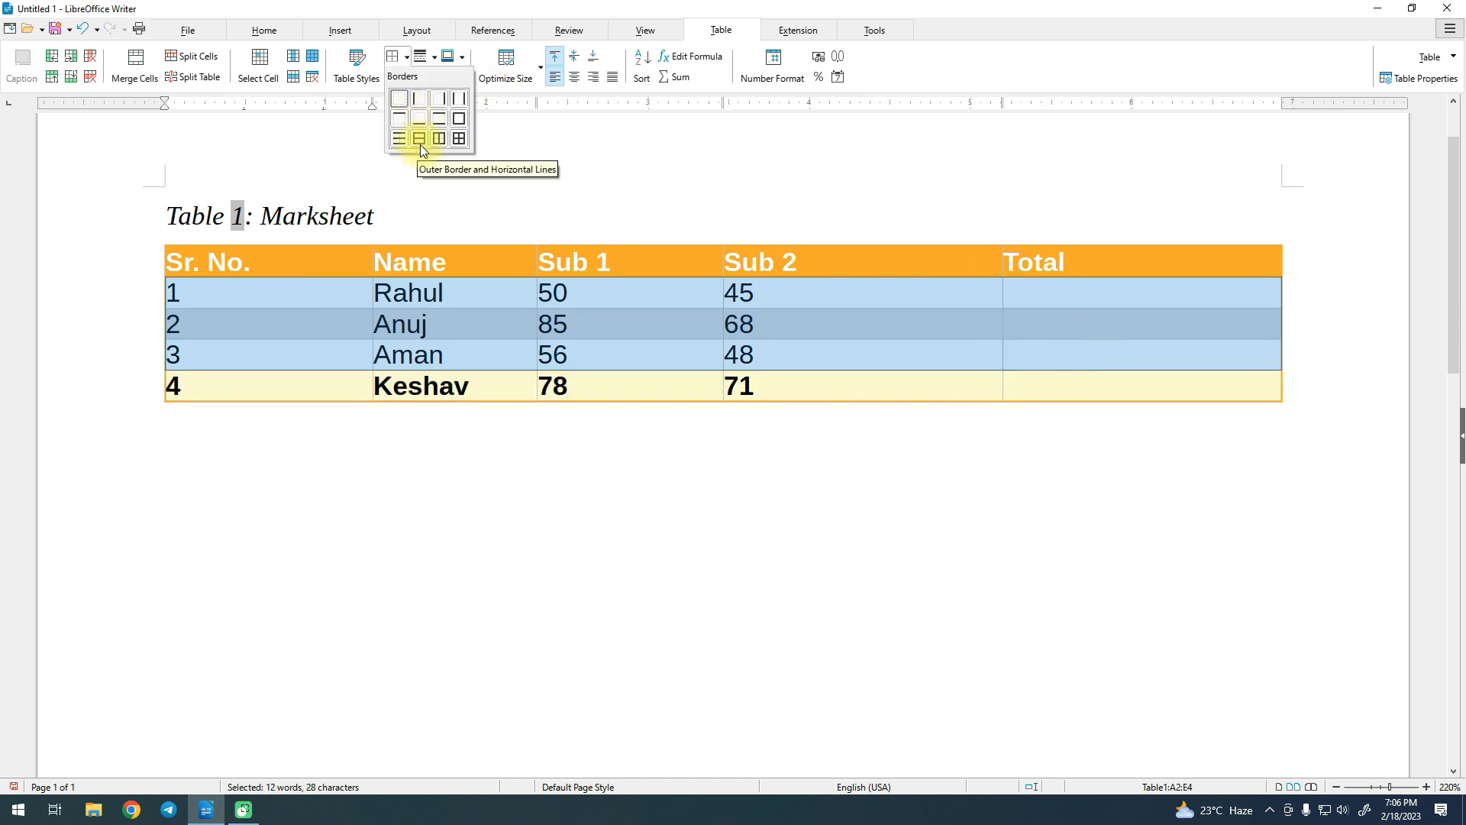
click(420, 140)
click(468, 347)
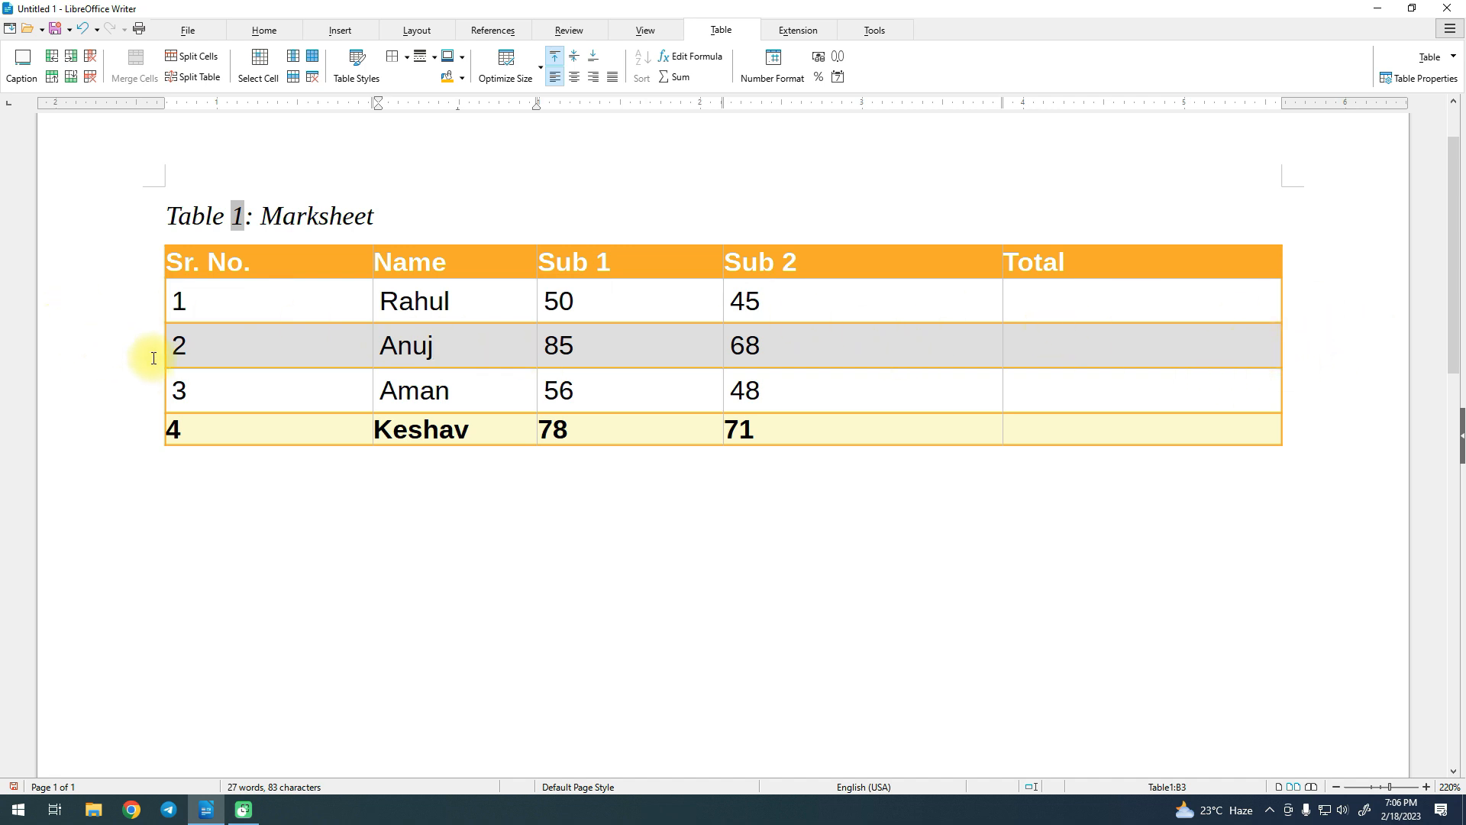
Undo the last borders, try the outer border with vertical lines on the rows Sr. No. 1 to 3, and undo it.
key(ctrl+z)
click(393, 57)
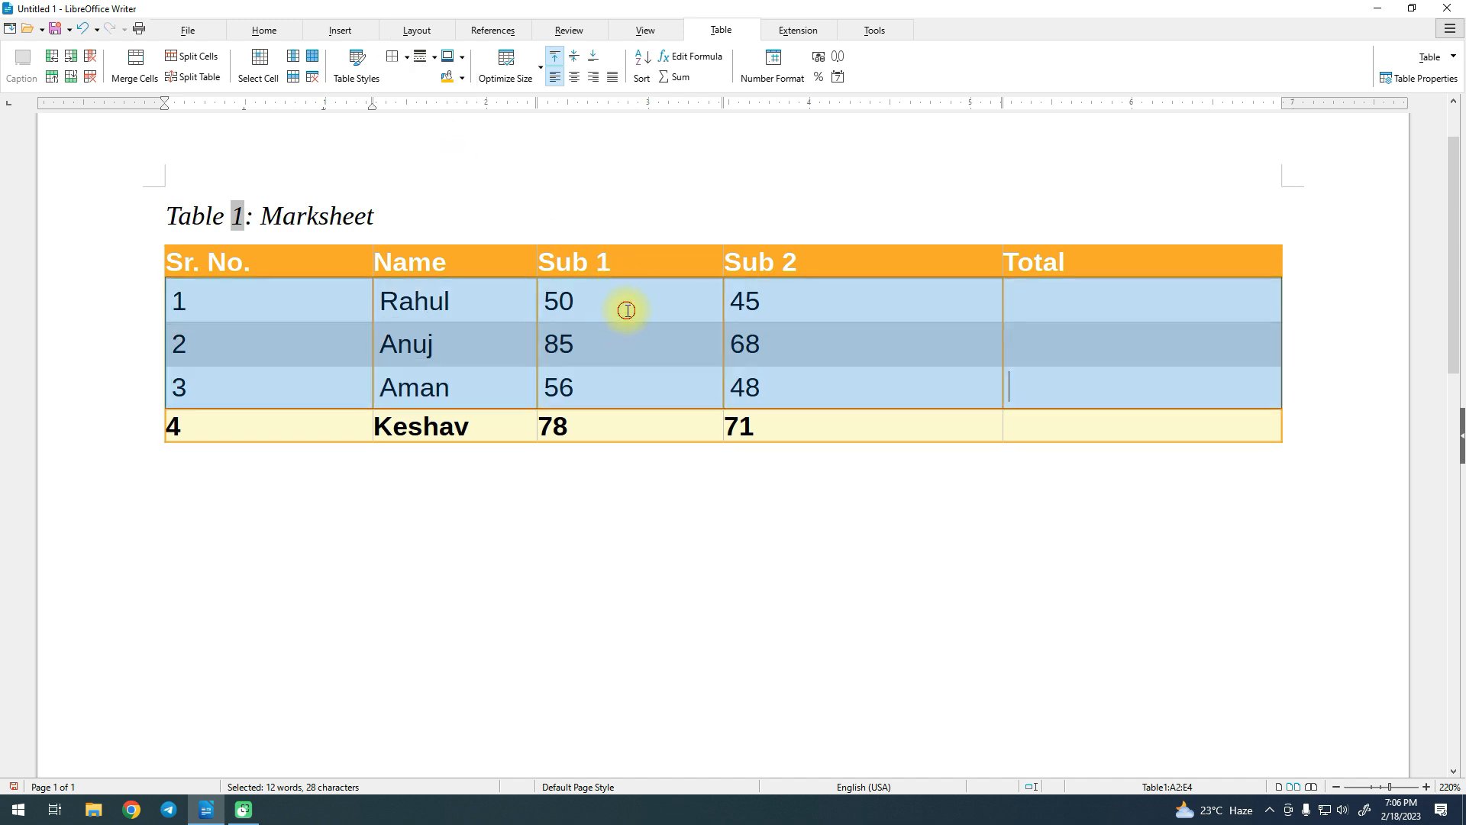
click(622, 310)
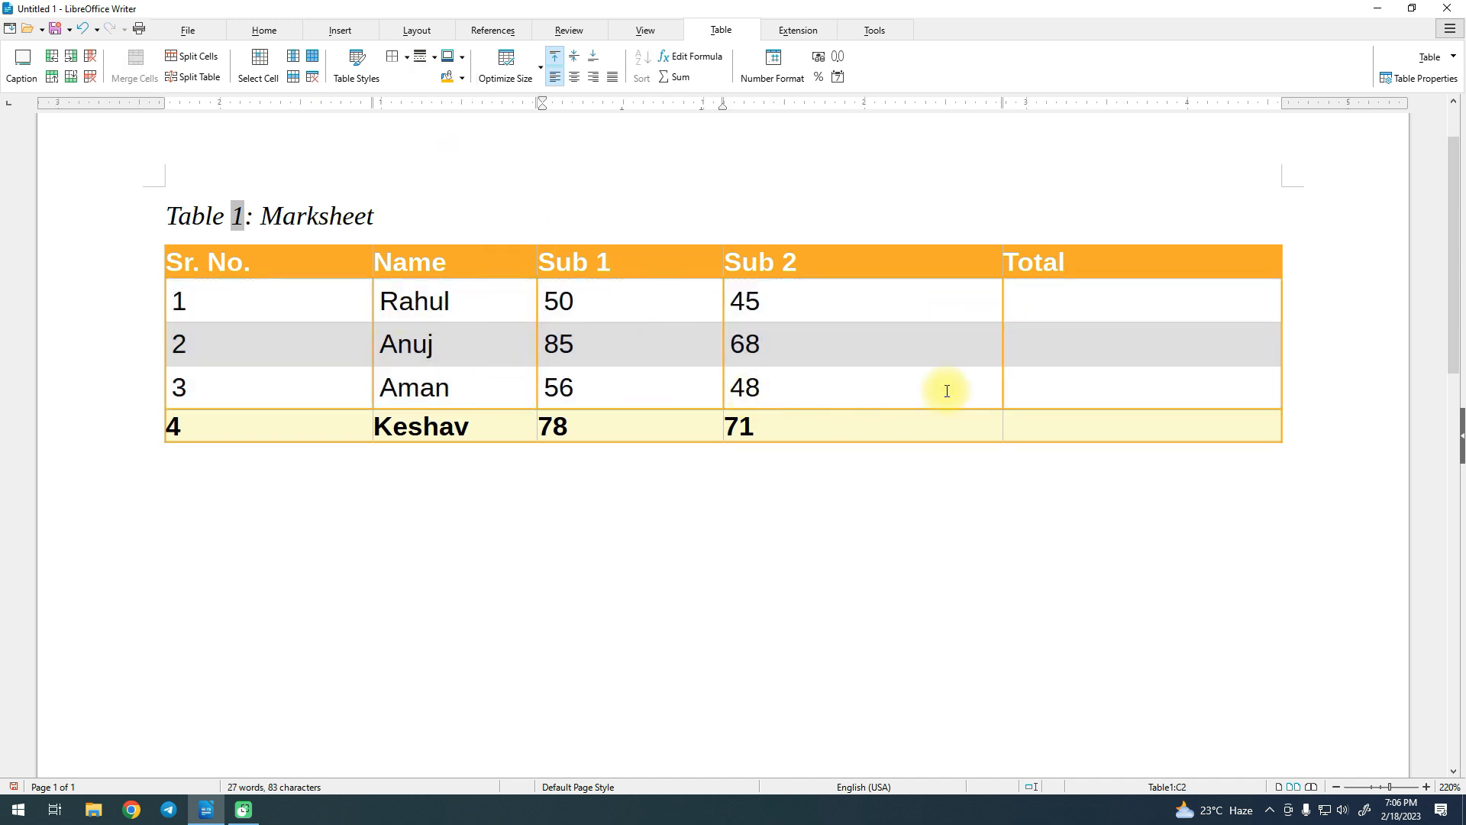
key(ctrl+z)
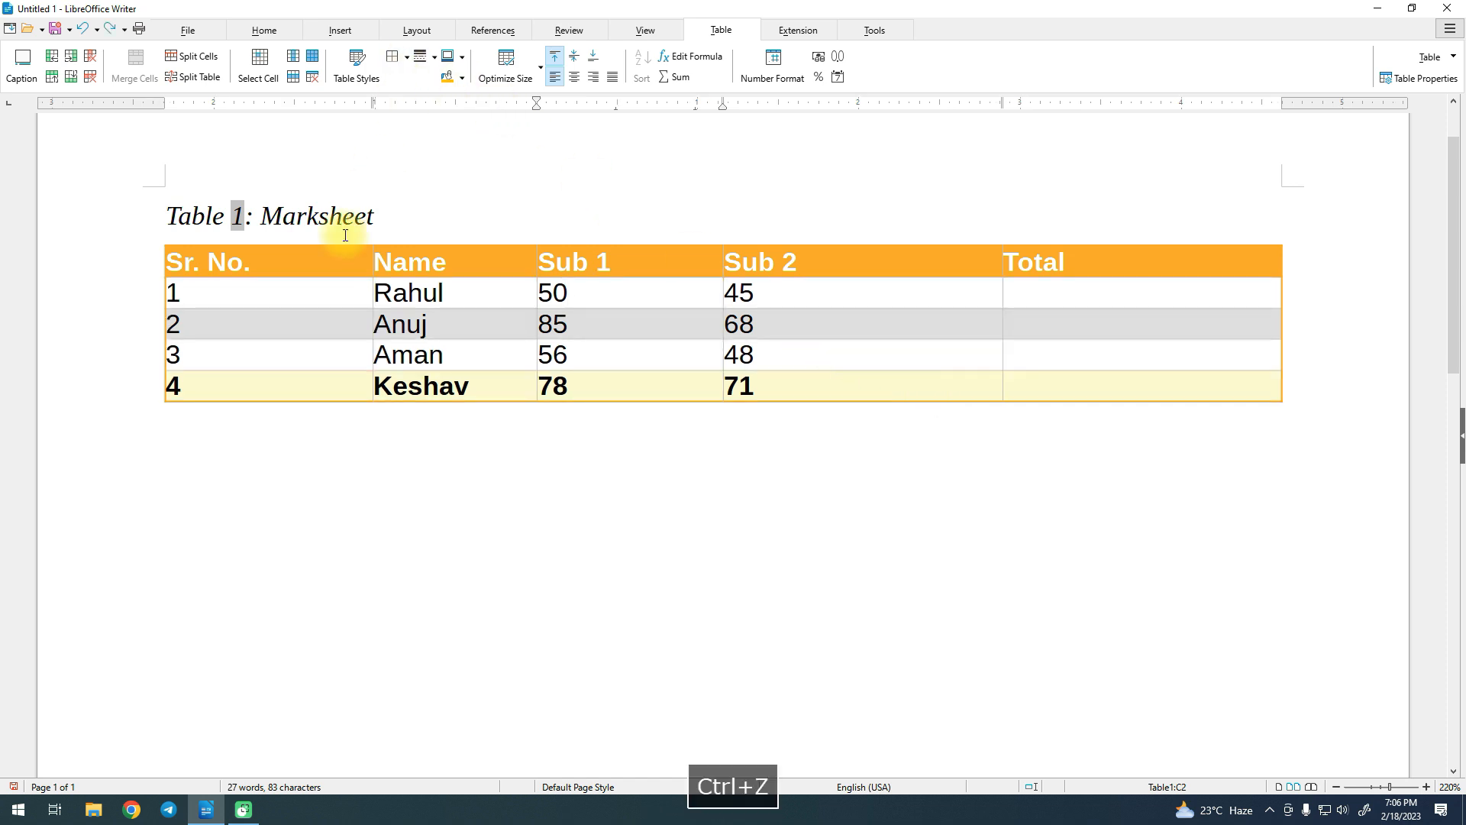
Try the outer border with all inner lines on the rows Sr. No. 1 to 3.
drag(278, 311, 1122, 353)
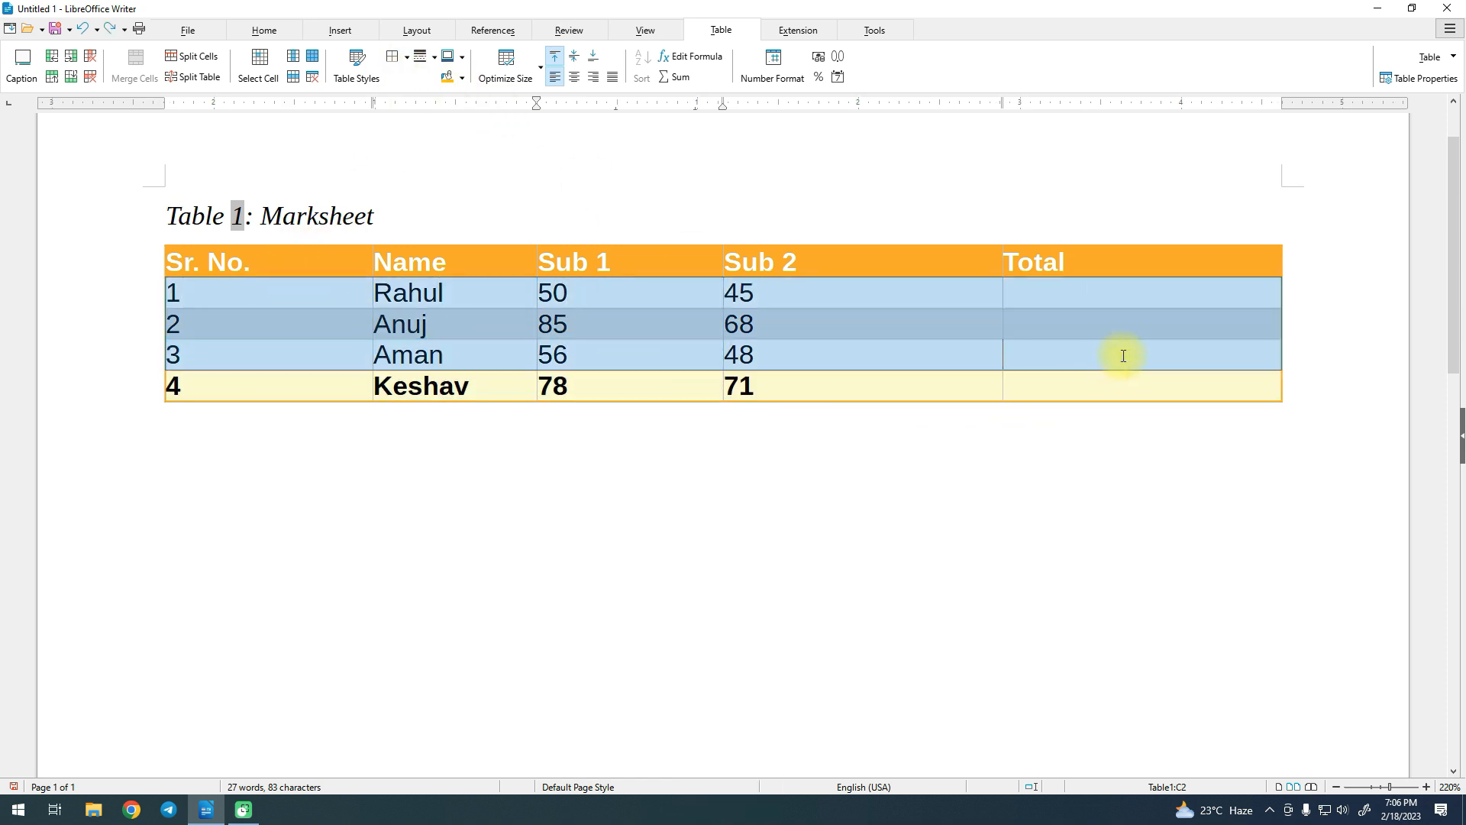
click(407, 58)
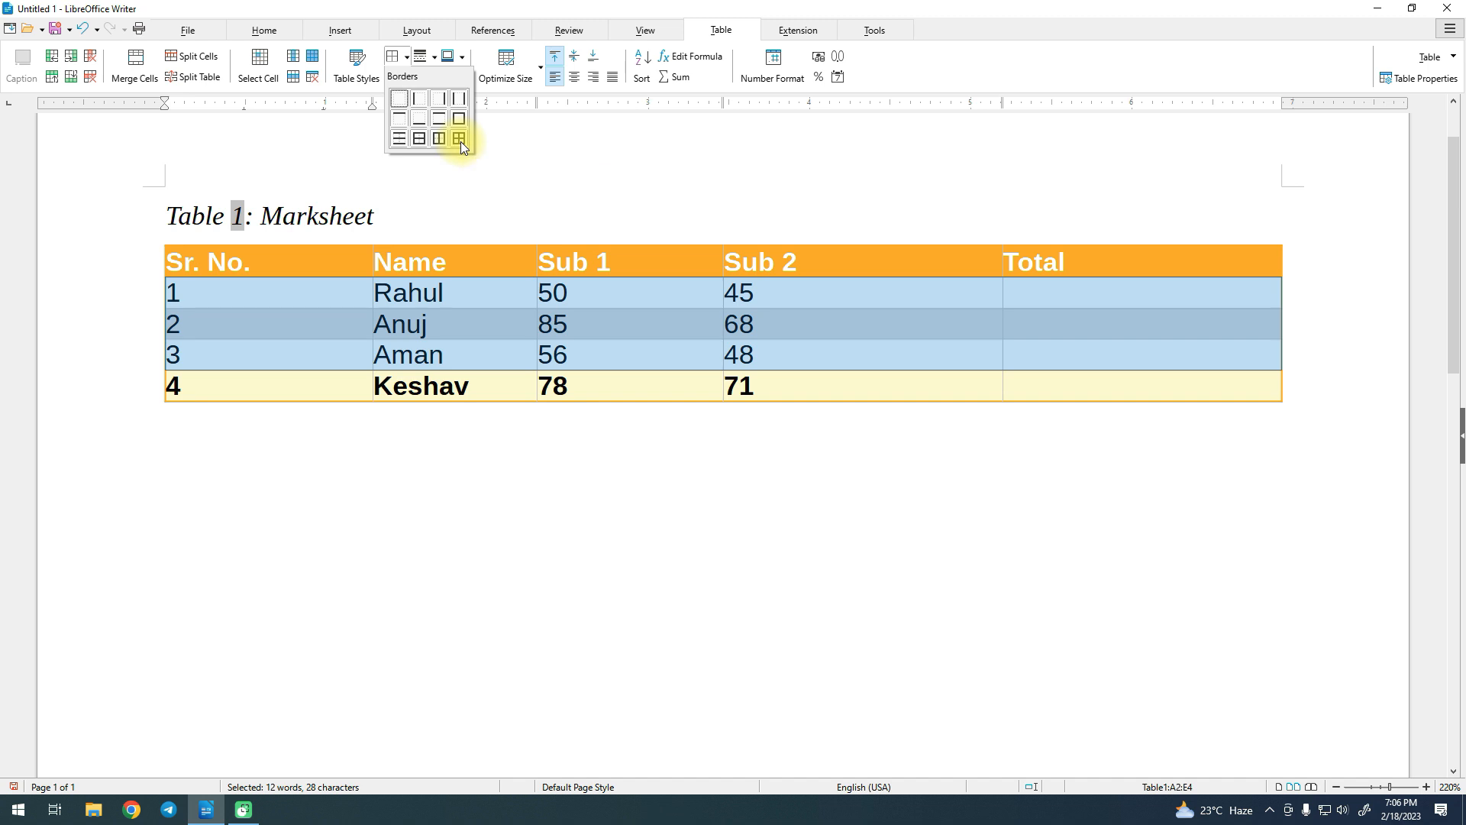
click(460, 140)
click(592, 290)
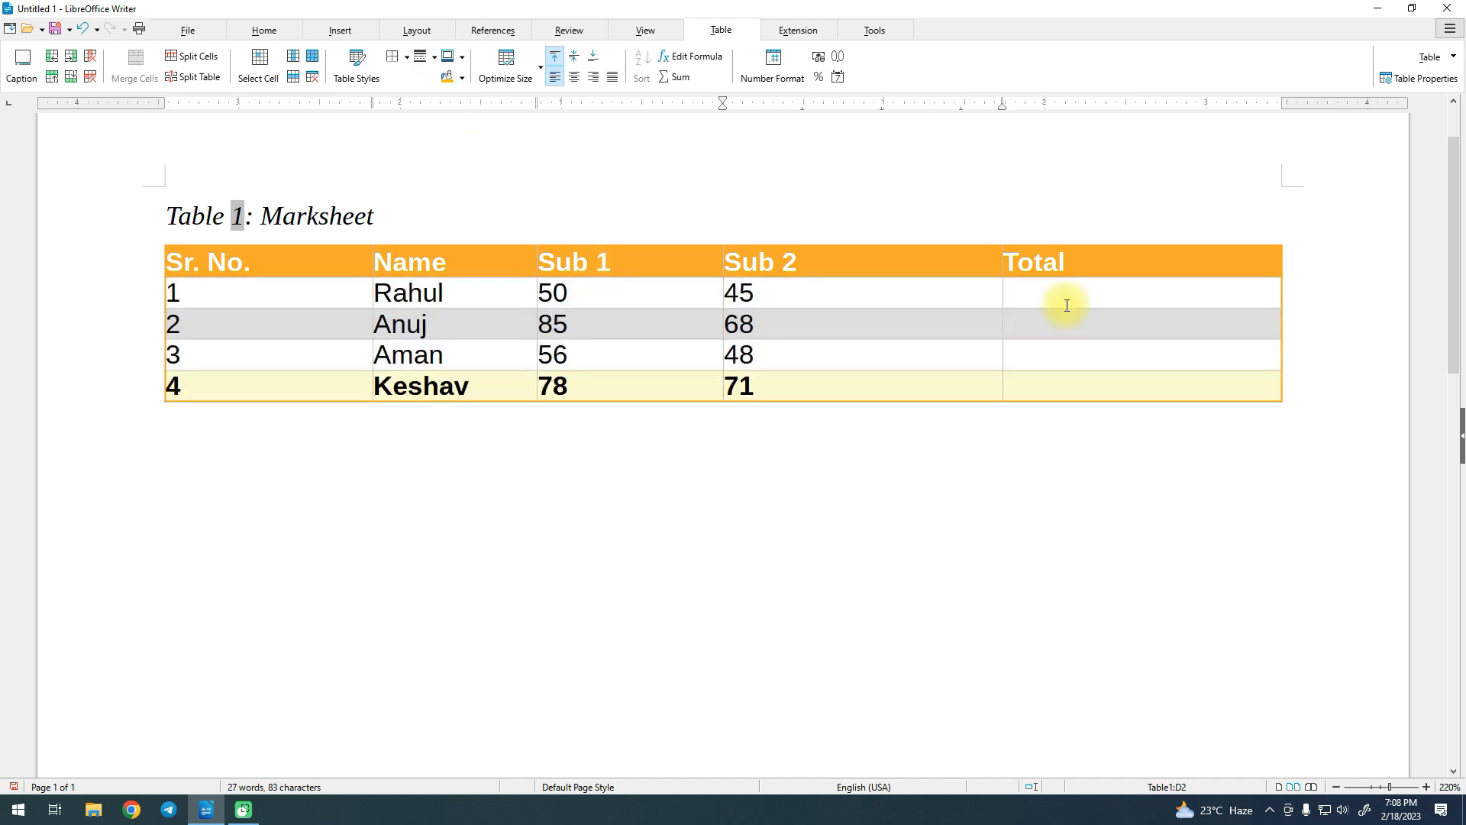
Apply a dotted outer border to the Total cells of the rows Sr. No. 1 to 3.
drag(1023, 294, 1043, 346)
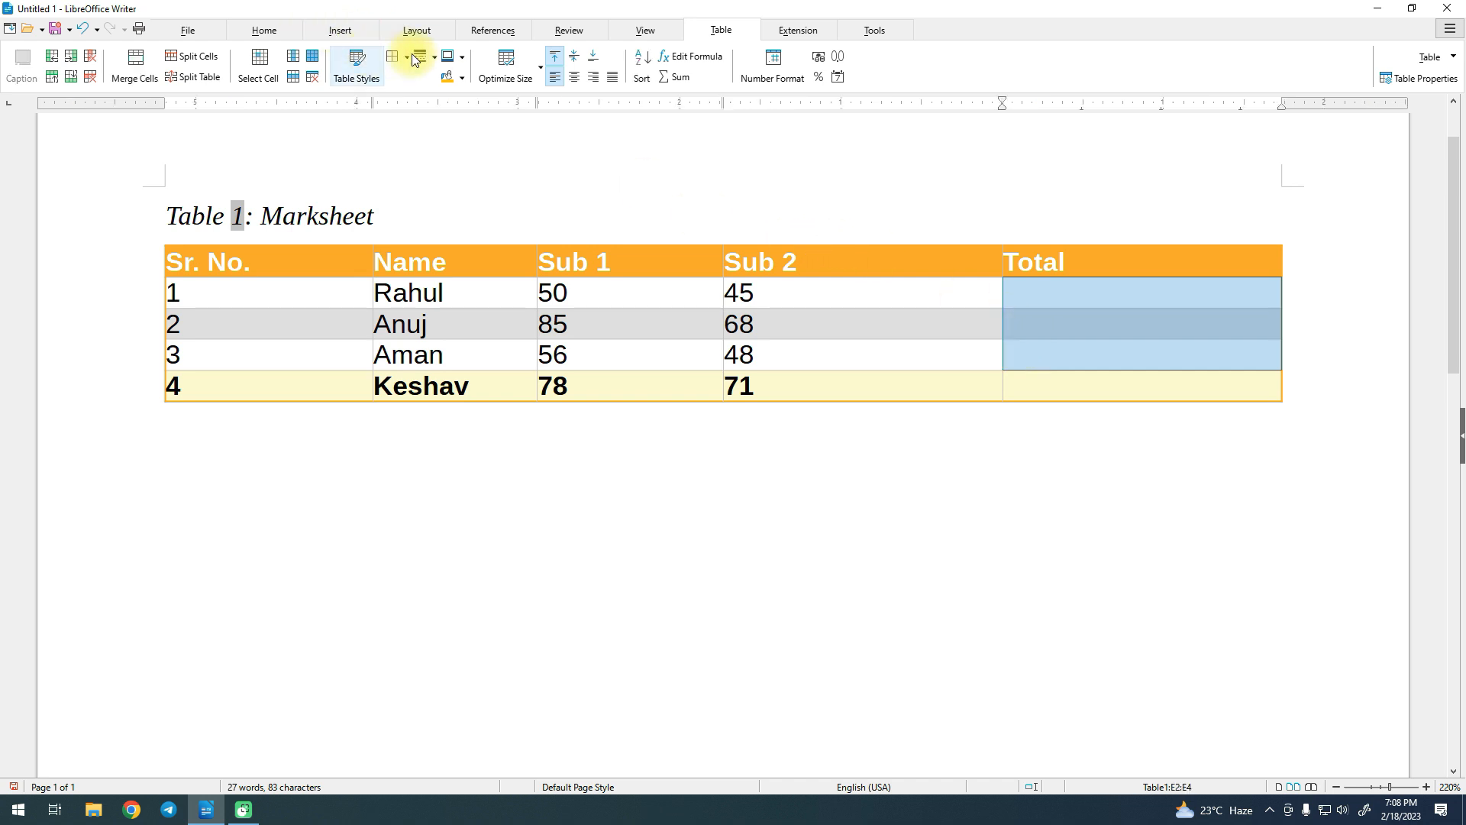
click(434, 61)
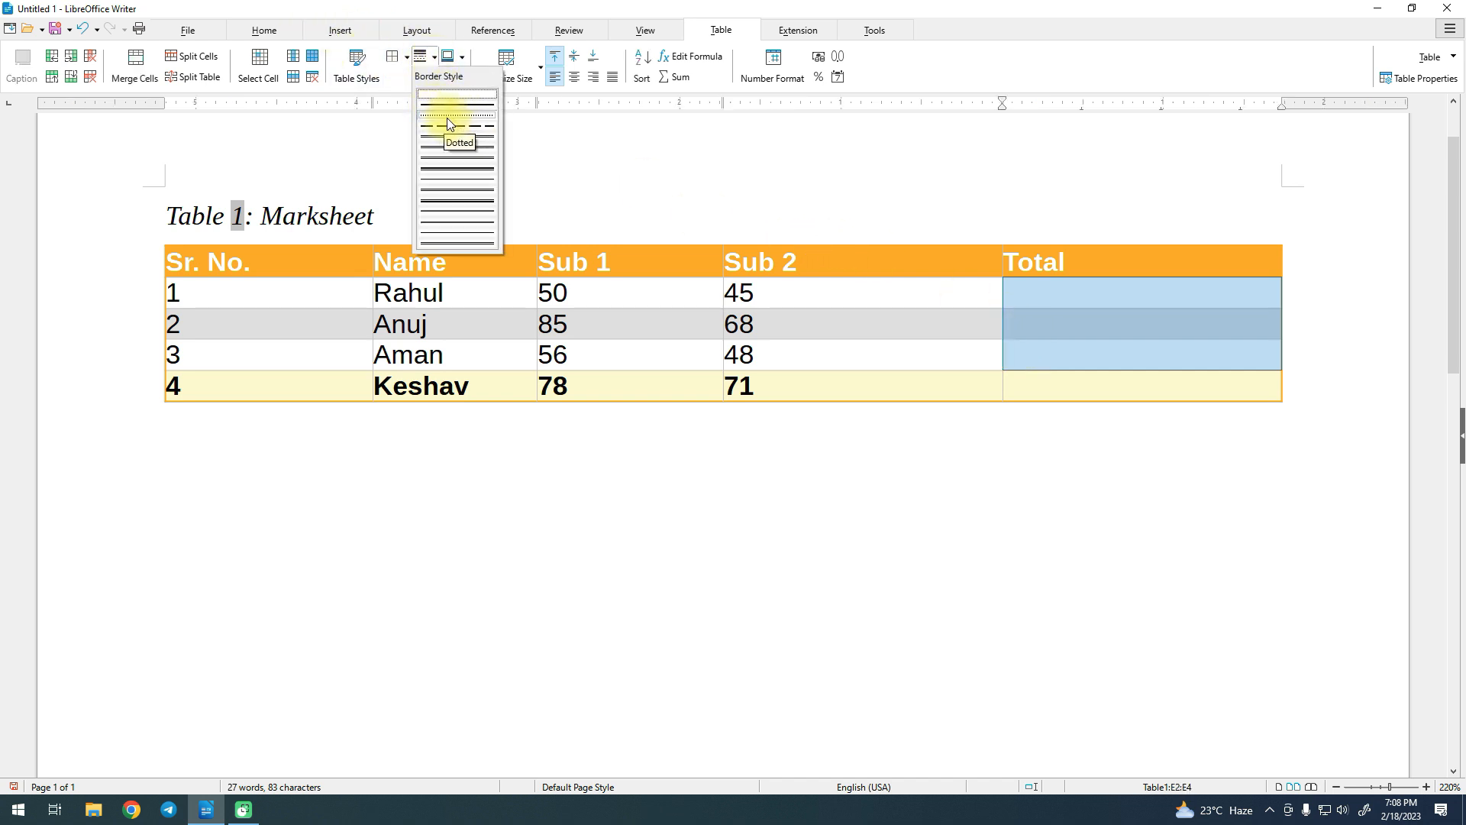
click(446, 116)
click(405, 59)
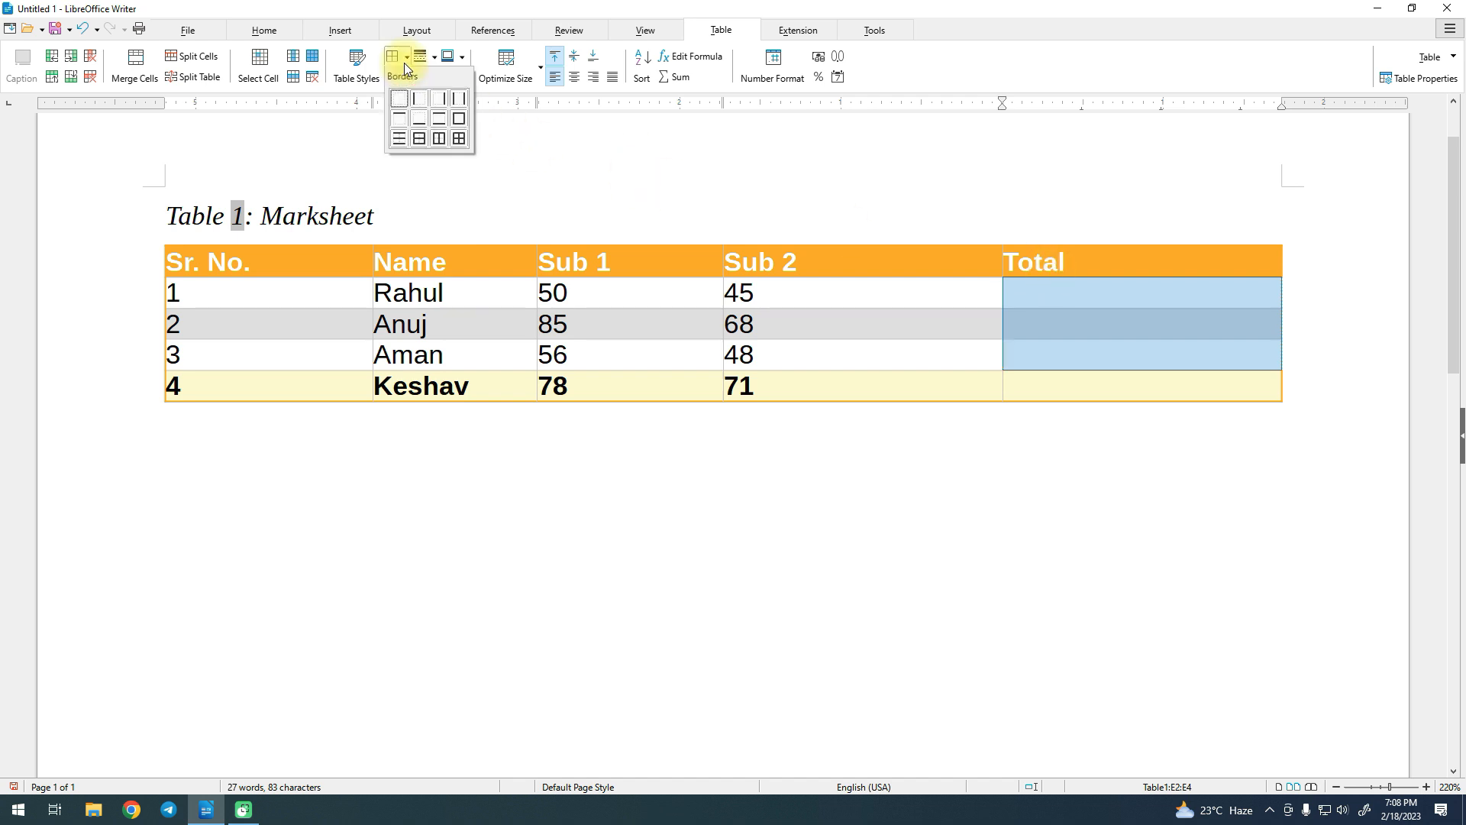
click(462, 118)
click(949, 296)
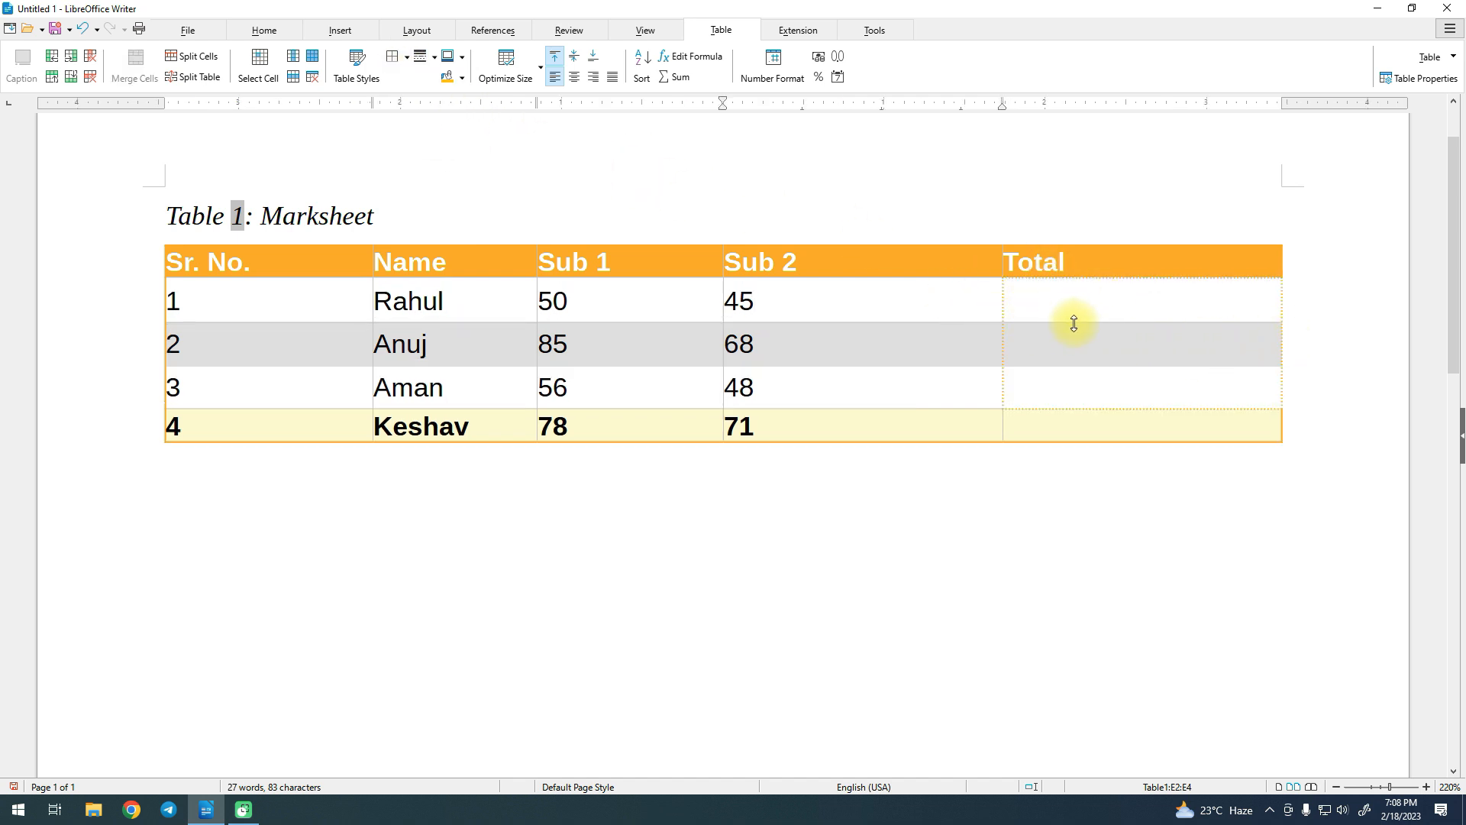
scroll(1071, 321, up, 2)
scroll(1240, 369, up, 1)
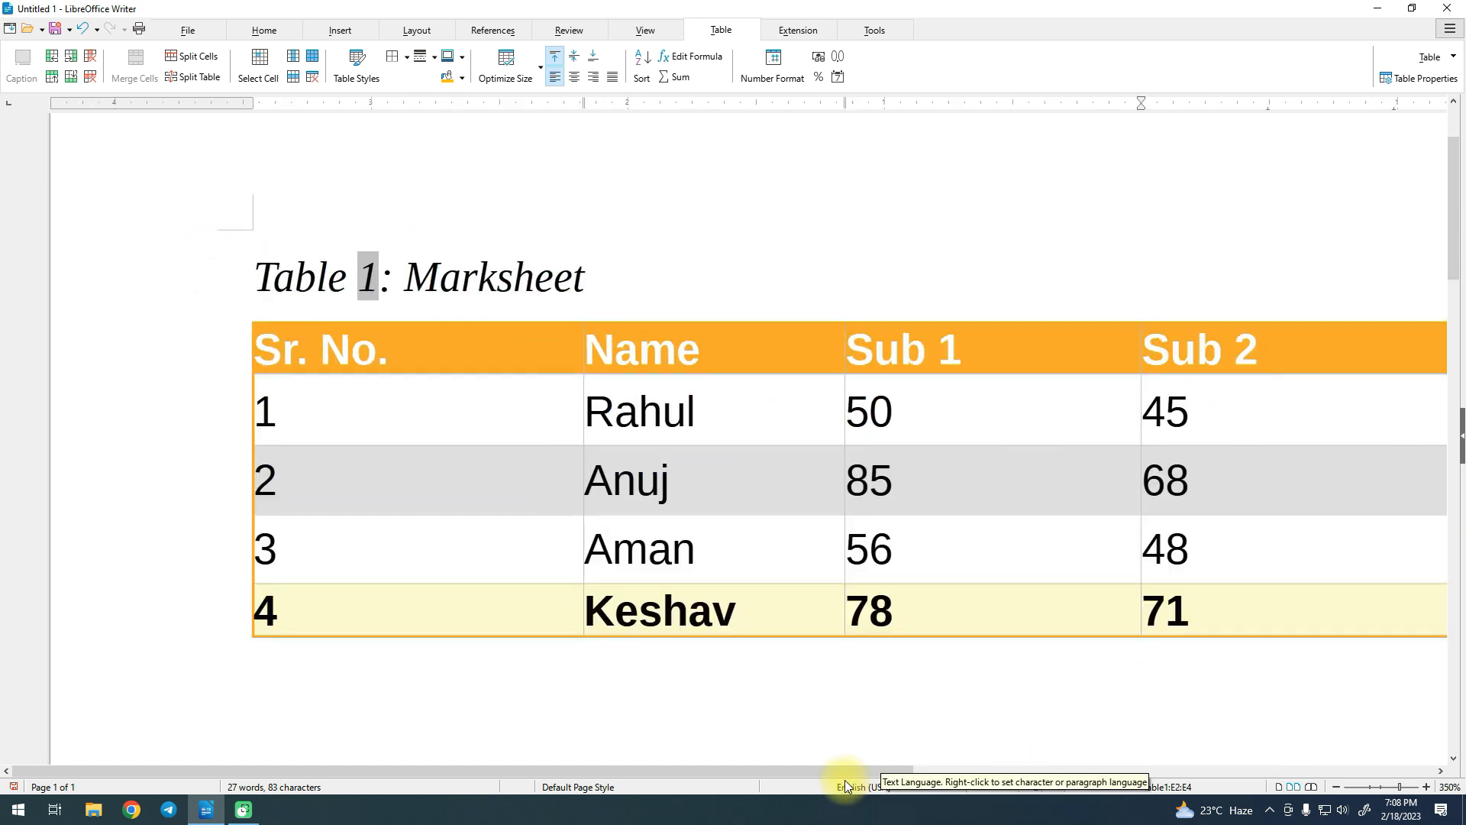
drag(845, 773, 1303, 737)
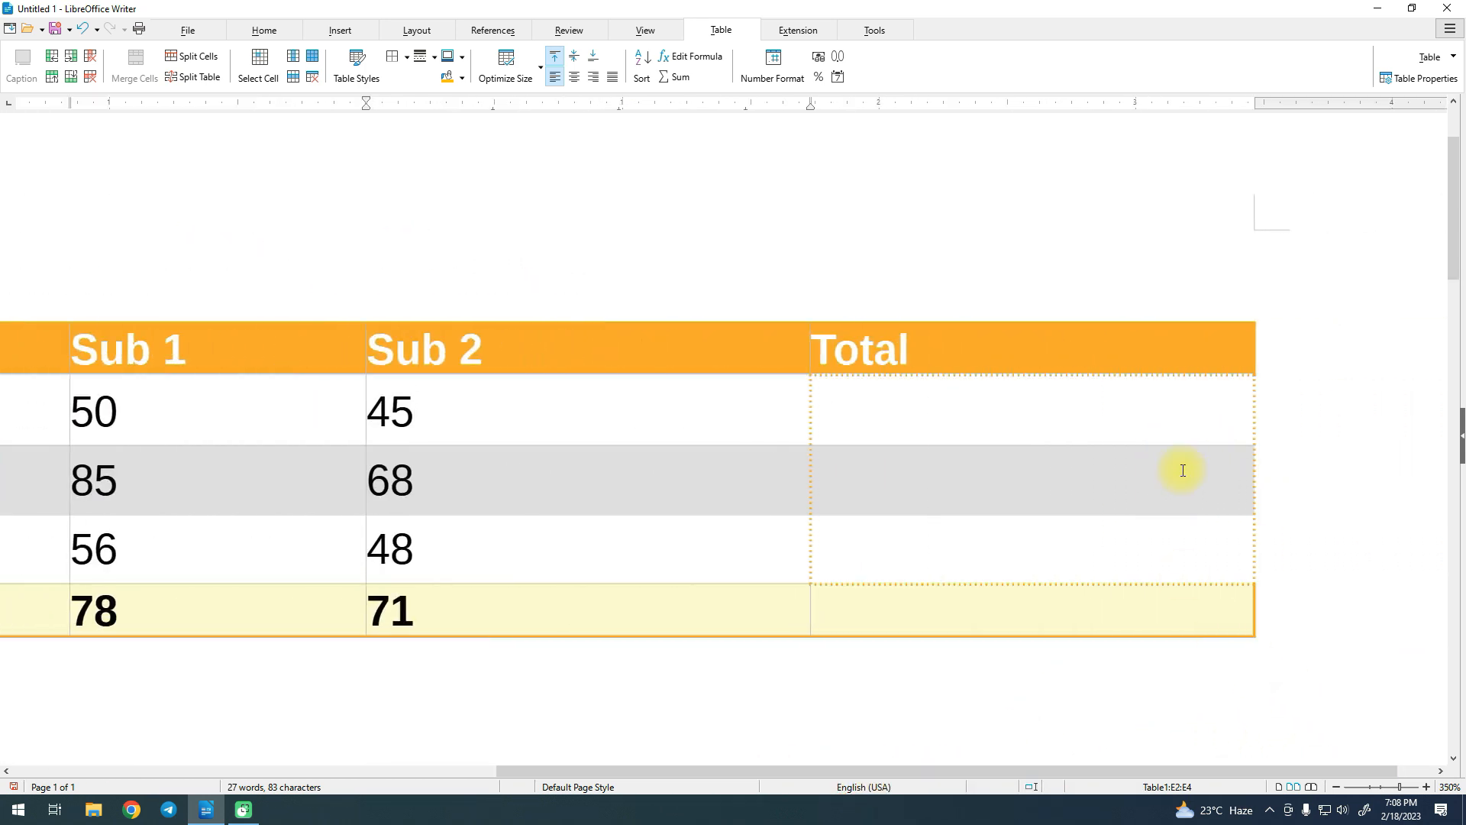
Try a thick-and-thin double-line border style on the Total cells of the rows Sr. No. 1 to 3, and undo it.
drag(829, 405, 1016, 544)
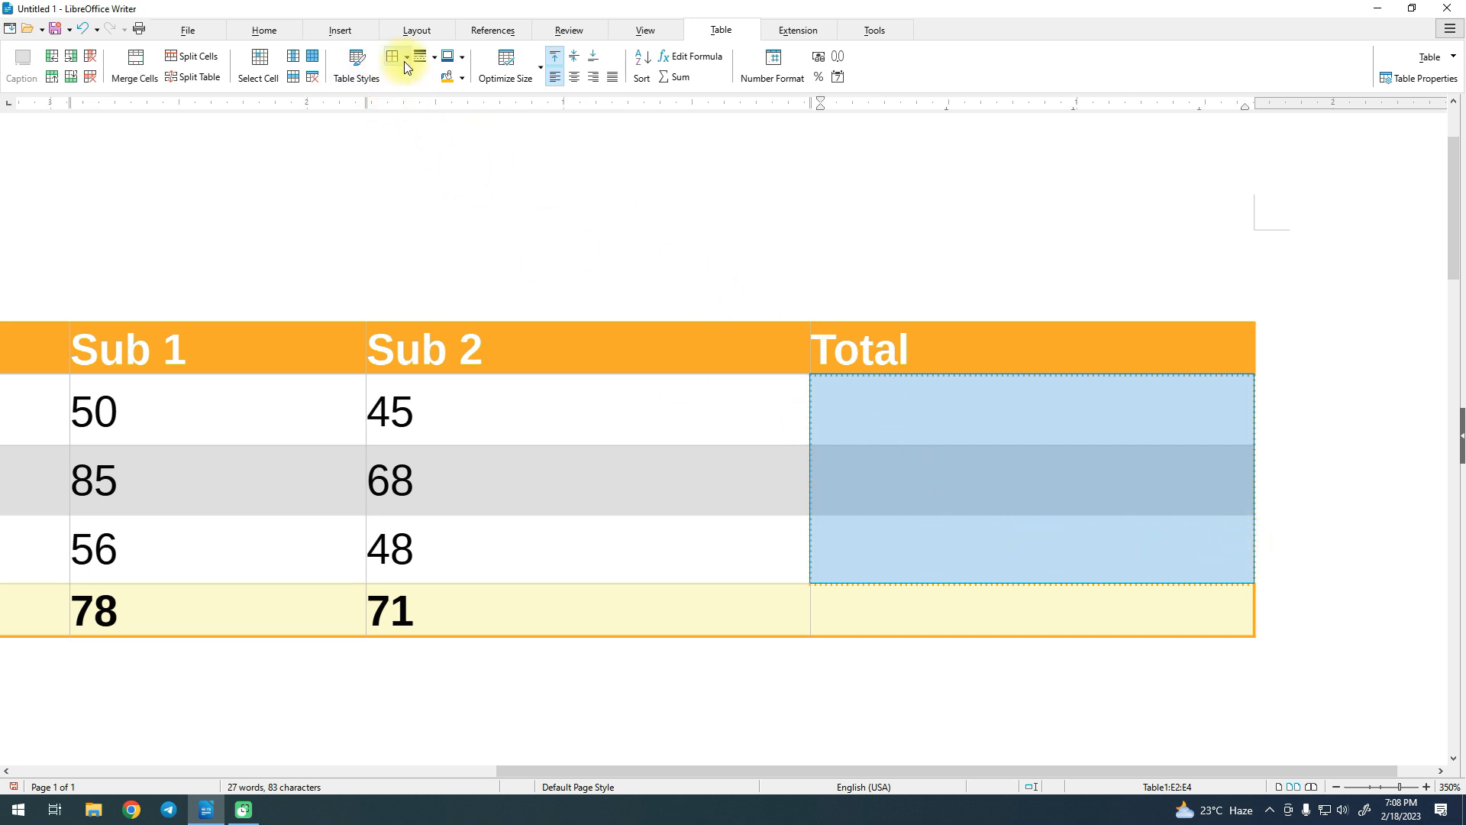
click(433, 58)
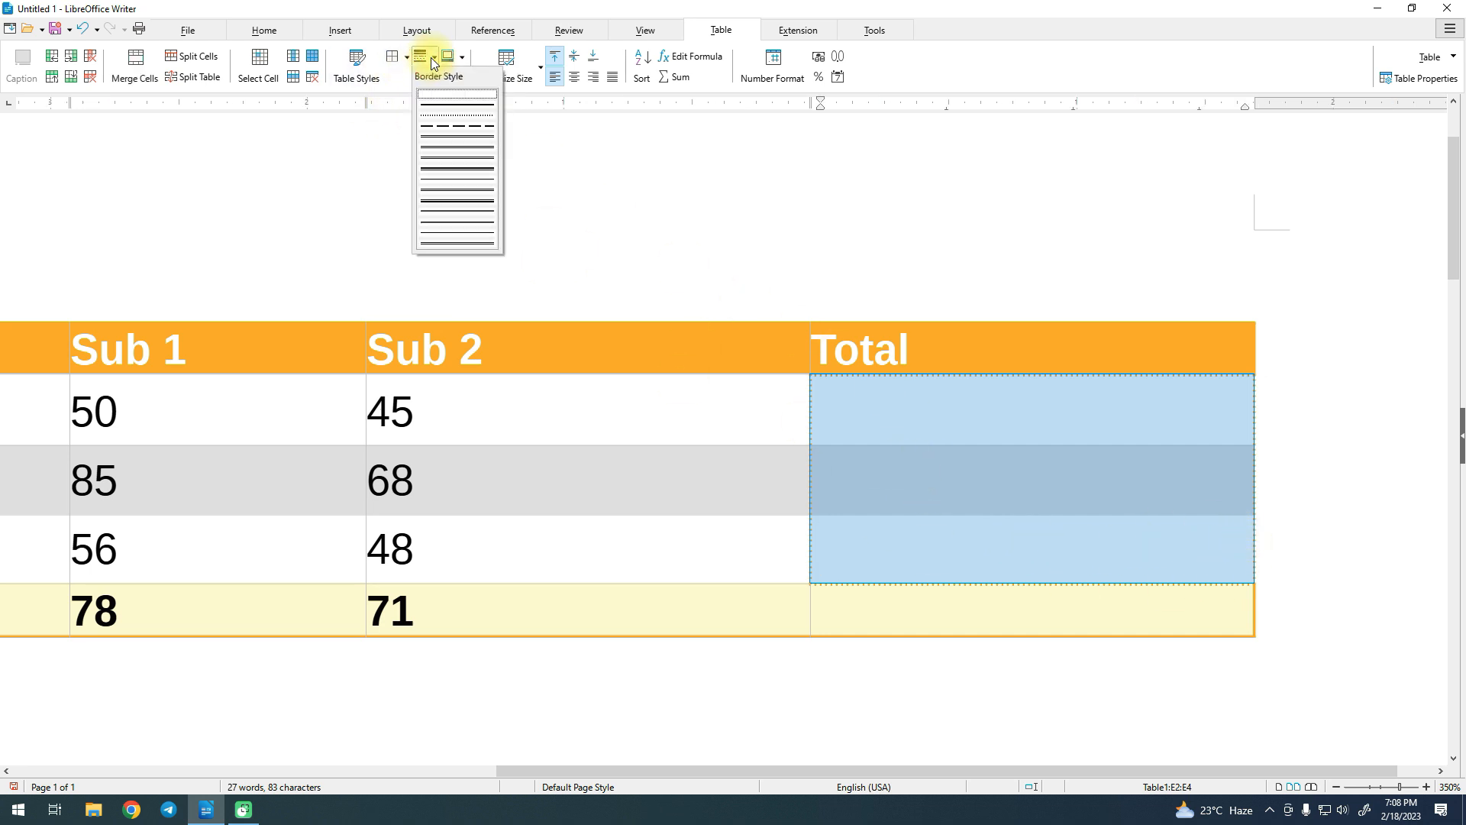
click(451, 155)
click(861, 438)
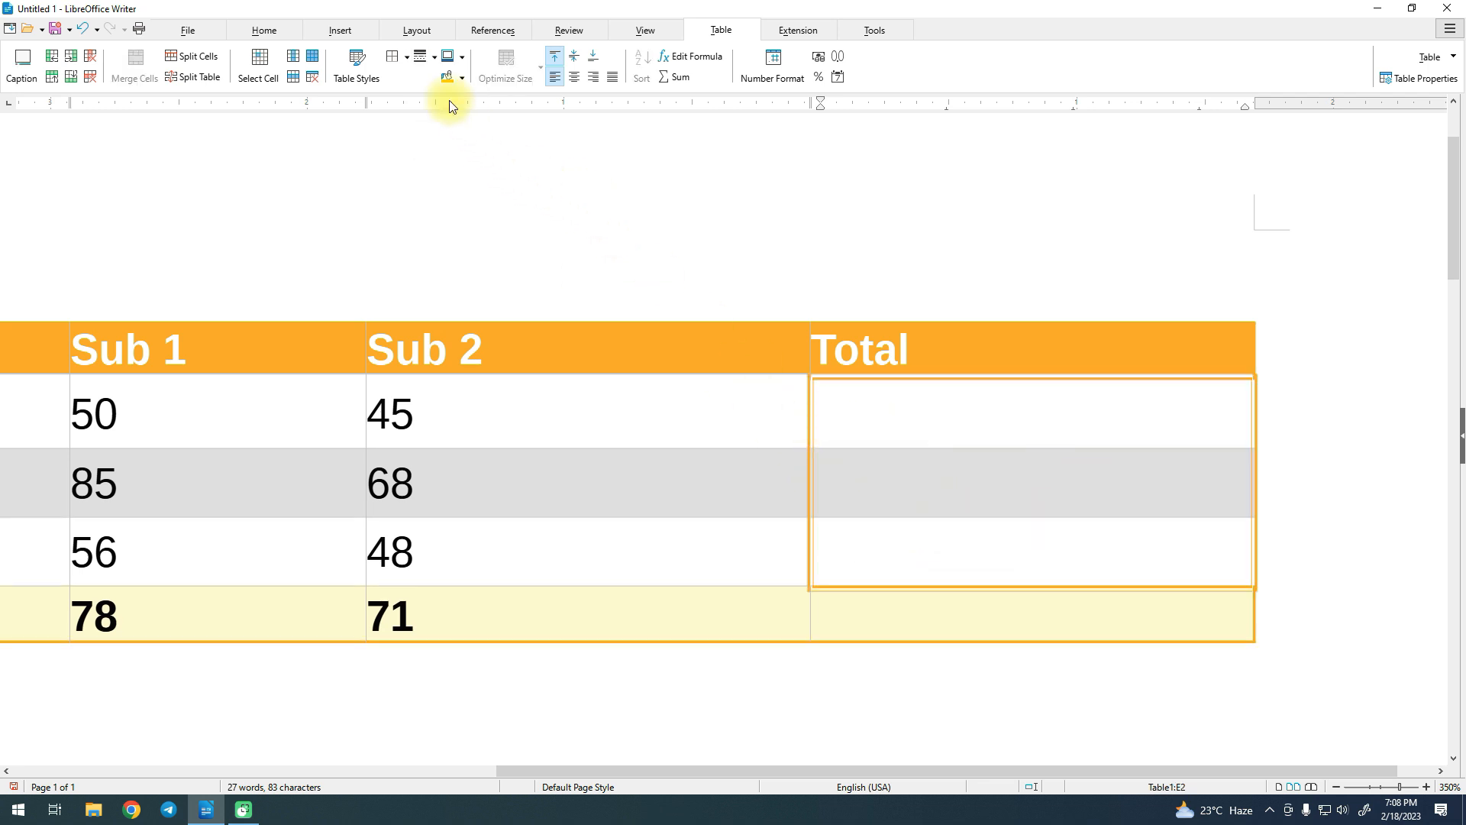
key(ctrl+z)
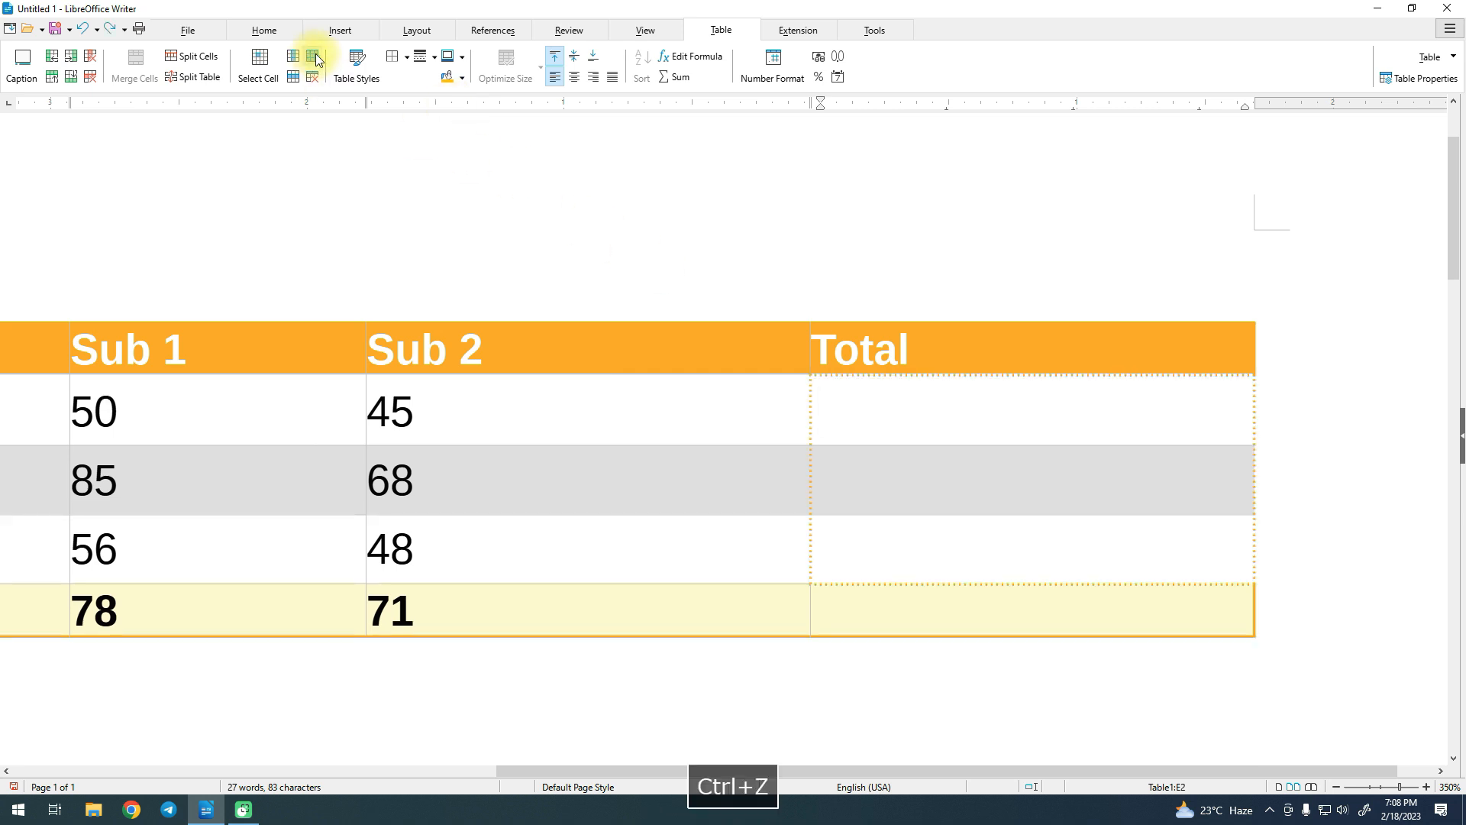
Set the border colour of the Total cells of the rows Sr. No. 1 to 3 to black.
click(431, 58)
click(432, 59)
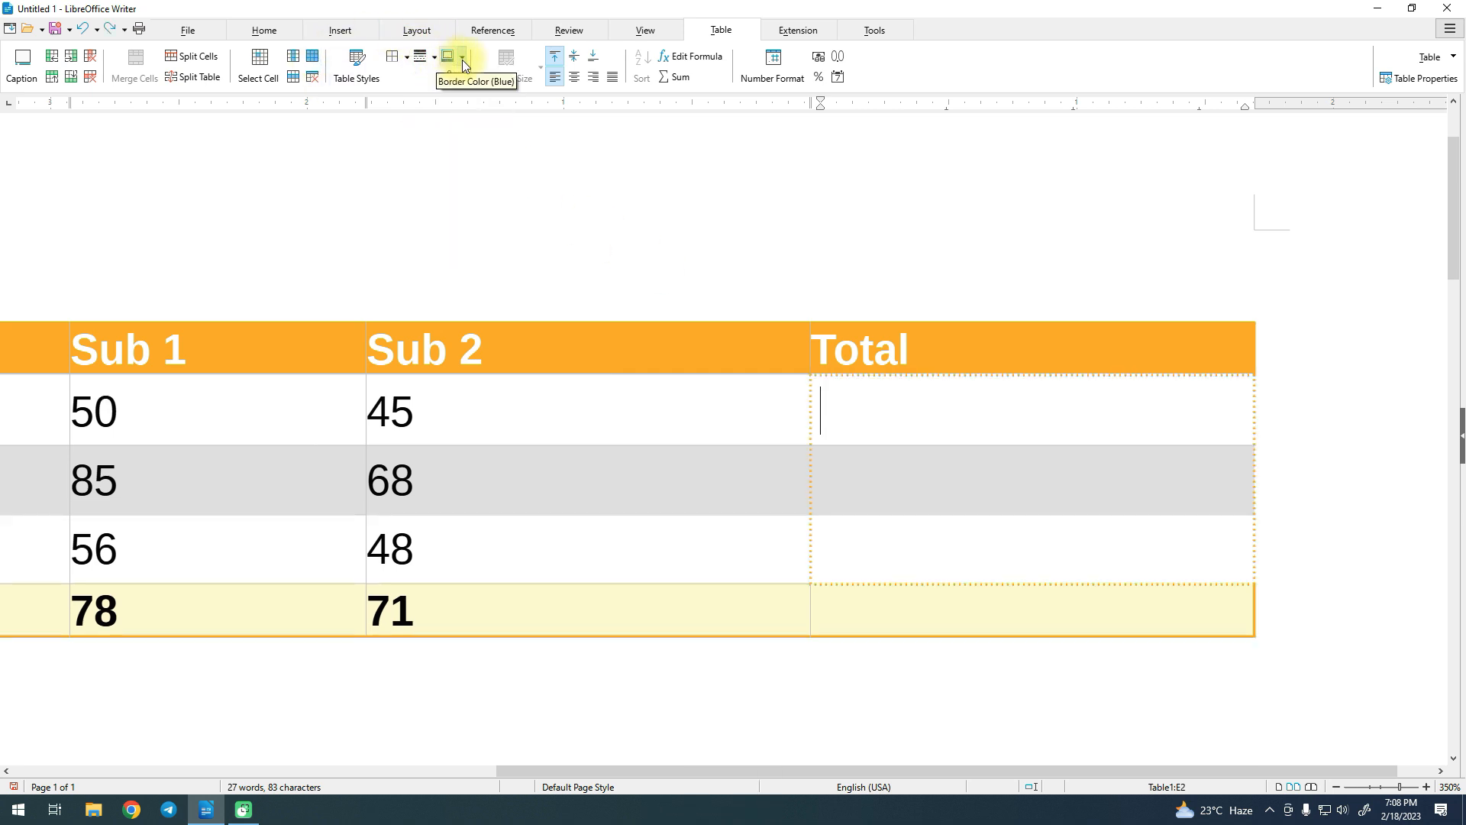
drag(862, 412, 1077, 550)
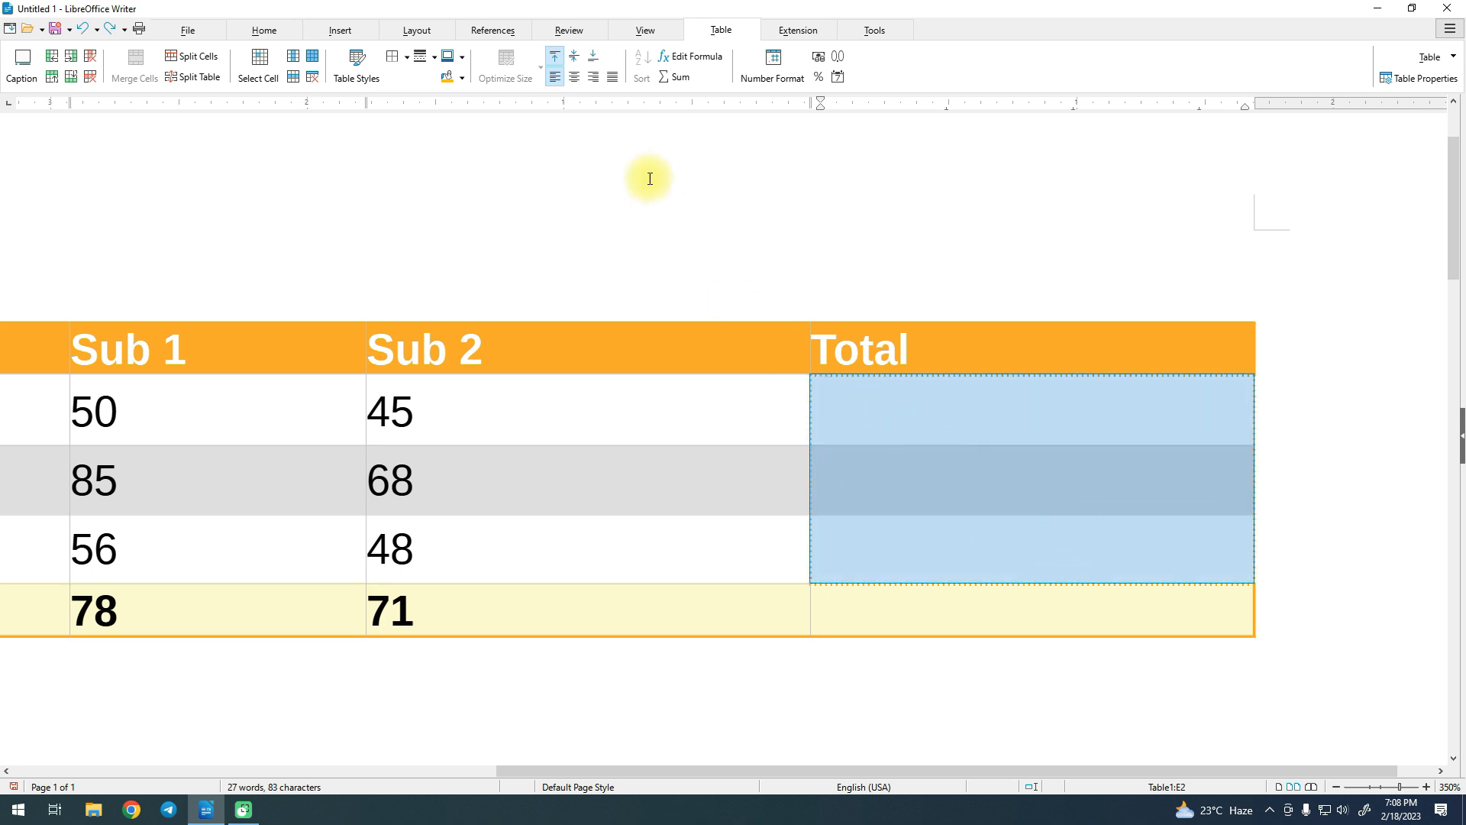
click(462, 58)
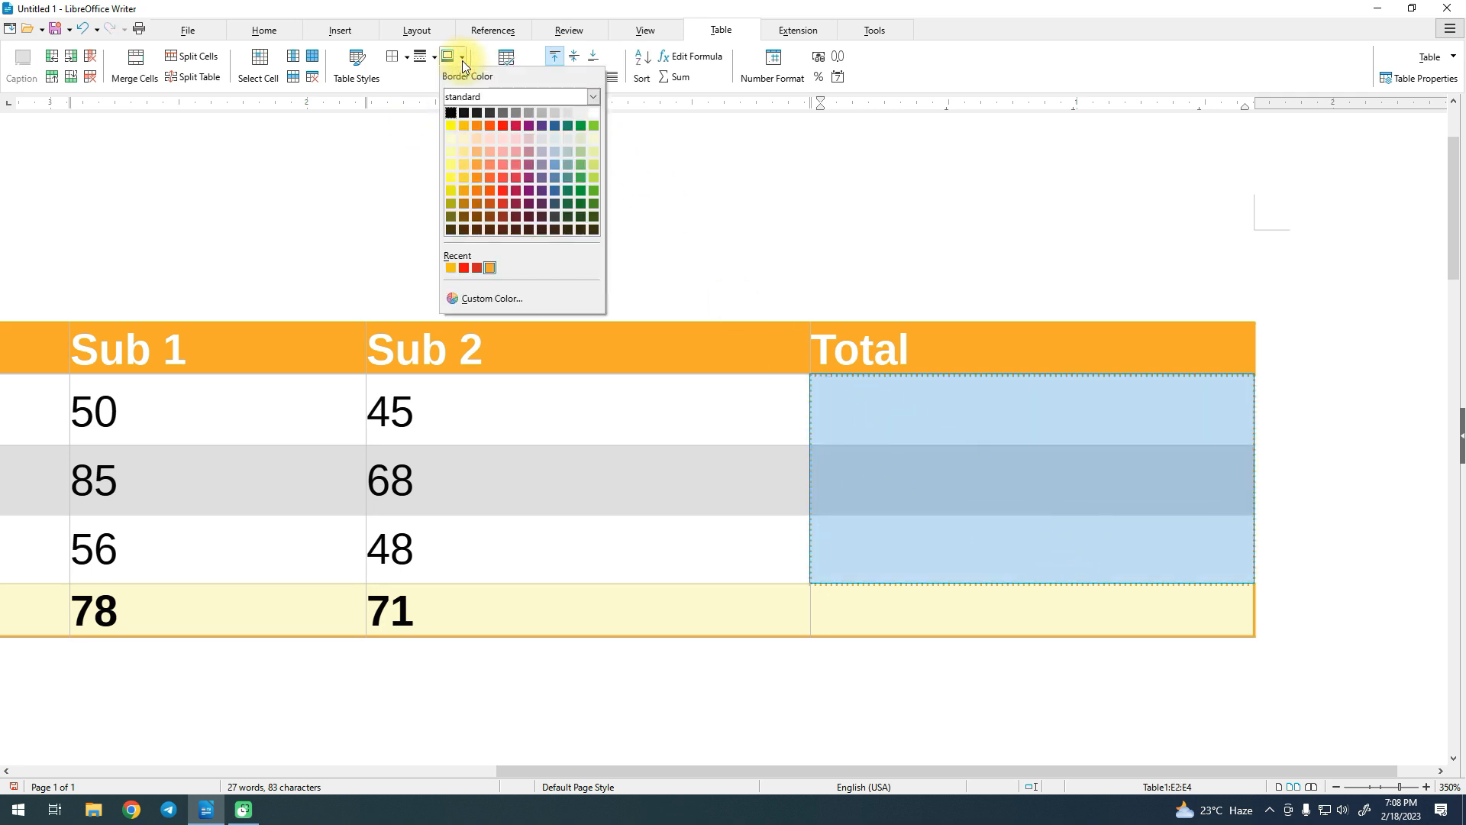
click(454, 114)
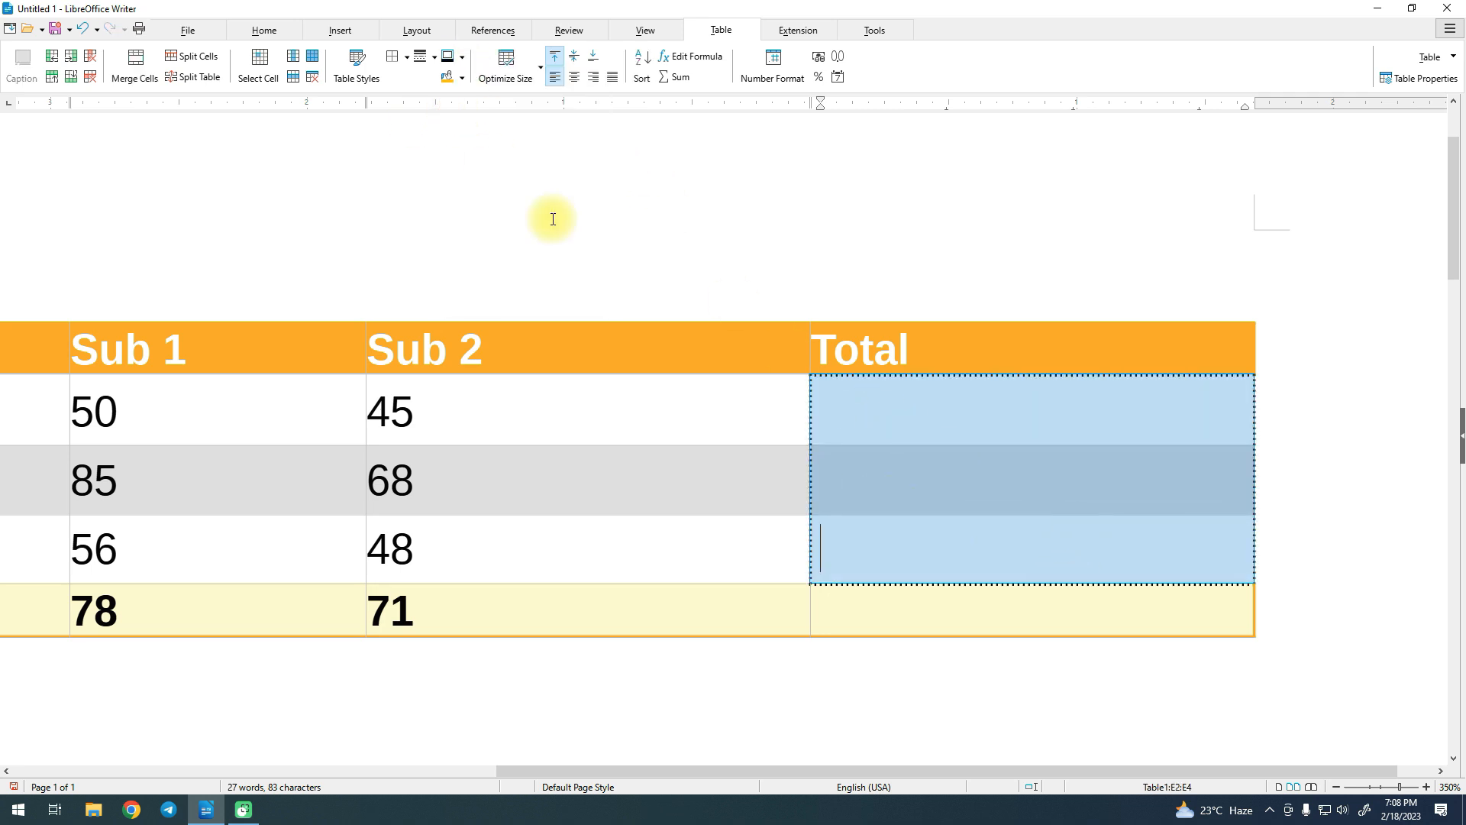
click(678, 383)
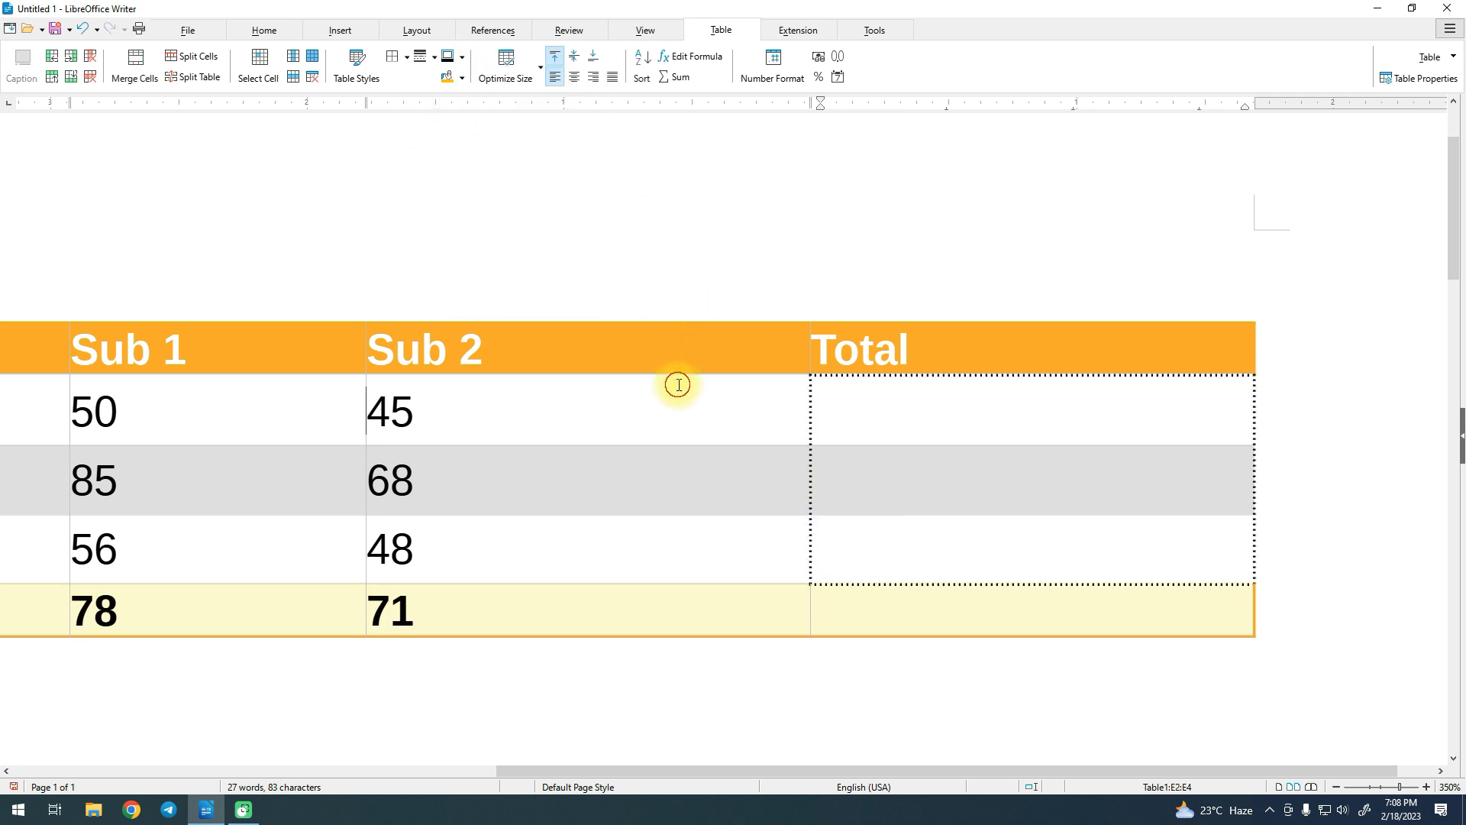
Try the Double border style on the Sr. No. 1 row's Sub 2 cell, and undo it.
click(430, 63)
click(443, 136)
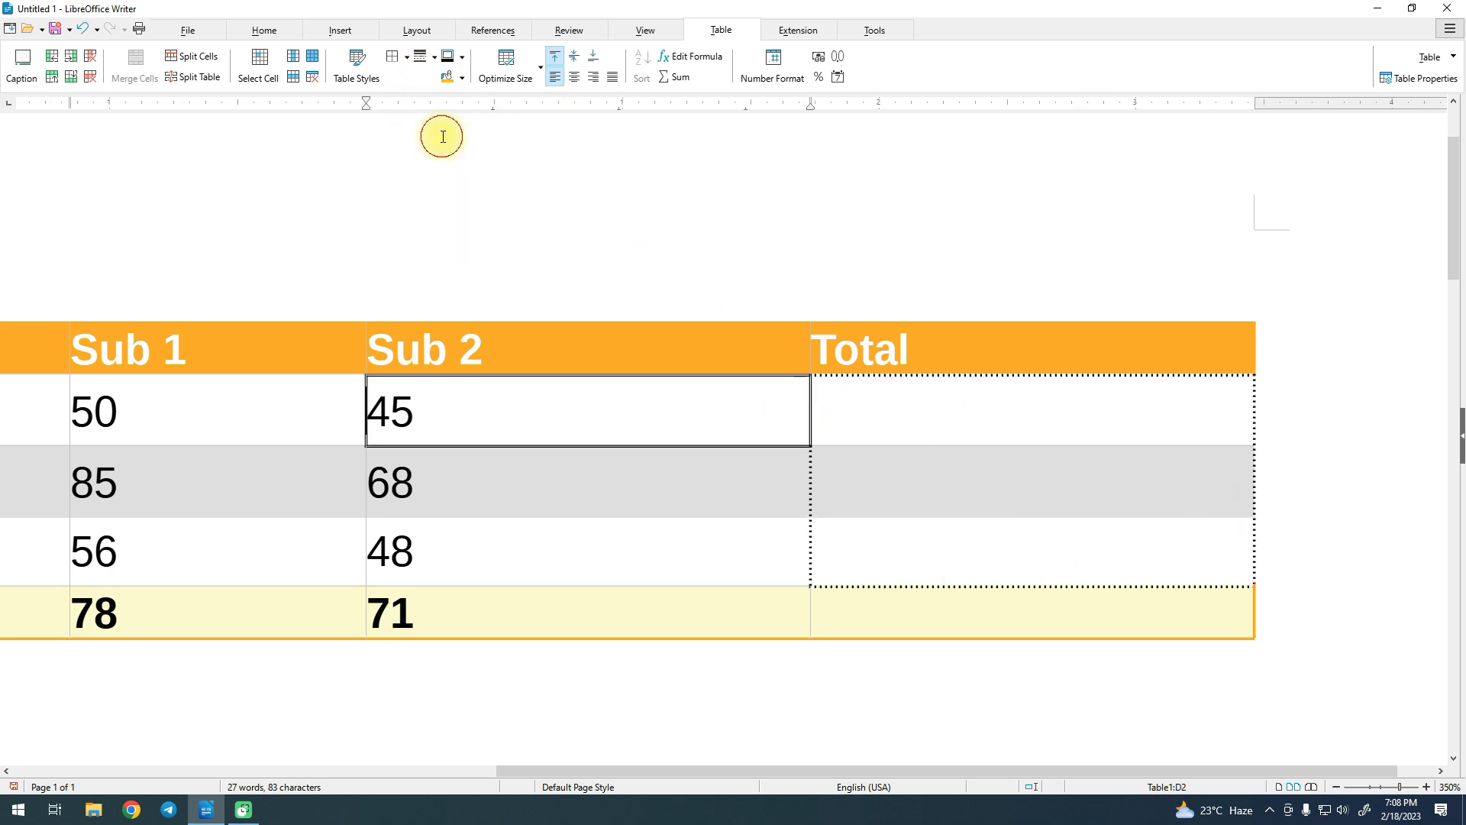
key(ctrl+z)
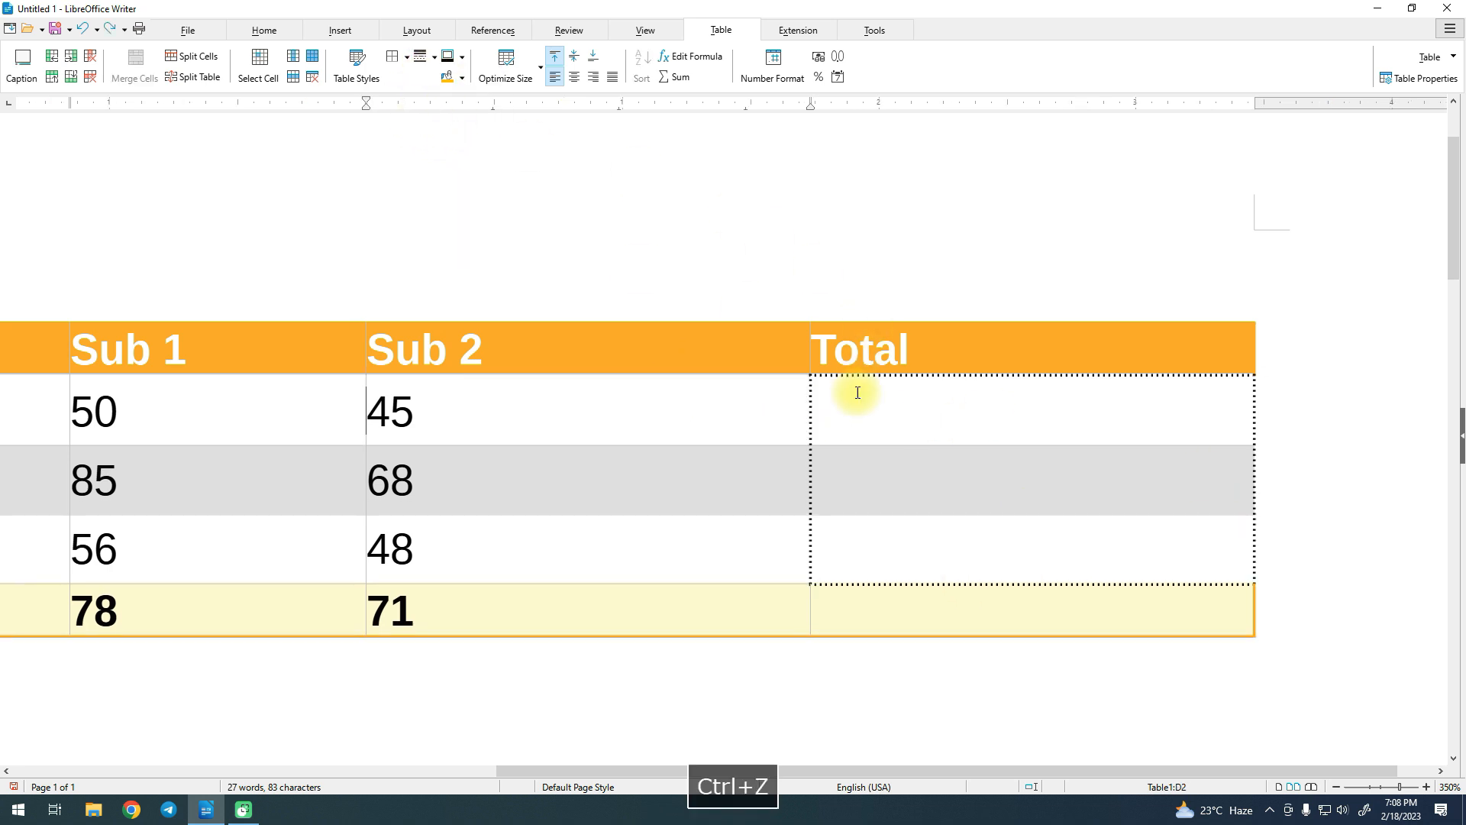
Apply the Double border style to the Total cells of the rows Sr. No. 1 to 3.
drag(857, 392, 946, 516)
click(429, 58)
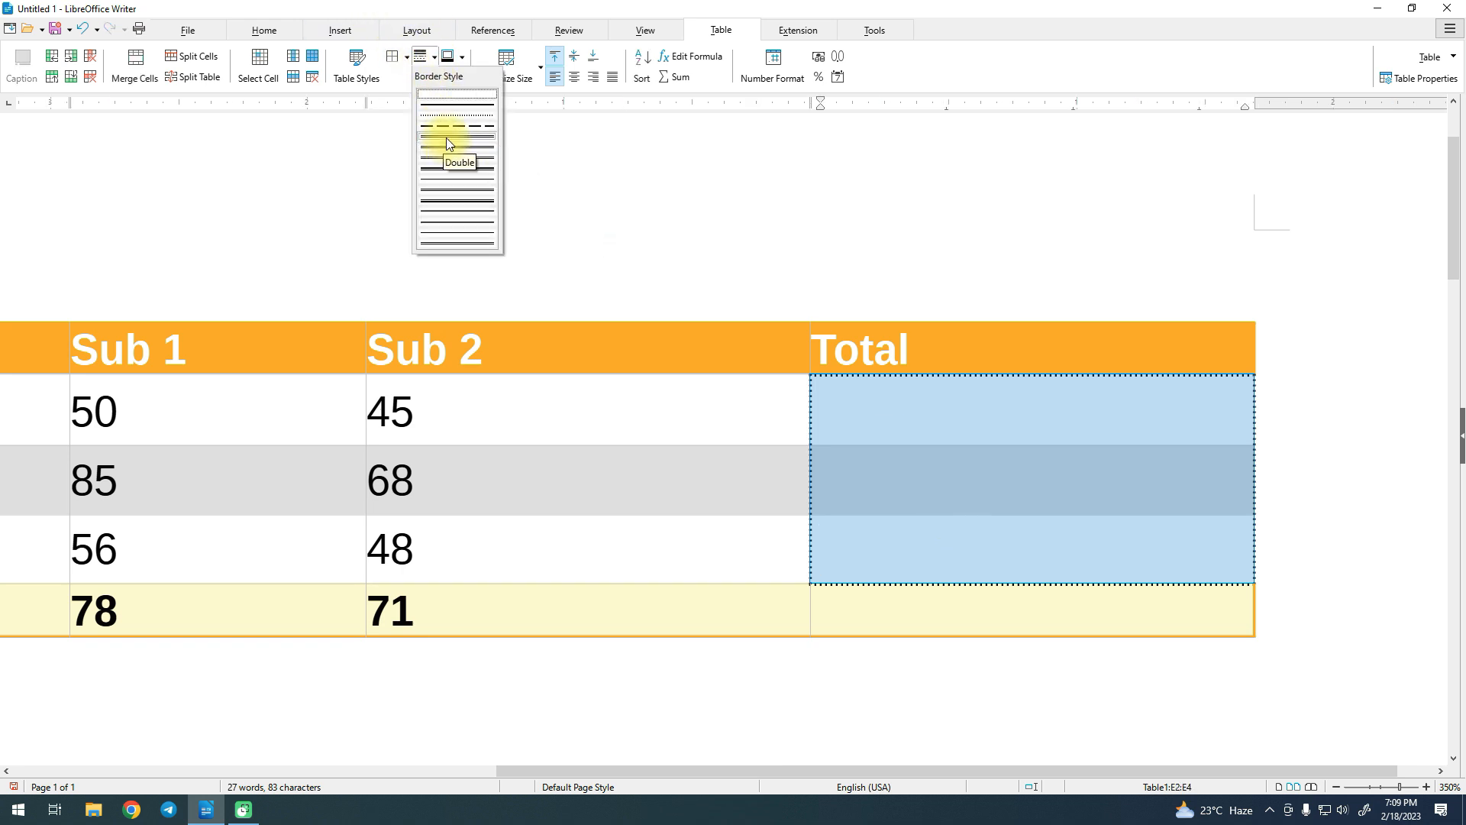
click(446, 137)
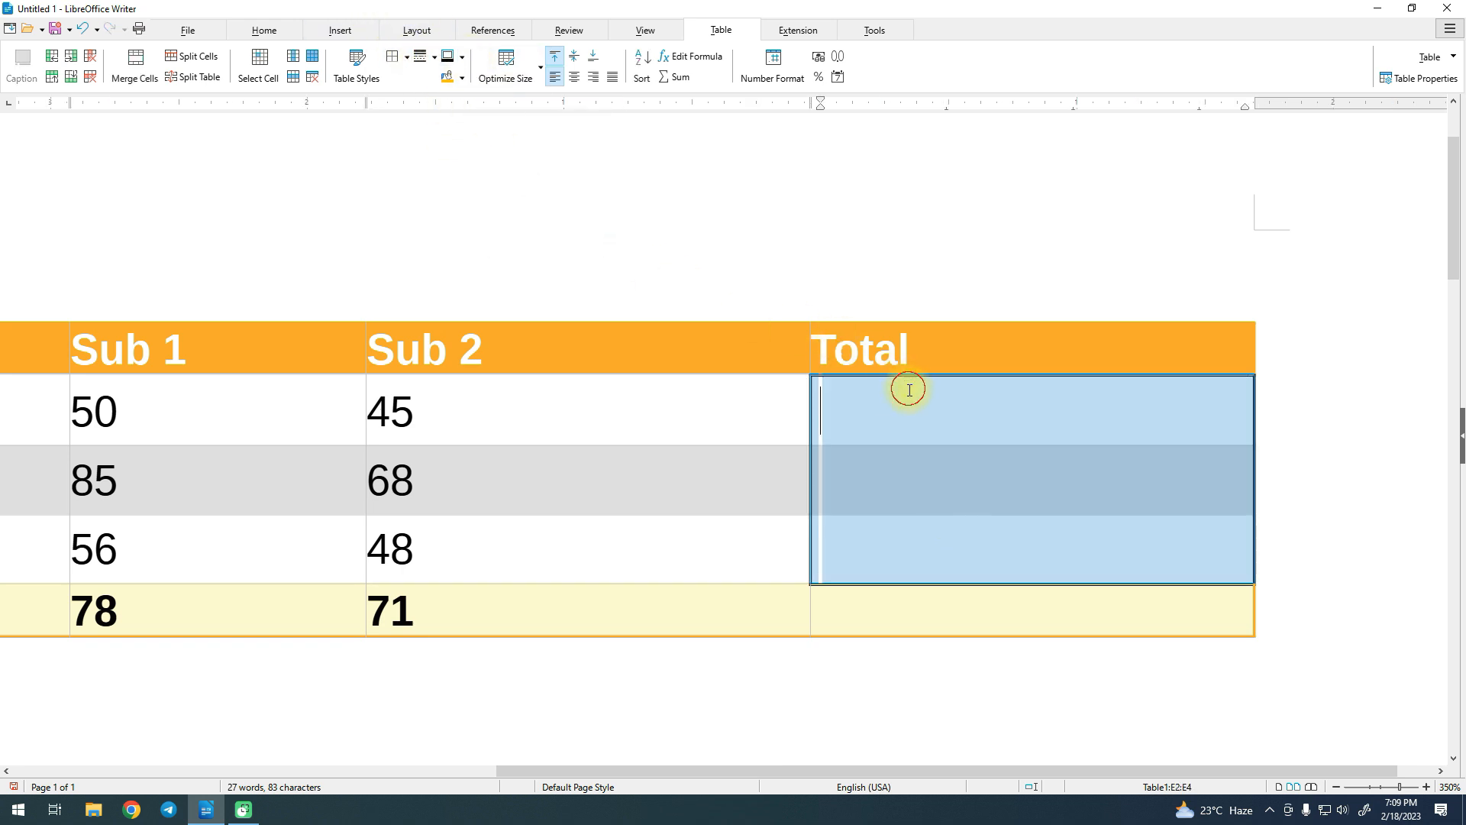
Set the border colour of those three Total cells to a light red-orange.
drag(863, 401, 947, 550)
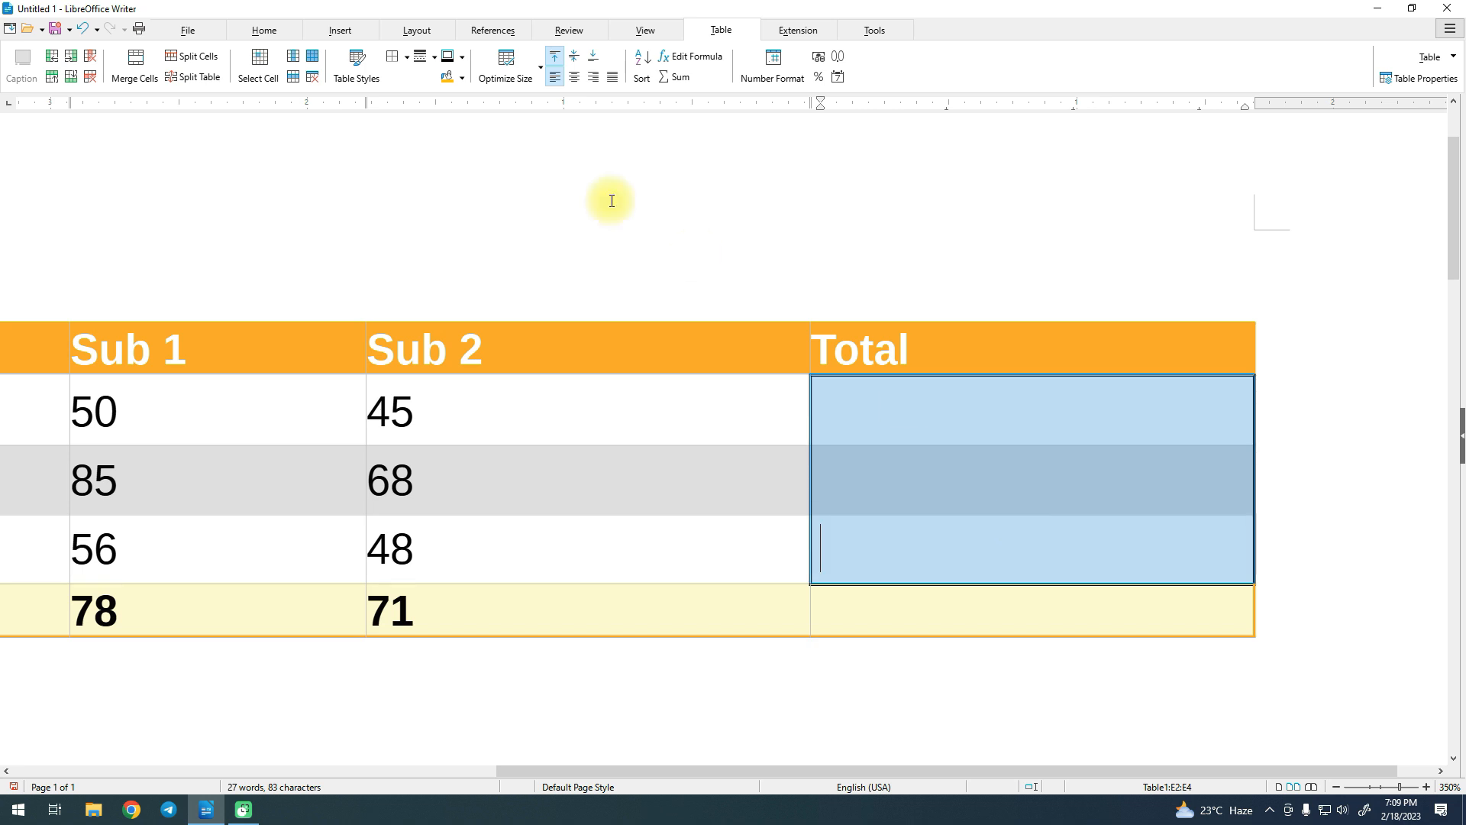
click(461, 57)
click(491, 176)
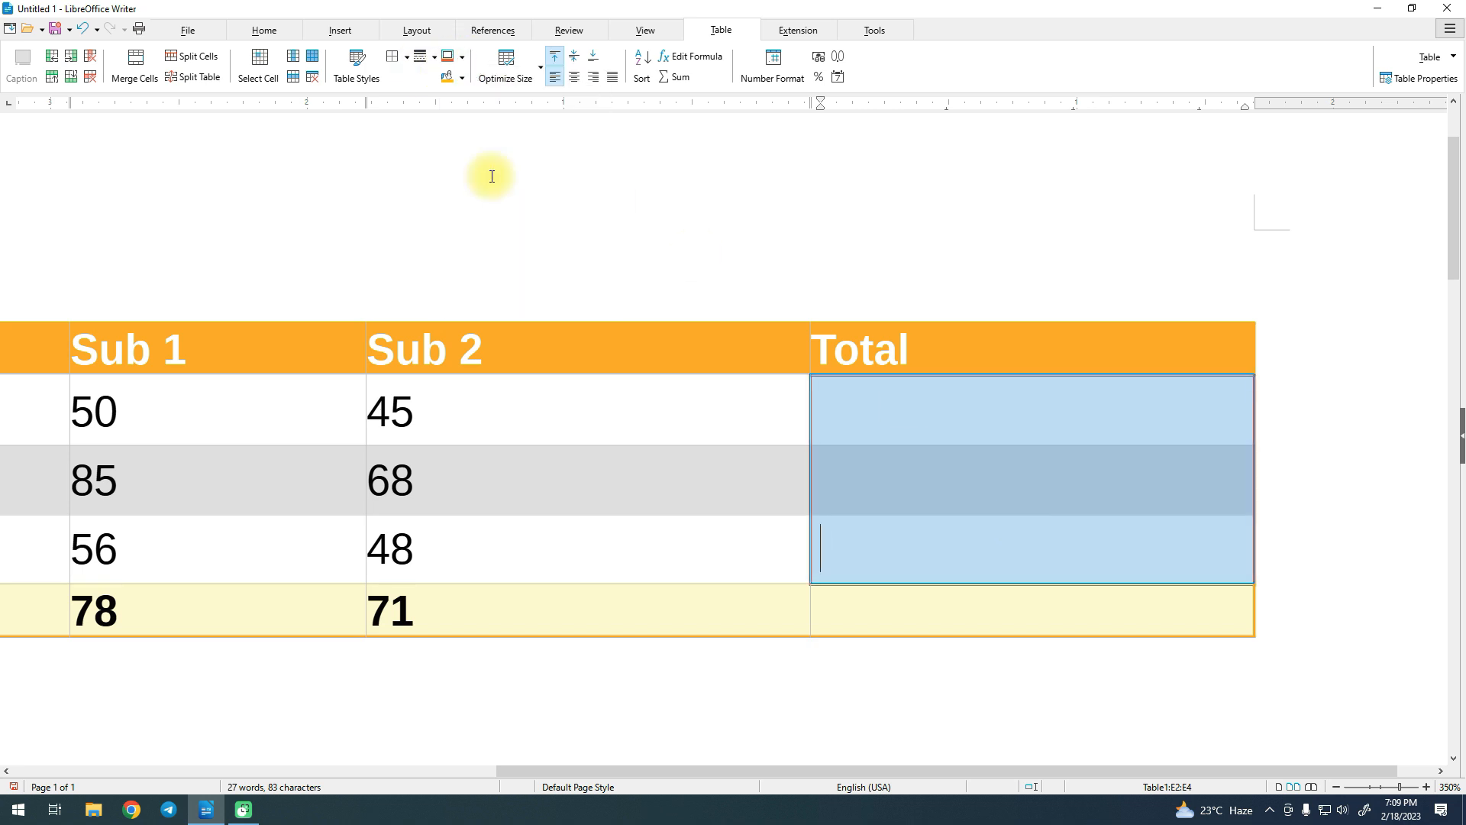
click(795, 425)
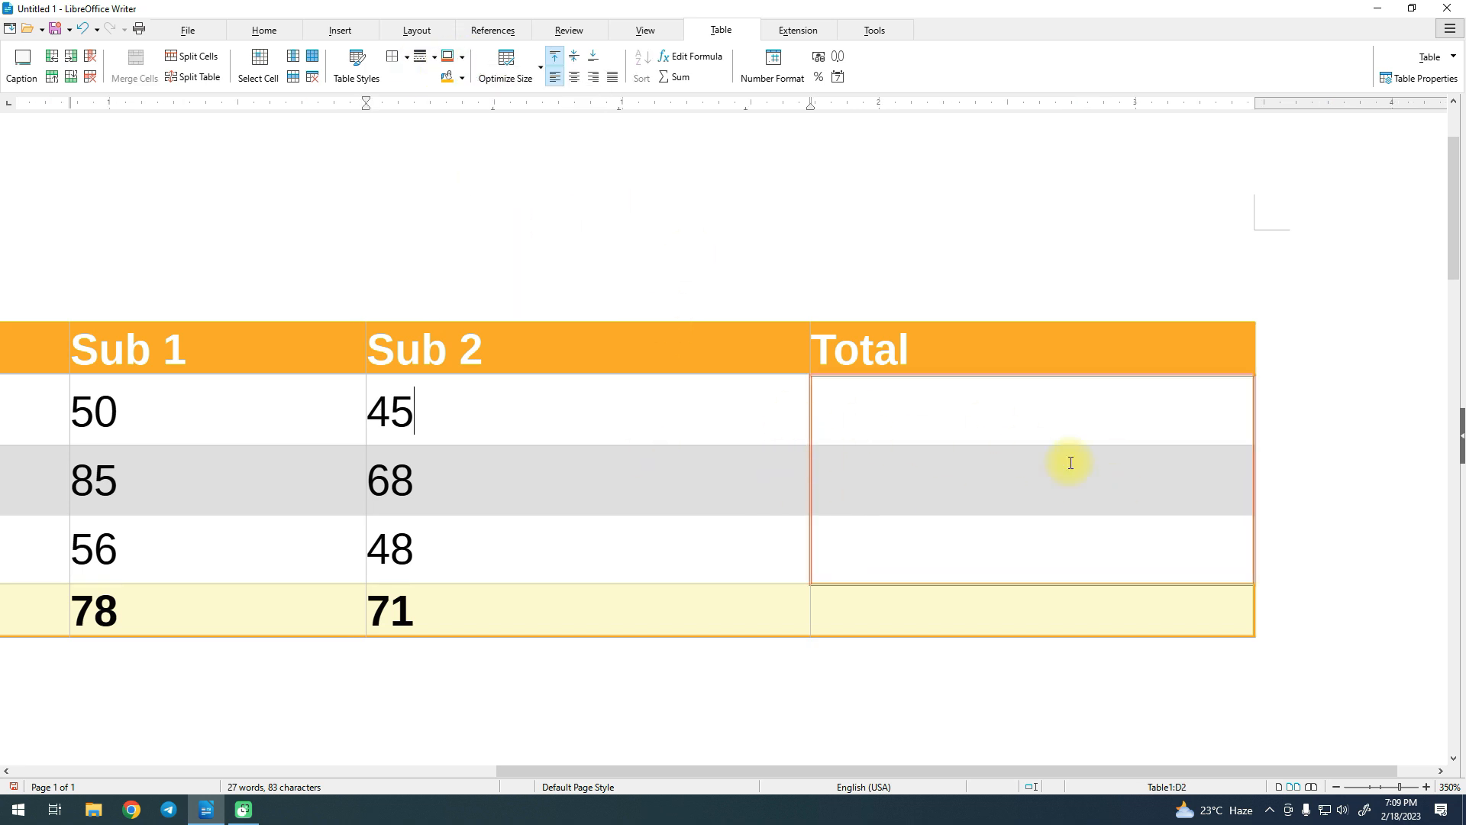
Undo the Total cells' border changes and the orange table style of the marksheet table.
scroll(590, 330, down, 2)
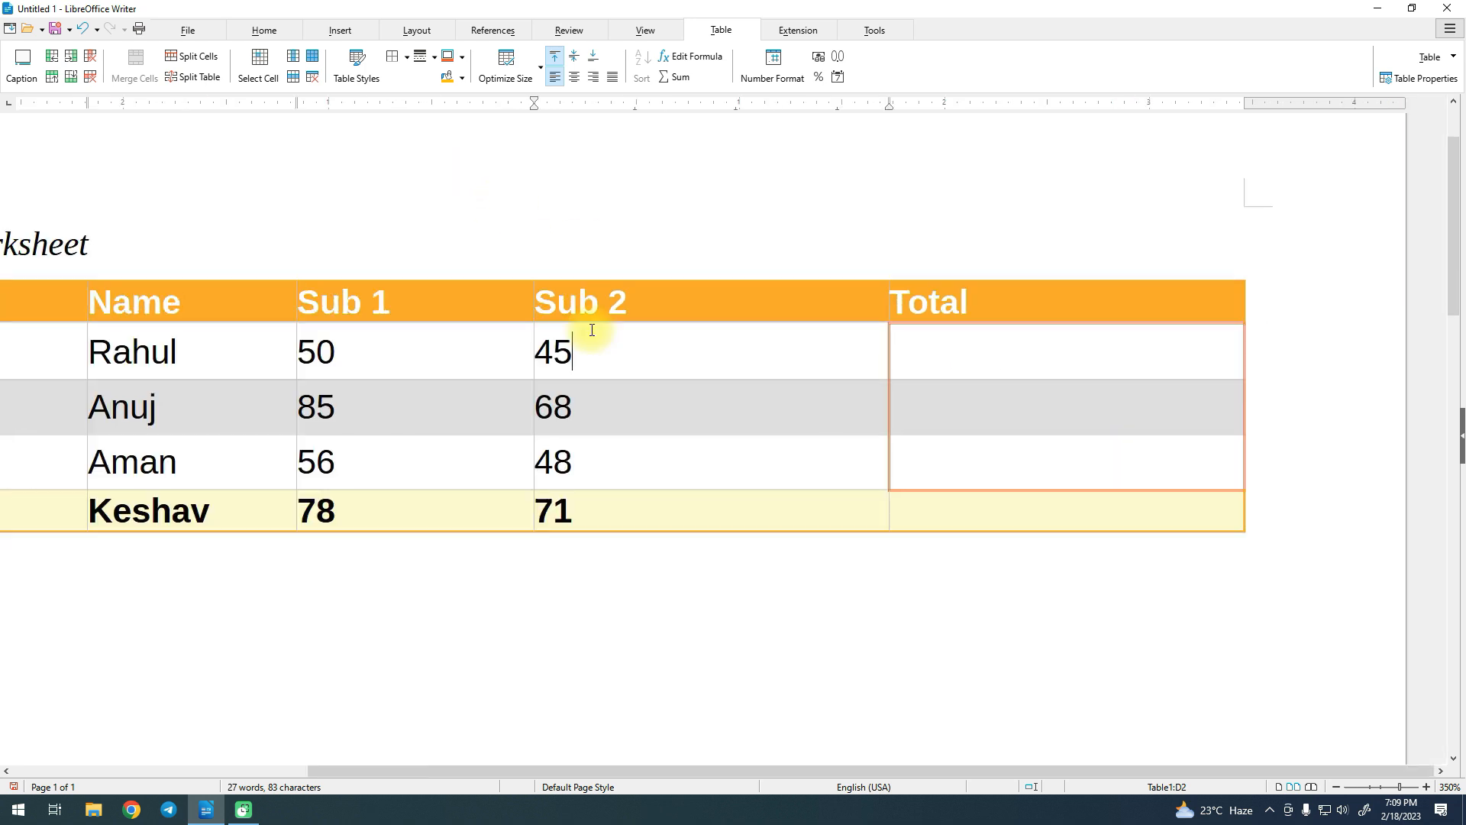
scroll(481, 249, down, 1)
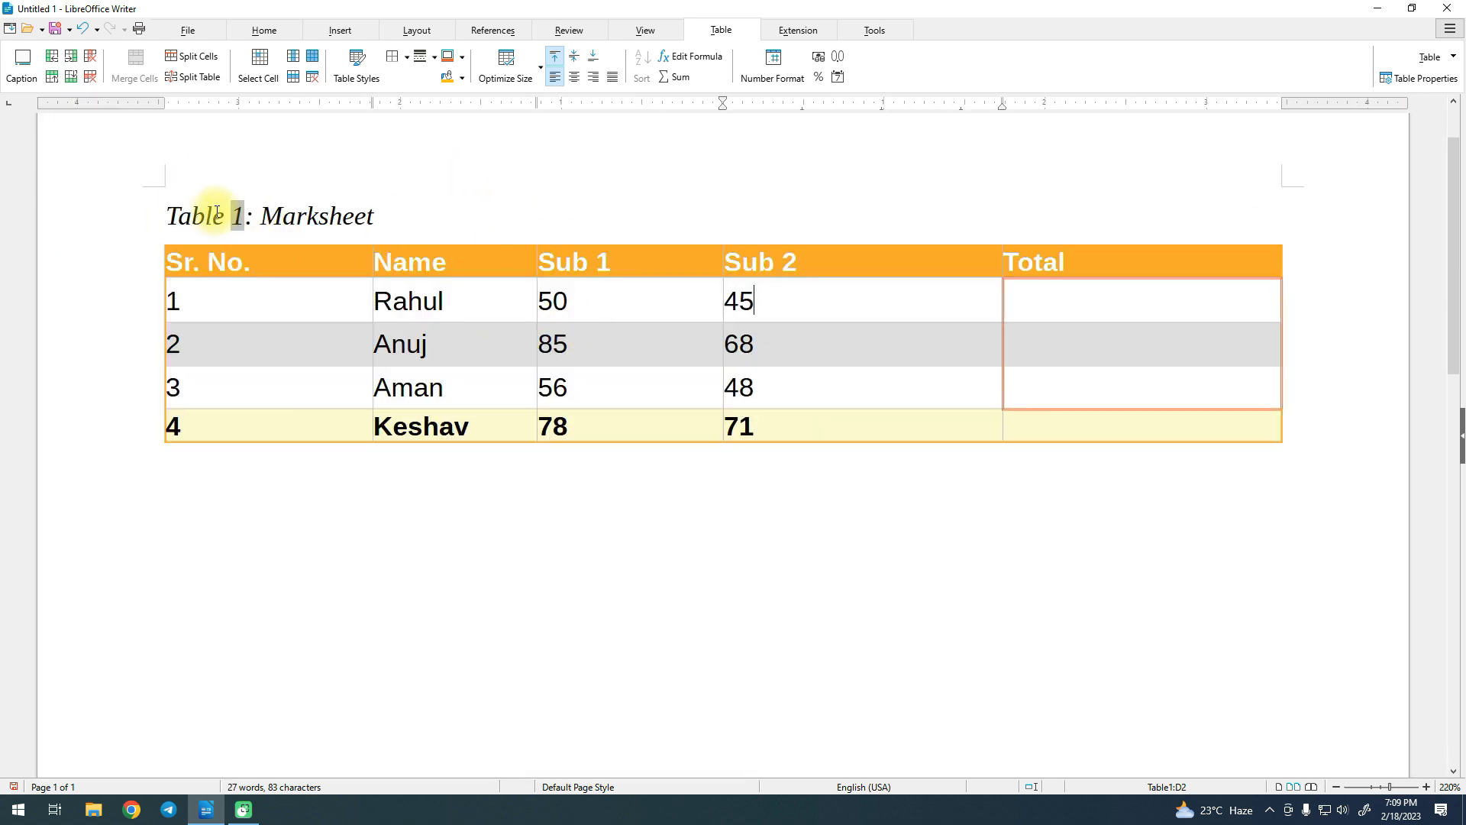
key(ctrl+z)
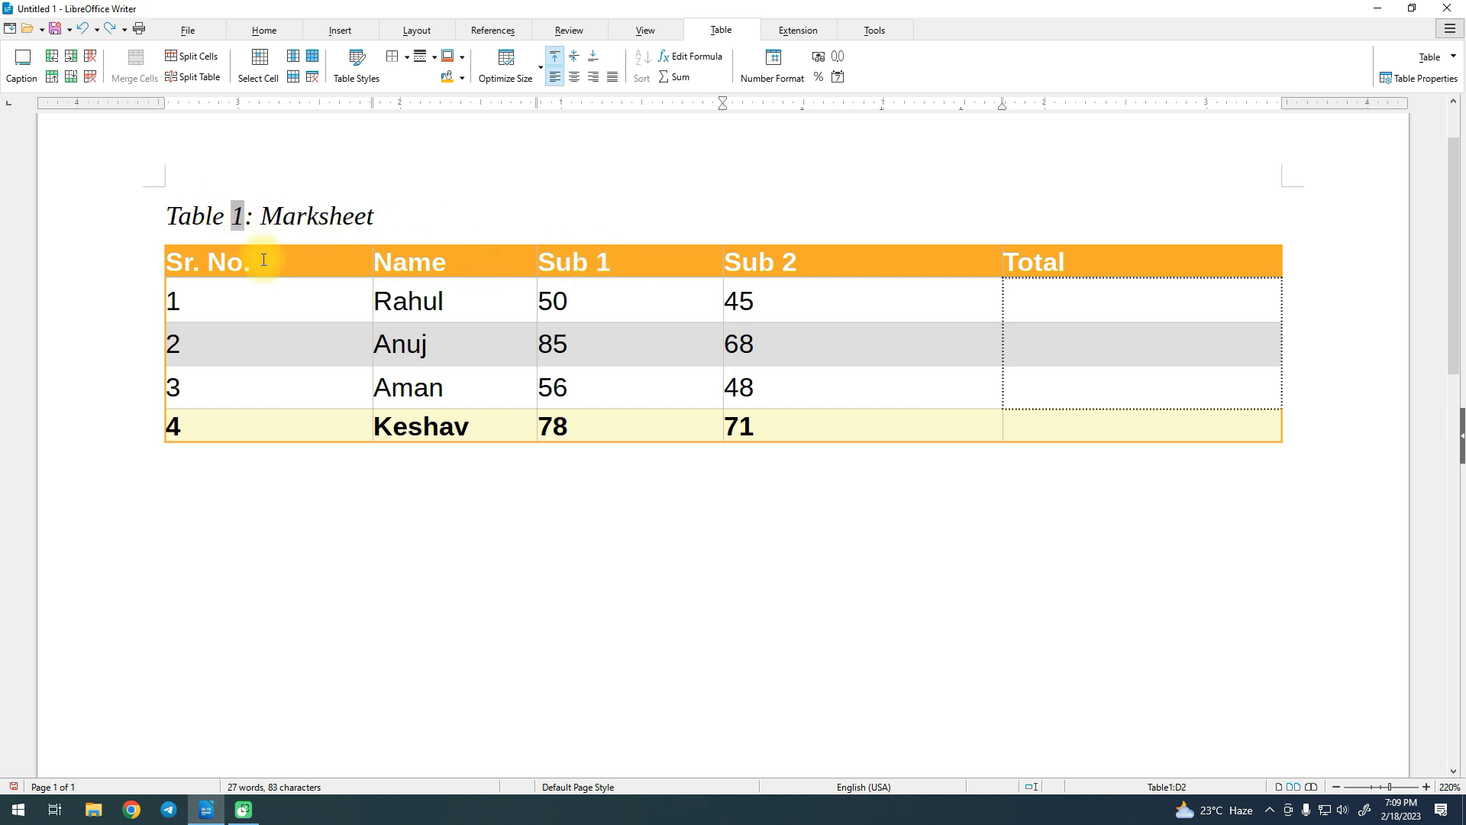
key(ctrl+z)
key(ctrl+z)
key(ctrl+z)
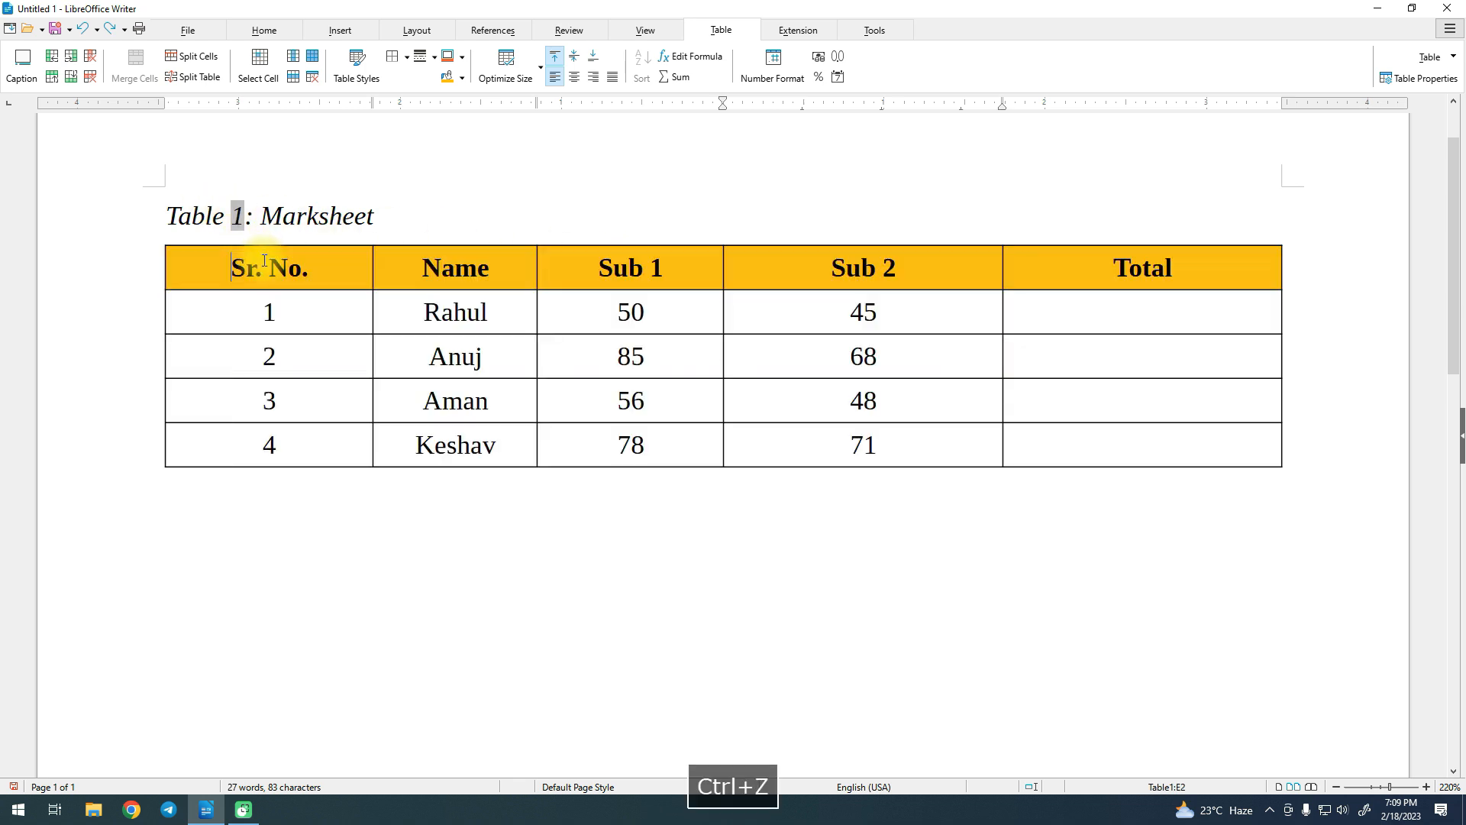
View the cell background colour choices for the Sr. No. header cell without applying one.
click(305, 278)
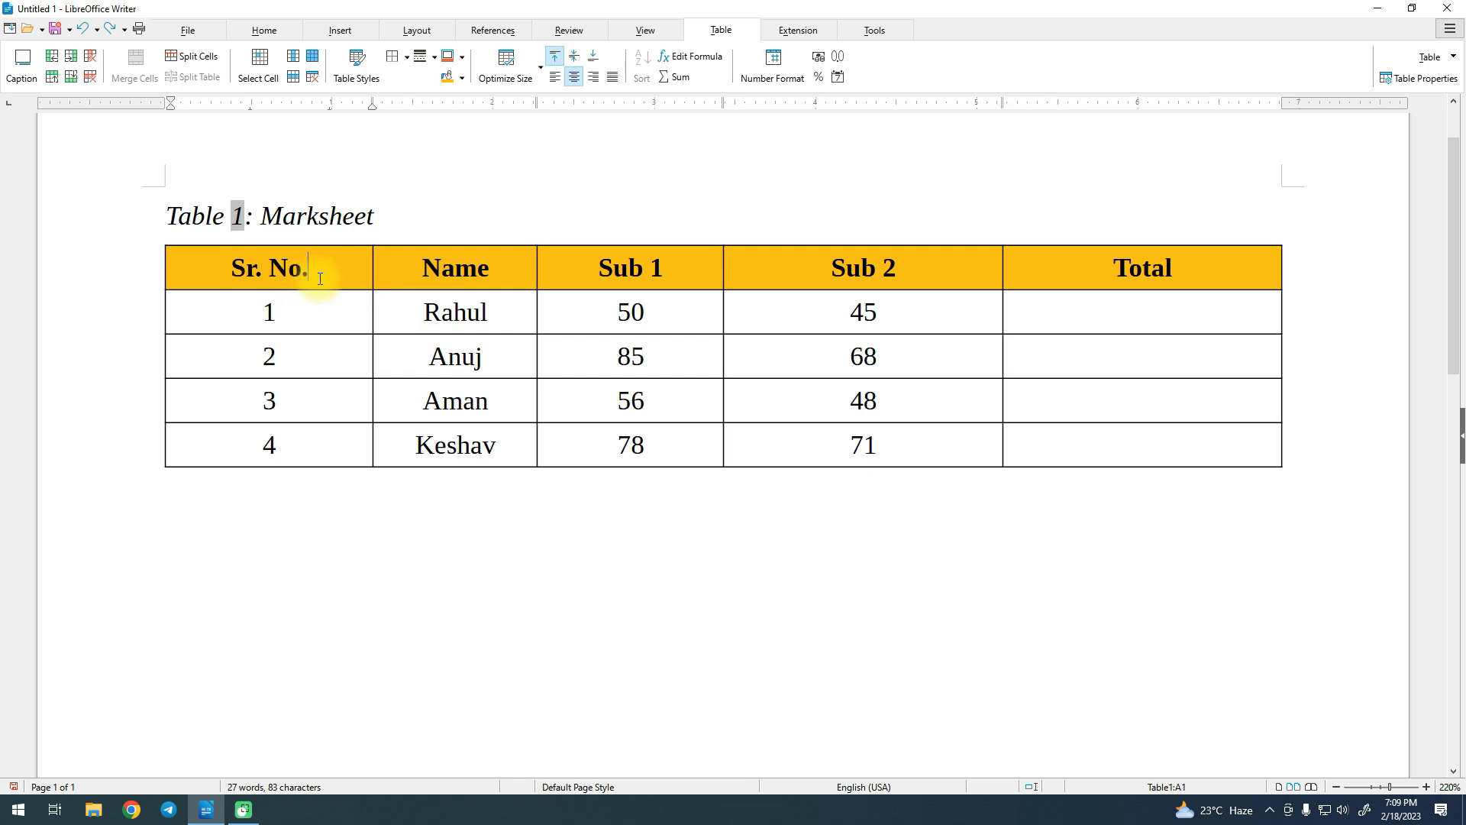
click(462, 79)
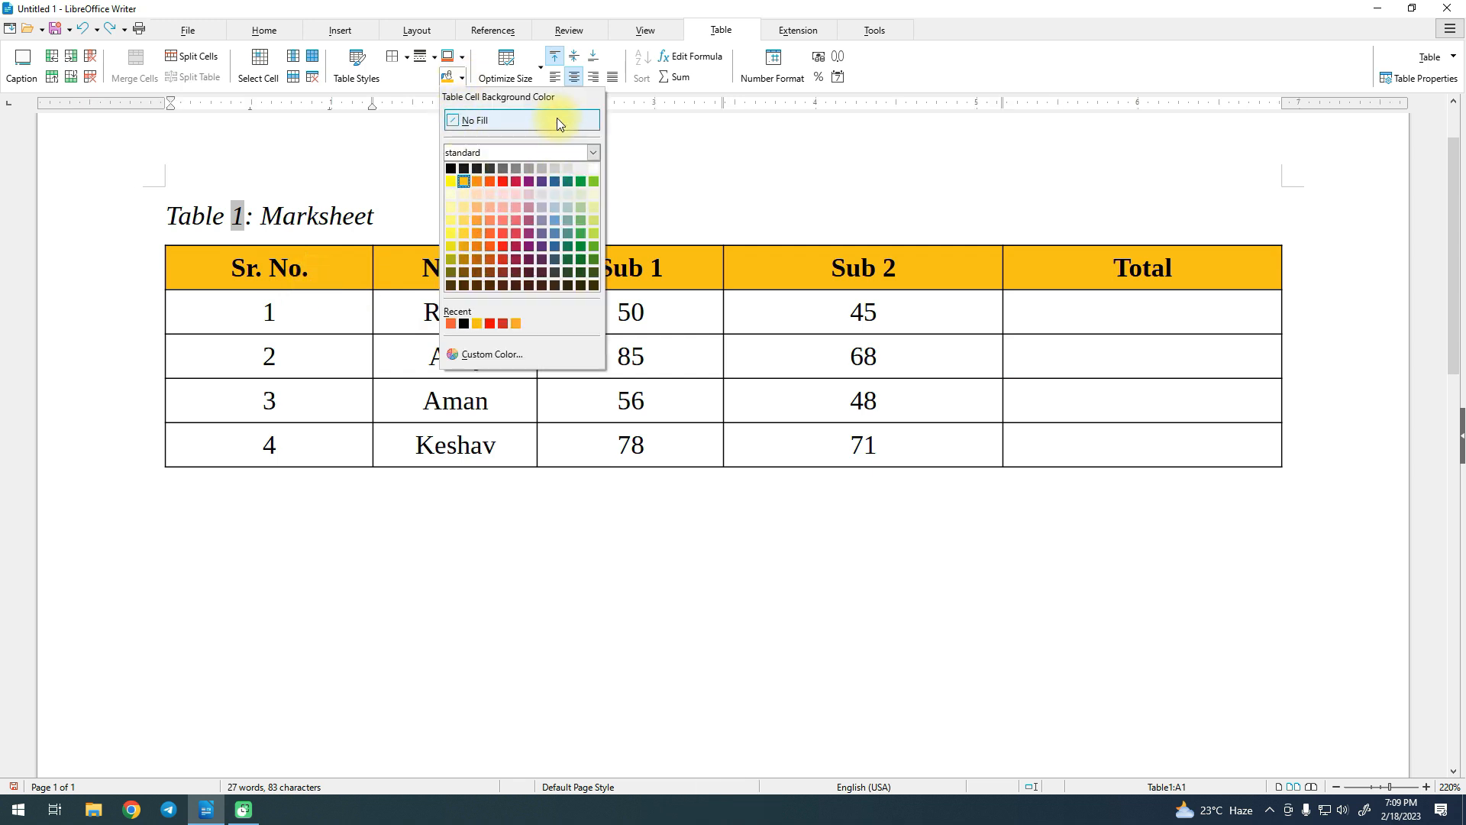
click(220, 265)
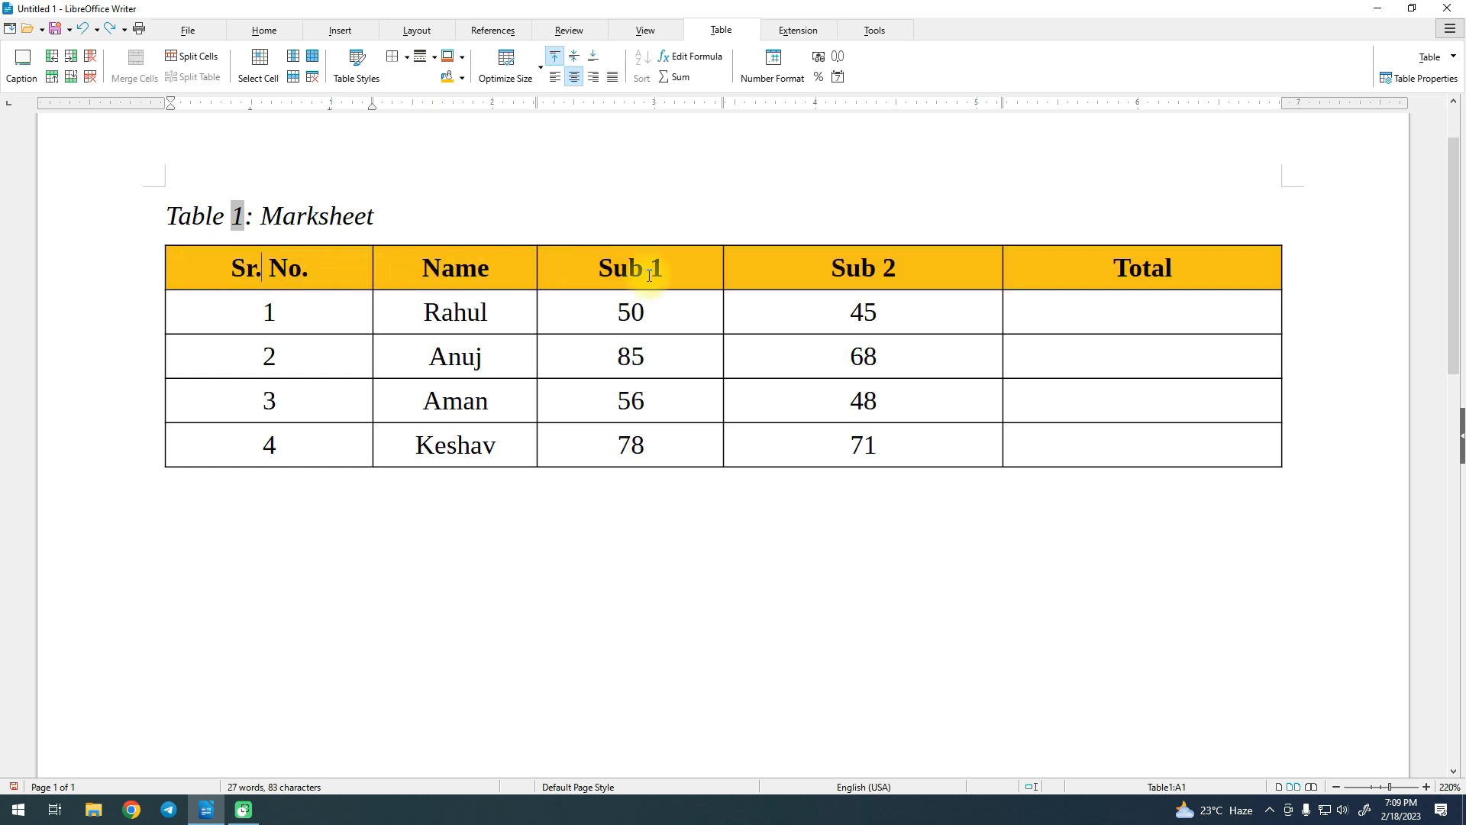
Remove the background colour from the marksheet table's whole header row, Sr. No. to Total, using No Fill.
drag(207, 268, 1064, 265)
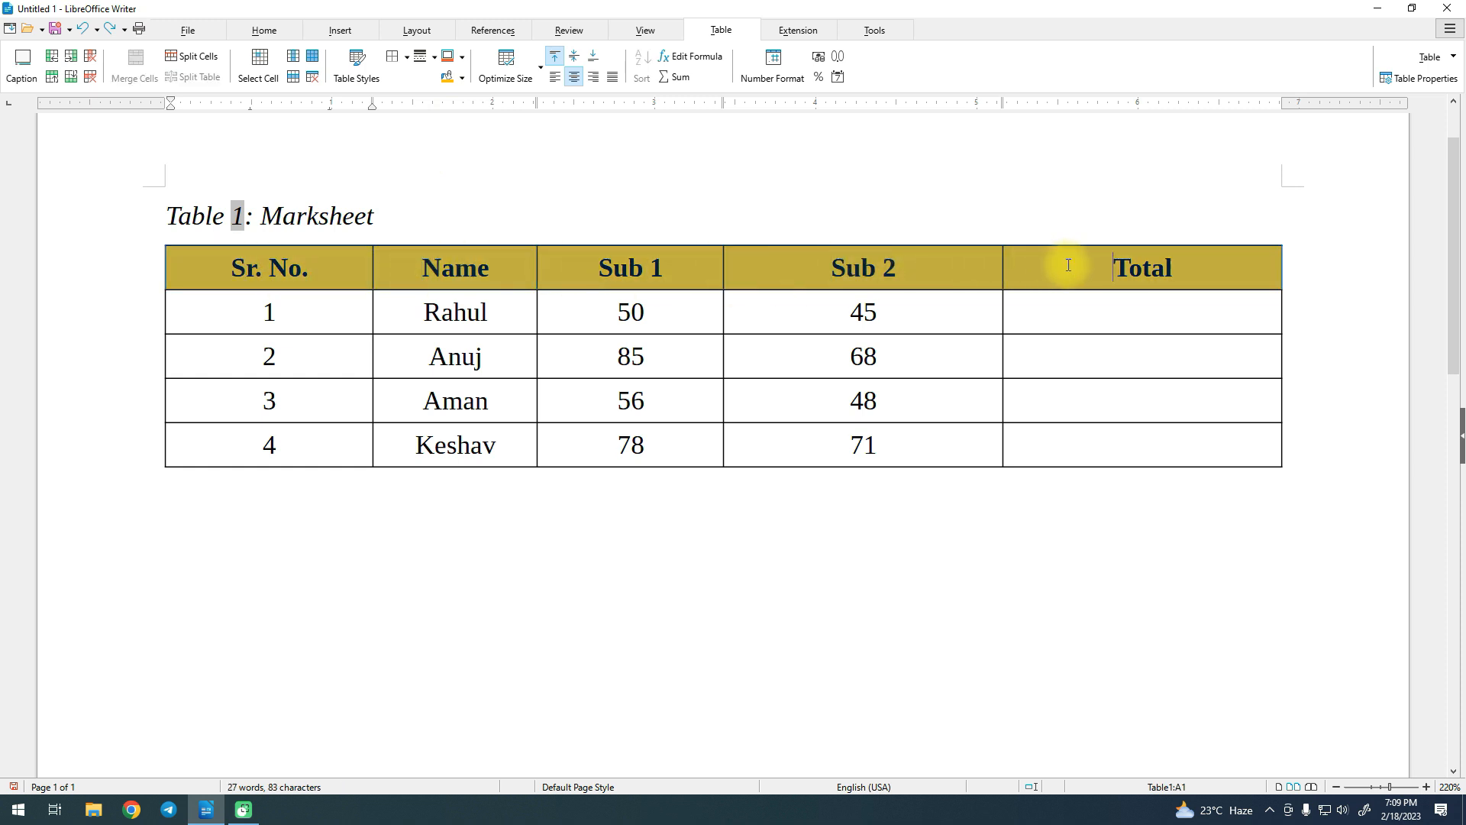
click(463, 79)
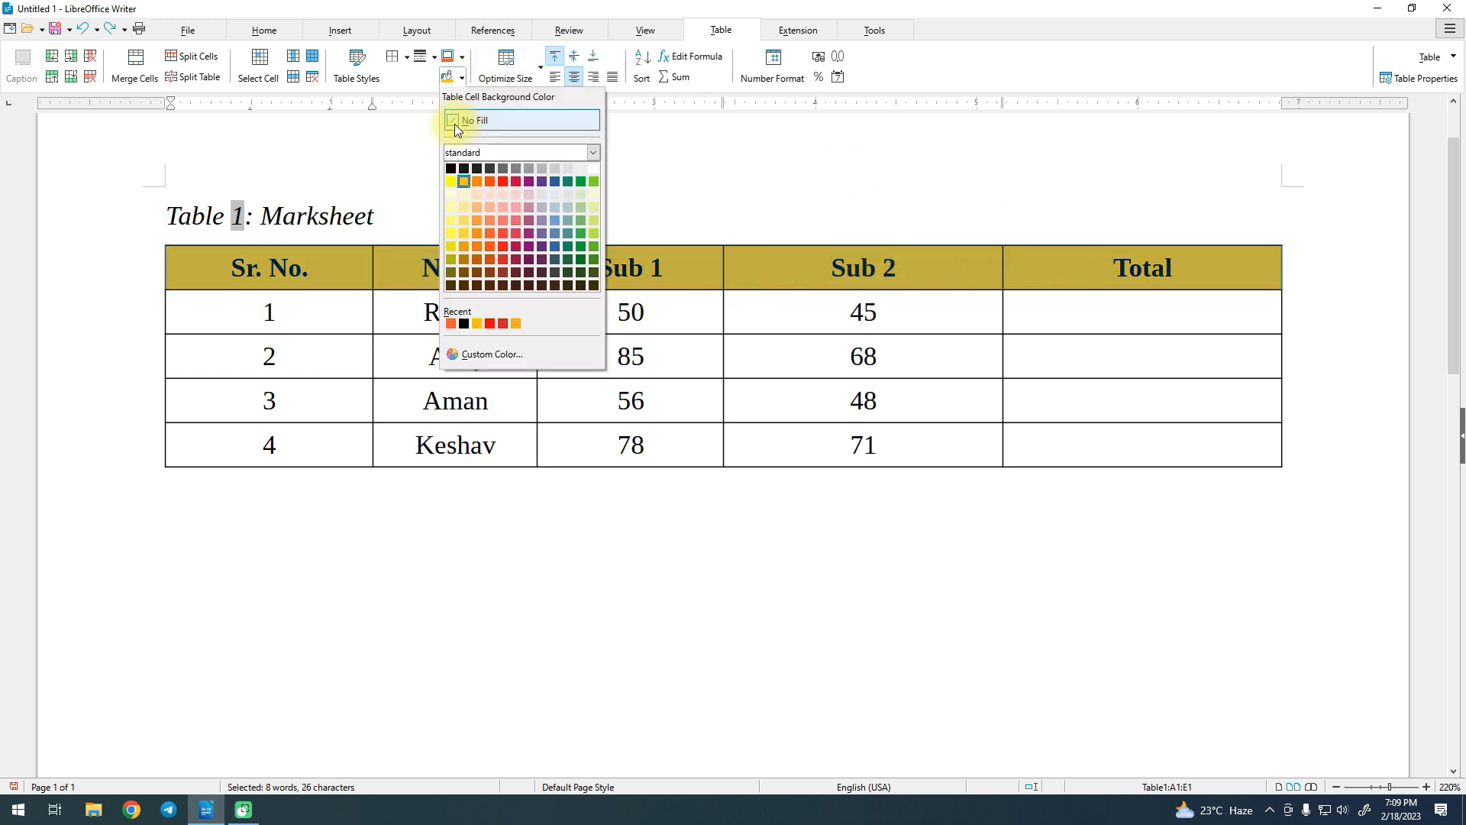
click(456, 124)
click(321, 324)
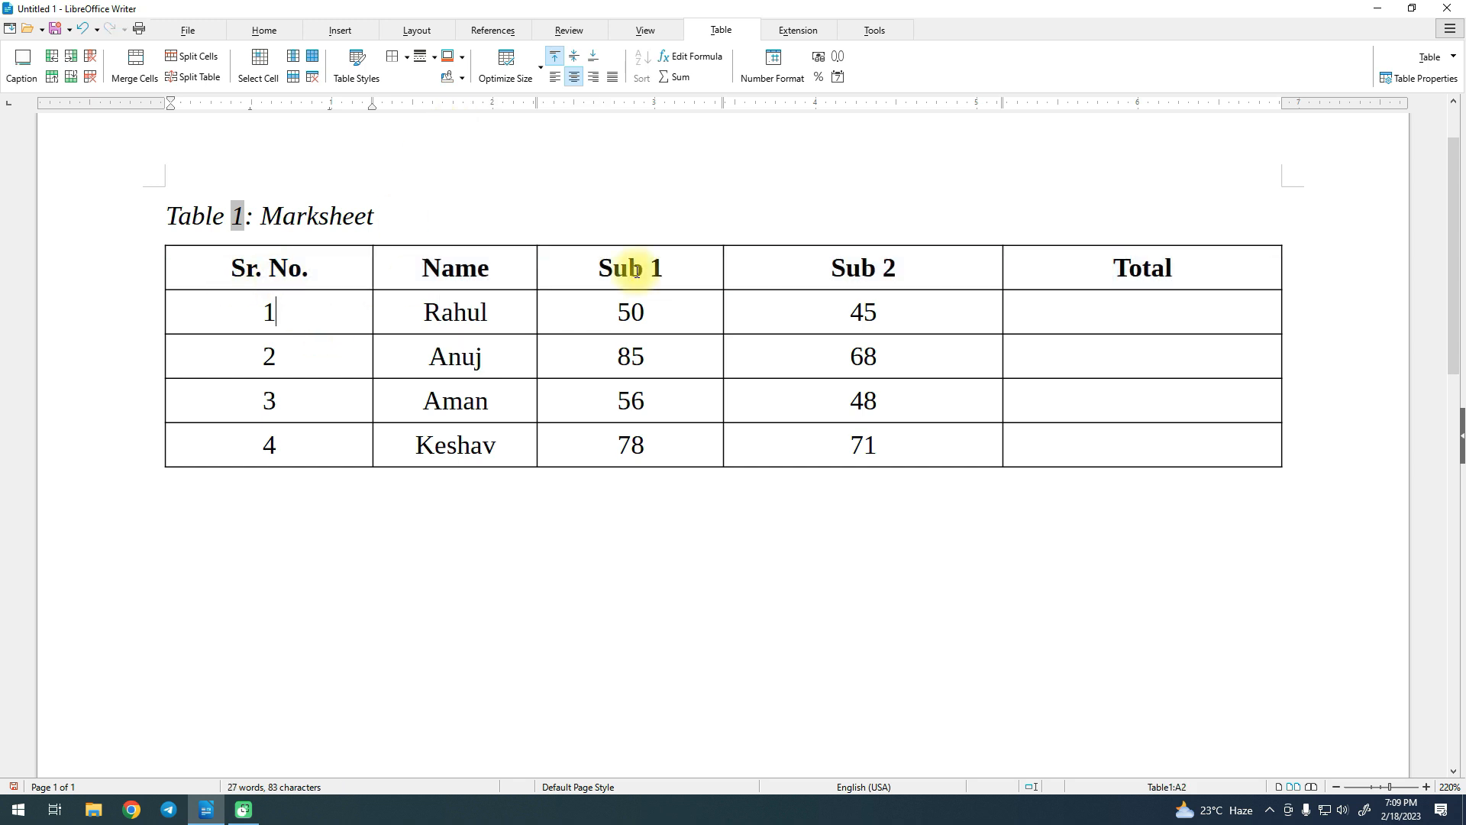
Apply the gold cell background colour to the marksheet table's header row, from Sr. No. to Total.
drag(186, 262, 1058, 281)
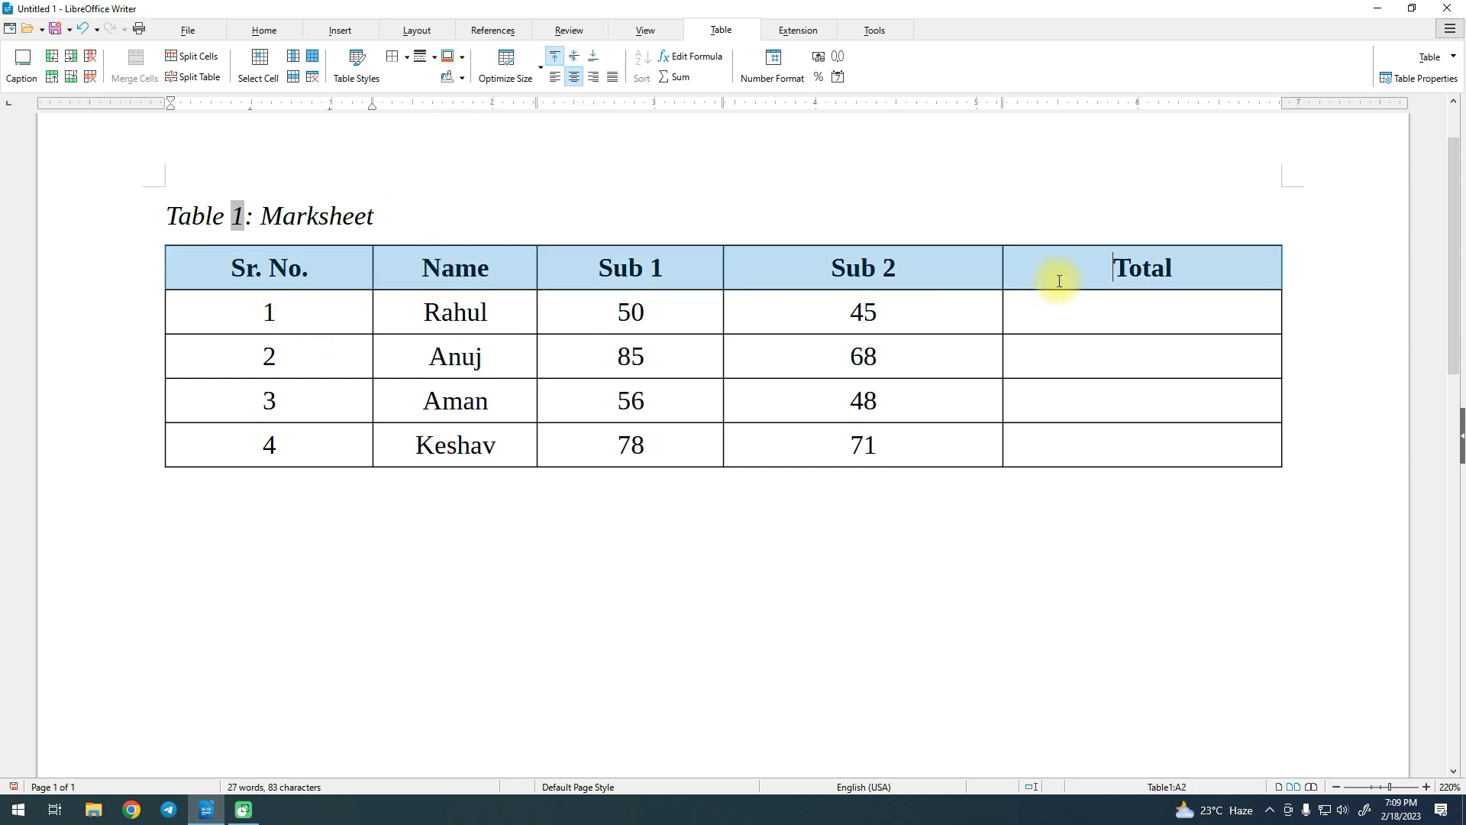
click(463, 79)
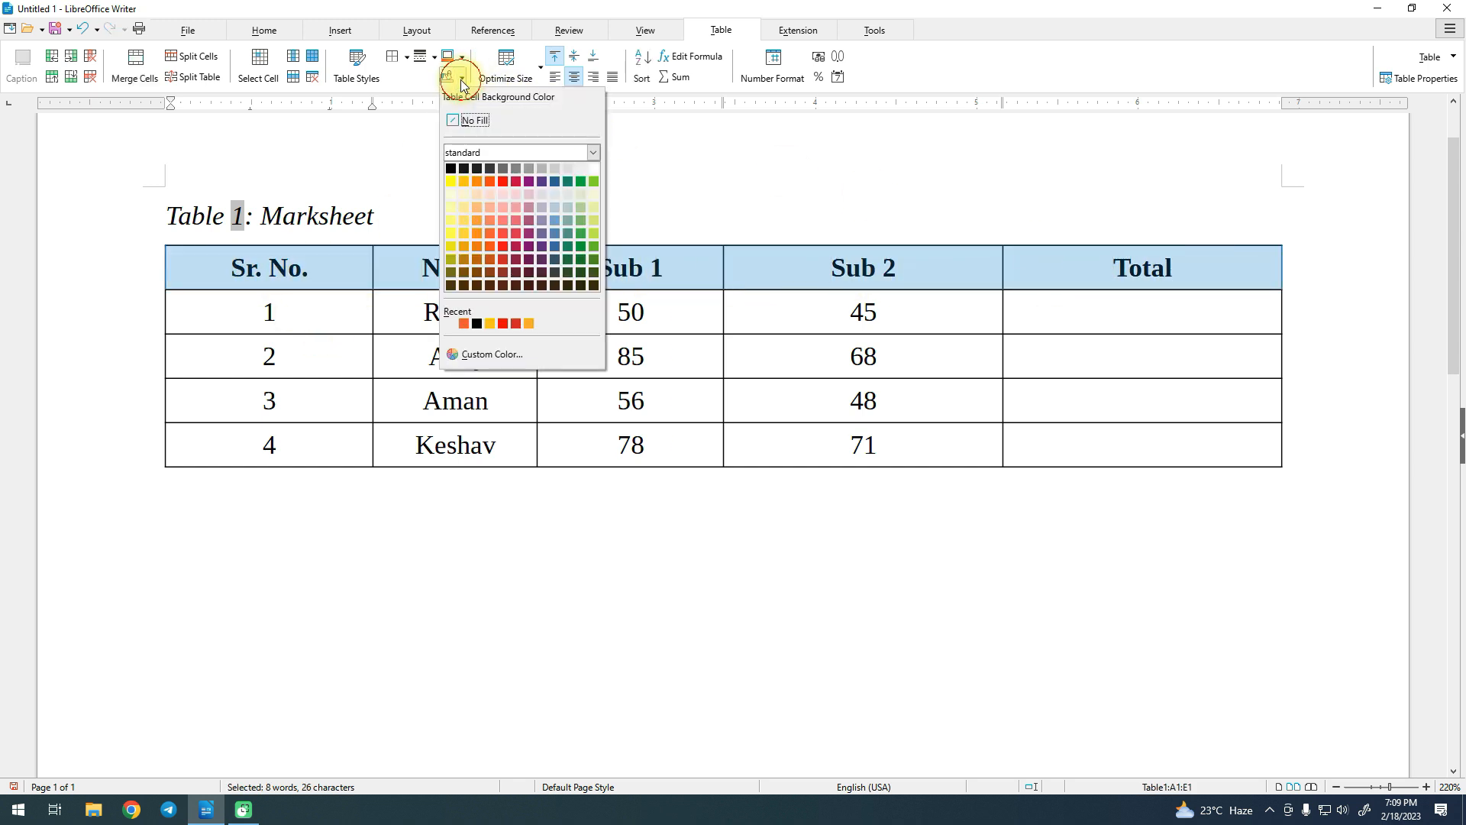
click(462, 182)
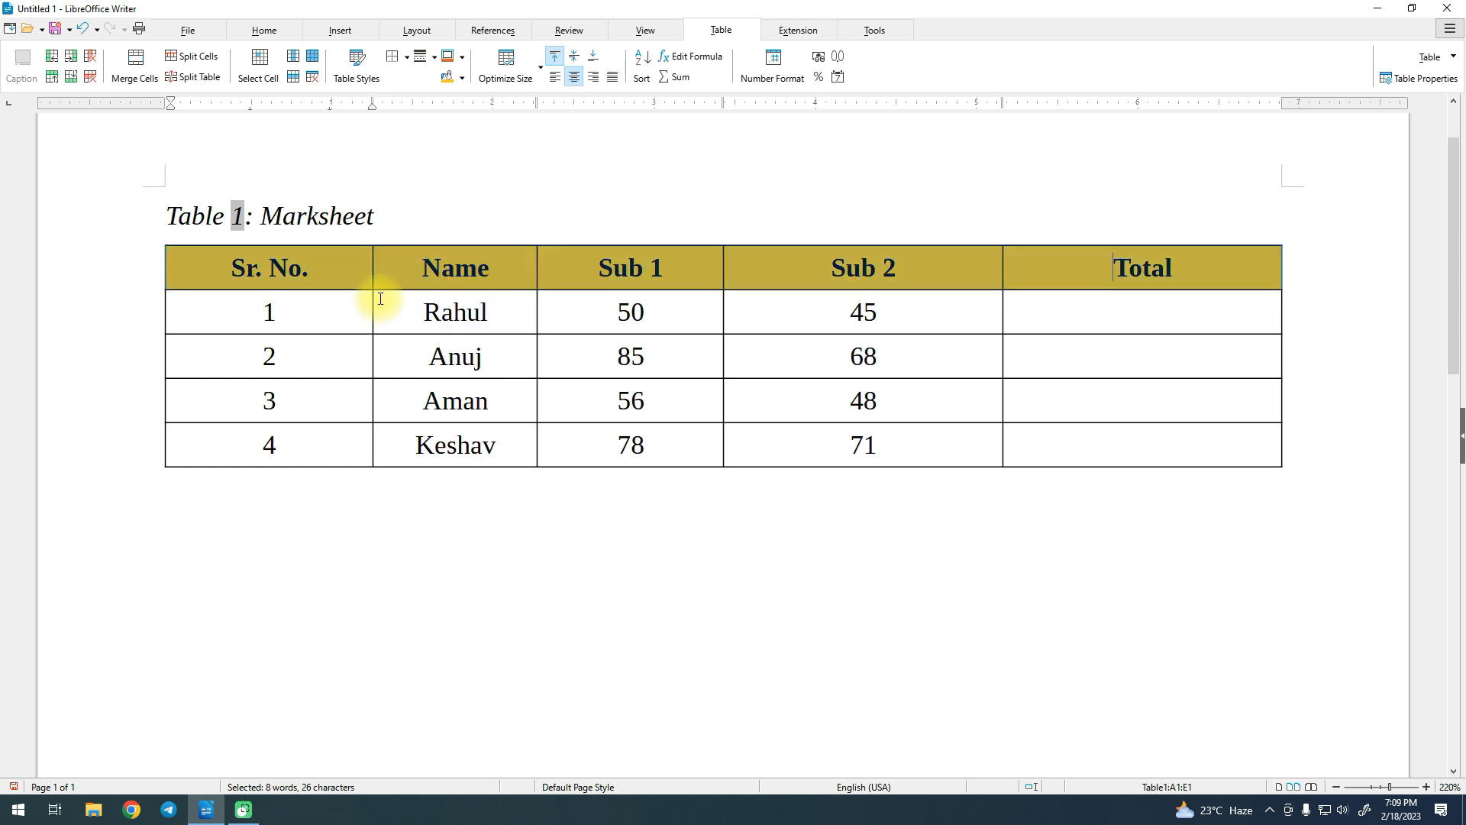
click(382, 311)
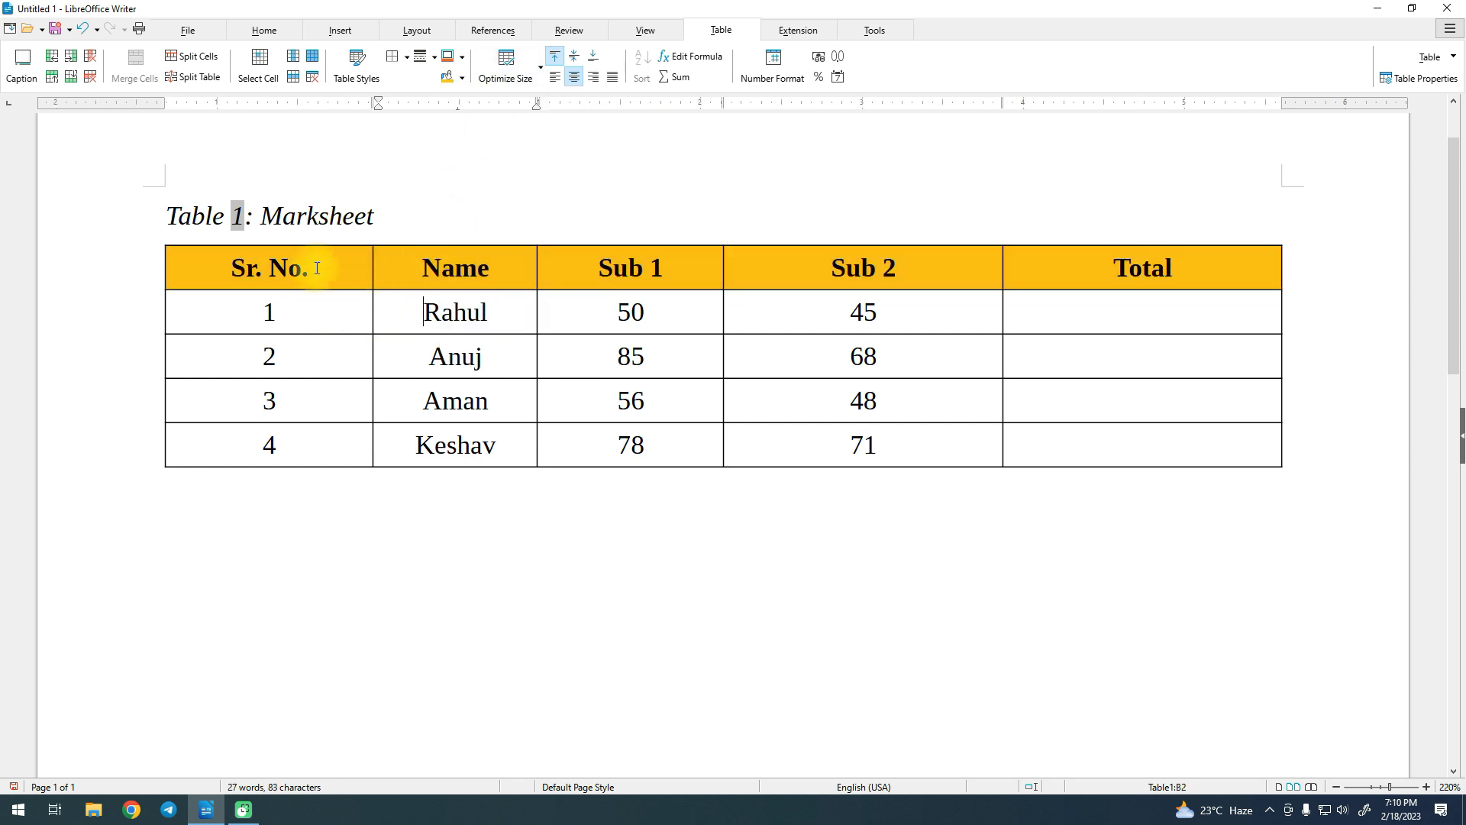
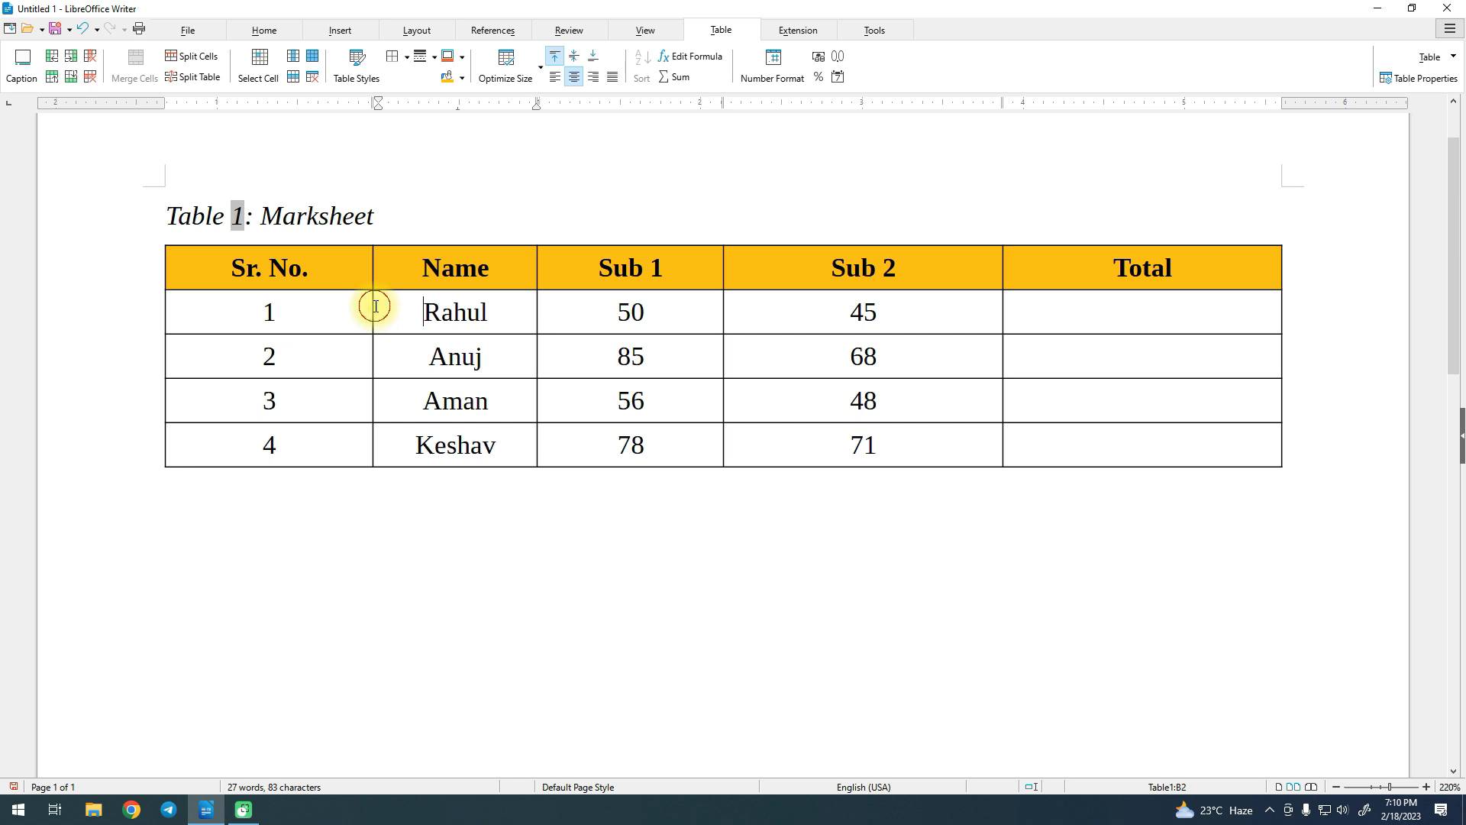
Shrink the Sr. No. column of the marksheet table to fit its content with Minimal Column Width.
drag(371, 304, 268, 318)
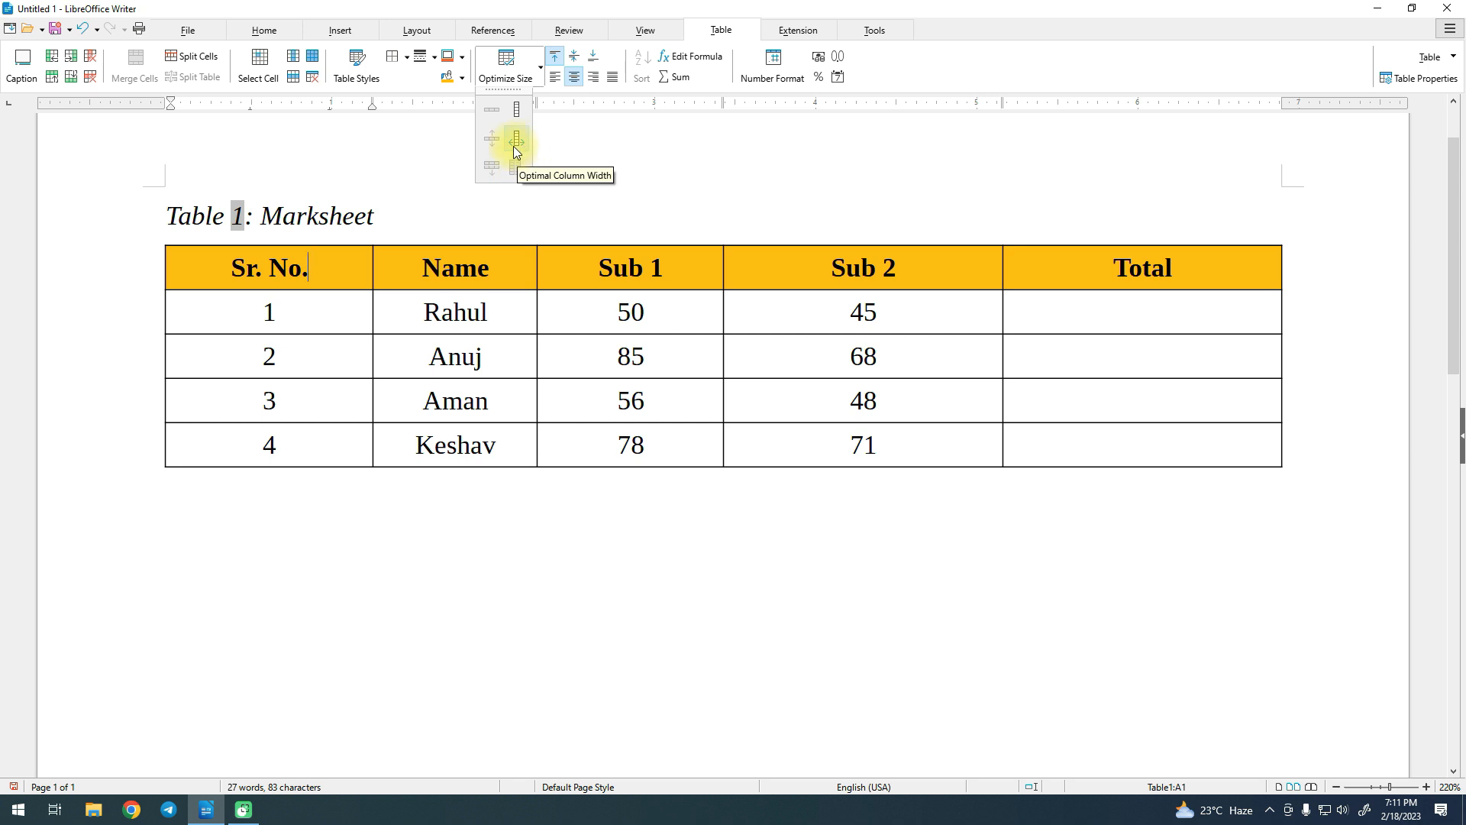
drag(306, 269, 264, 445)
click(538, 80)
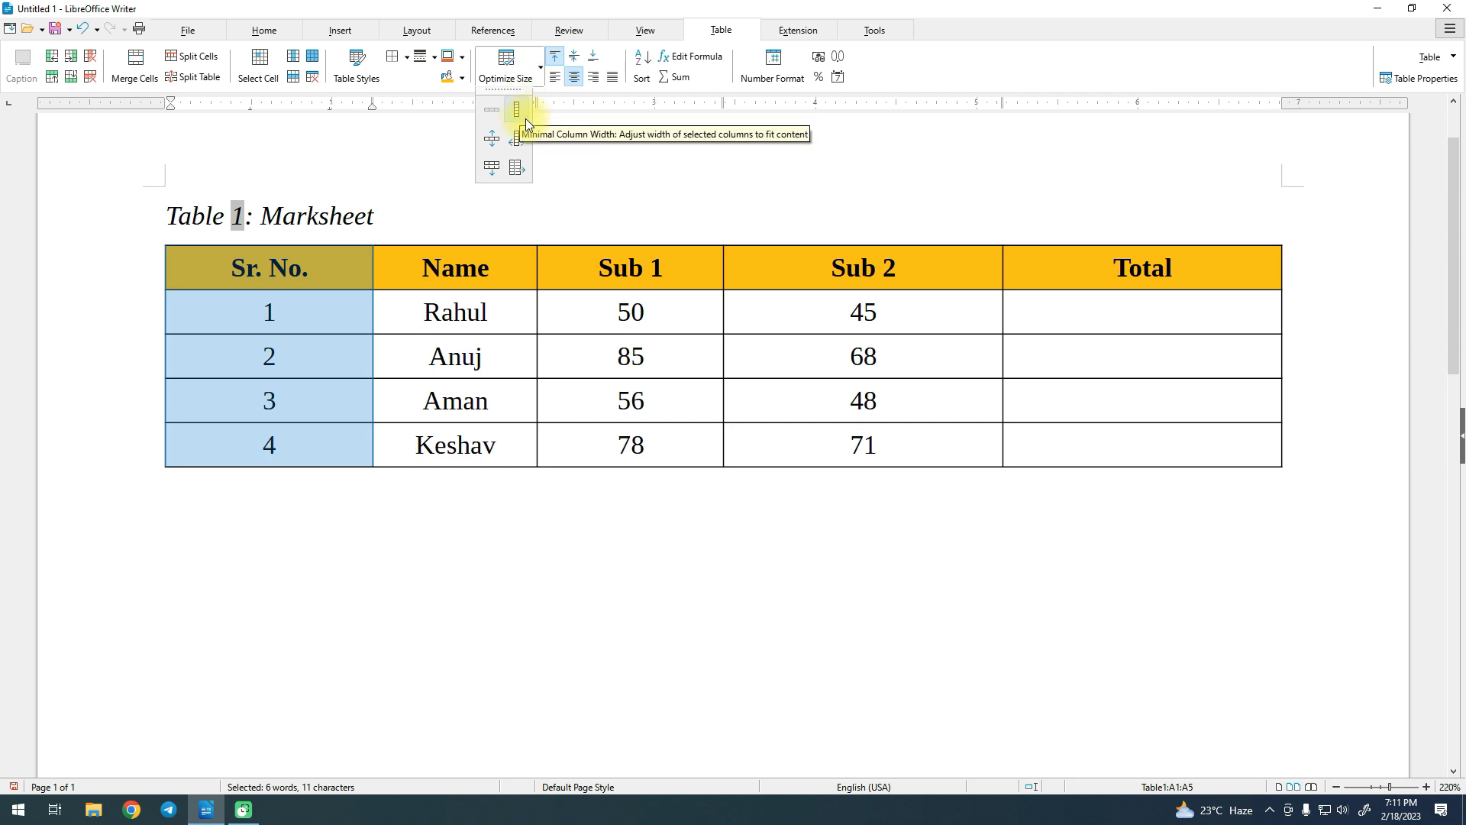
click(327, 275)
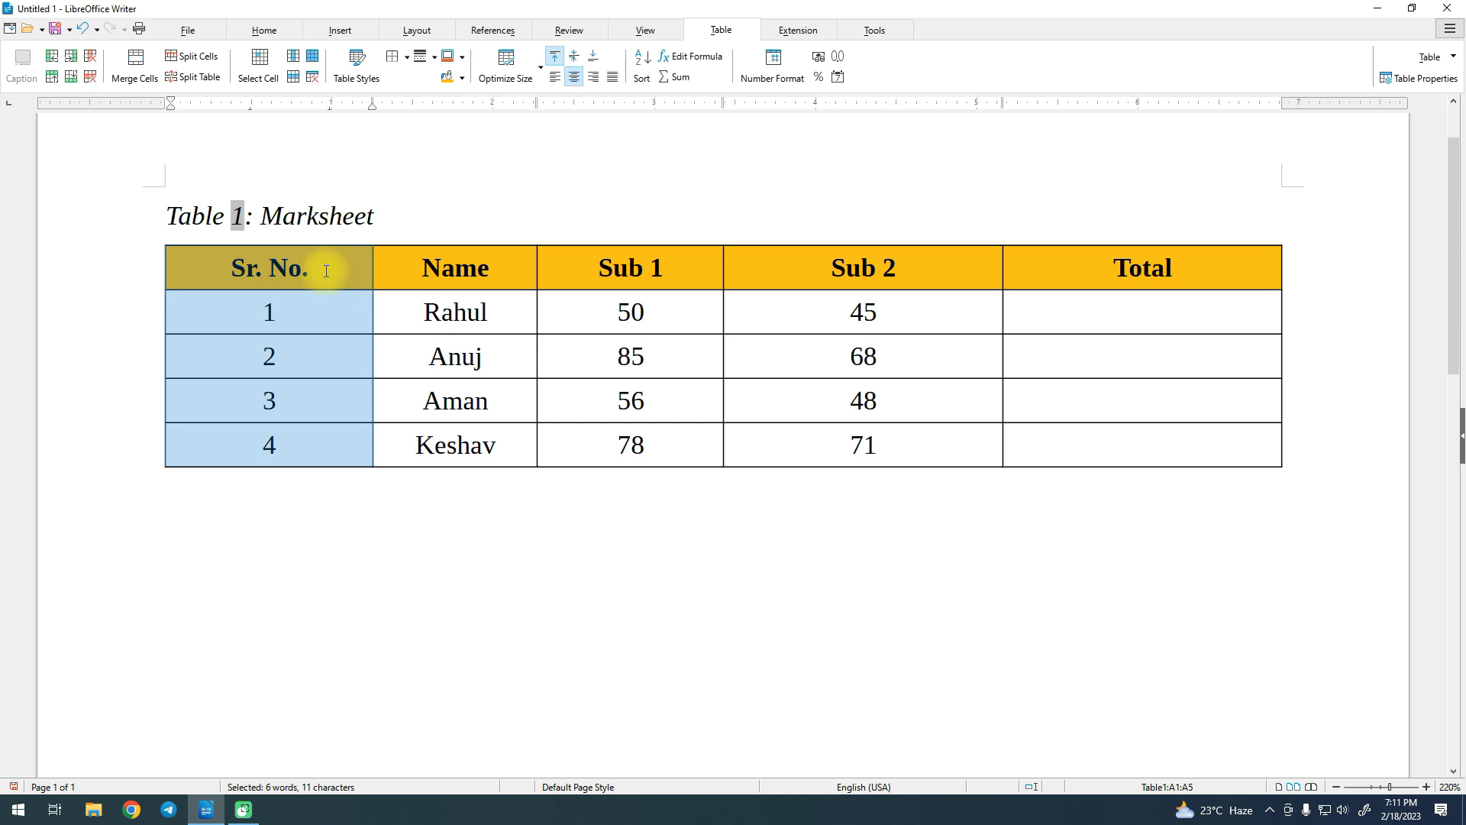
click(521, 76)
click(525, 109)
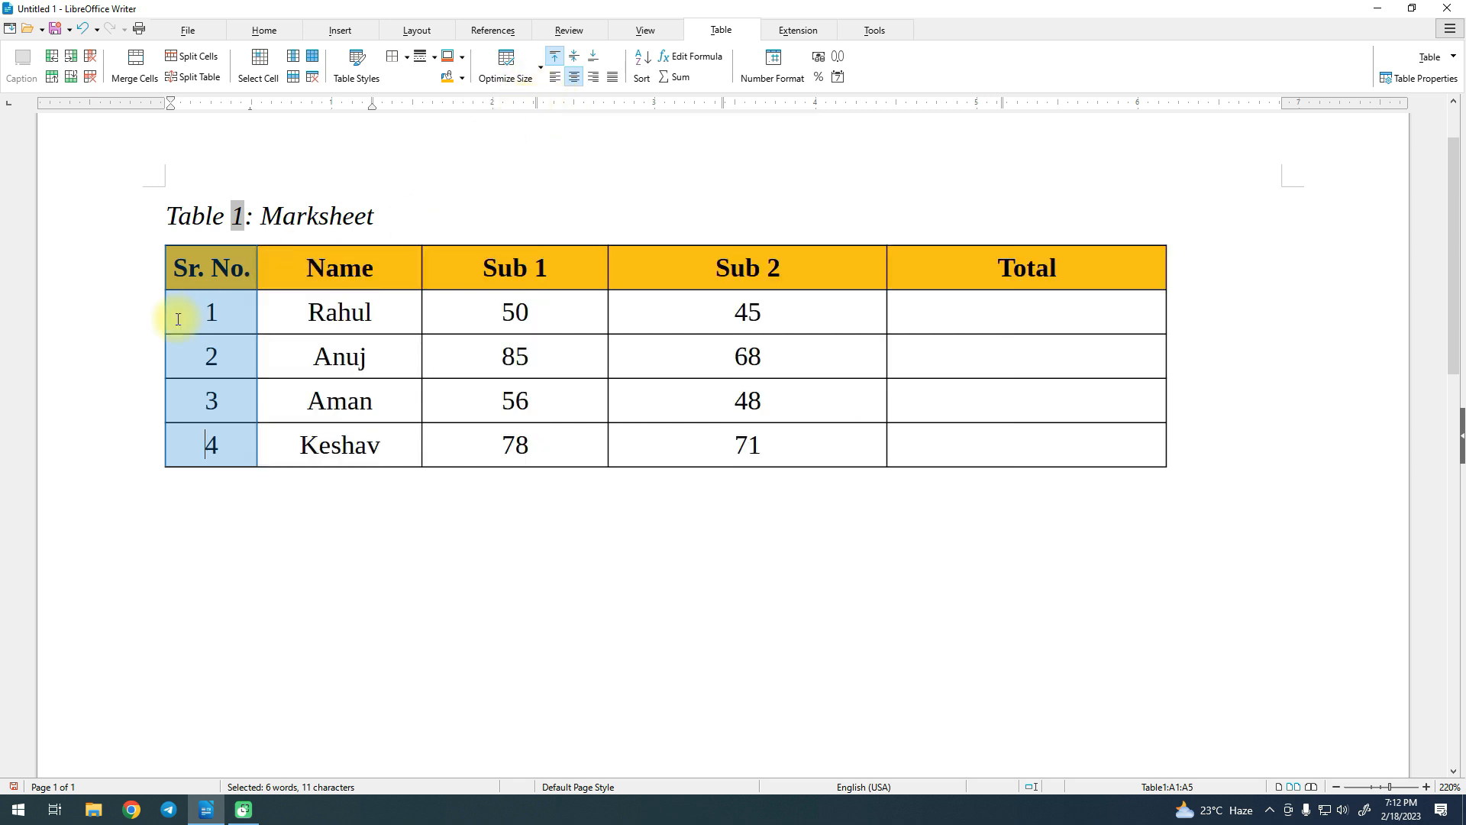
Select the whole marksheet table and fit all its columns to their content with Minimal Column Width.
click(281, 278)
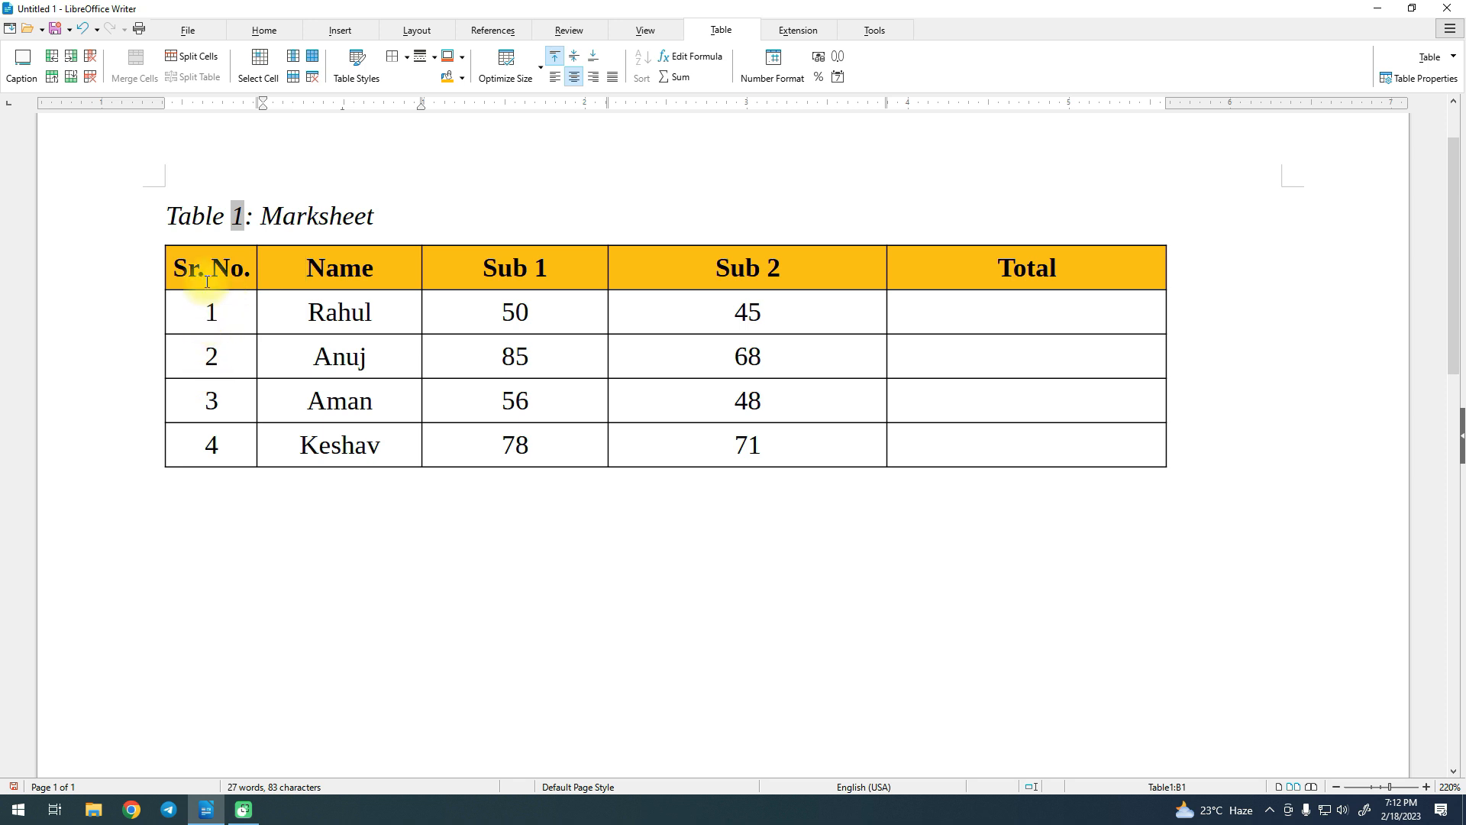
key(ctrl+a)
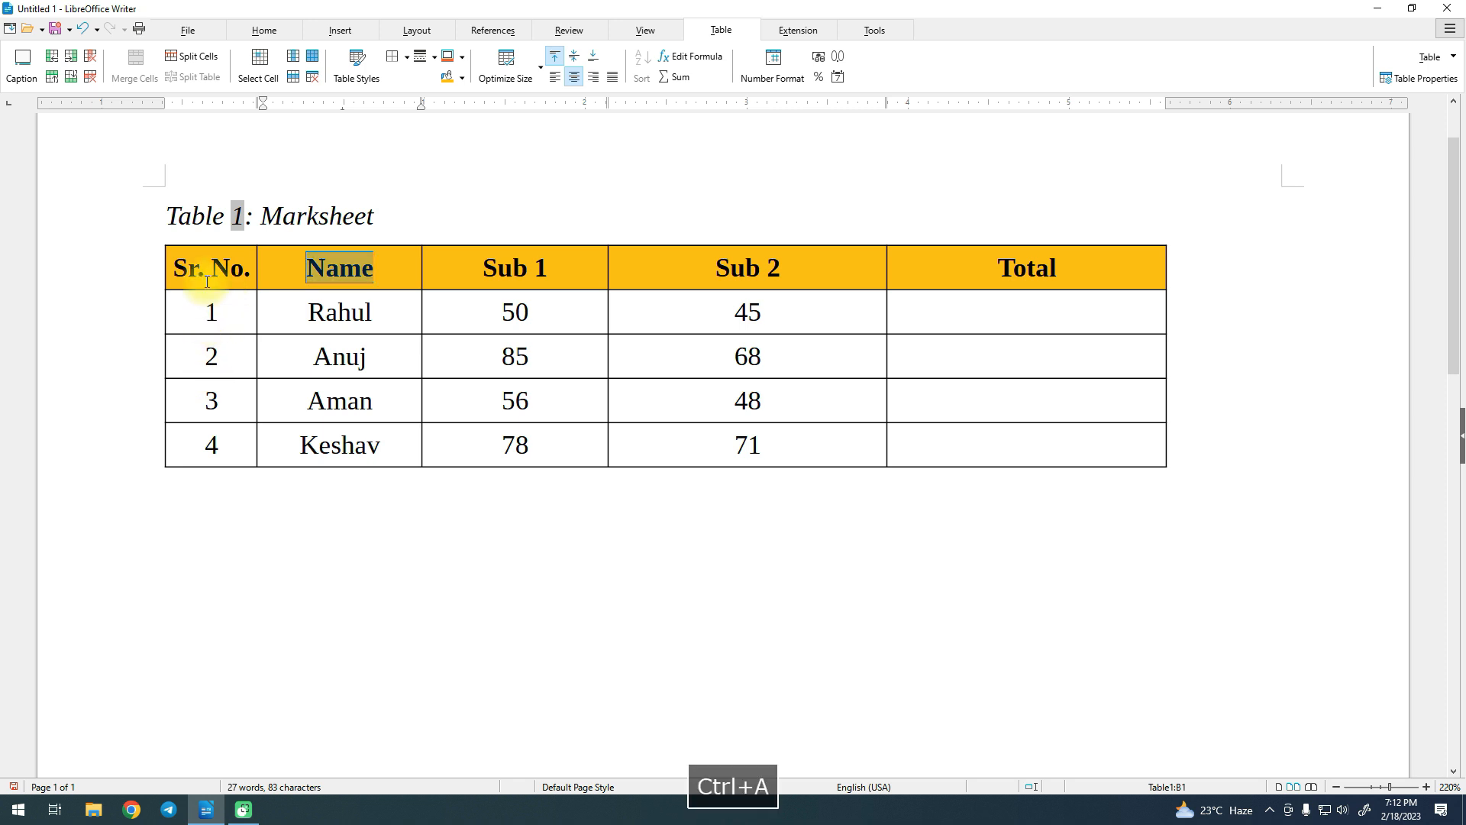
key(ctrl+a)
key(ctrl+a)
key(ctrl+a)
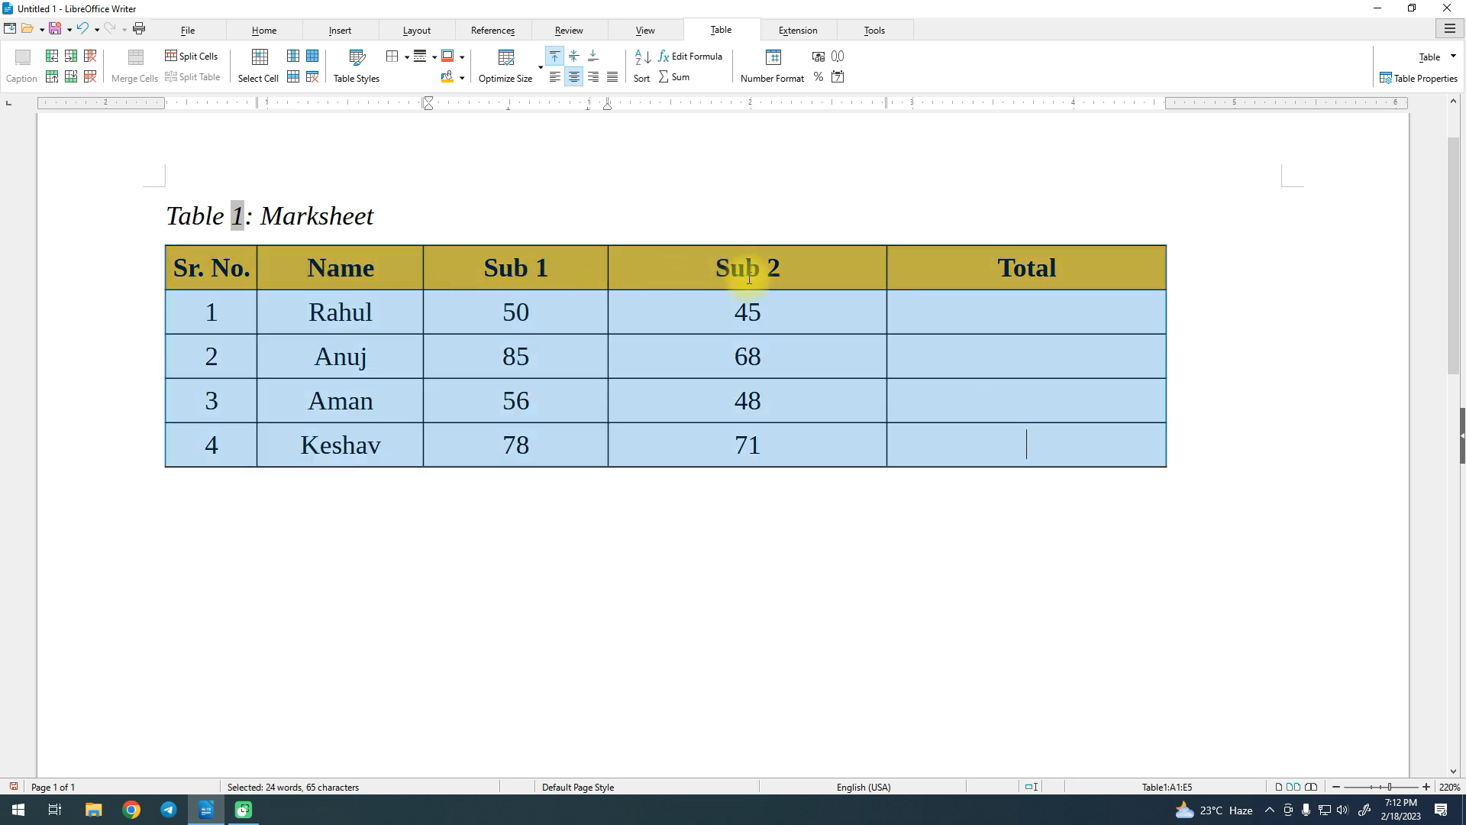
click(507, 70)
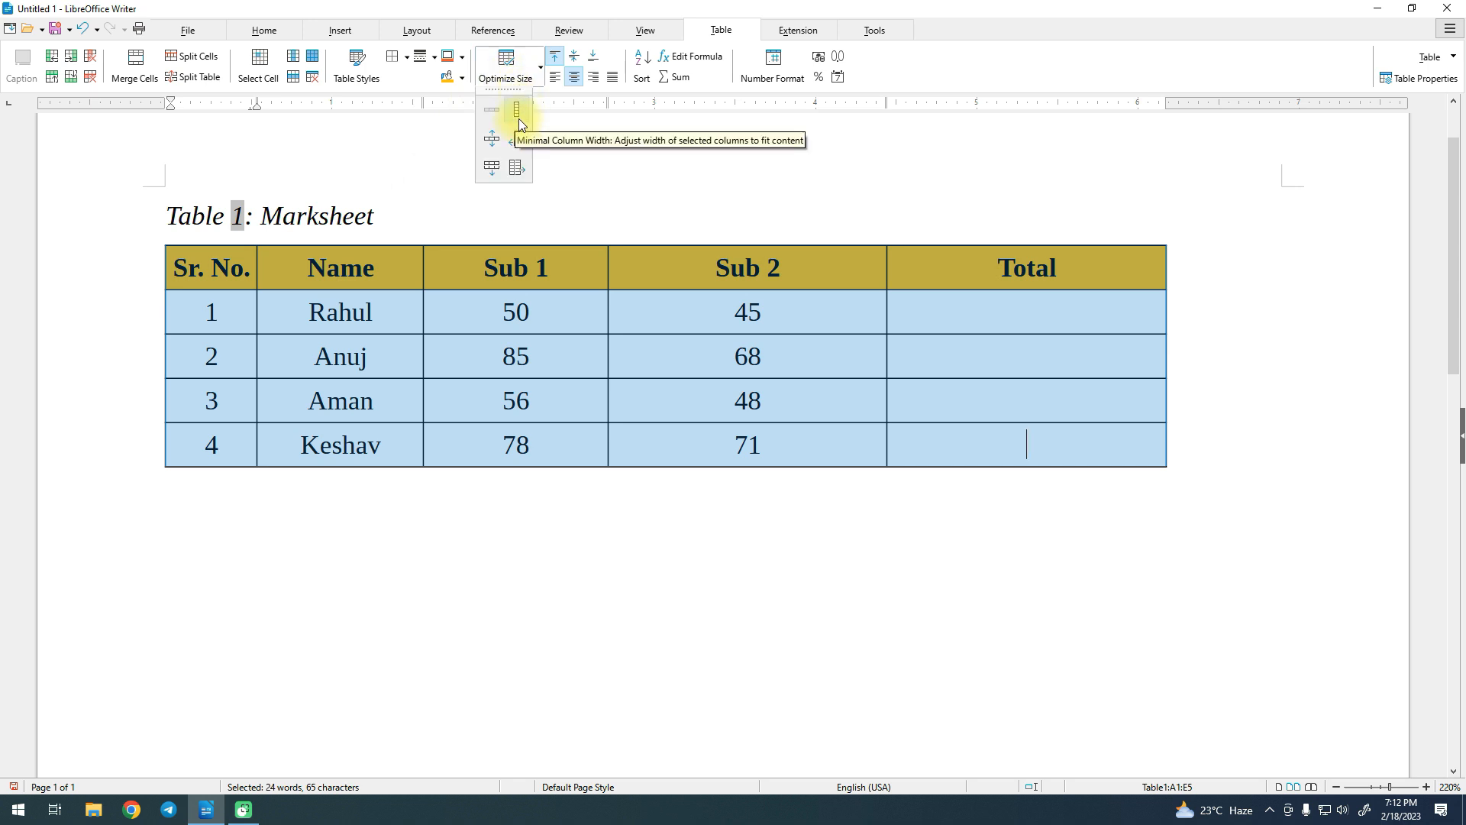
click(520, 115)
click(548, 311)
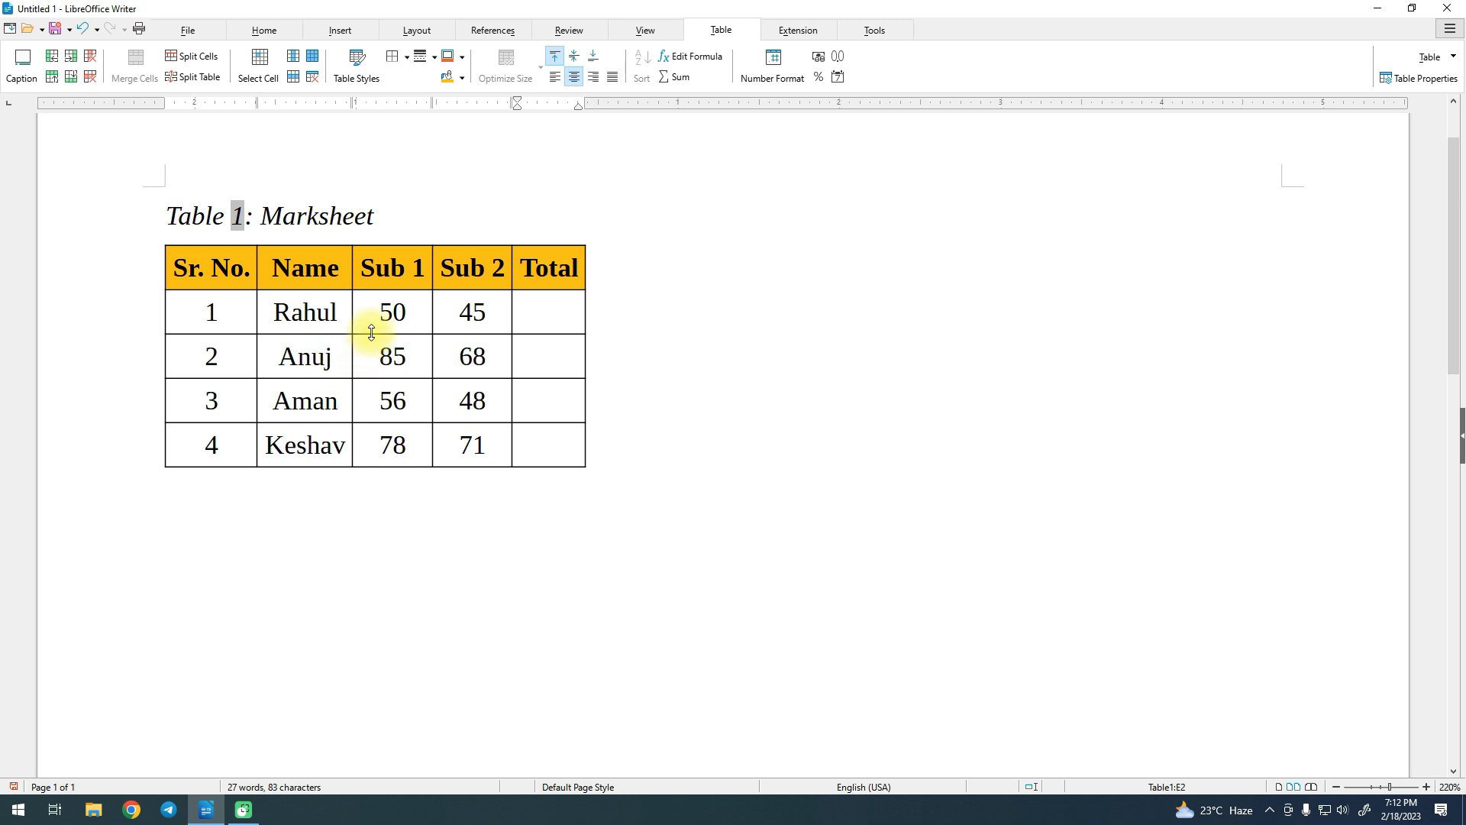
Undo the minimal column width applied to the whole marksheet table.
key(ctrl+z)
key(ctrl+z)
key(ctrl+z)
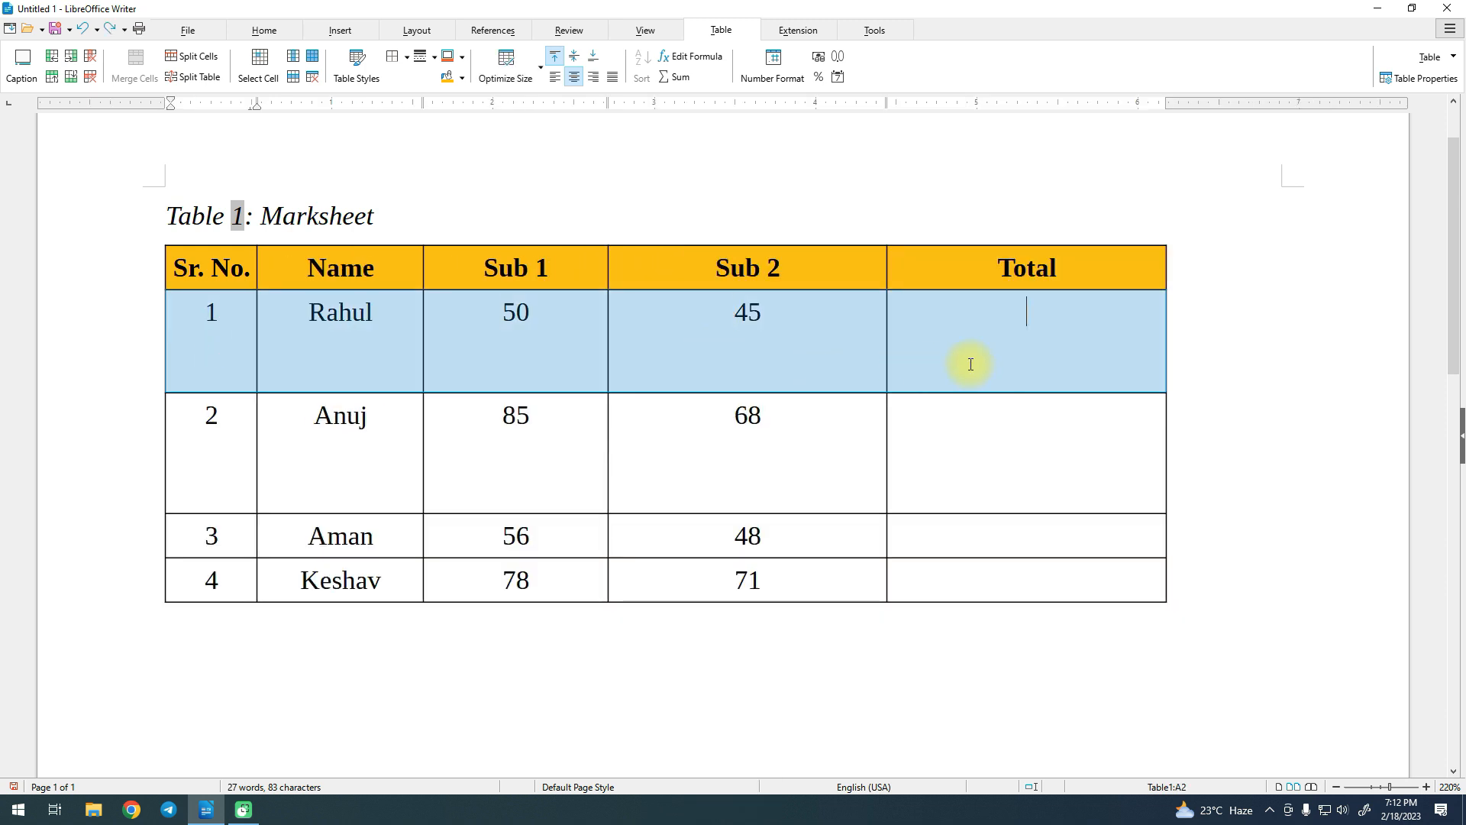
Shrink the two tall rows, Sr. No. 1 and Sr. No. 2, to fit their content with Minimal Row Height.
click(237, 324)
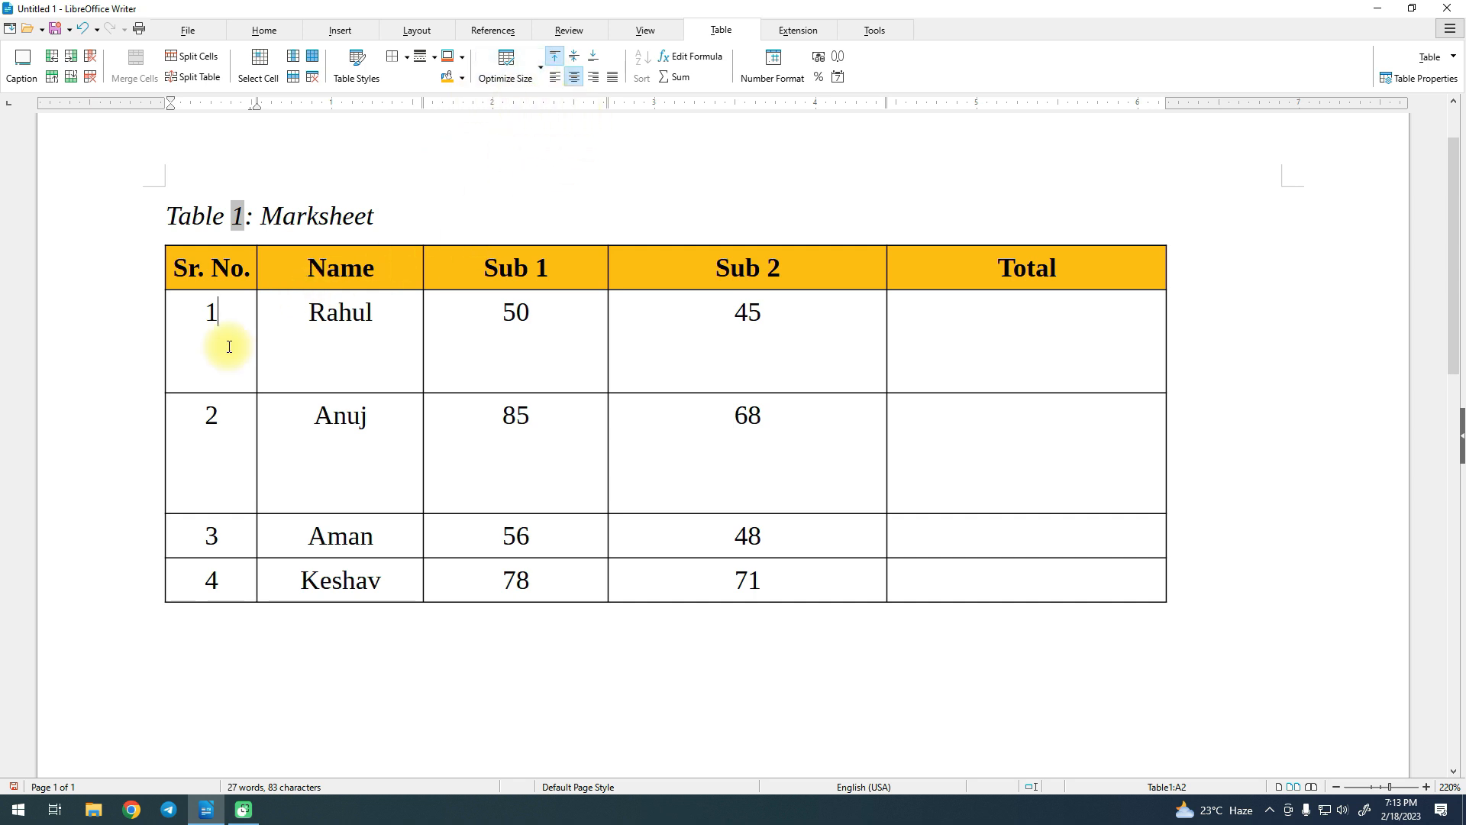
click(538, 69)
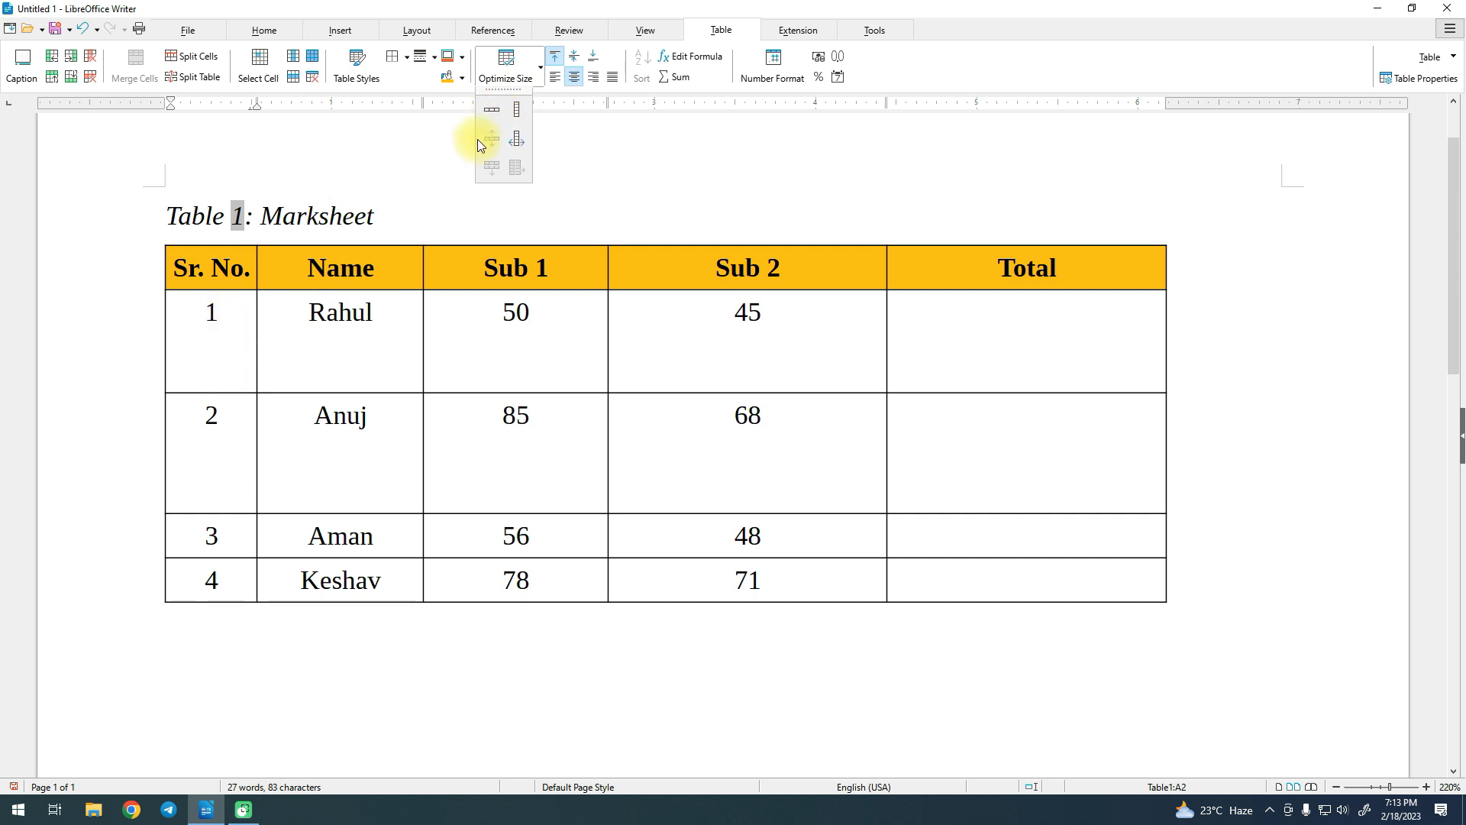
click(497, 112)
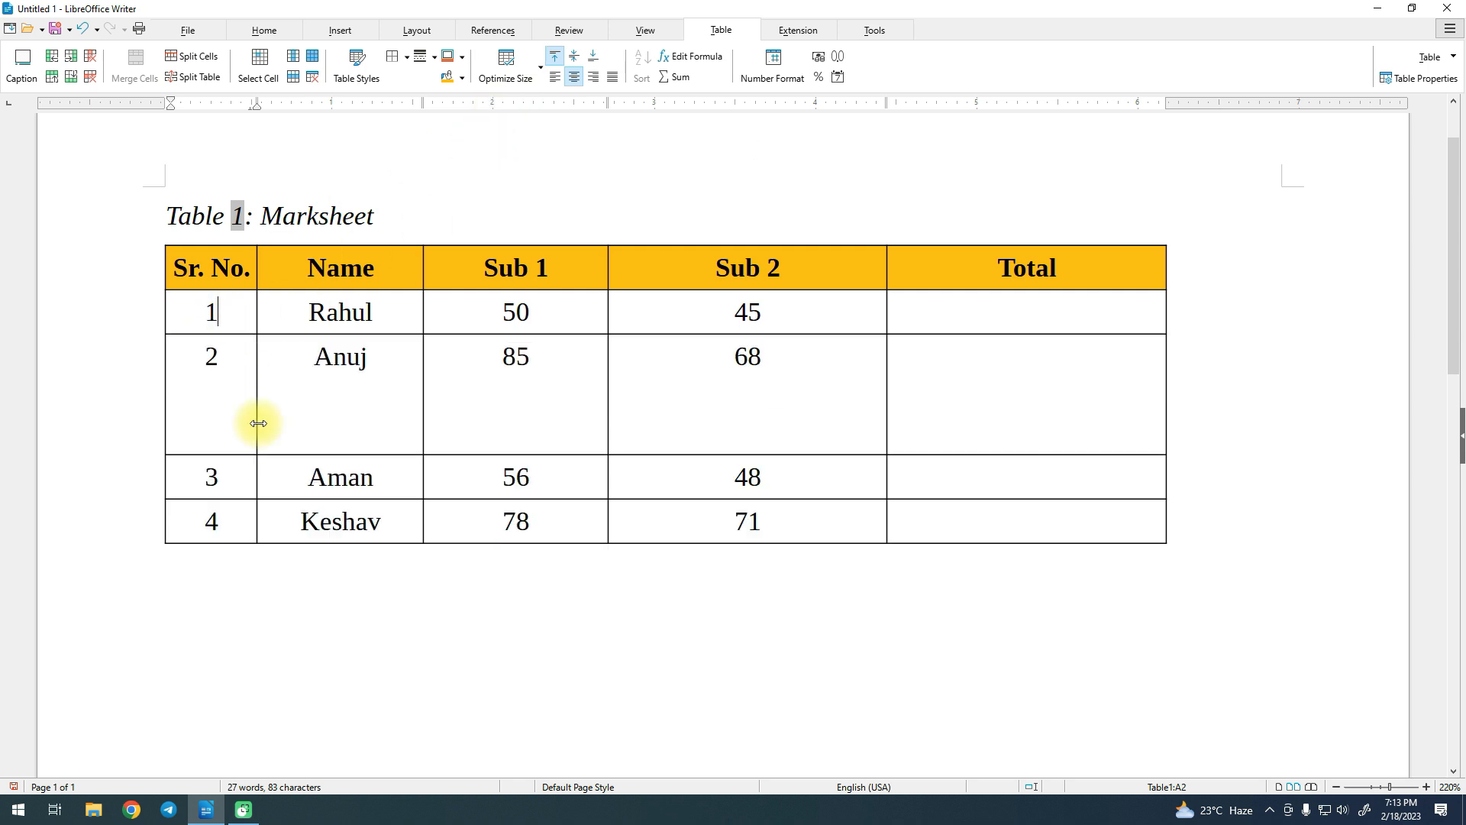
click(206, 425)
click(539, 69)
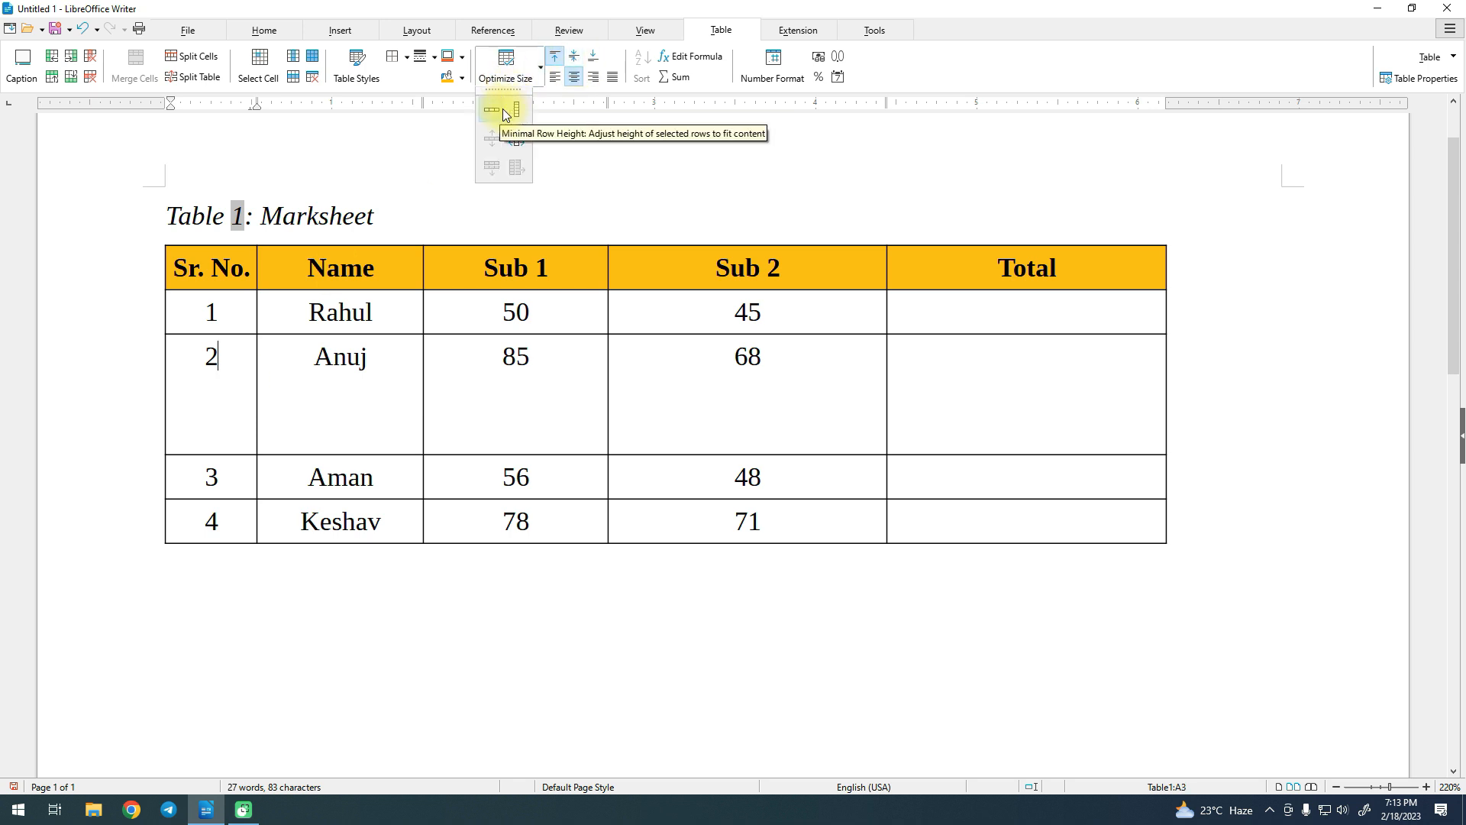
click(497, 111)
Insert a table with two columns and two rows below the marksheet table.
click(340, 30)
click(153, 81)
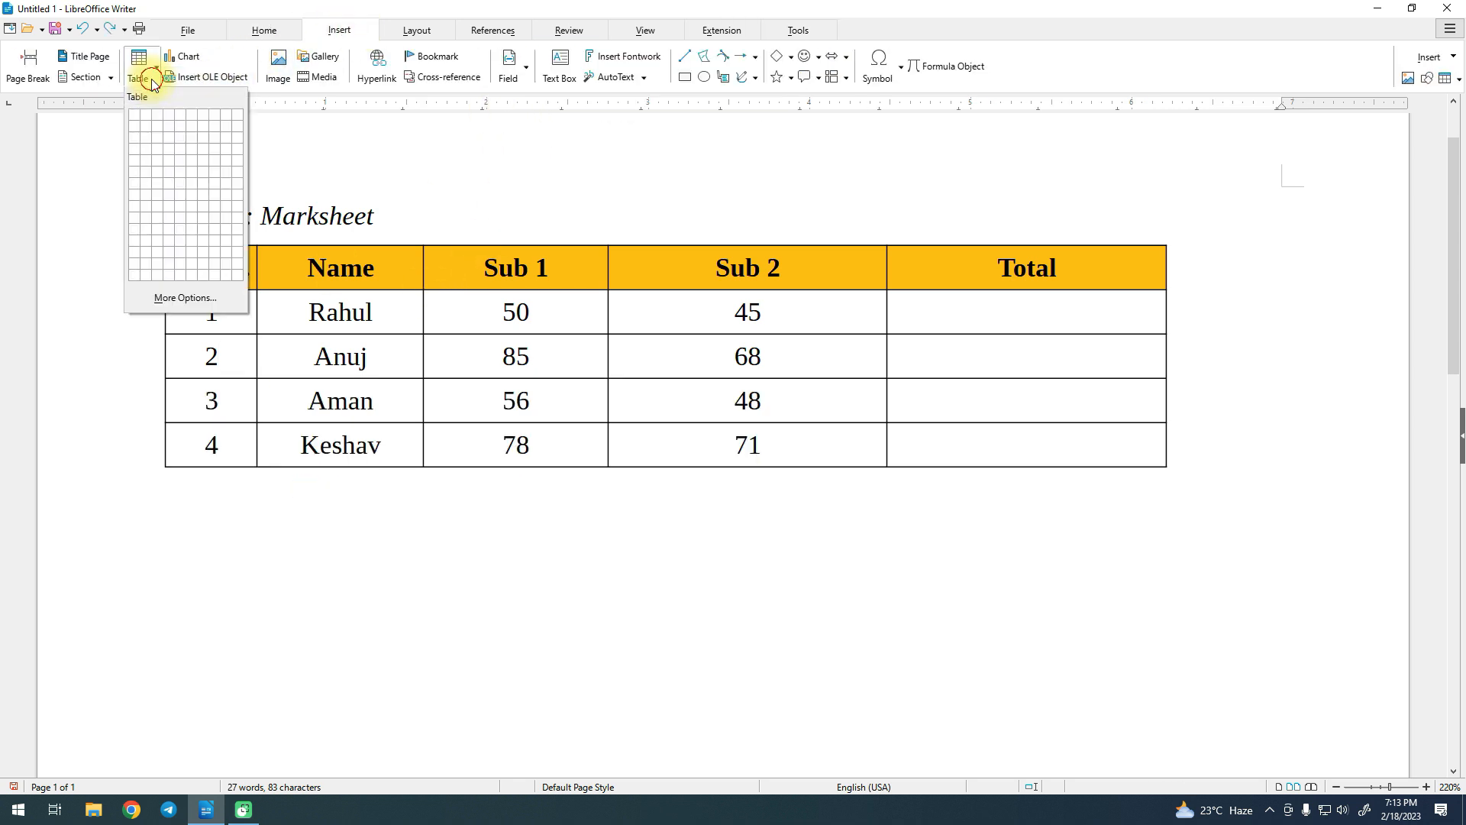
click(144, 130)
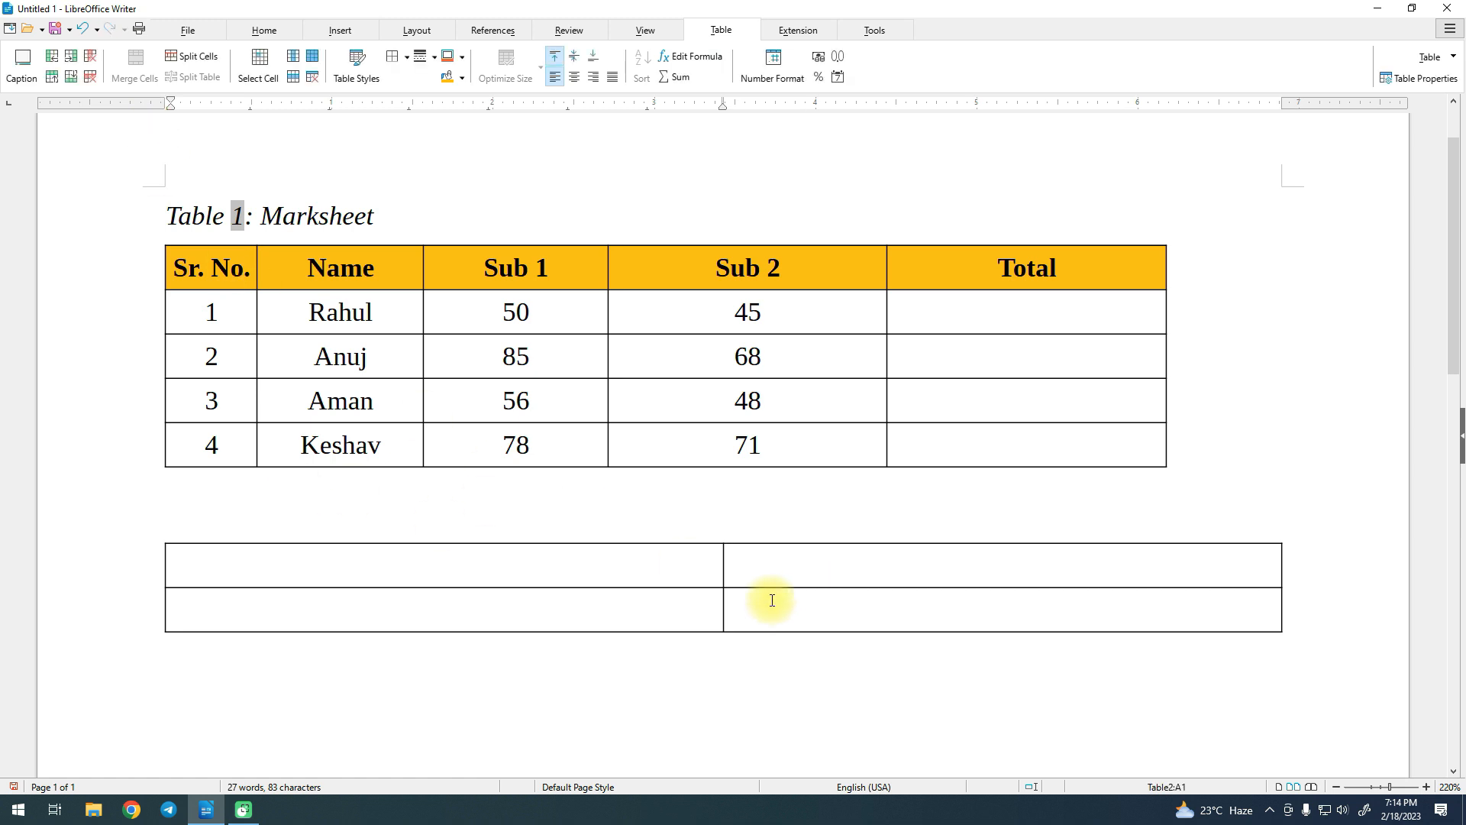
Insert another table with three columns and two rows below the two-column table.
scroll(535, 466, down, 1)
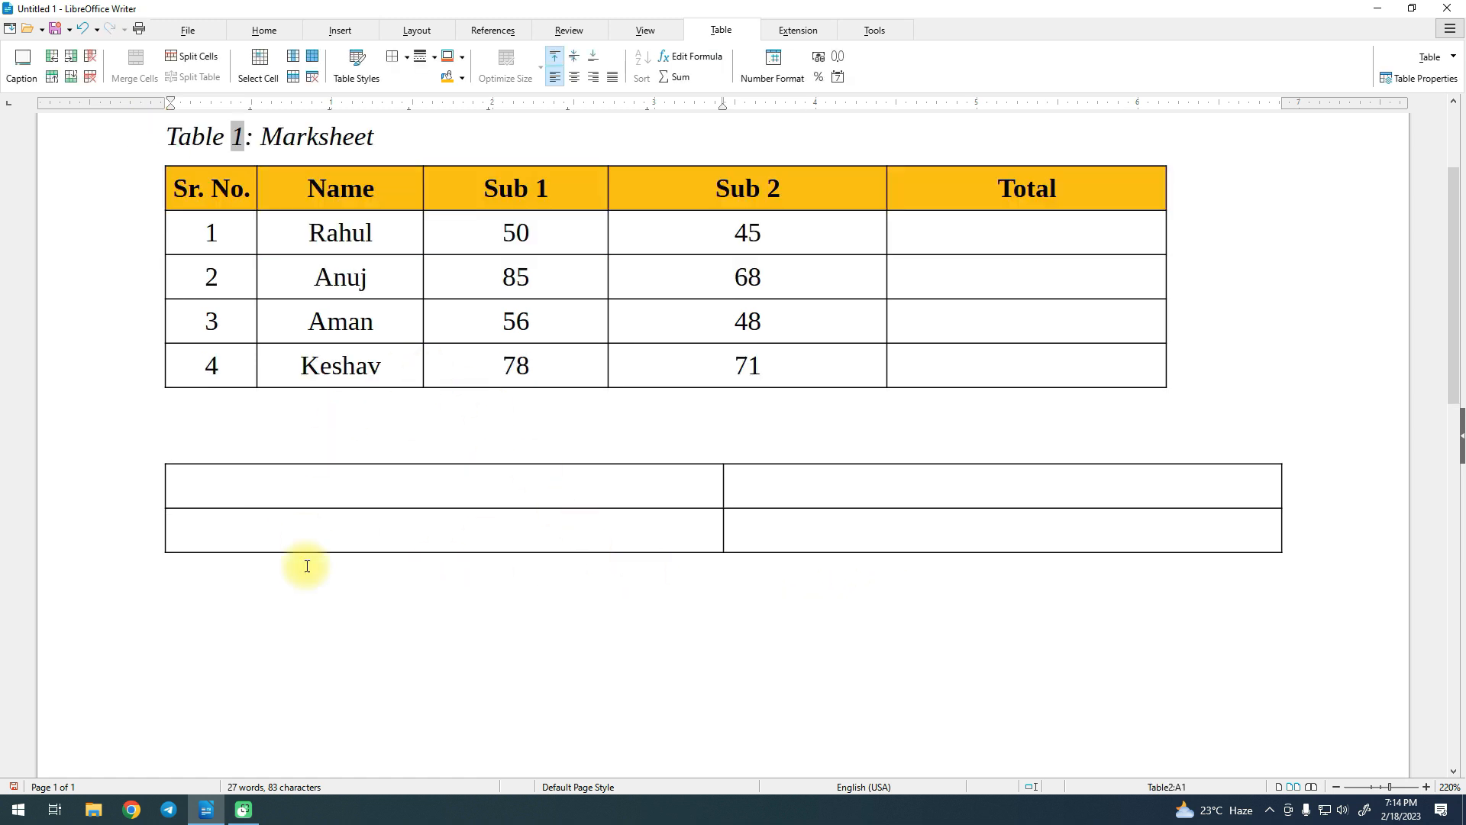
click(250, 608)
click(330, 31)
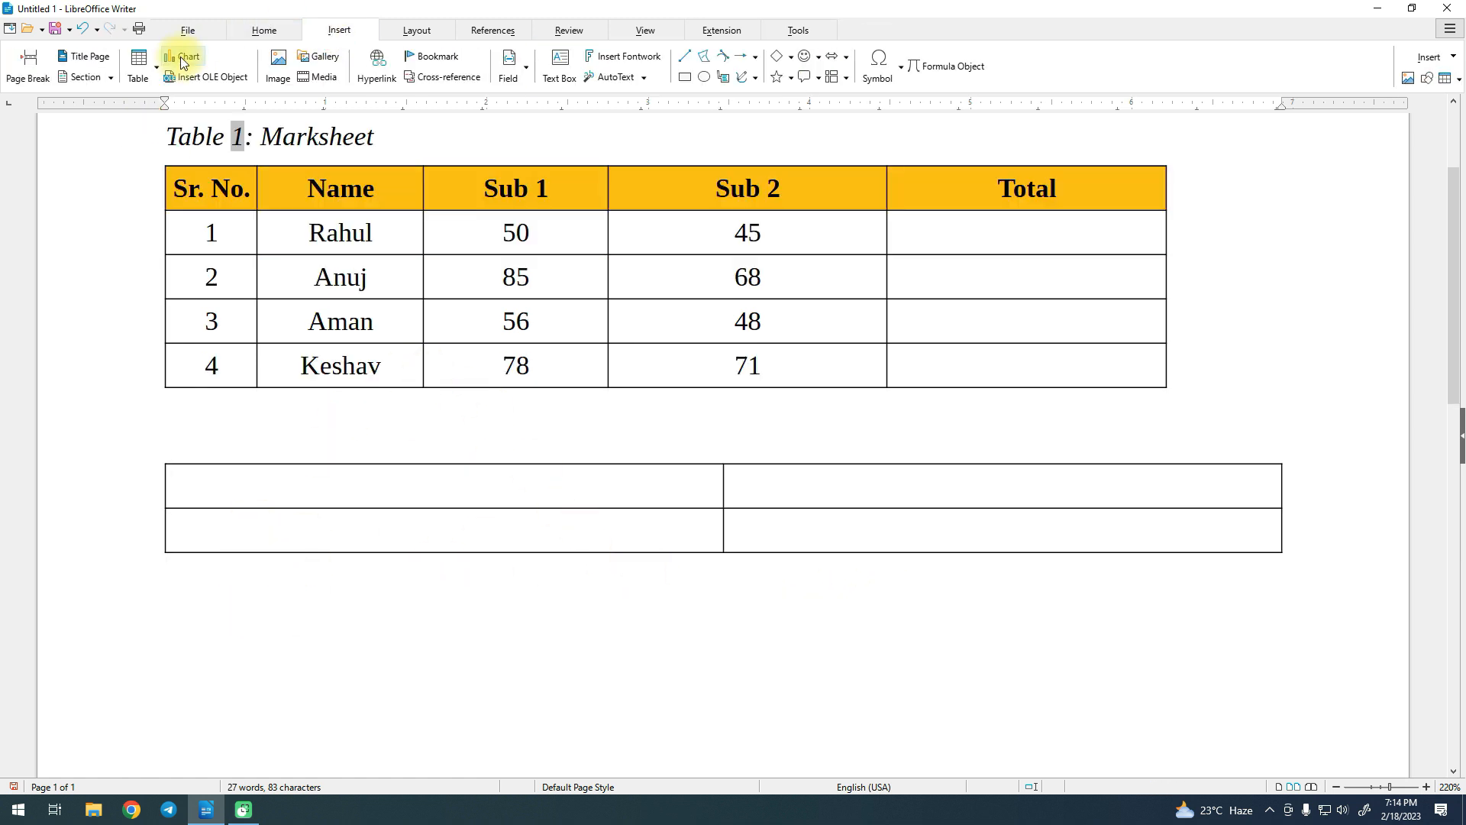
click(135, 75)
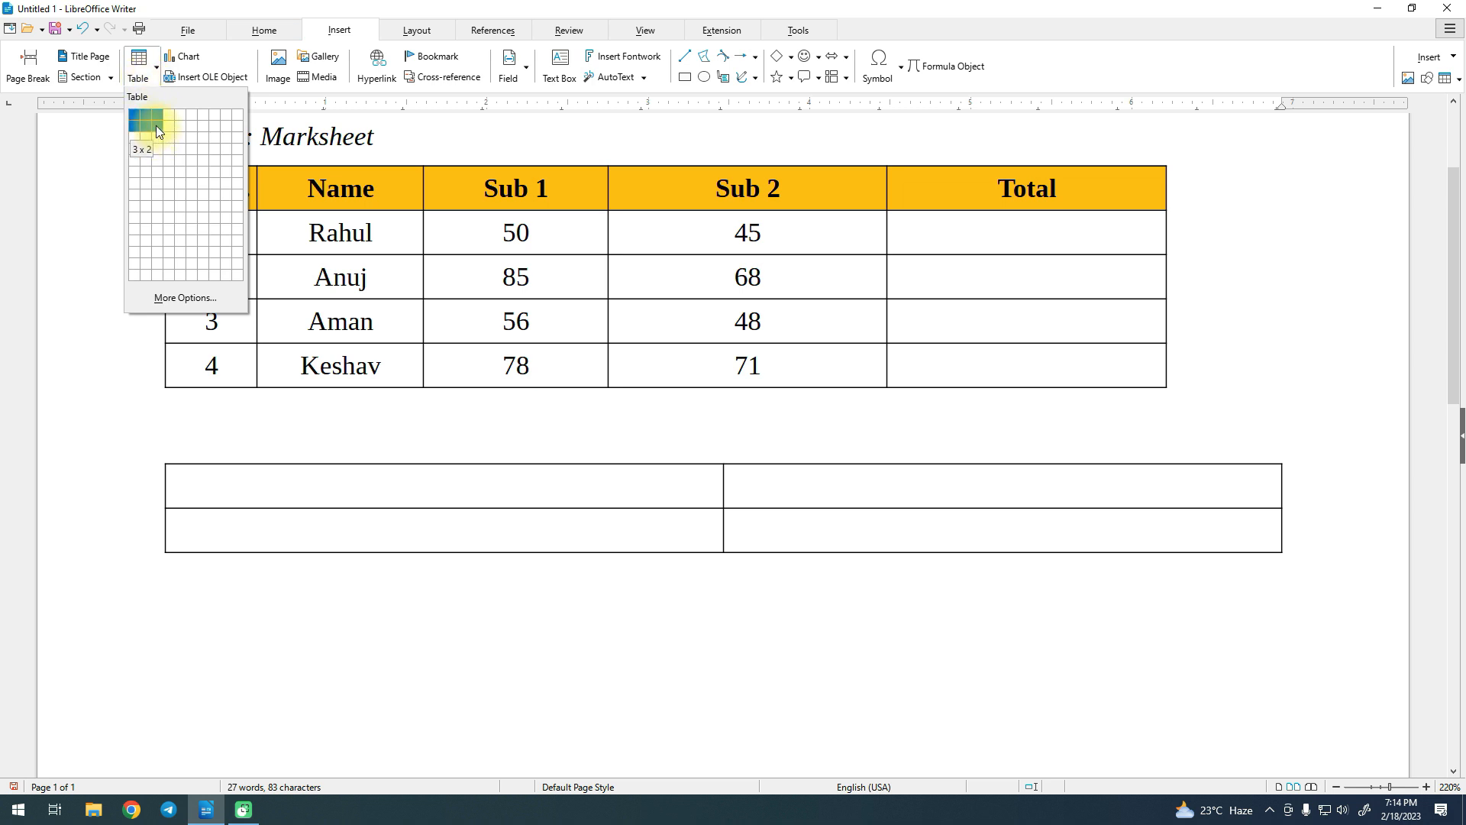
click(156, 124)
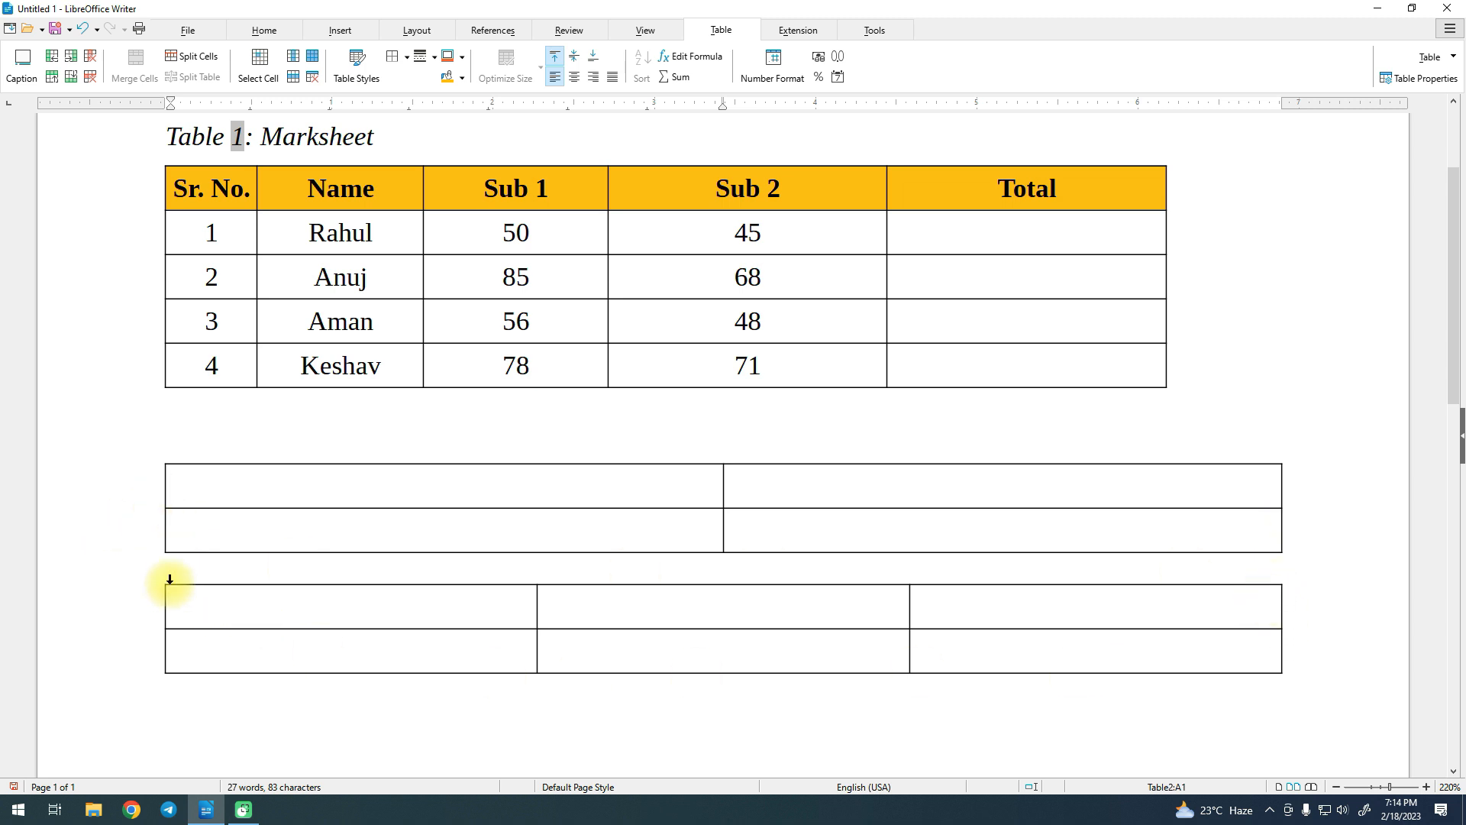
View the Optimize Size options for the empty two-column table without applying one.
click(212, 607)
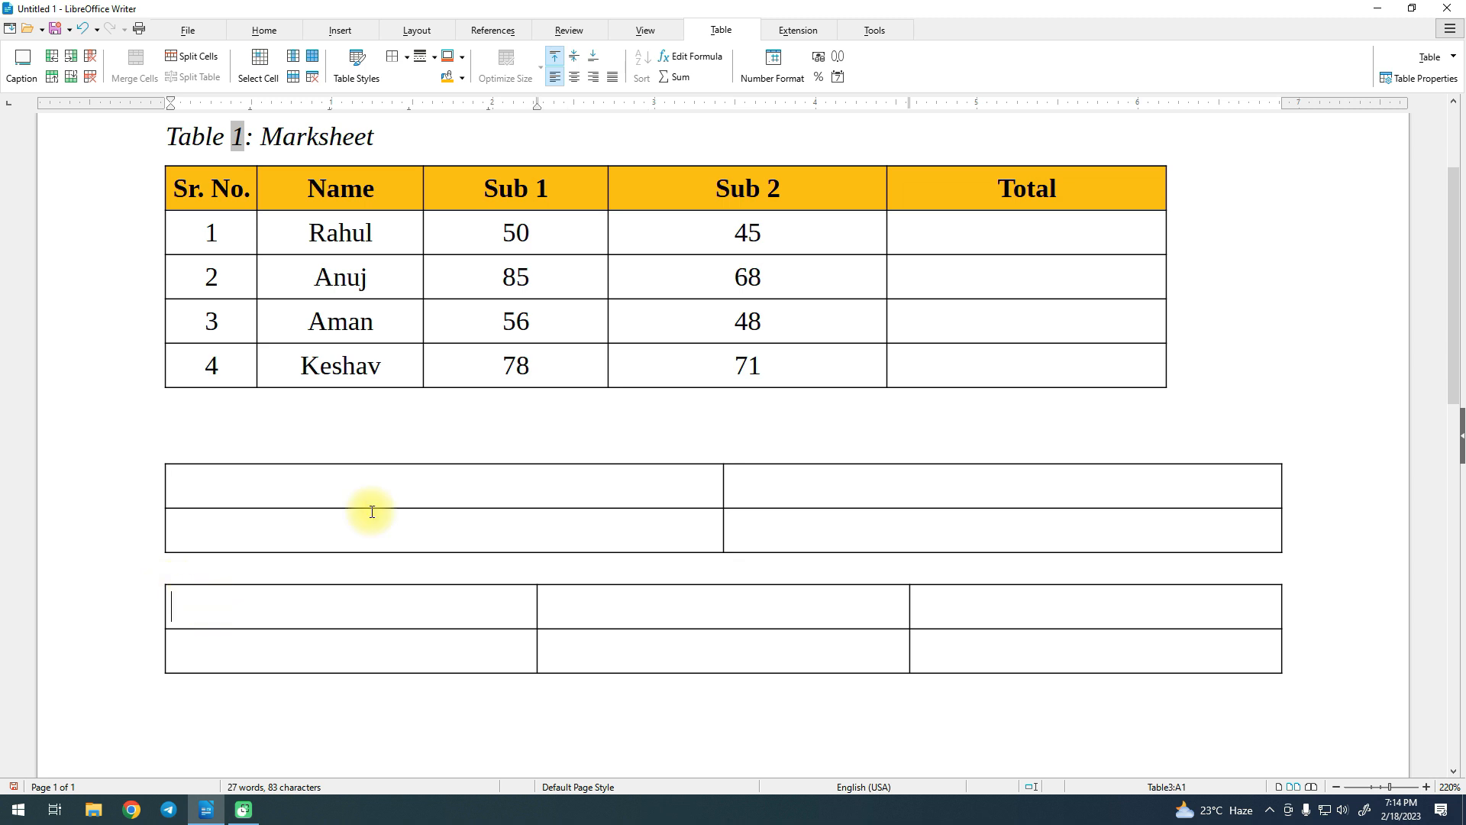
click(245, 487)
click(511, 79)
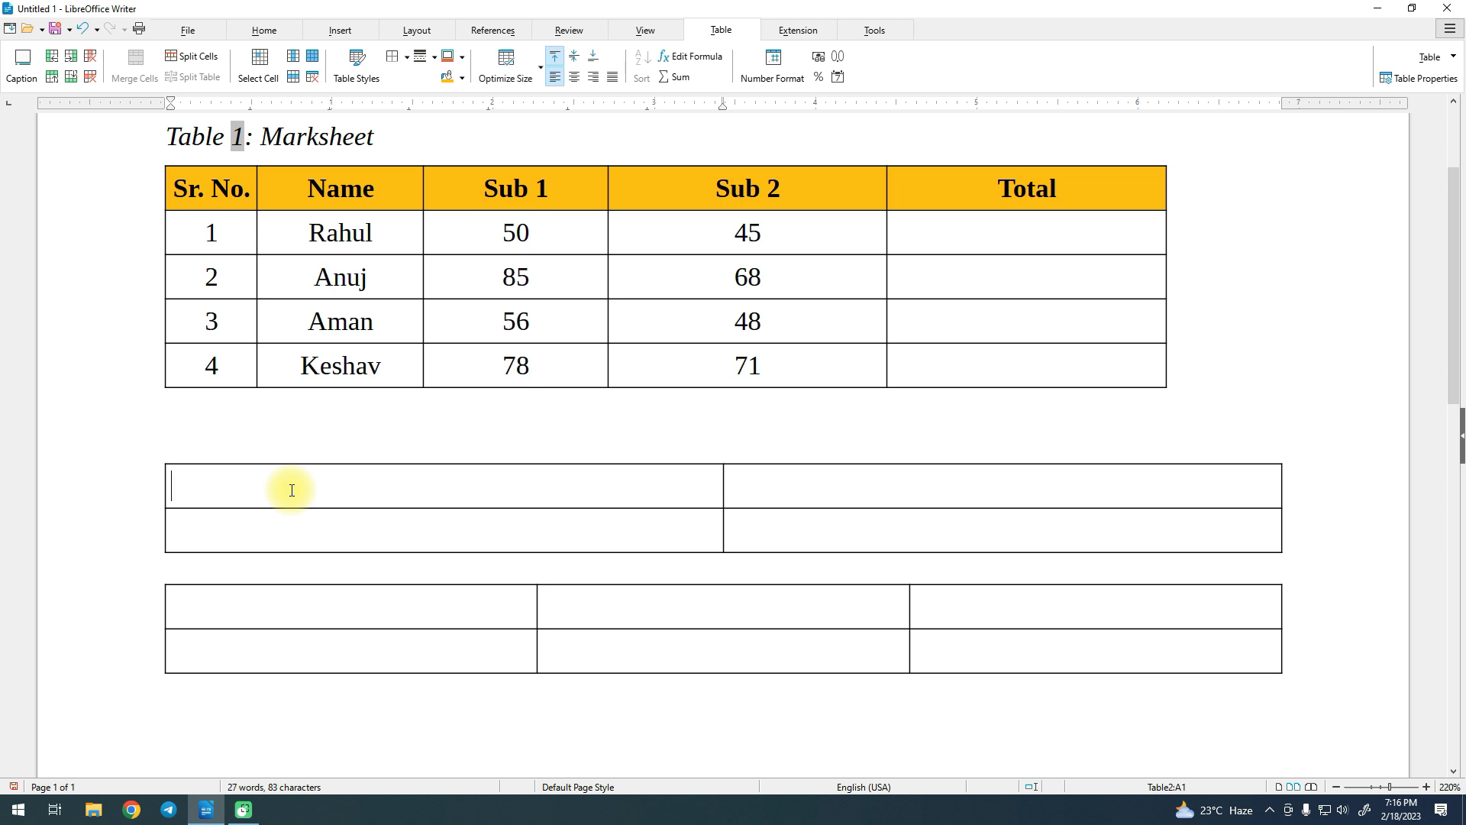
Fill the two-column table's first row with a name and "Hapur", and narrow its first column to about 1.7 inches.
key(ctrl+z)
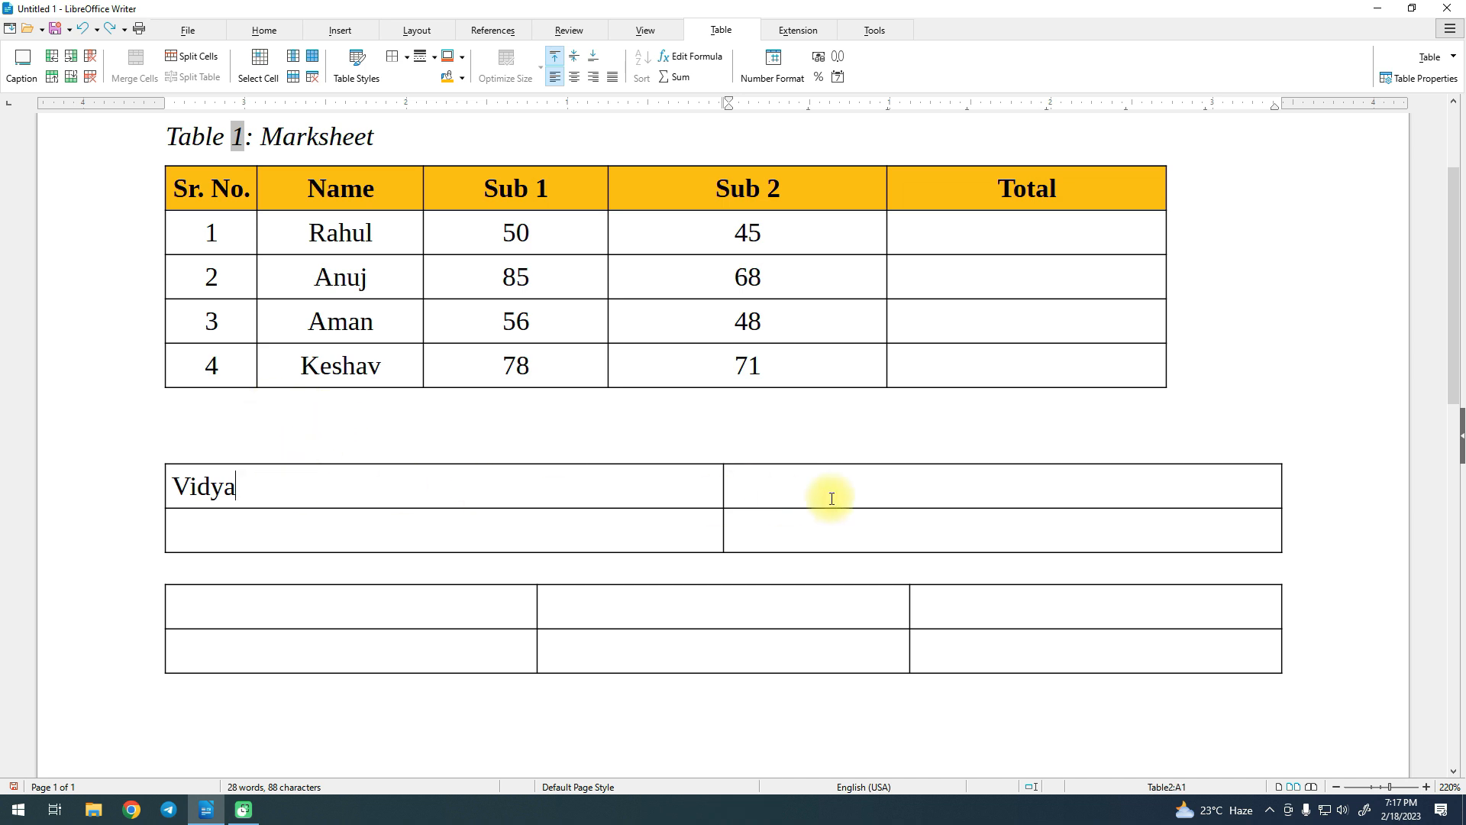
click(832, 499)
drag(724, 495, 443, 486)
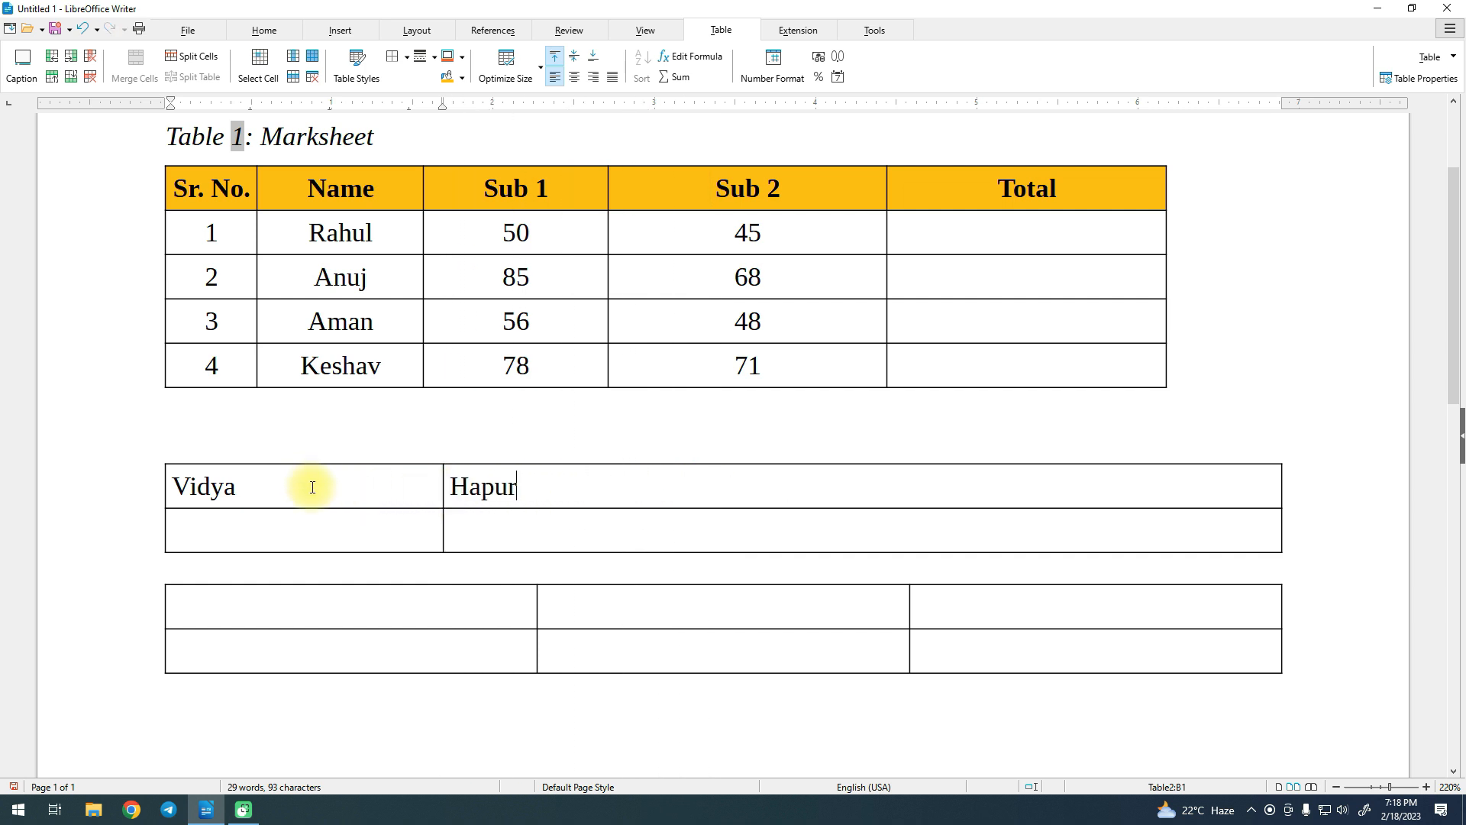
Apply Optimal Column Width to both columns of the two-column table, using its first row.
drag(290, 489, 535, 513)
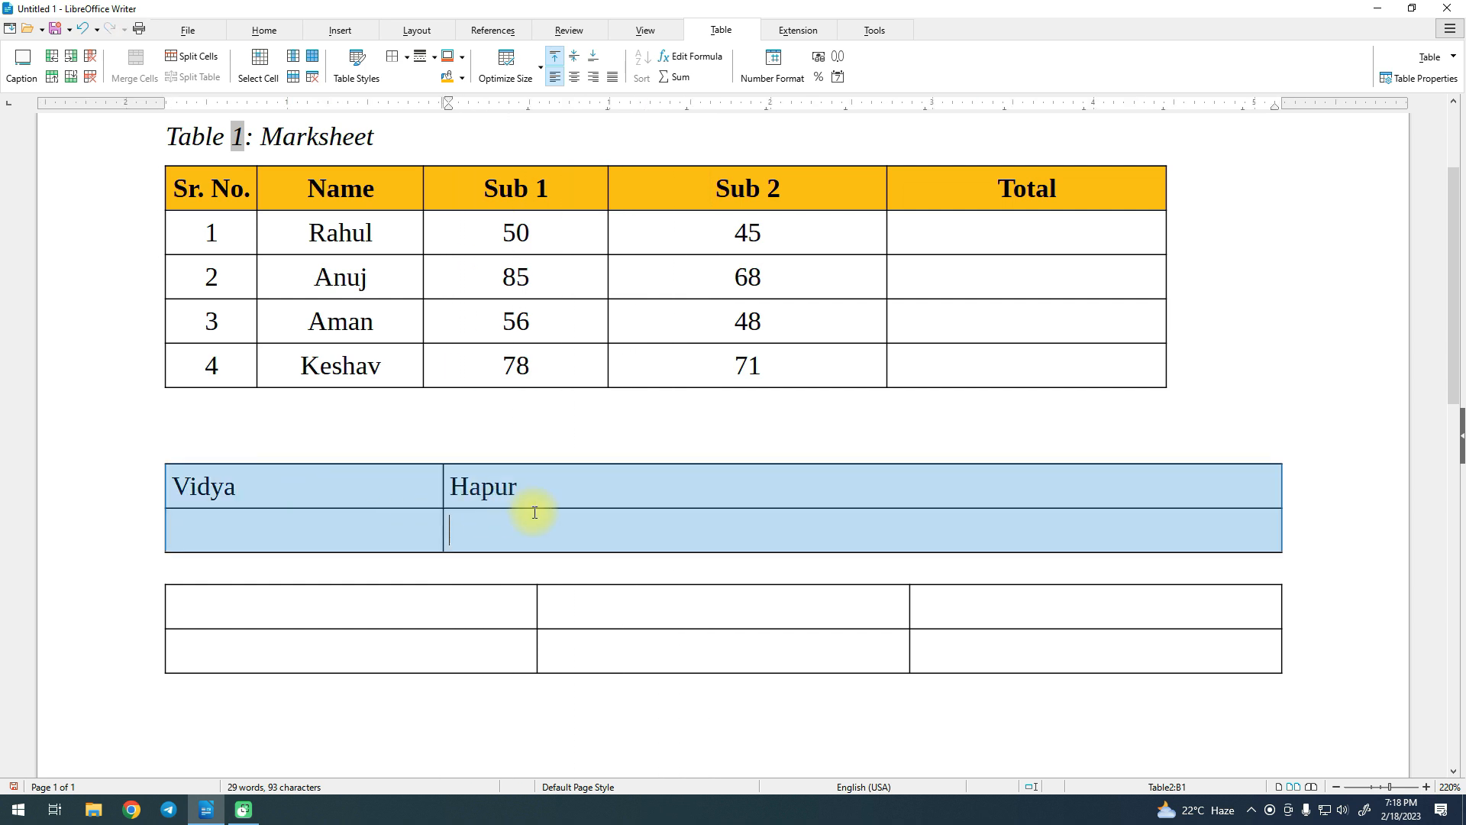
click(410, 491)
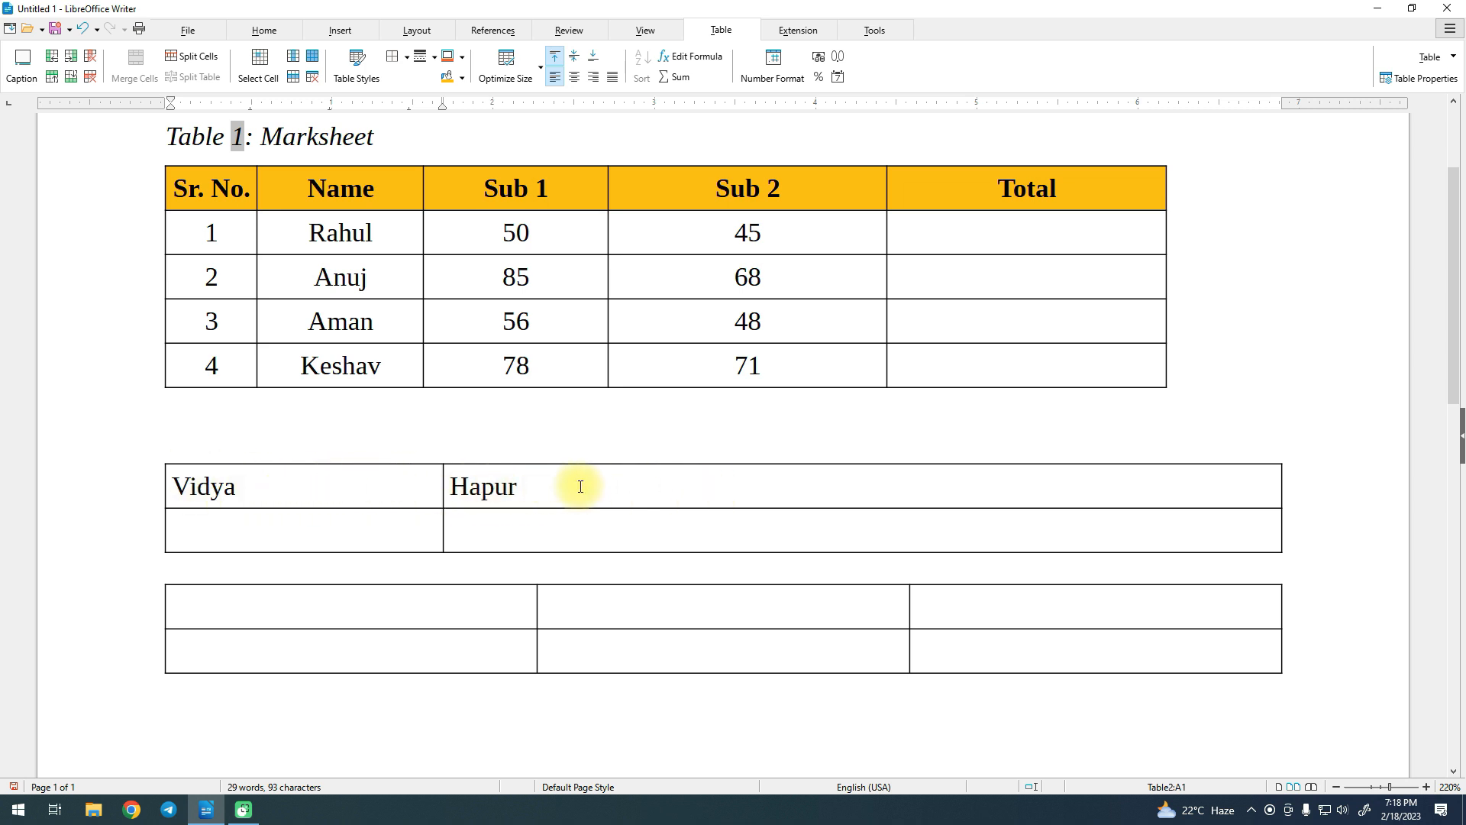
drag(400, 493, 507, 513)
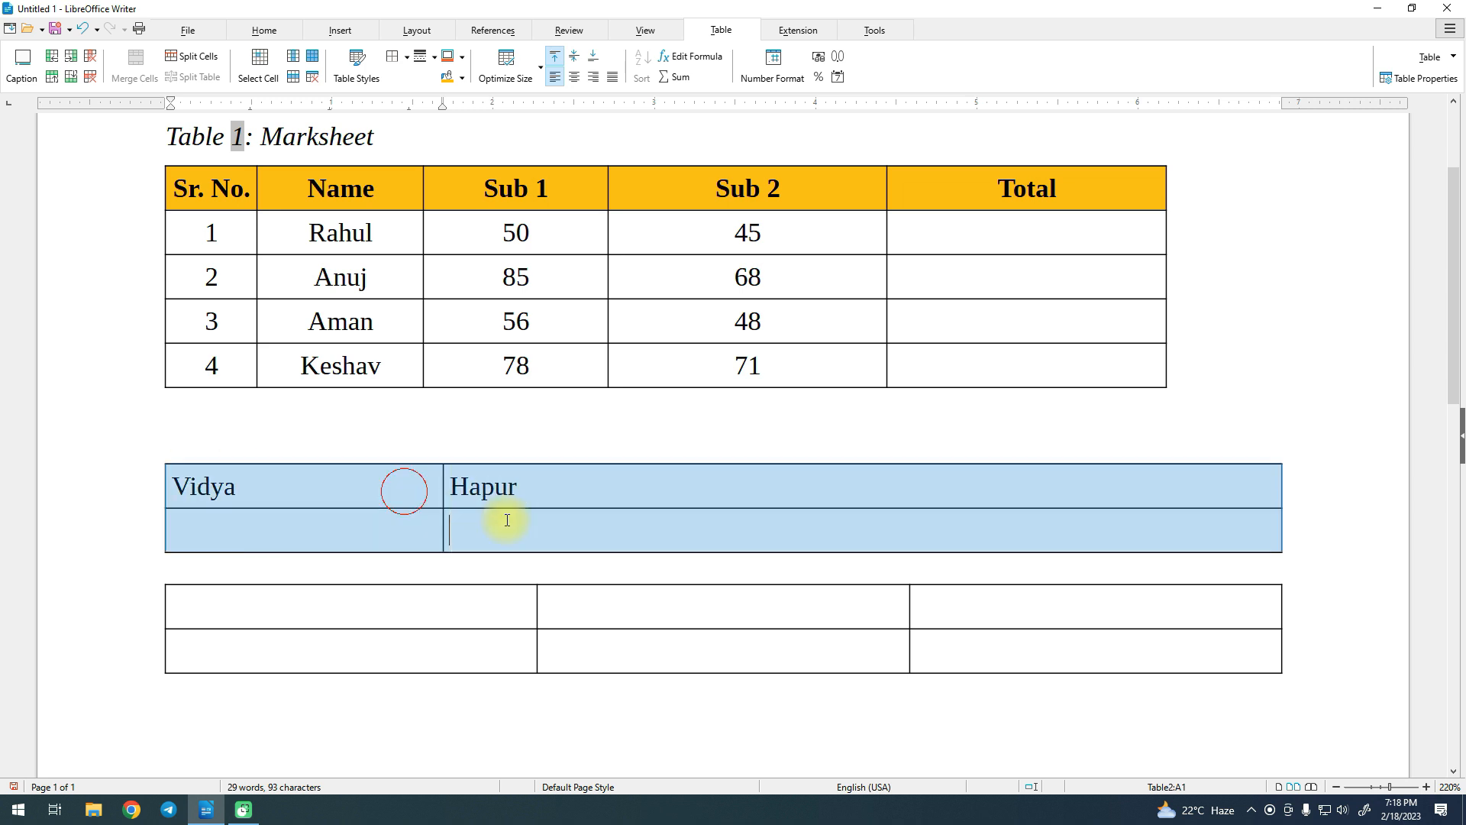
key(shift+Up)
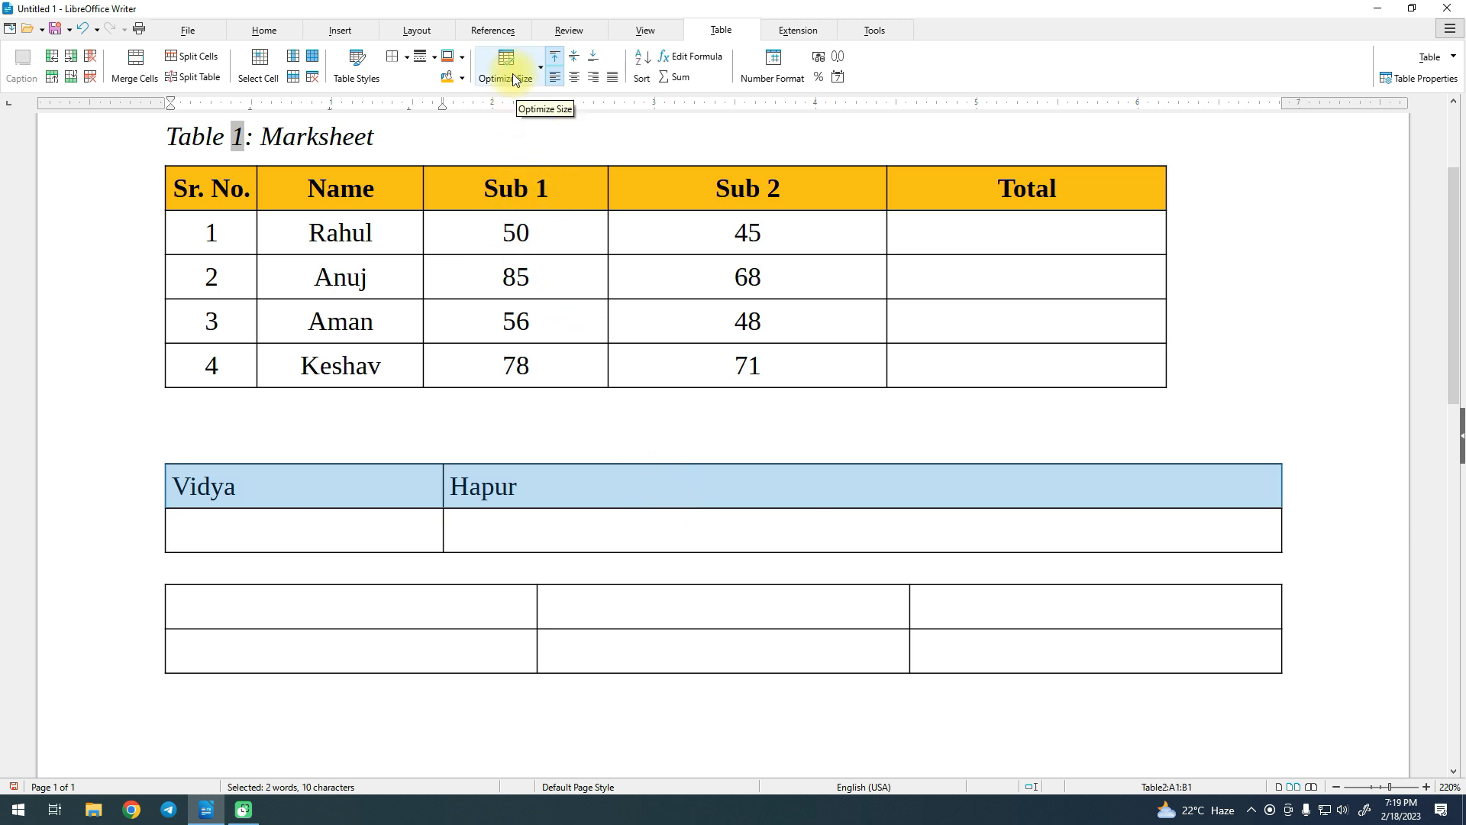
click(510, 75)
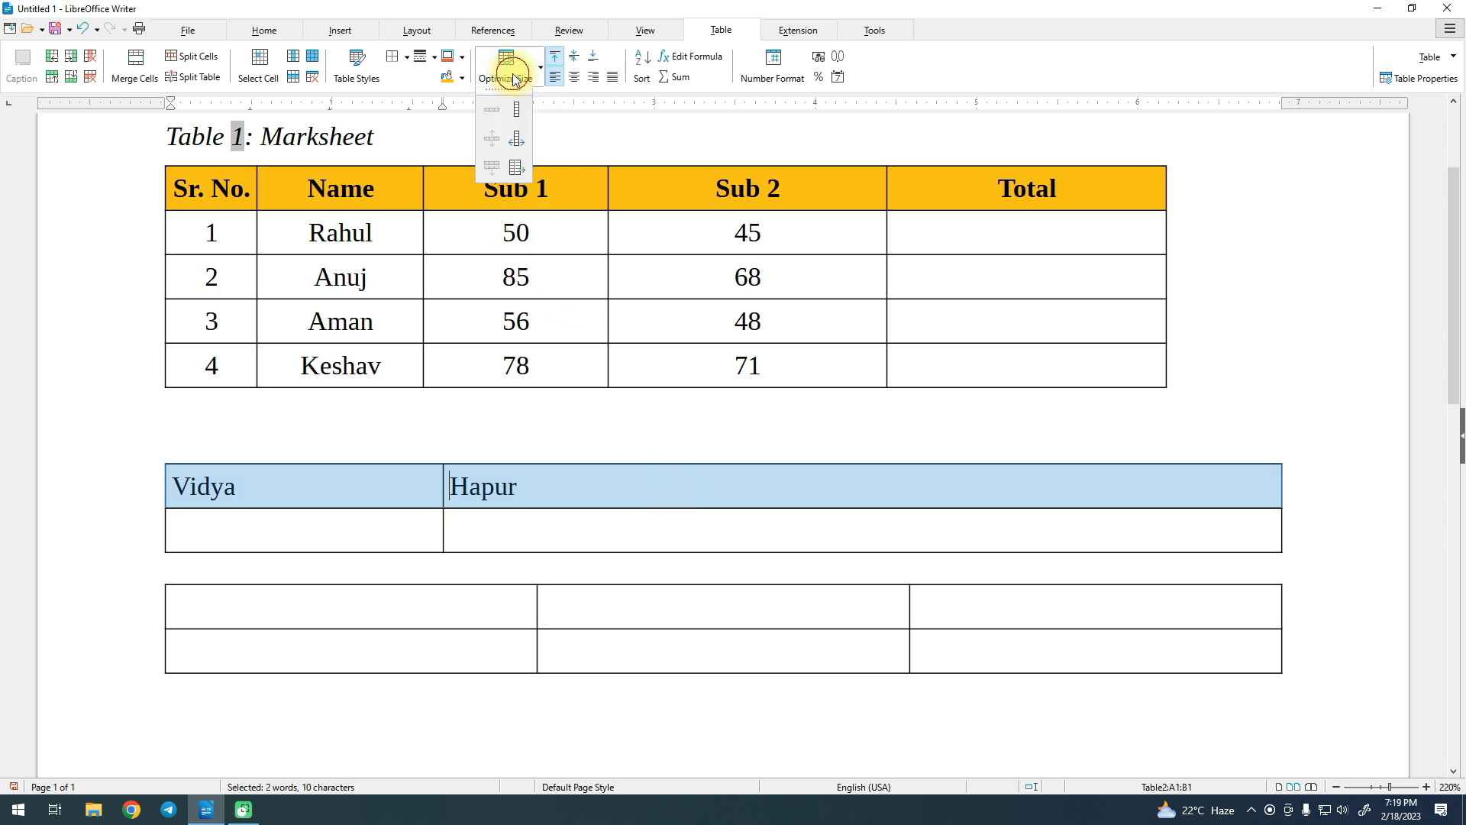
click(522, 142)
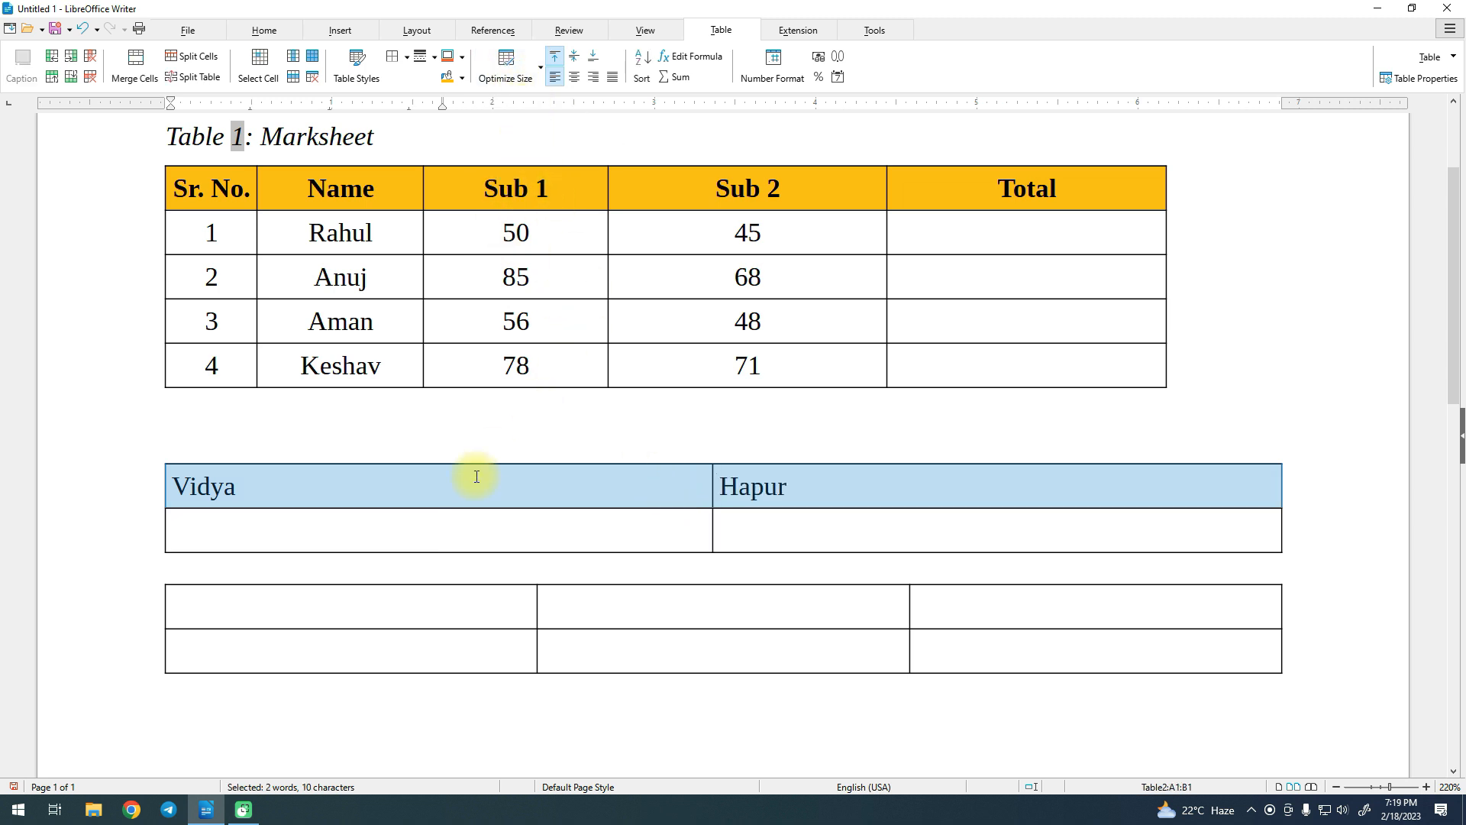
click(462, 501)
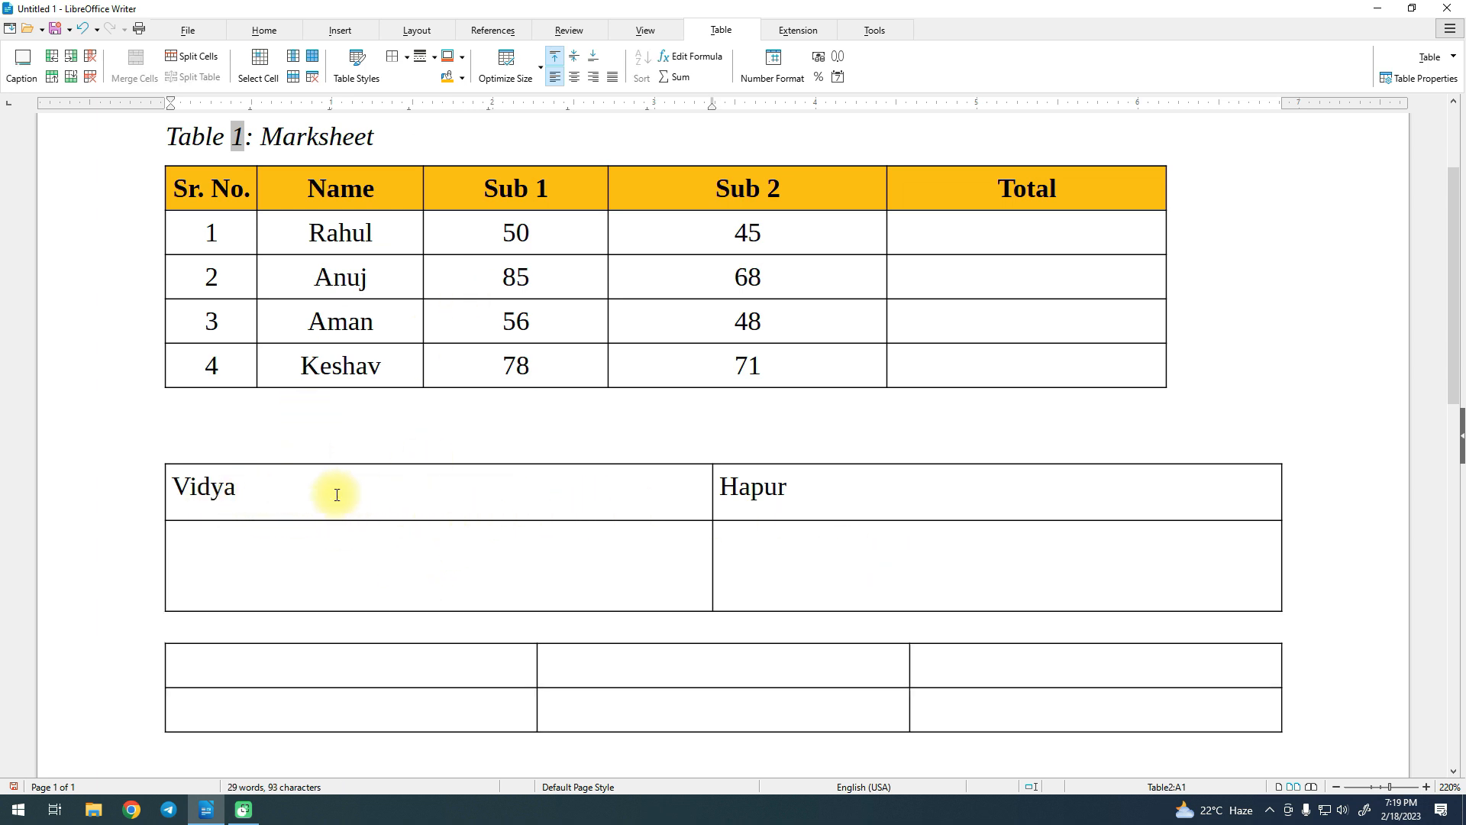
Apply Optimal Row Height to both rows of the two-column table, using its first column.
drag(334, 491, 736, 589)
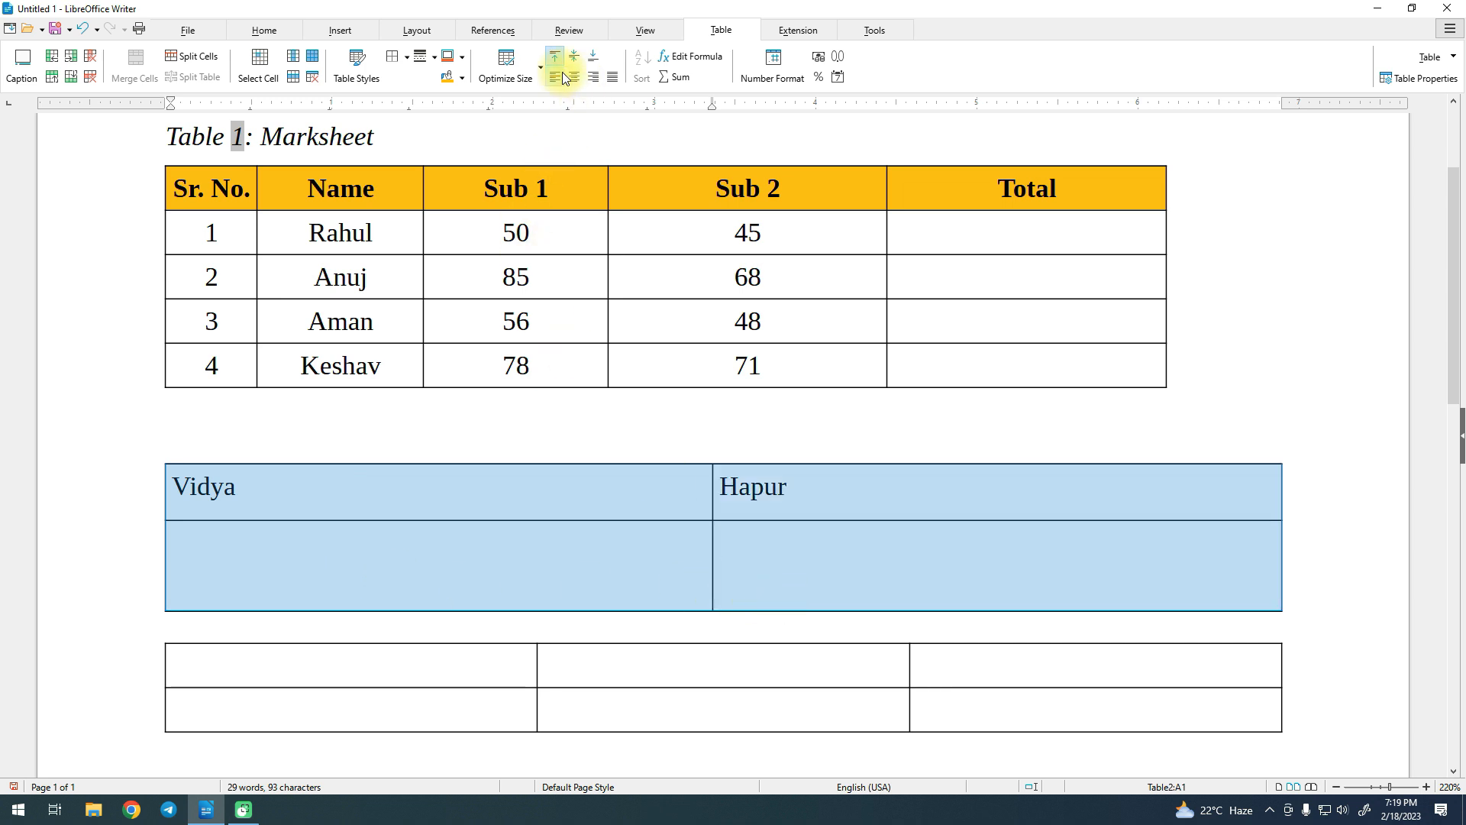
drag(410, 520, 406, 547)
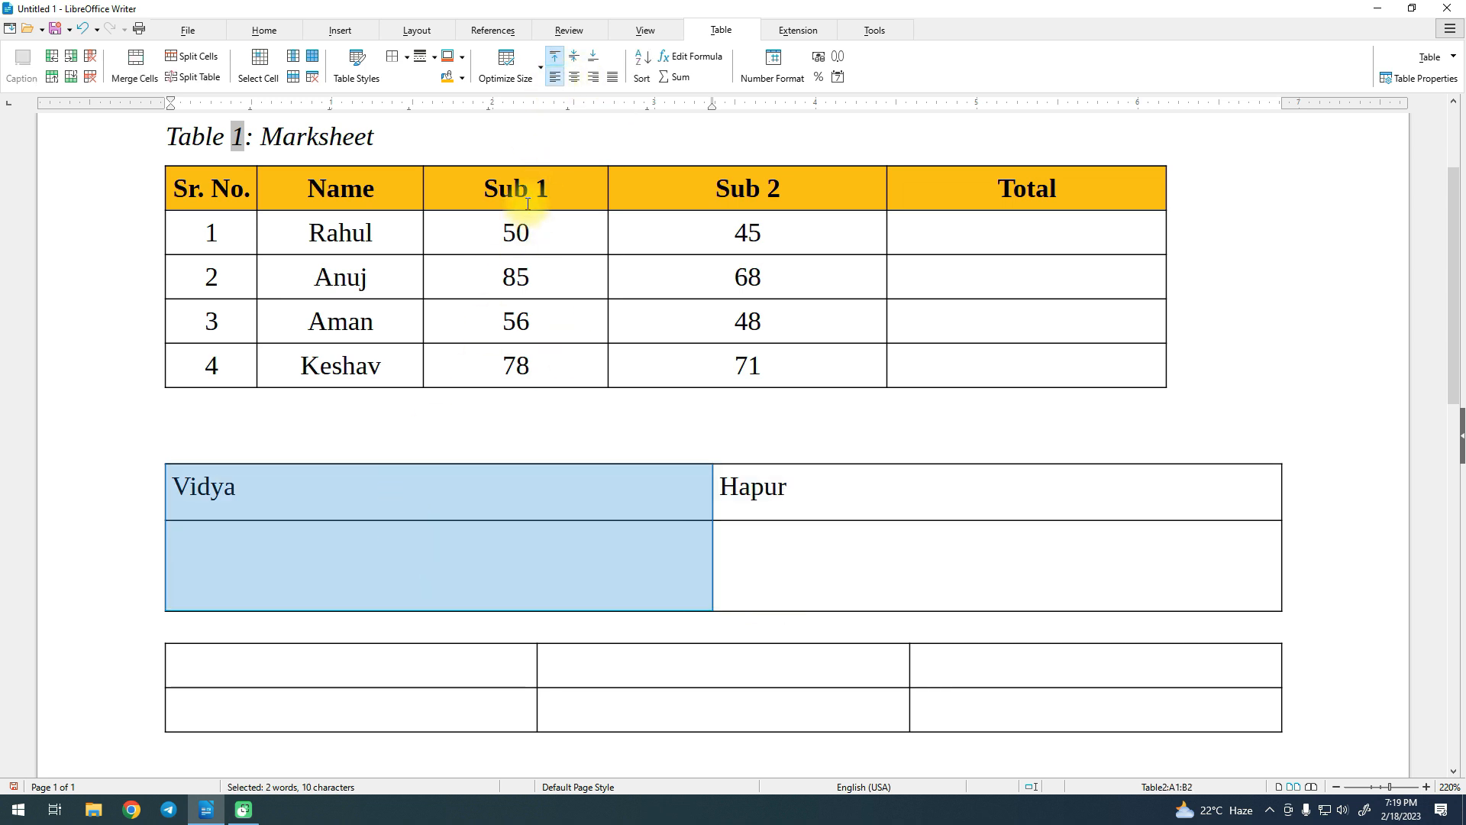
click(525, 78)
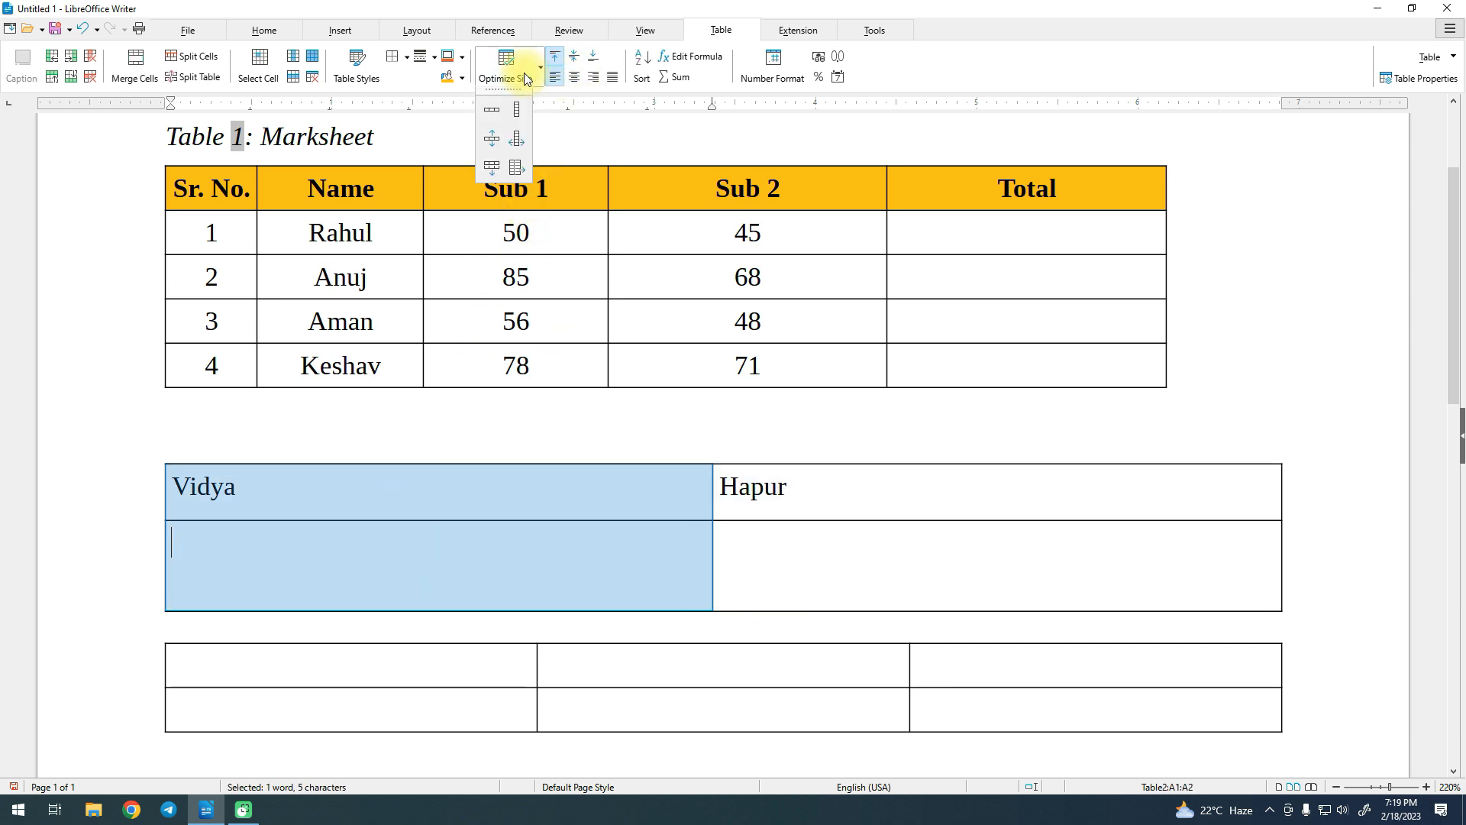
click(493, 140)
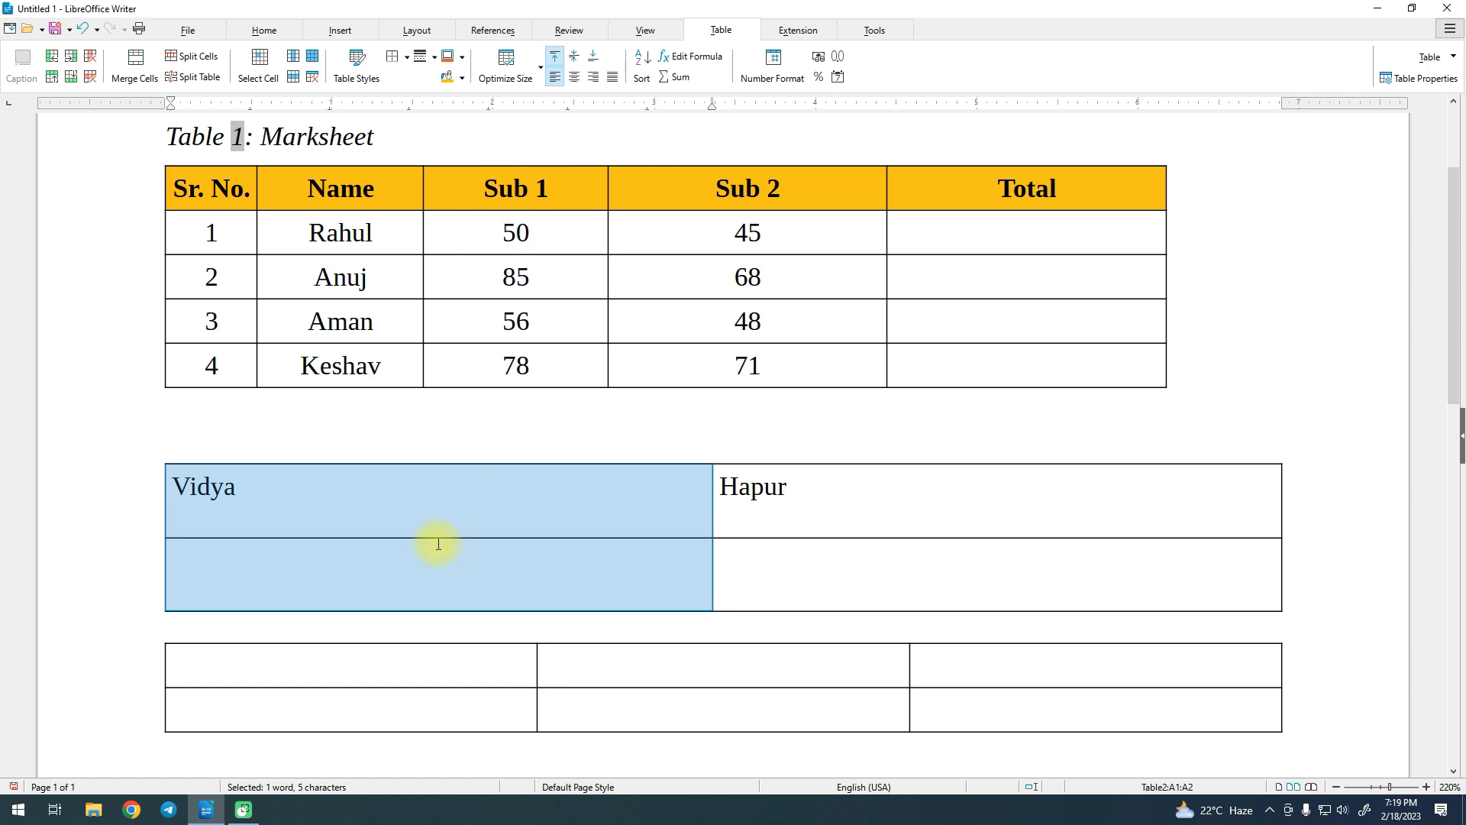
drag(425, 510, 288, 438)
click(265, 488)
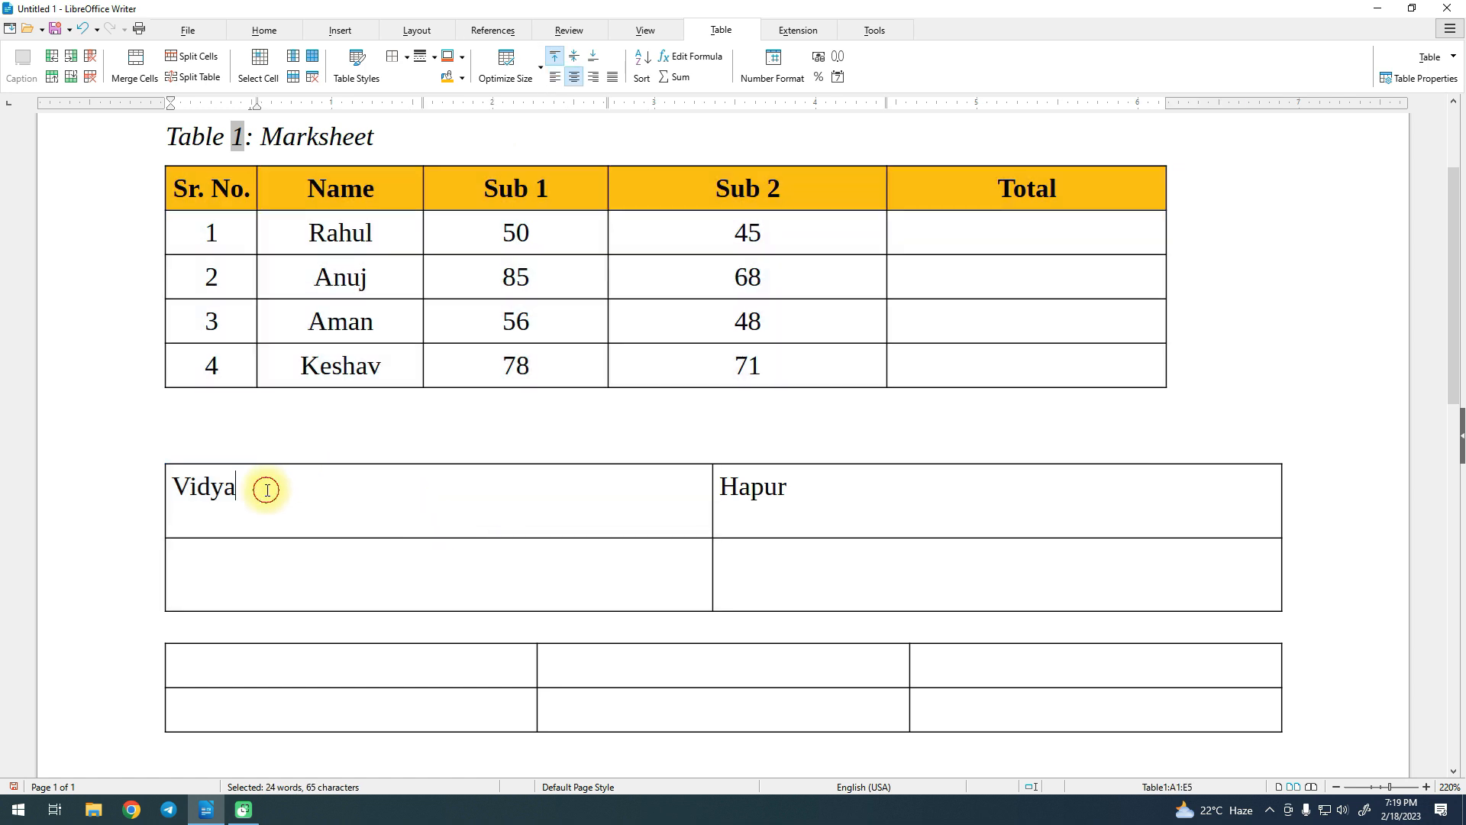
Try distributing the marksheet's Sub 1 and Sub 2 columns evenly, and undo the change.
click(282, 194)
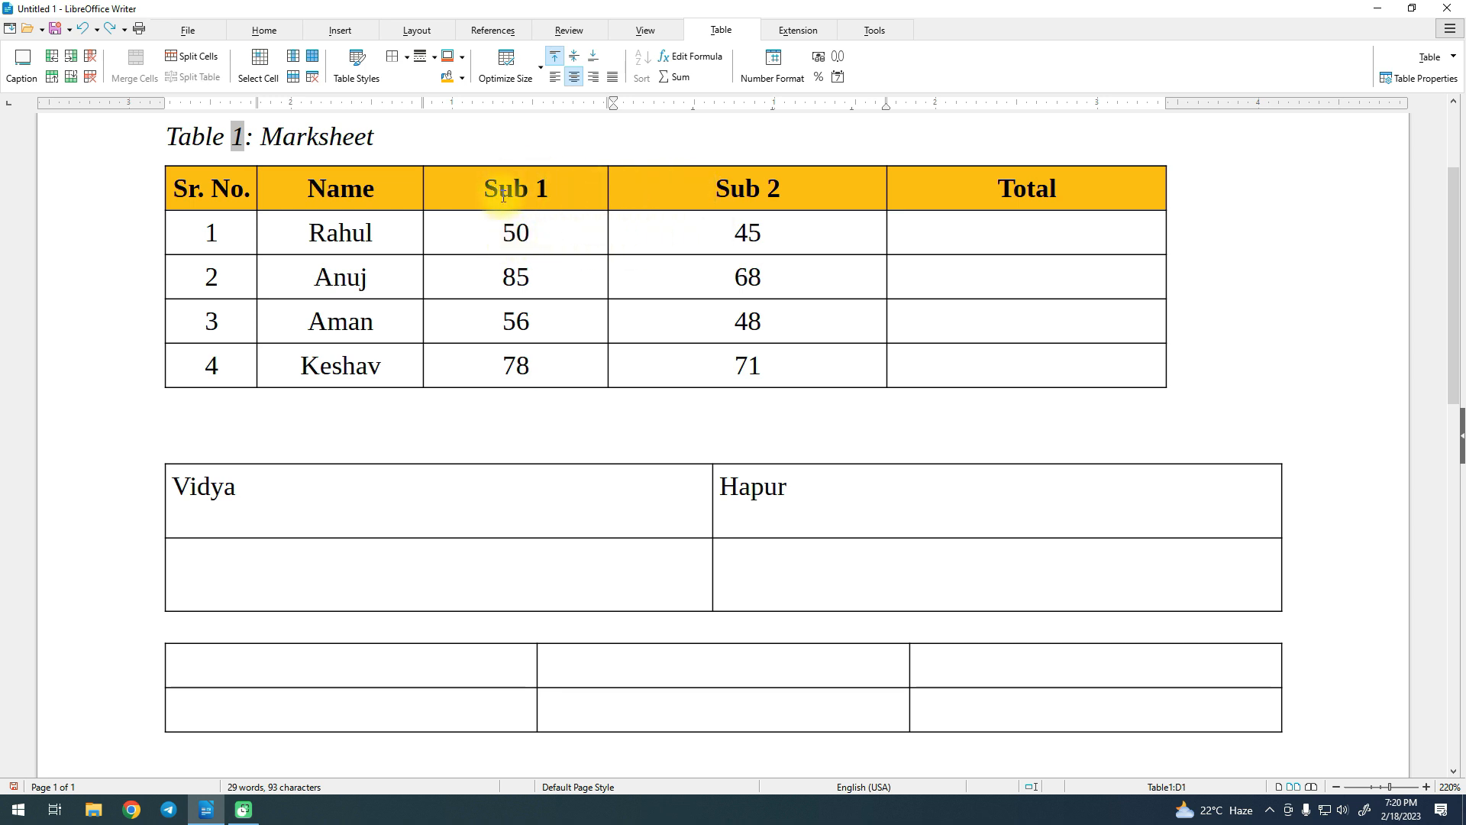
drag(485, 186, 730, 198)
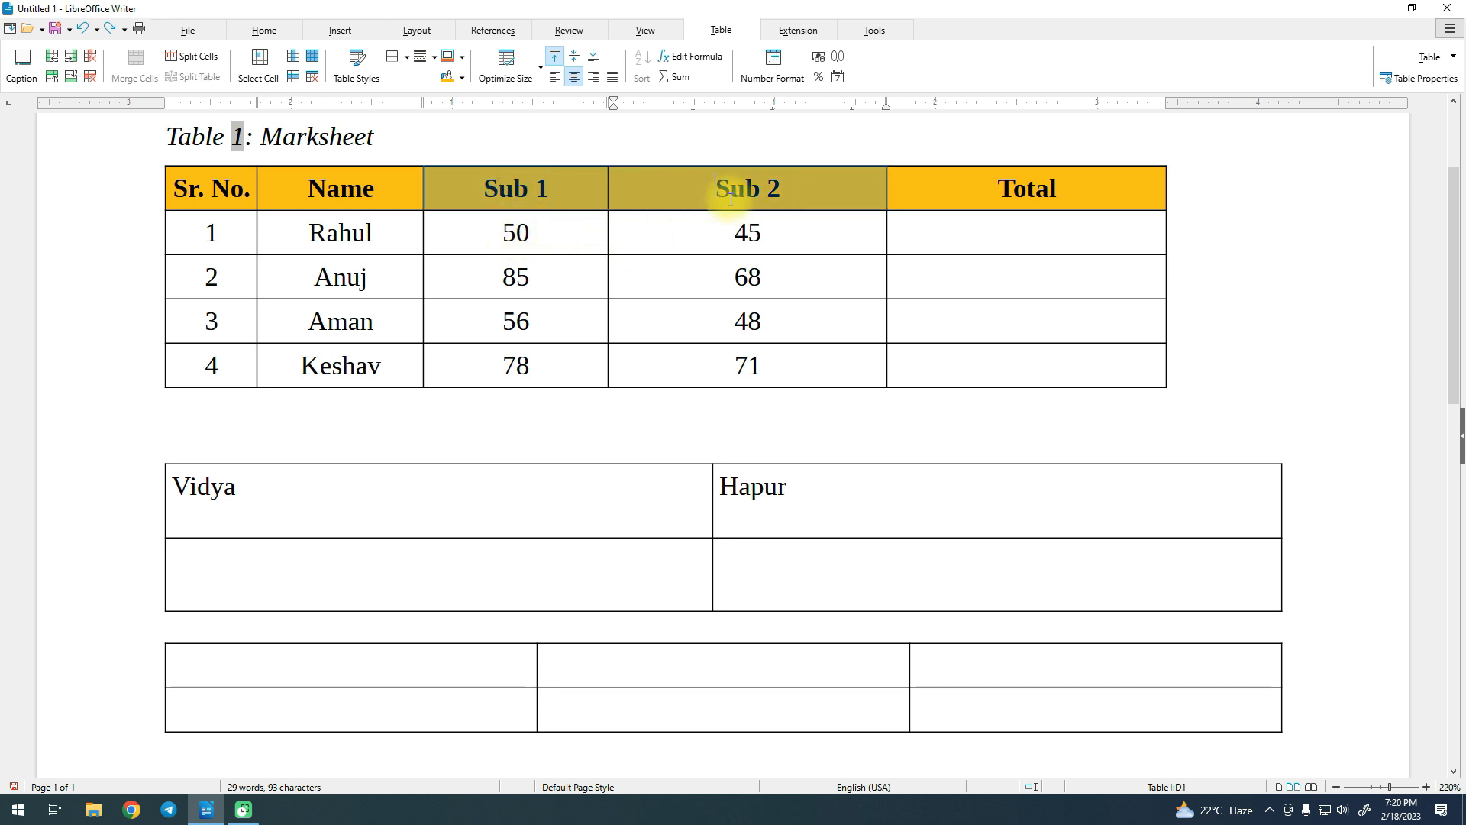
click(521, 79)
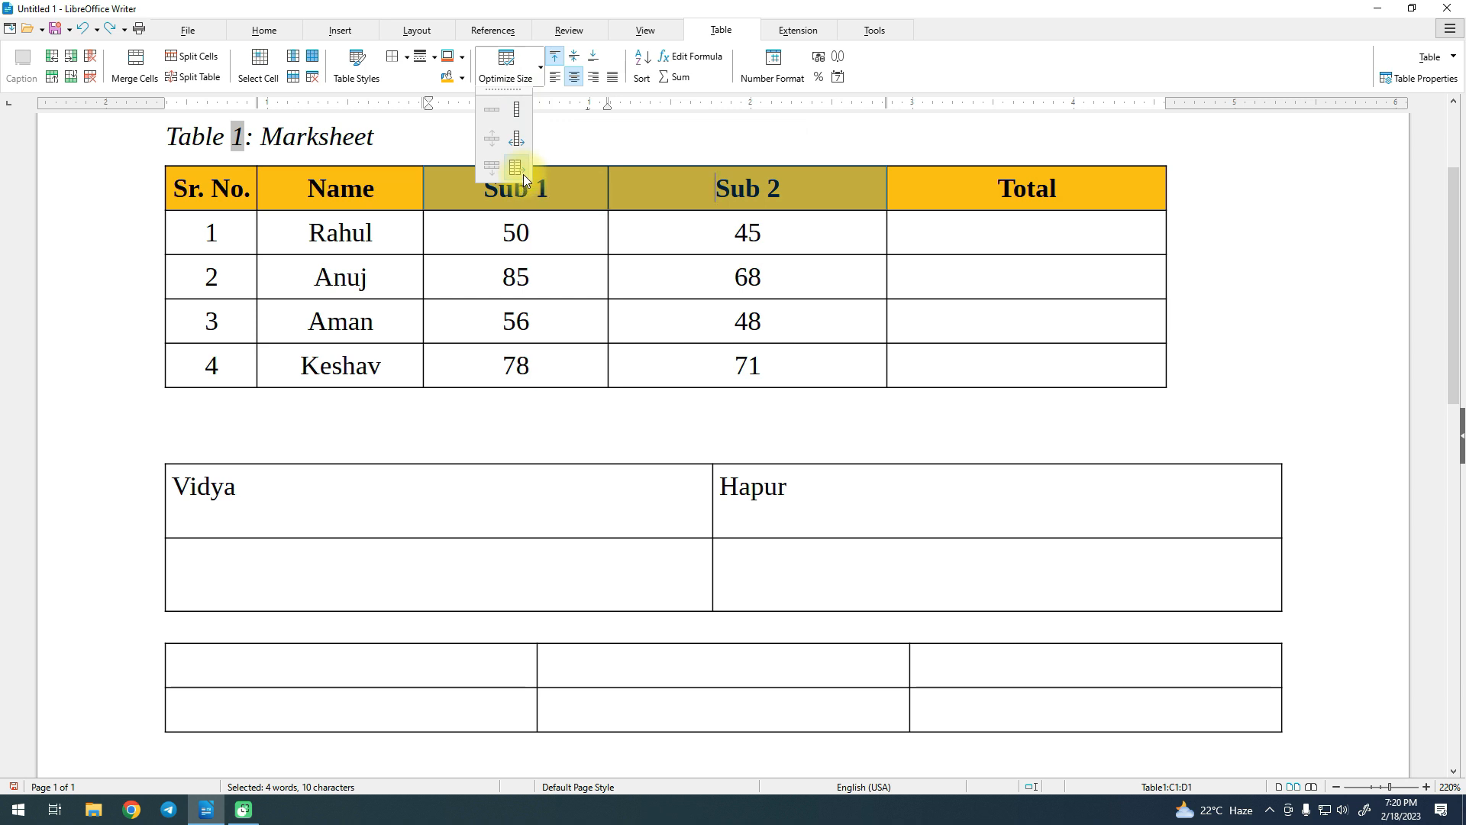
click(524, 174)
click(577, 189)
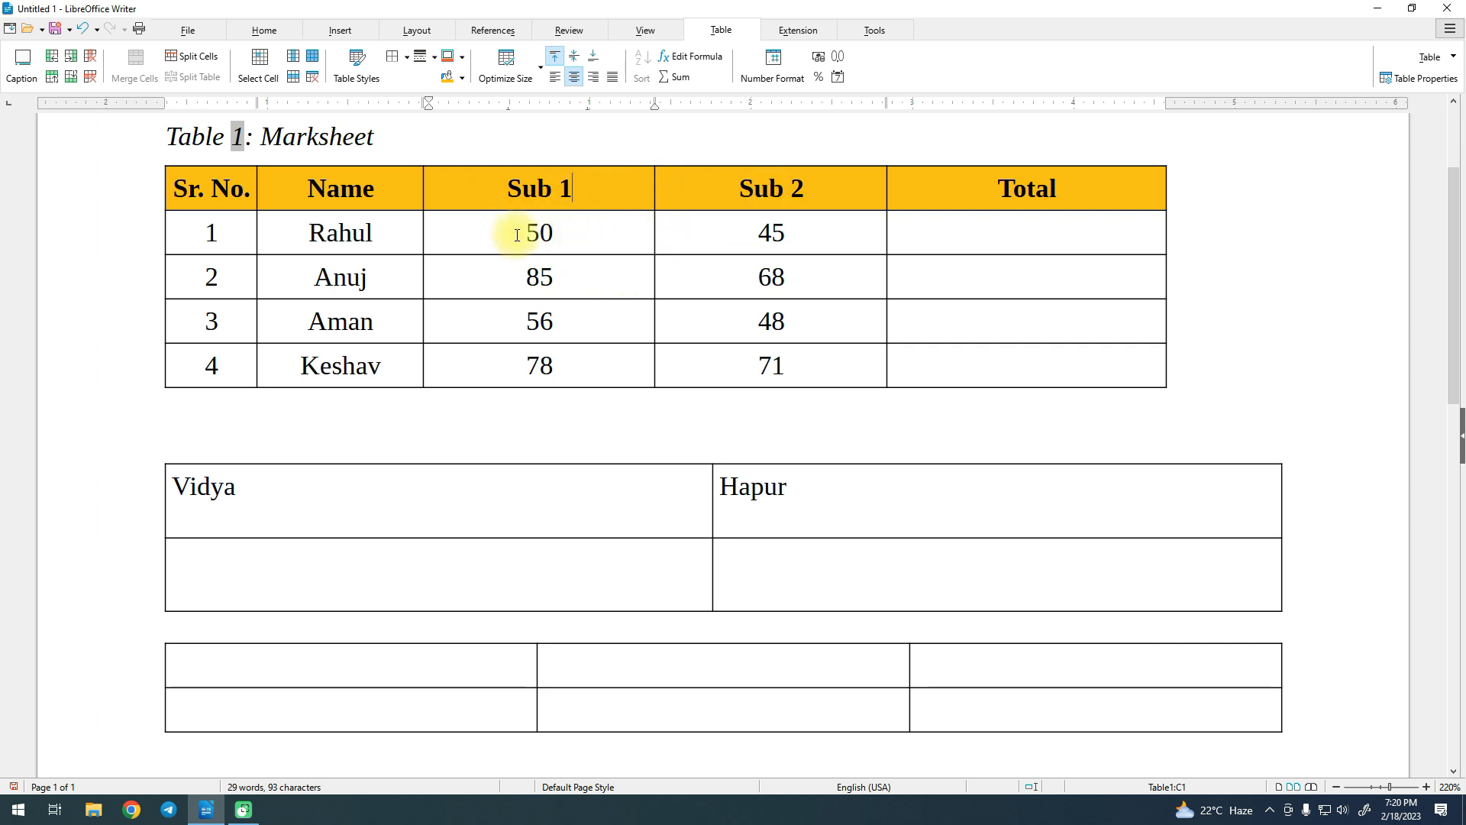
key(ctrl+z)
Distribute the marksheet's Sub 1 and Sub 2 columns evenly.
drag(474, 182, 749, 190)
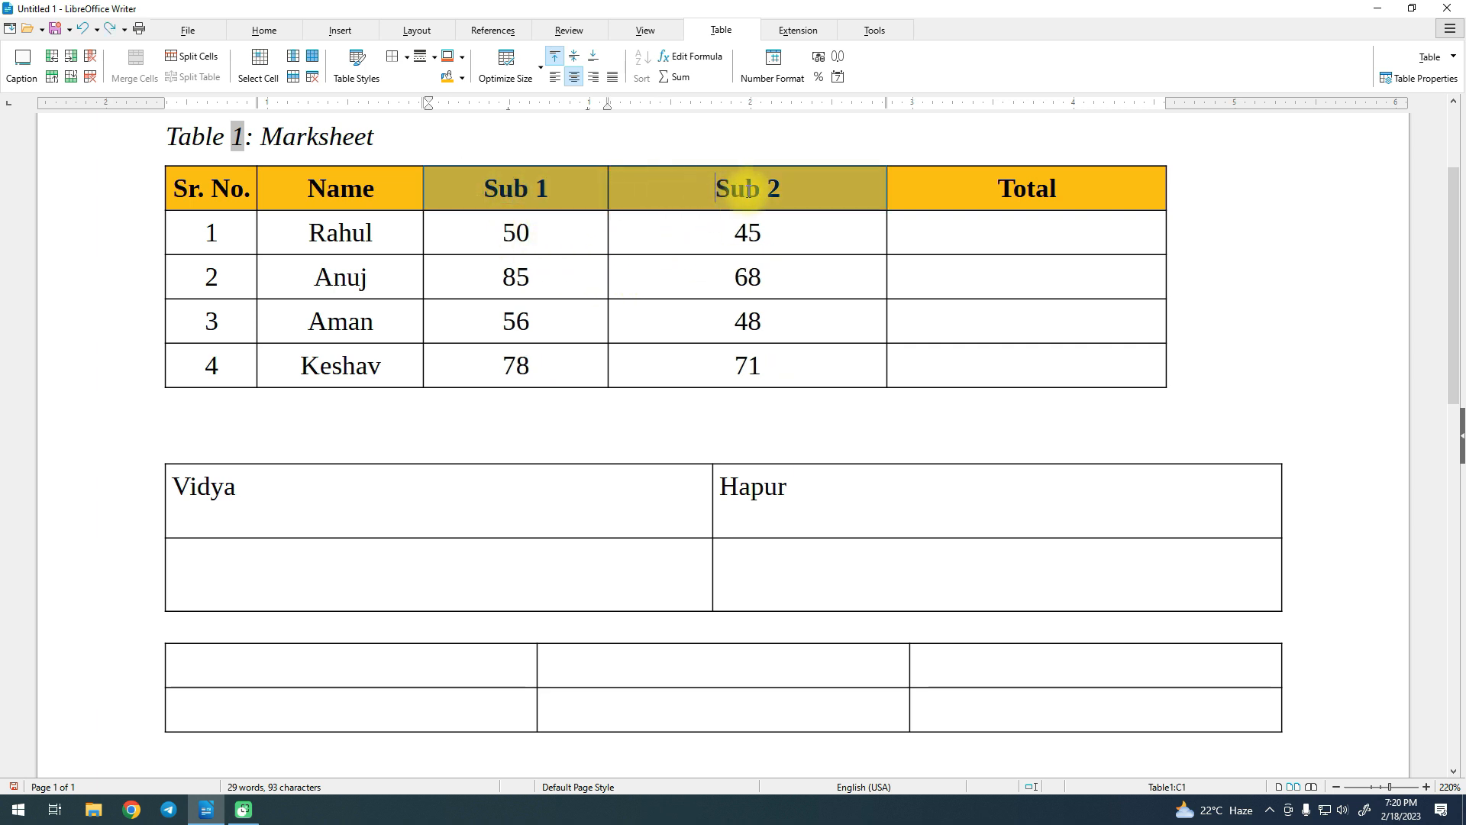
click(510, 77)
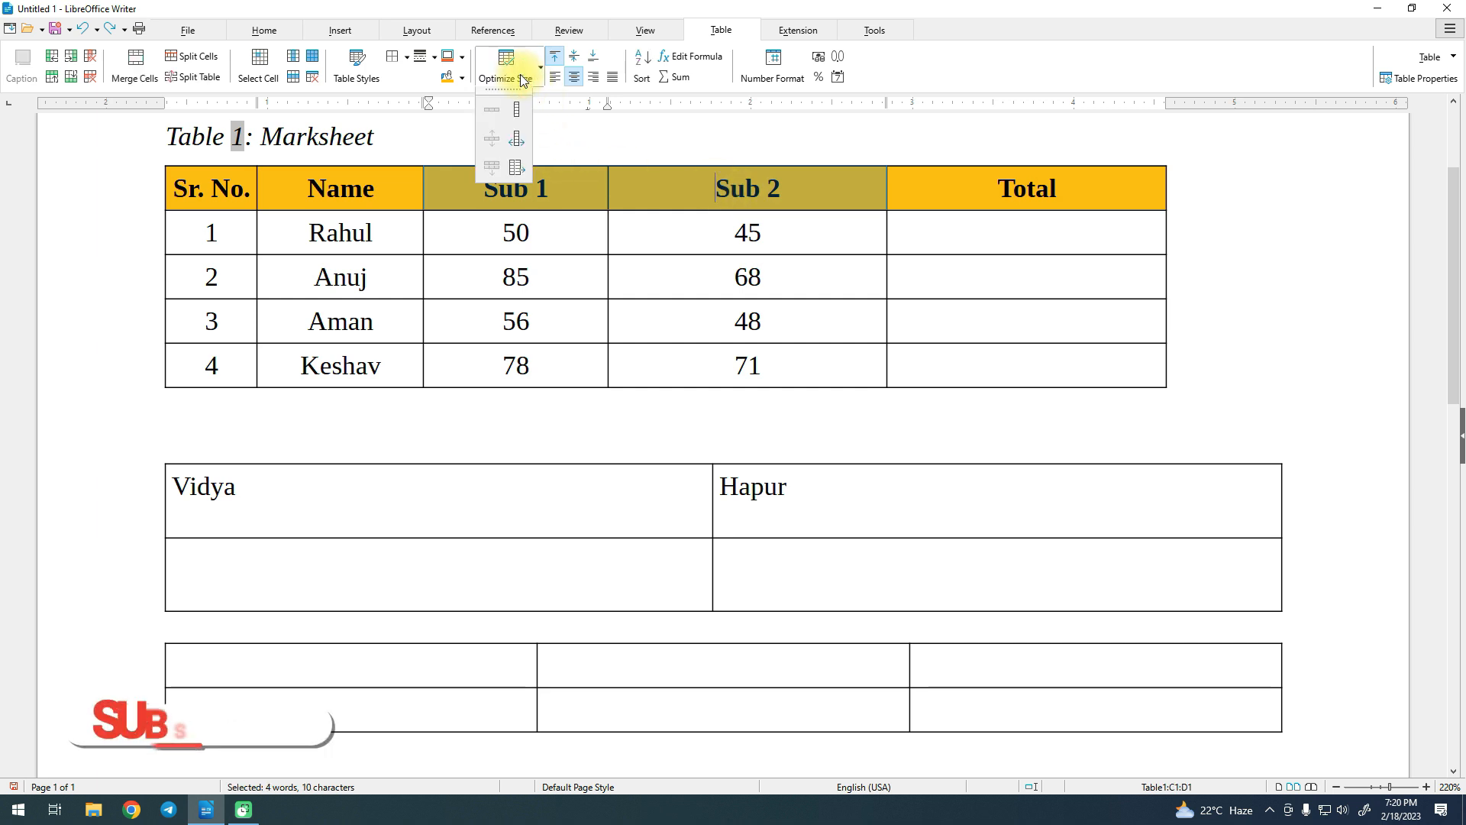
click(517, 168)
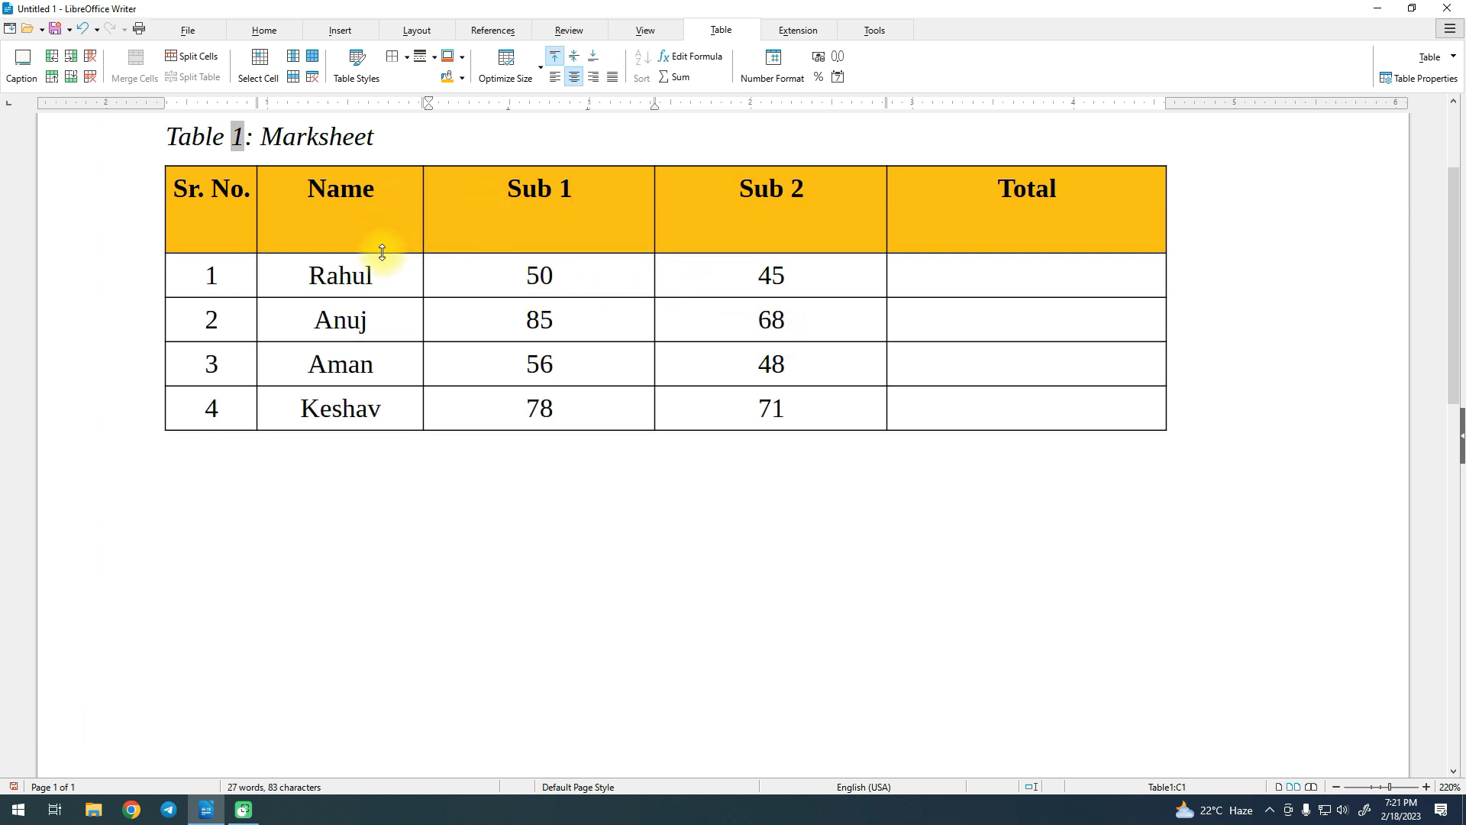
Reduce the marksheet's header row height and try centre and bottom vertical alignment on the Sub 1 heading, ending with top alignment.
drag(382, 247, 383, 231)
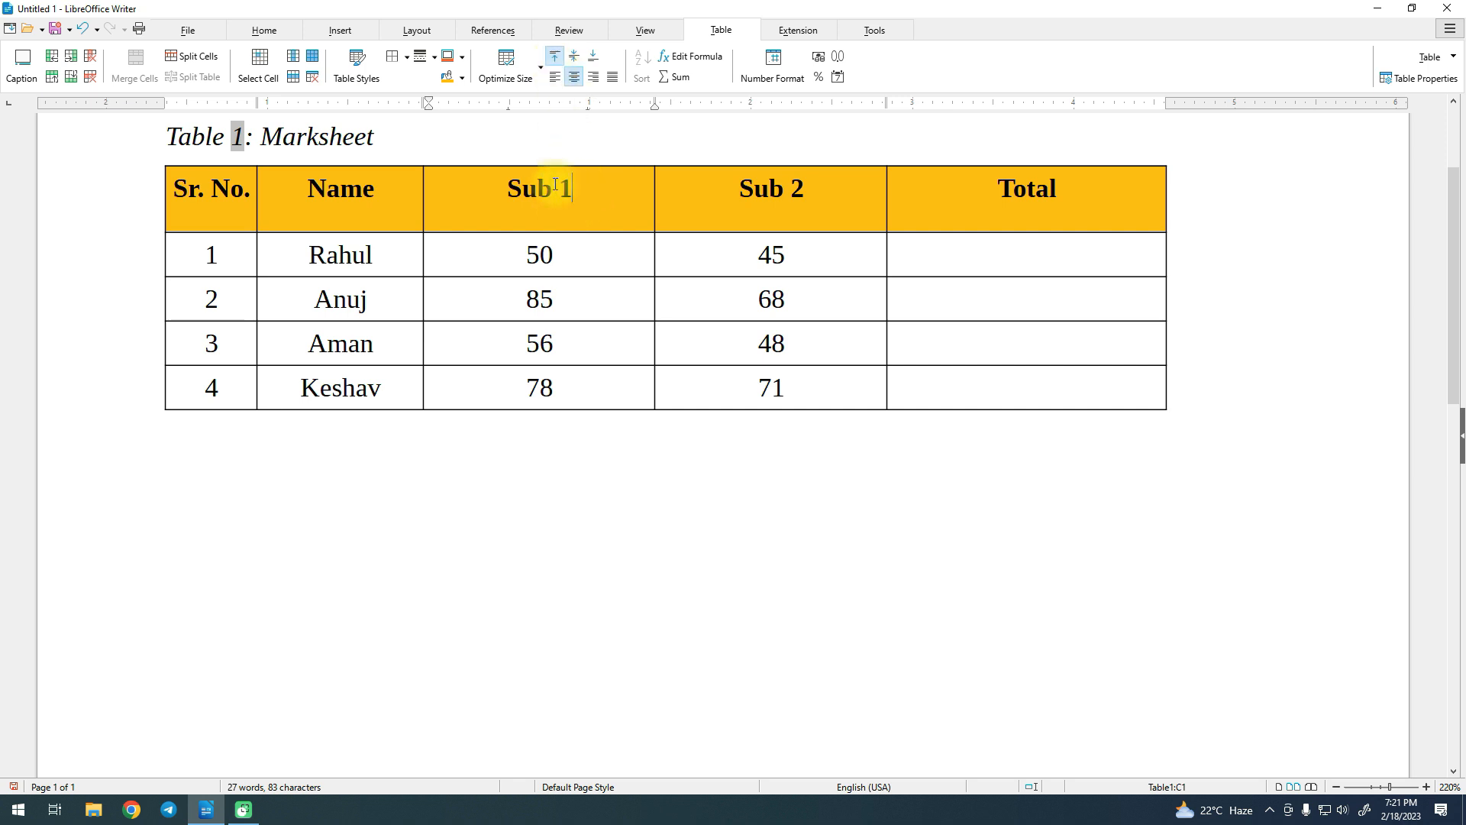
click(574, 59)
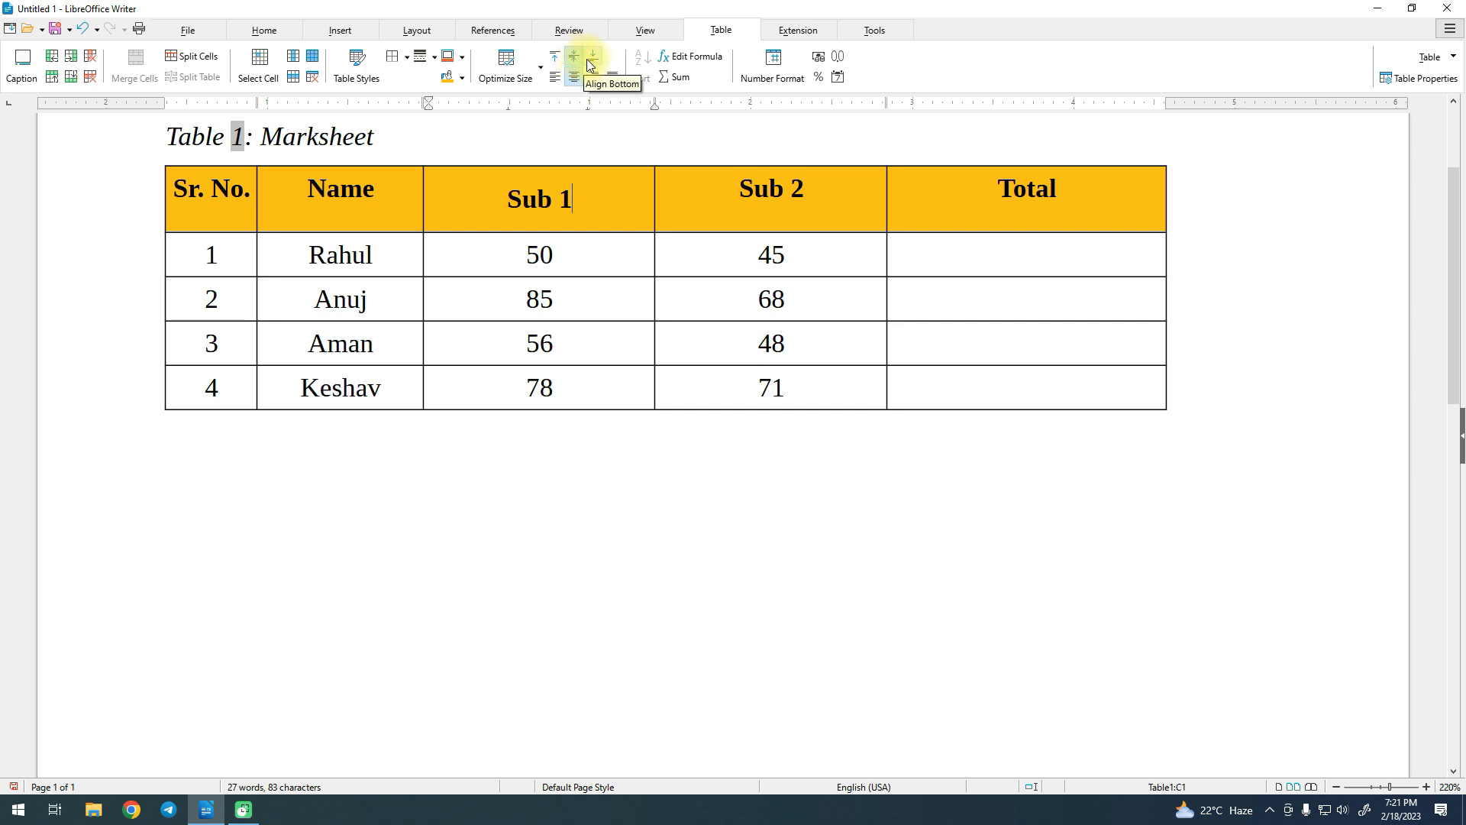
click(591, 61)
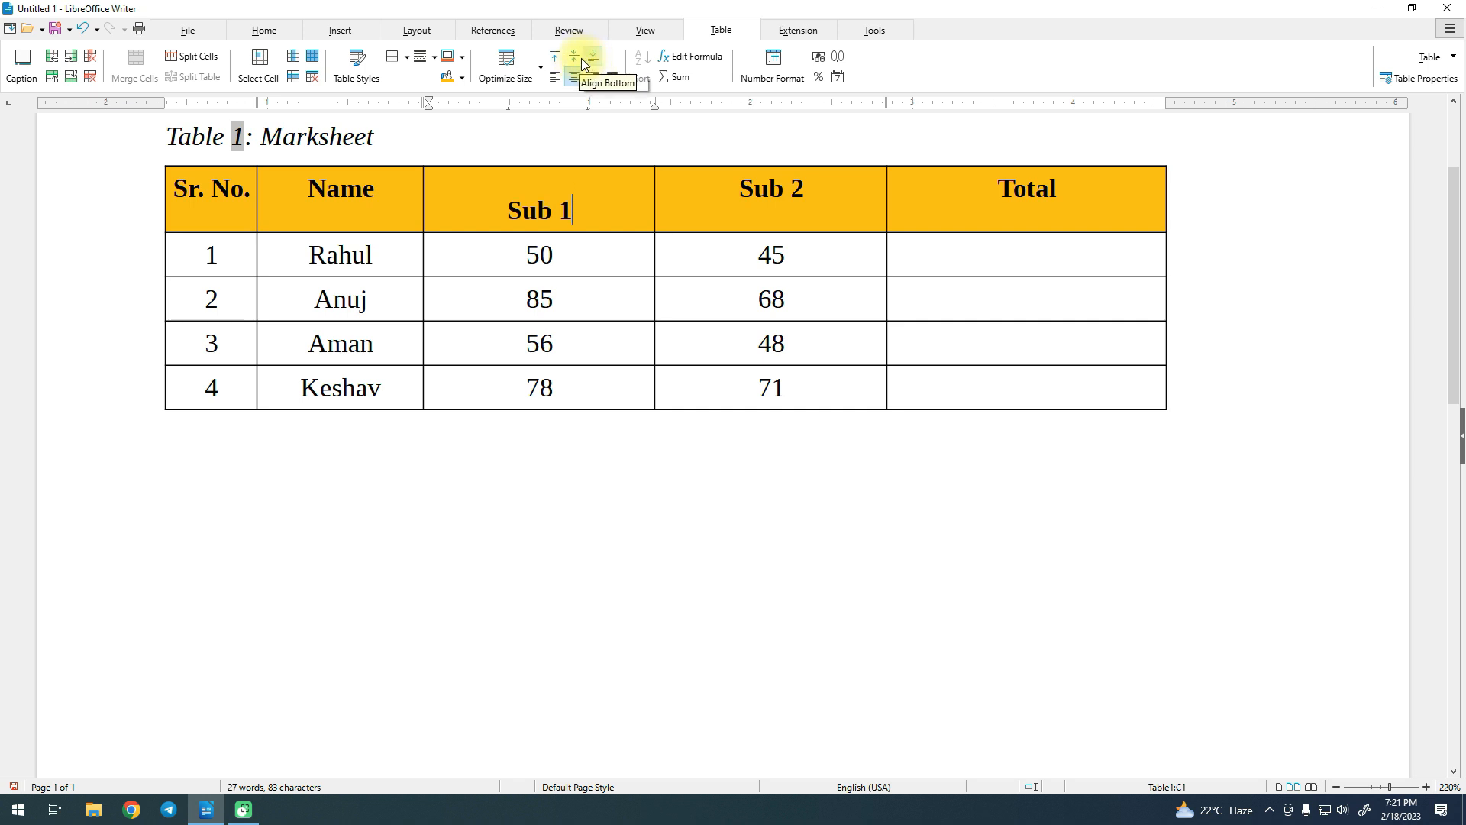
click(578, 58)
click(555, 55)
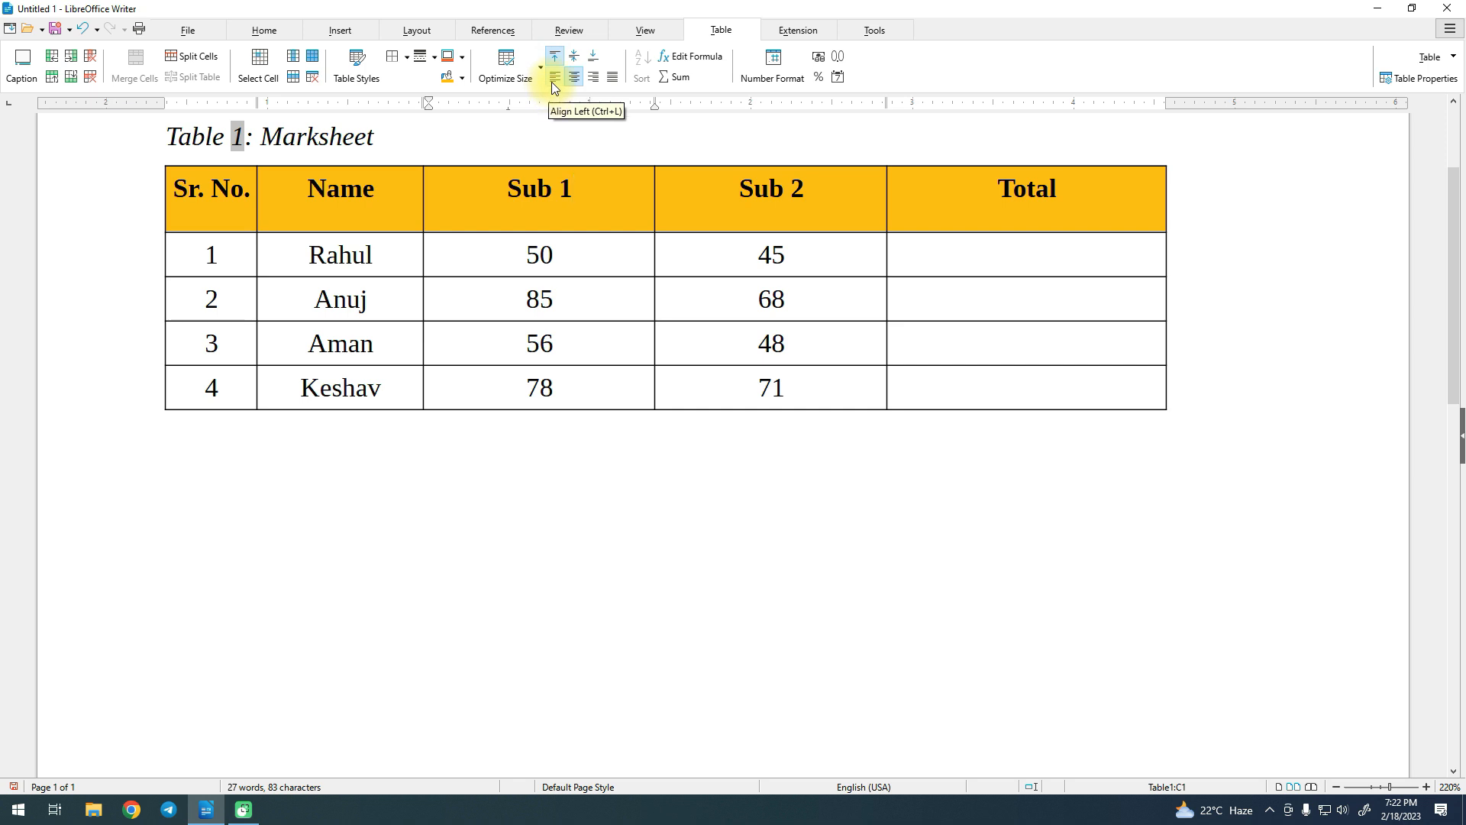
Try left and right horizontal alignment on the Sub 1 heading, ending with centre alignment.
click(551, 81)
click(572, 83)
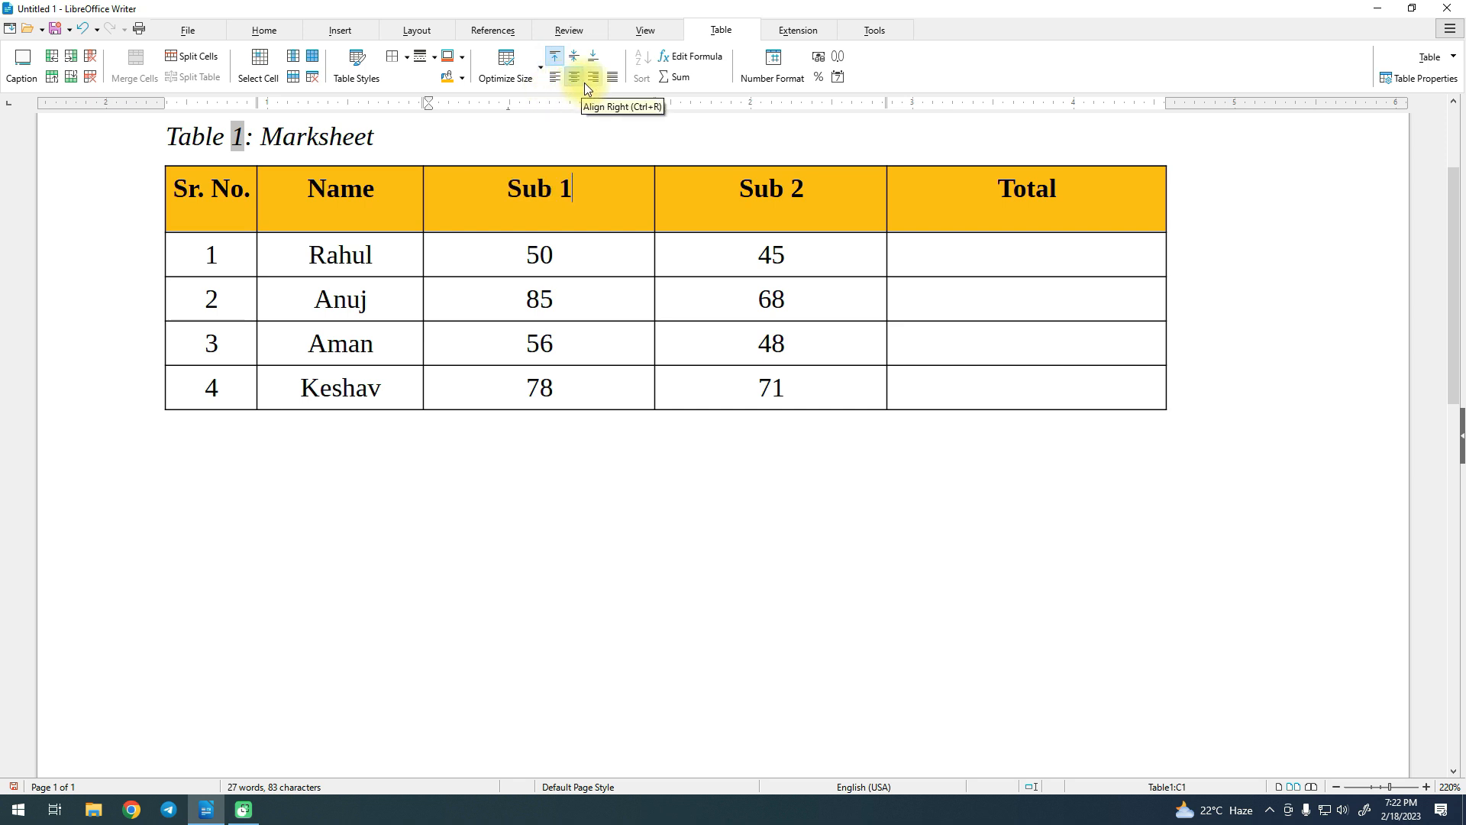
click(592, 79)
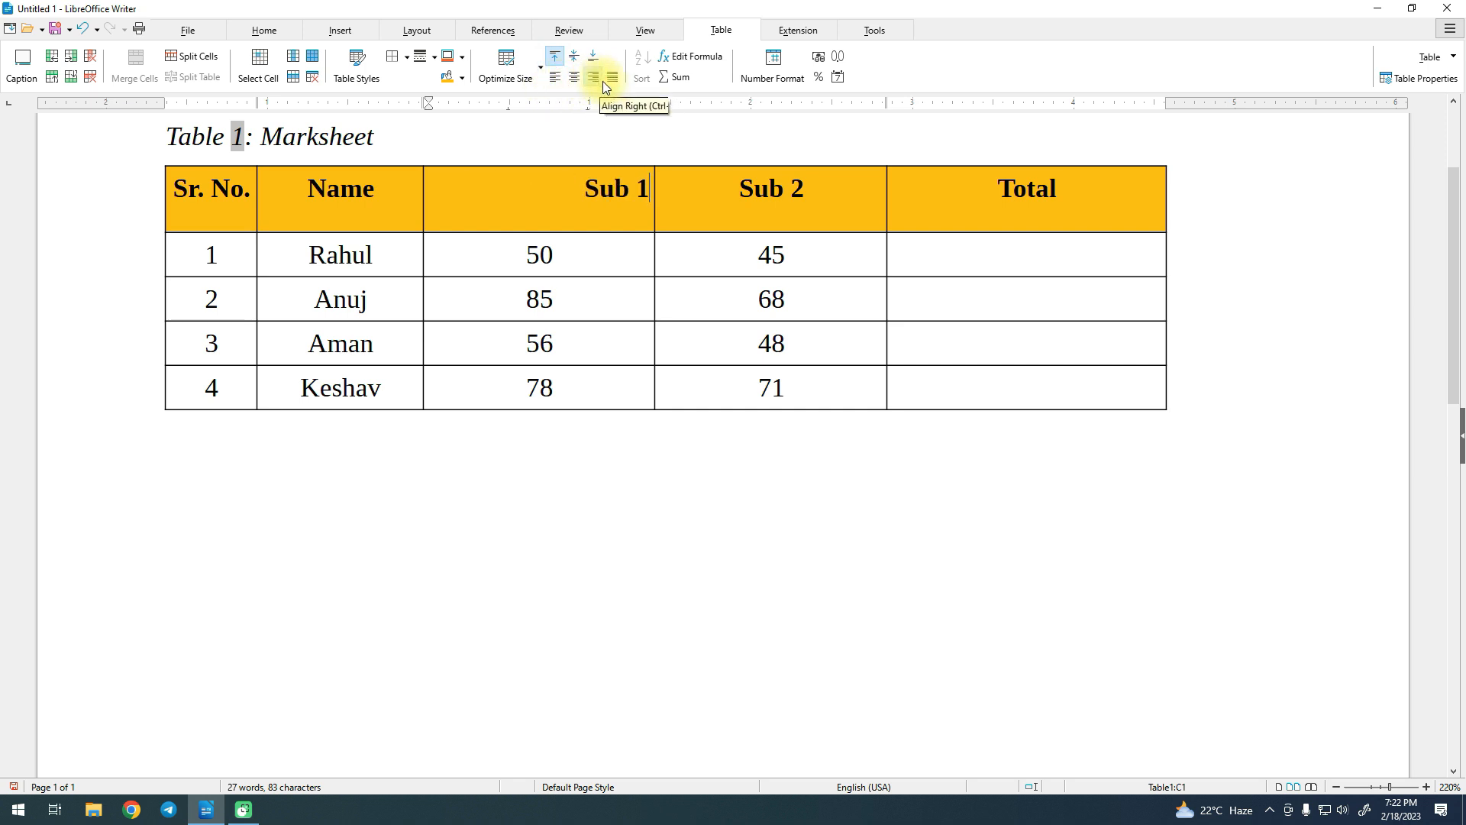
click(575, 79)
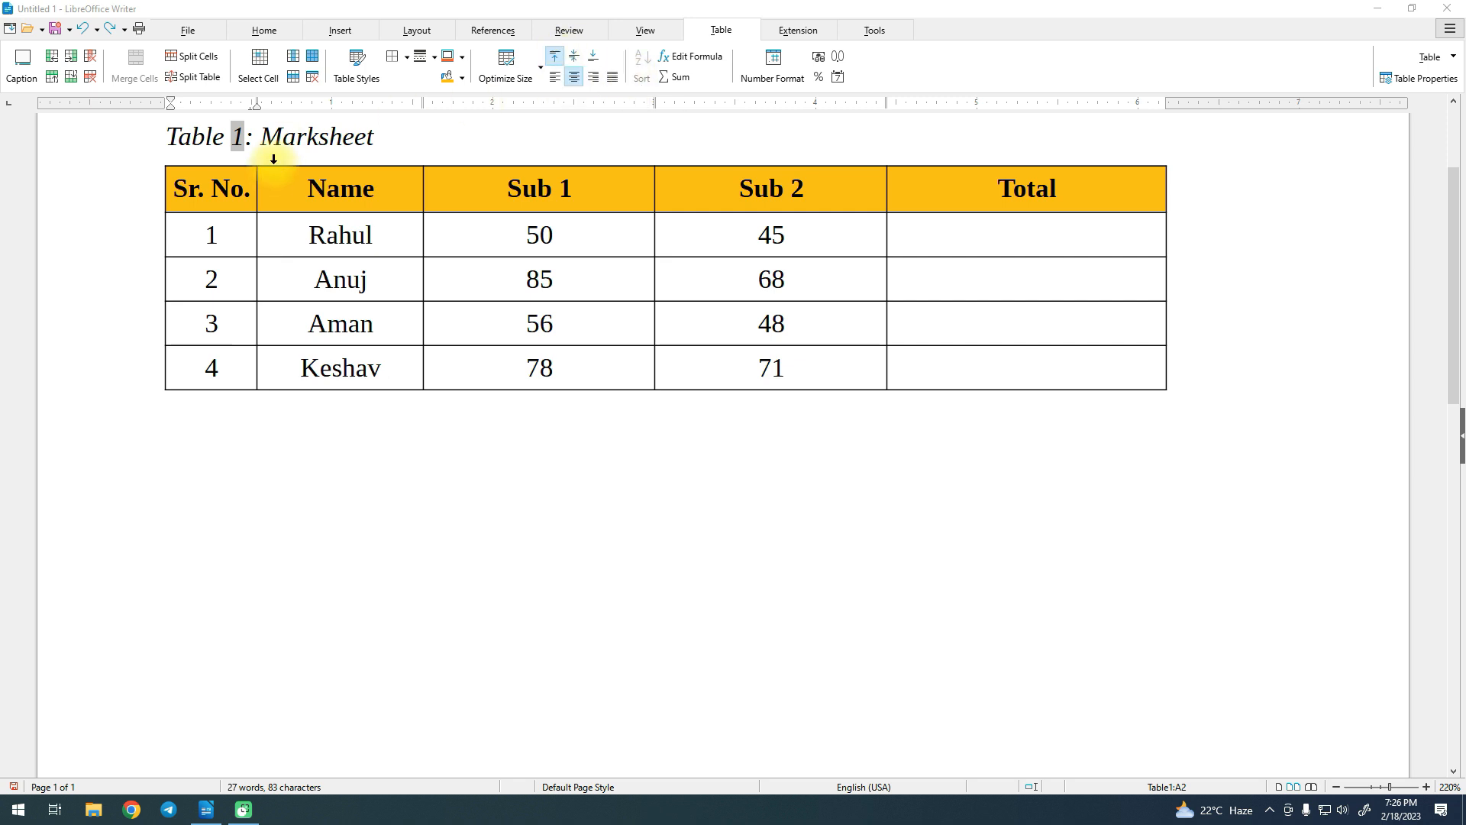
drag(225, 211, 217, 315)
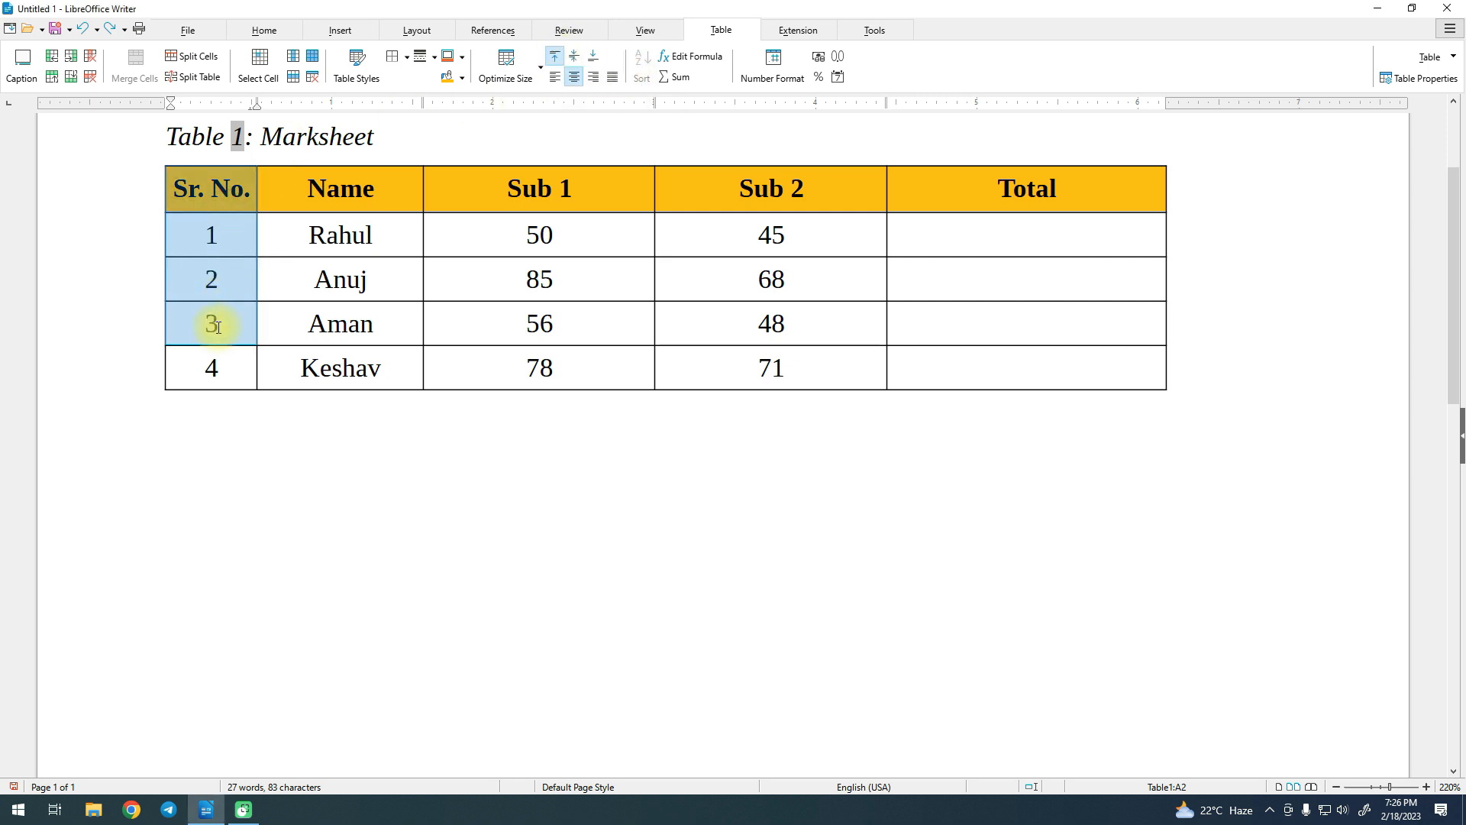
click(219, 233)
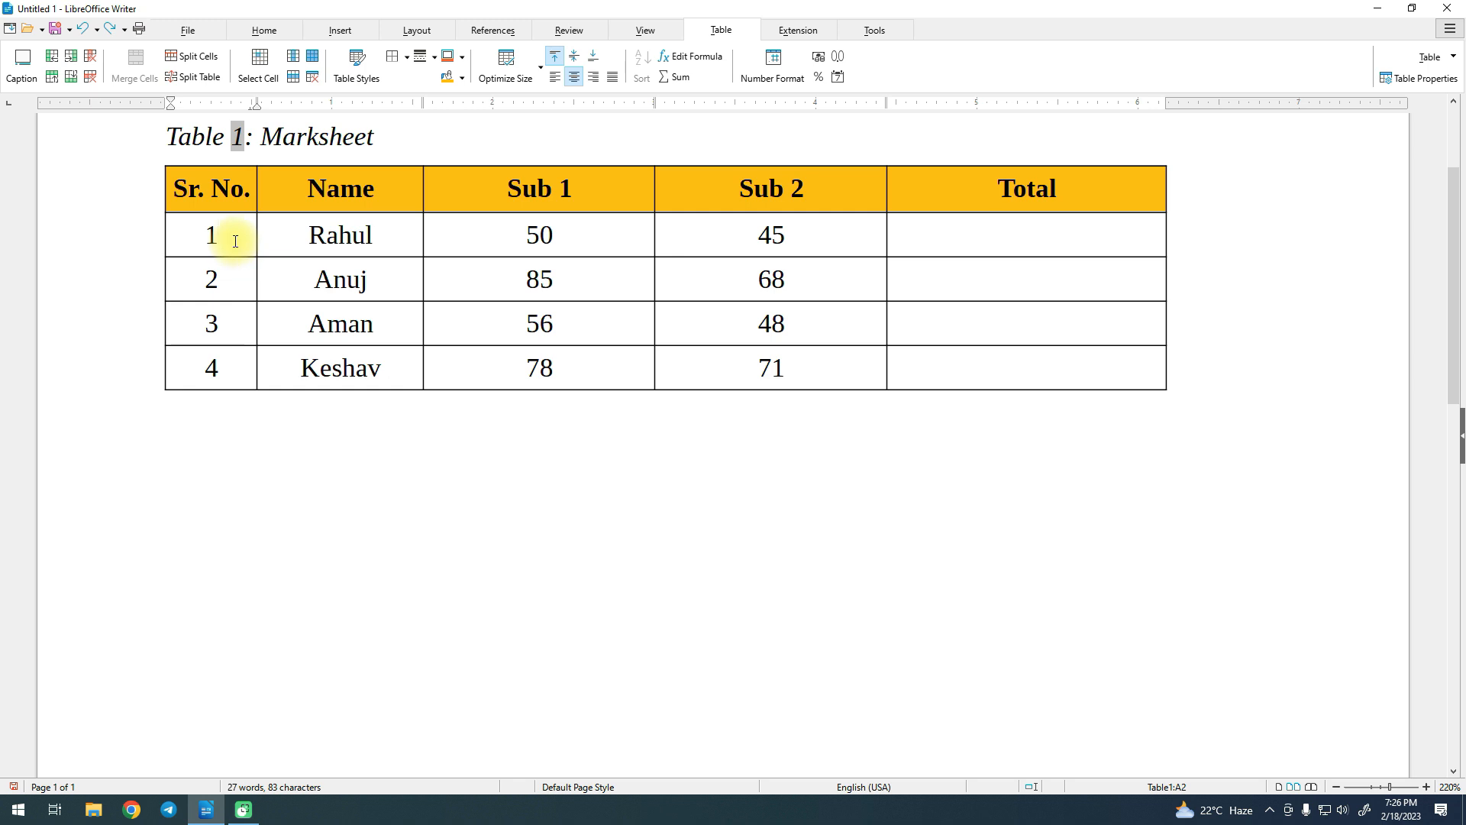
drag(303, 240, 318, 364)
click(317, 229)
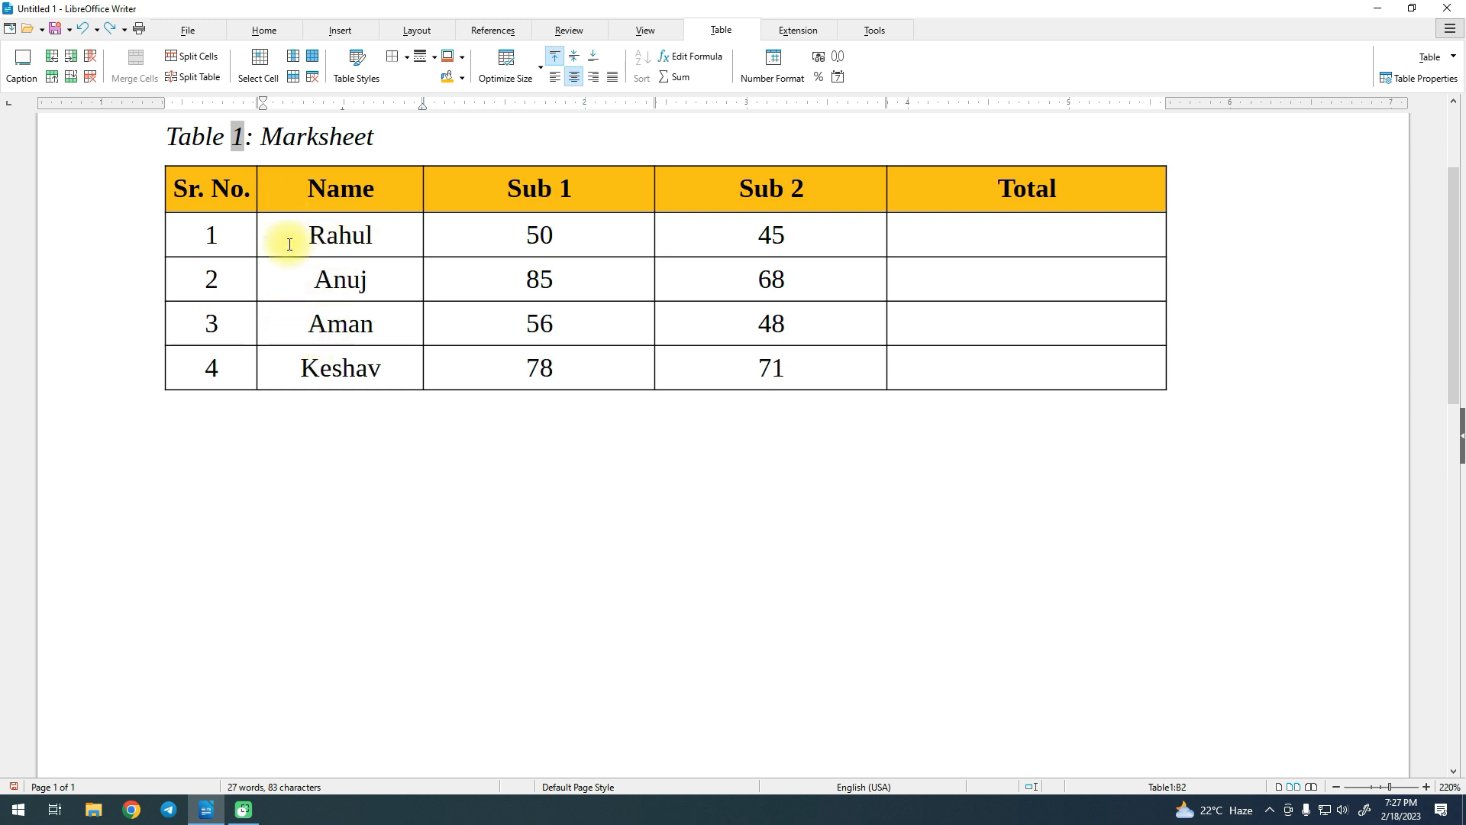
Sort the marksheet's Name, Sub 1 and Sub 2 data rows by name, using an alphanumeric key in ascending order.
drag(285, 242, 726, 360)
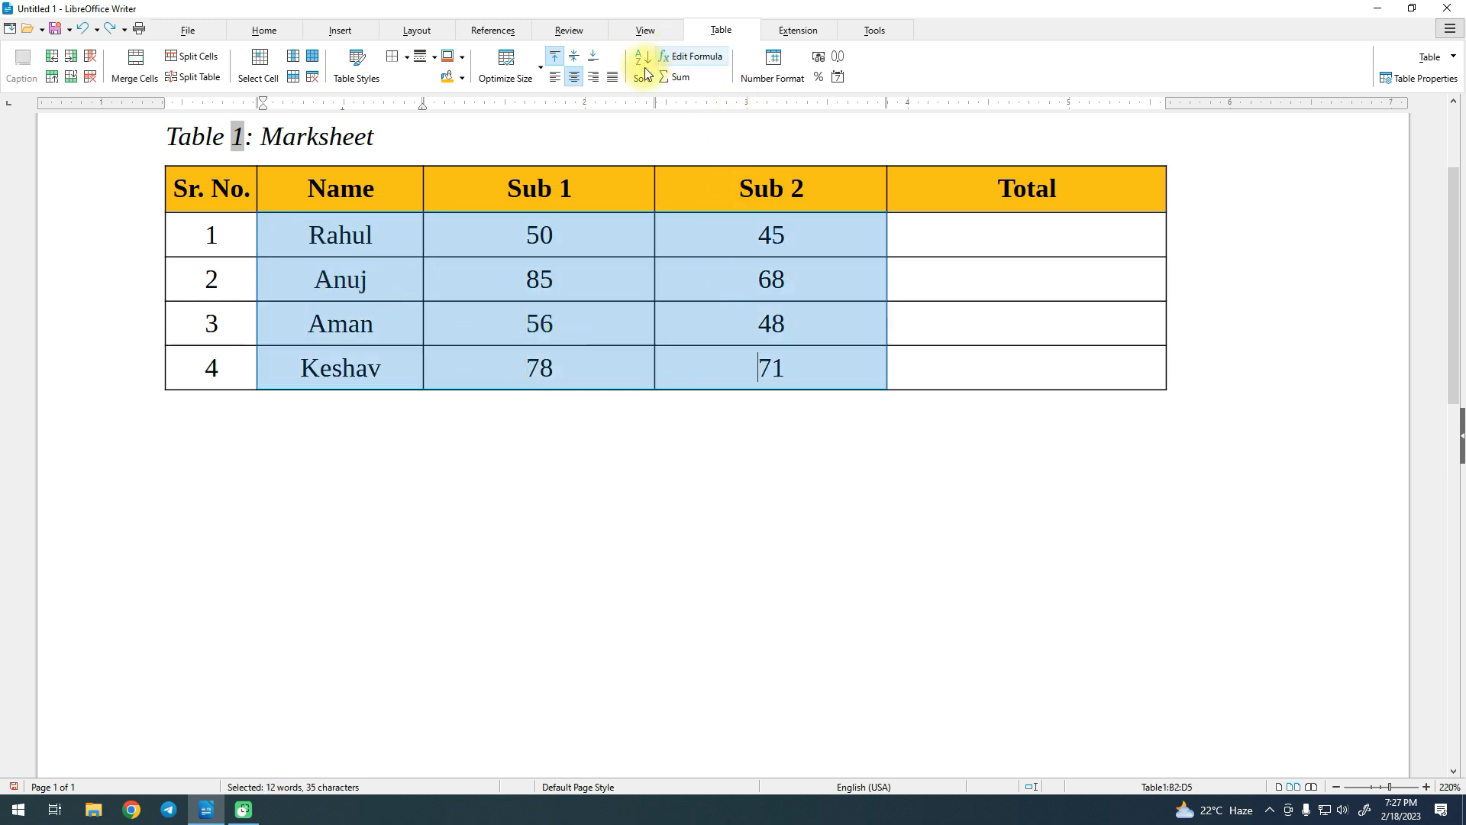
click(642, 67)
click(740, 314)
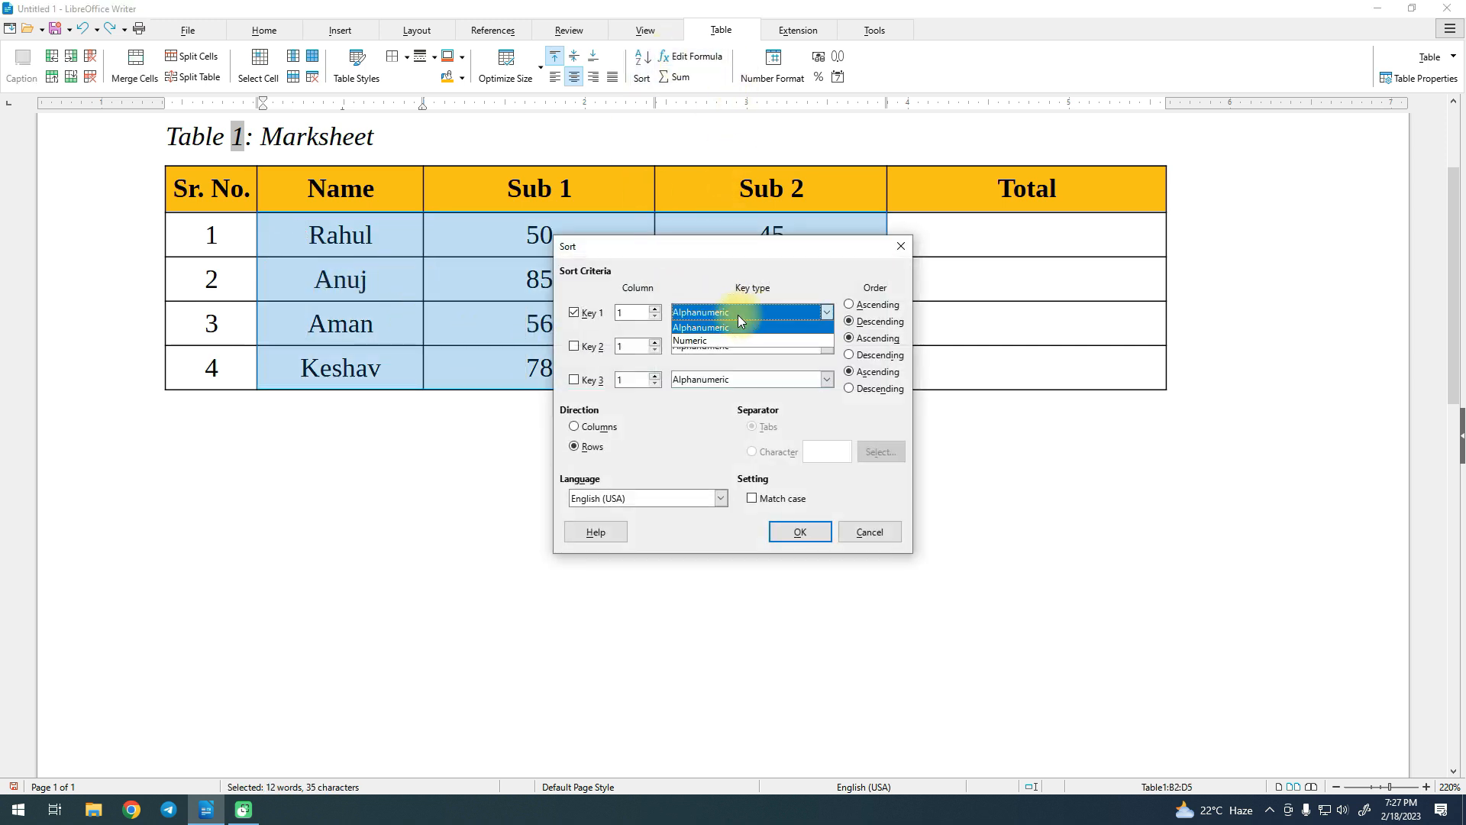
click(799, 318)
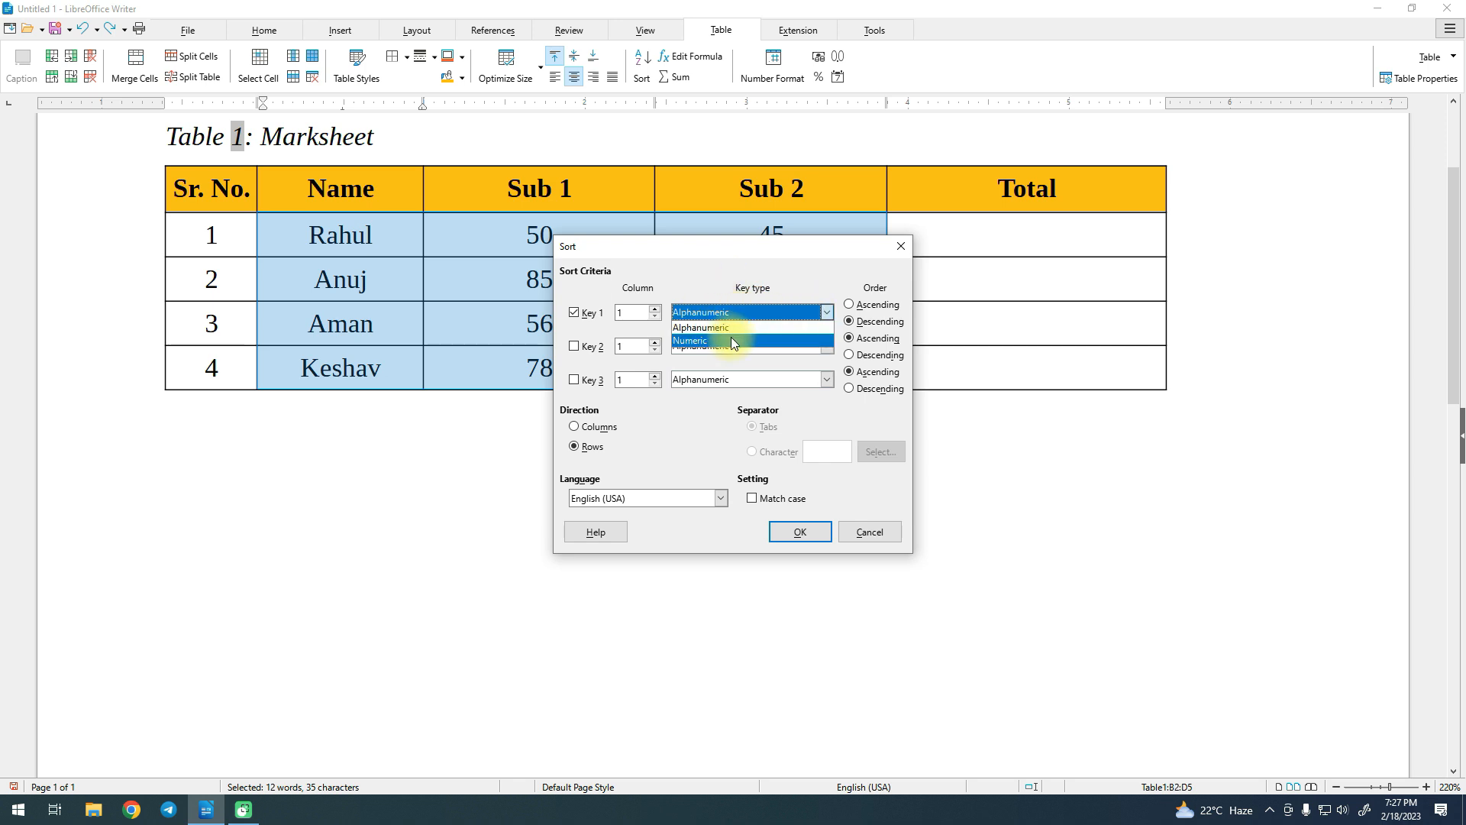
click(794, 286)
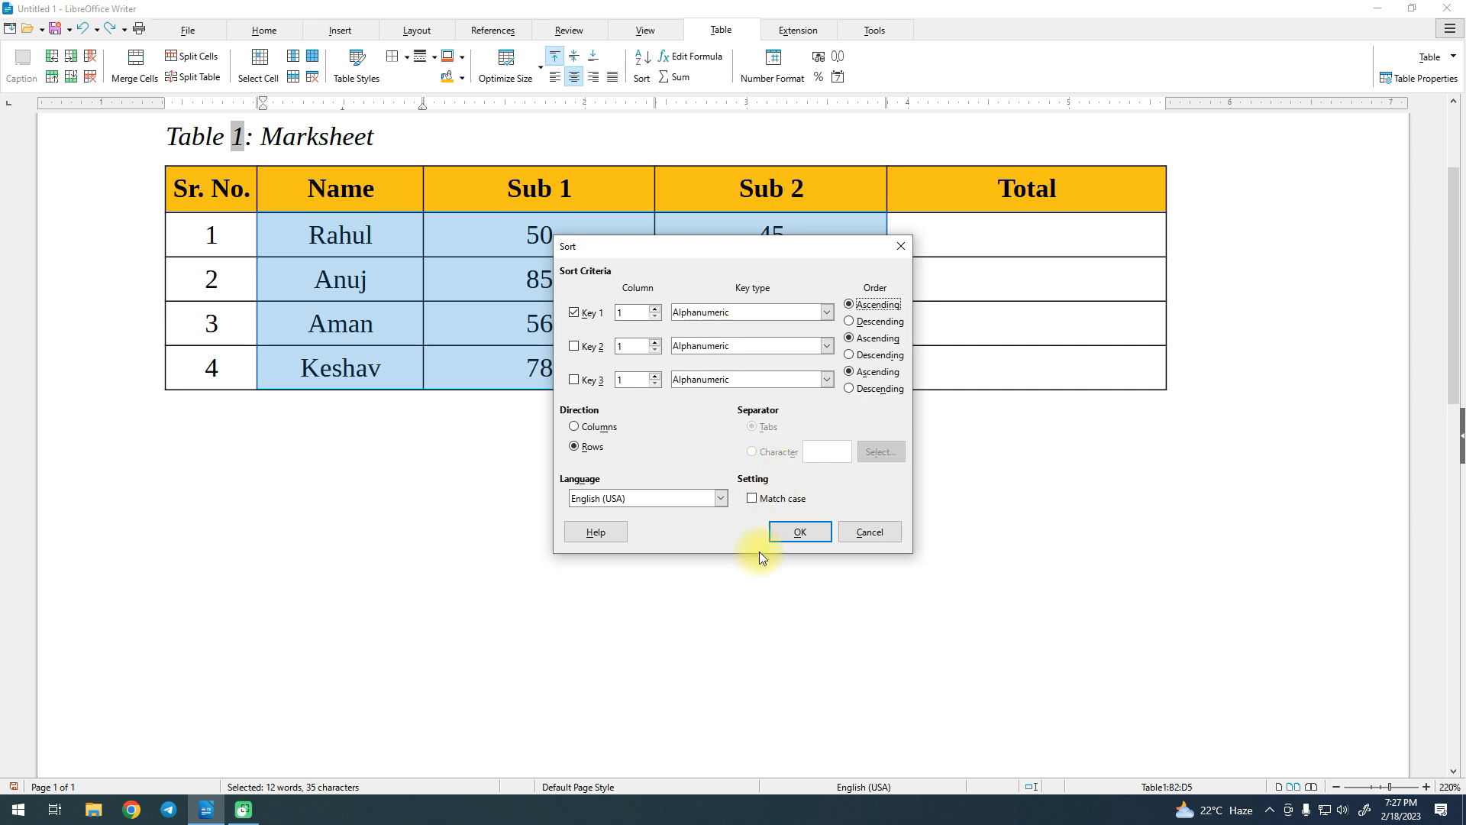
click(795, 533)
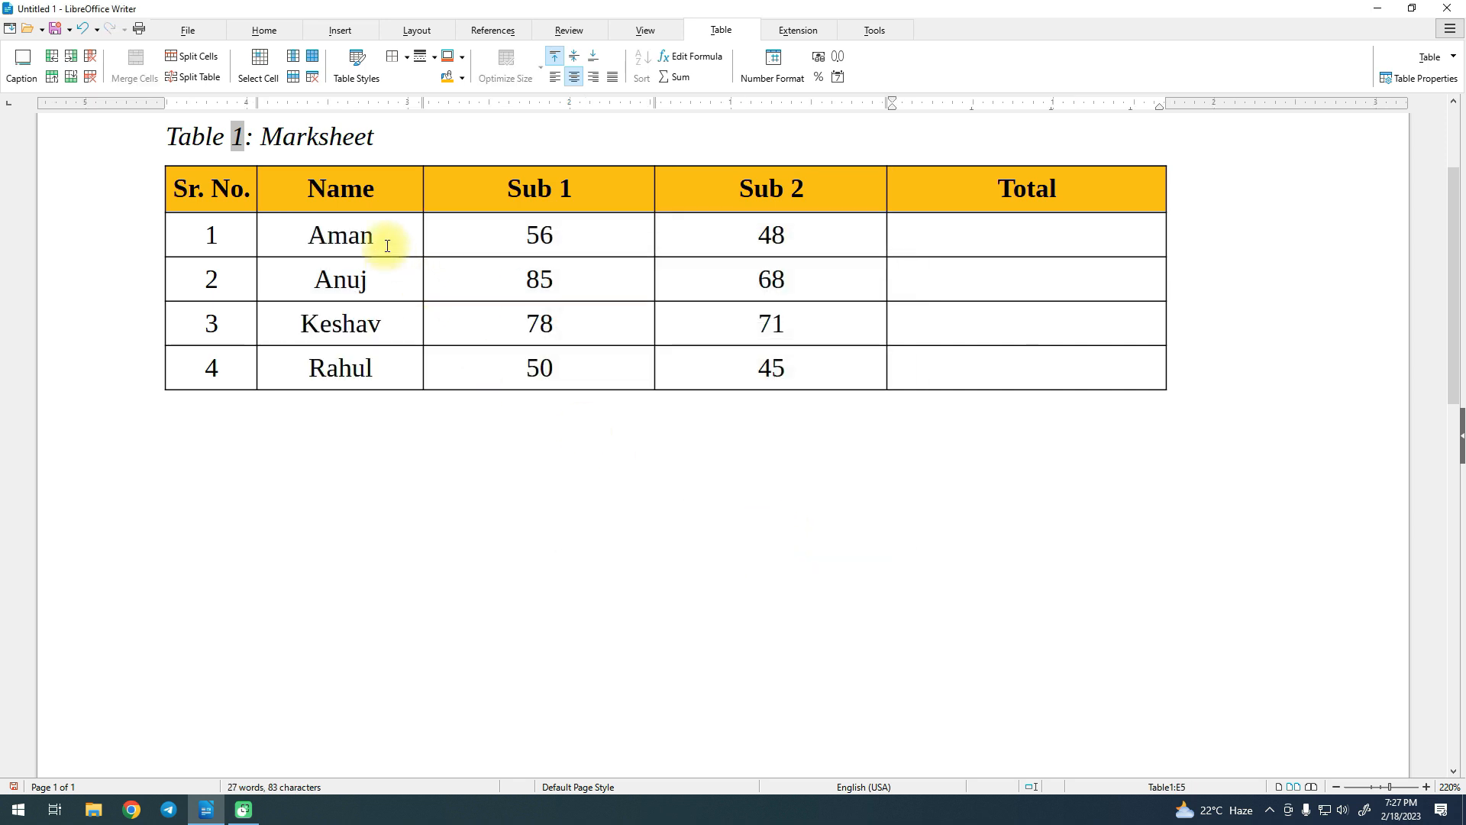
drag(294, 235, 315, 337)
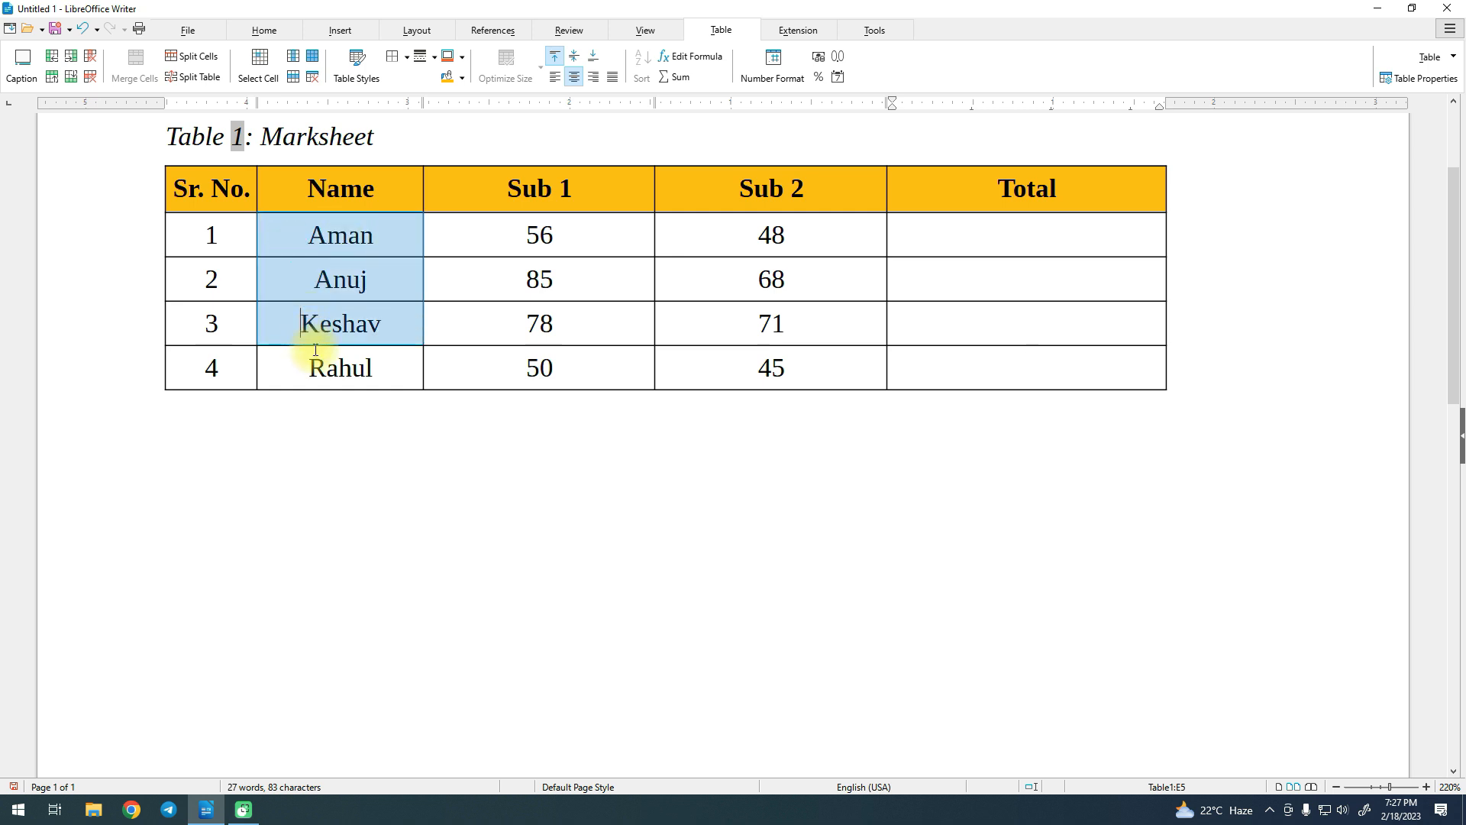
Try sorting the Sr. No. data cells with a numeric key in descending order, and undo the sort.
click(288, 368)
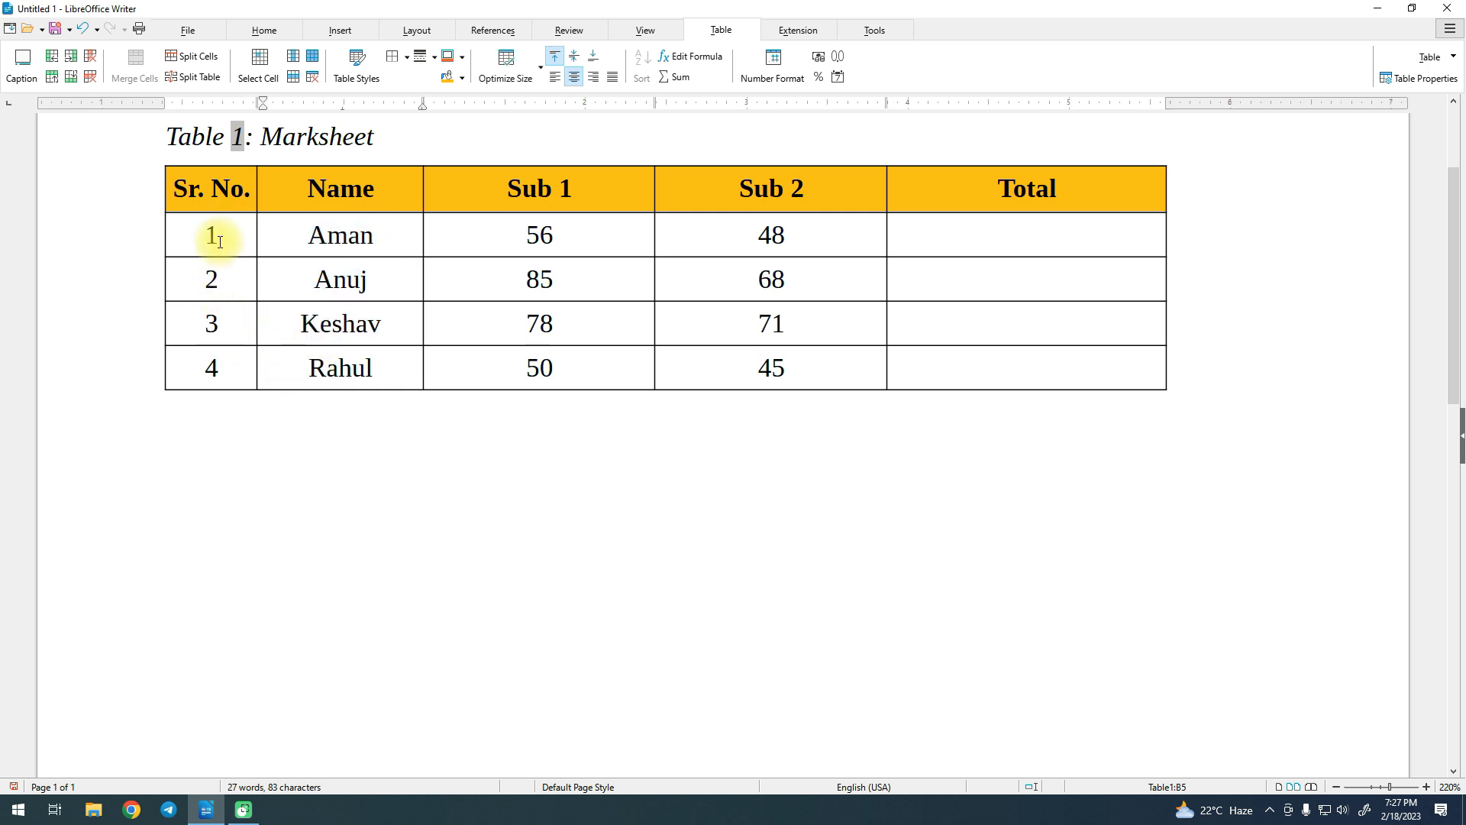
drag(219, 241, 211, 368)
click(642, 67)
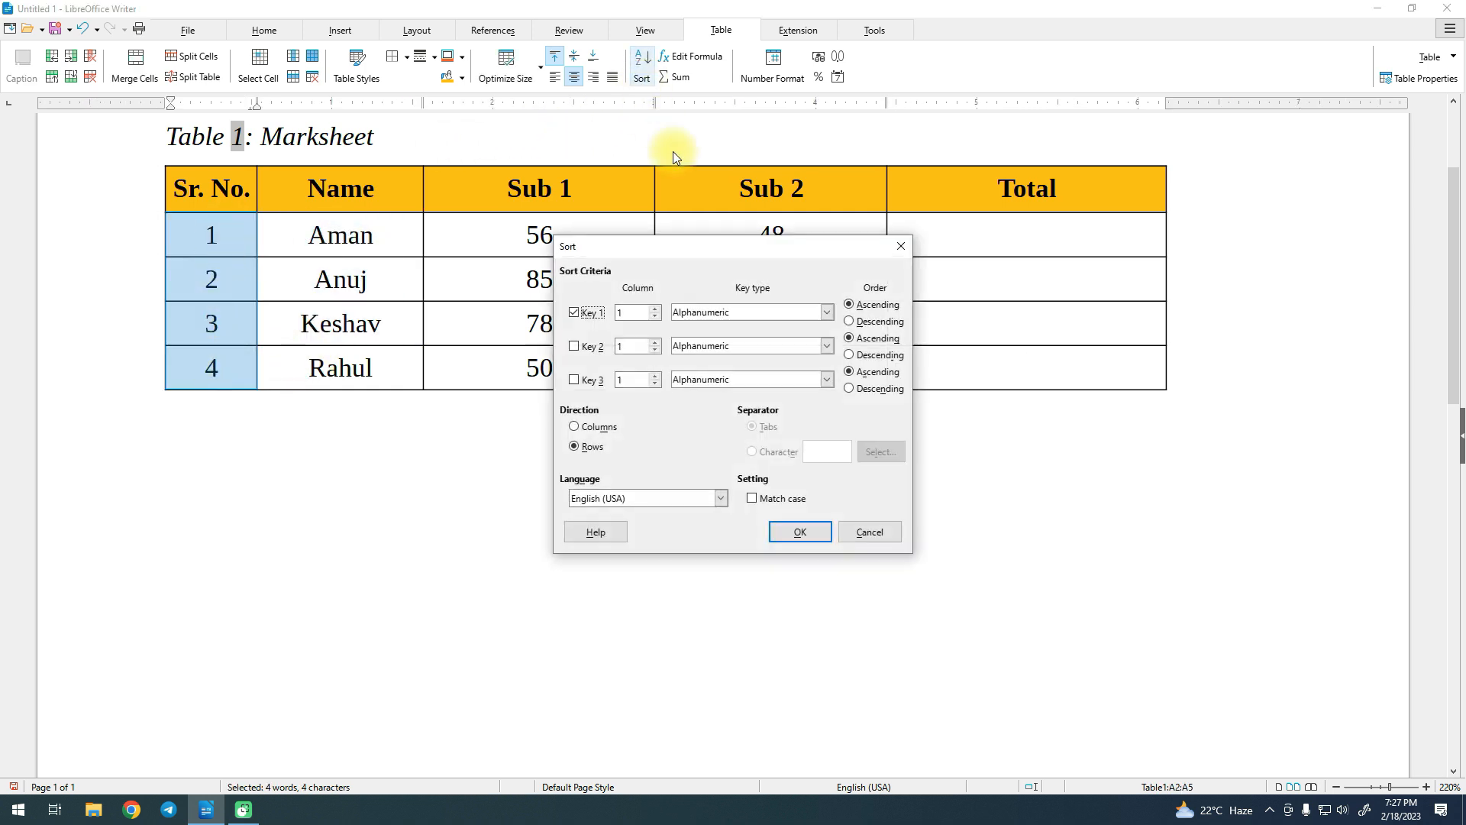
click(804, 319)
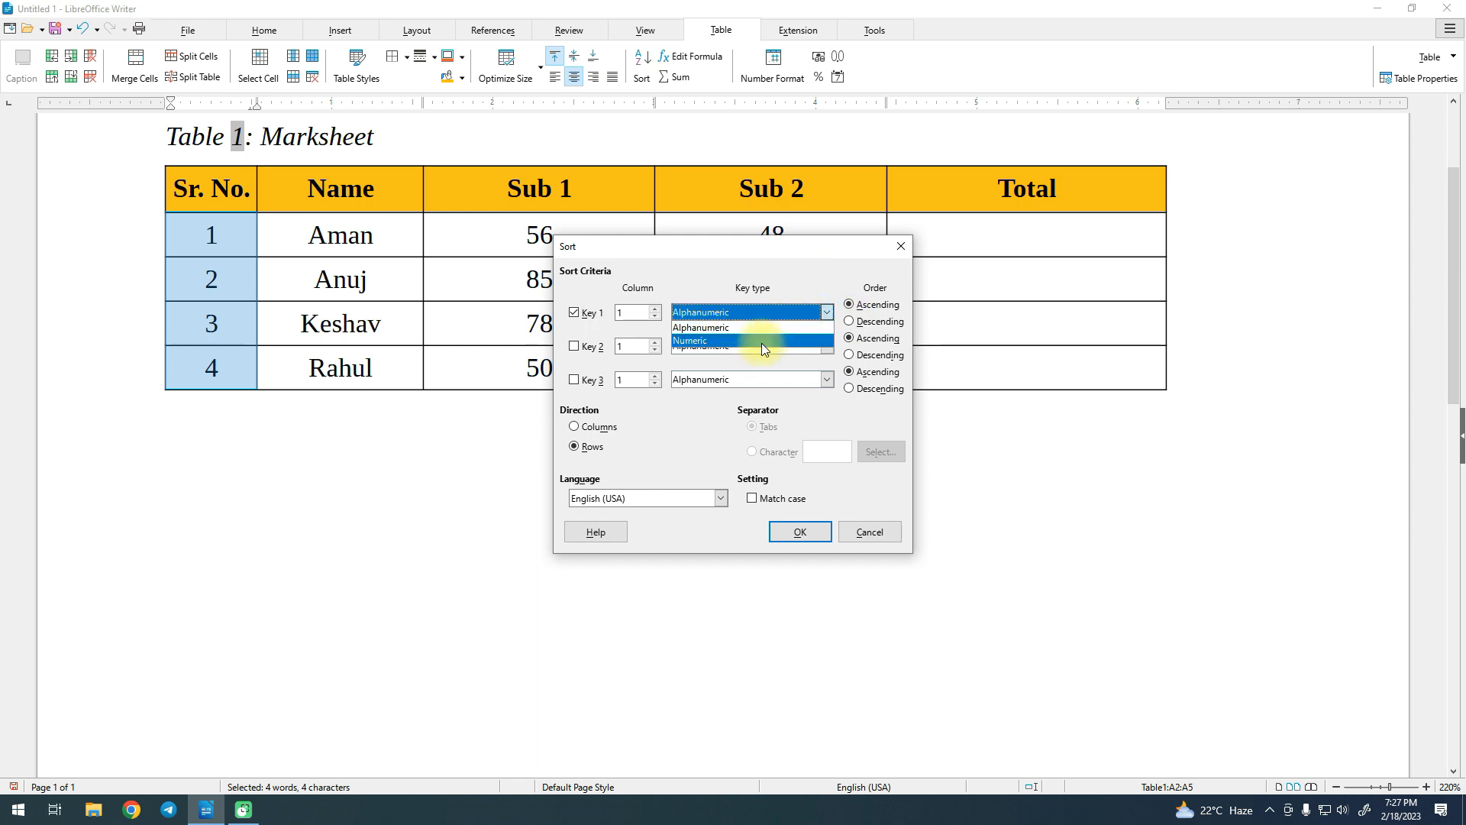
click(762, 342)
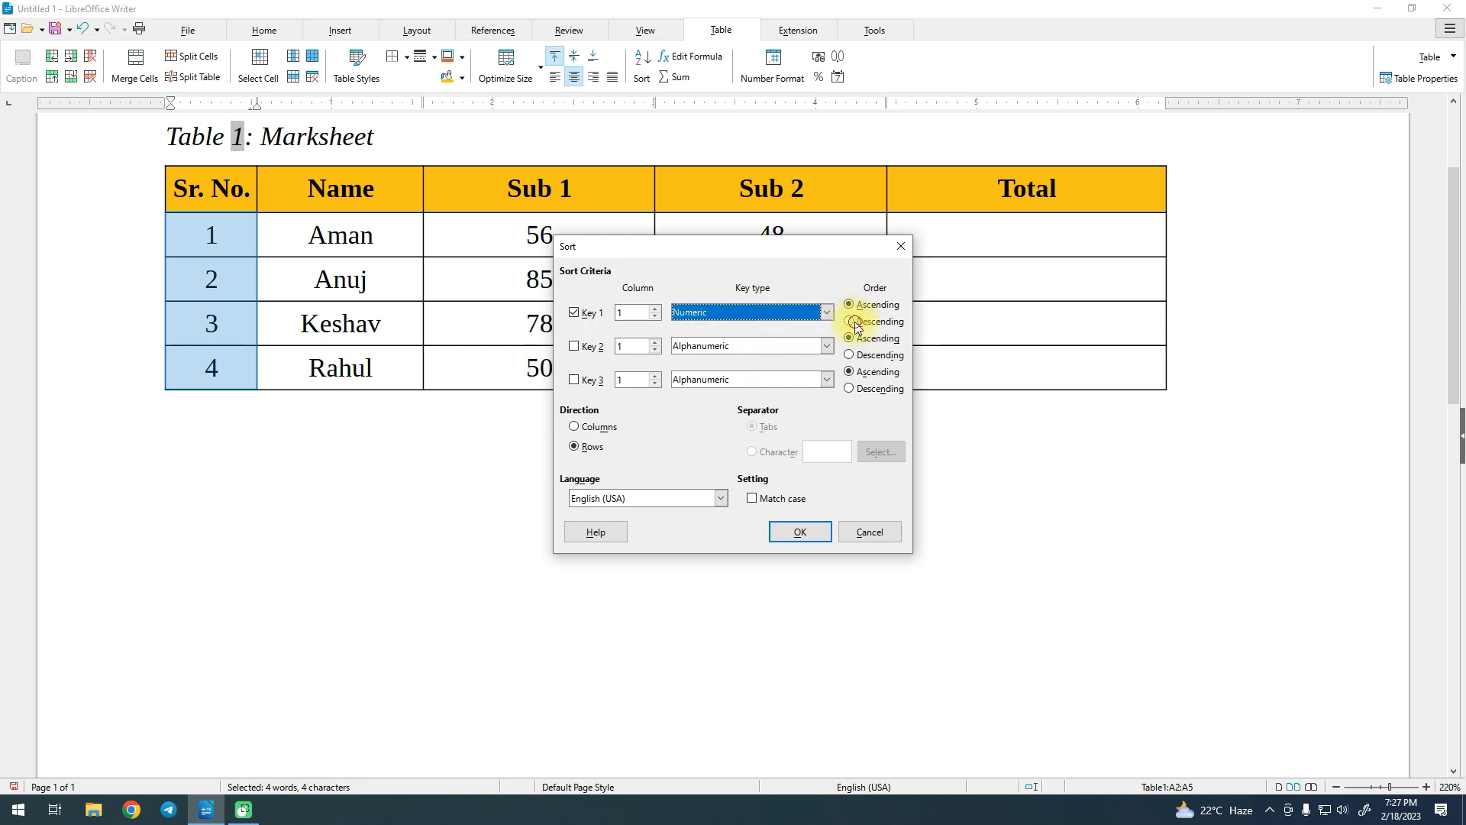
click(854, 324)
click(811, 533)
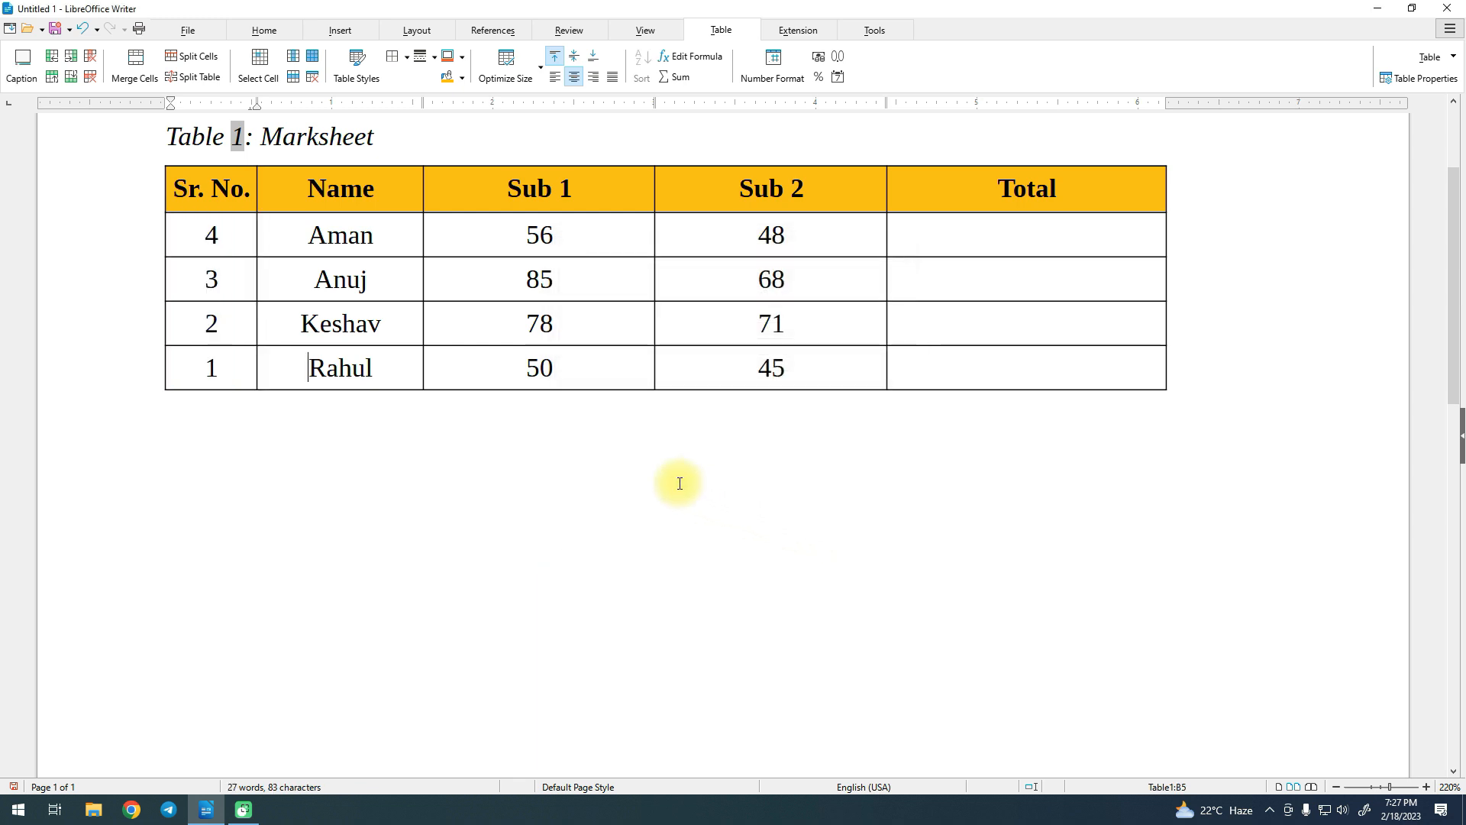
key(ctrl+z)
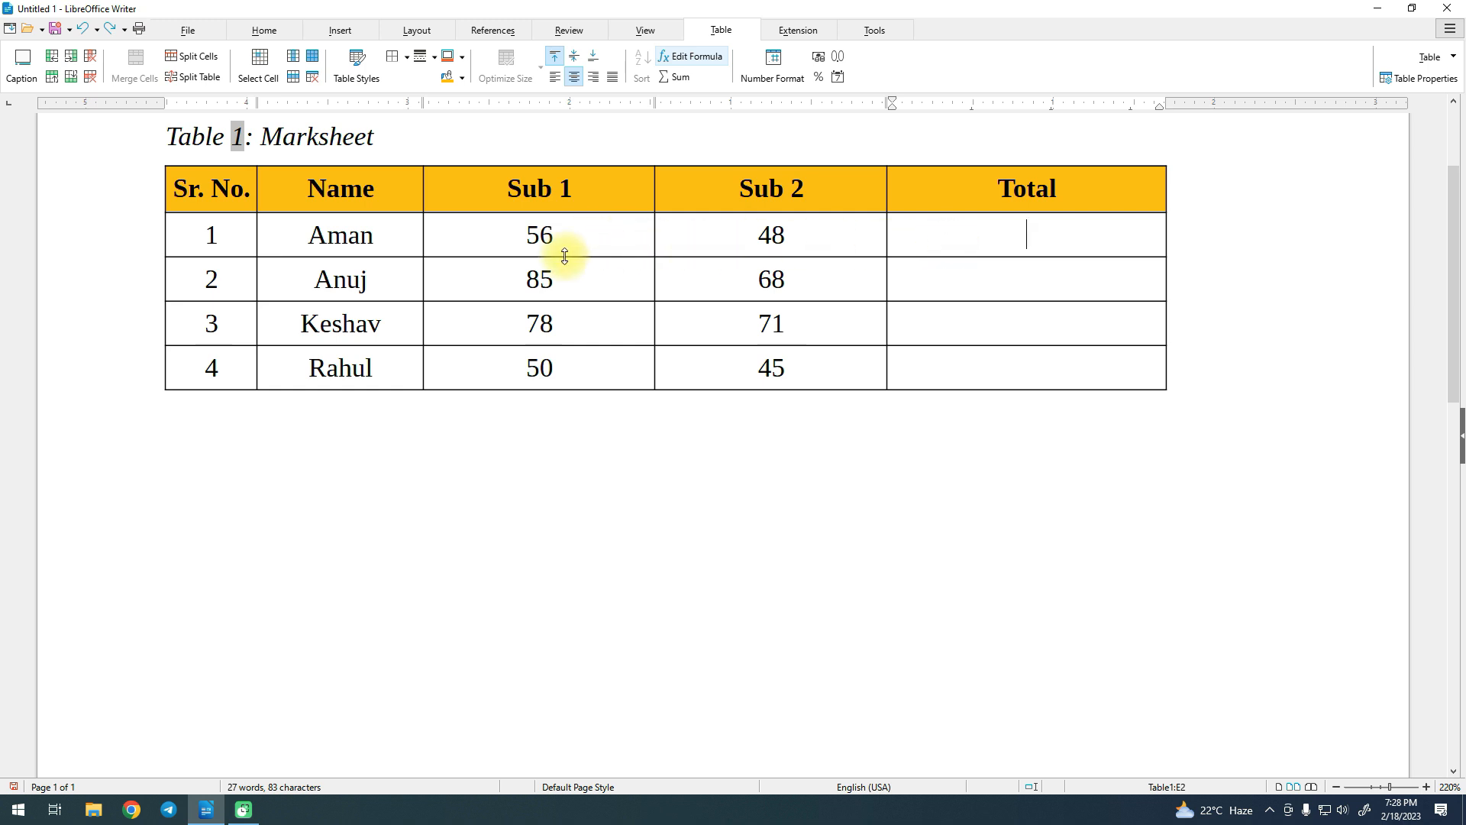
Fill the Total cells E2 and E3 with sum formulas over C2:D2 and C3:D3.
click(678, 81)
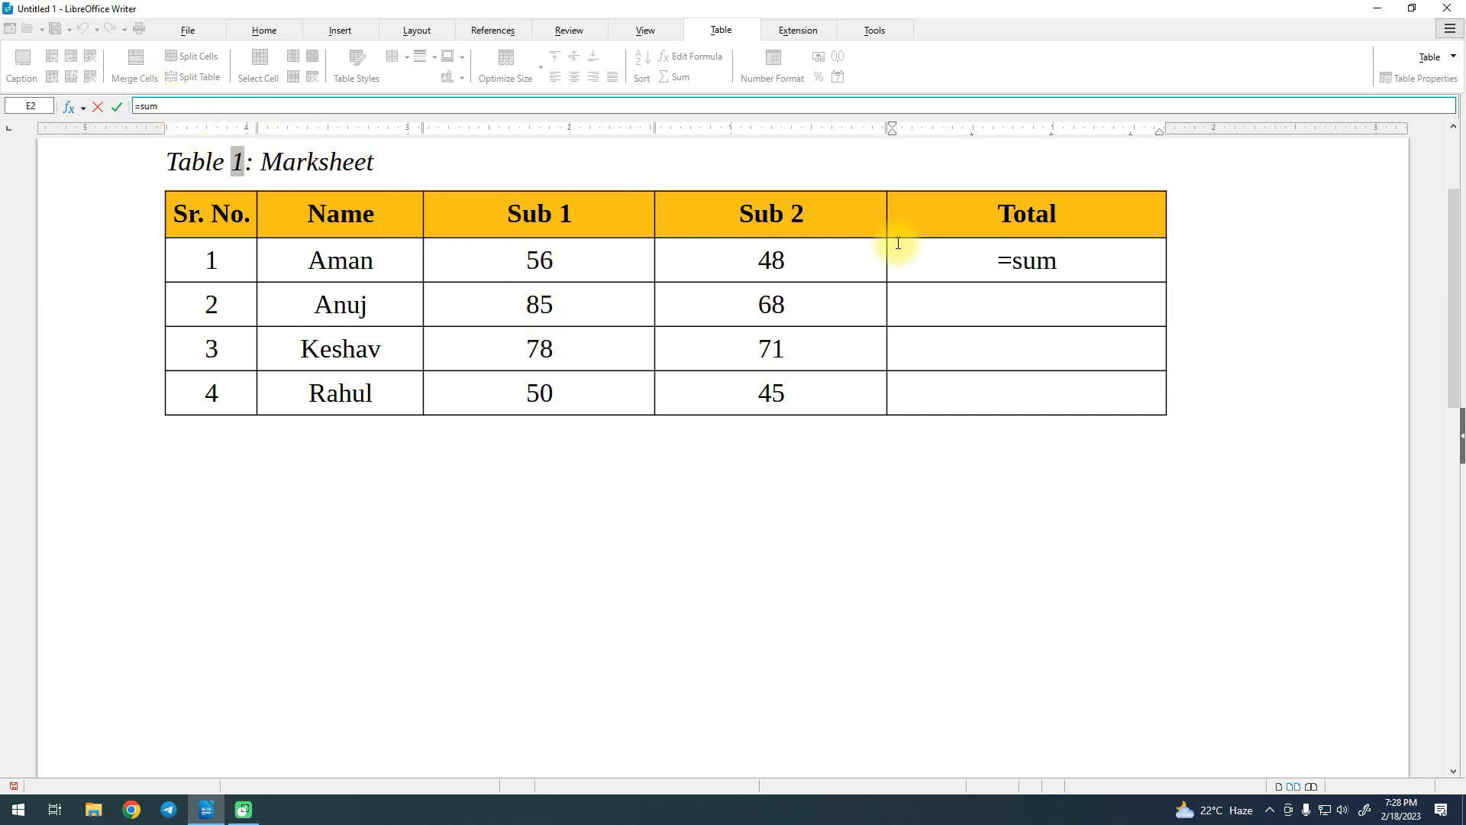
drag(484, 256, 715, 269)
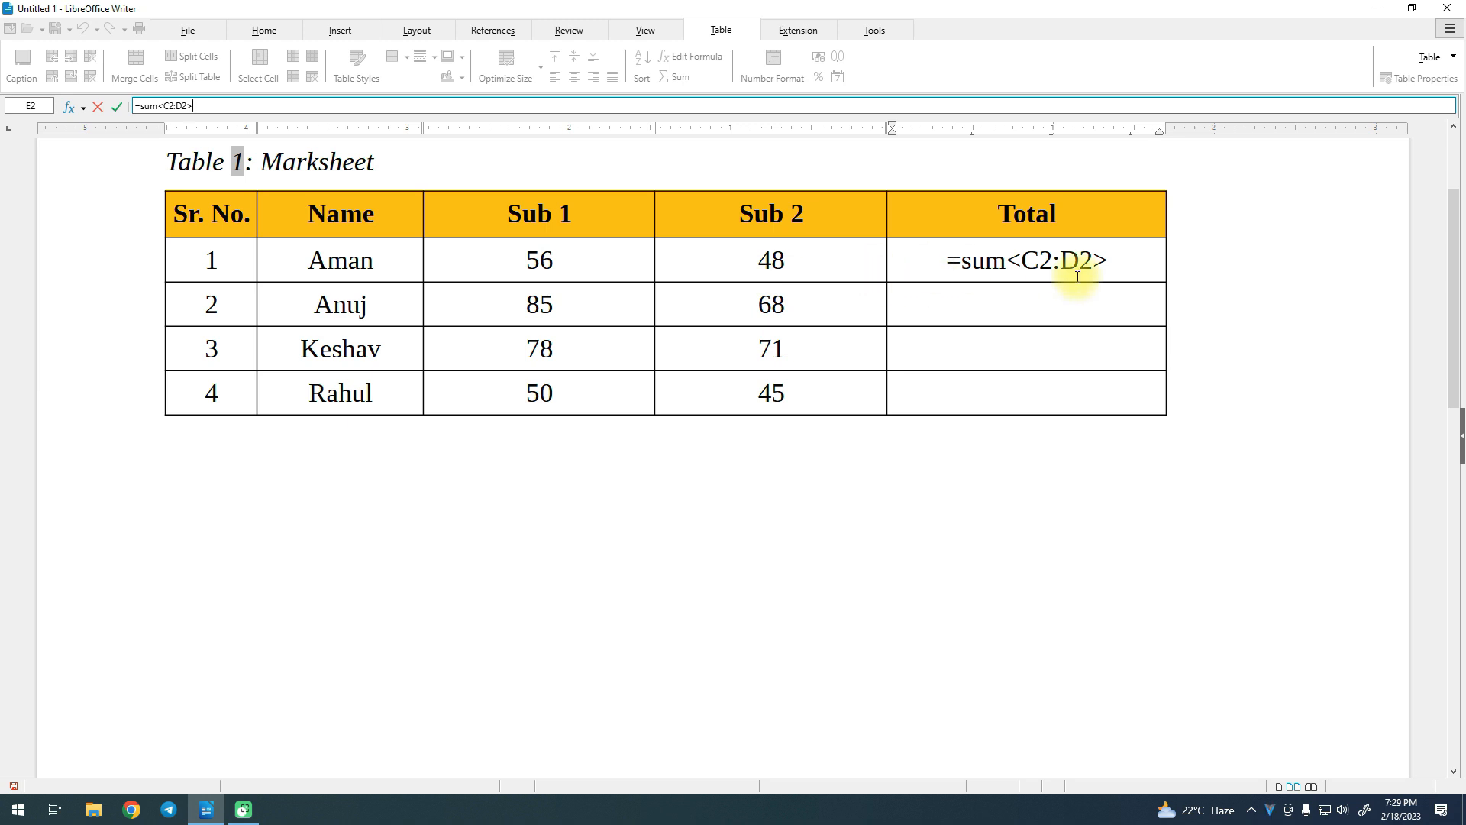
key(Return)
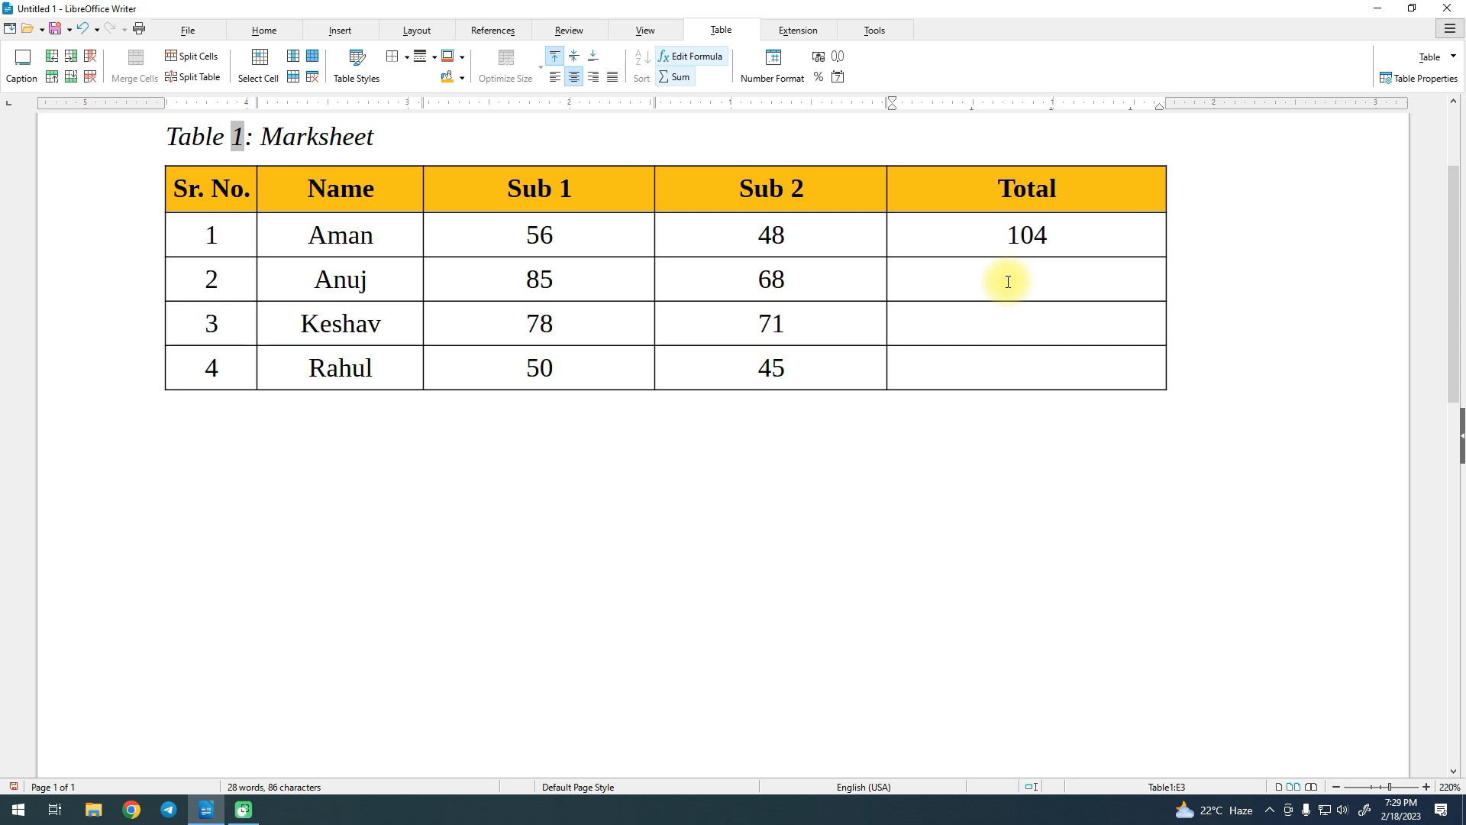
text(=sum)
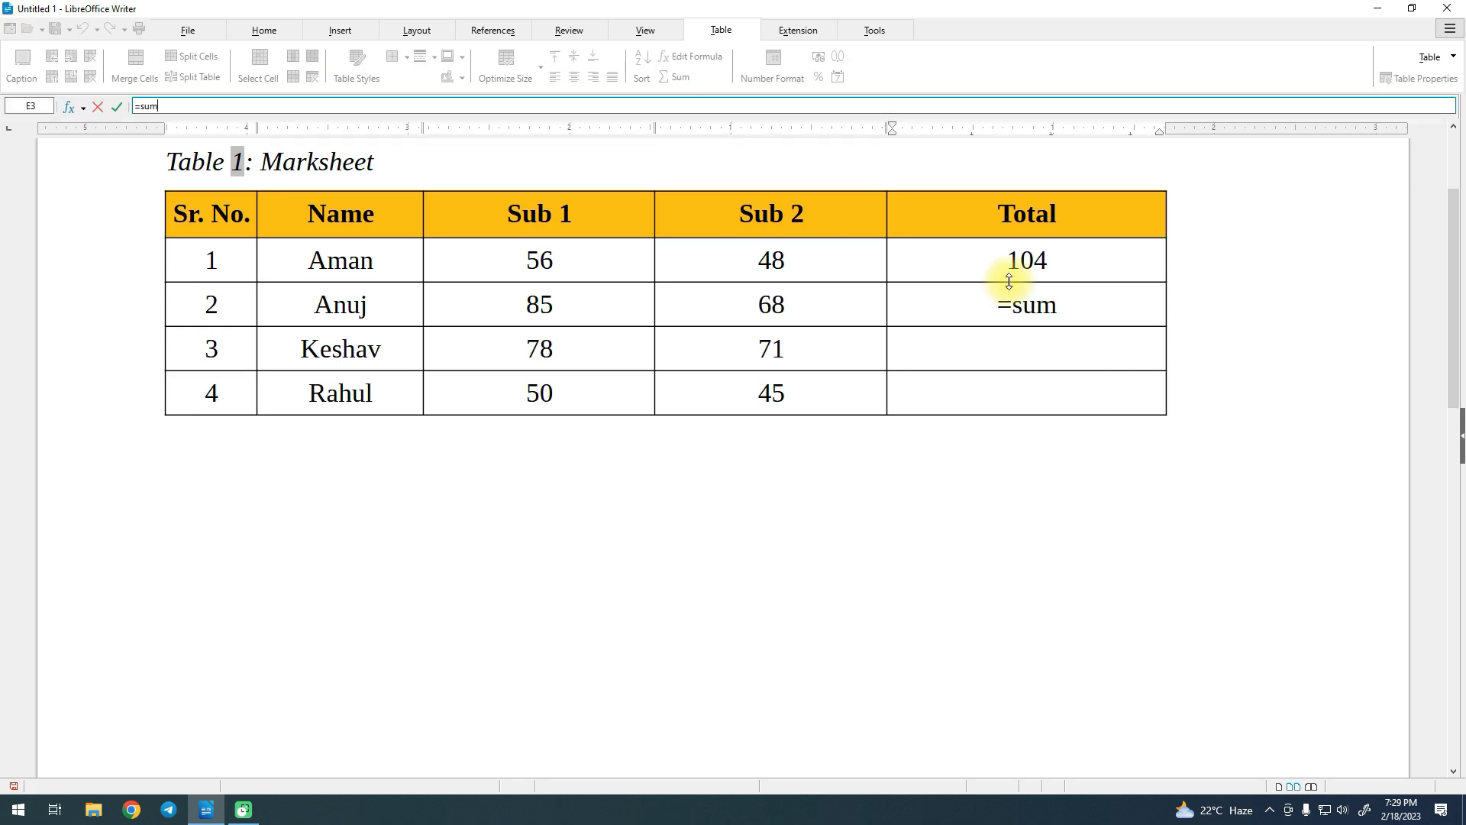
drag(551, 301, 746, 309)
key(Return)
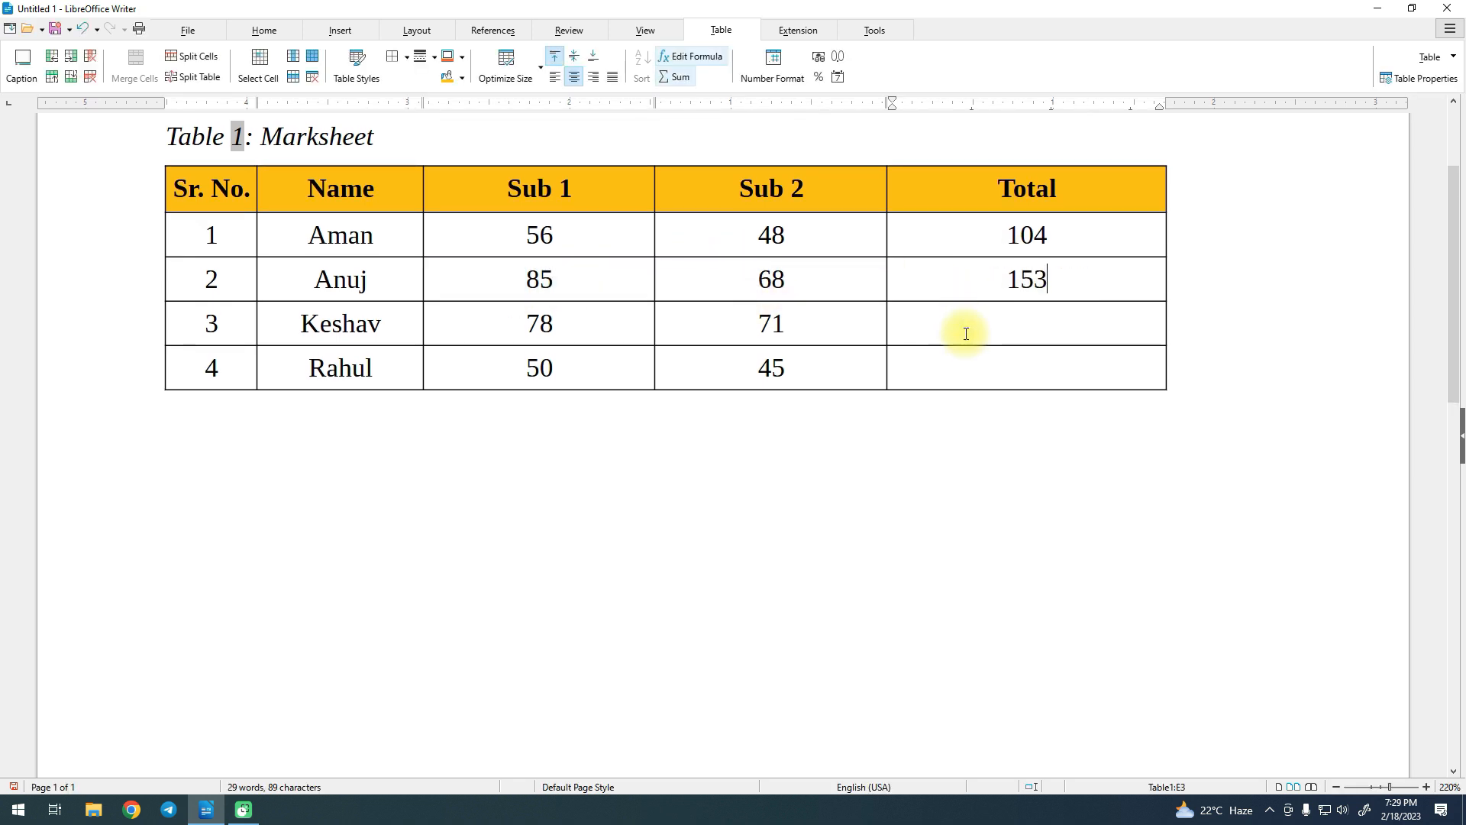
Fill the Total cell E4 with the formula =sum<C4:D4>.
click(966, 334)
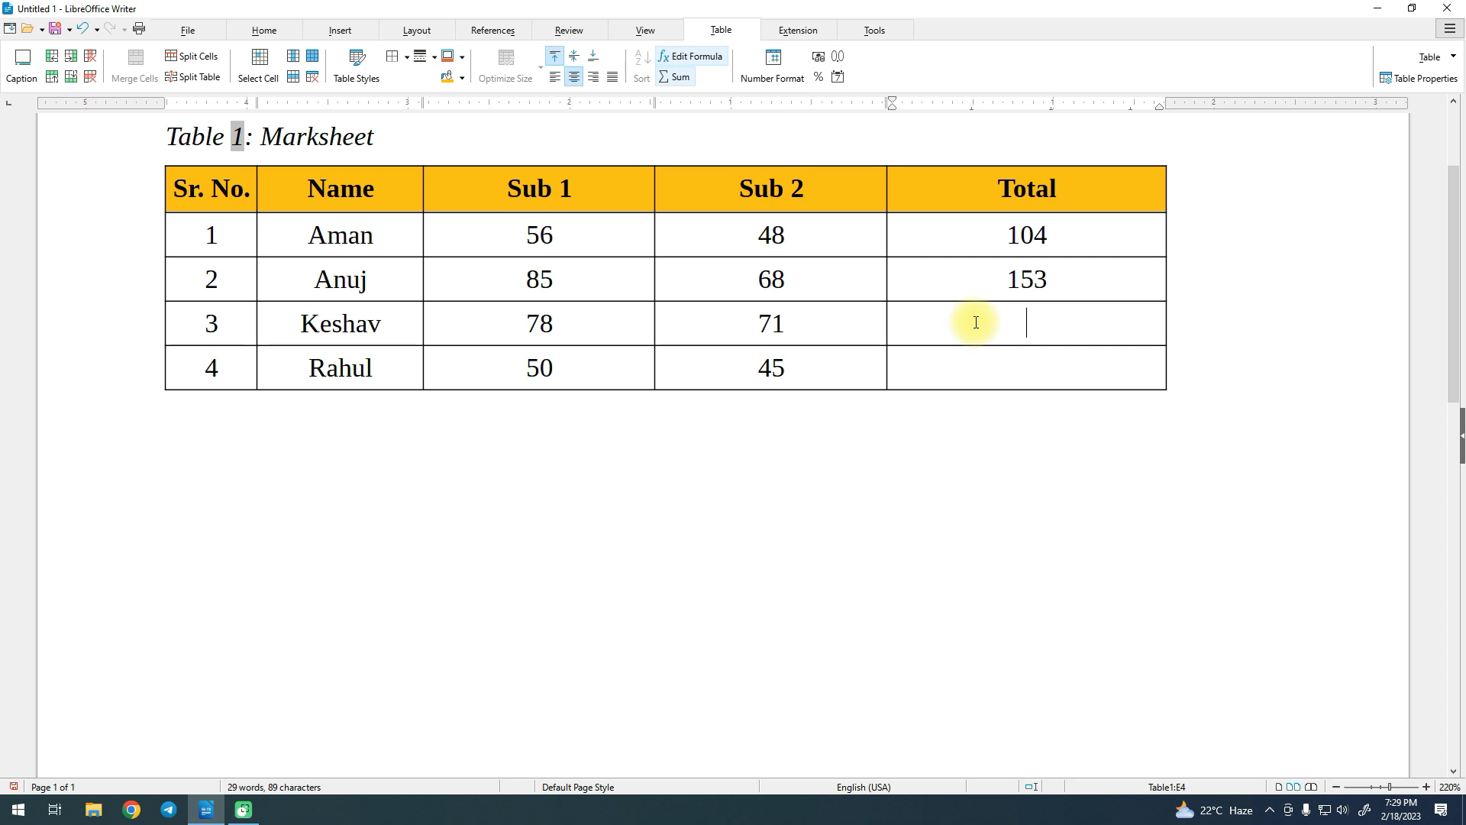
text(=sum)
key(Left)
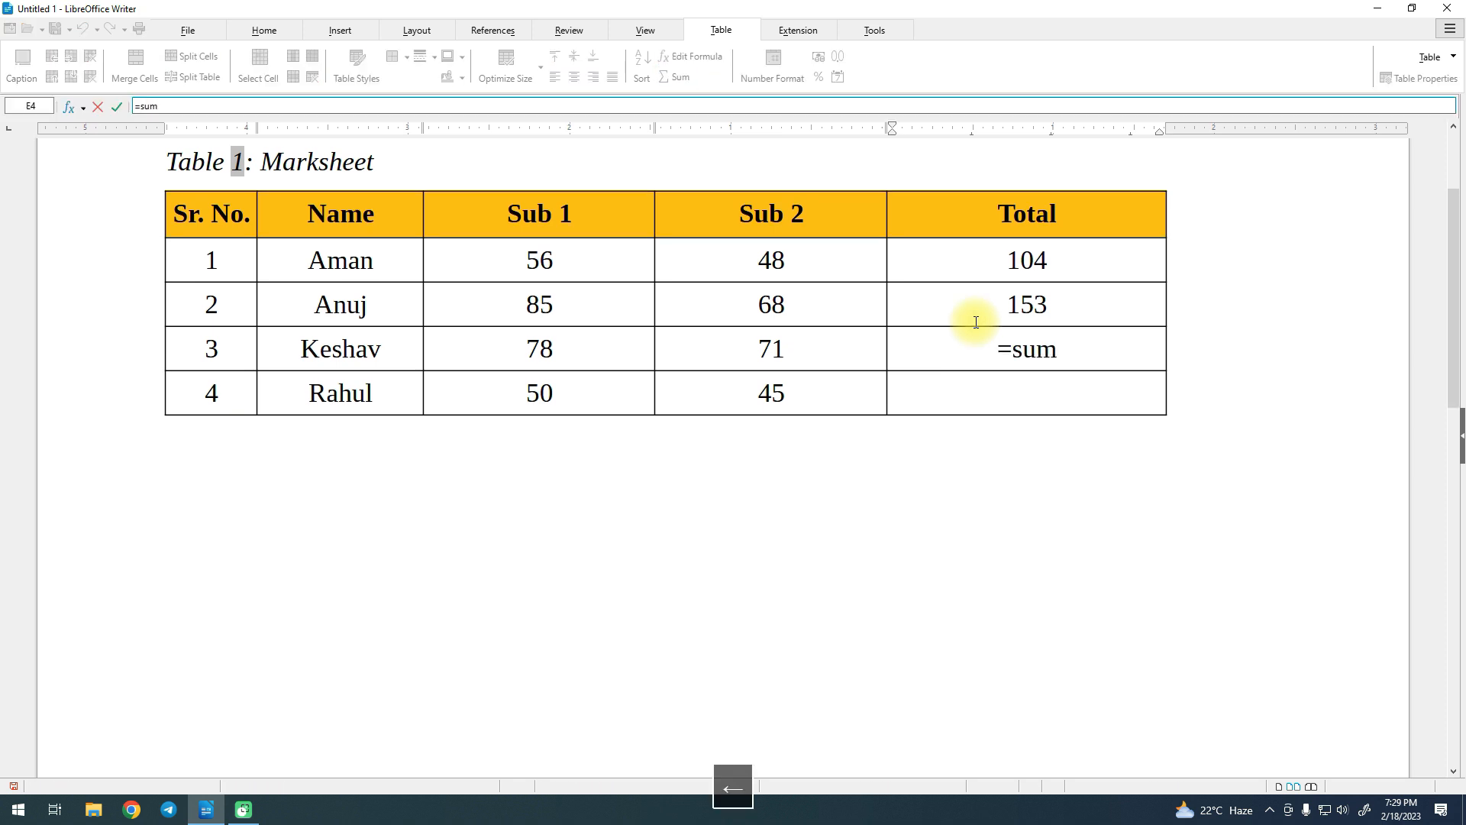
text(<)
key(BackSpace)
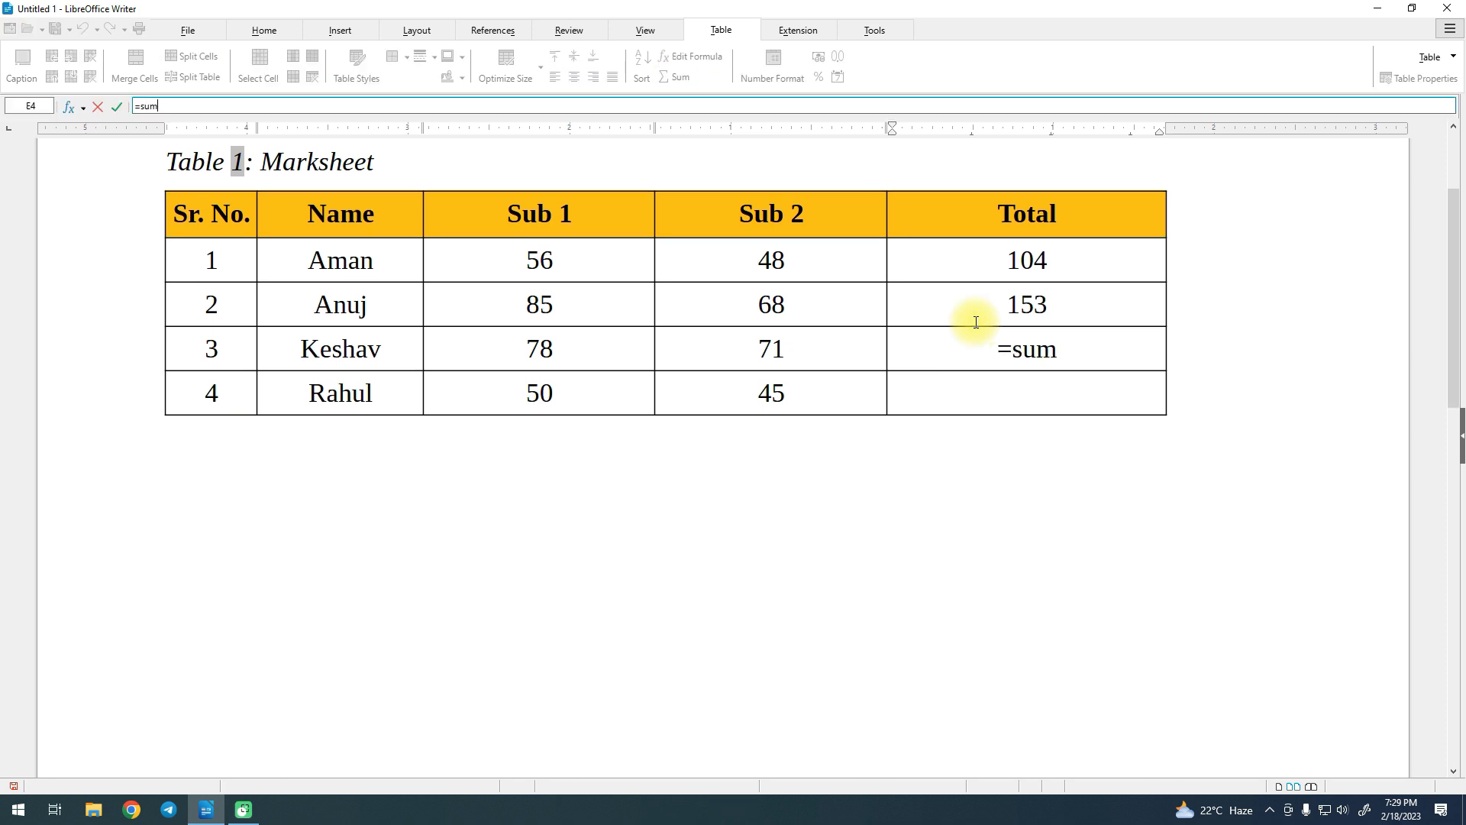
text(()
drag(539, 348, 771, 348)
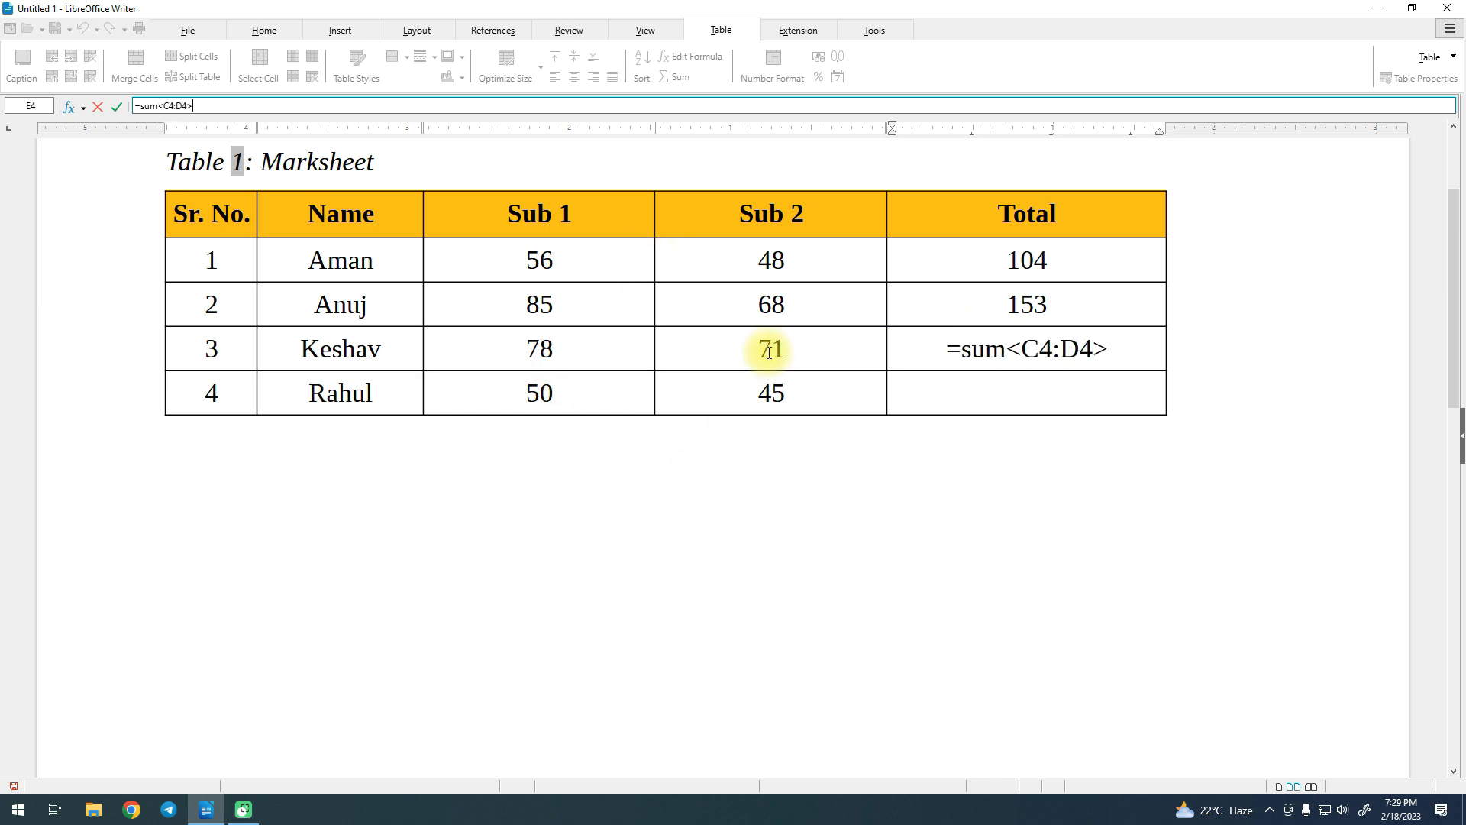
key(Return)
click(676, 76)
drag(539, 393, 734, 393)
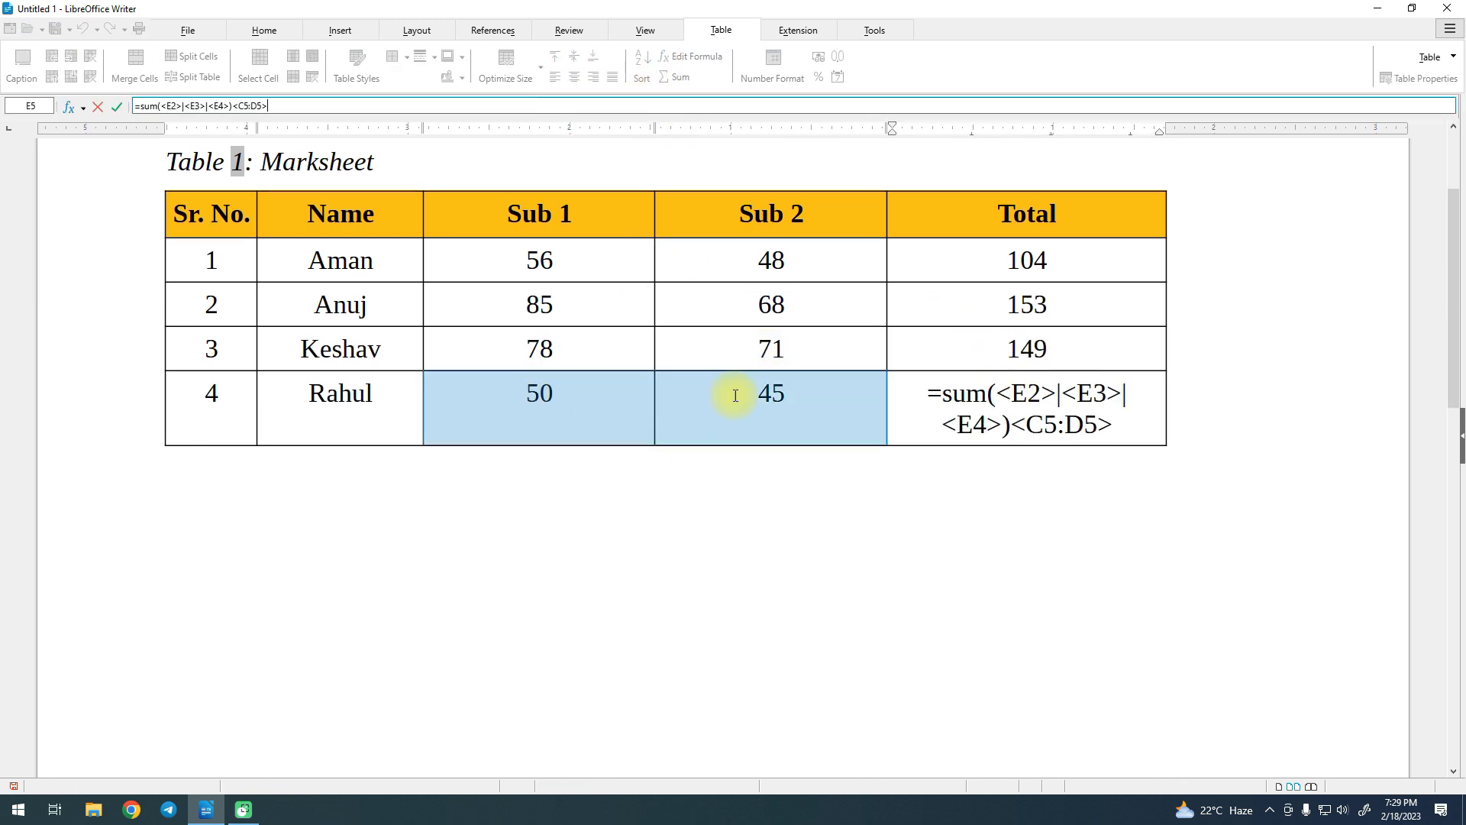
key(ctrl+a)
key(BackSpace)
click(933, 386)
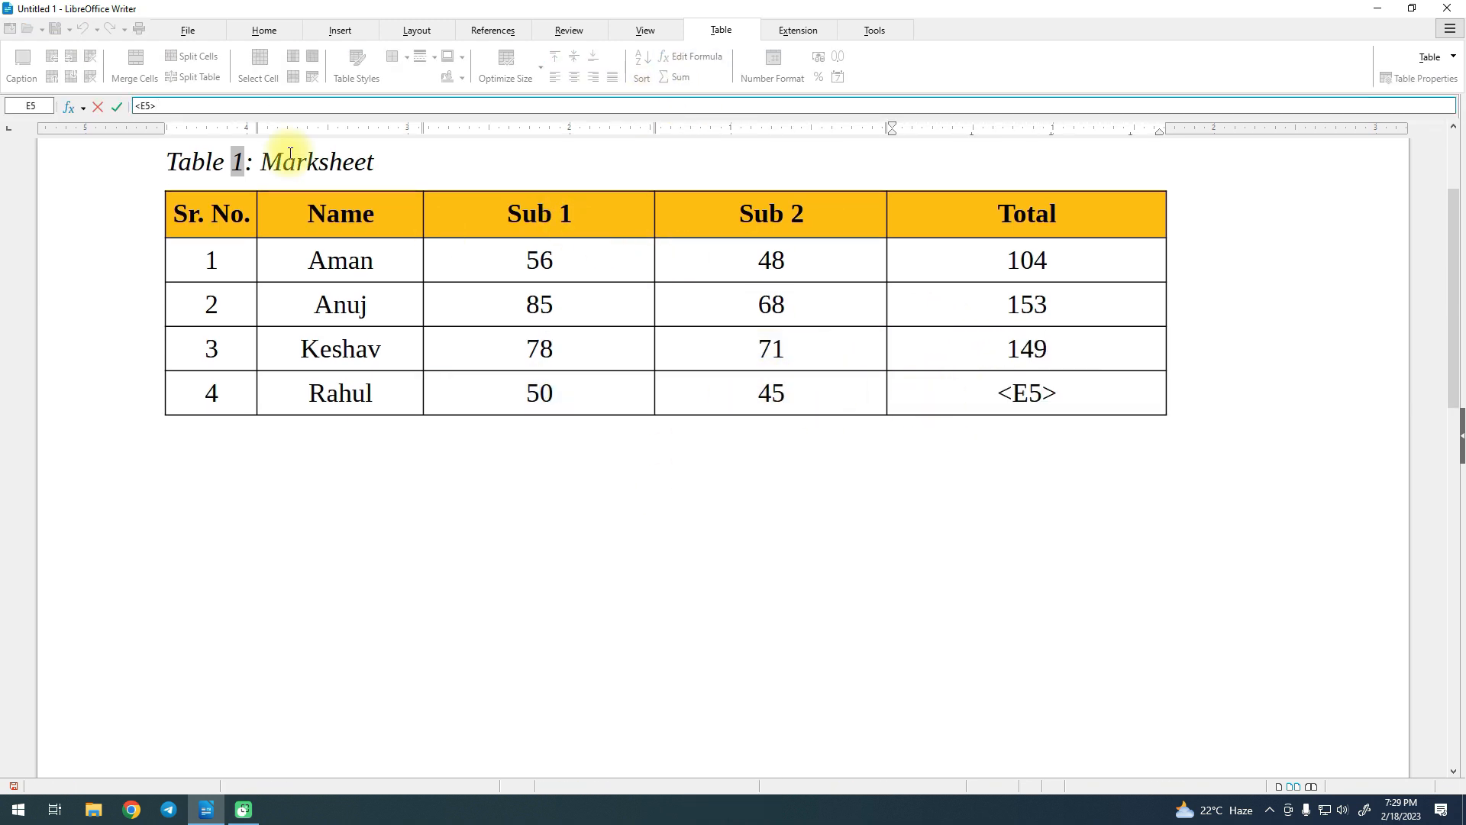
key(BackSpace)
key(BackSpace)
key(BackSpace)
key(BackSpace)
click(97, 107)
Fill the Total cell E5 with a sum formula over the row's Sub 1 and Sub 2 marks, C5:D5.
key(F2)
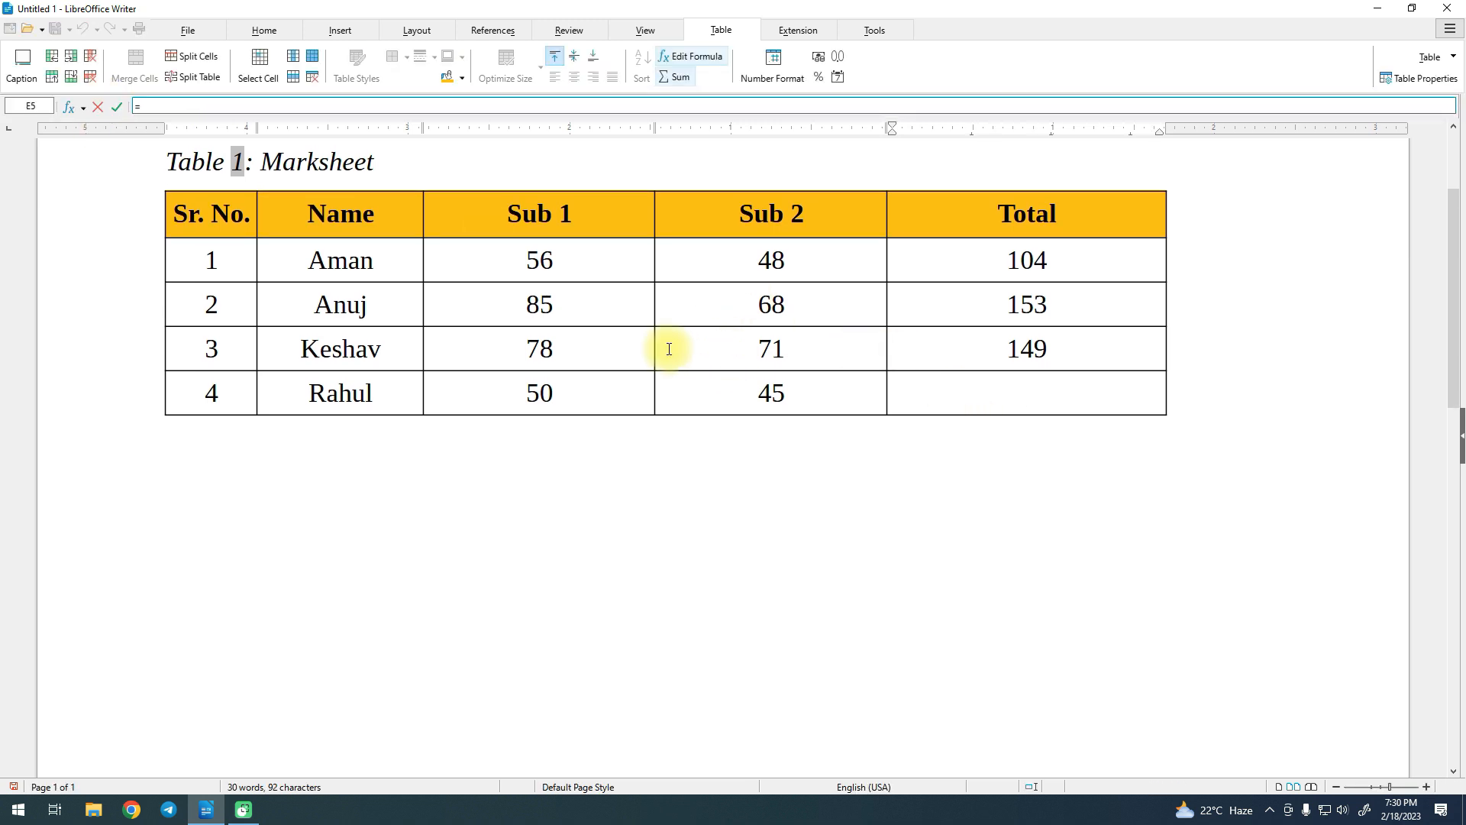
text(sum)
drag(489, 392, 781, 395)
key(Return)
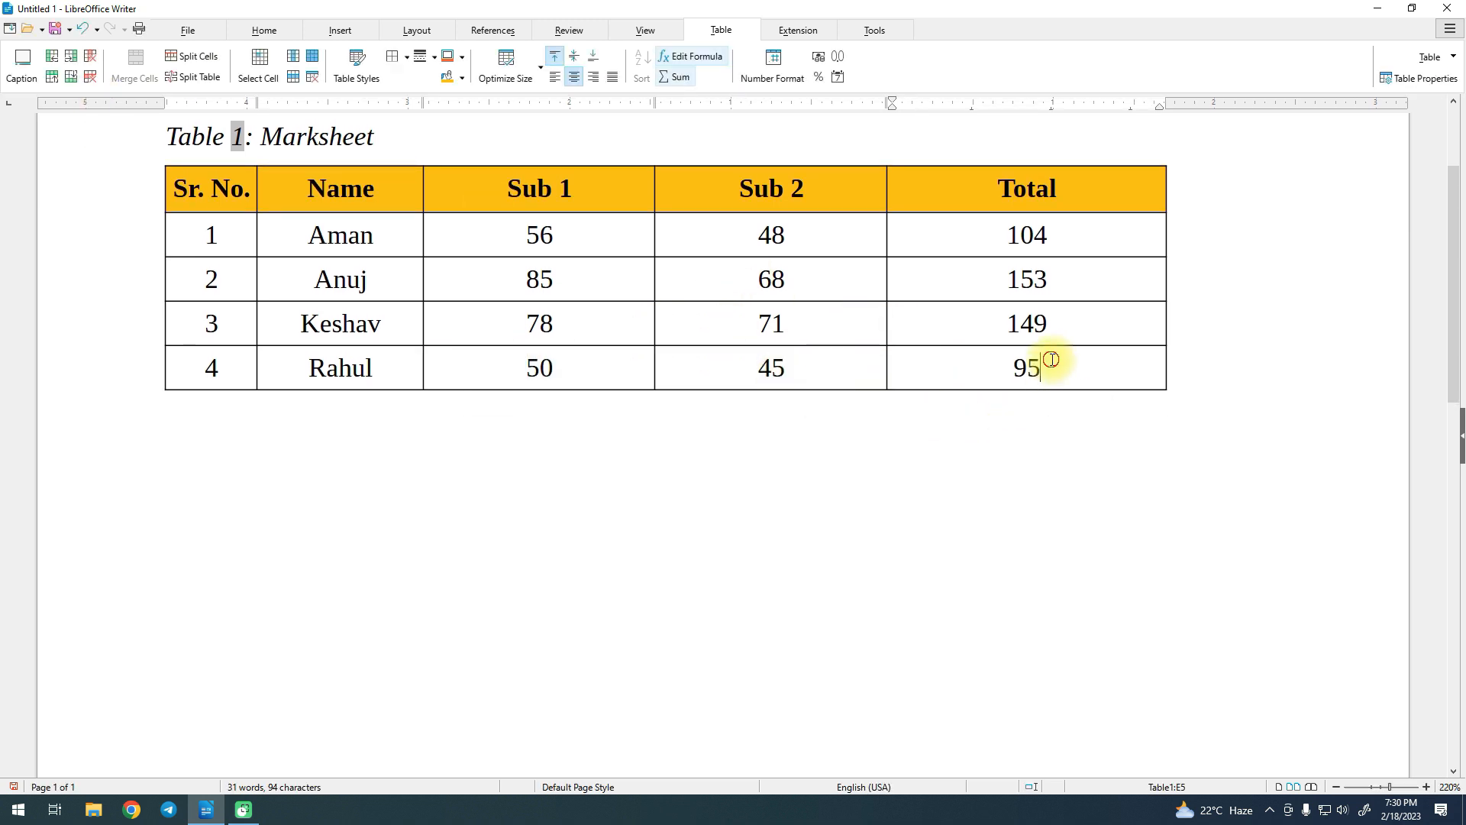
click(790, 235)
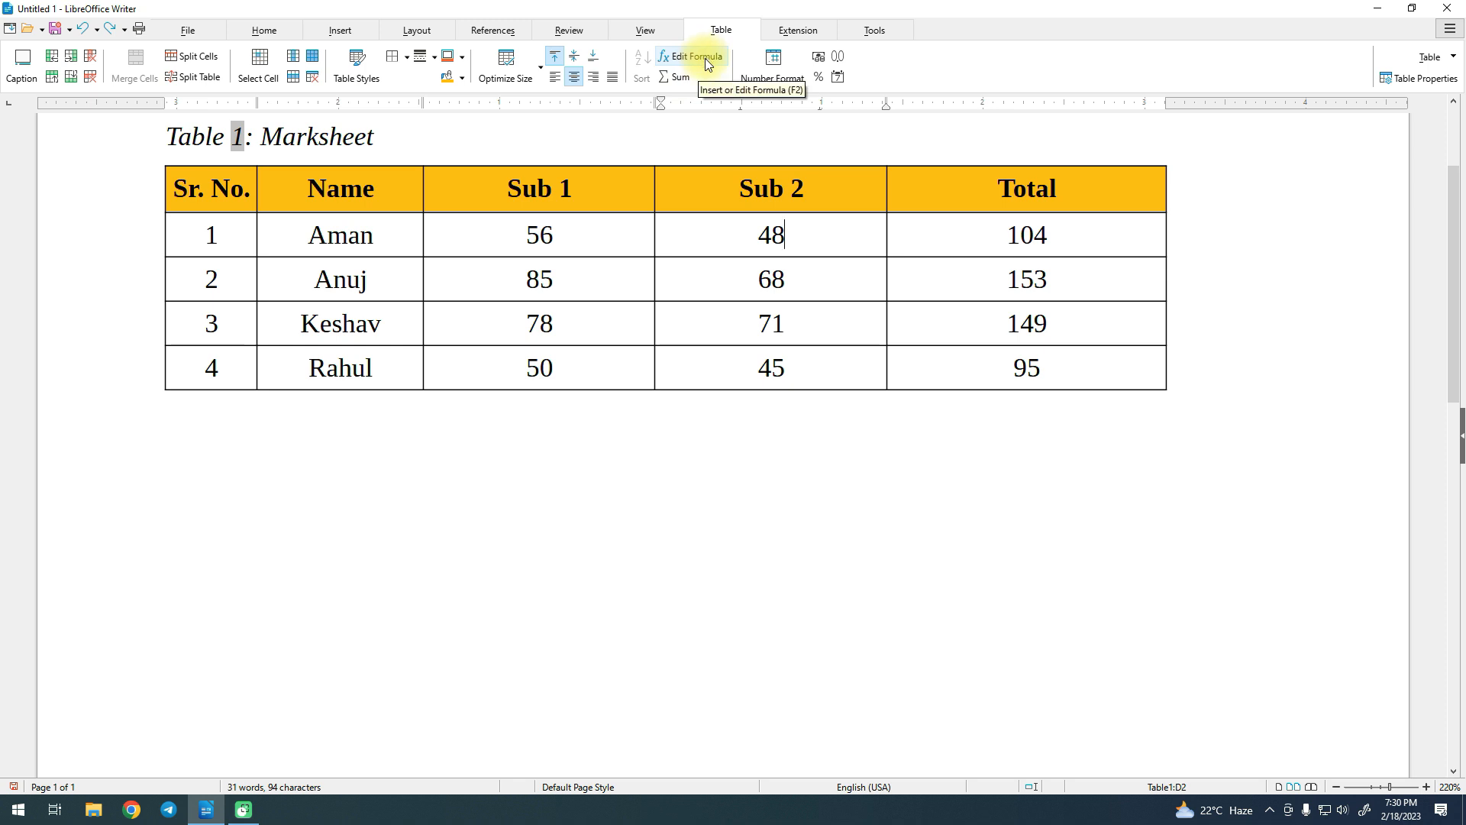
click(692, 59)
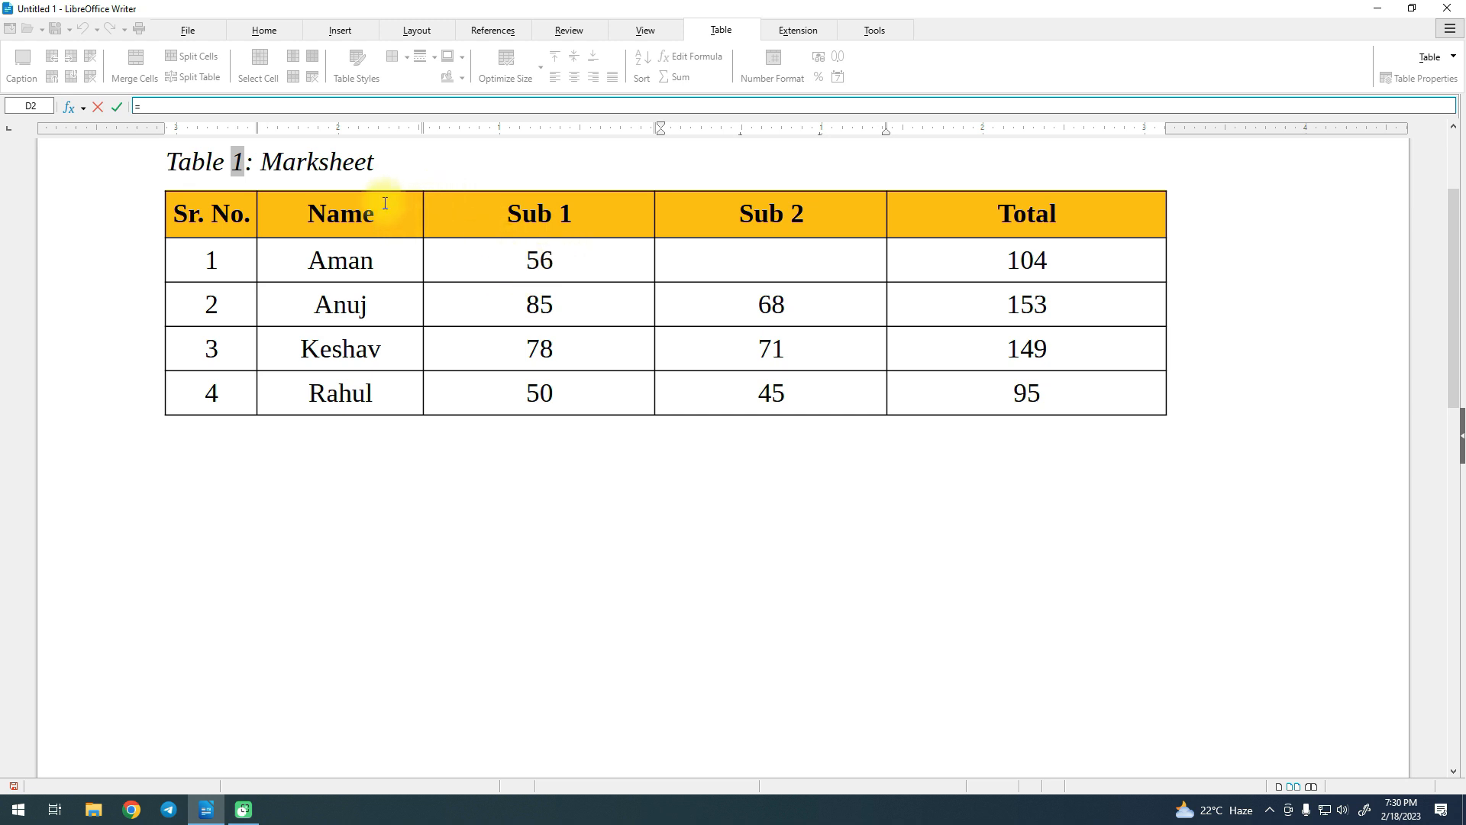
click(96, 112)
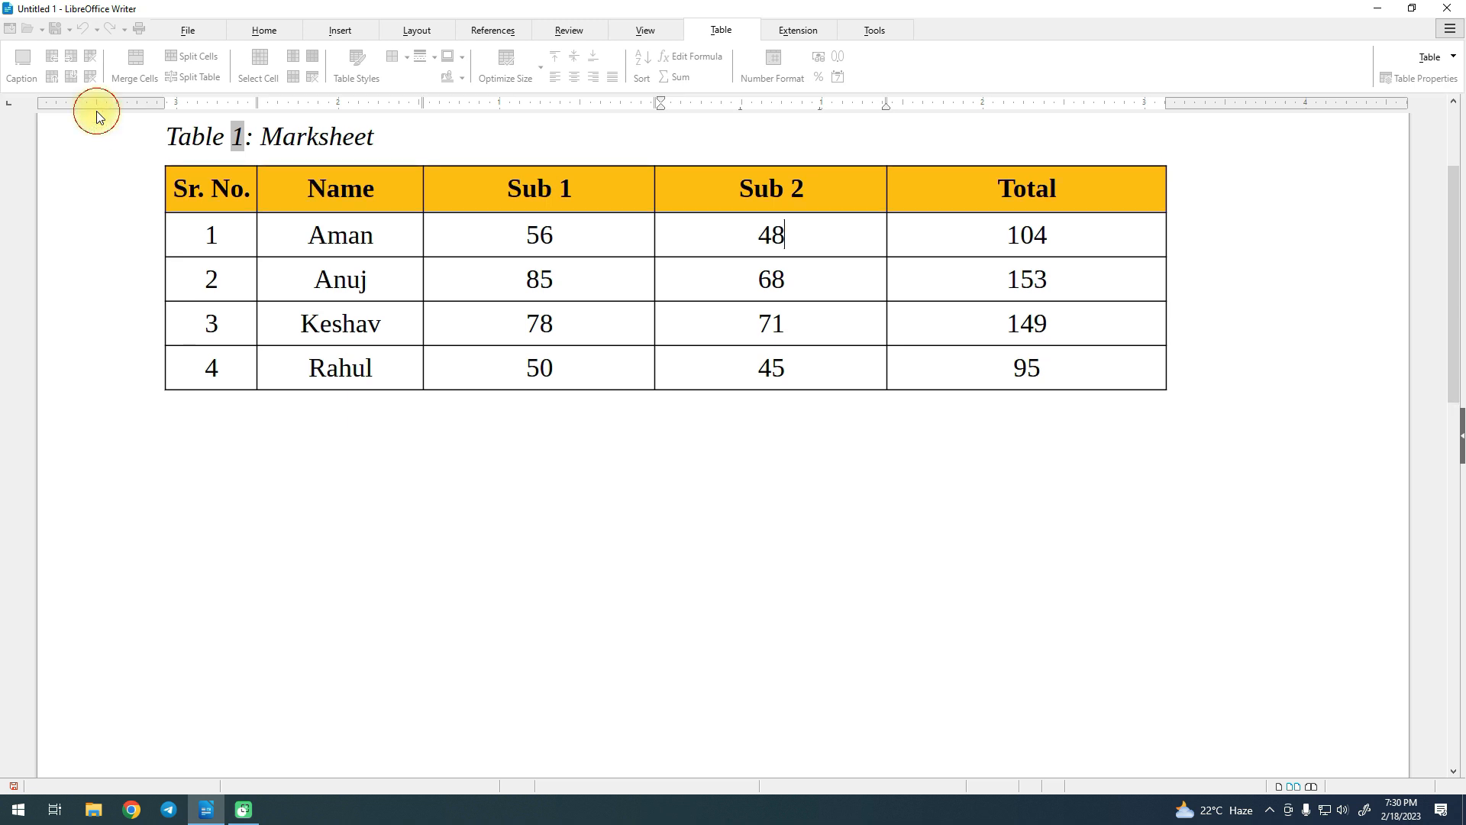
key(ctrl+z)
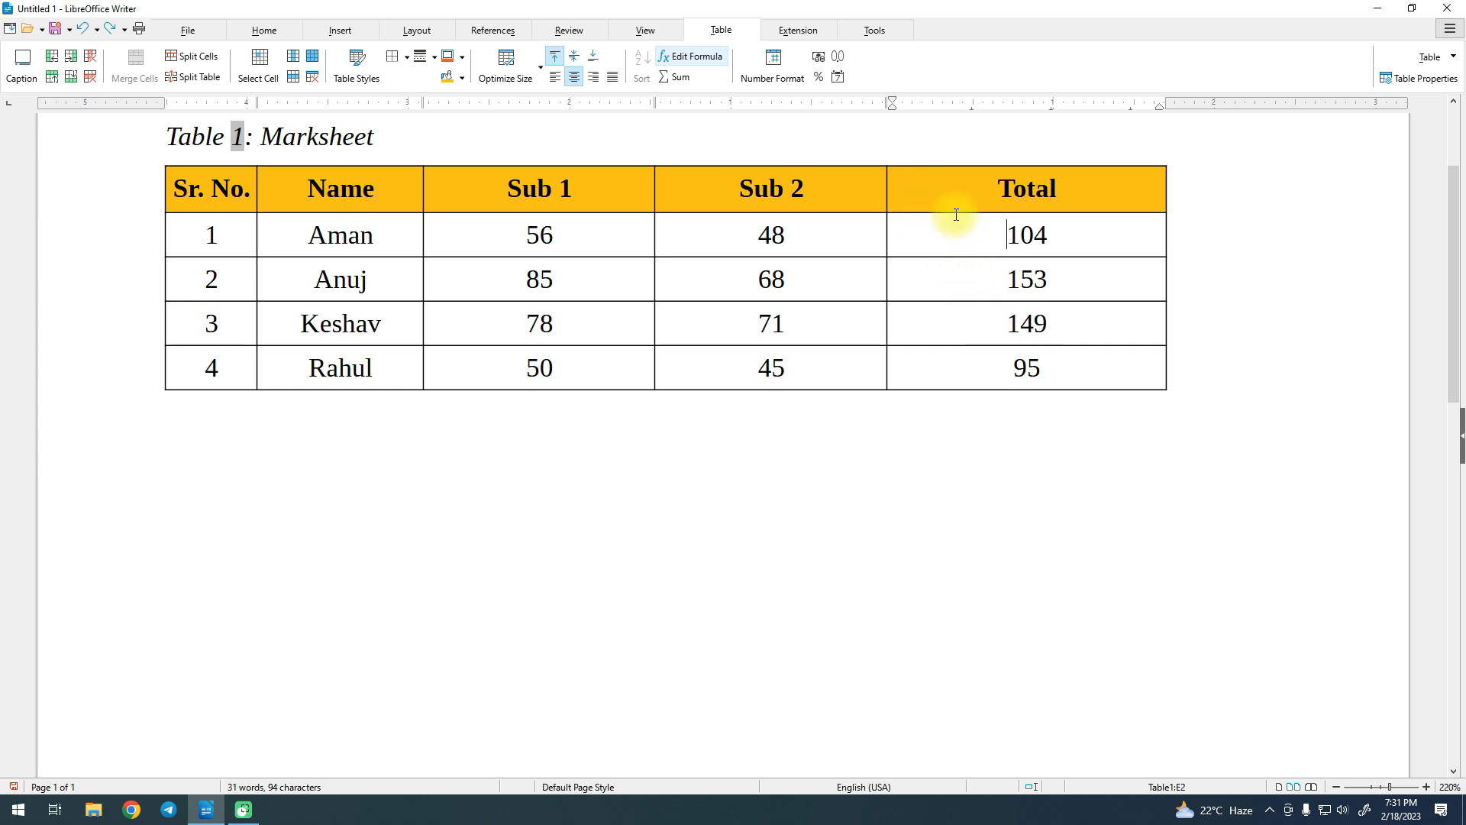
Try the currency number format on Total cell E2, look through its format options, and undo the formatting.
click(819, 58)
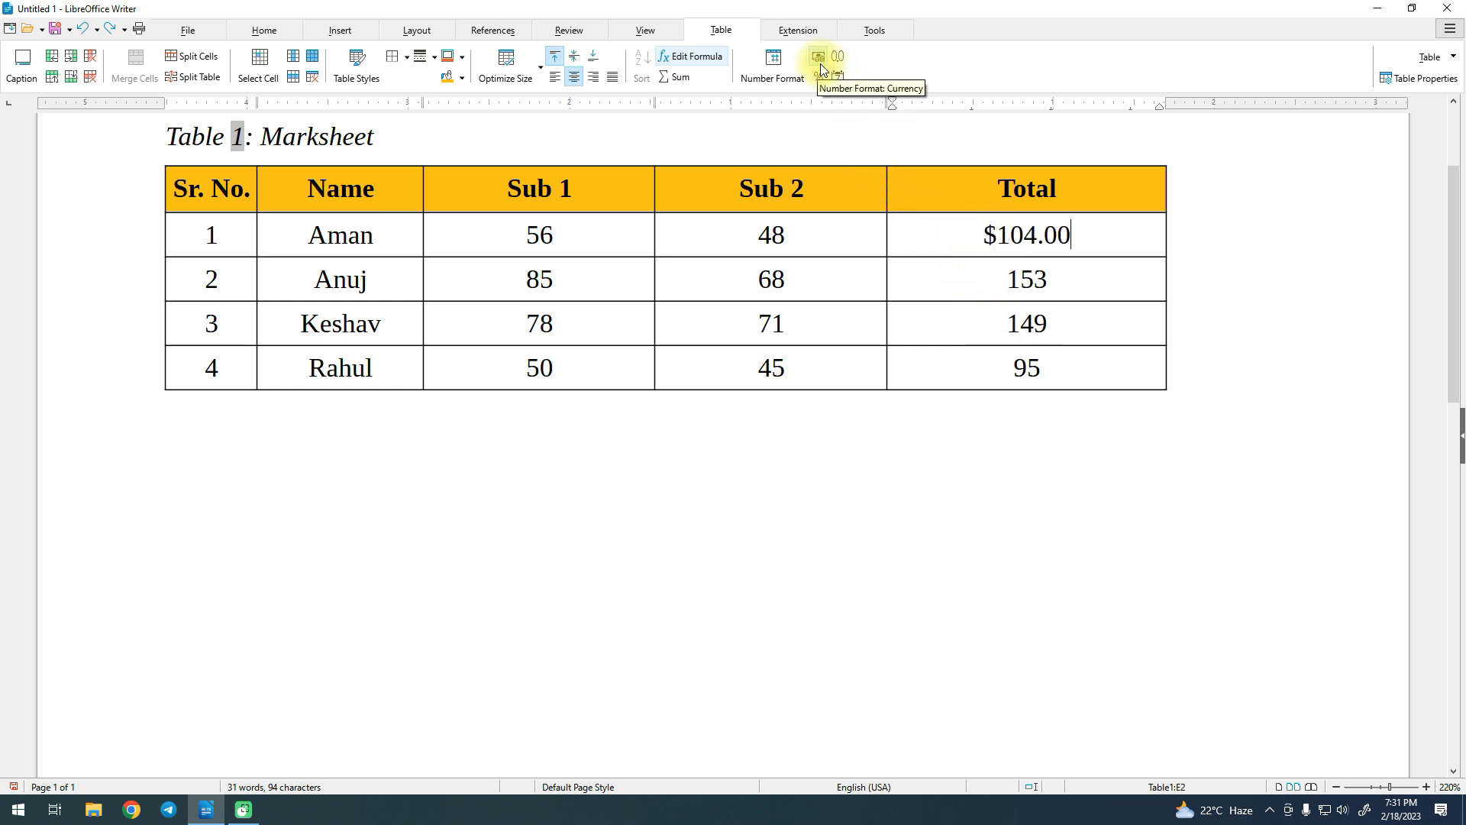
click(773, 65)
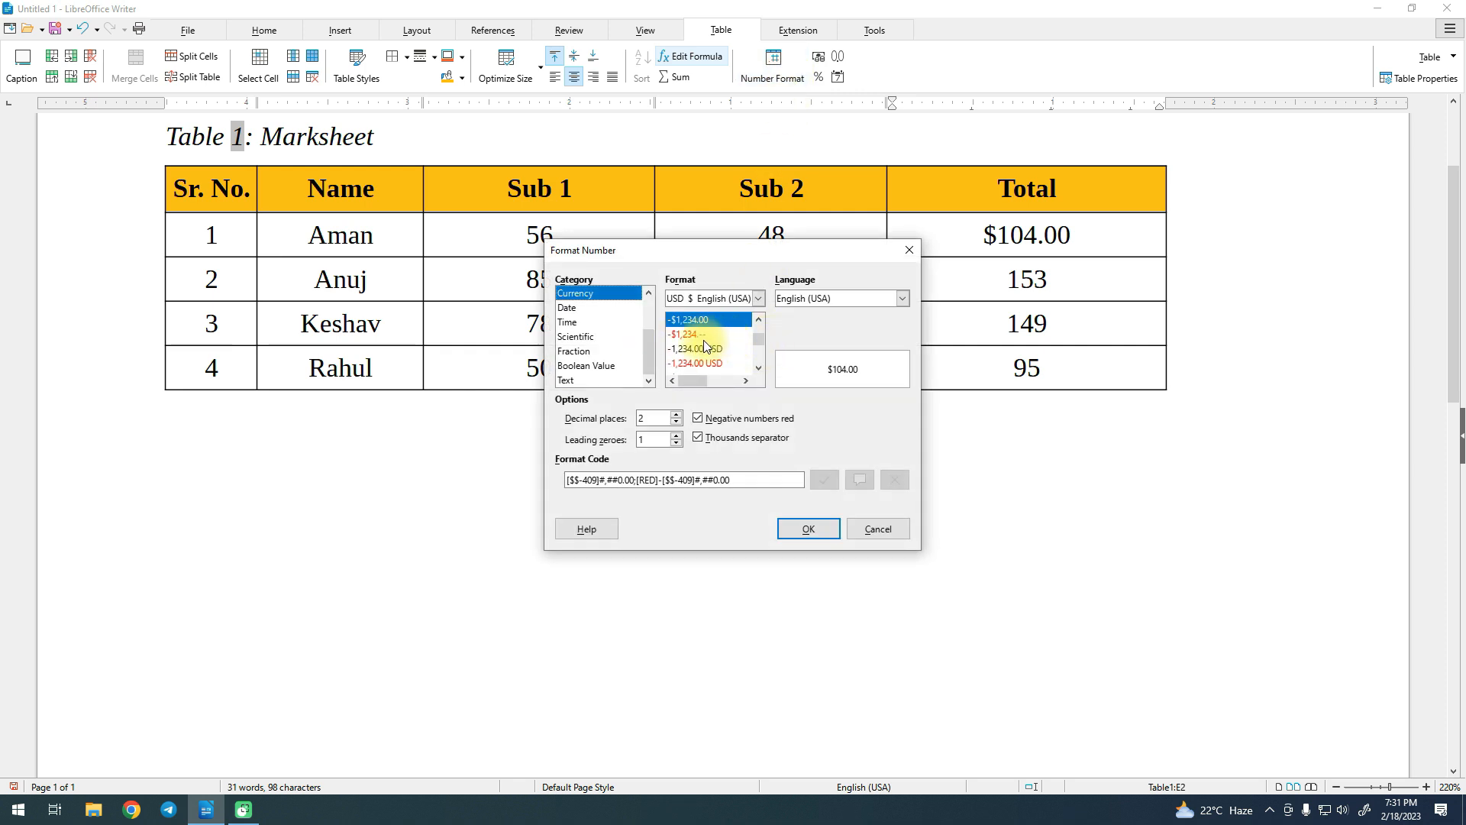
drag(761, 345, 763, 367)
key(Escape)
key(ctrl+z)
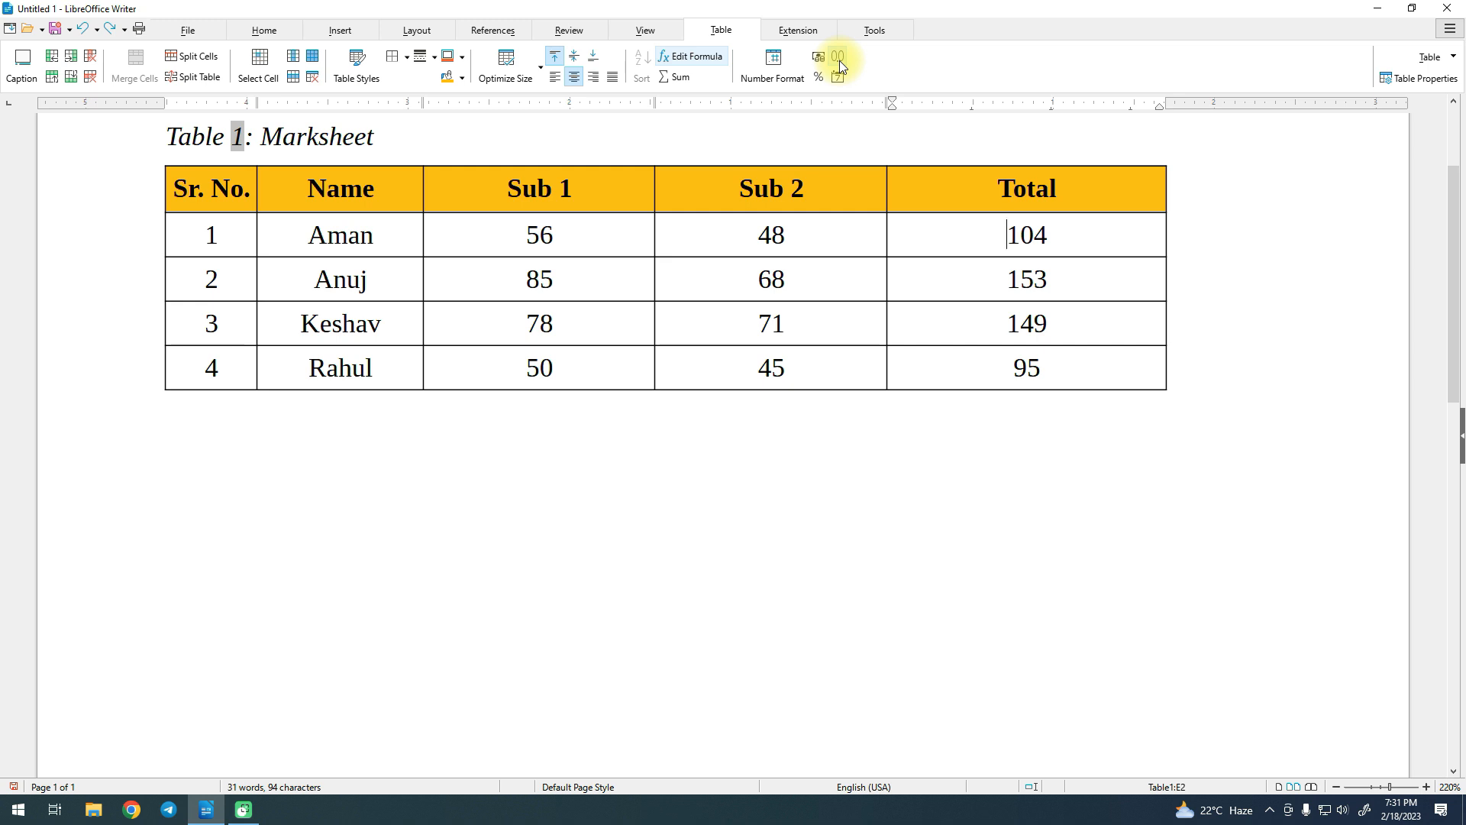
Apply the decimal number format with two decimal places to all four Total values, E2 to E5.
click(840, 61)
drag(978, 277, 1002, 379)
click(839, 57)
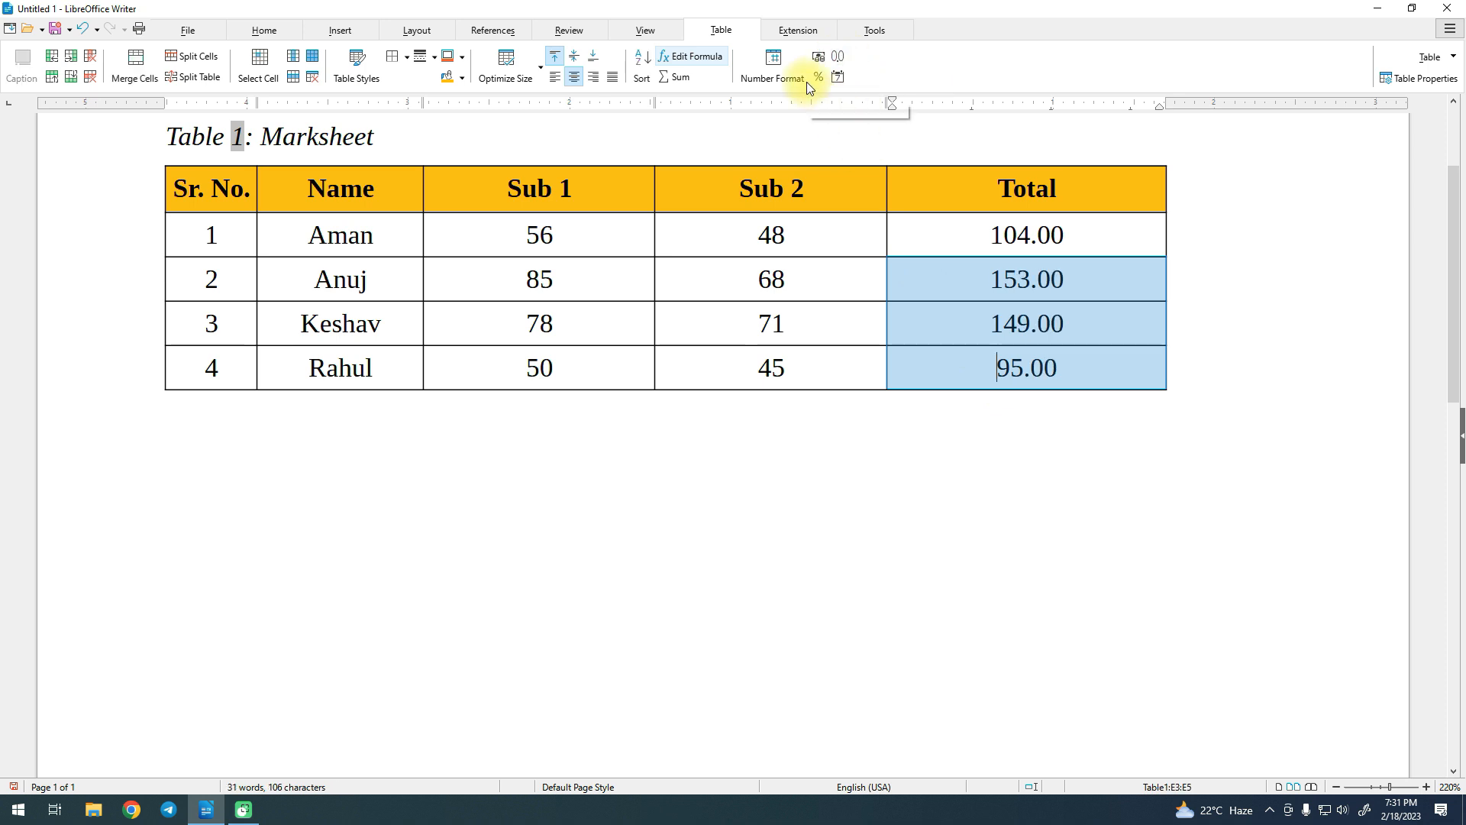
Try the percent and date number formats on the Total cells E3 to E5, undoing each one.
click(817, 79)
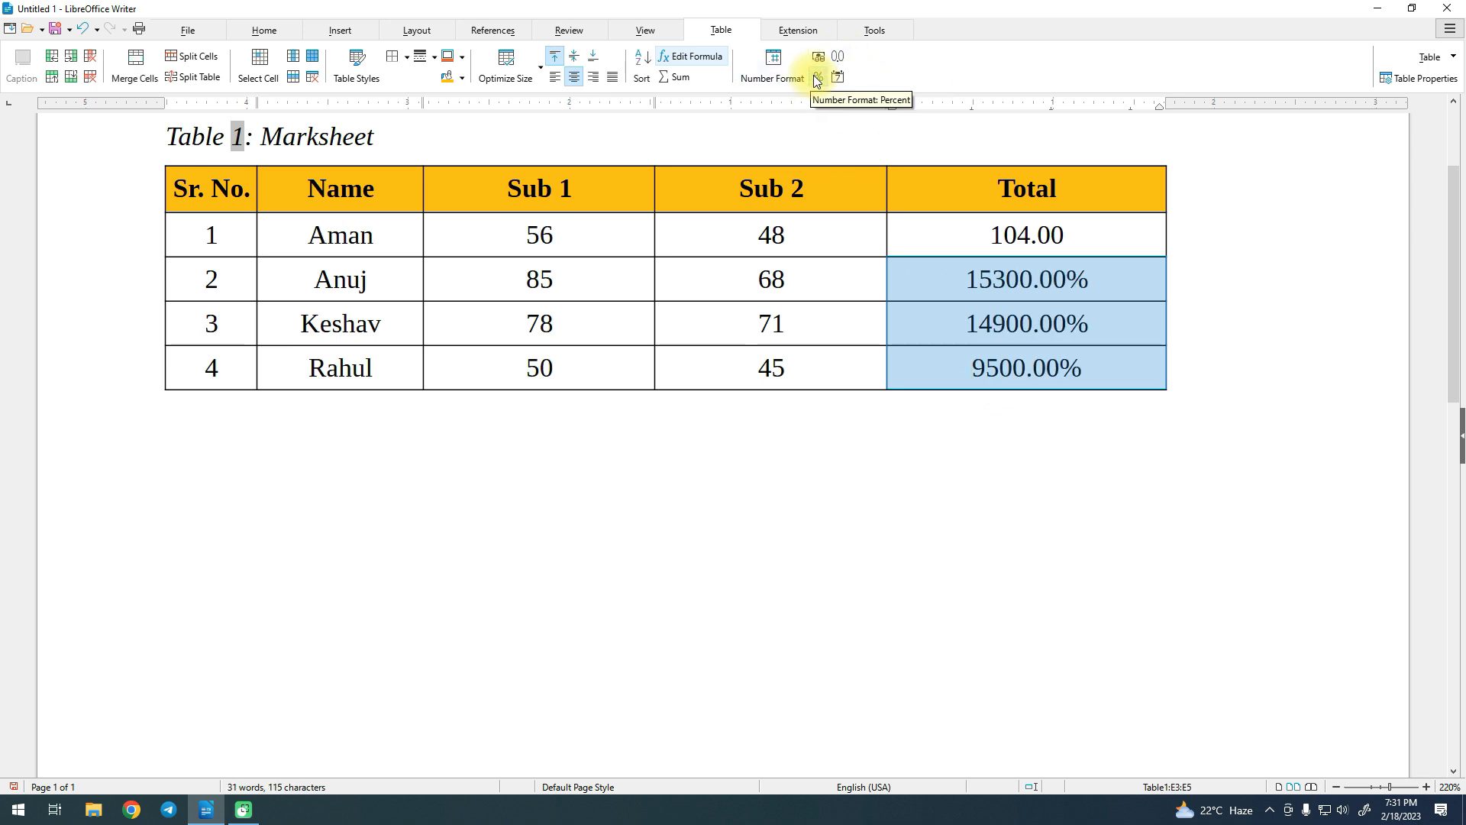
key(ctrl+z)
click(842, 83)
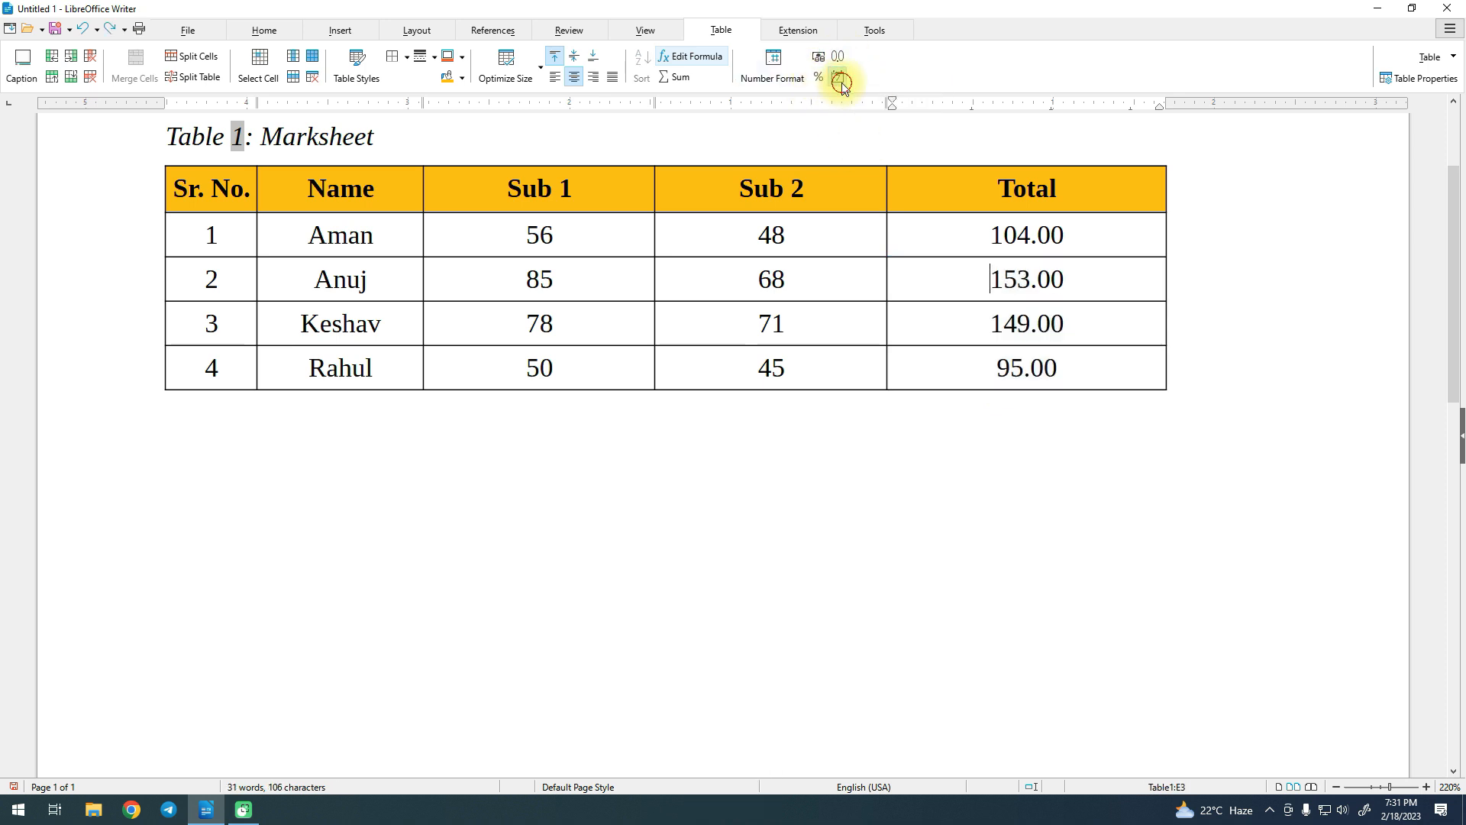
key(ctrl+z)
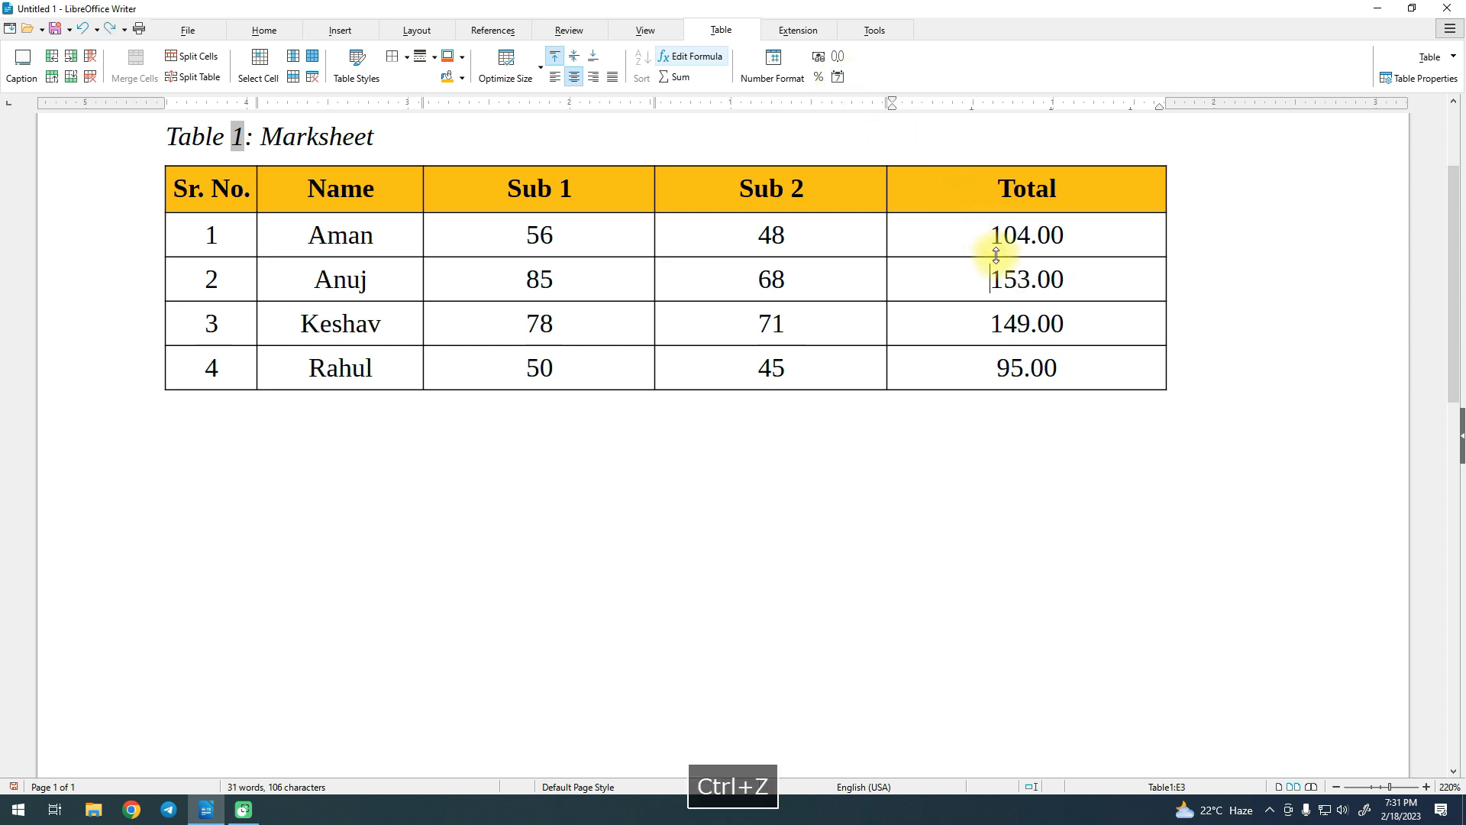
Place the cursor in Total cell E3 and bring up the commands for inserting objects.
click(1096, 283)
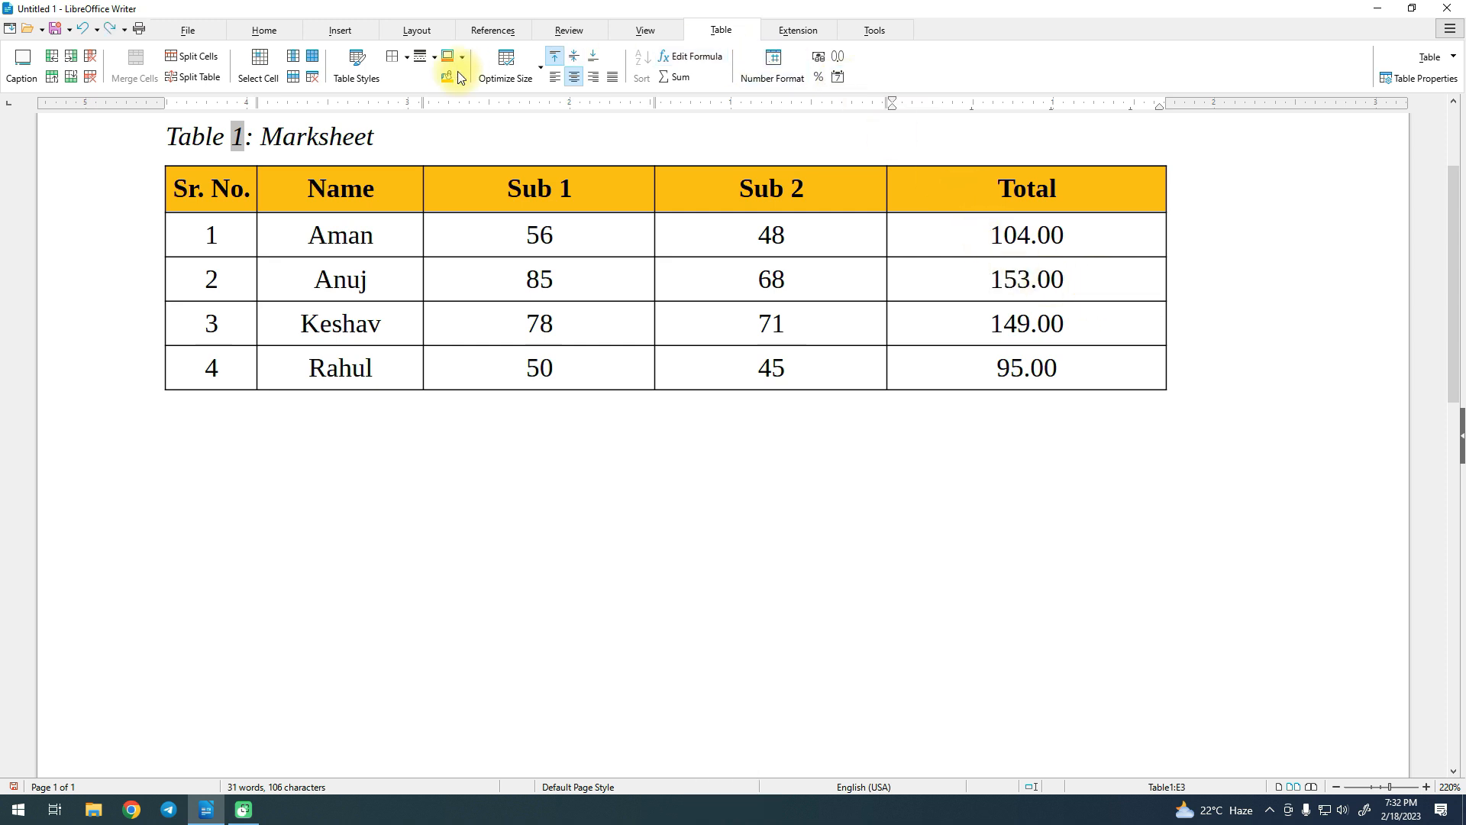
click(341, 32)
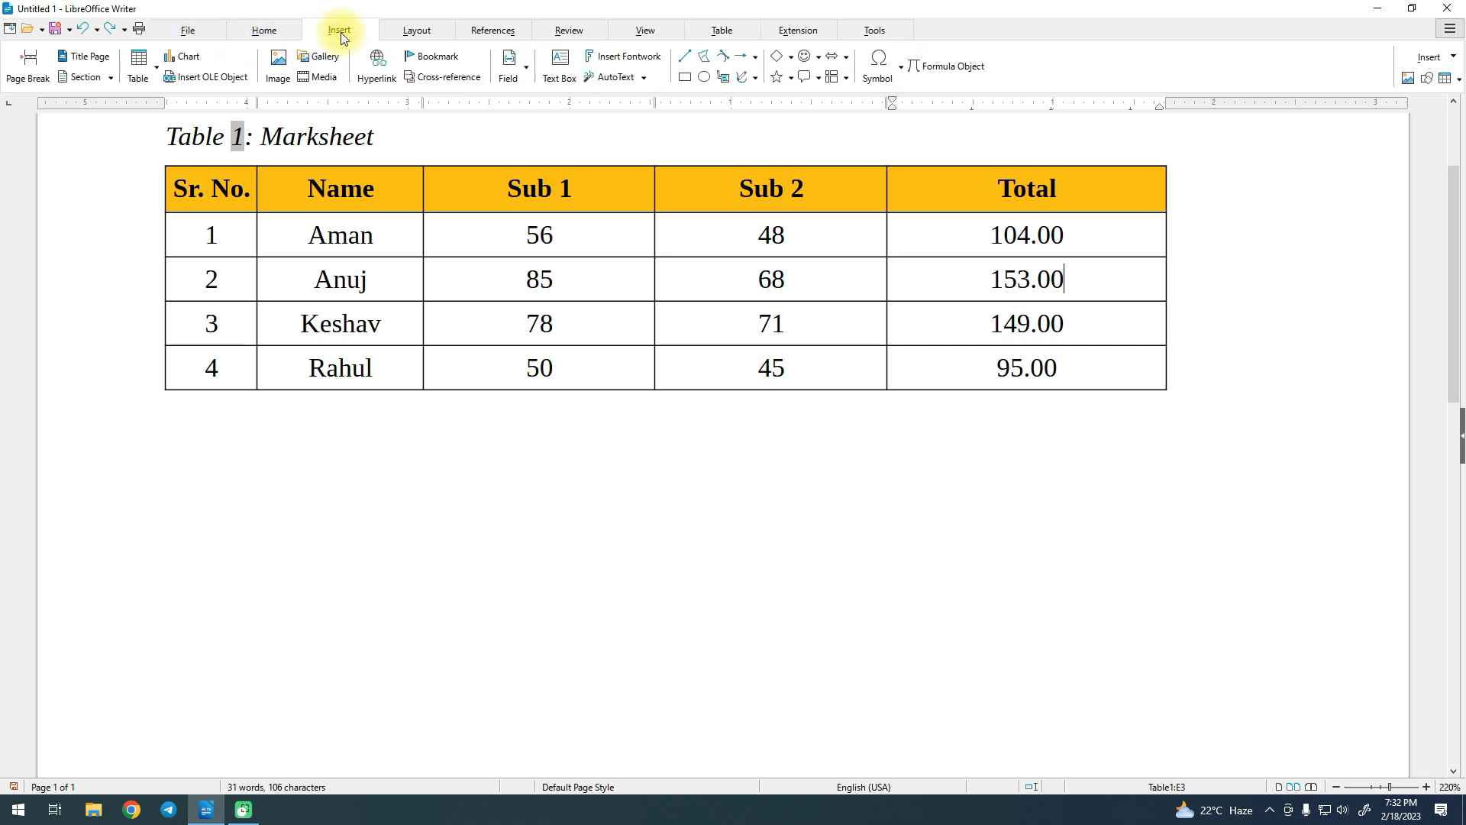